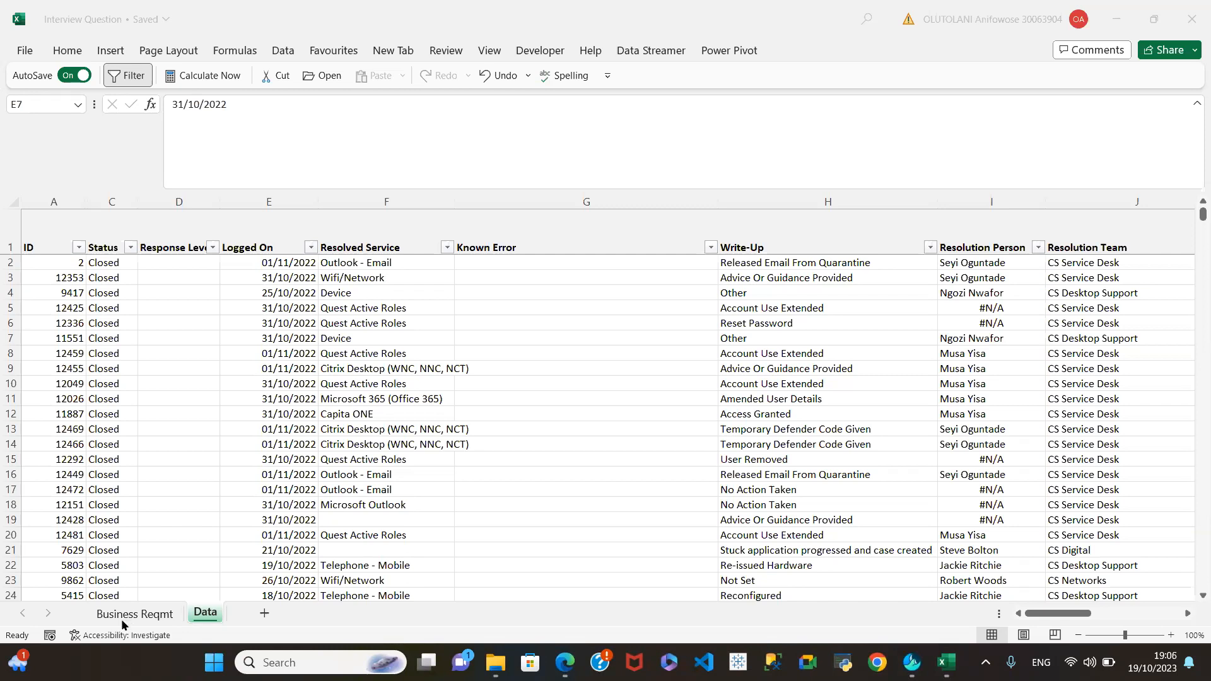
Step: Open the Business Reqmt sheet and read the analysis brief in its text box
click(130, 615)
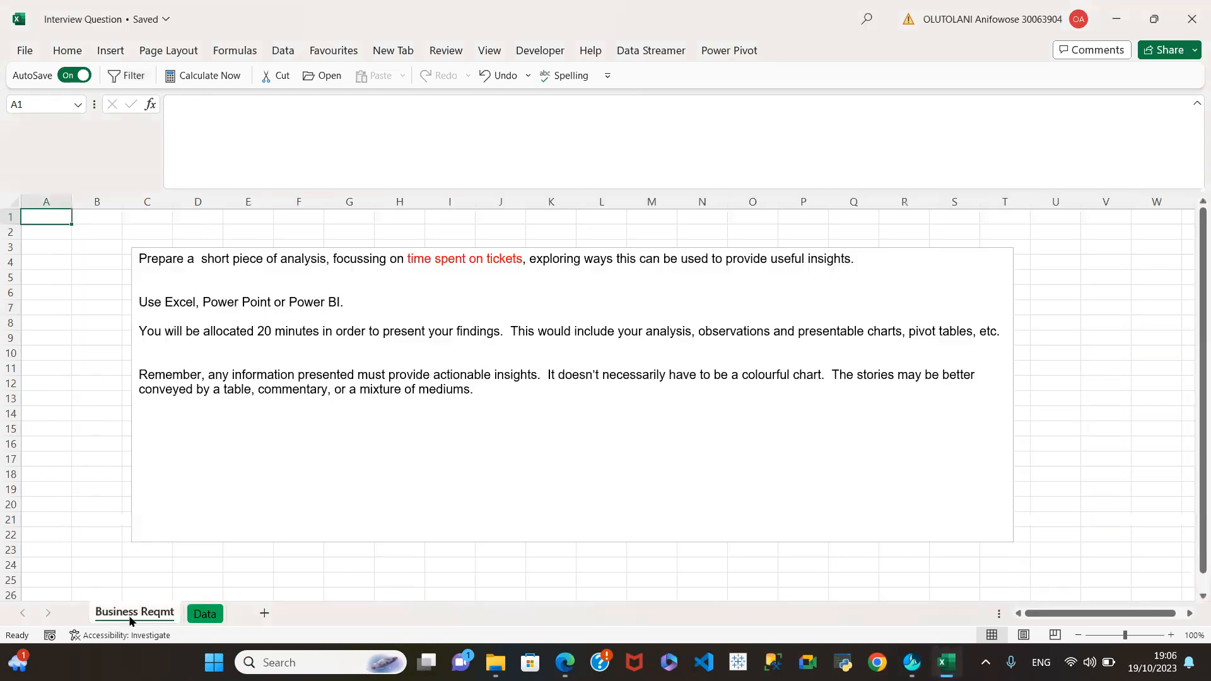
click(192, 353)
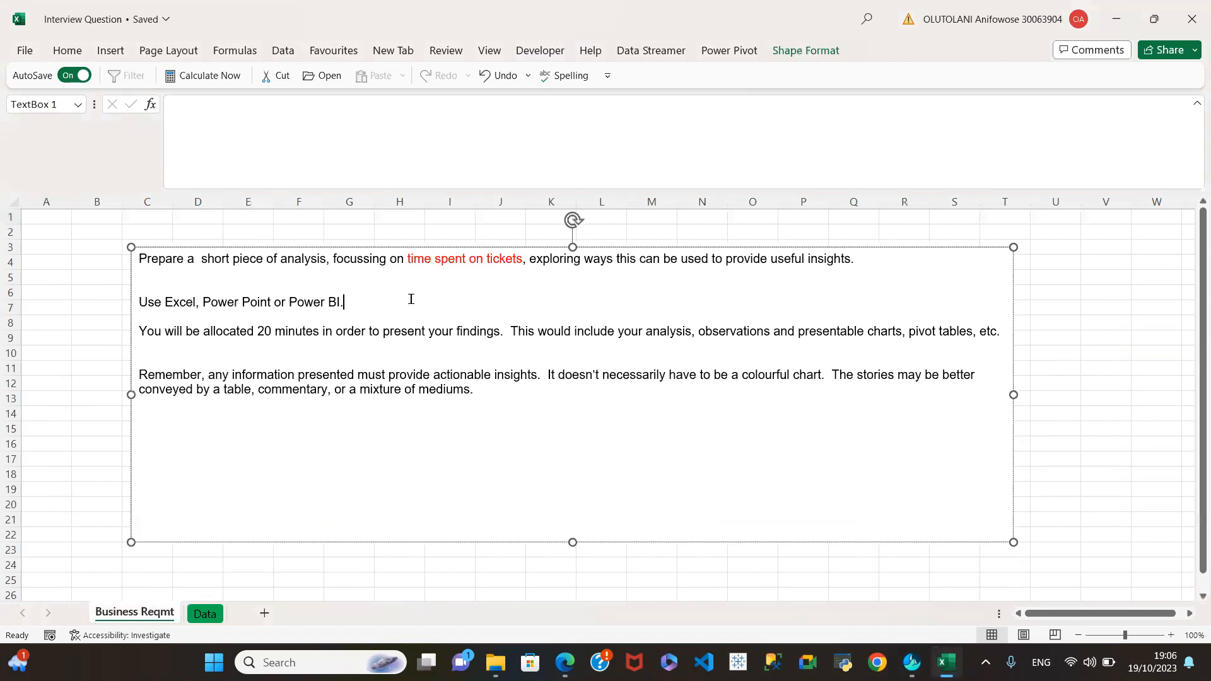
drag(410, 299, 515, 286)
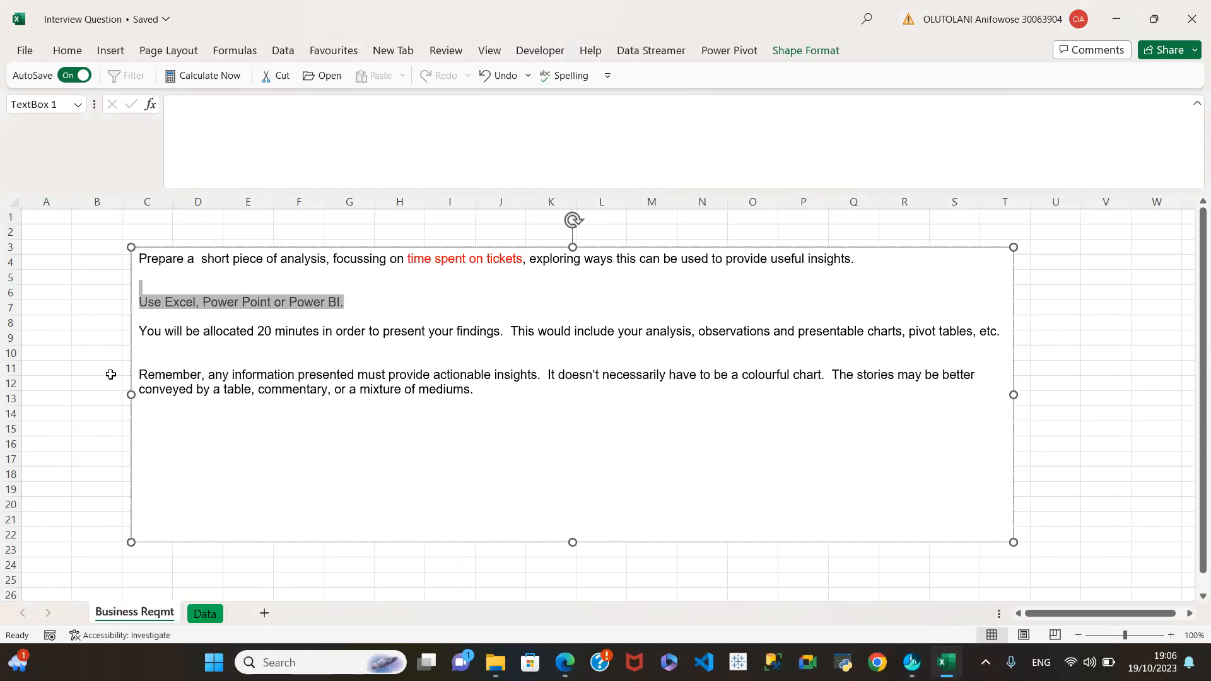
click(322, 289)
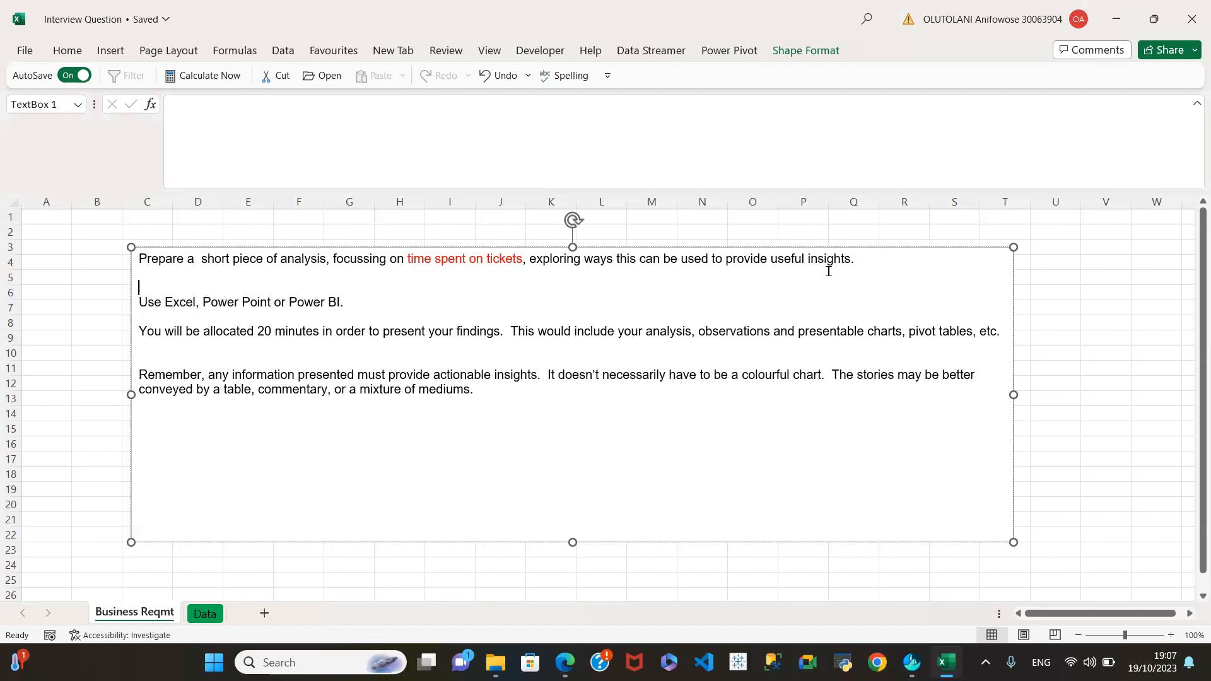
Step: Colour the words "actionable insights" in the brief red
drag(432, 375, 505, 376)
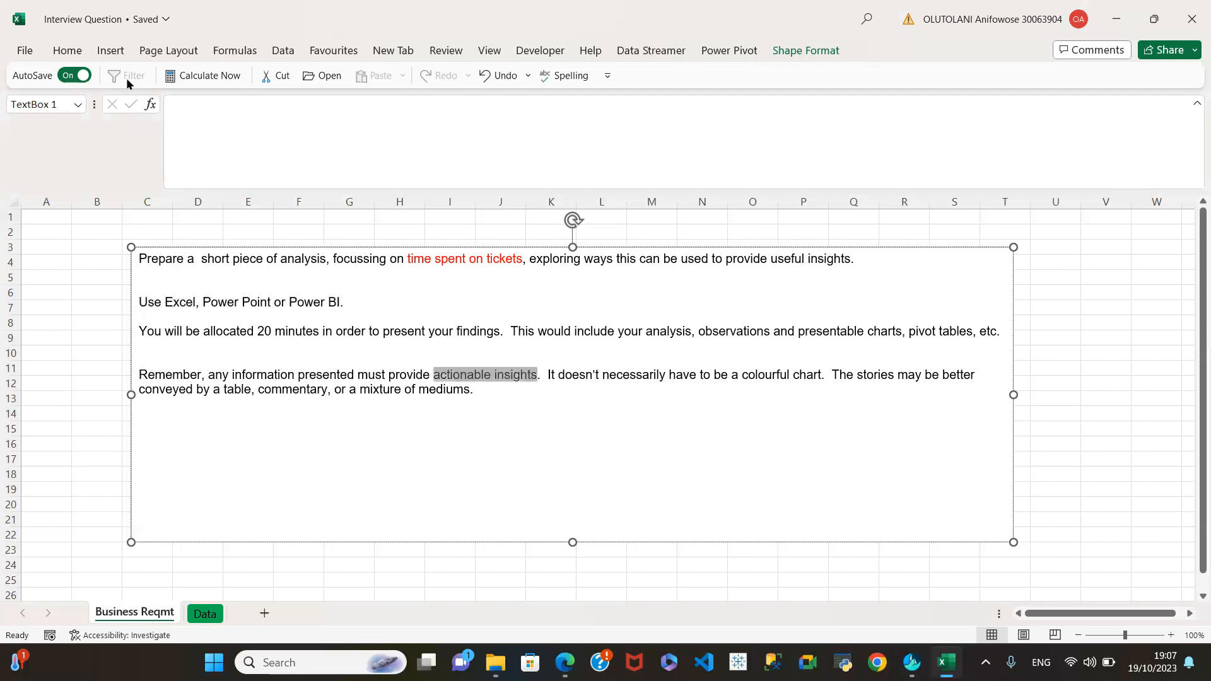
click(111, 53)
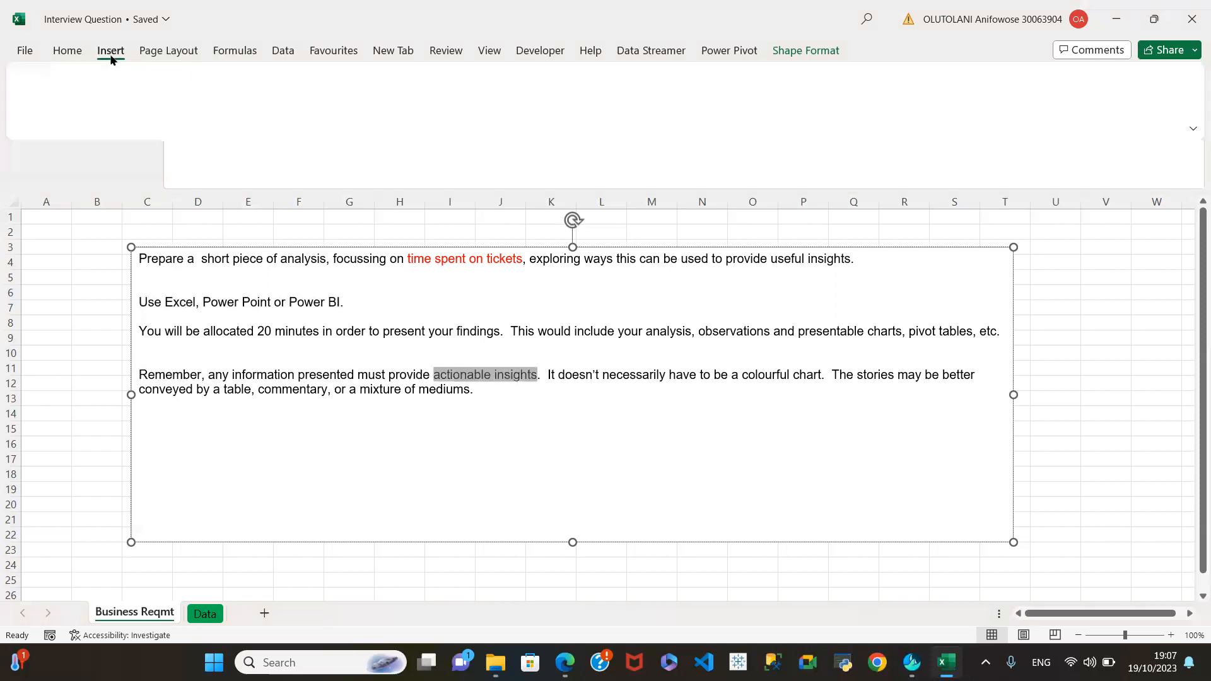
click(61, 51)
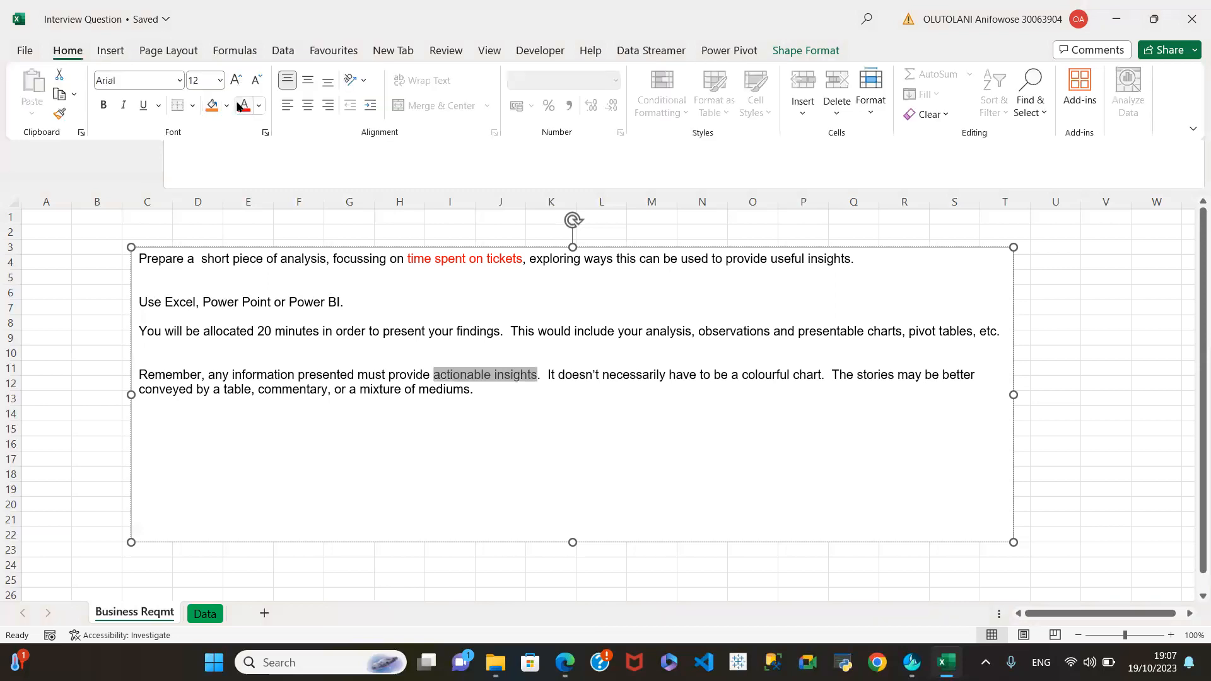
click(244, 107)
click(383, 434)
click(167, 479)
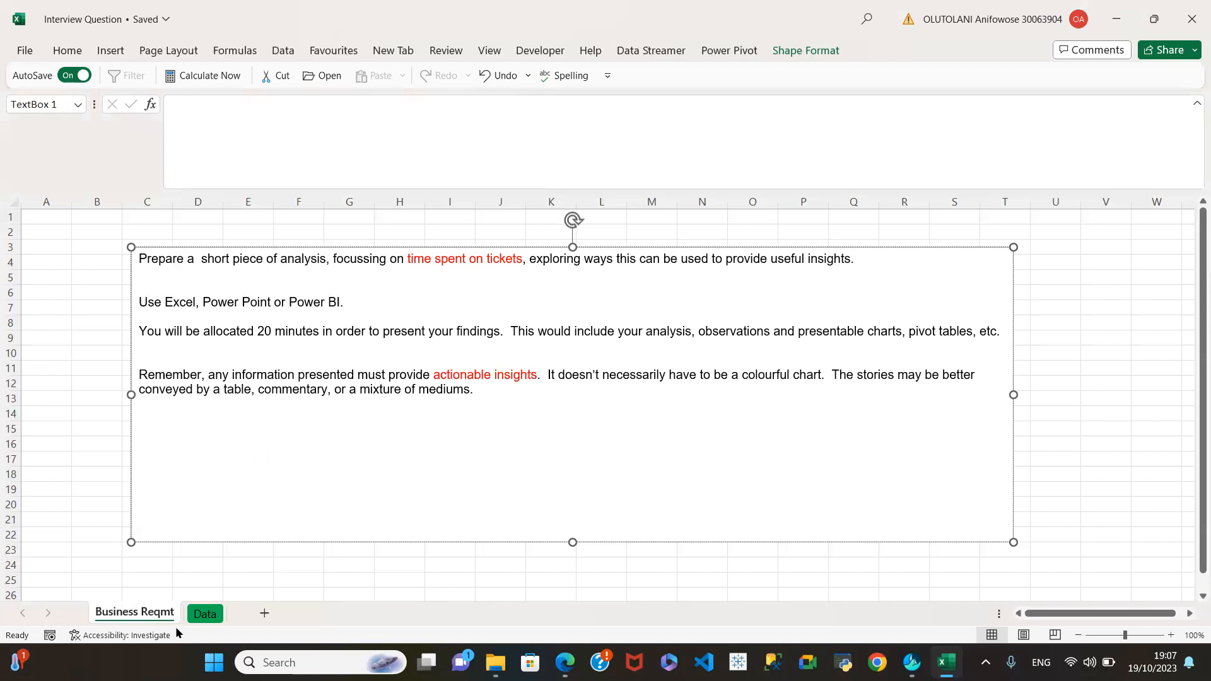
Step: Switch to the Data sheet and turn off the filter on its header row
click(205, 613)
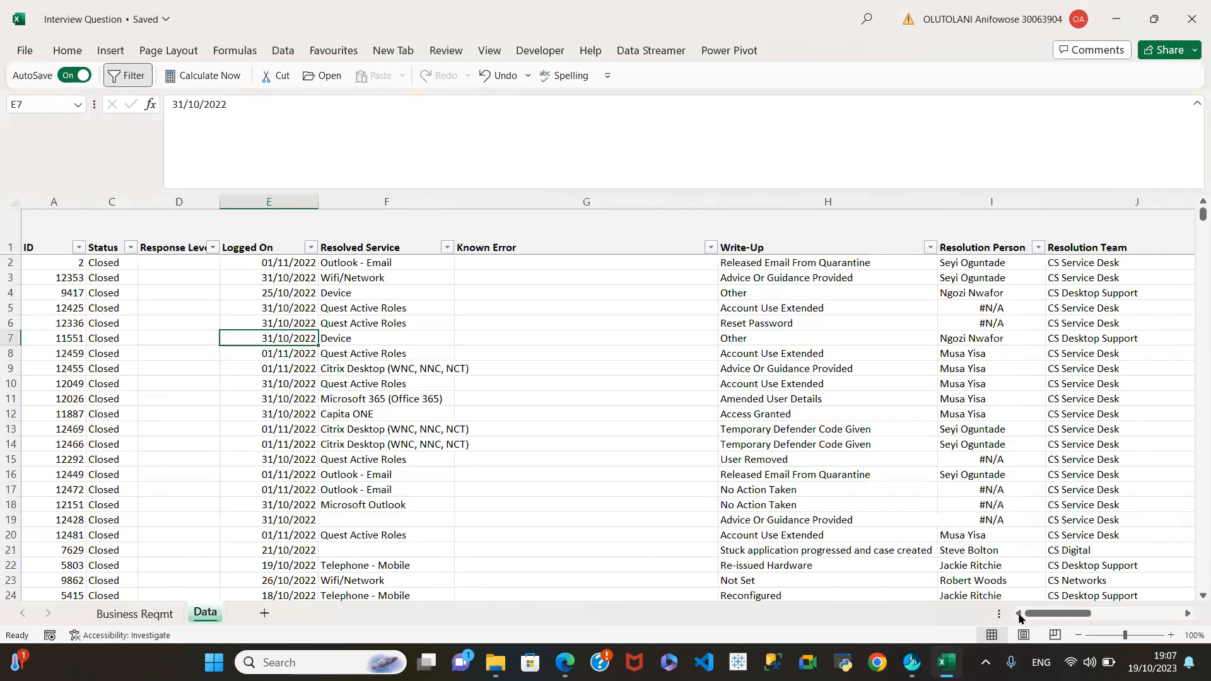
drag(586, 550, 587, 568)
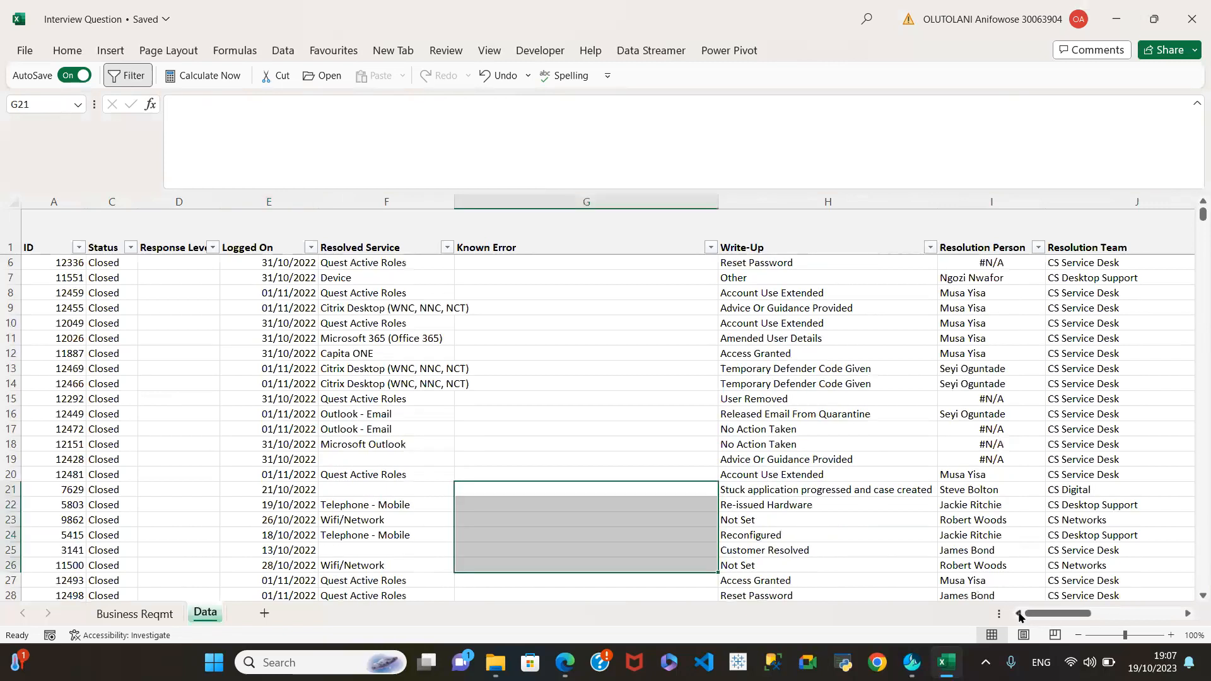
click(323, 292)
click(343, 250)
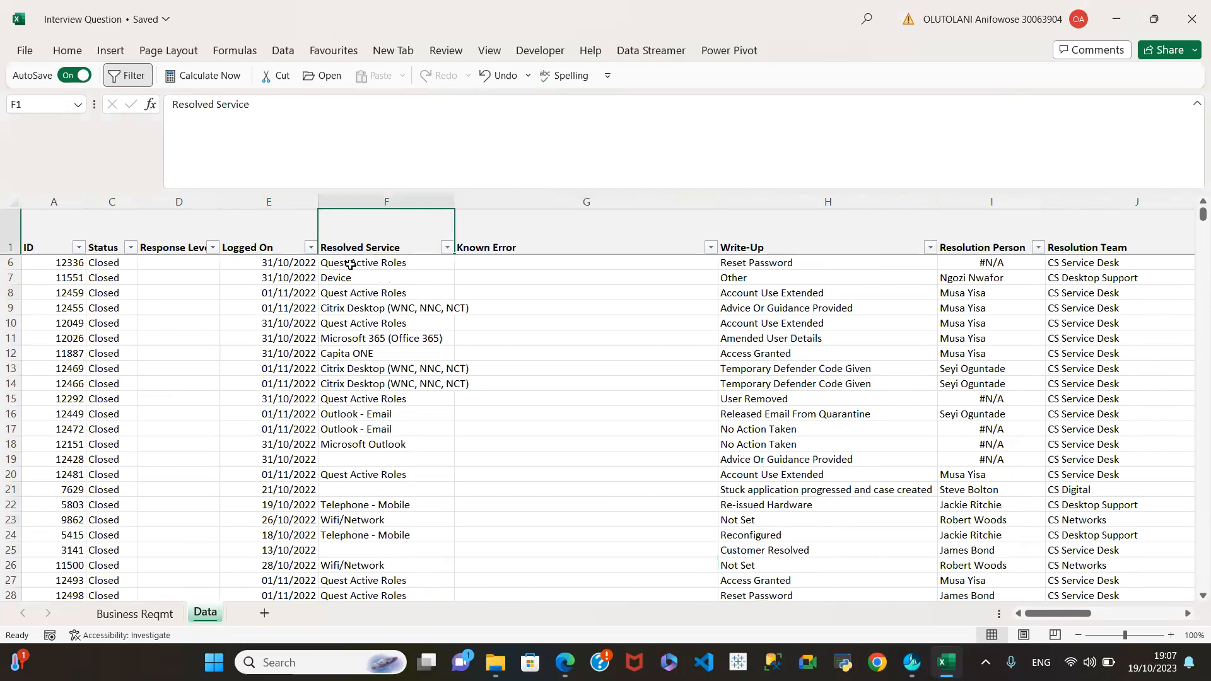
click(327, 366)
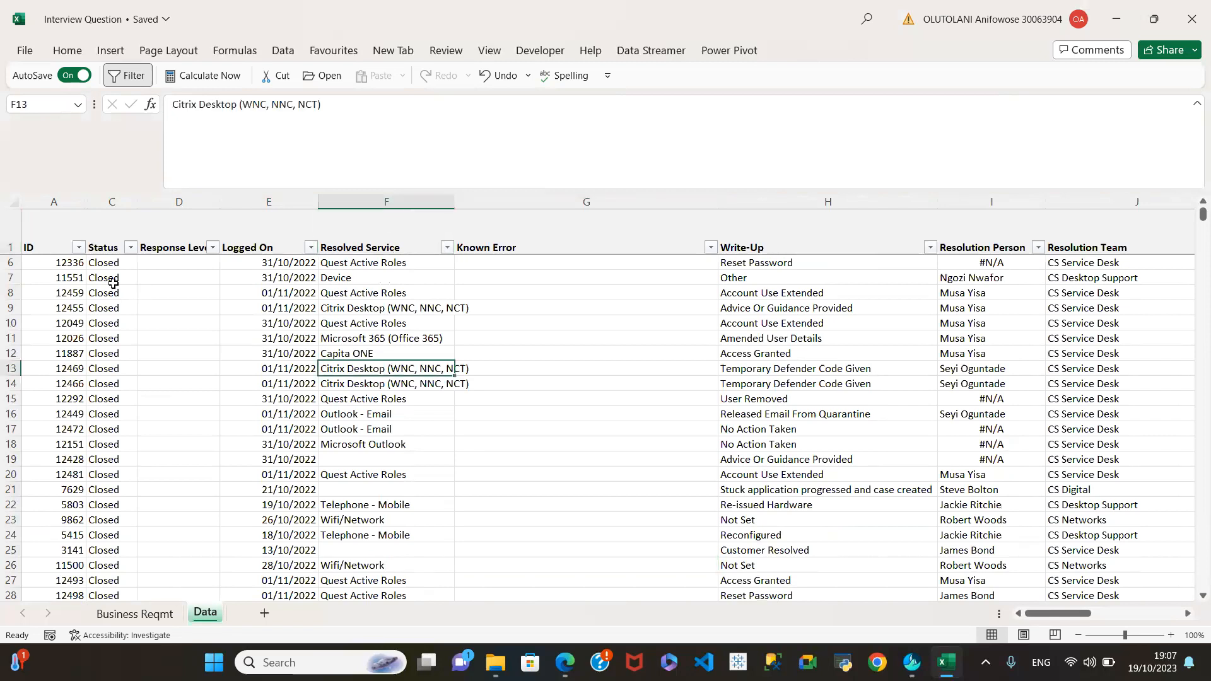
click(128, 77)
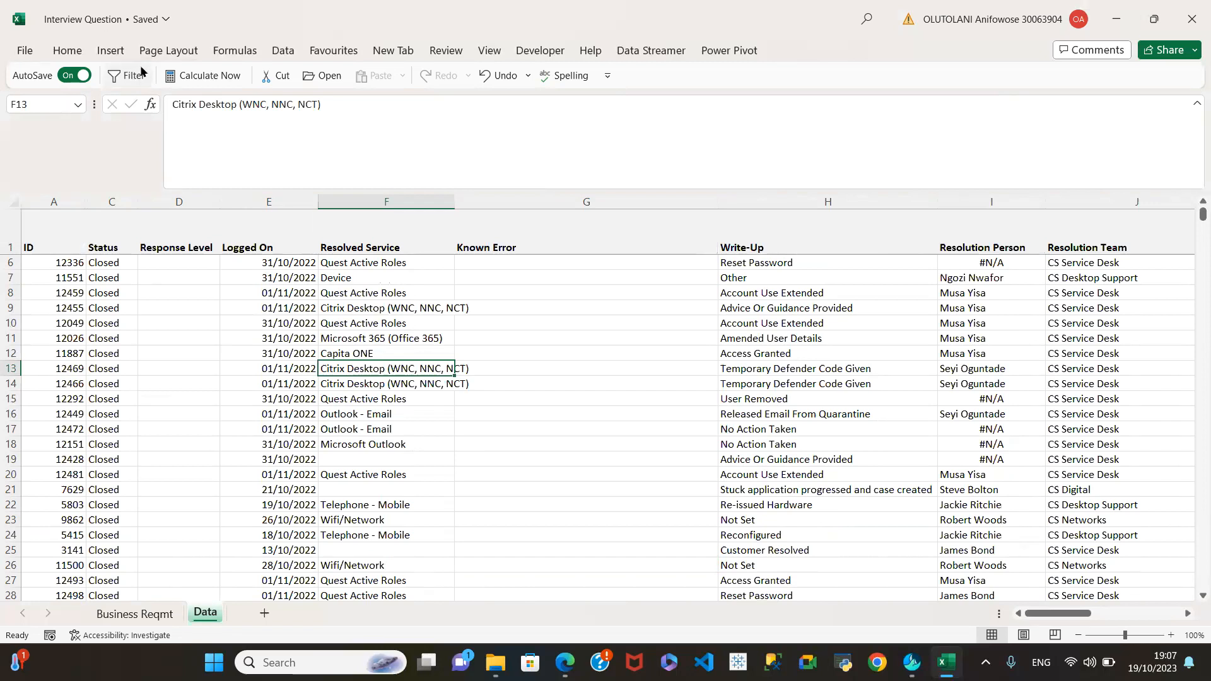
click(408, 304)
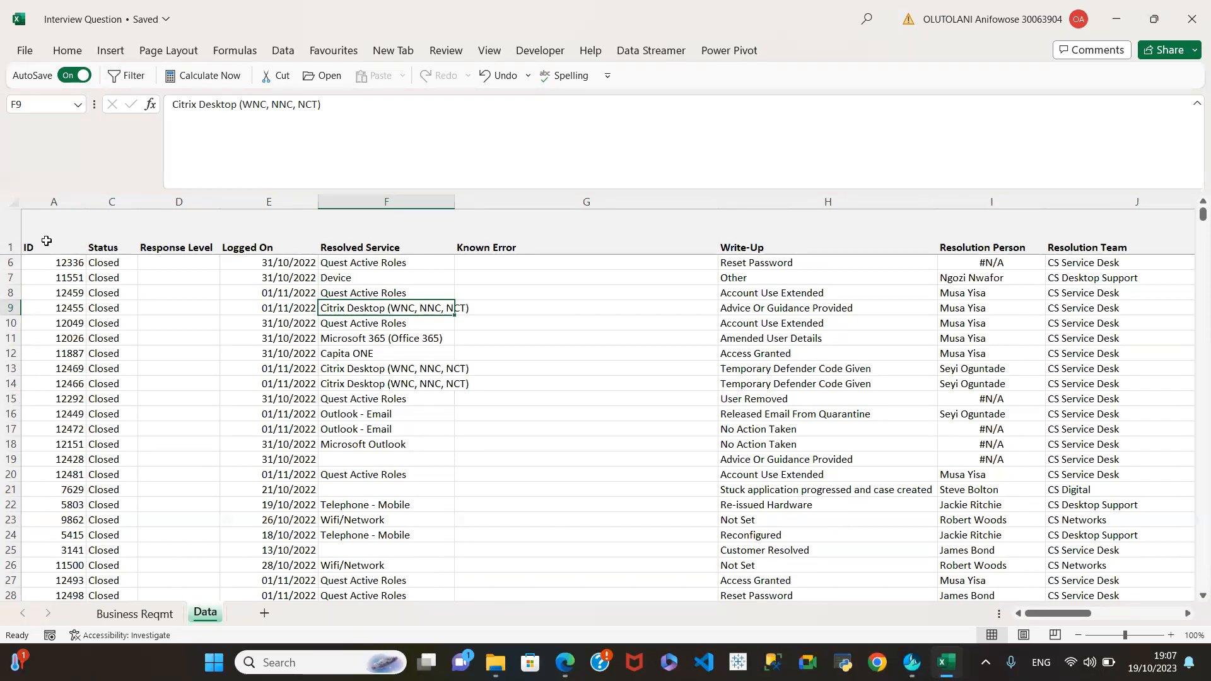
Step: Check how many ticket records the Data sheet holds by selecting the ID column from A2 to its last entry
click(68, 250)
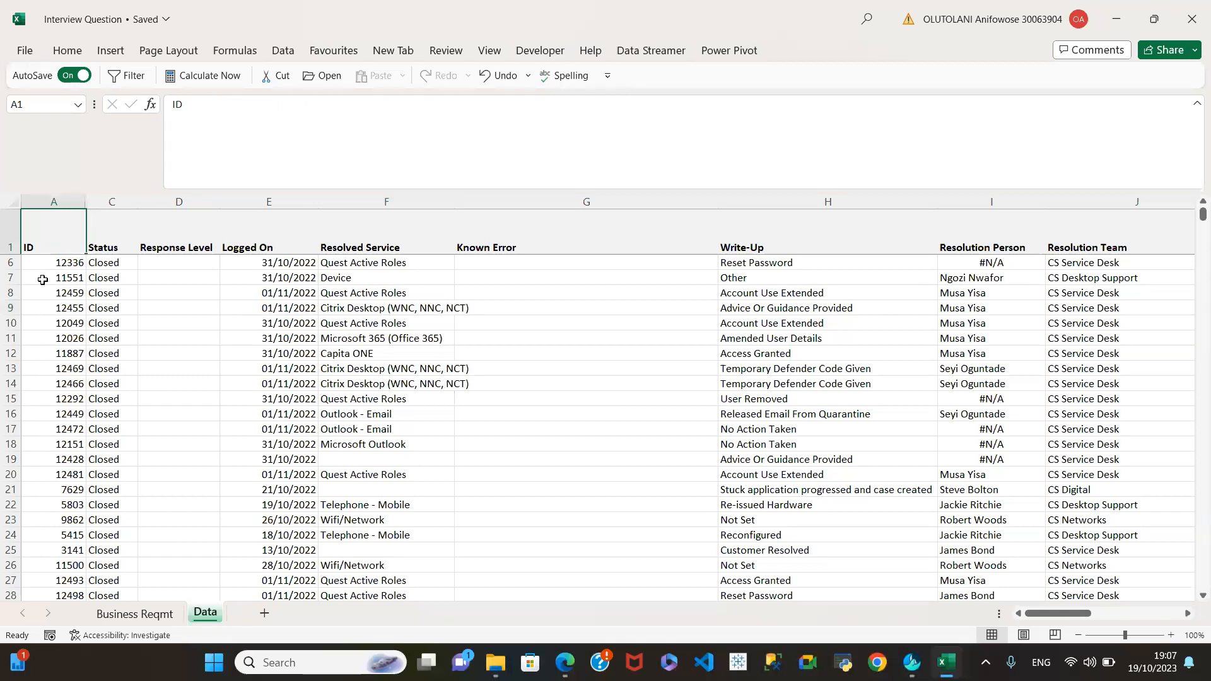
scroll(39, 290, up, 2)
click(56, 263)
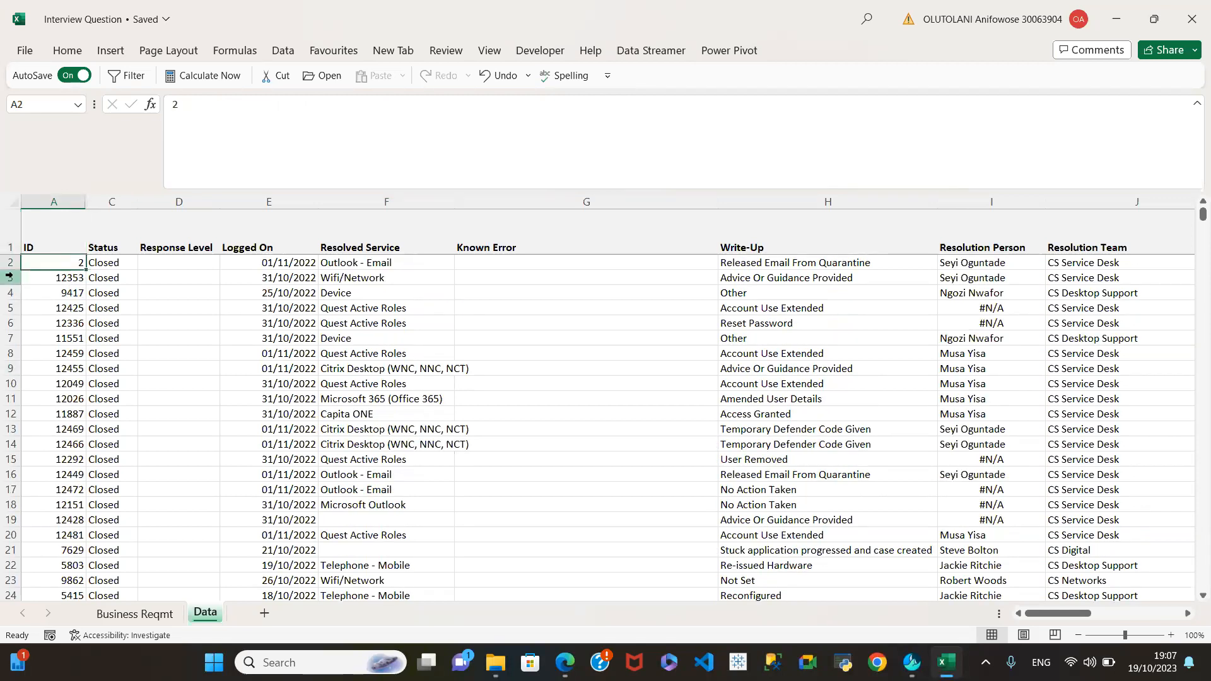
key(ctrl+shift+Down)
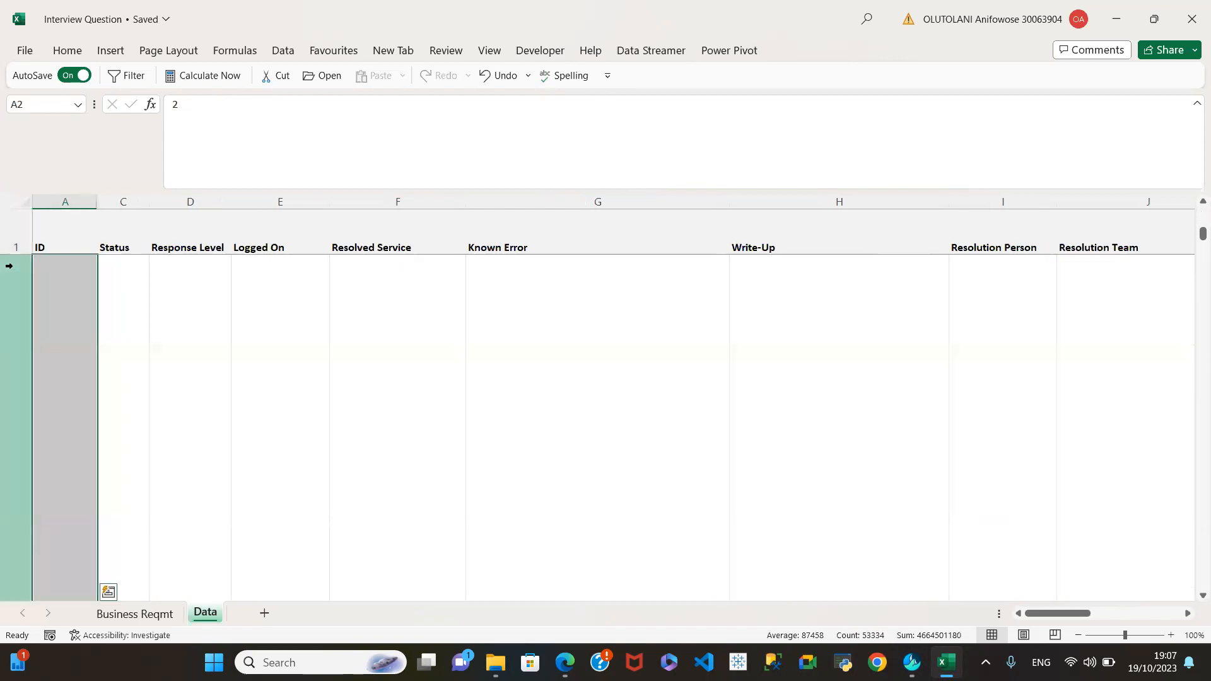
key(ctrl+shift+Up)
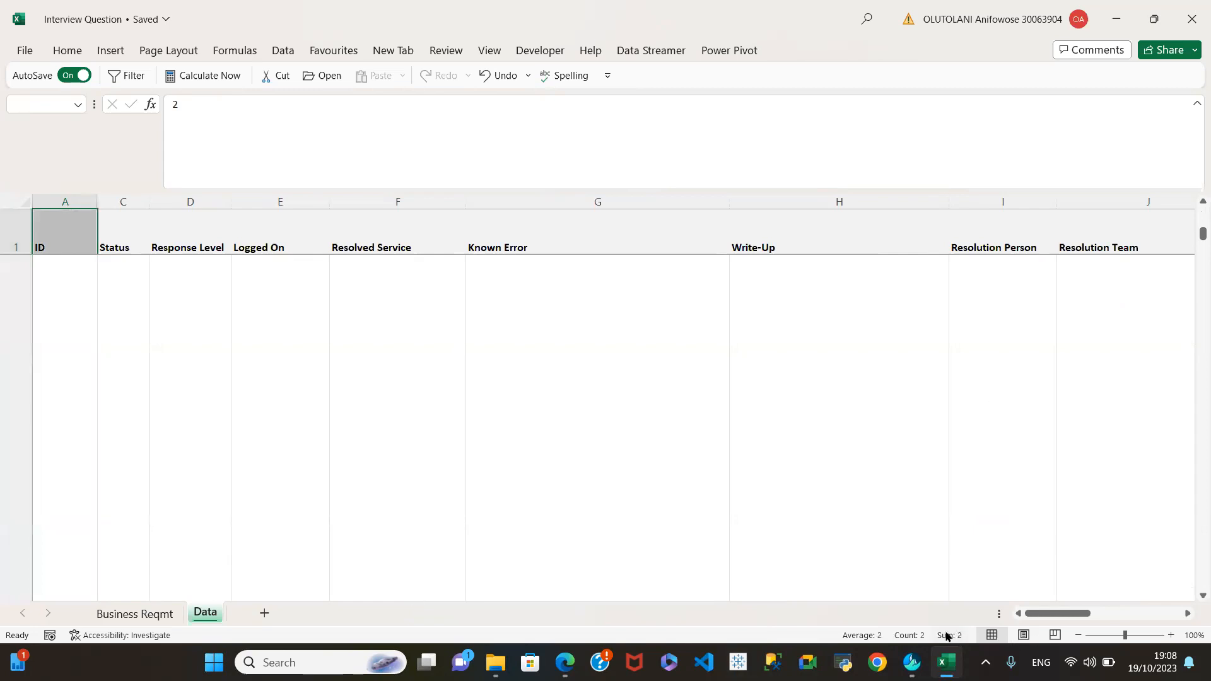
click(293, 361)
click(1135, 310)
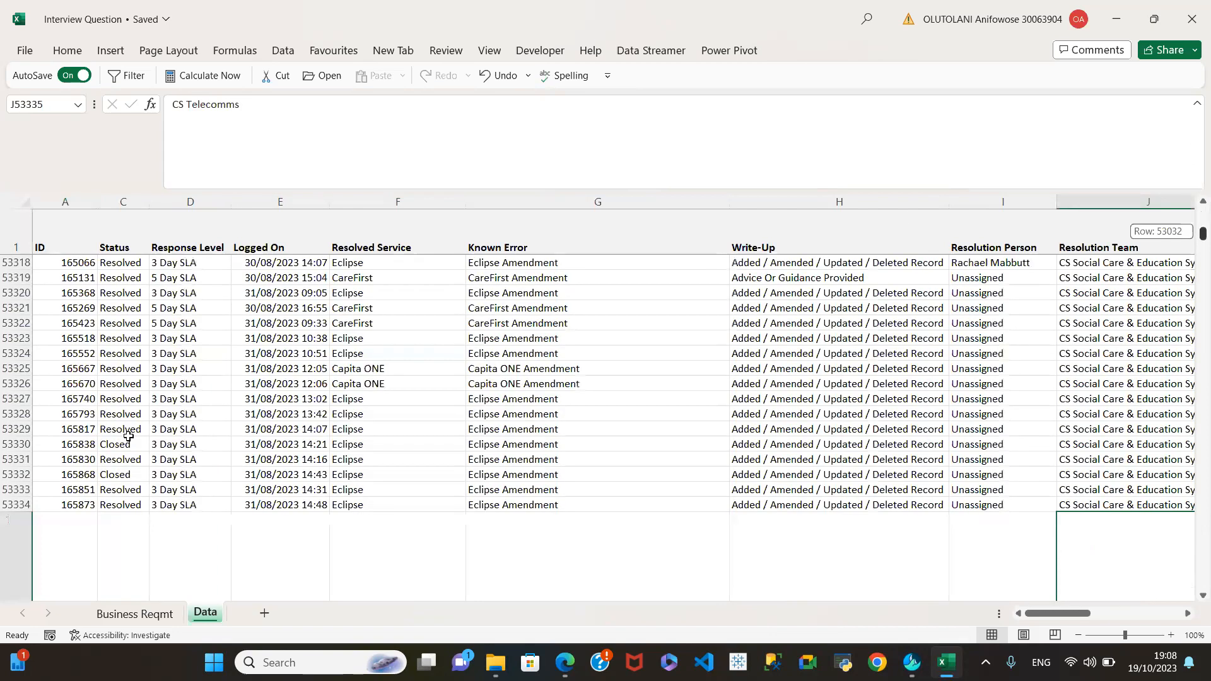
click(155, 309)
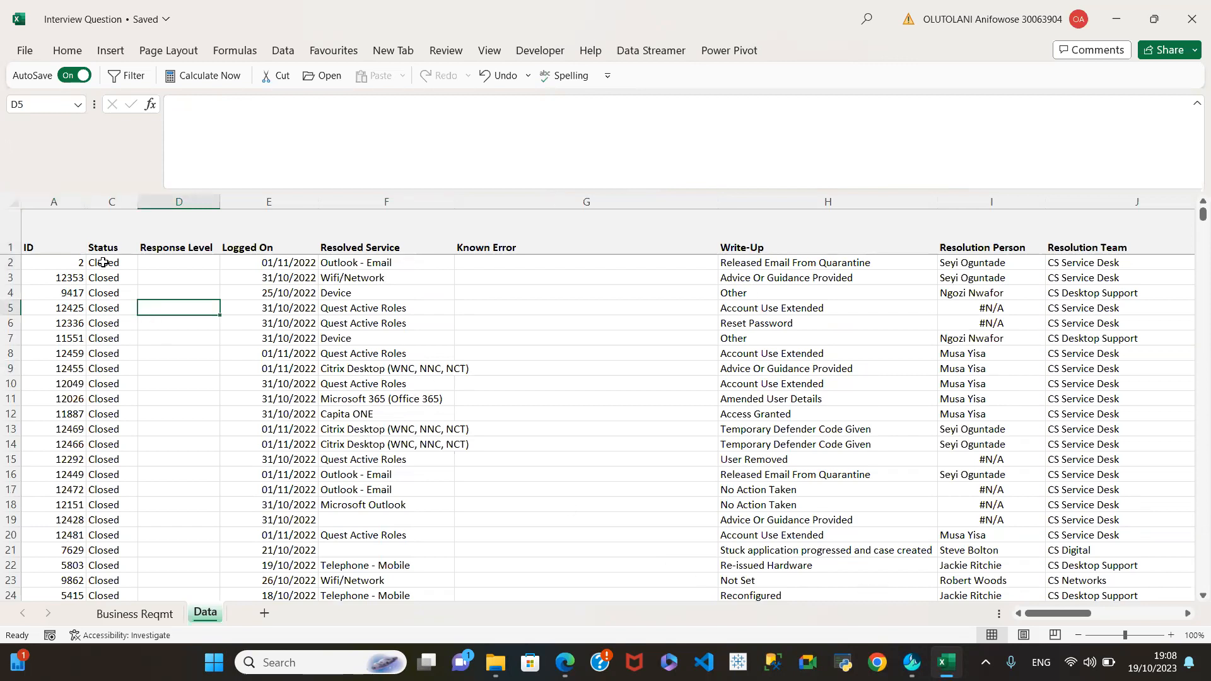
click(75, 277)
click(61, 263)
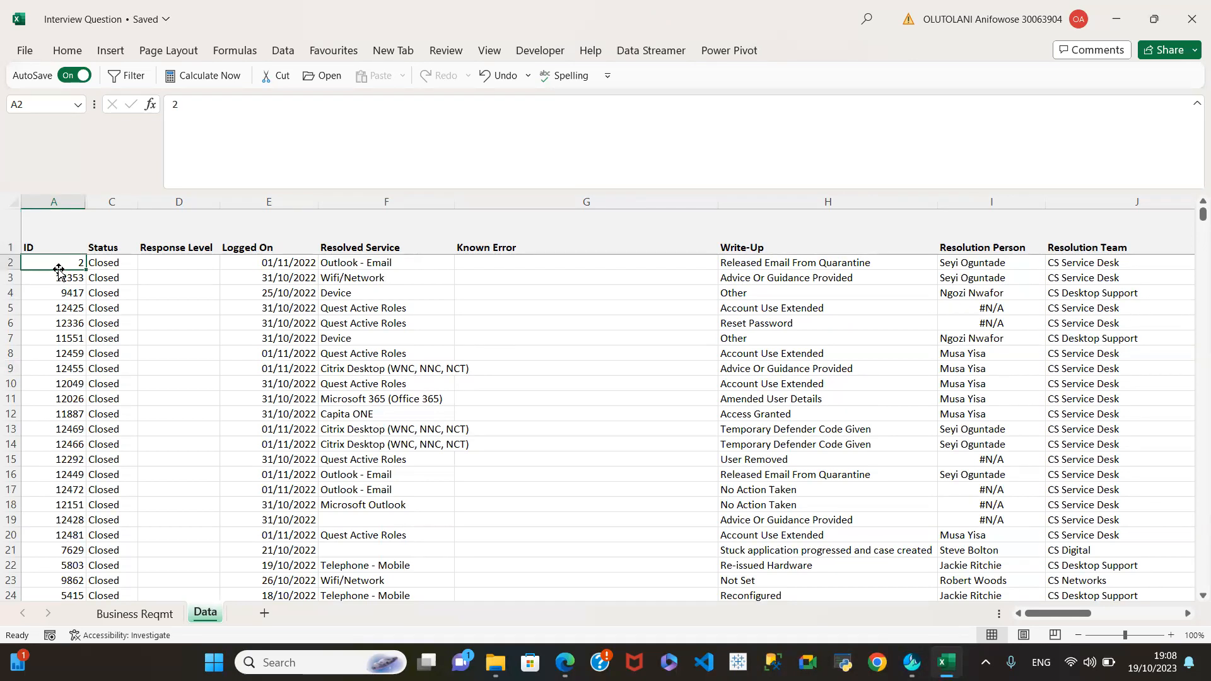
click(16, 261)
key(ctrl+shift+Down)
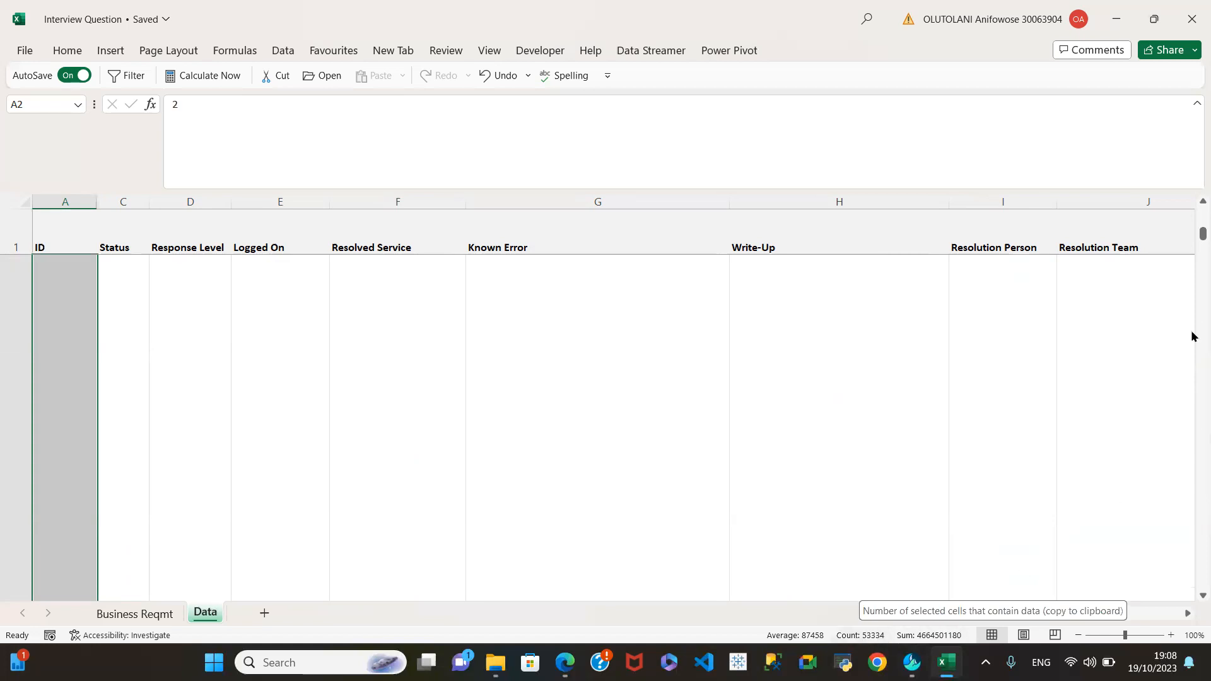
drag(1202, 234, 1195, 191)
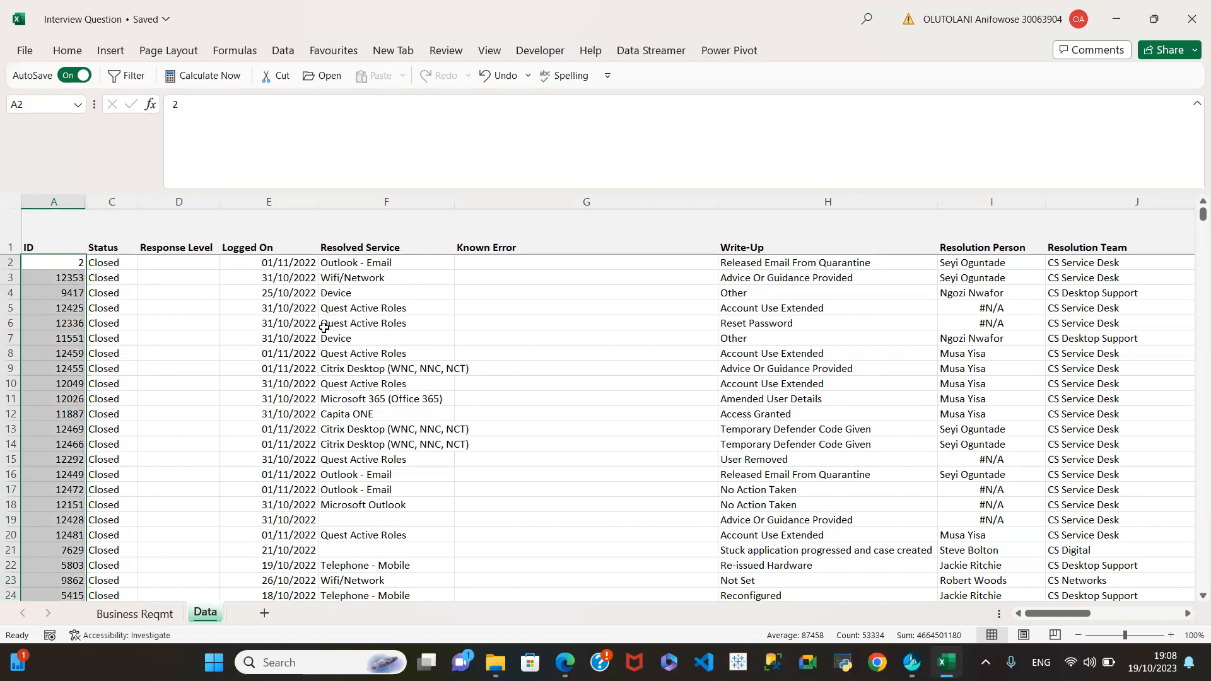
Step: Convert the ticket data in A1:AC53335 into a table with headers
click(249, 310)
click(81, 289)
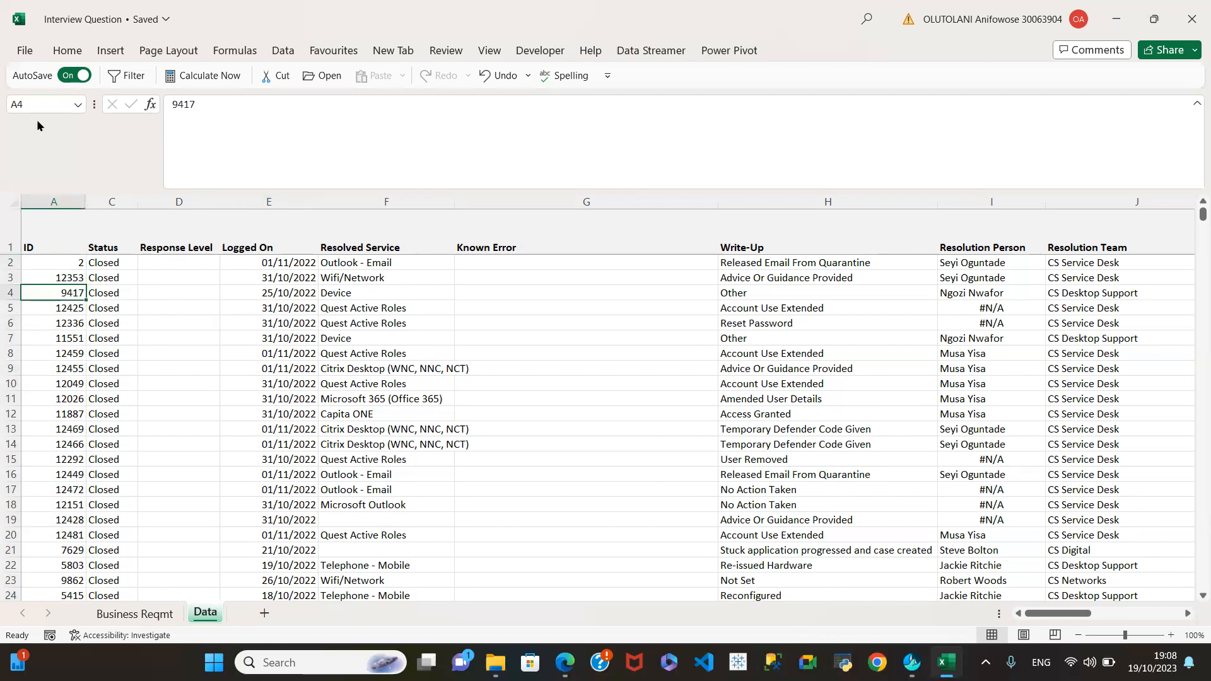
click(111, 51)
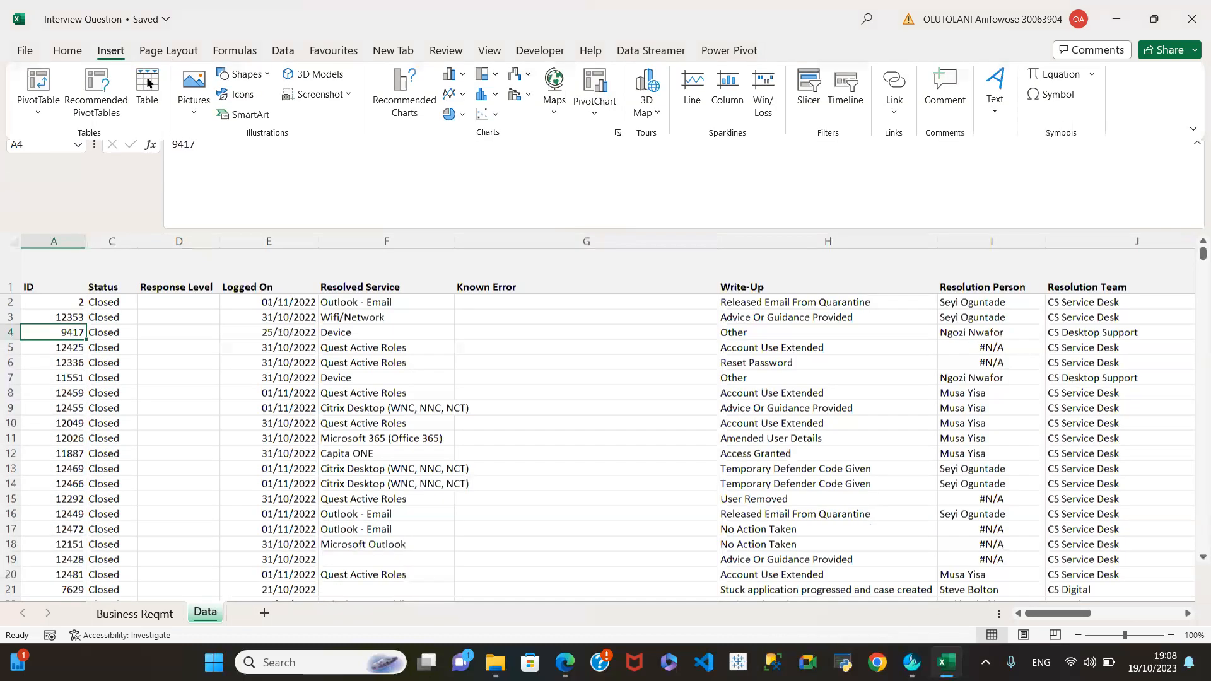
click(148, 79)
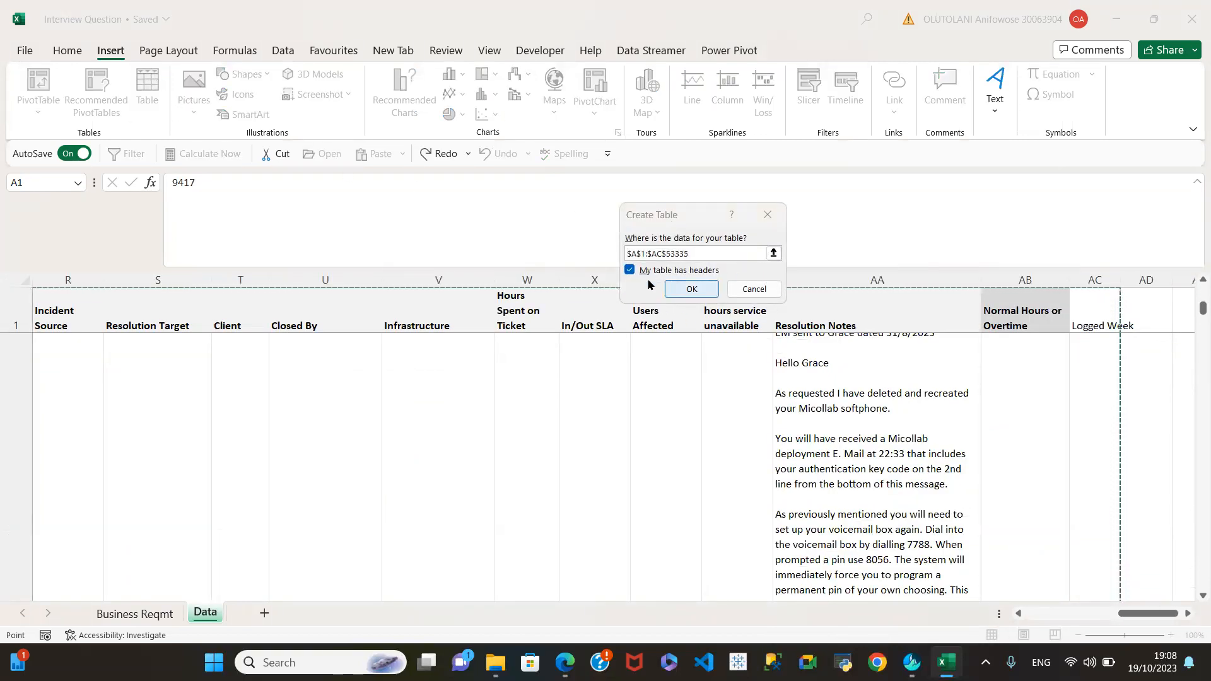
click(690, 290)
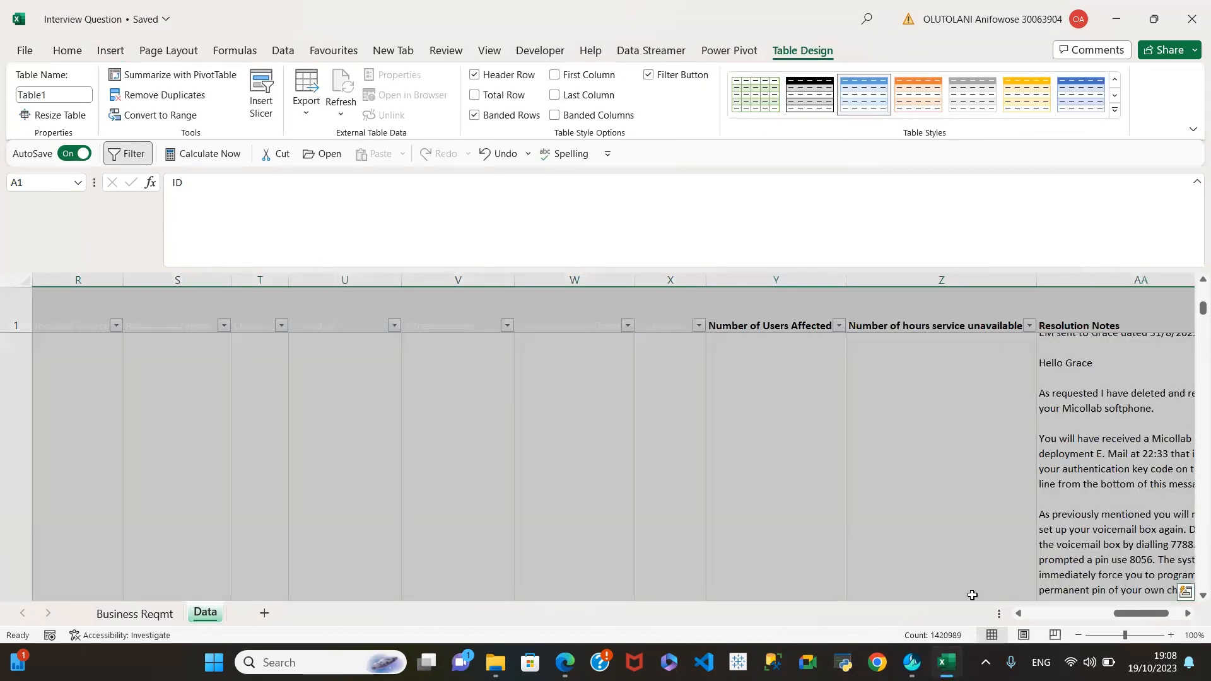
drag(1137, 617, 987, 644)
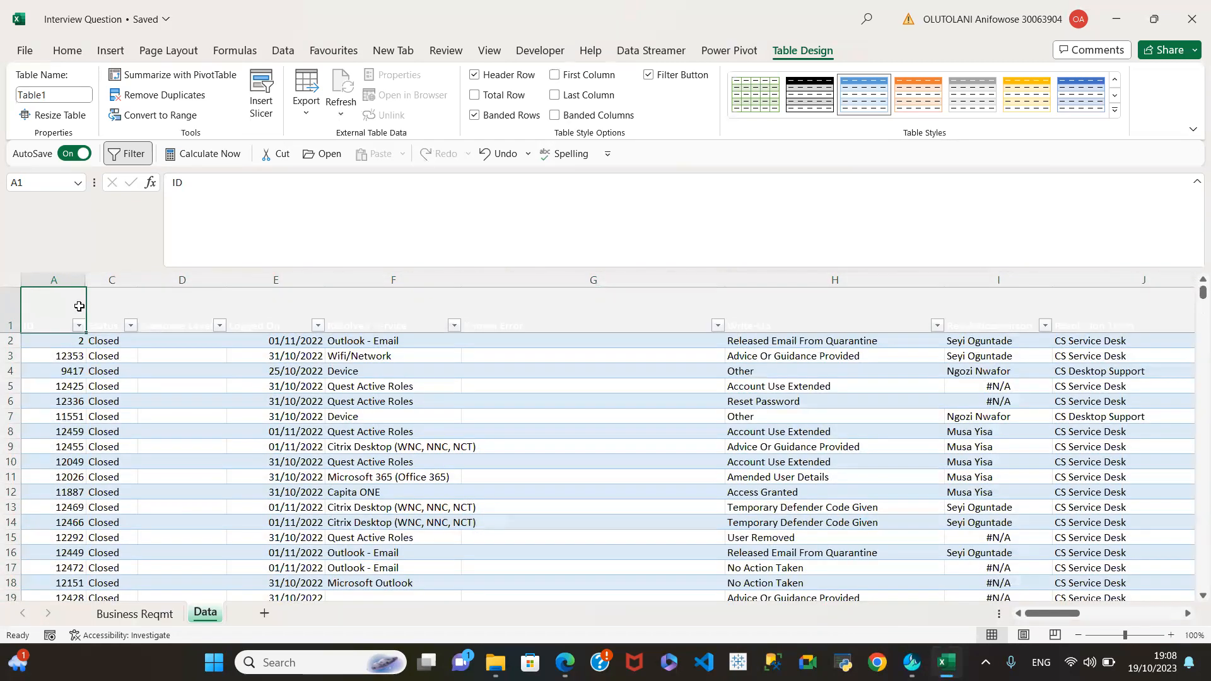
Step: Set the font colour of all the table's header cells, from ID to Logged Week, to Automatic
key(Right)
click(79, 316)
key(ctrl+shift+Right)
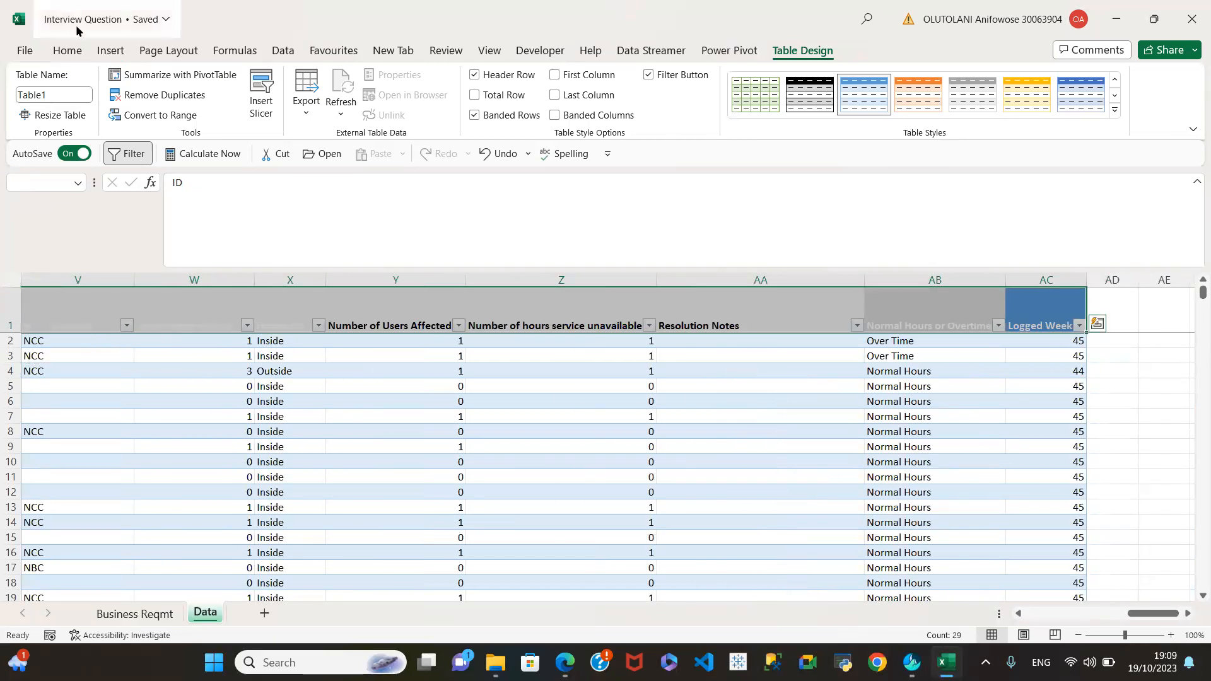
click(67, 51)
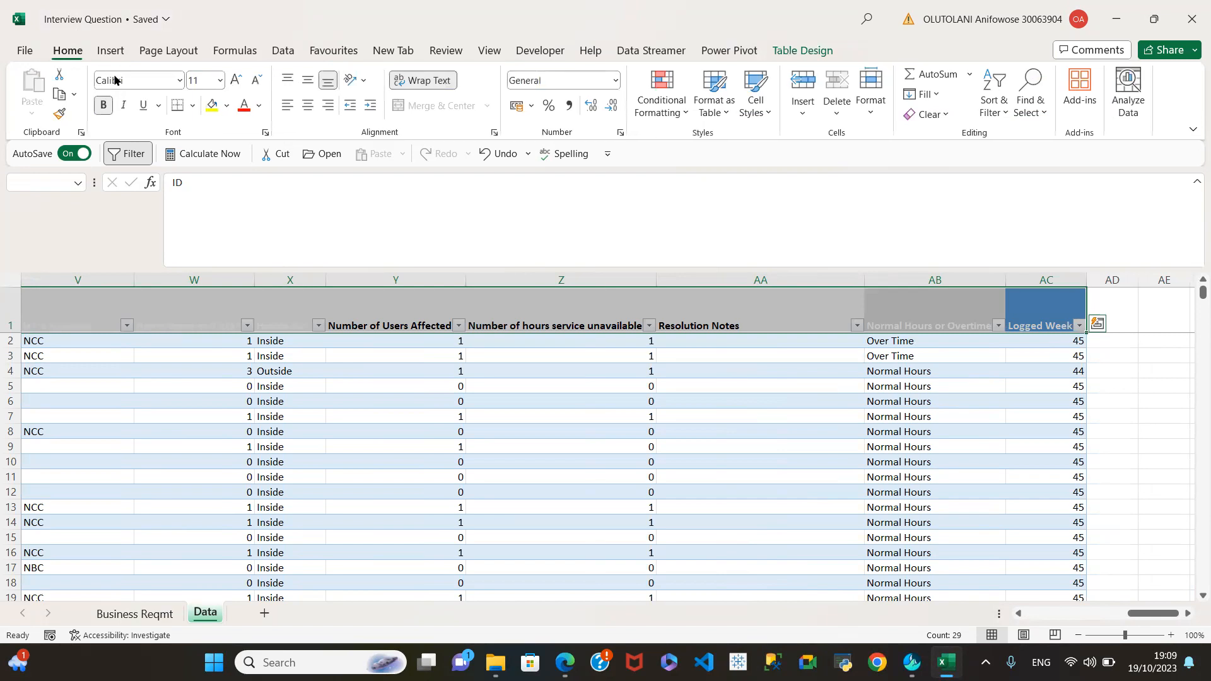
click(259, 106)
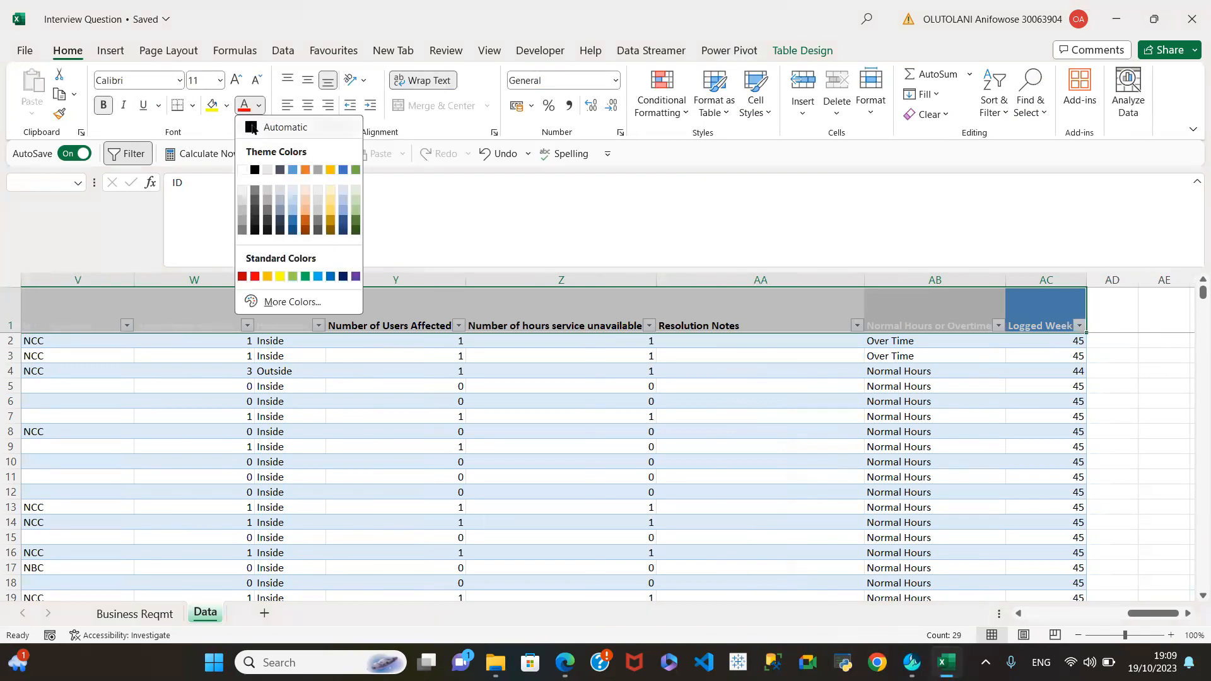
click(251, 128)
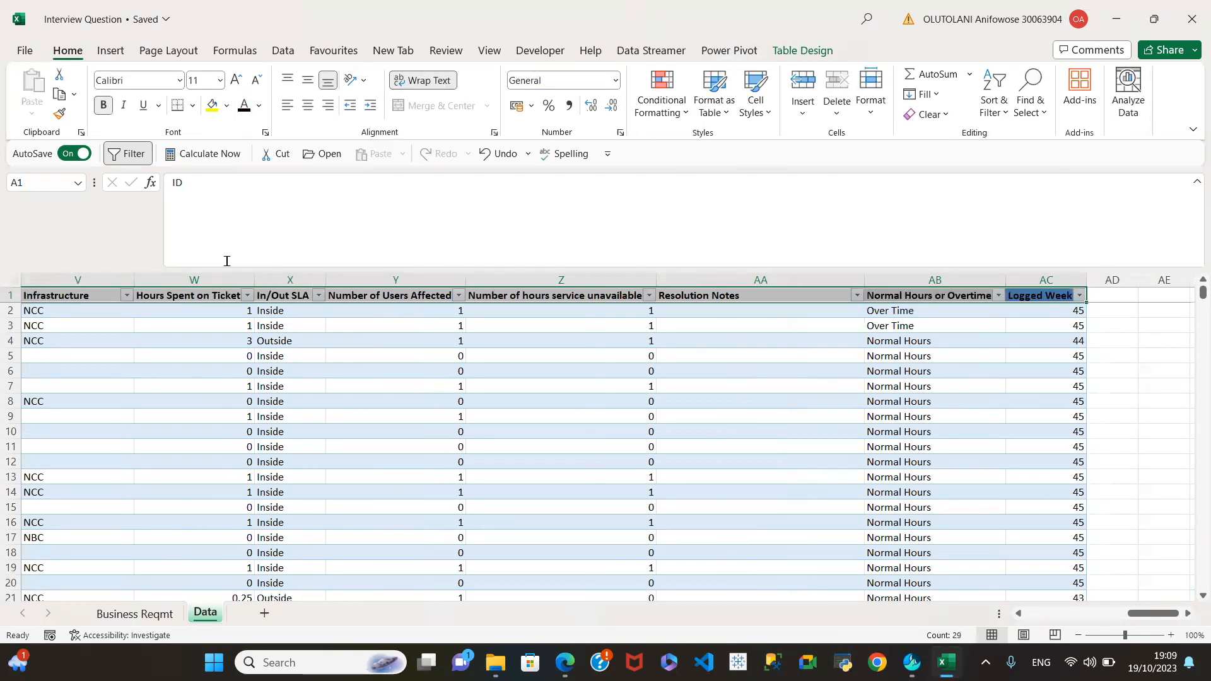
click(830, 479)
drag(1134, 614, 1028, 616)
drag(694, 507, 291, 311)
click(351, 460)
drag(291, 355, 458, 346)
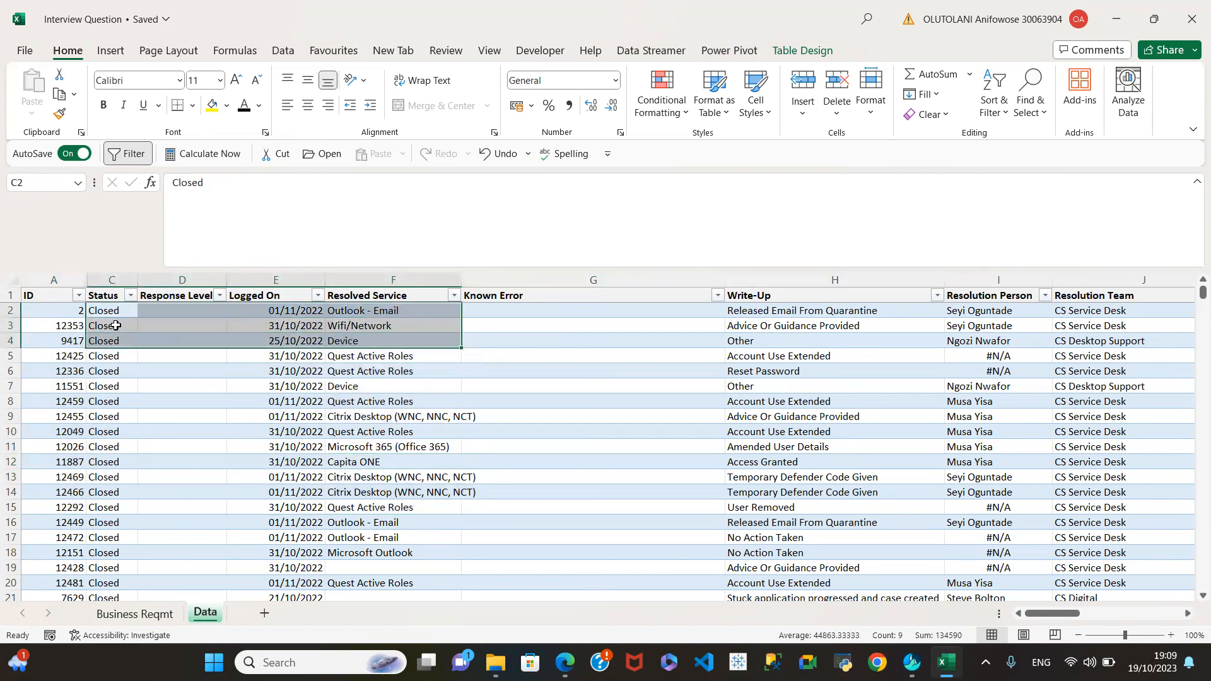
click(9, 296)
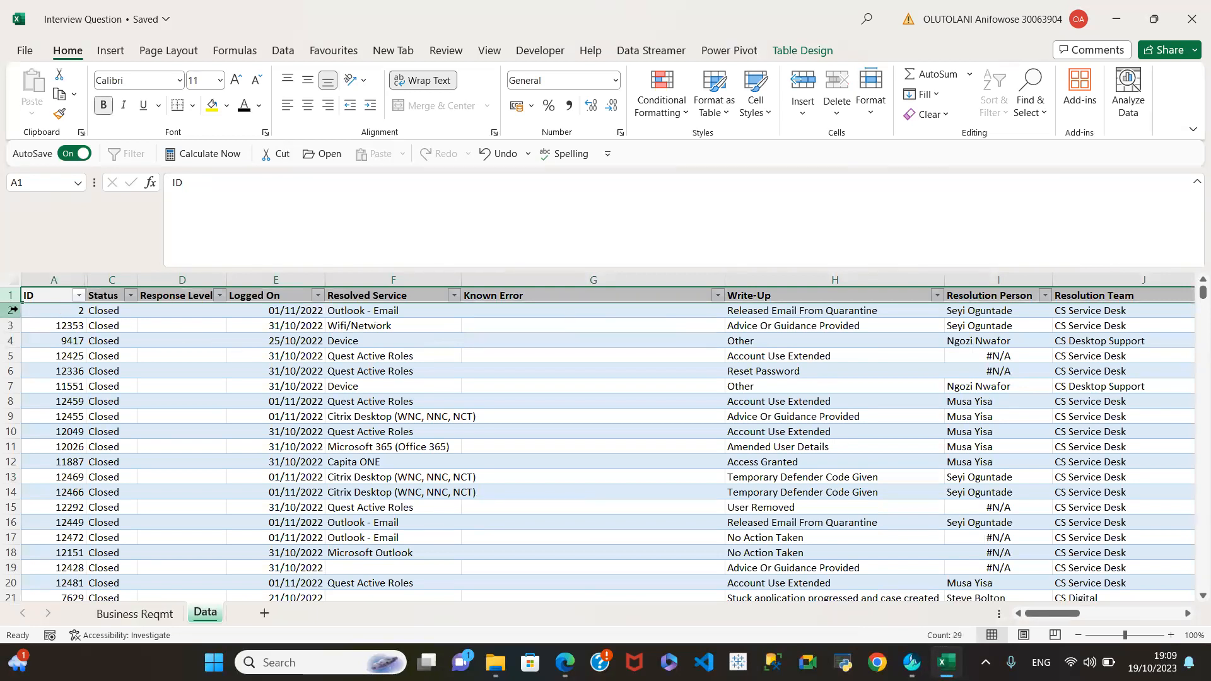
click(392, 369)
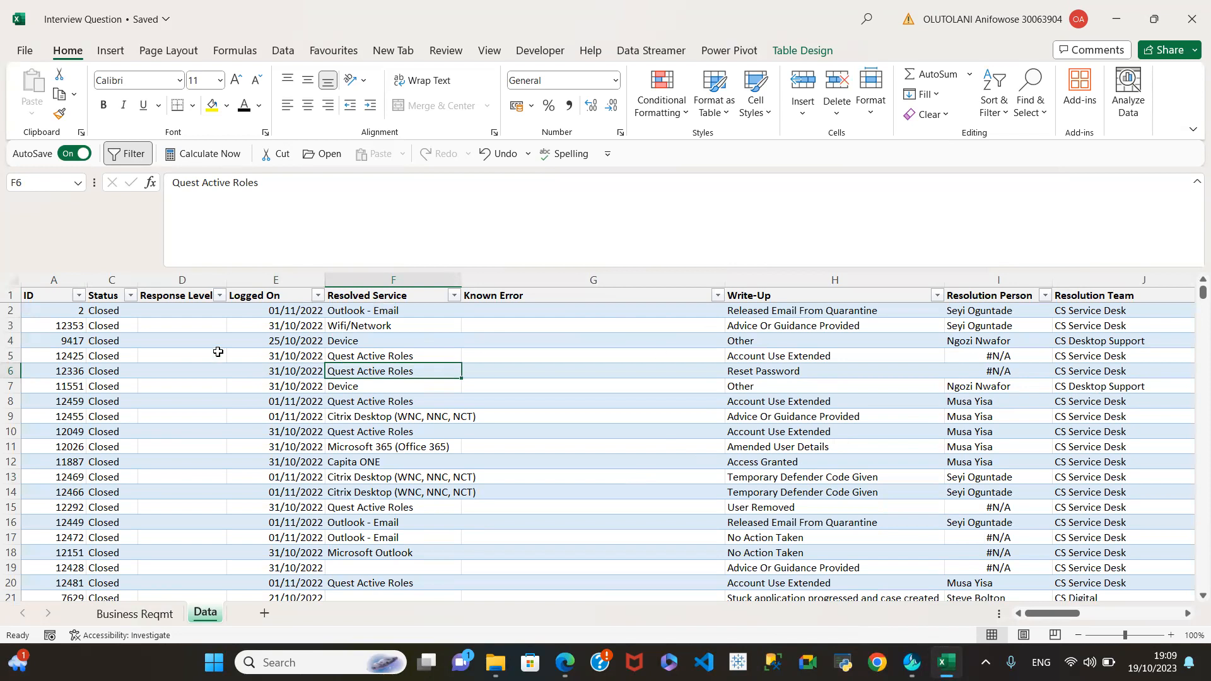
click(447, 404)
drag(423, 420, 378, 434)
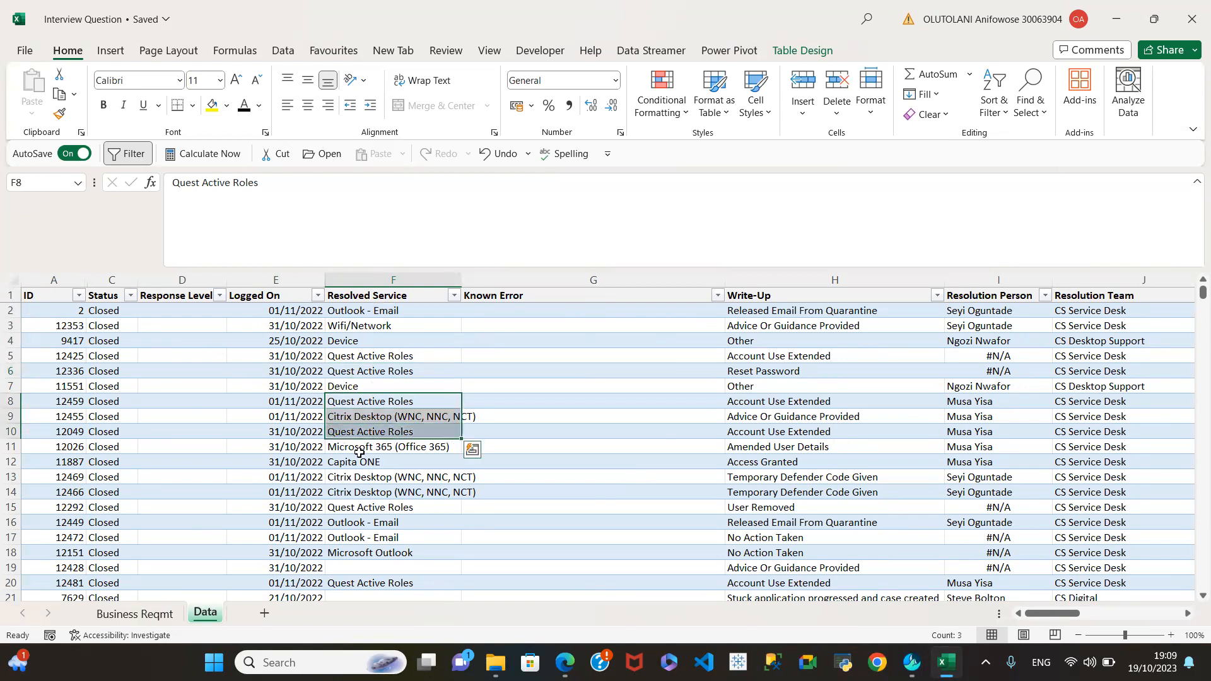
click(53, 324)
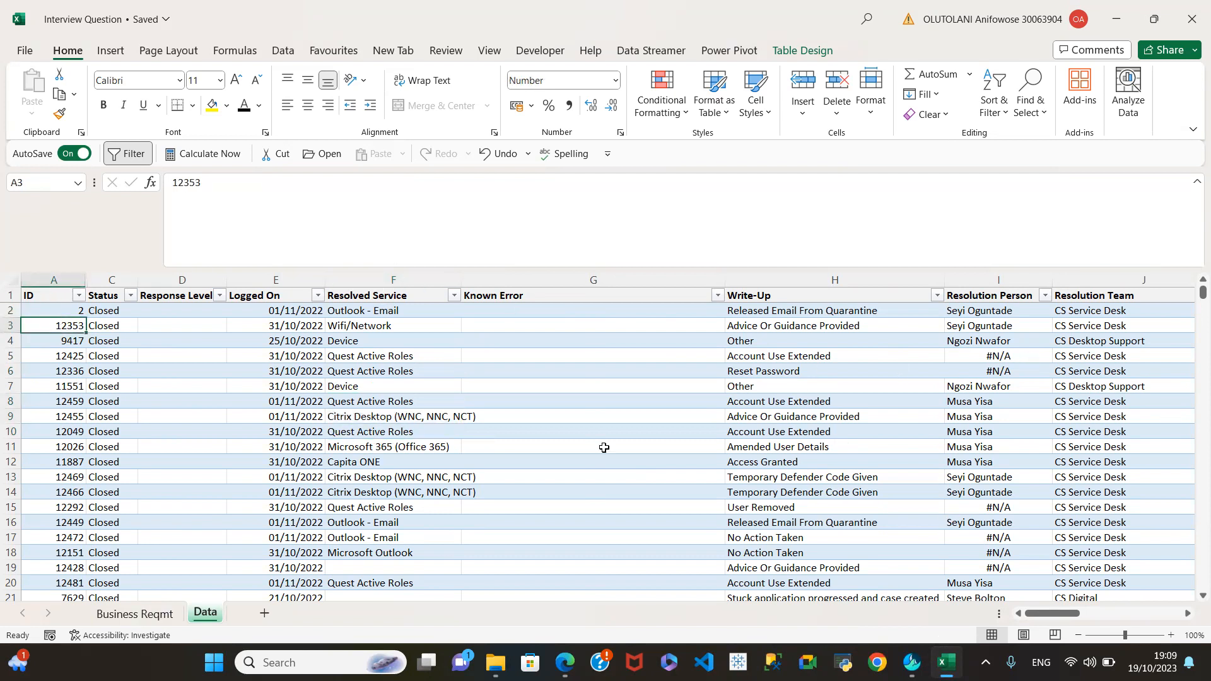
click(56, 356)
click(23, 338)
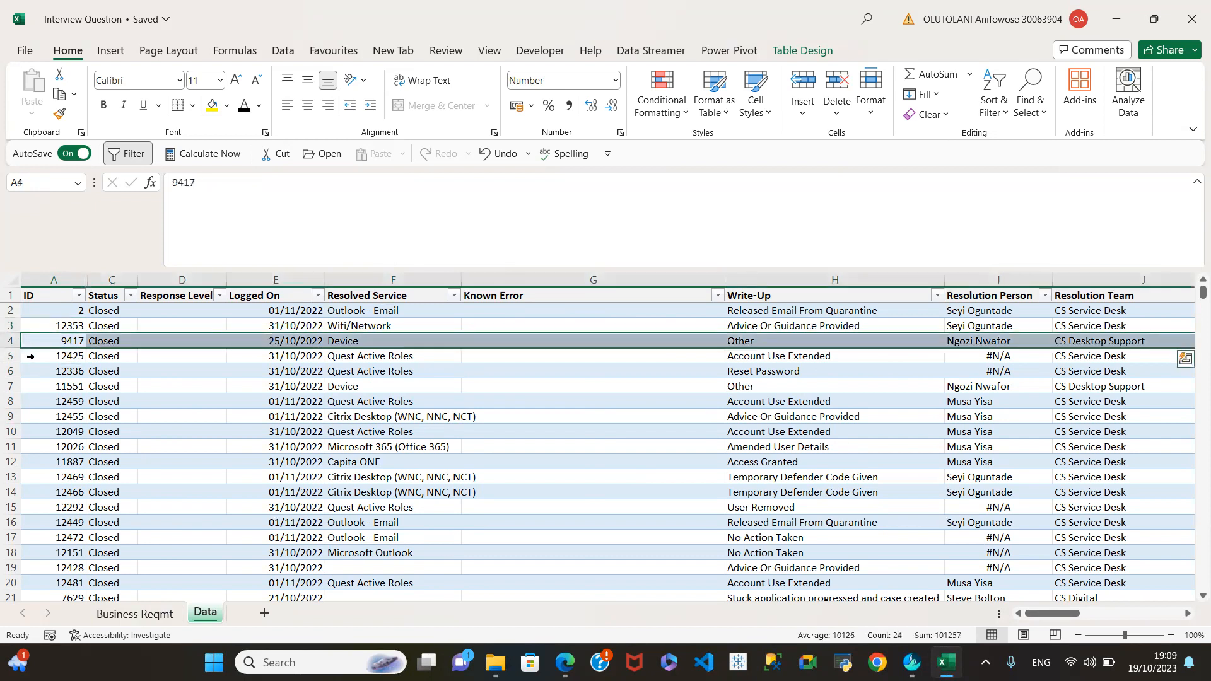
click(60, 313)
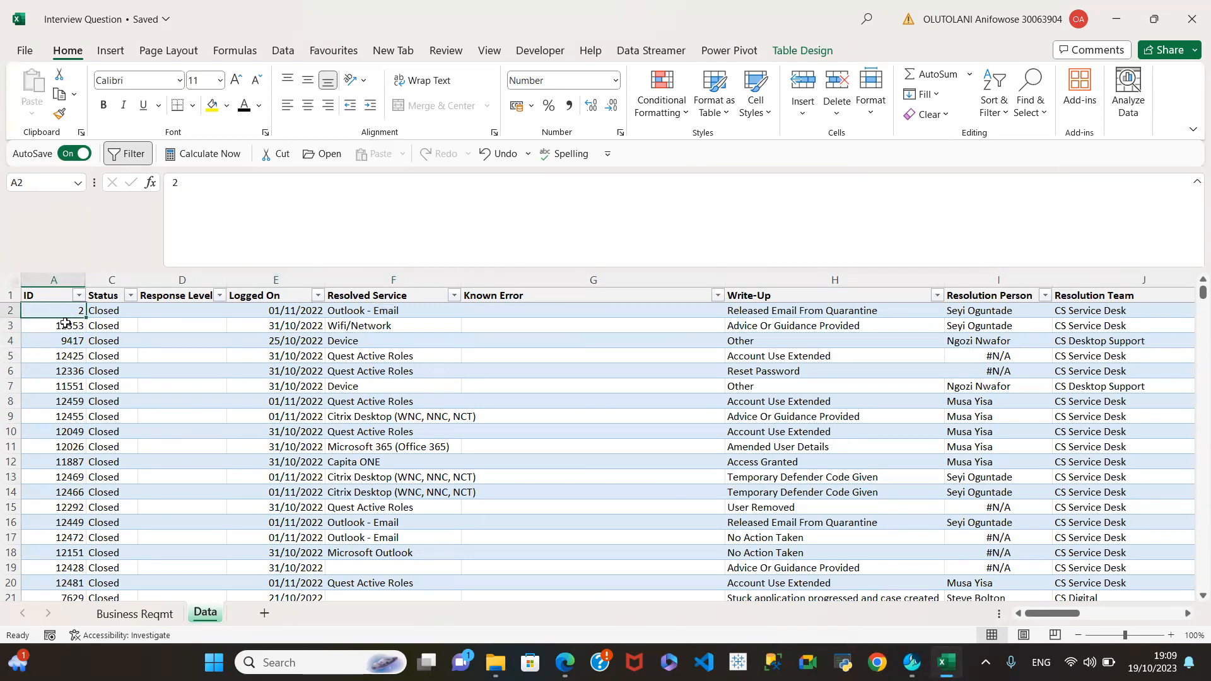
click(60, 326)
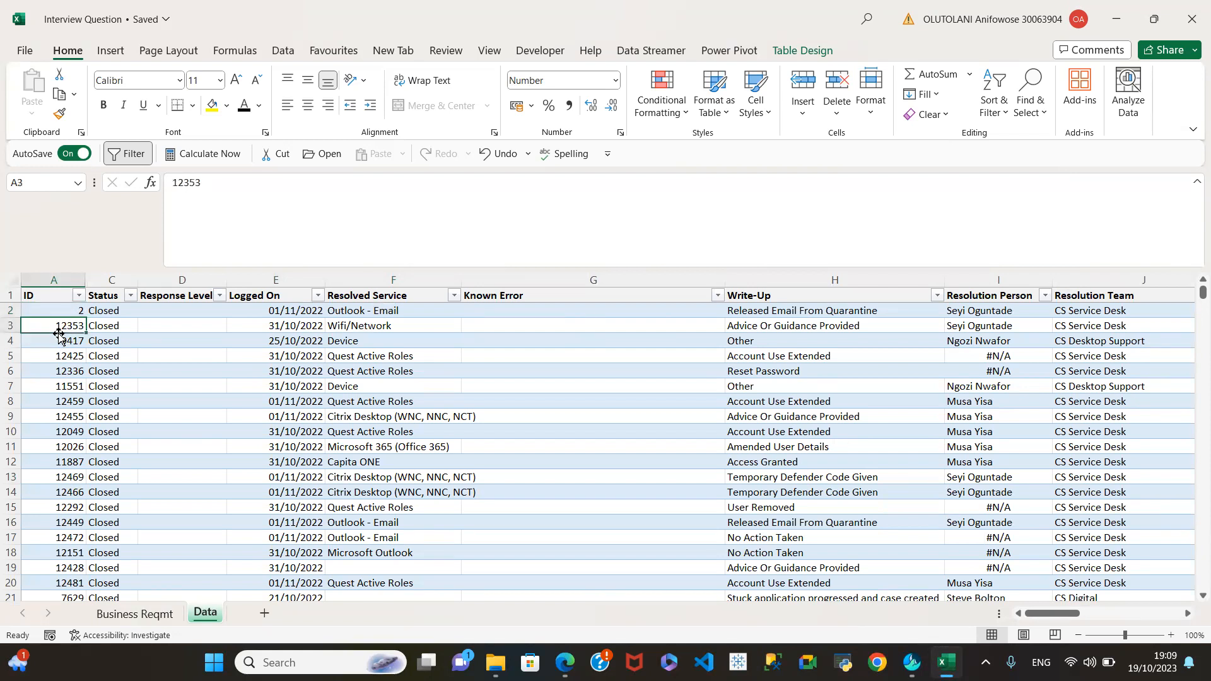
click(63, 313)
click(57, 342)
click(62, 311)
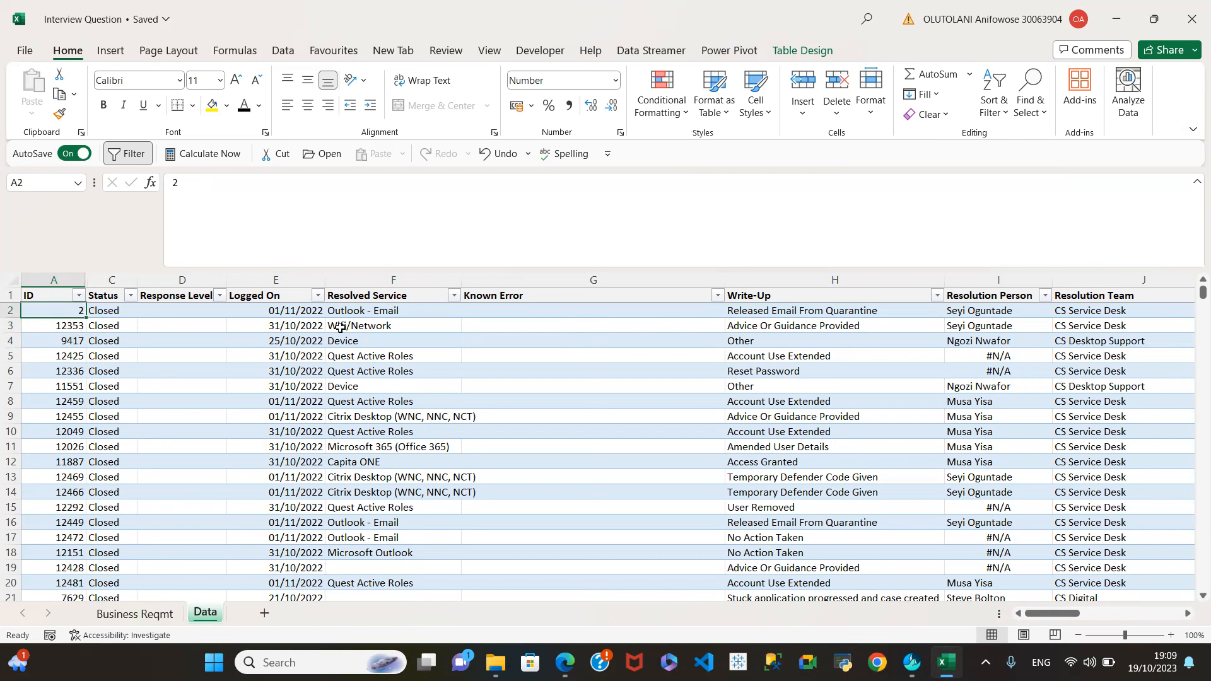
drag(161, 19, 292, 300)
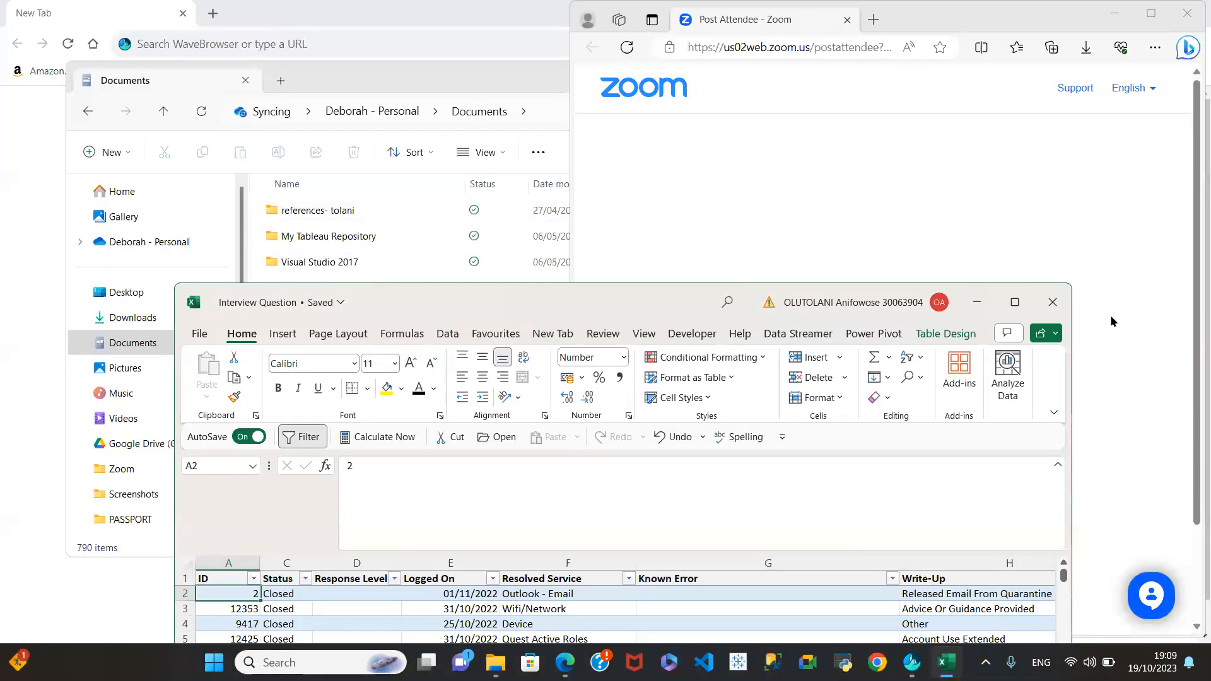
click(1015, 302)
drag(11, 366, 73, 314)
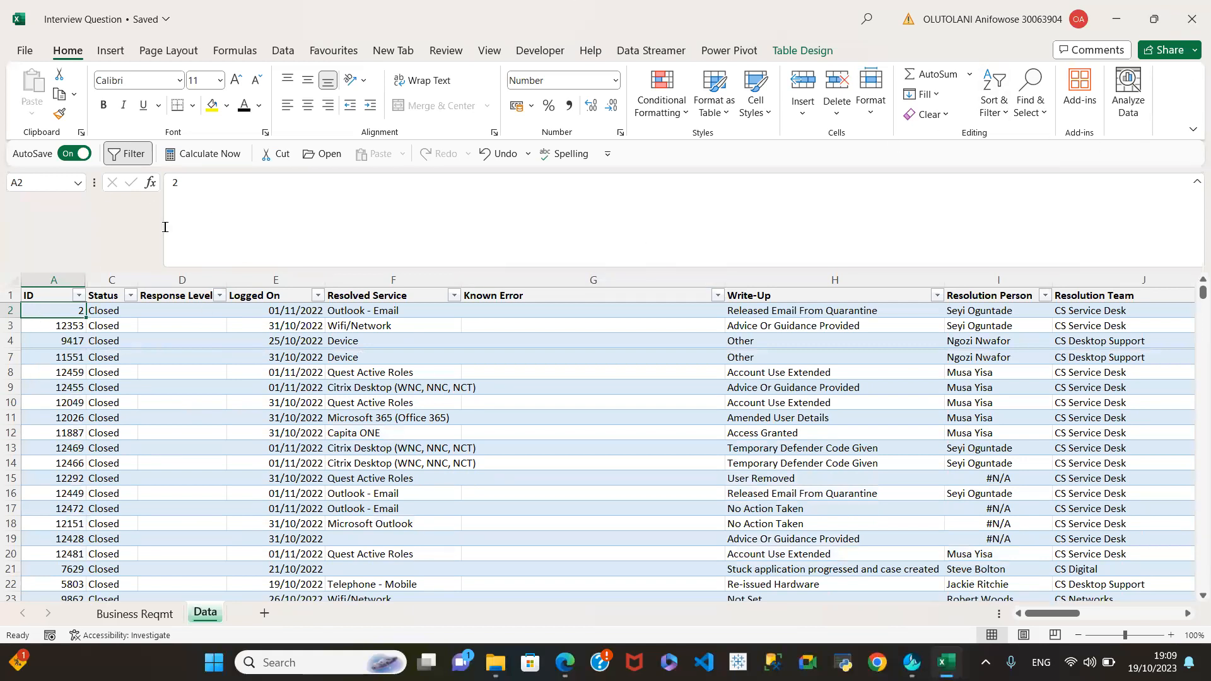
Step: Change the ticket ID in cell A2 of the Data sheet to 24521
click(198, 183)
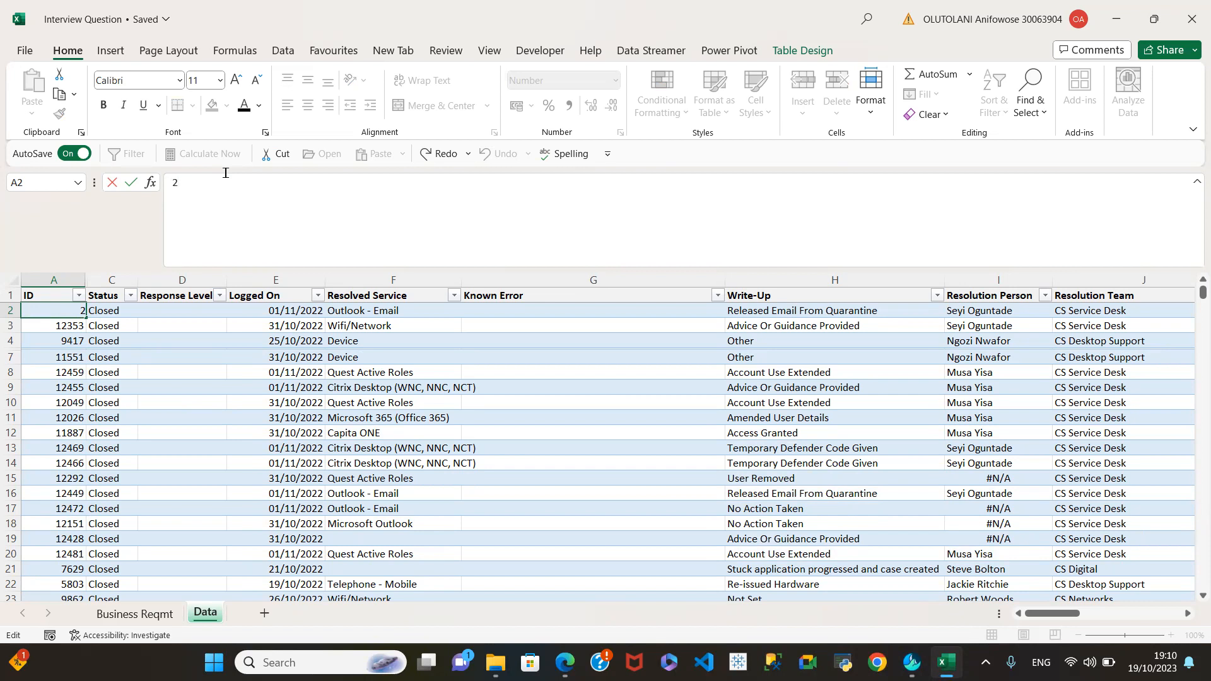
text(4521)
key(Return)
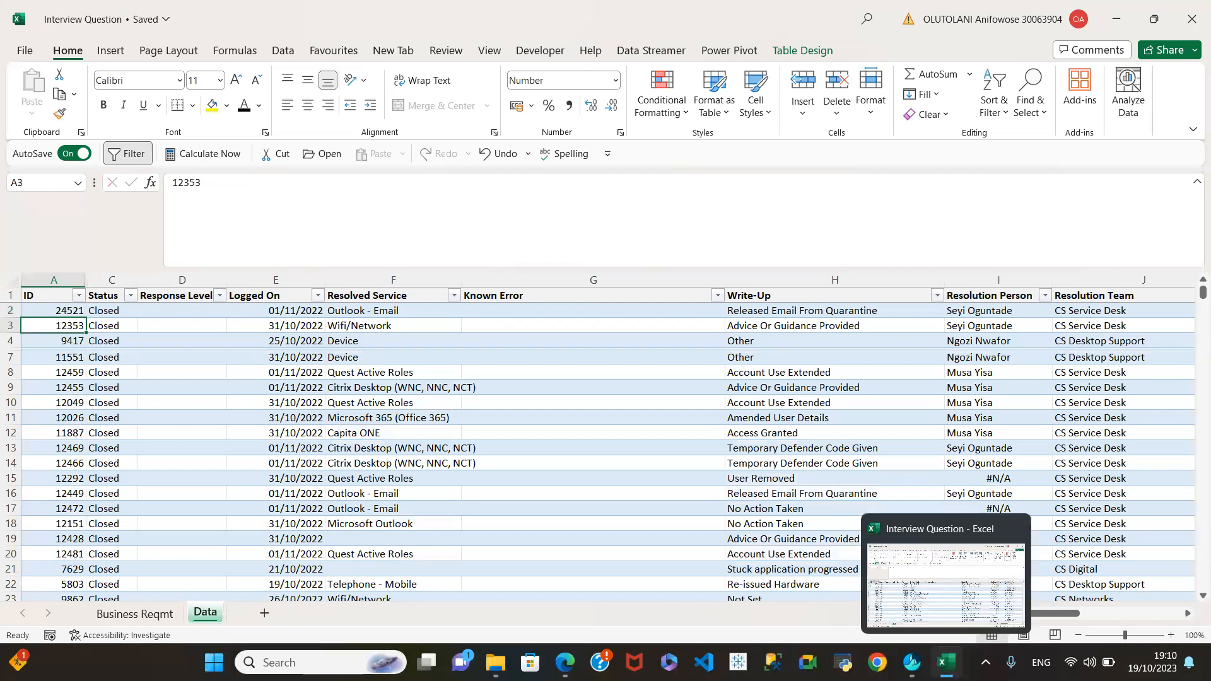
click(43, 368)
click(46, 309)
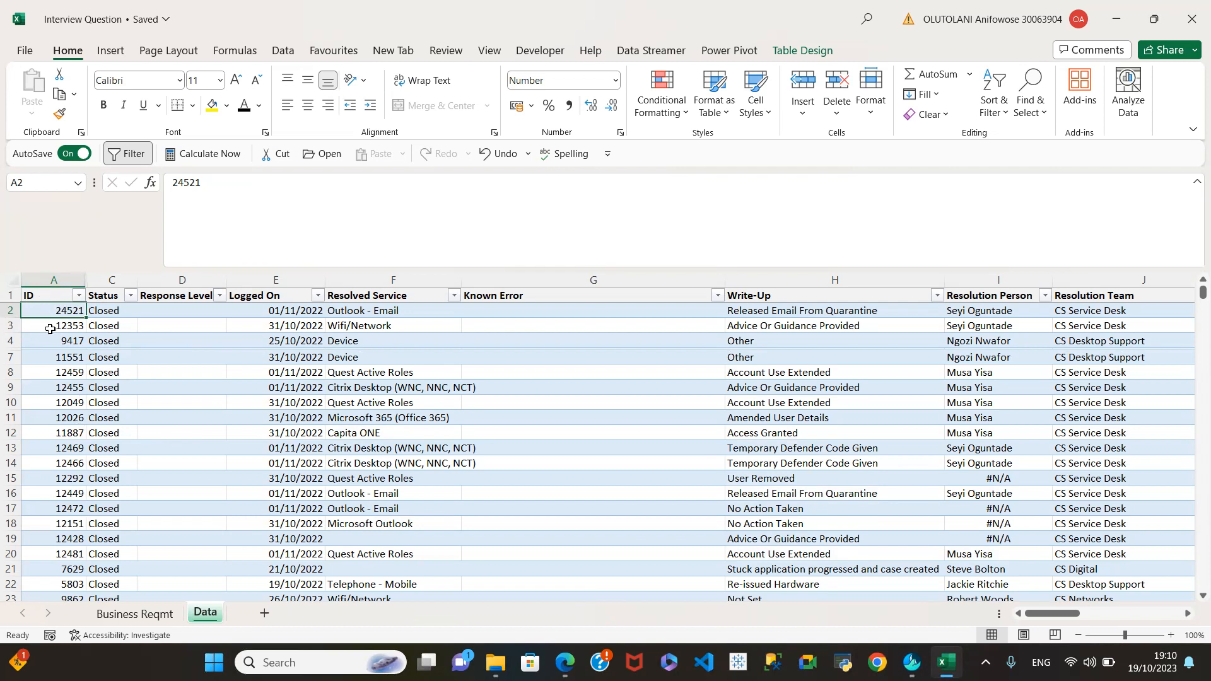
Step: Examine the range of ticket IDs in the ID column's filter list, leaving the column unfiltered
click(78, 296)
scroll(164, 540, down, 3)
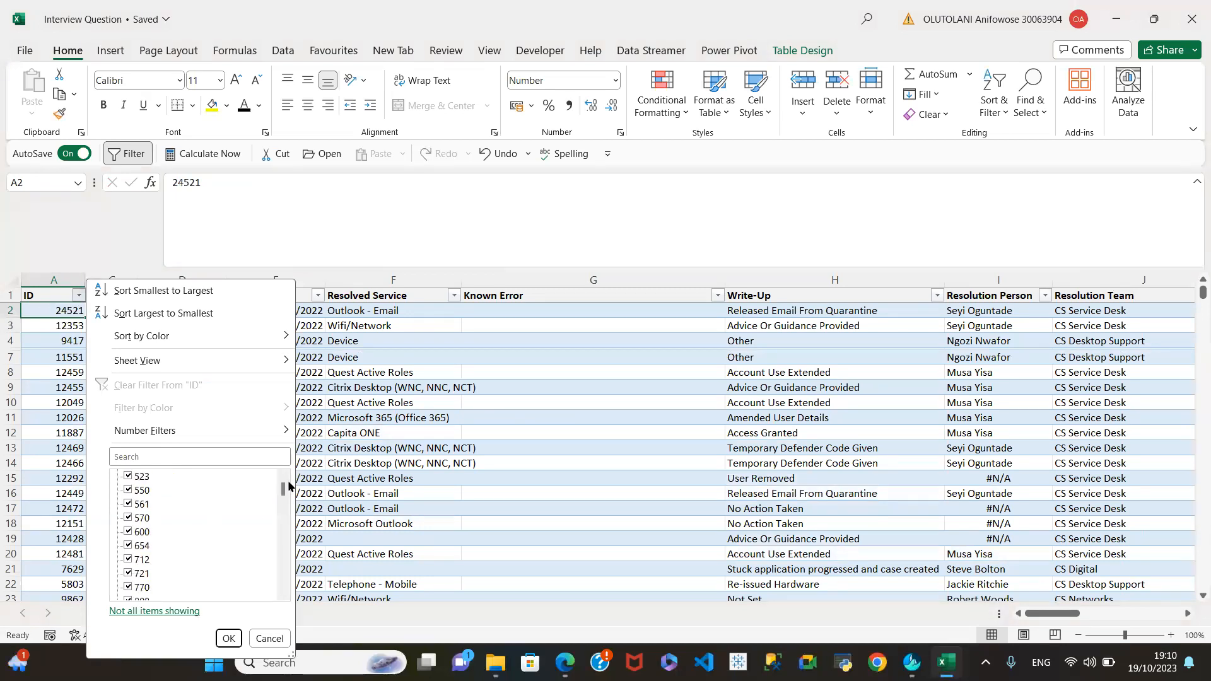
drag(286, 483, 285, 575)
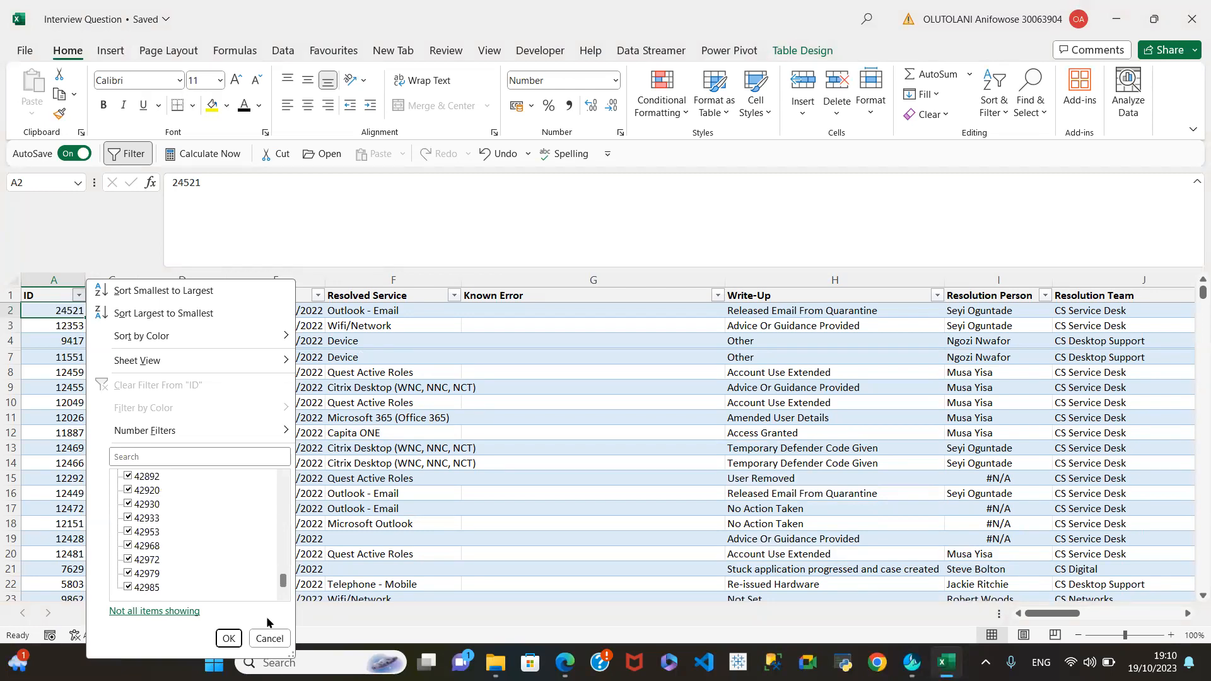
scroll(265, 550, up, 10)
click(376, 393)
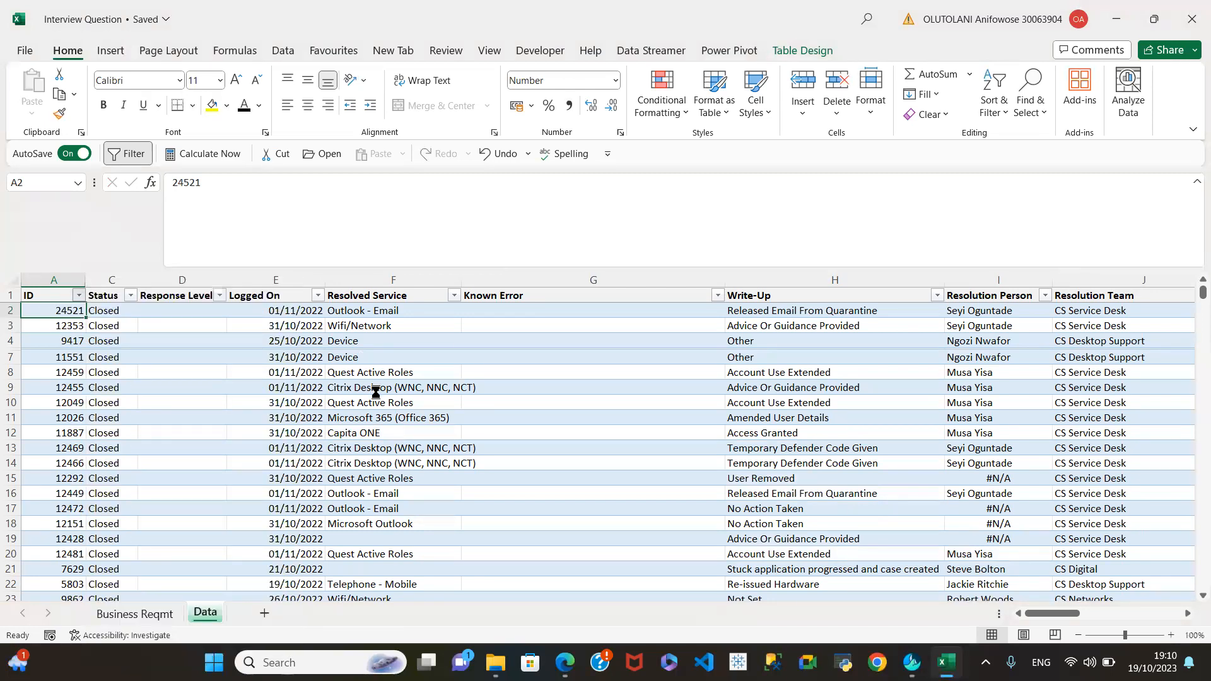
click(247, 357)
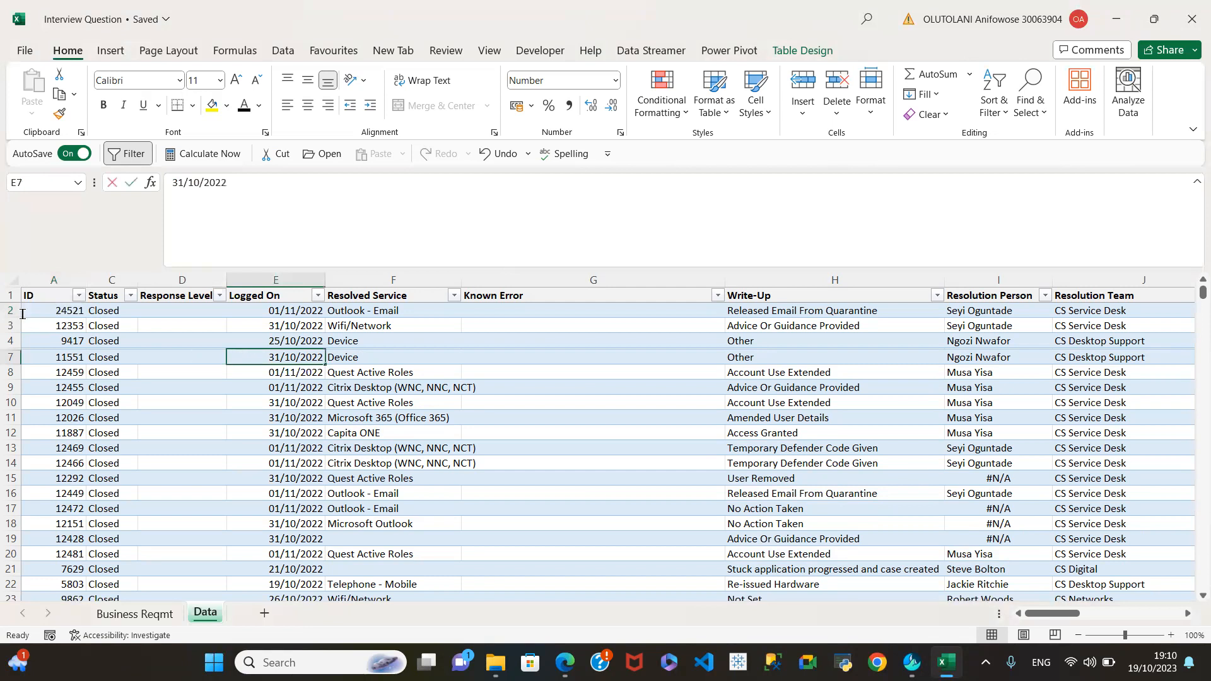
click(104, 286)
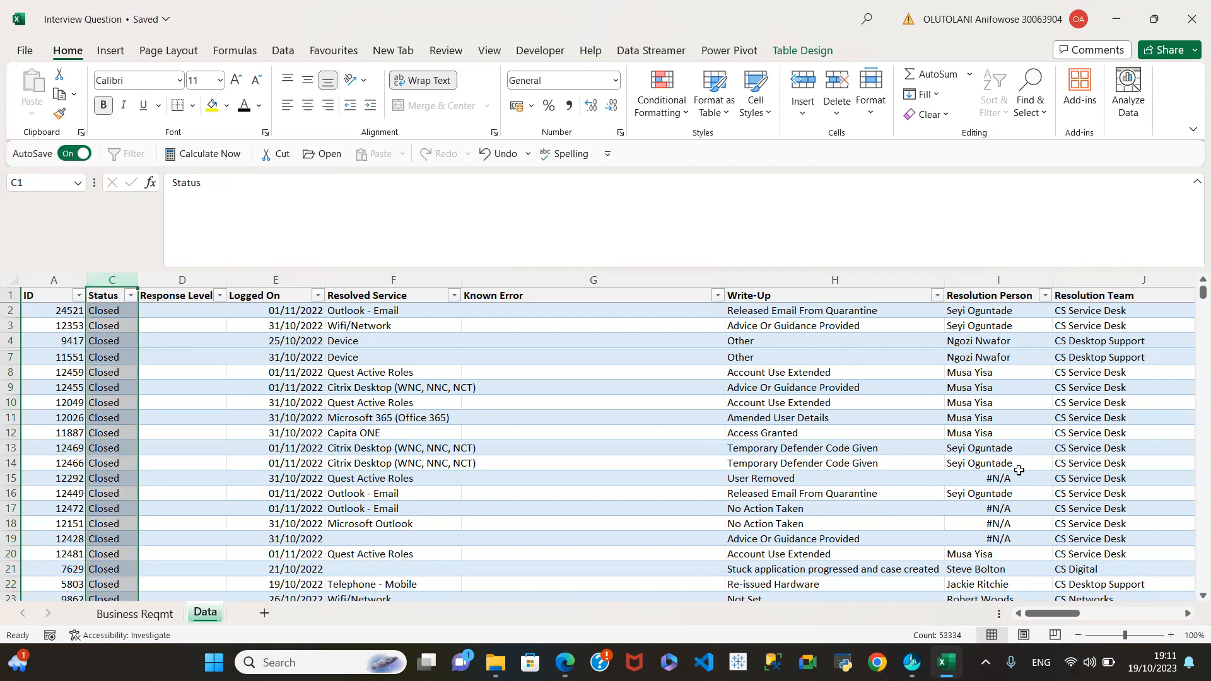
drag(1099, 357, 467, 571)
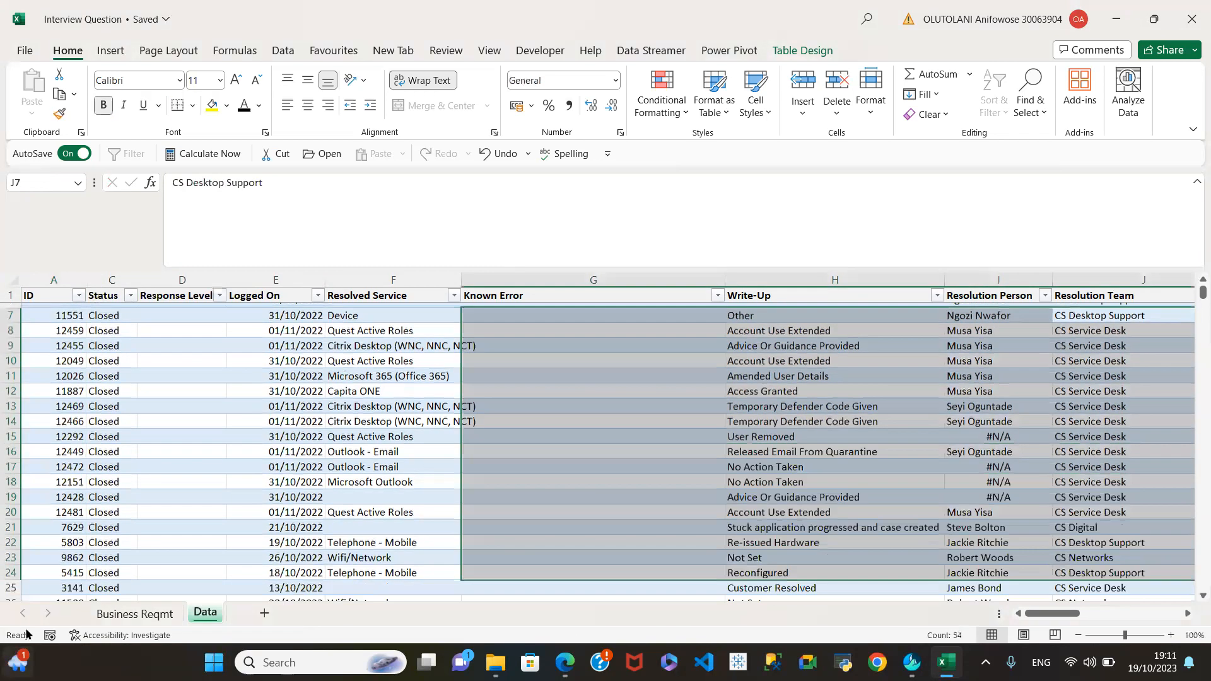
click(189, 463)
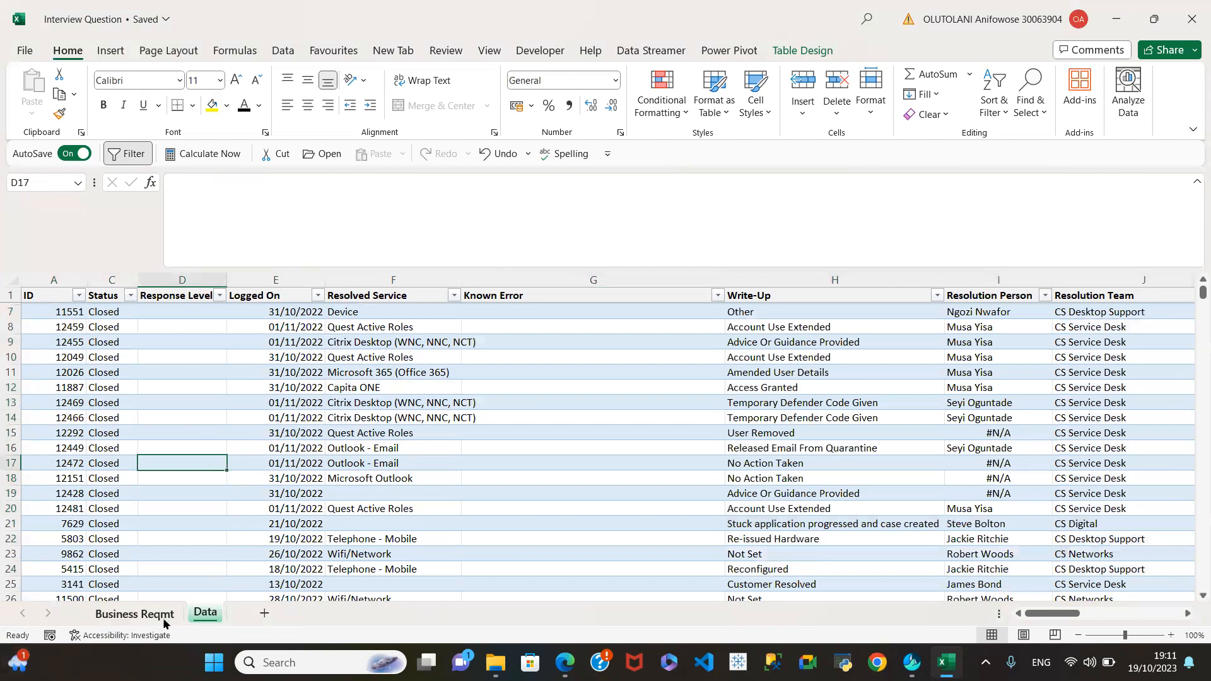
Step: Reread the brief's focus on time spent on tickets on the Business Reqmt sheet and return to the Data sheet
click(124, 615)
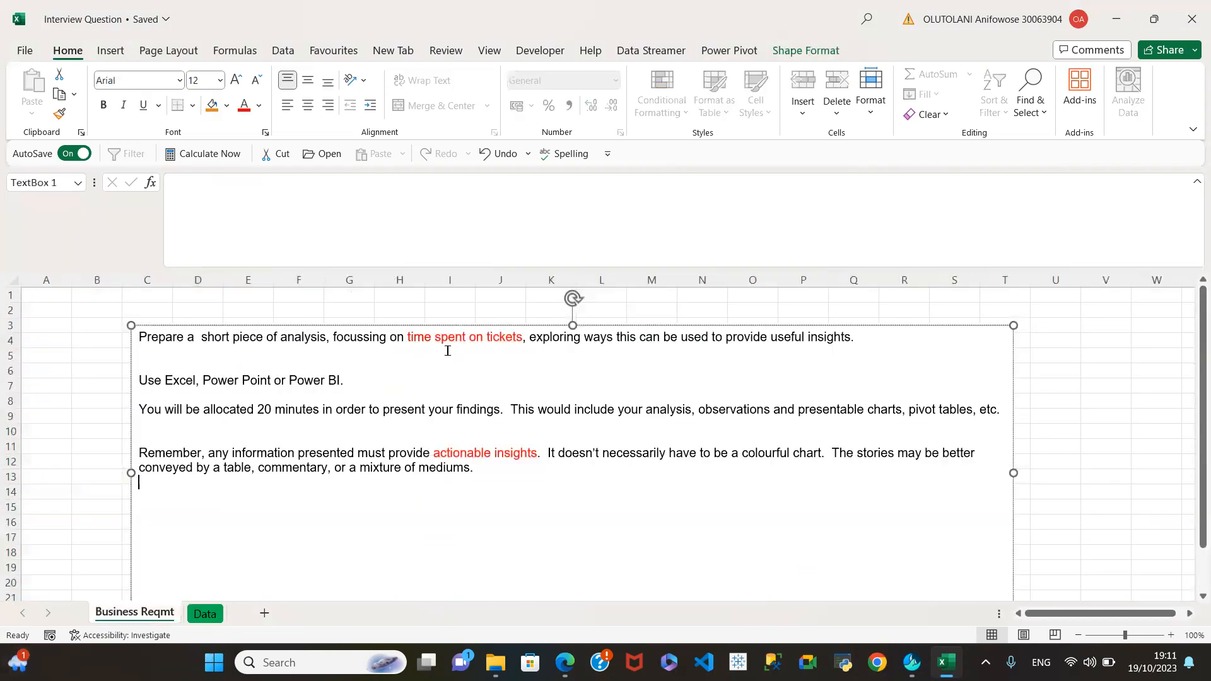
drag(469, 337, 403, 352)
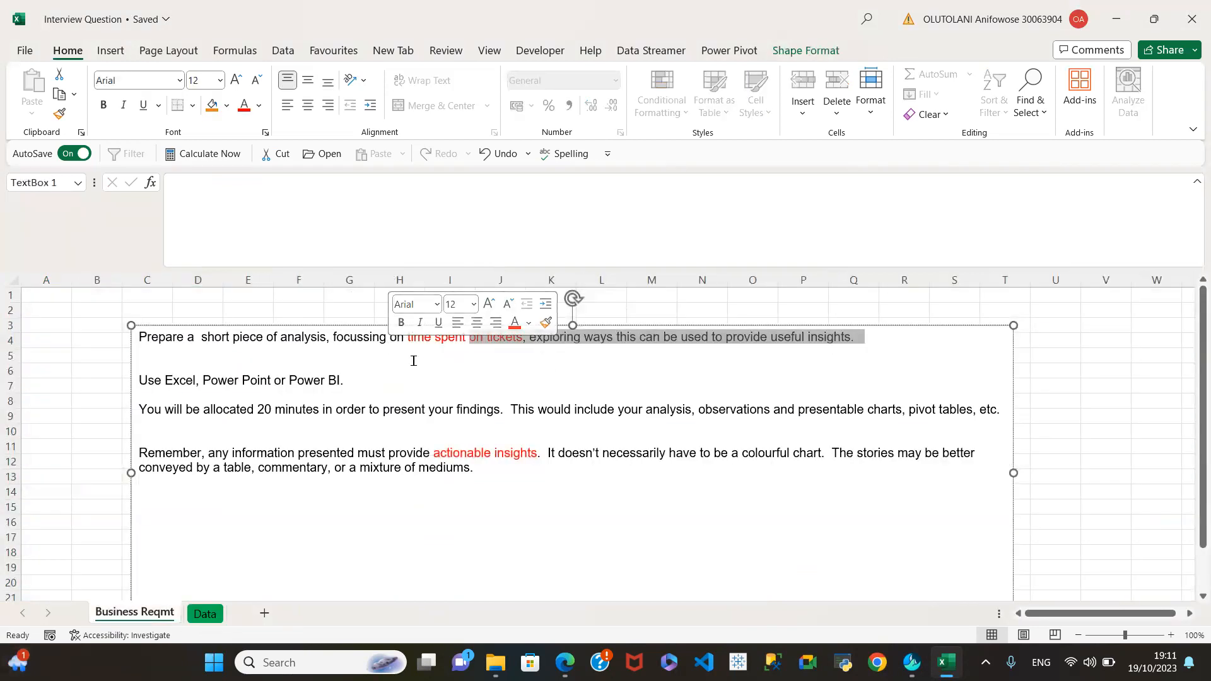
click(417, 360)
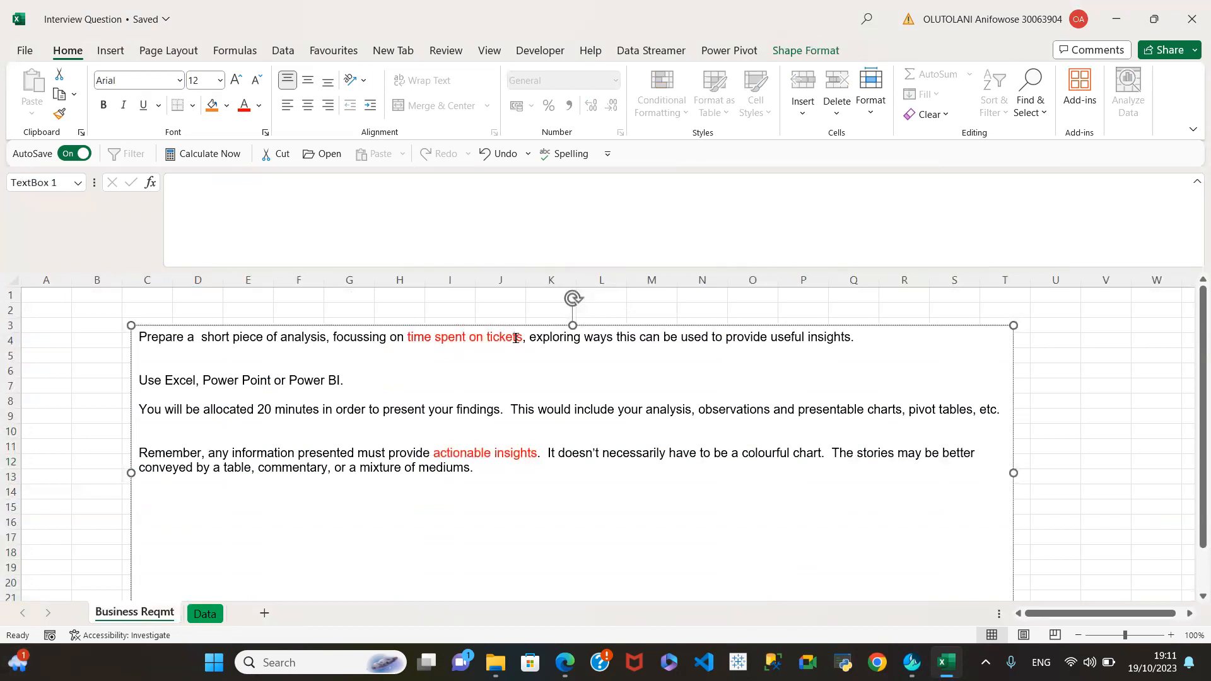
click(205, 613)
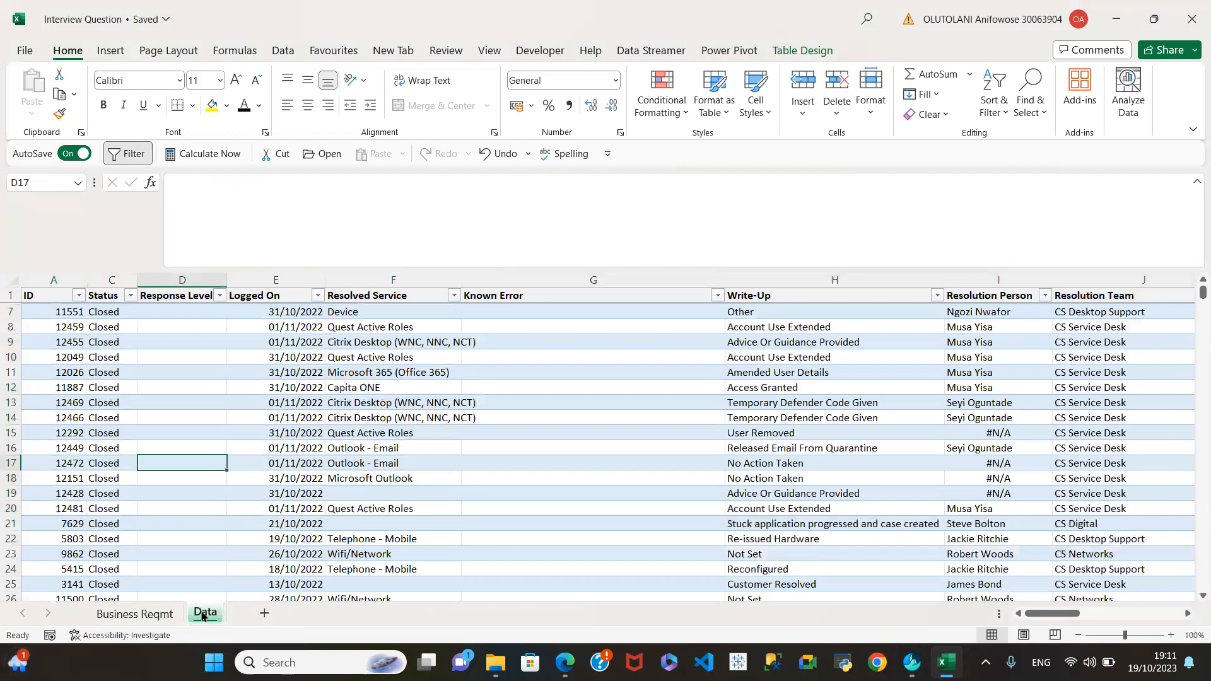
Step: Review the ID column and check which values the Status column's filter list offers, without applying a filter
click(52, 282)
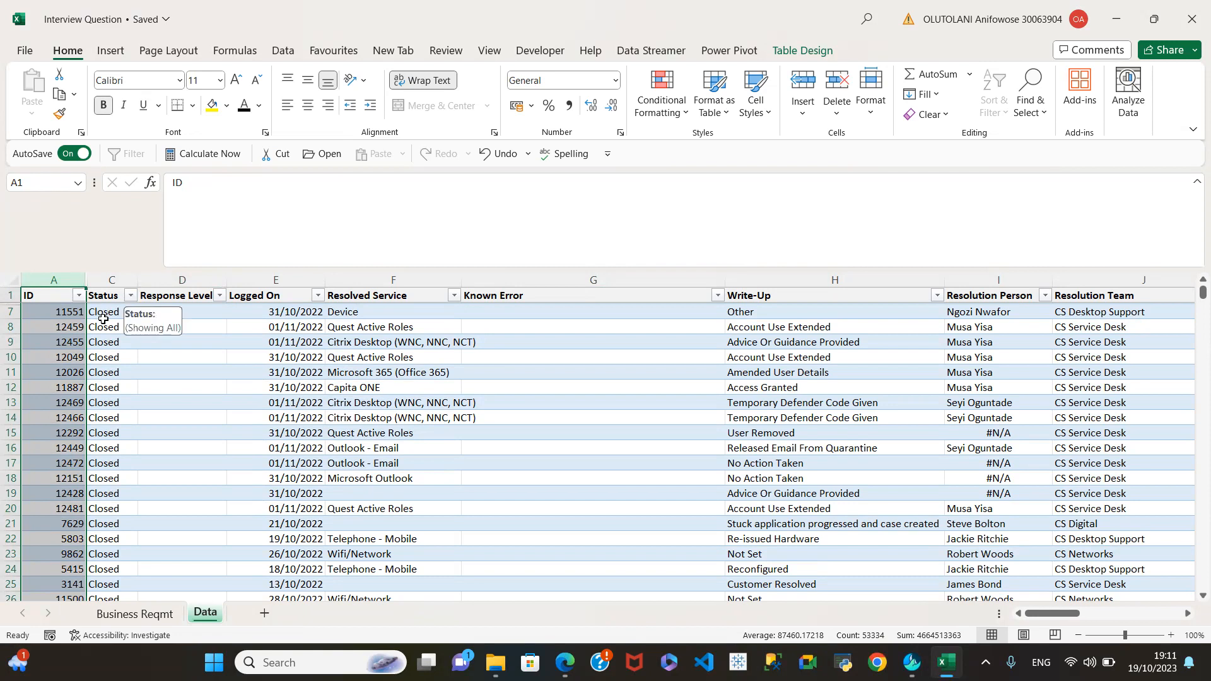
click(110, 323)
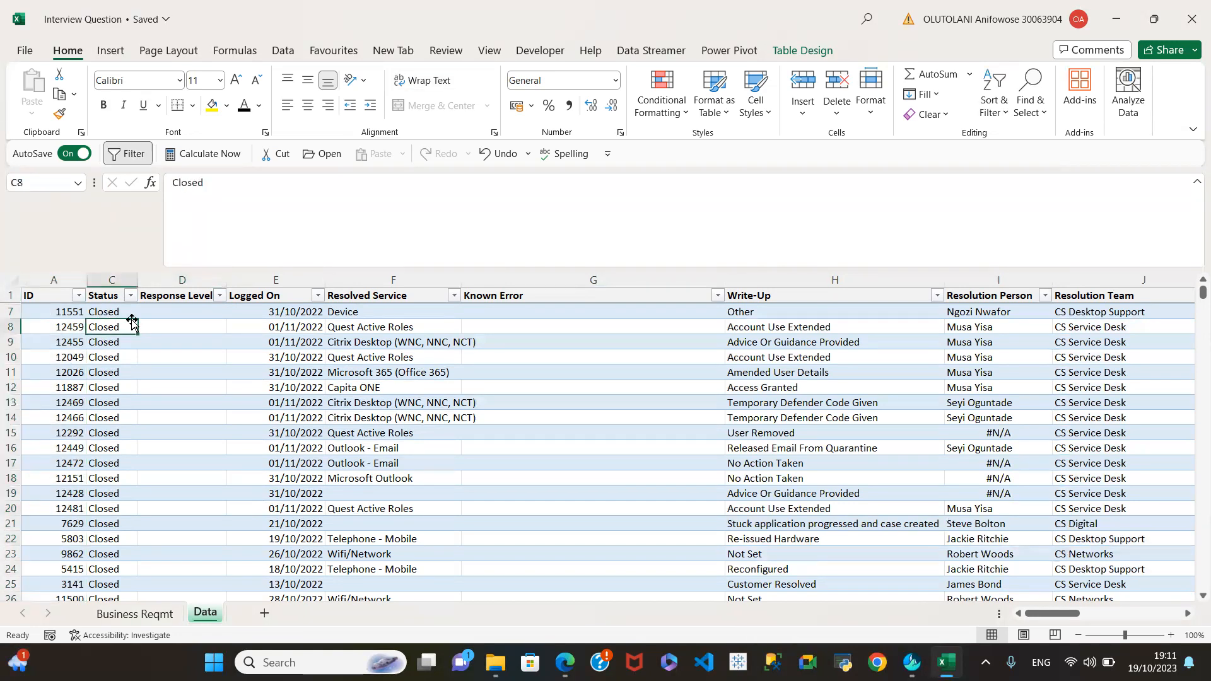
scroll(126, 321, up, 2)
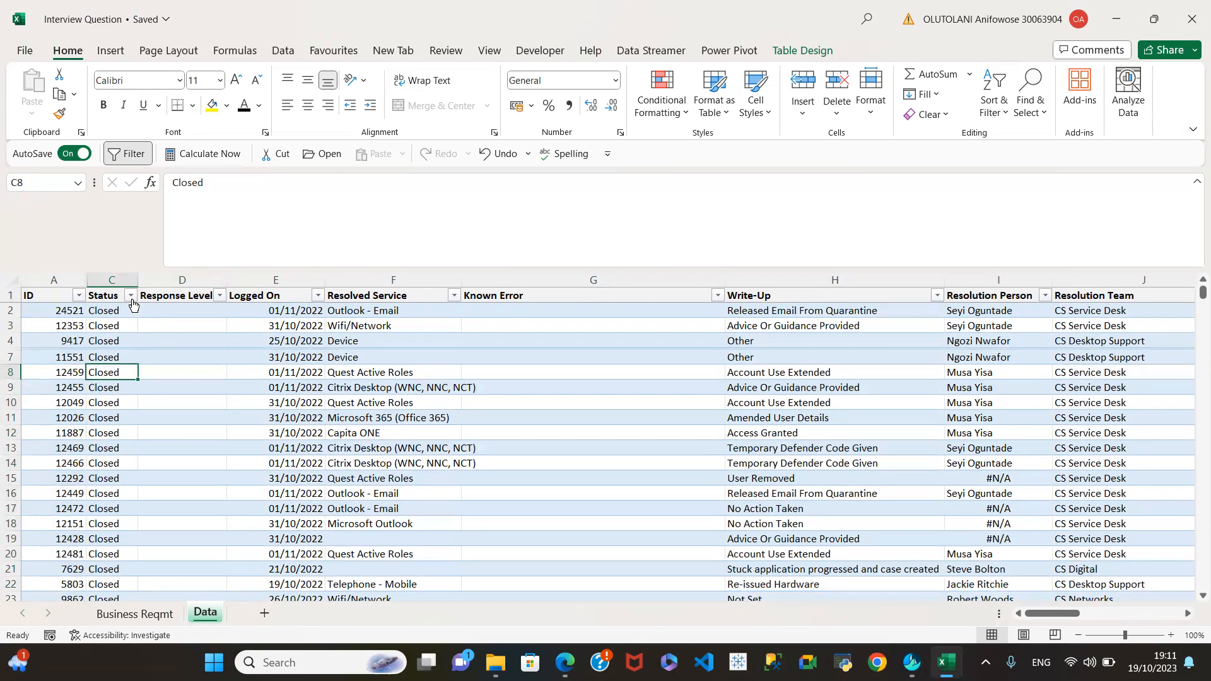
click(130, 297)
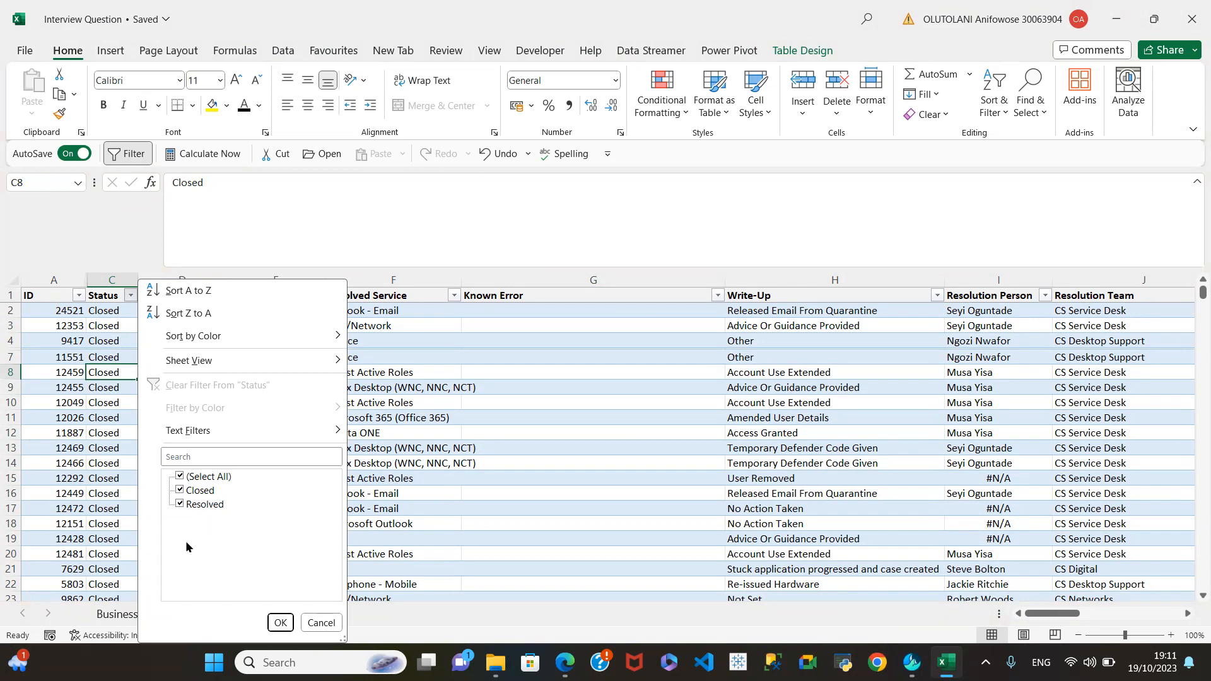
click(321, 623)
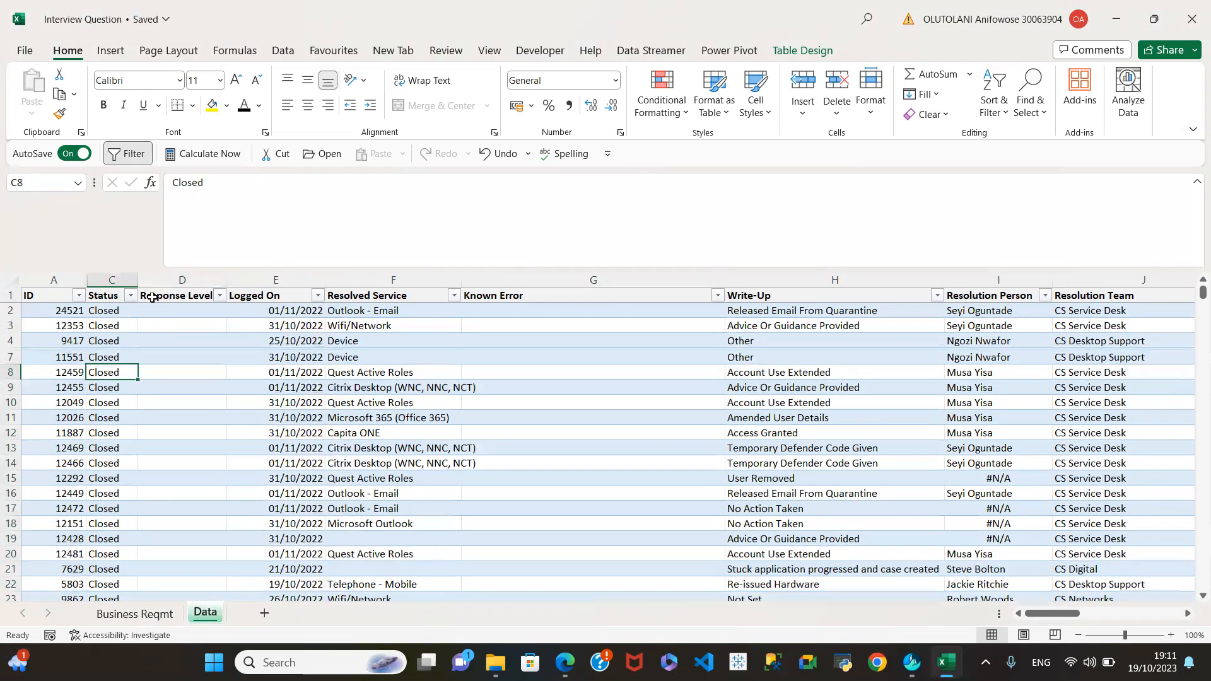
Step: Examine the full list of response levels in the Response Level column's filter, keeping every value selected
click(219, 296)
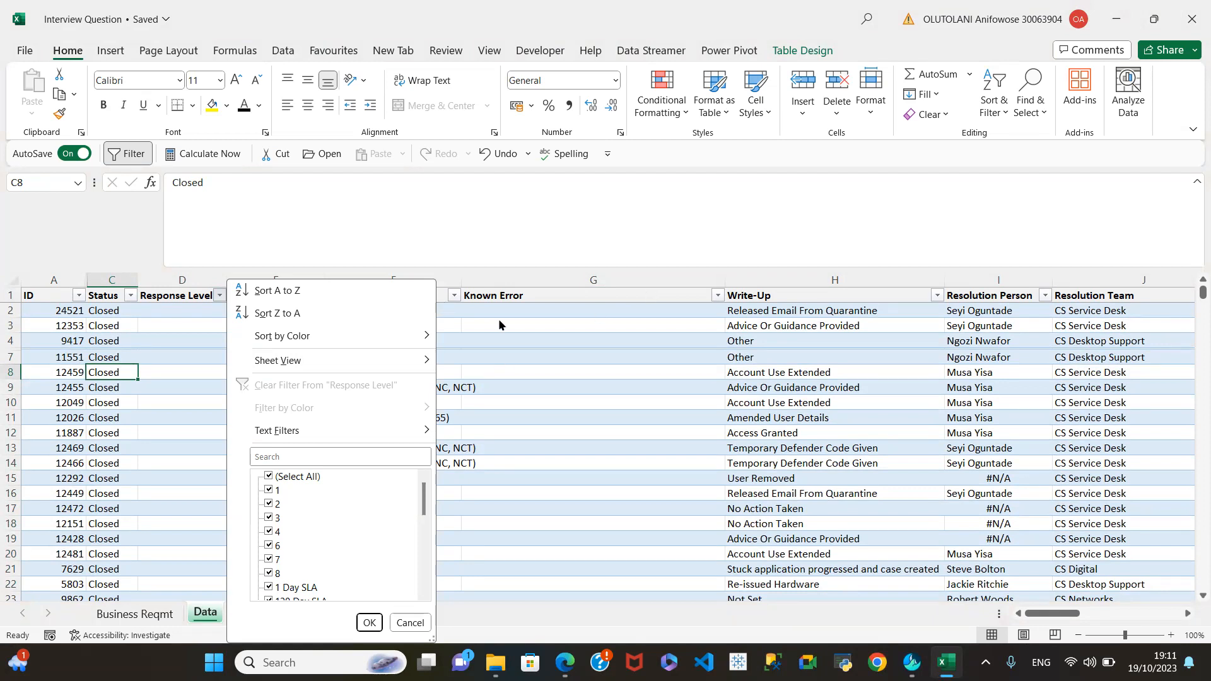
scroll(338, 546, down, 10)
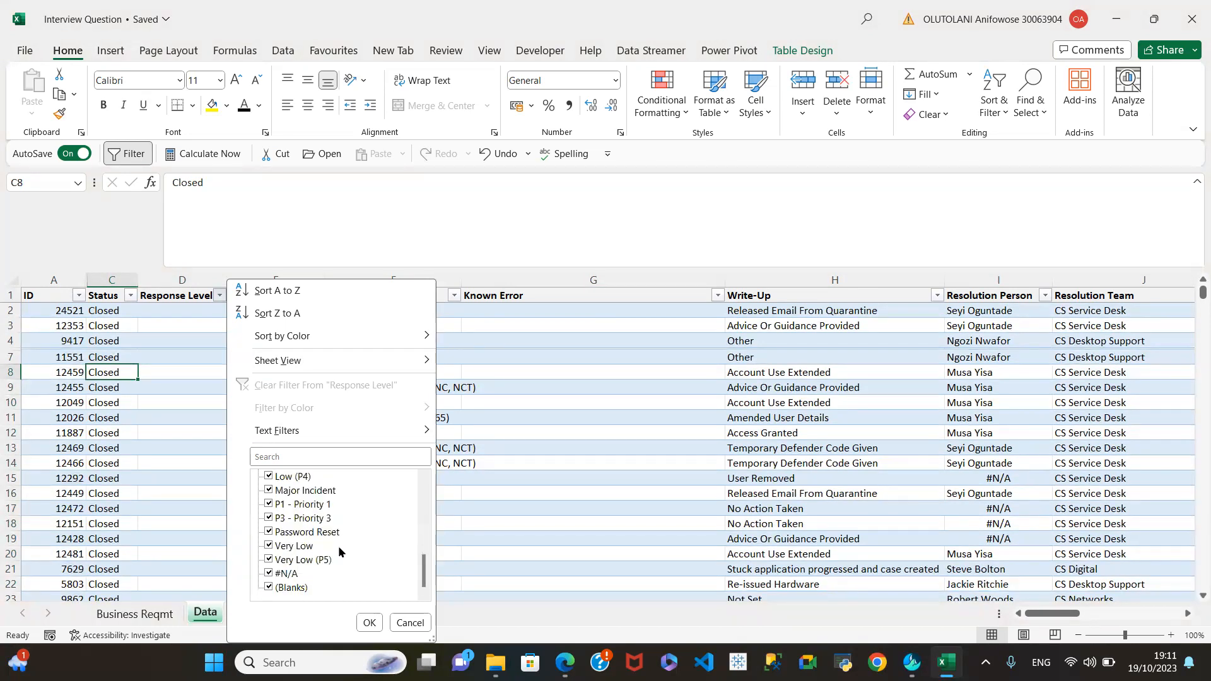
scroll(338, 543, up, 10)
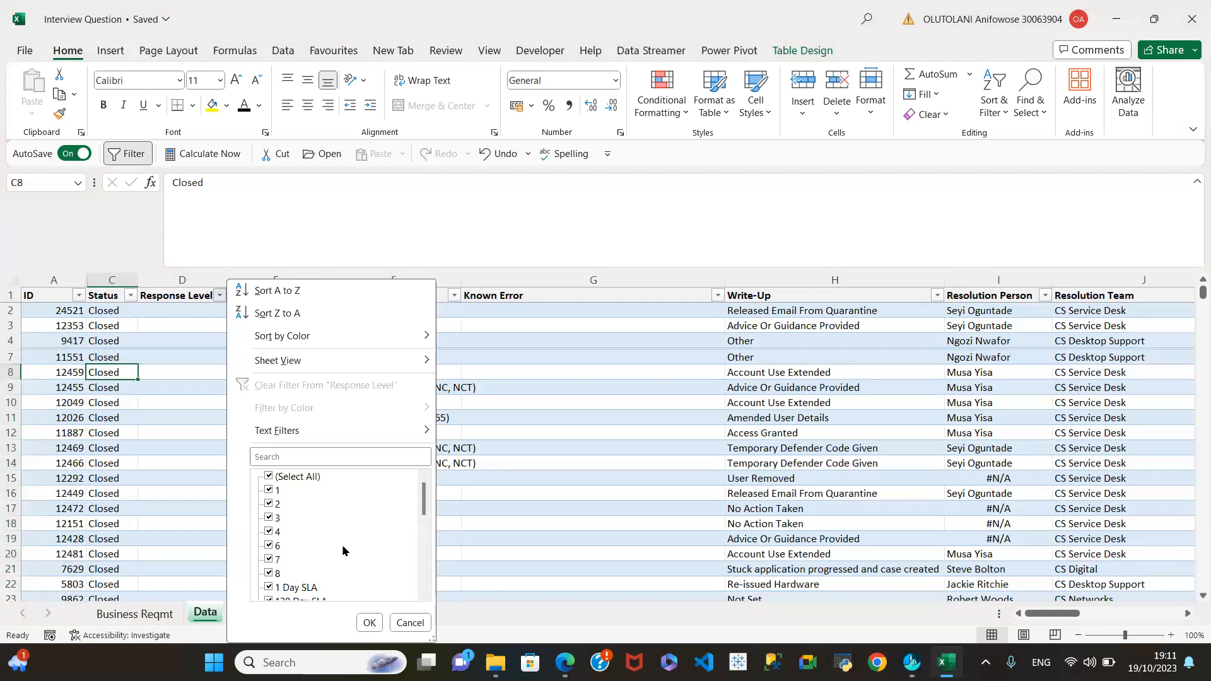
scroll(346, 540, down, 10)
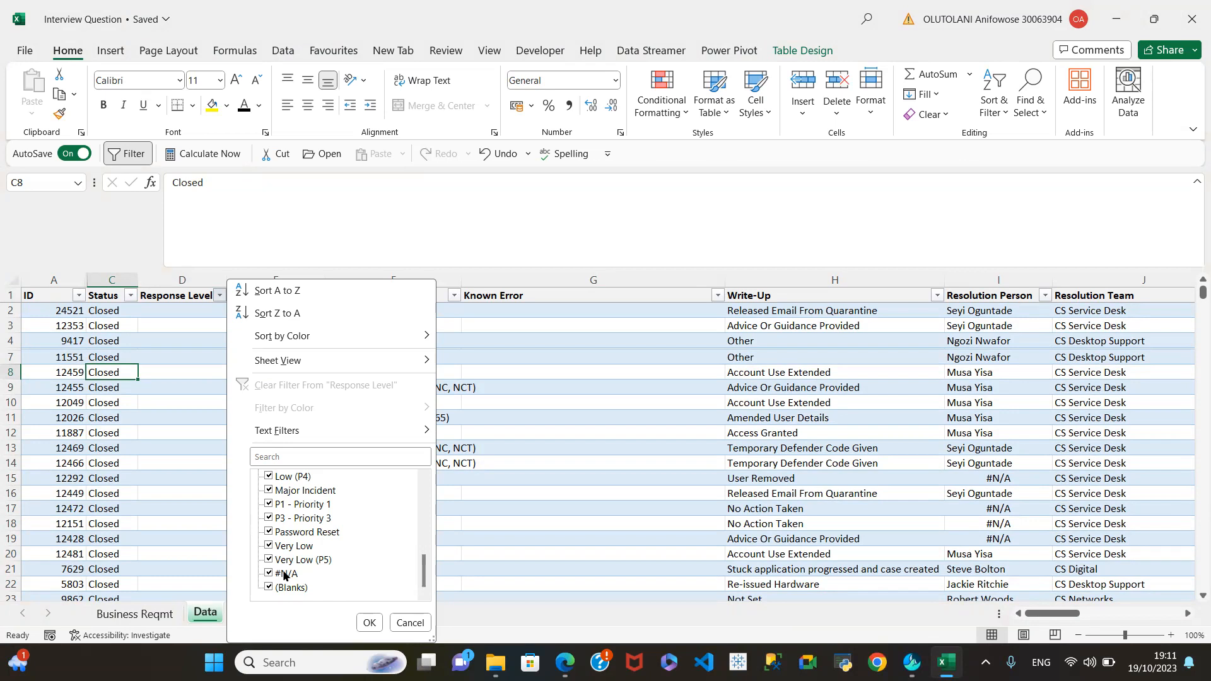
click(368, 622)
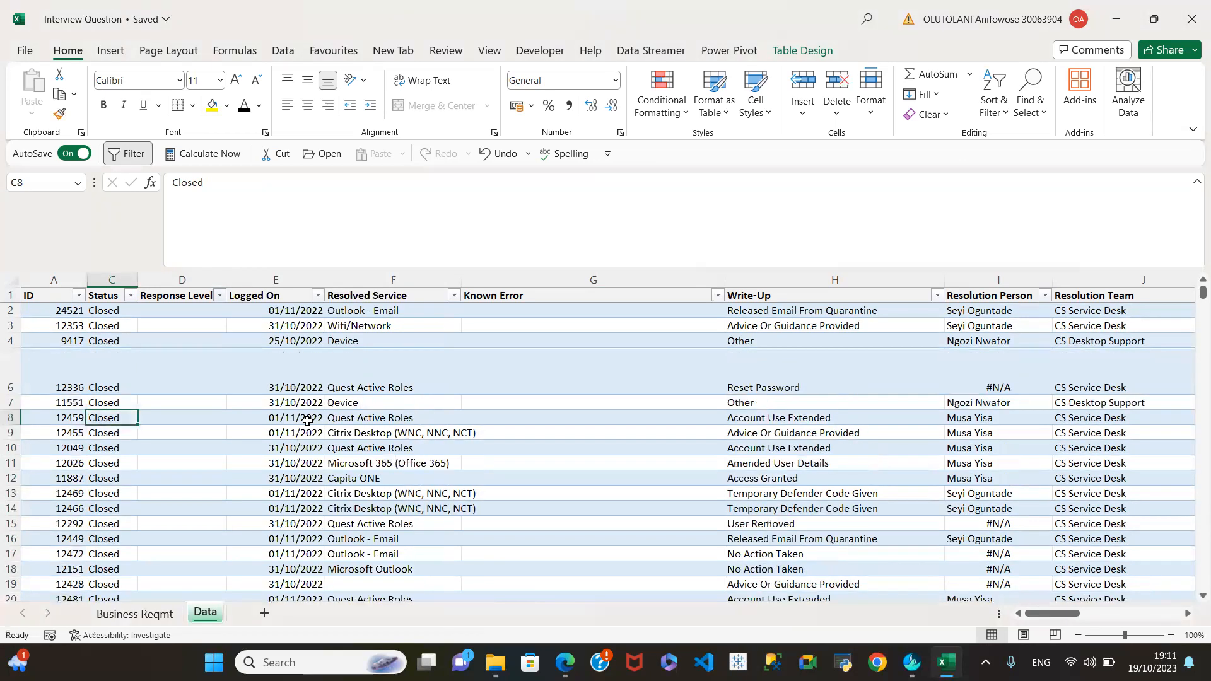
Step: Check which years the Logged On column's filter list covers, leaving the dates unfiltered
click(361, 359)
click(385, 421)
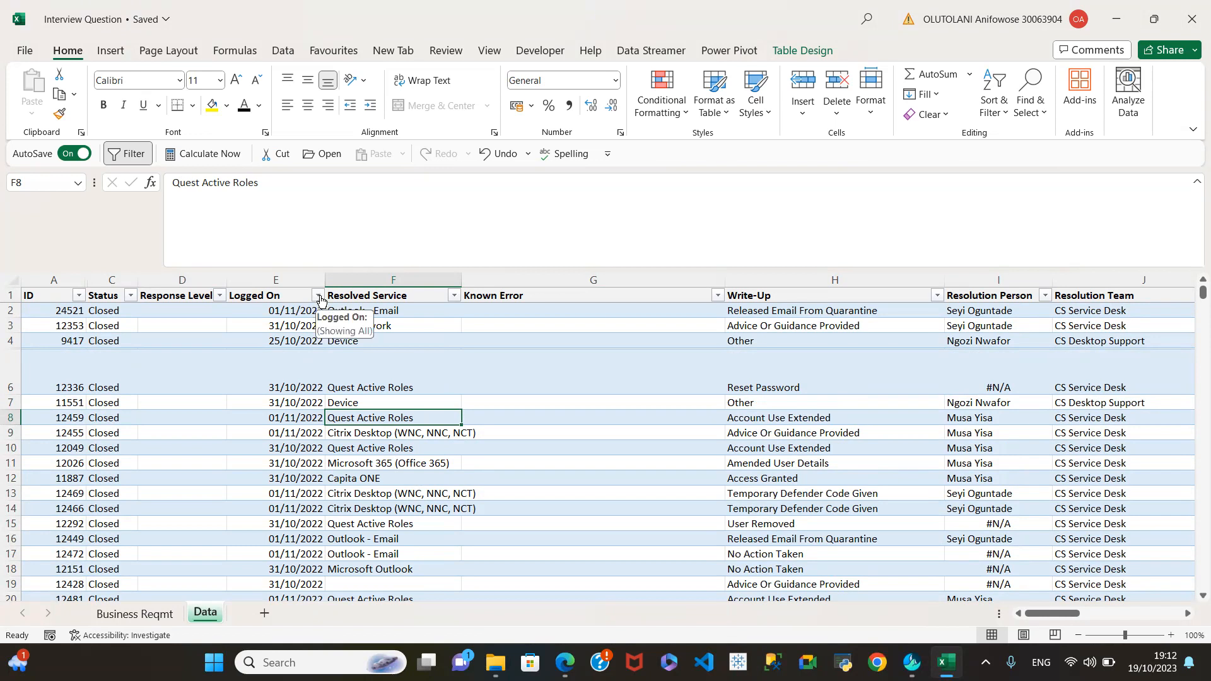
click(319, 296)
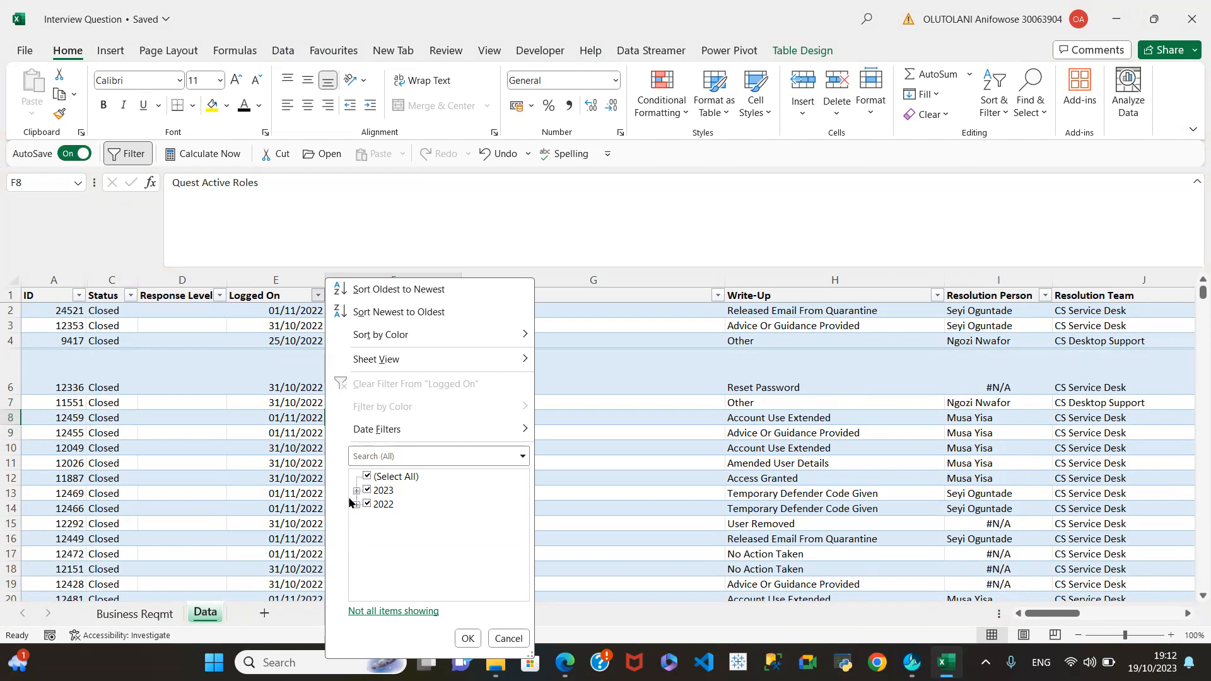
click(508, 639)
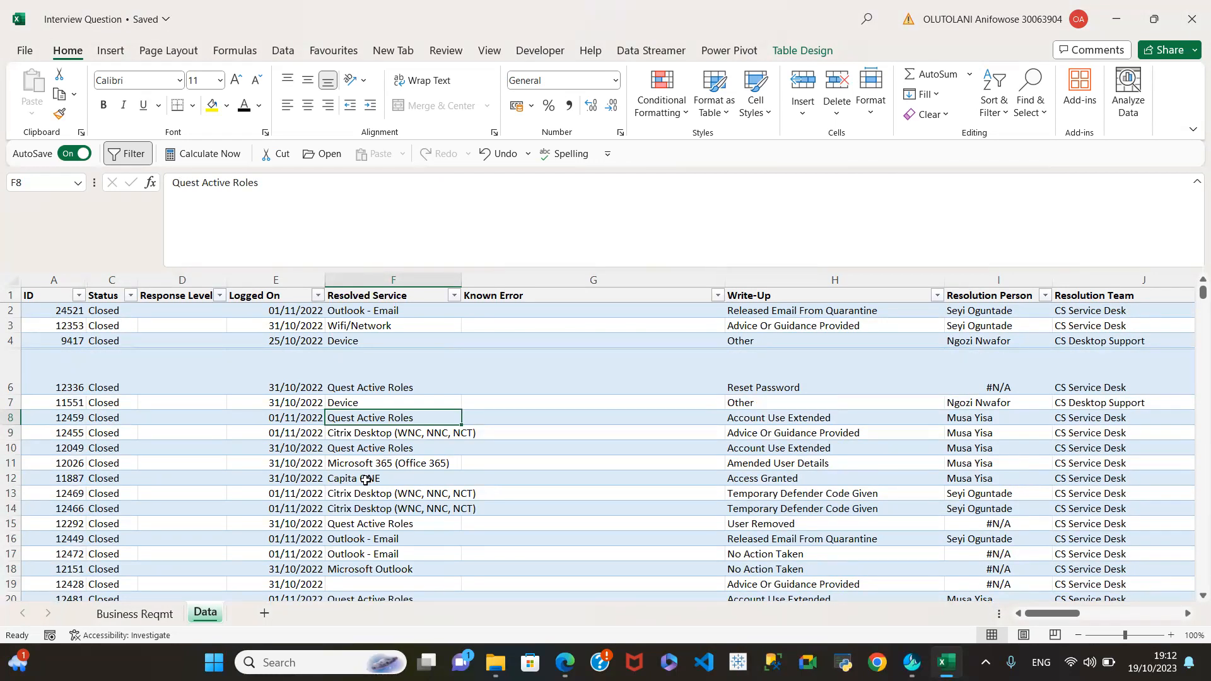
Step: Undo the last row change and unhide the hidden rows between rows 4 and 7 again
key(ctrl+z)
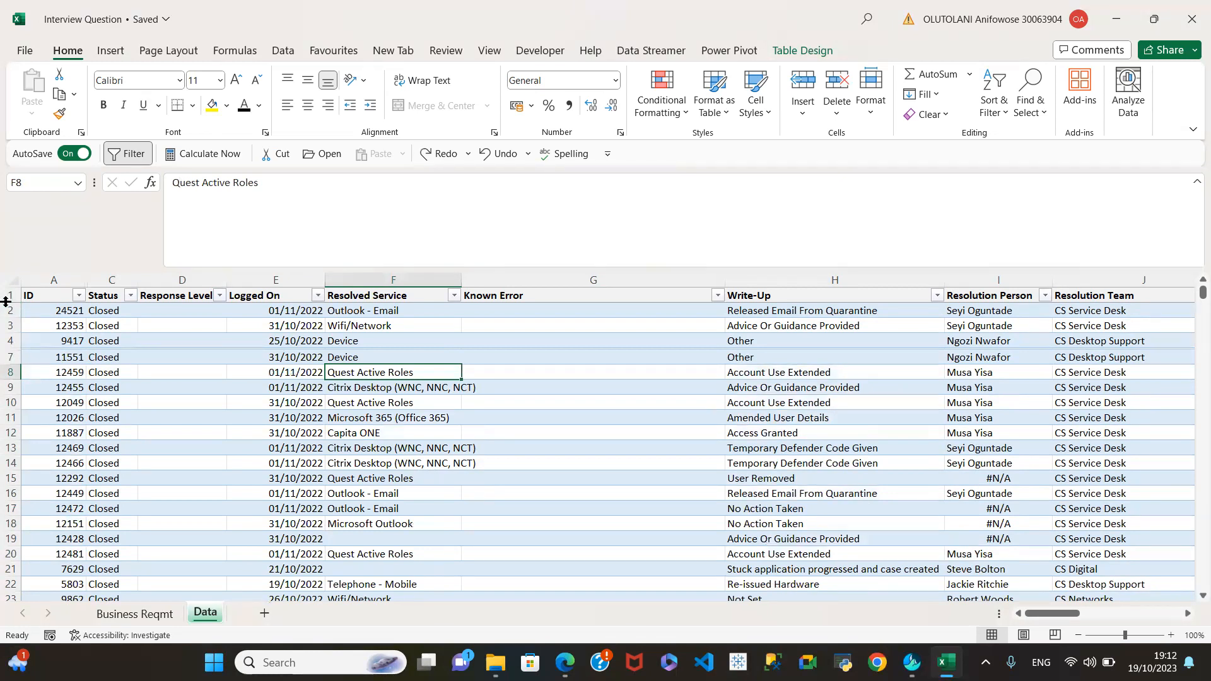
right_click(17, 349)
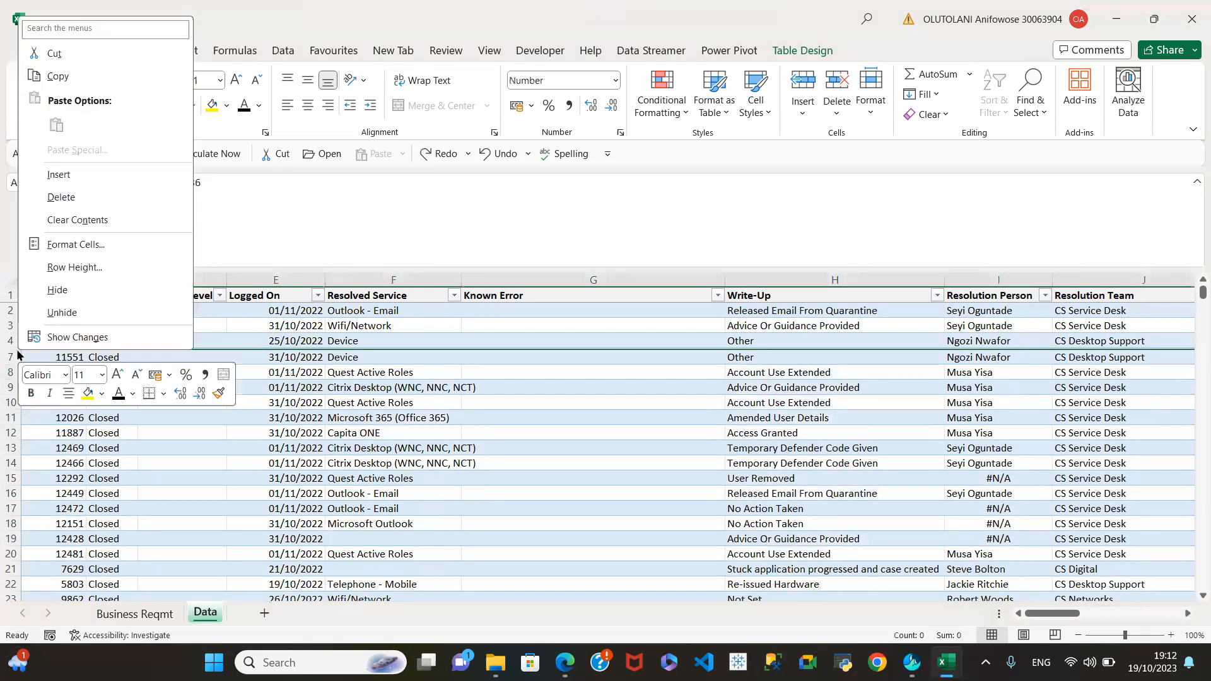
click(51, 313)
click(169, 447)
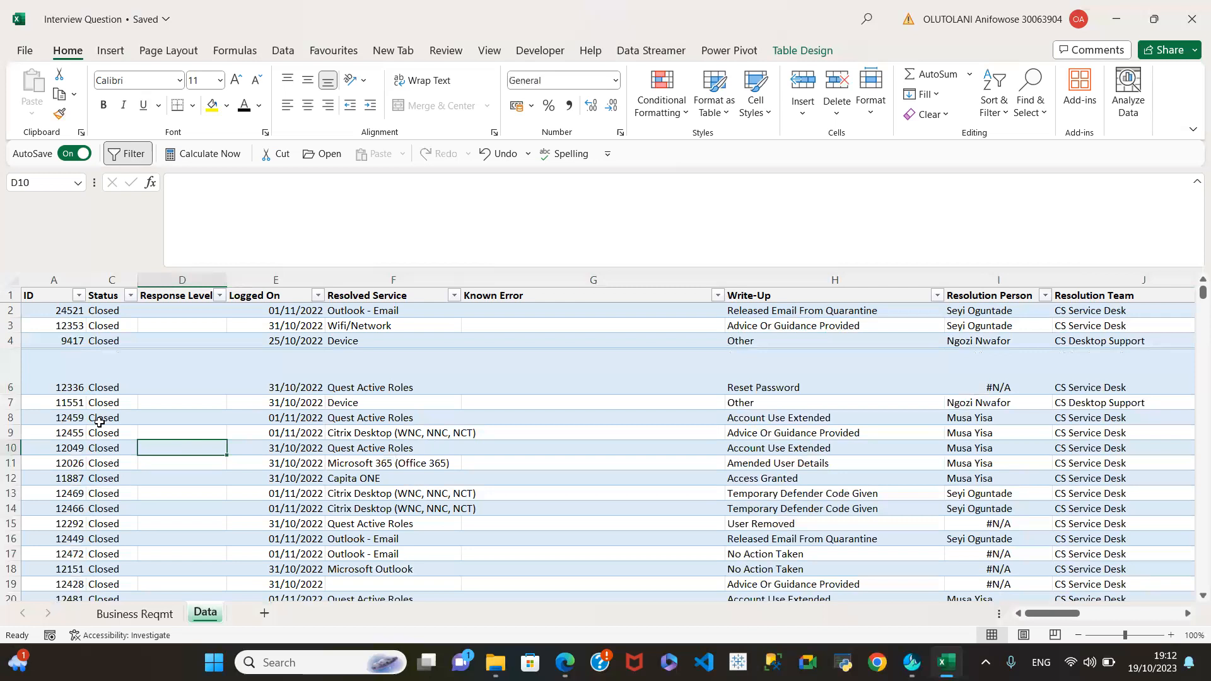
Step: Try to reveal row 5 by unhiding at the boundary below row 4
click(19, 353)
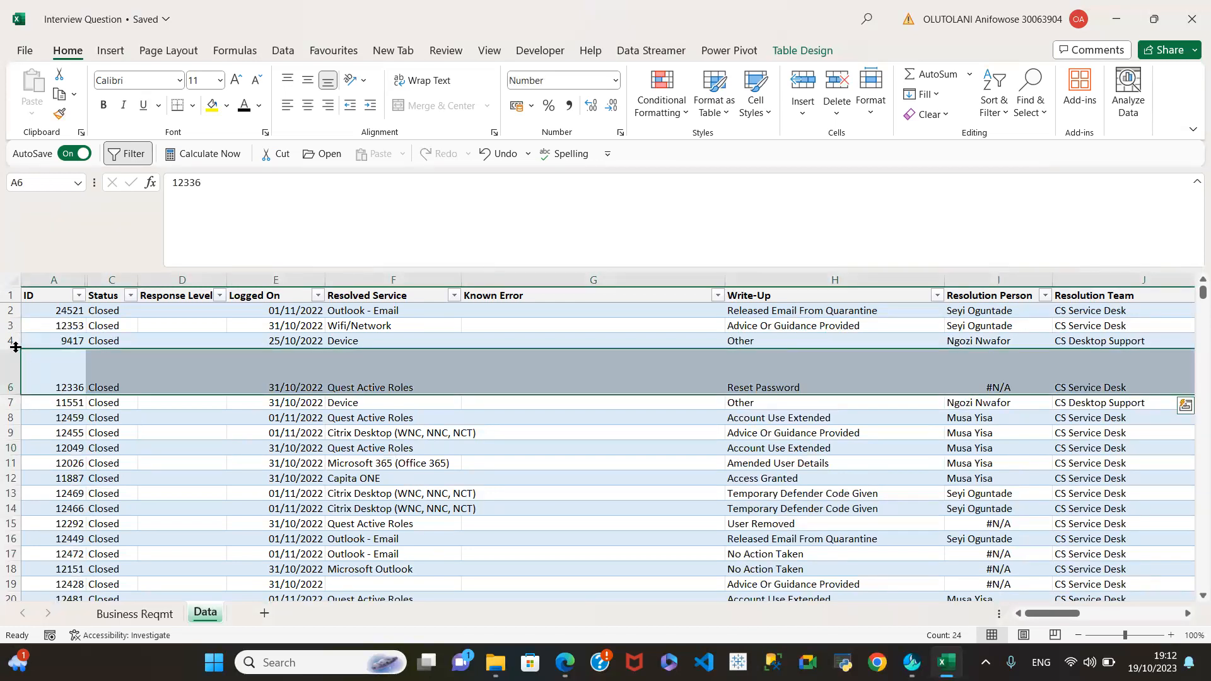
drag(63, 478, 63, 463)
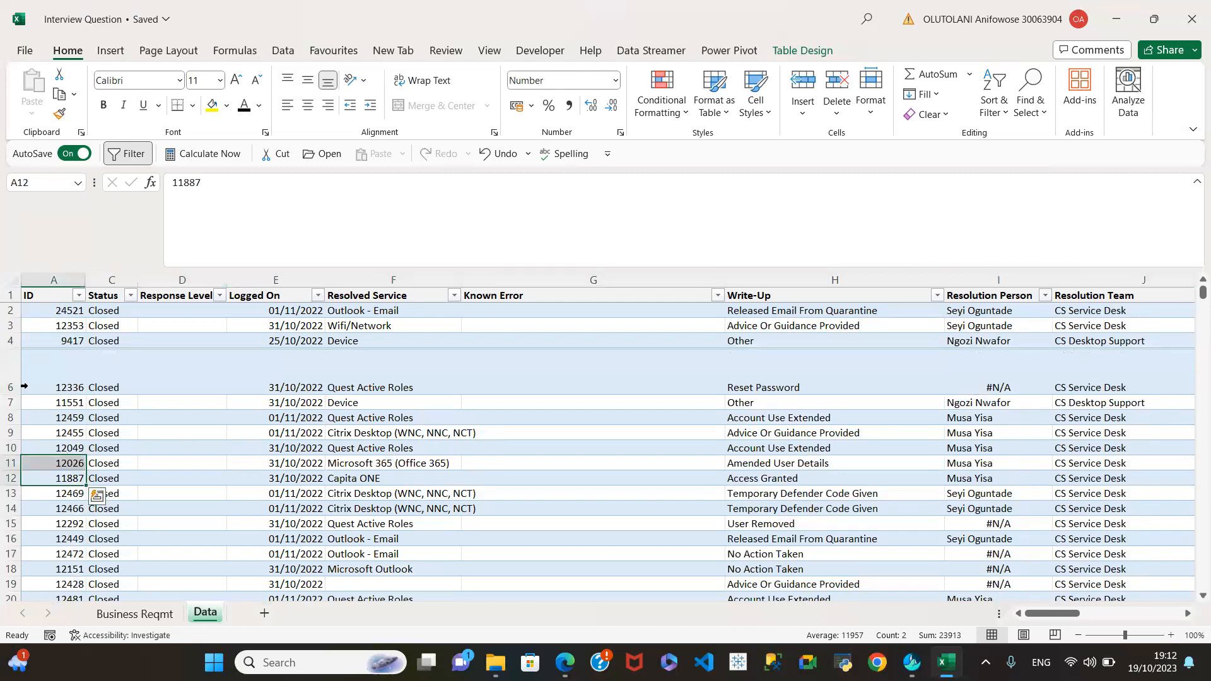
click(22, 349)
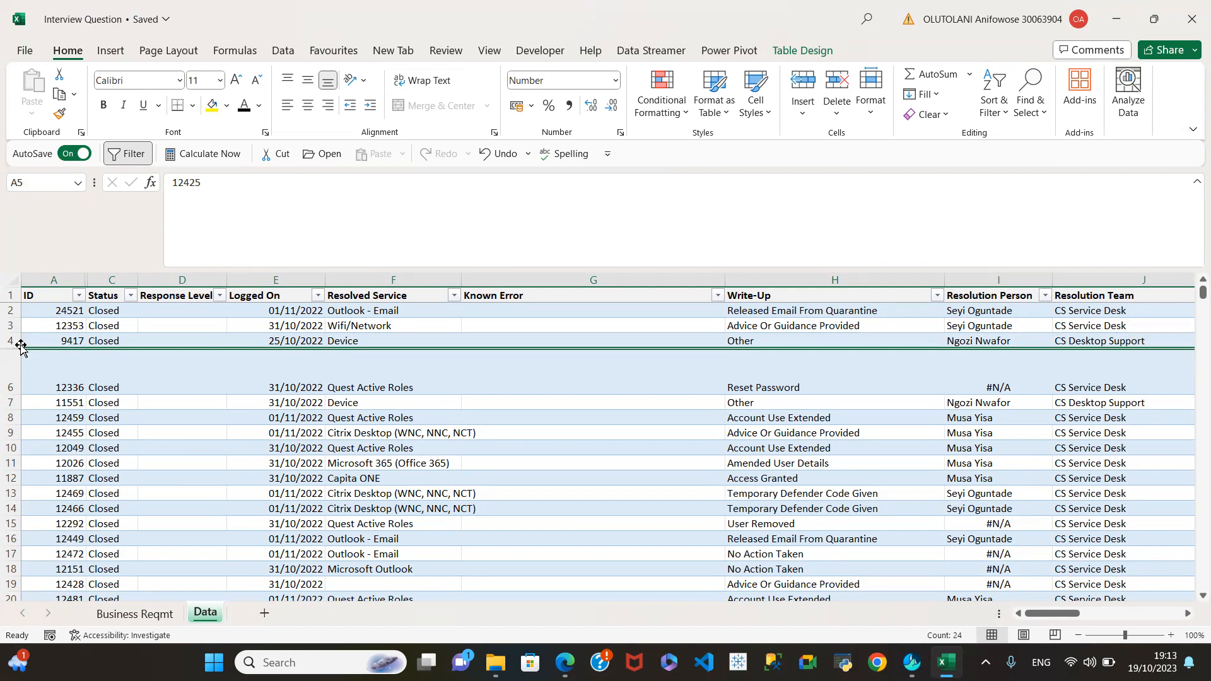
click(67, 429)
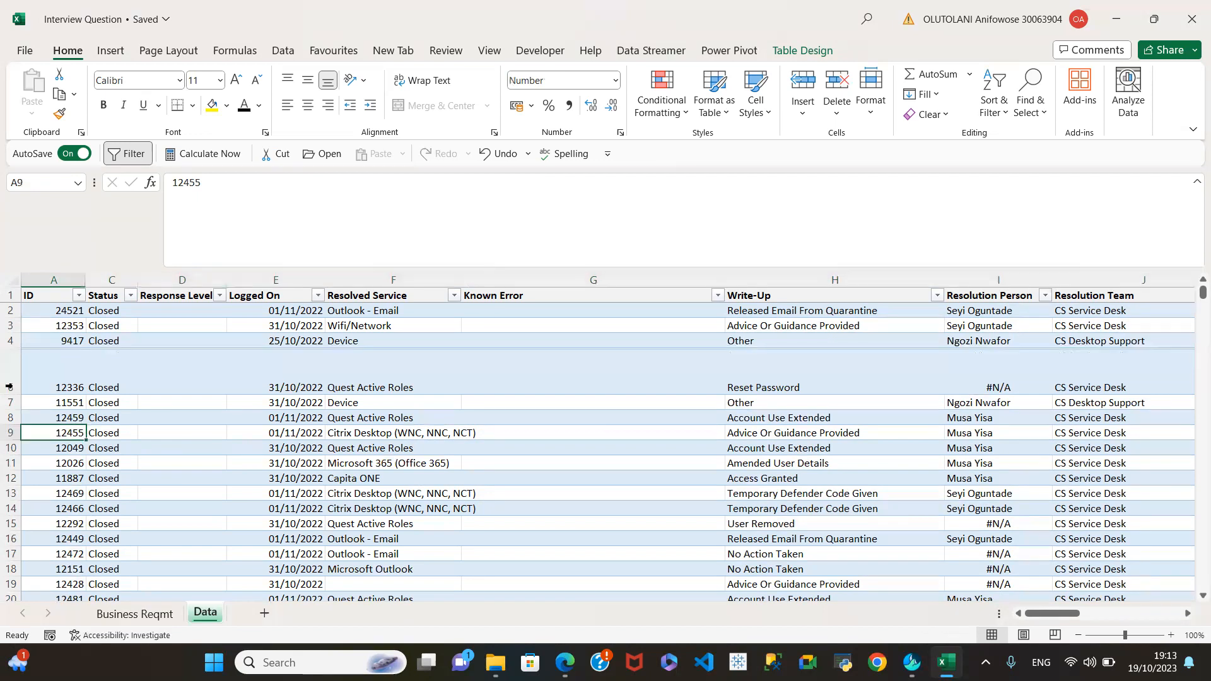
right_click(17, 347)
click(63, 311)
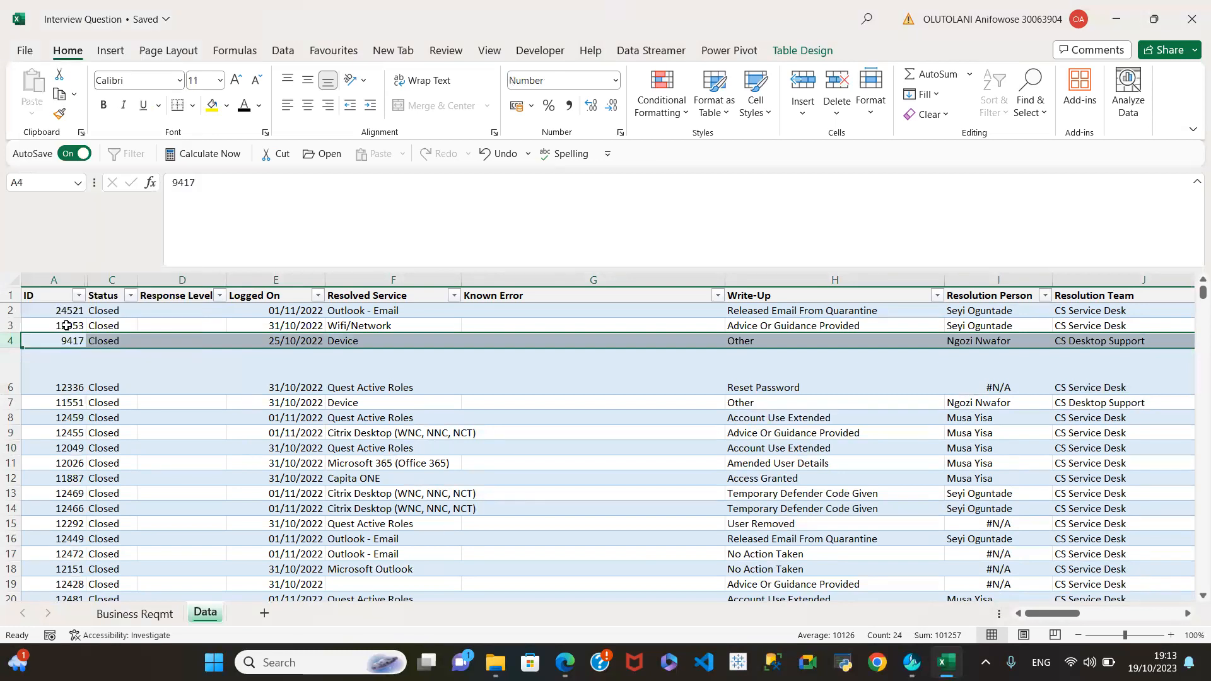
click(89, 417)
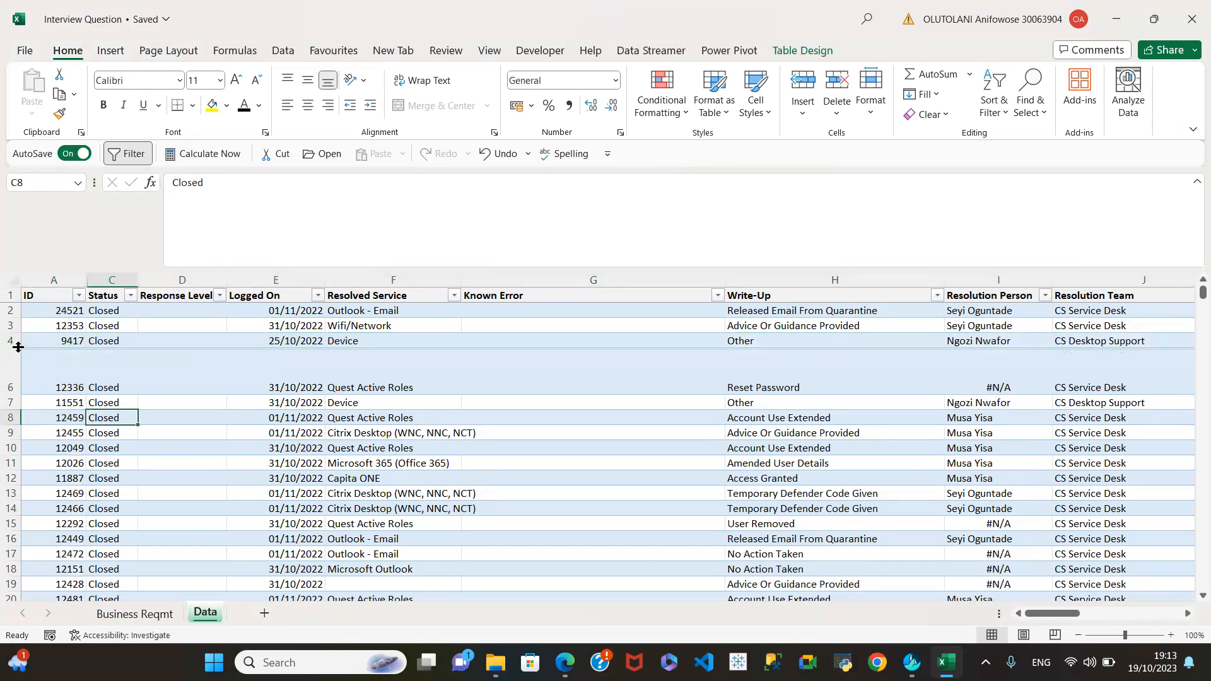
Step: Try to reveal row 5 by unhiding across the selected rows 4 to 6
click(36, 371)
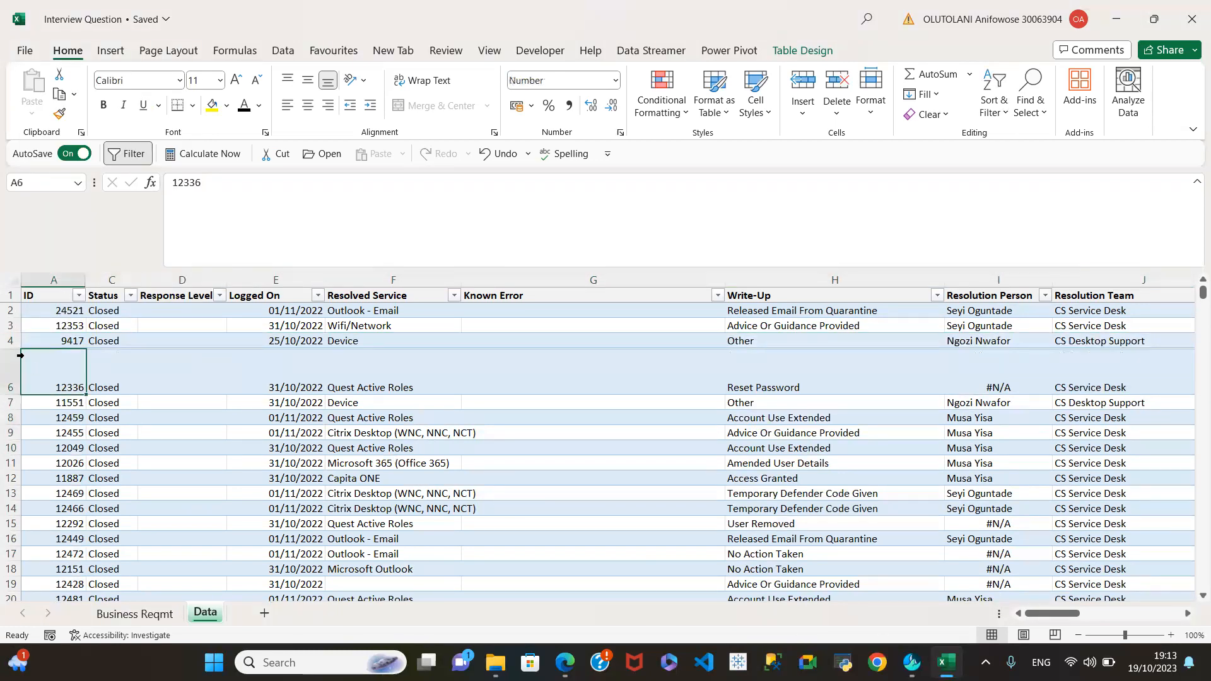
click(142, 382)
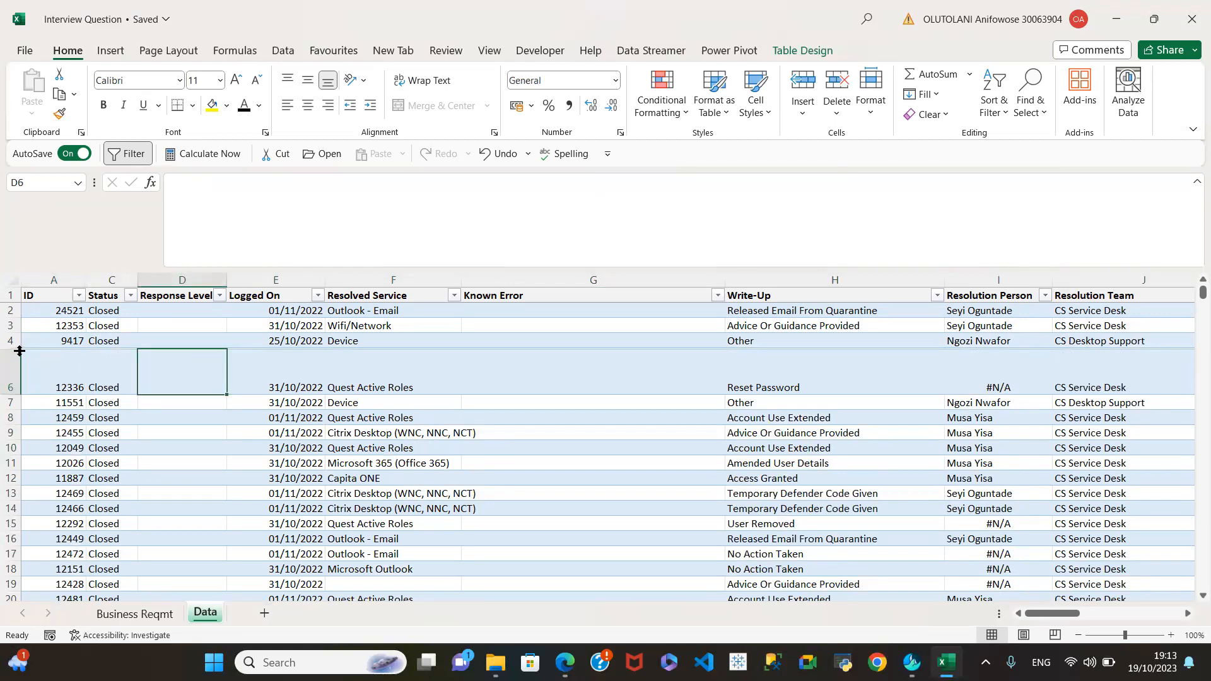
click(40, 378)
drag(9, 341, 9, 378)
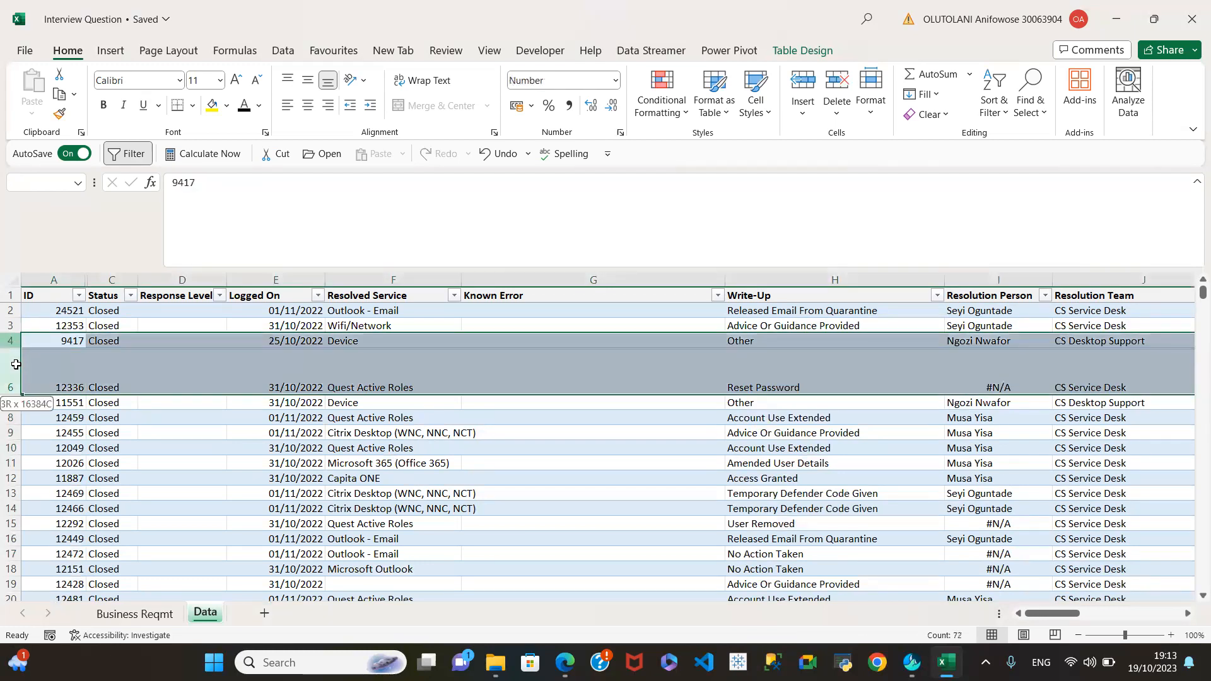
right_click(19, 351)
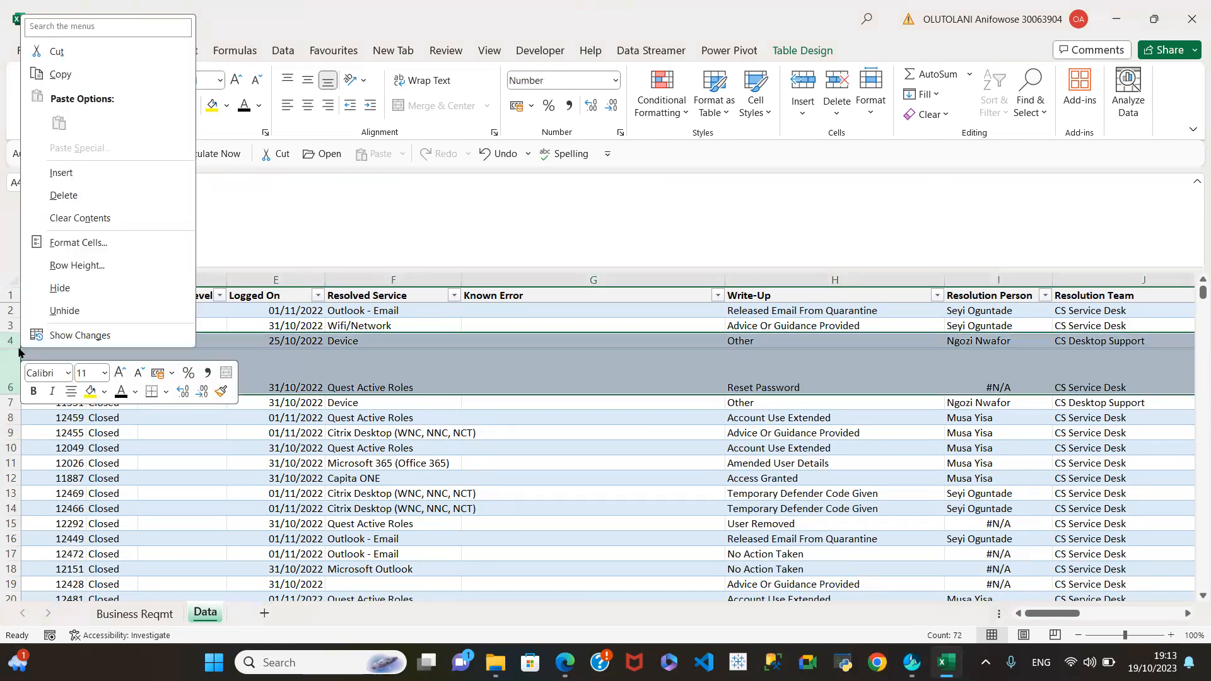
click(63, 310)
click(99, 446)
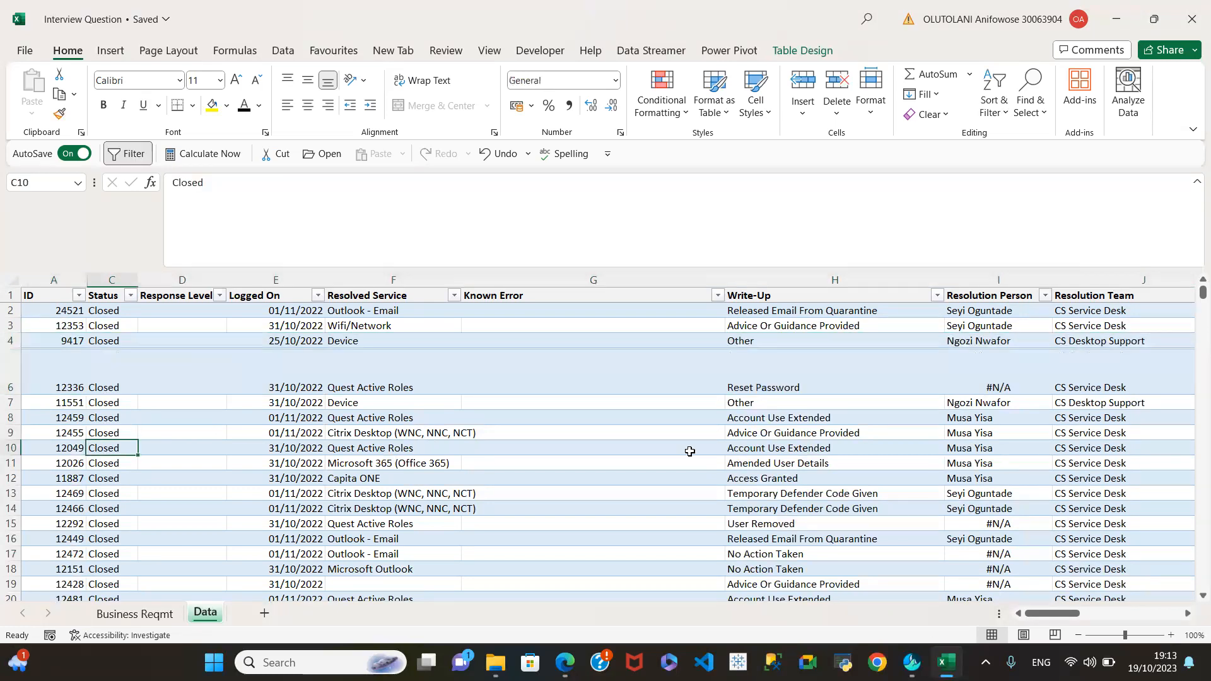
Step: Autofit the heights of rows 4 to 8 to restore row 5 and shrink the oversized row 6
click(9, 339)
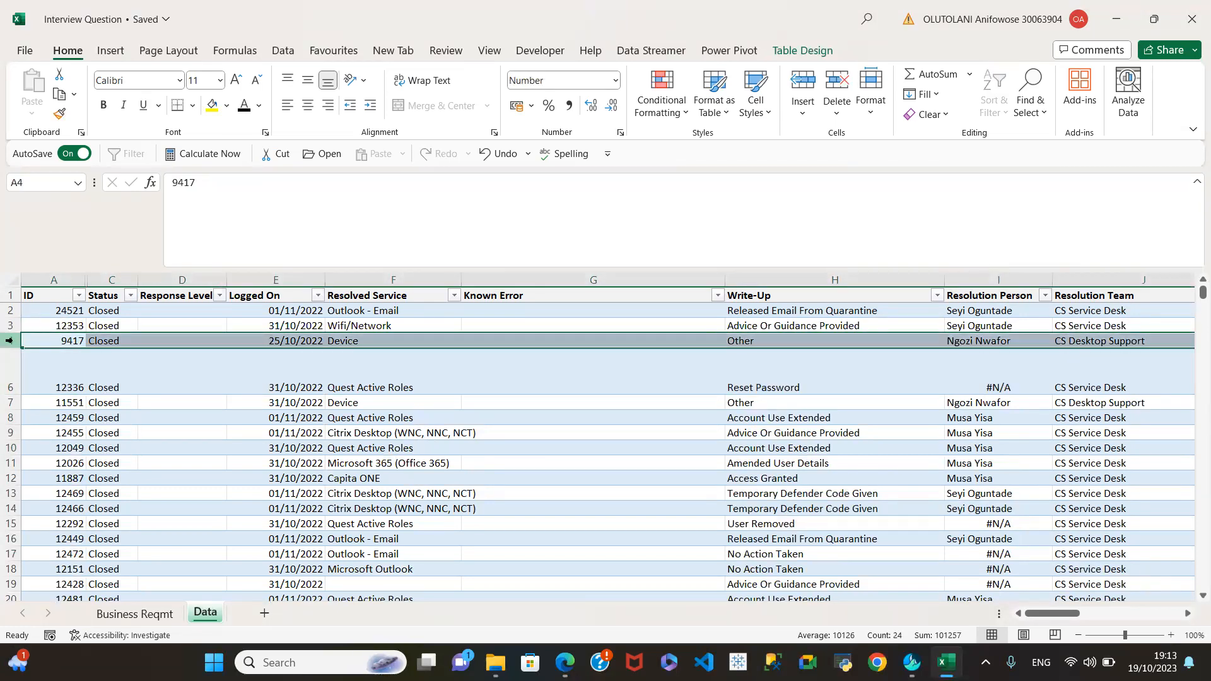
drag(6, 345, 7, 409)
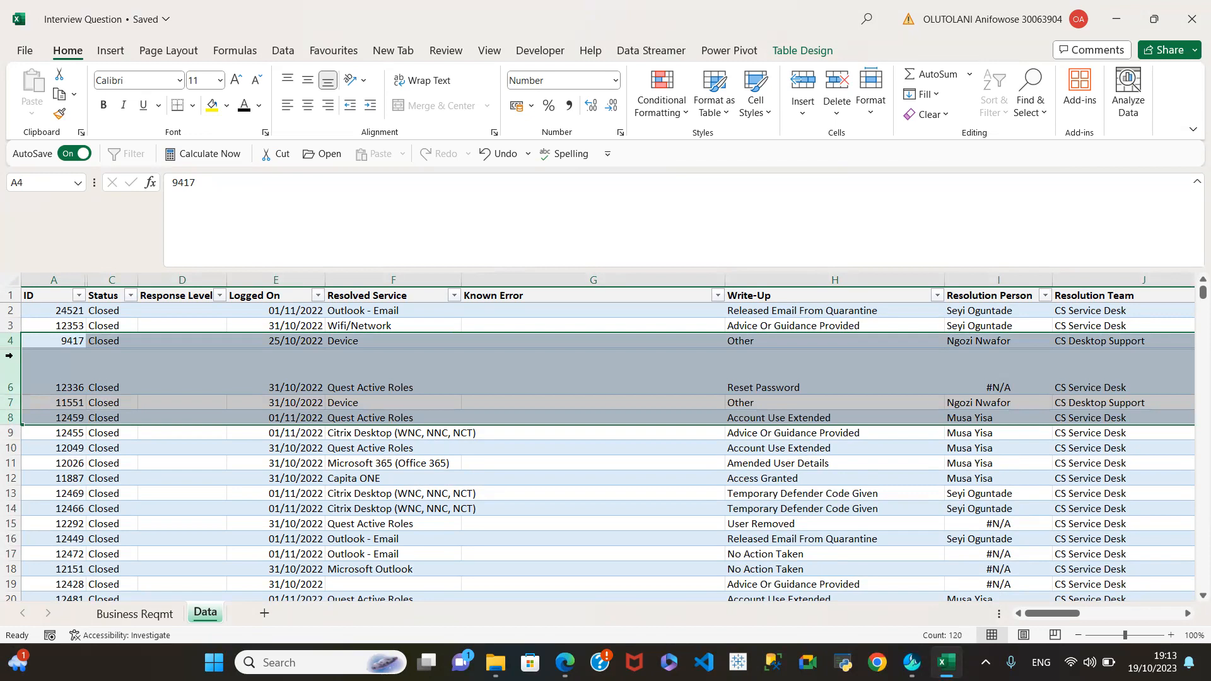
click(16, 376)
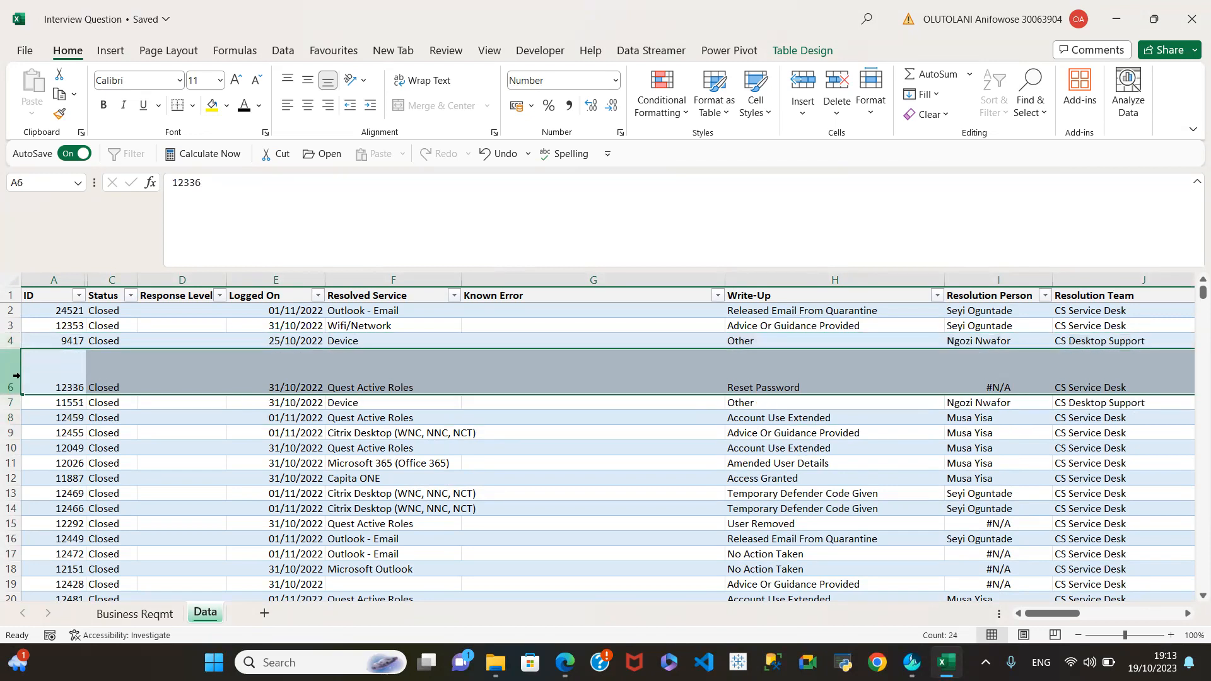
drag(9, 341, 12, 418)
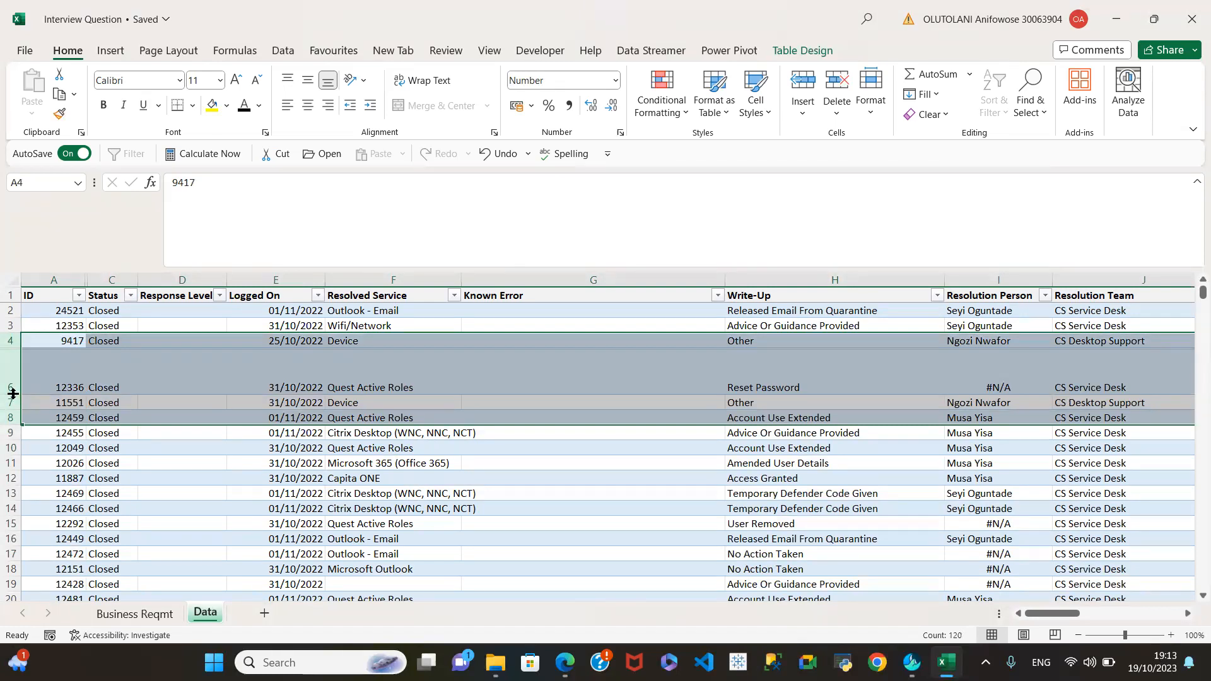
double_click(12, 392)
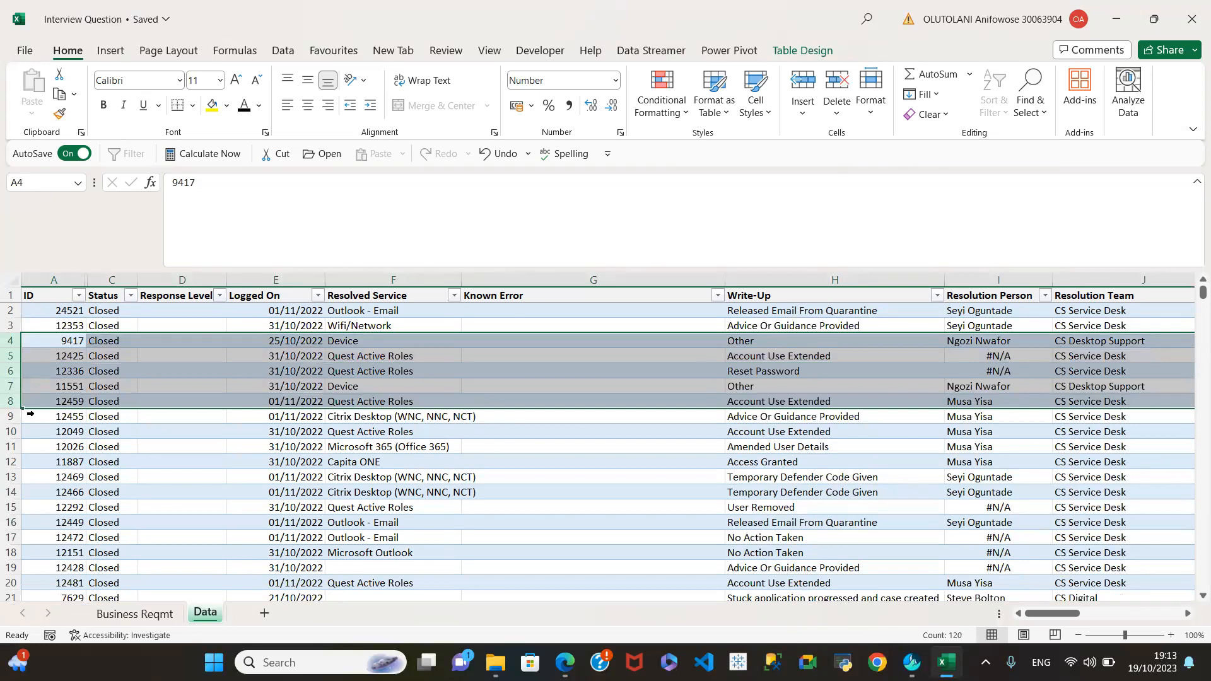
click(102, 467)
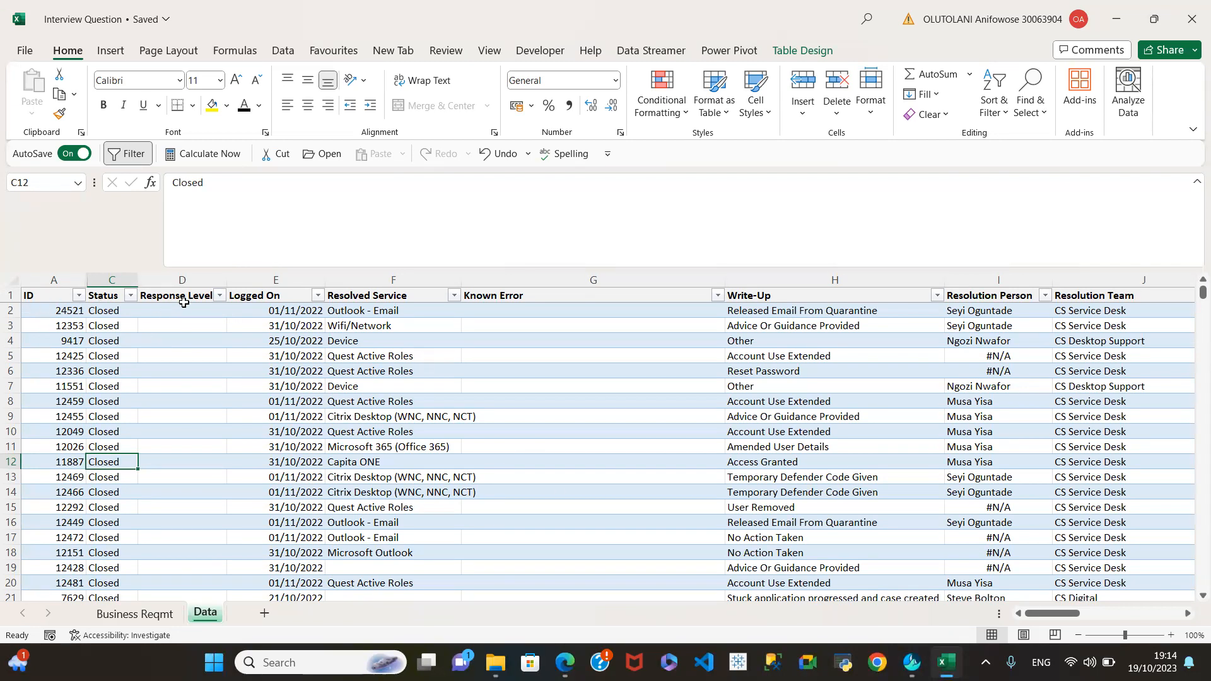
Step: Recheck the Response Level filter values and browse the services listed in the Resolved Service column's filter, without applying either filter
click(219, 297)
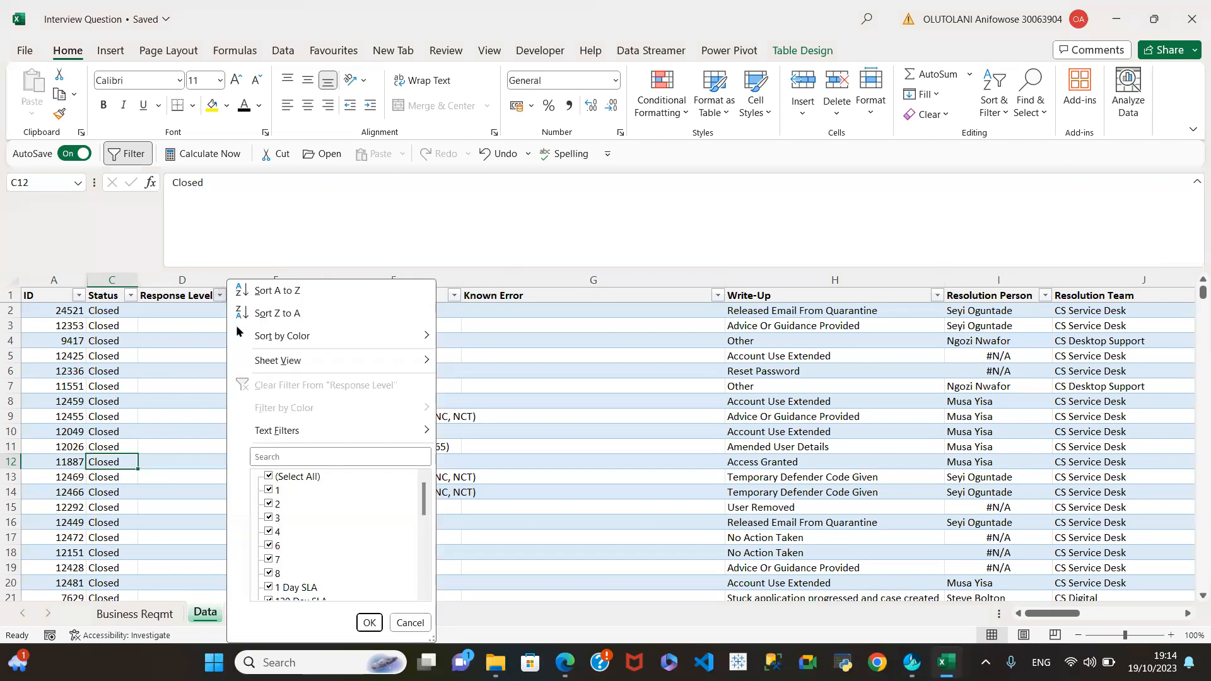
click(514, 468)
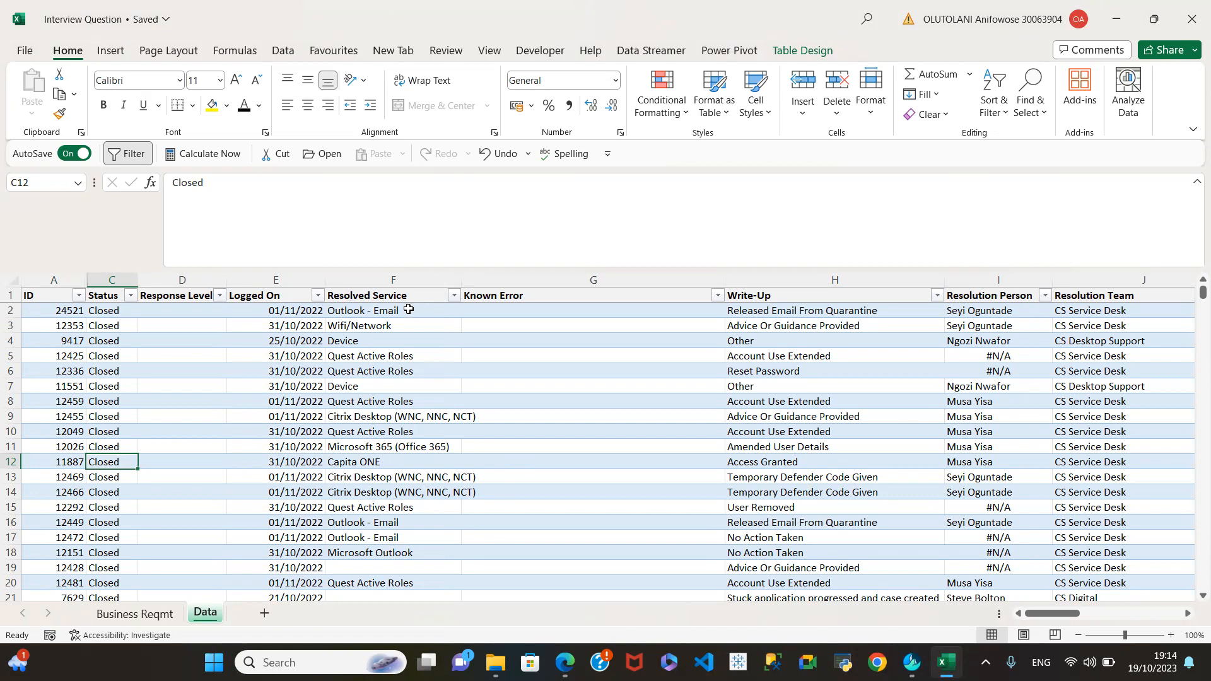
click(453, 296)
scroll(599, 532, down, 12)
scroll(598, 536, down, 10)
scroll(596, 547, down, 10)
scroll(594, 544, down, 6)
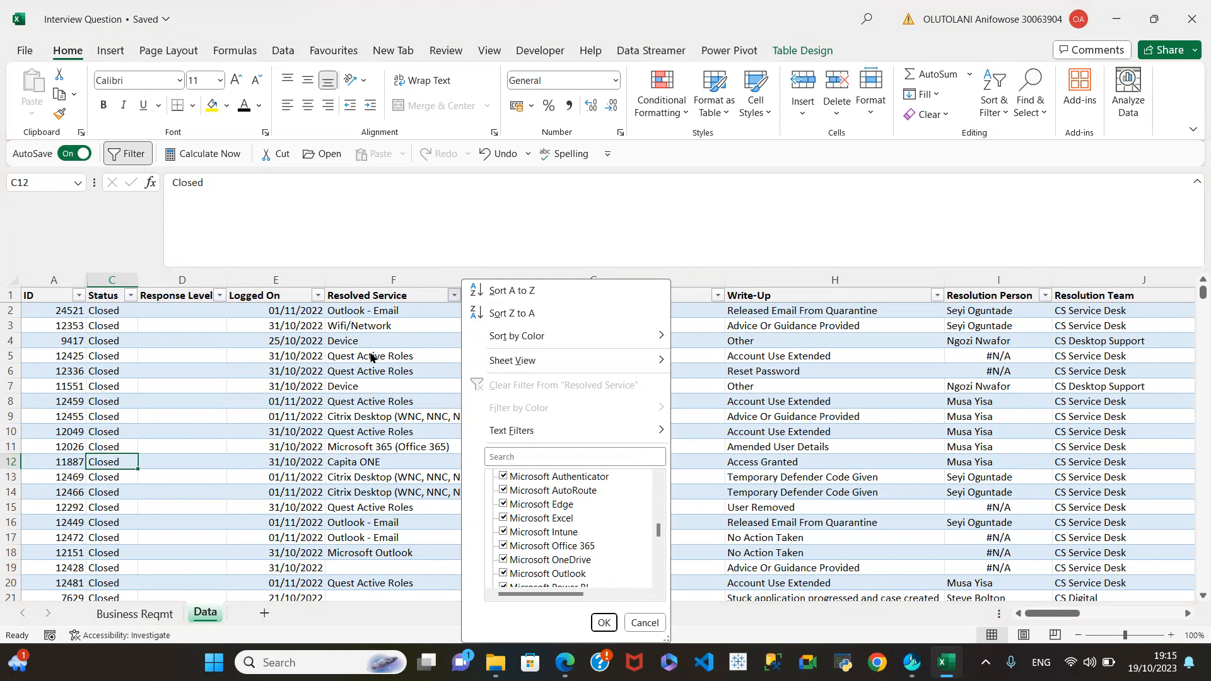
click(643, 622)
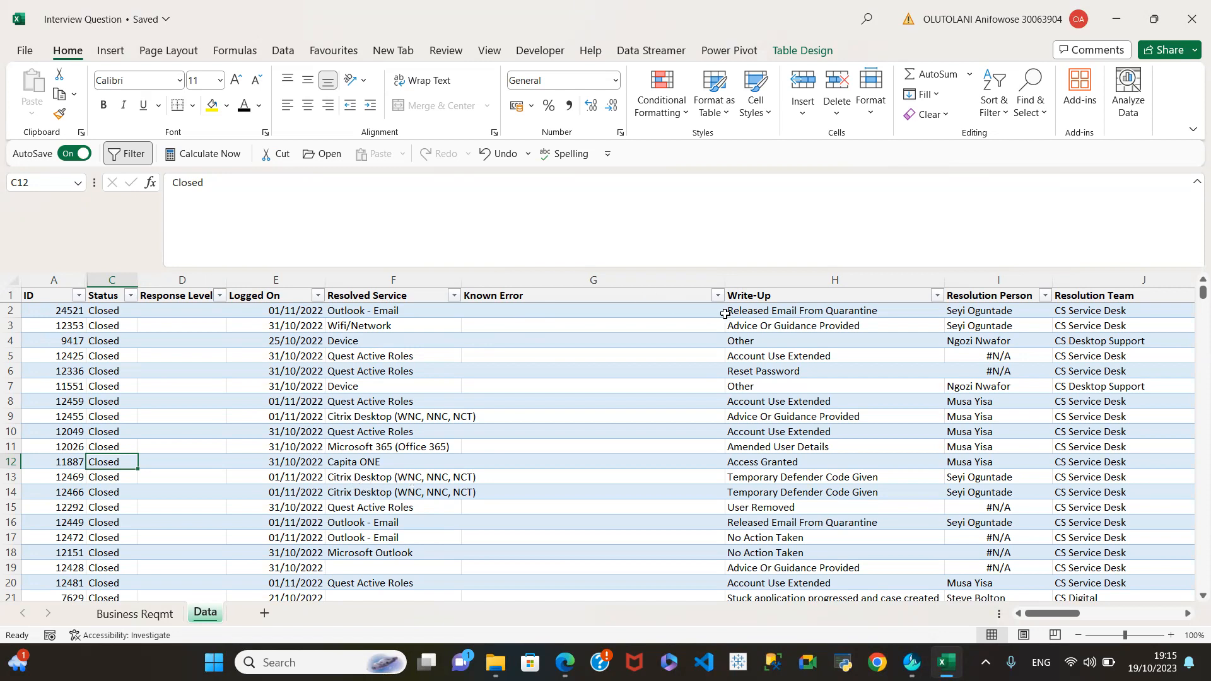
Step: Examine the kinds of issues listed in the Known Error column's filter, keeping every value selected
click(718, 295)
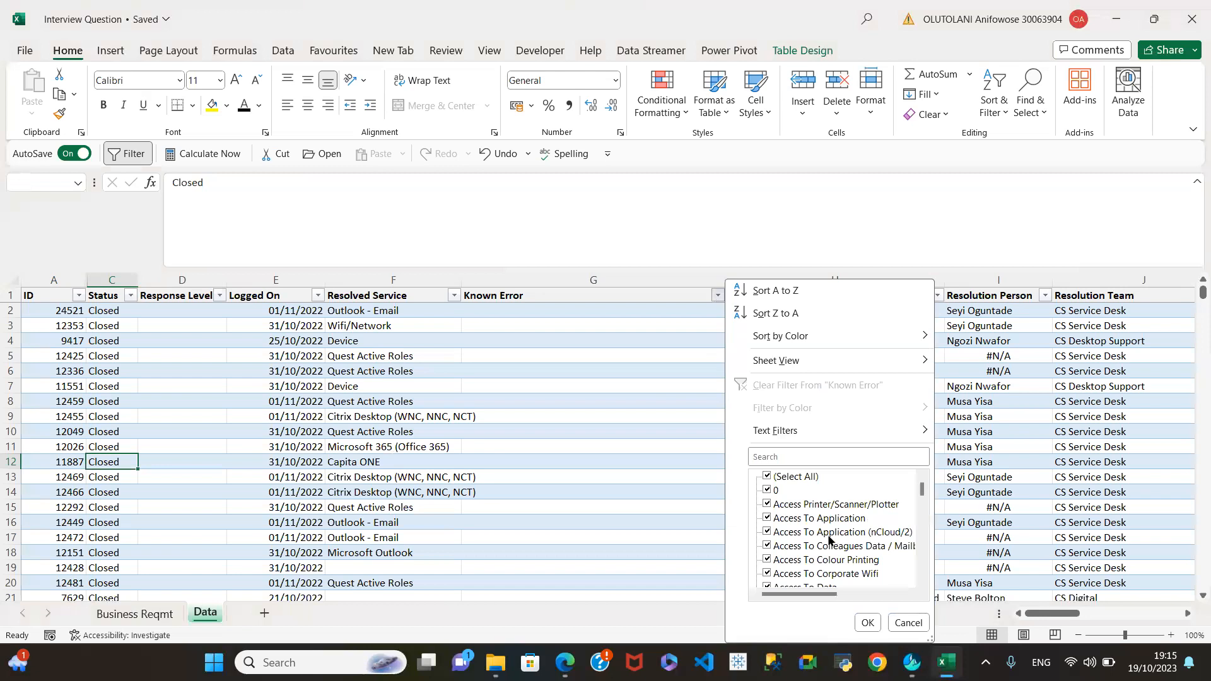
scroll(843, 553, down, 7)
scroll(843, 555, down, 7)
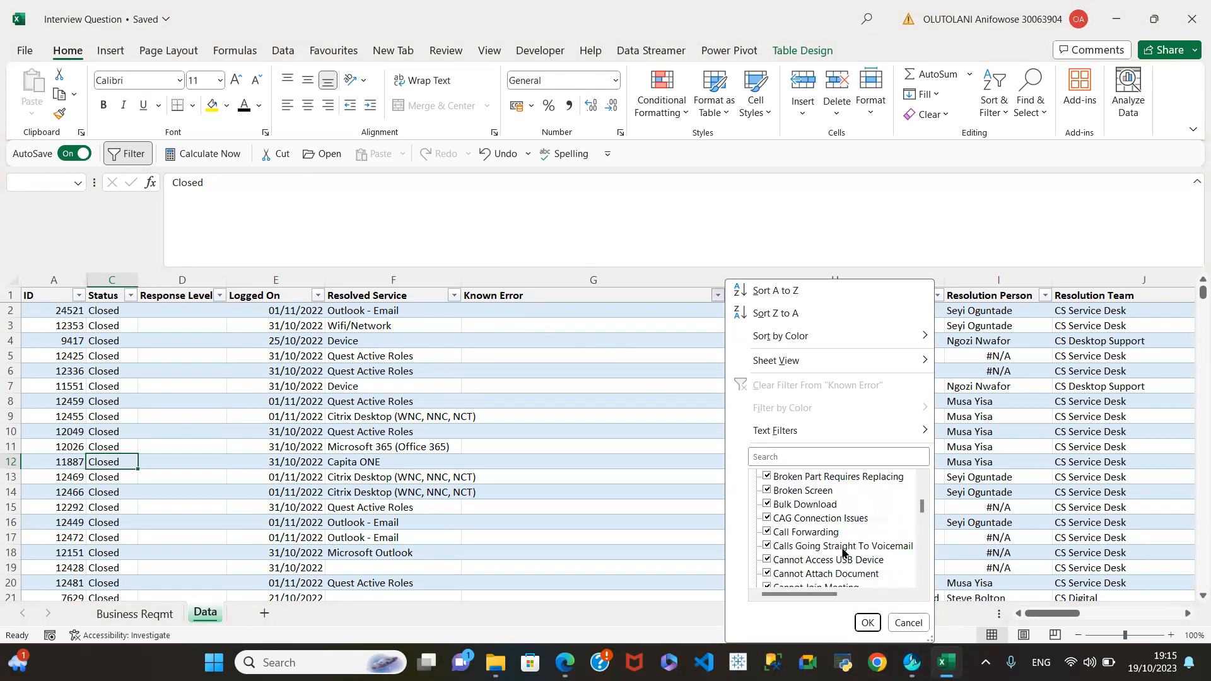
scroll(843, 558, down, 1)
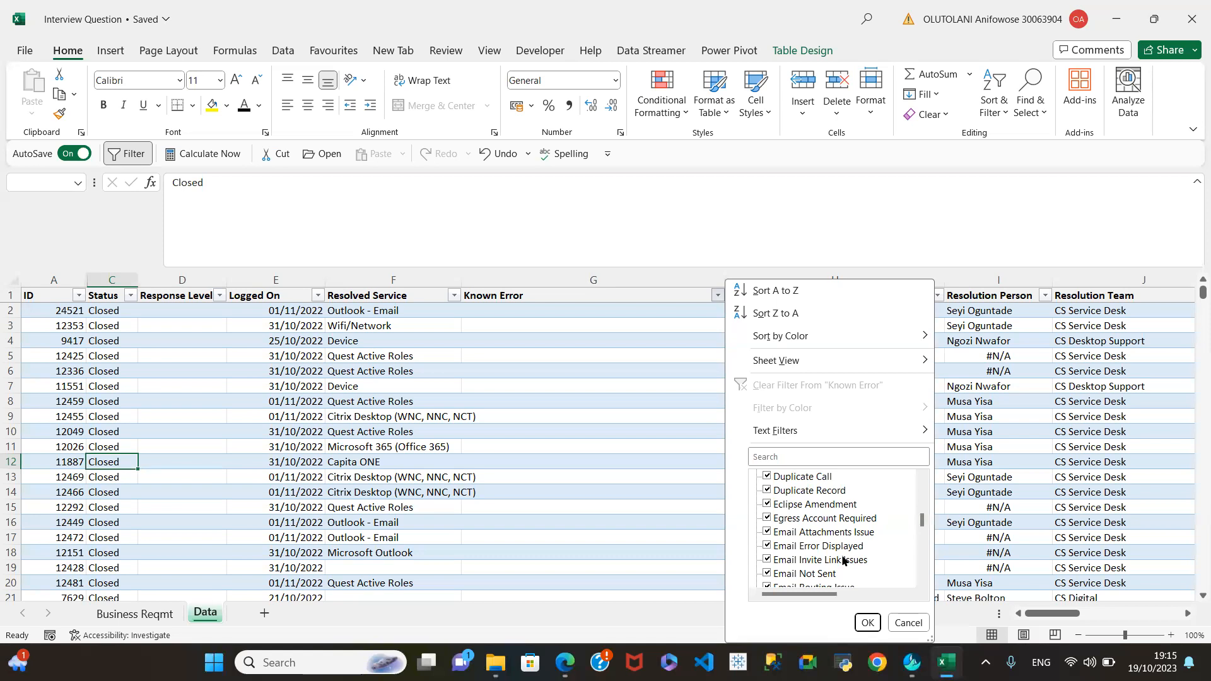
click(908, 624)
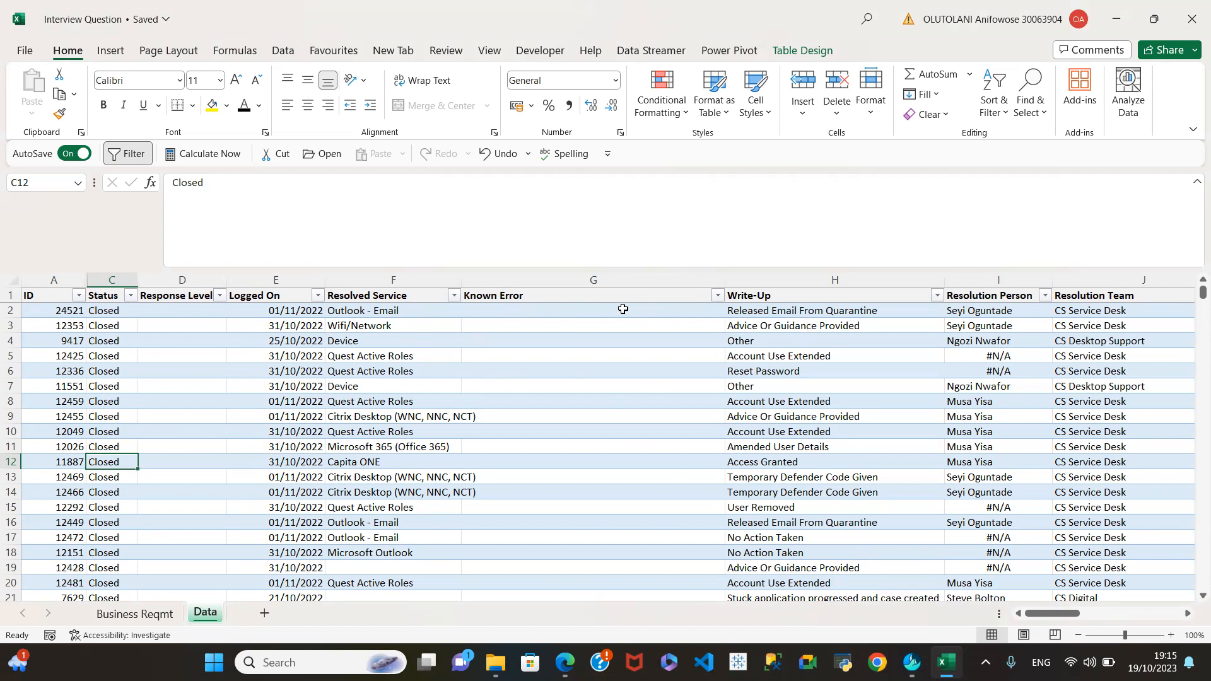
click(718, 296)
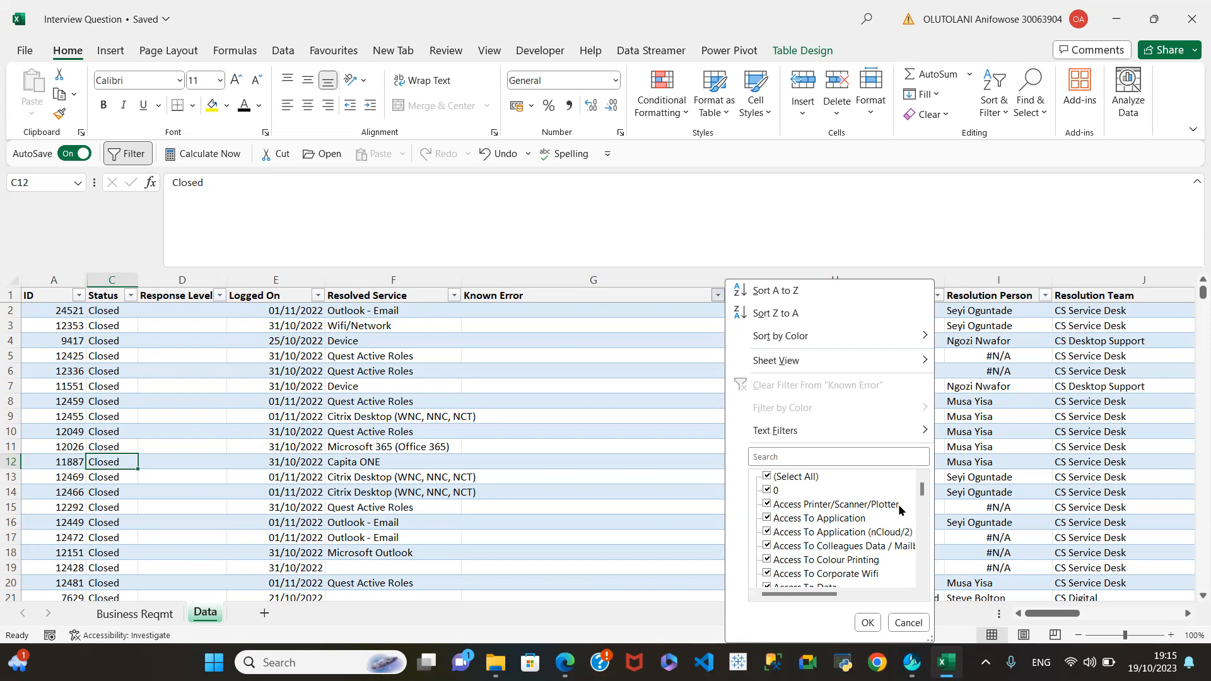
scroll(845, 549, down, 6)
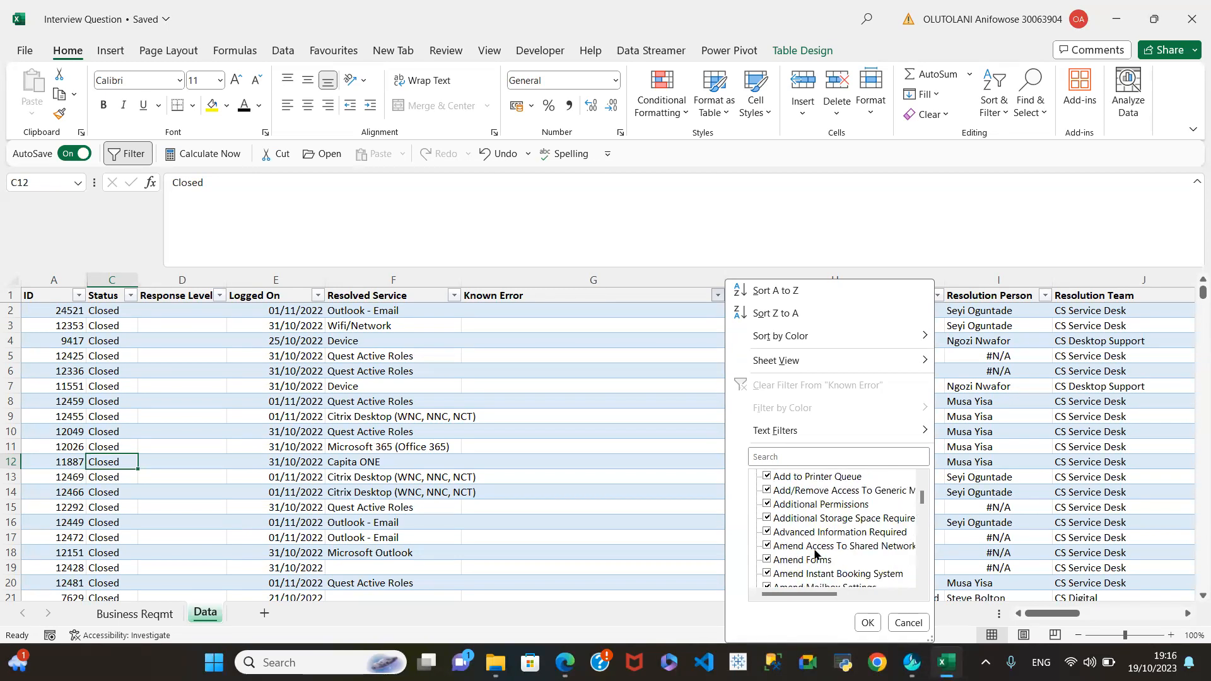
scroll(852, 562, down, 5)
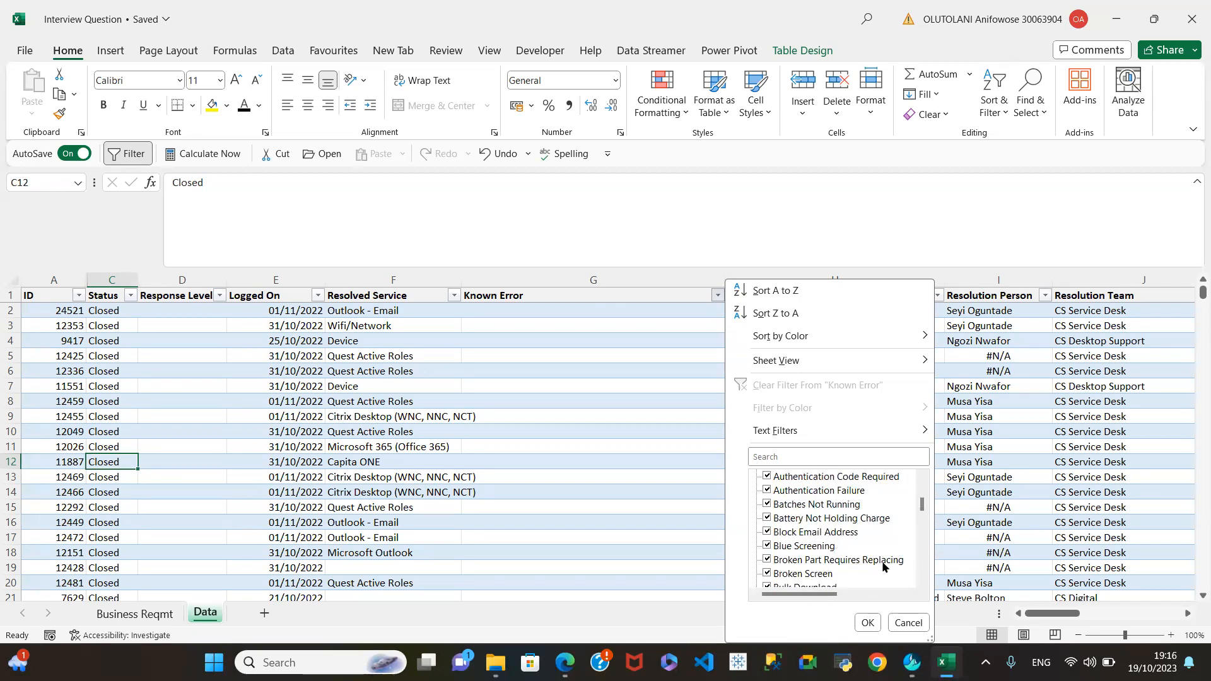
scroll(840, 559, down, 10)
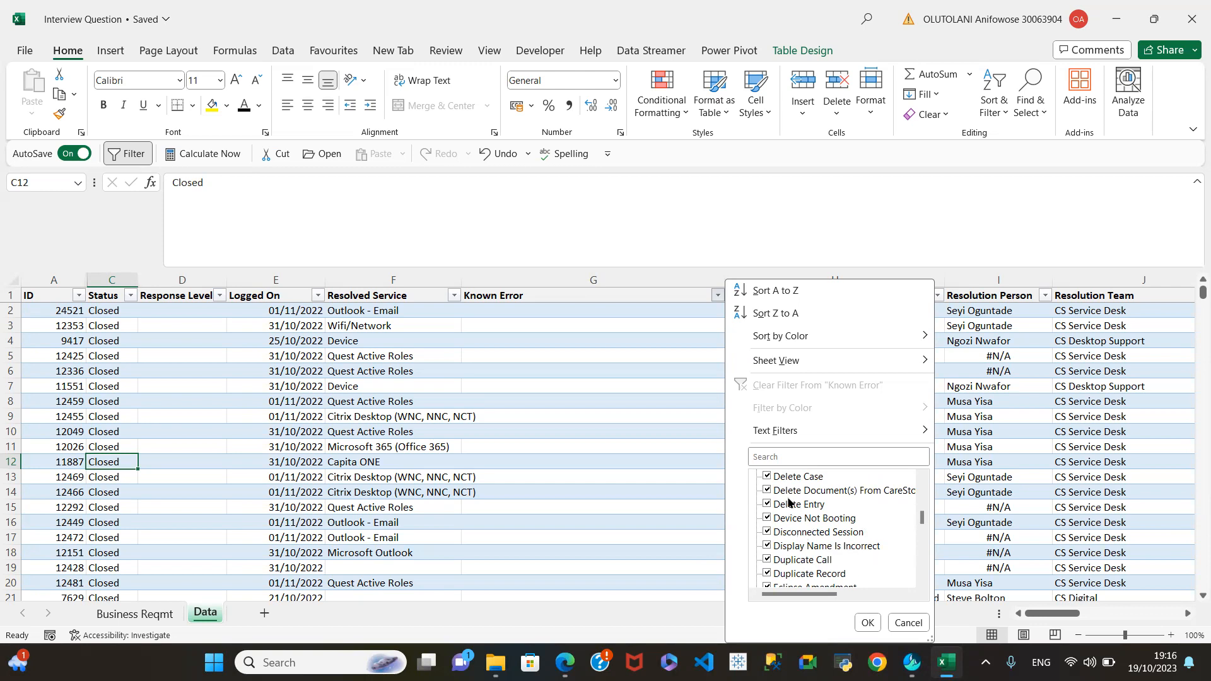
scroll(839, 555, down, 5)
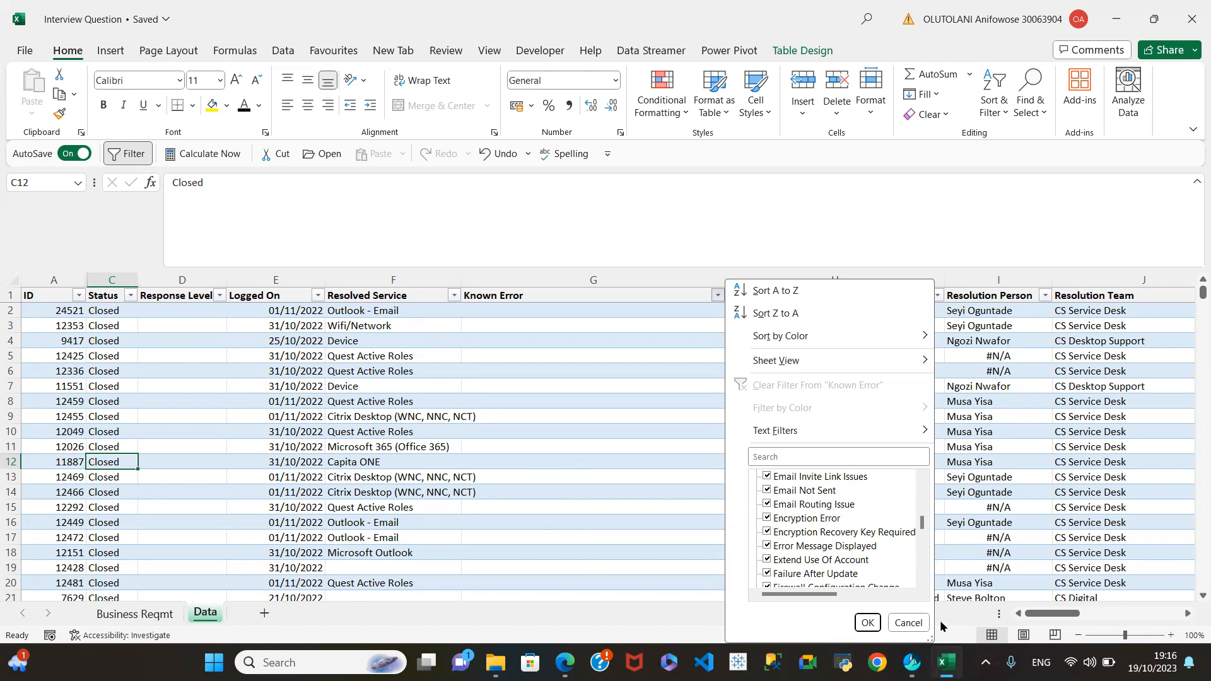
click(908, 623)
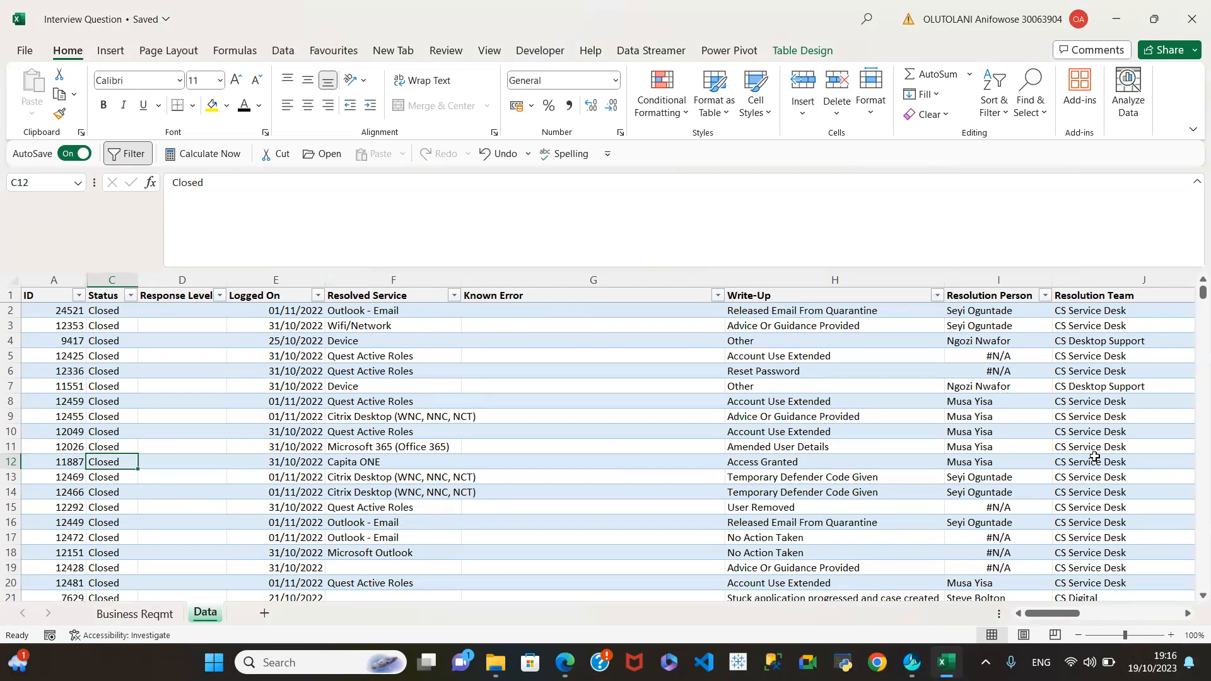
Step: Browse the people listed in the Resolution Person column's filter without applying it
click(1187, 613)
click(1186, 613)
click(1186, 613)
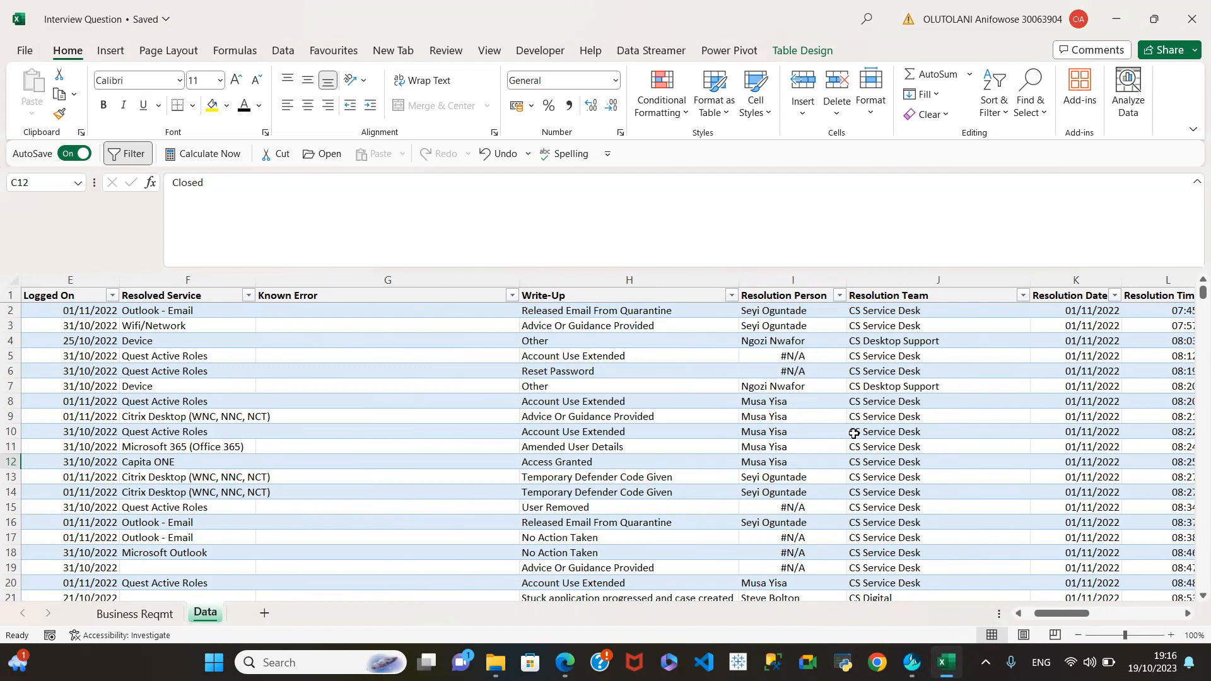
click(840, 296)
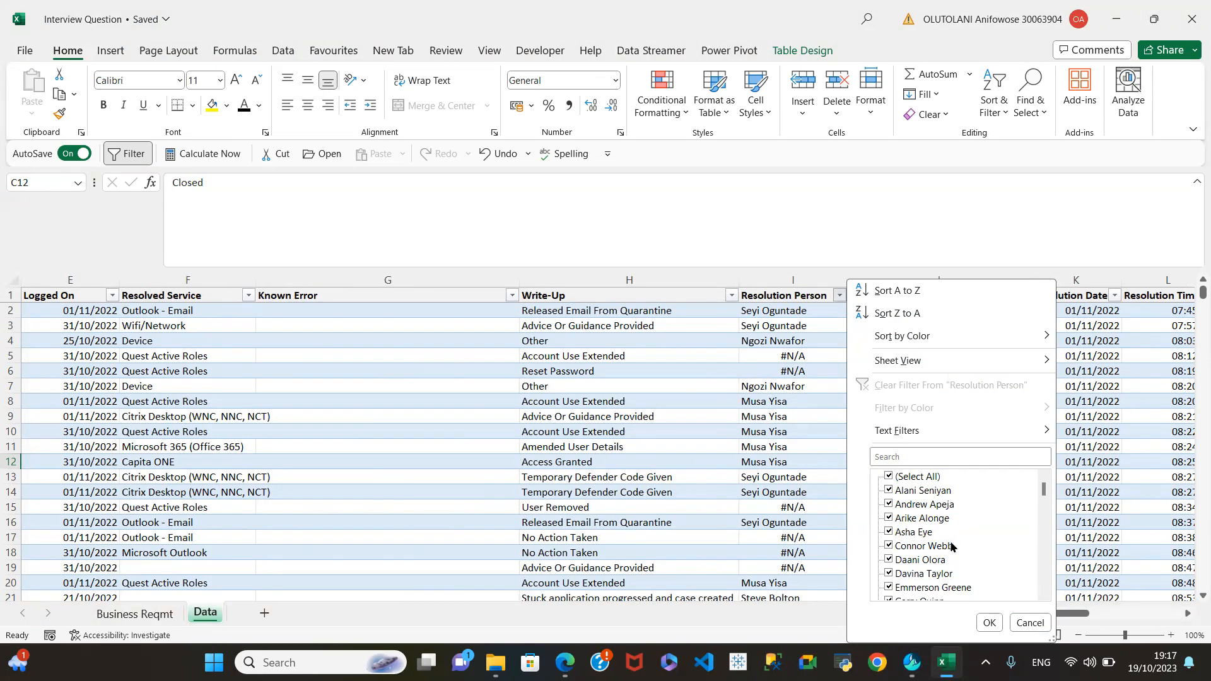
scroll(952, 545, down, 10)
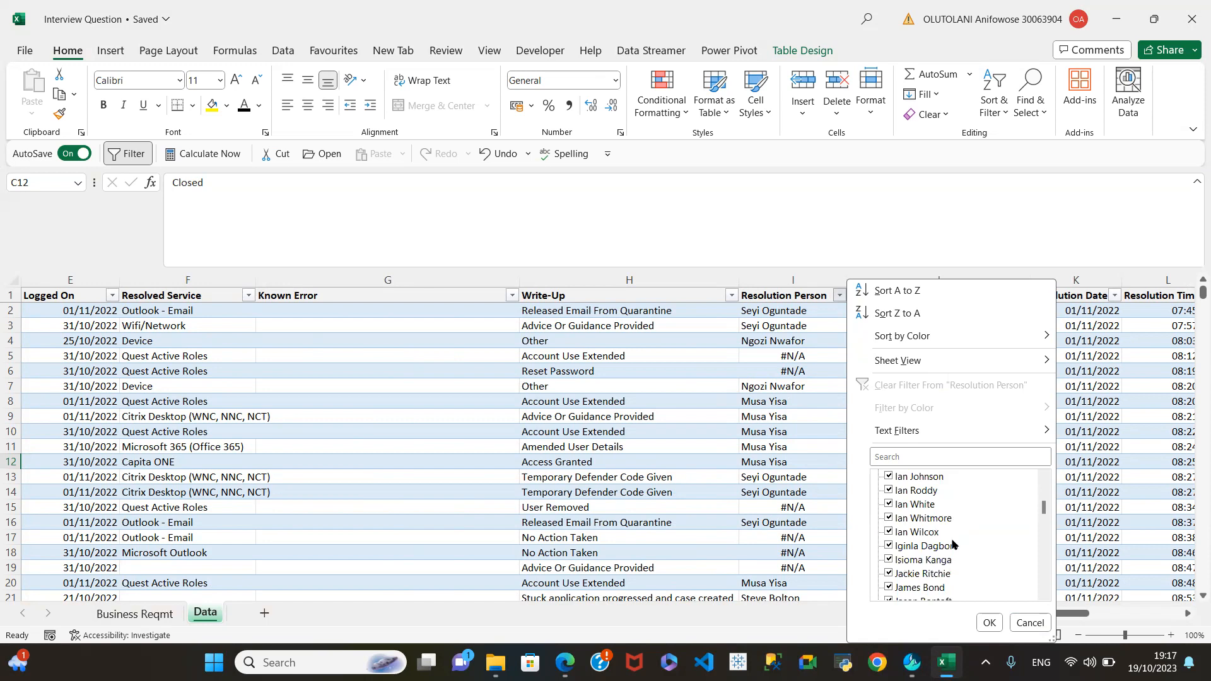
scroll(953, 545, down, 10)
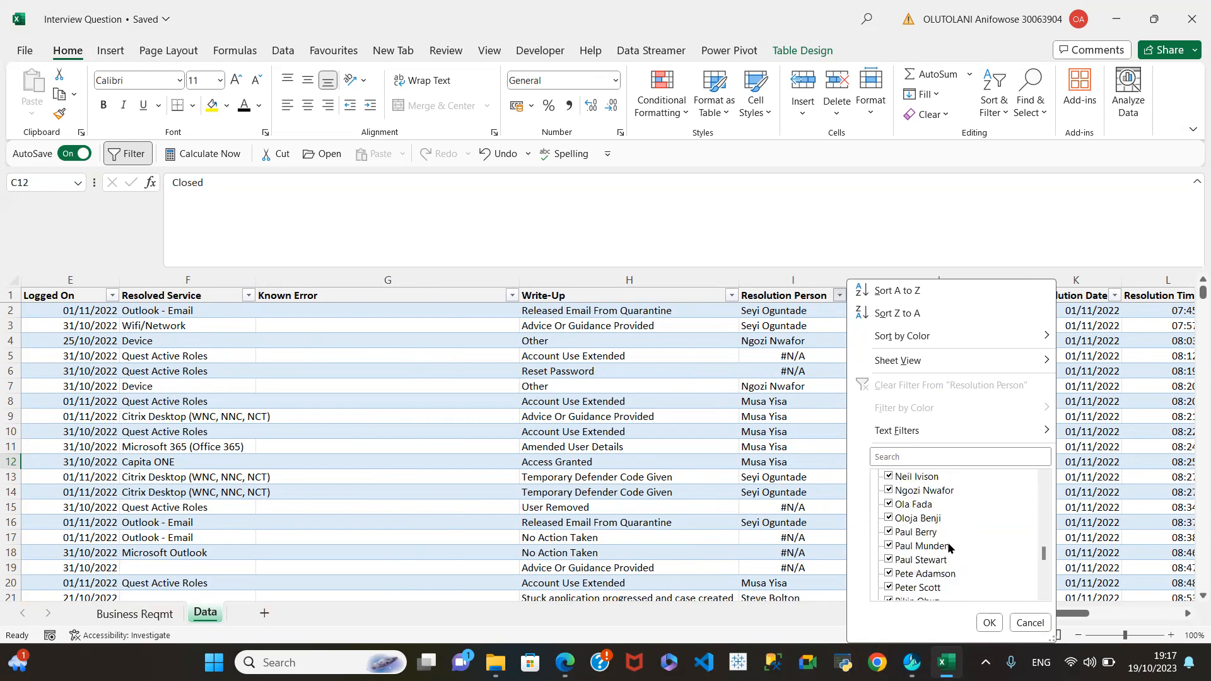
scroll(950, 547, down, 4)
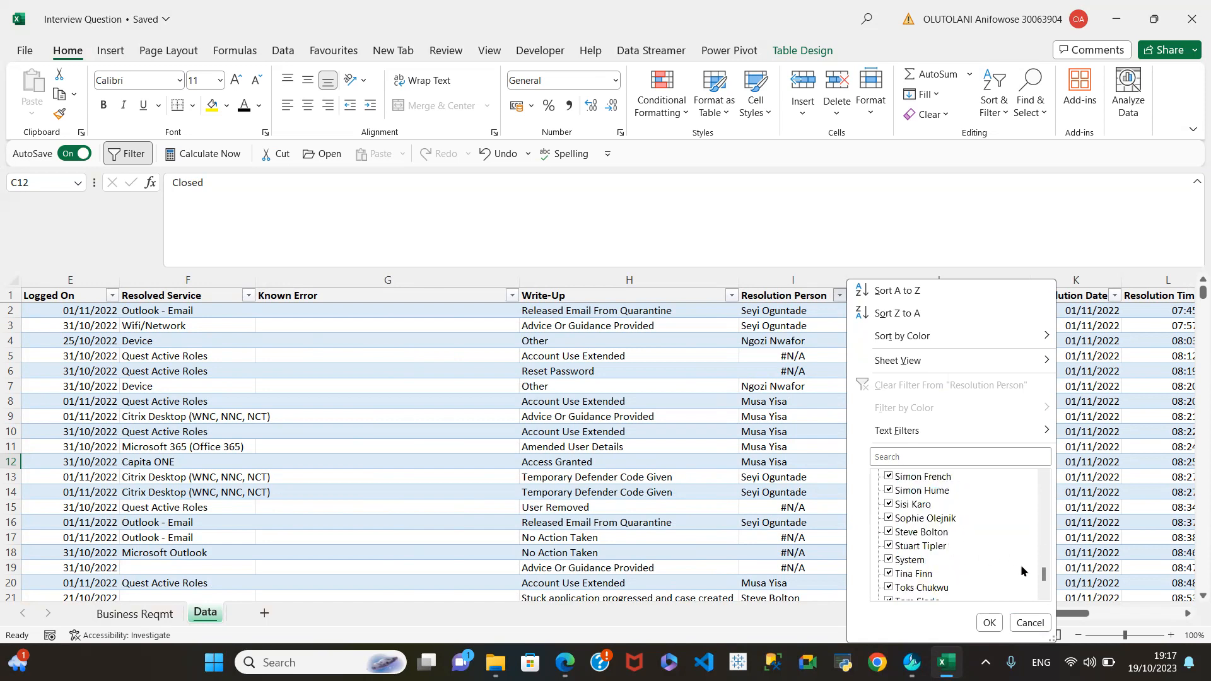
click(1030, 623)
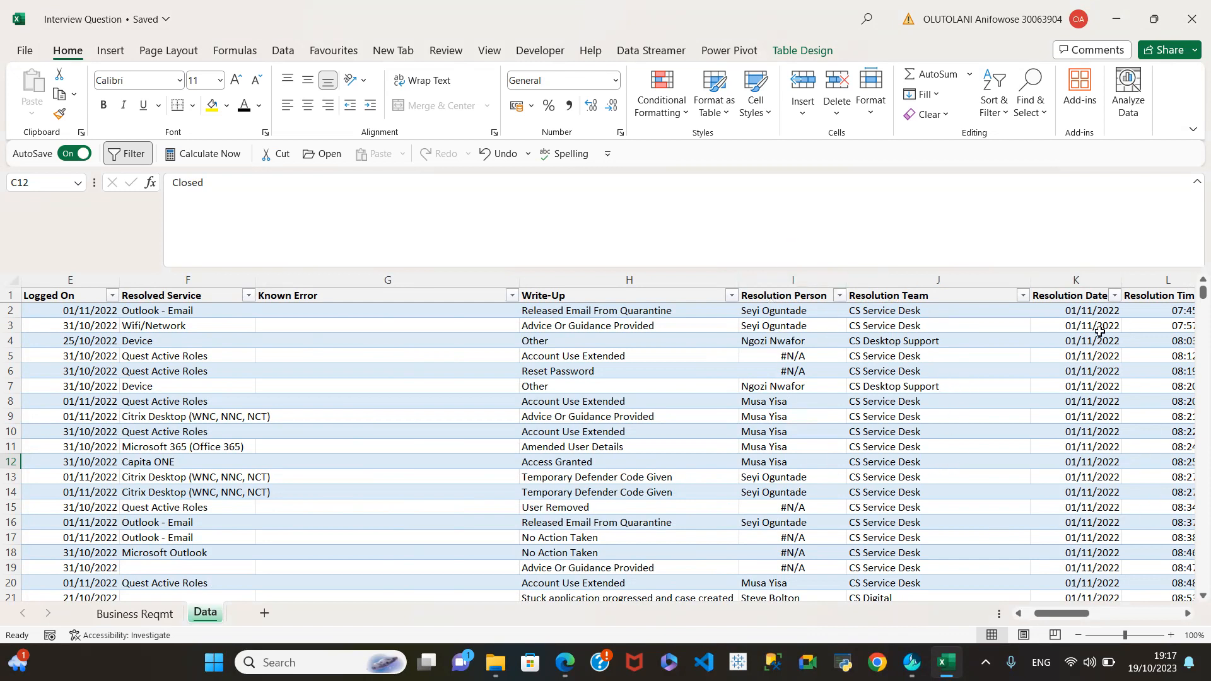
Step: Review the Resolution Date, Resolution Time, Resolution Day and Resolution Week columns, selecting cells and each whole column in turn
drag(1047, 617, 1077, 615)
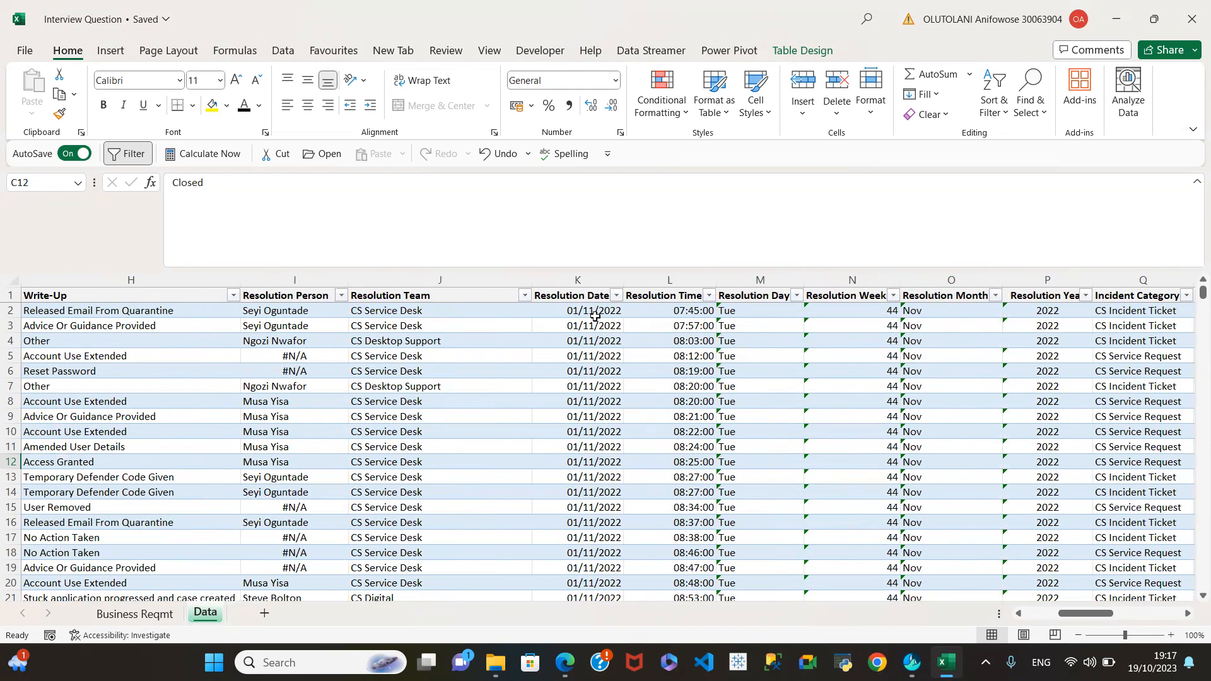
click(689, 311)
click(679, 357)
click(752, 311)
click(754, 370)
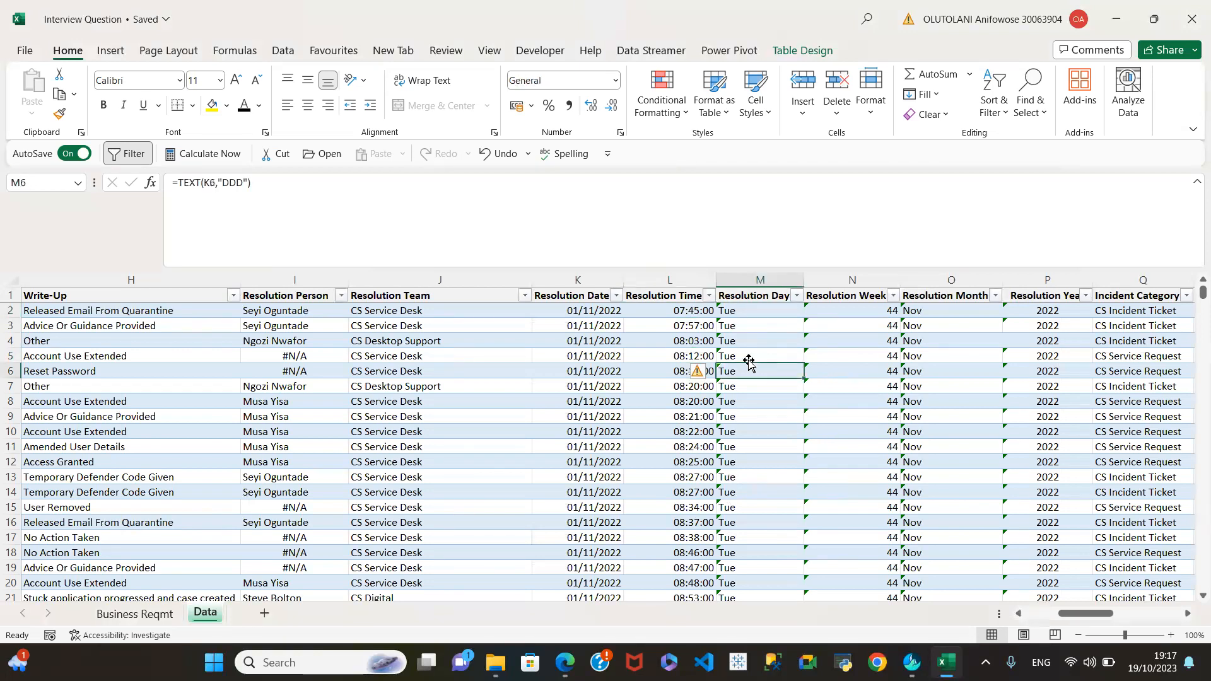
click(697, 309)
click(577, 279)
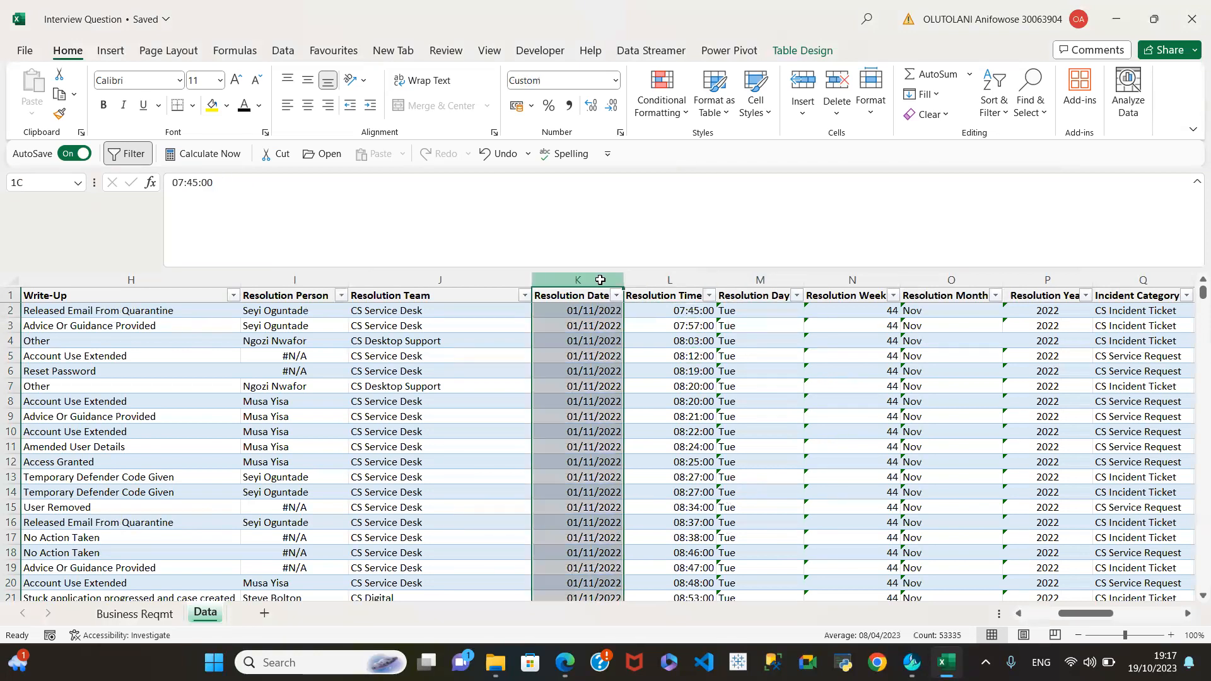
click(680, 280)
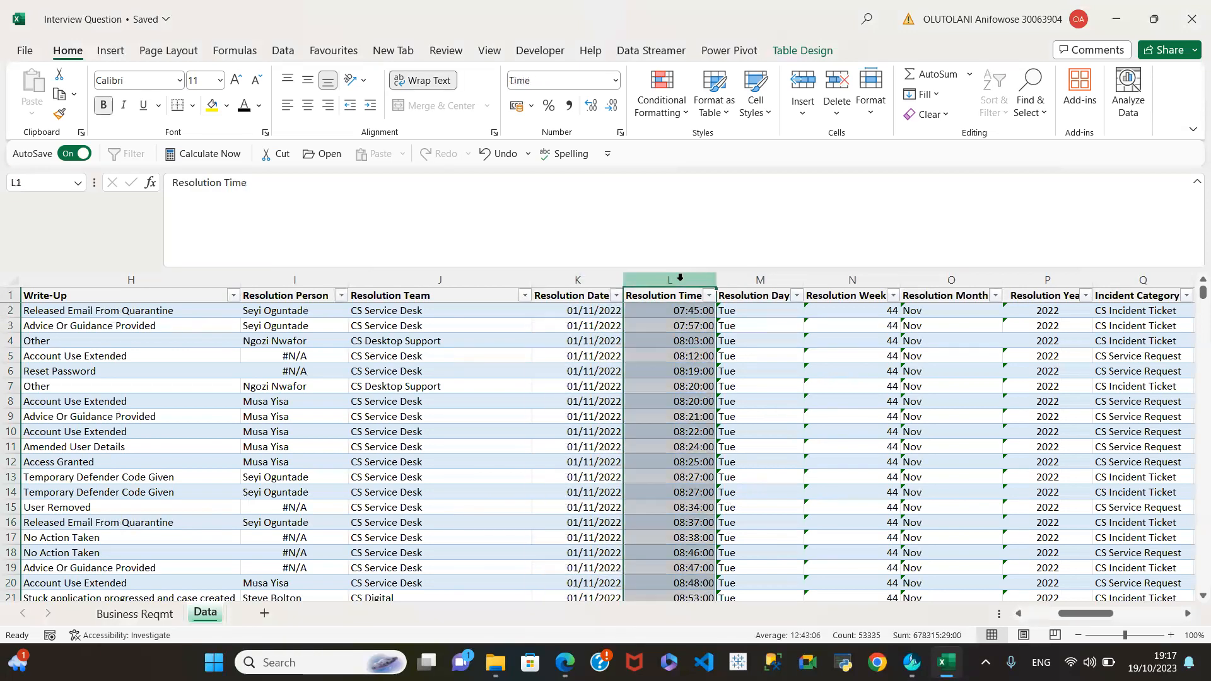
click(764, 313)
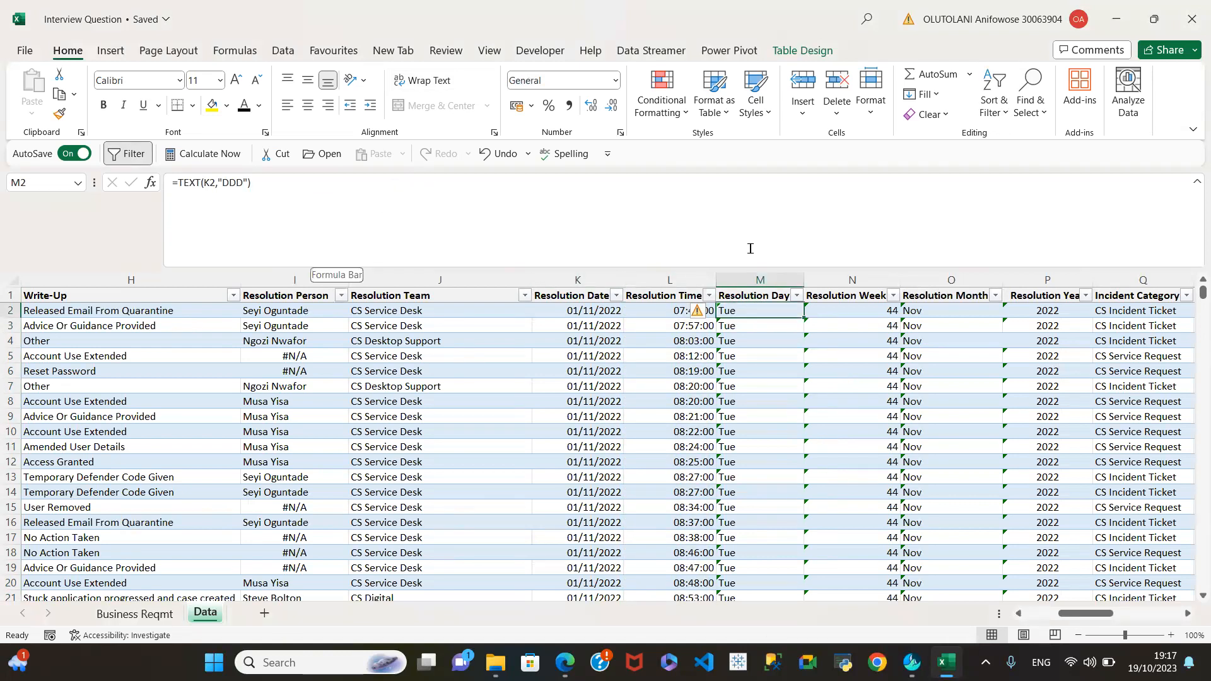
click(782, 279)
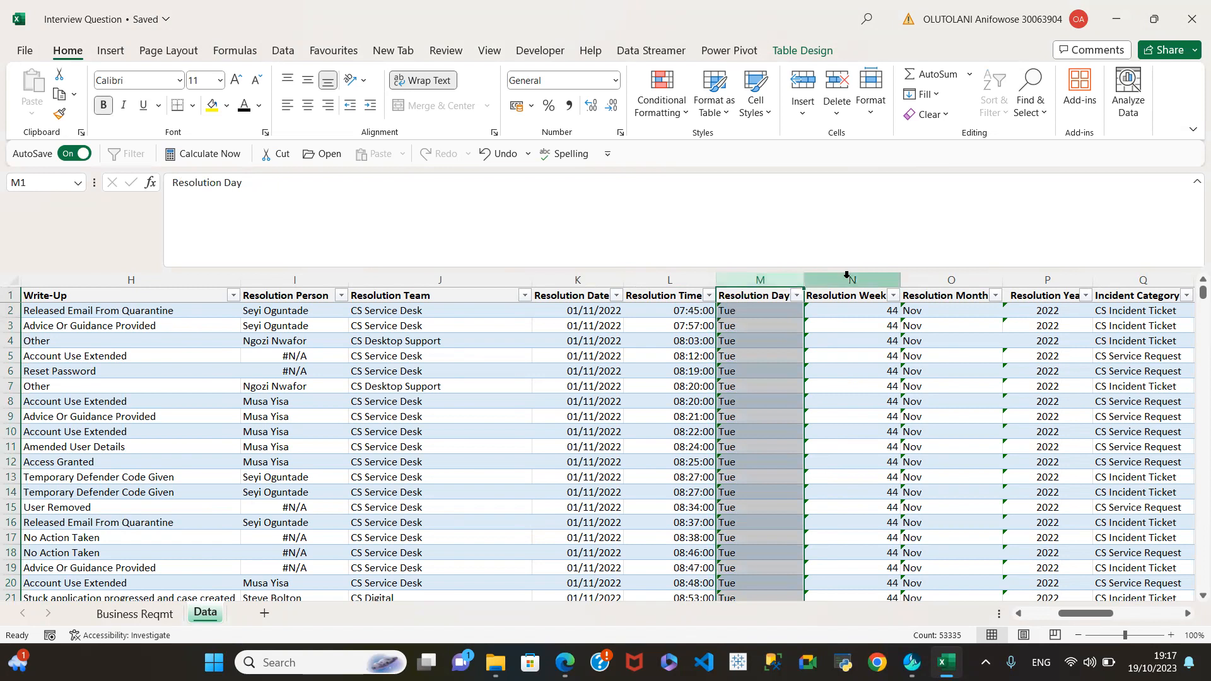
click(846, 278)
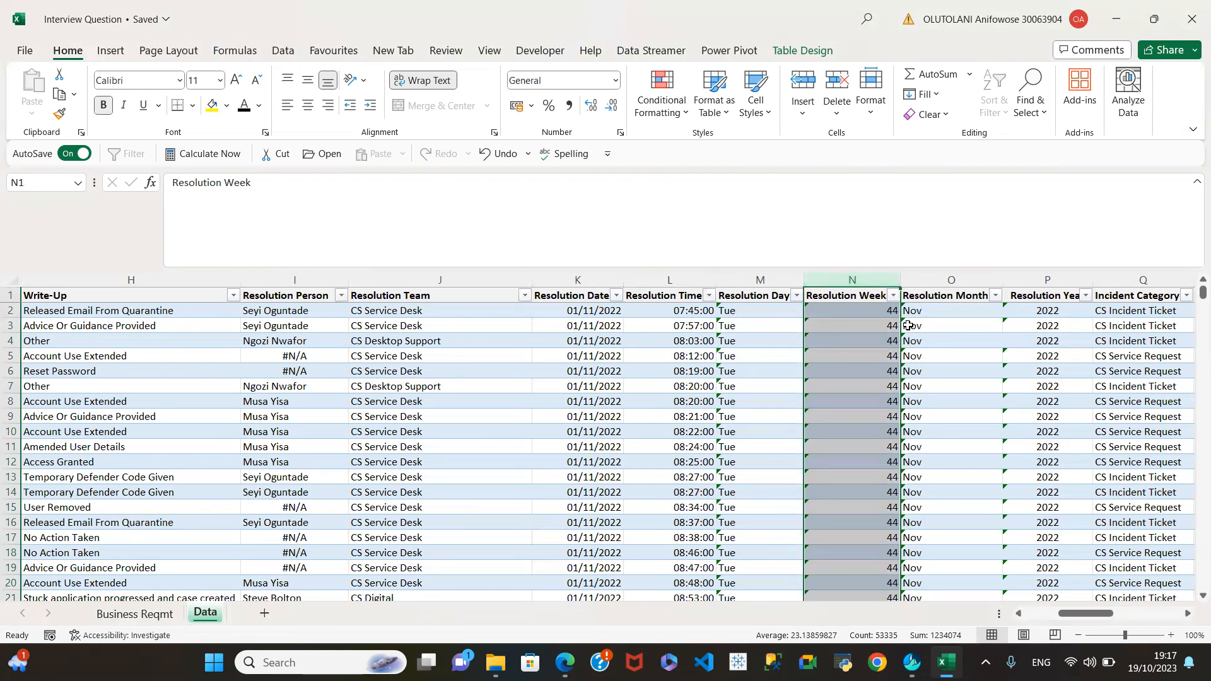
Step: Inspect the Resolution Day and Resolution Week formulas, comparing the day formula in row 2 with the Resolution Date it references
click(765, 317)
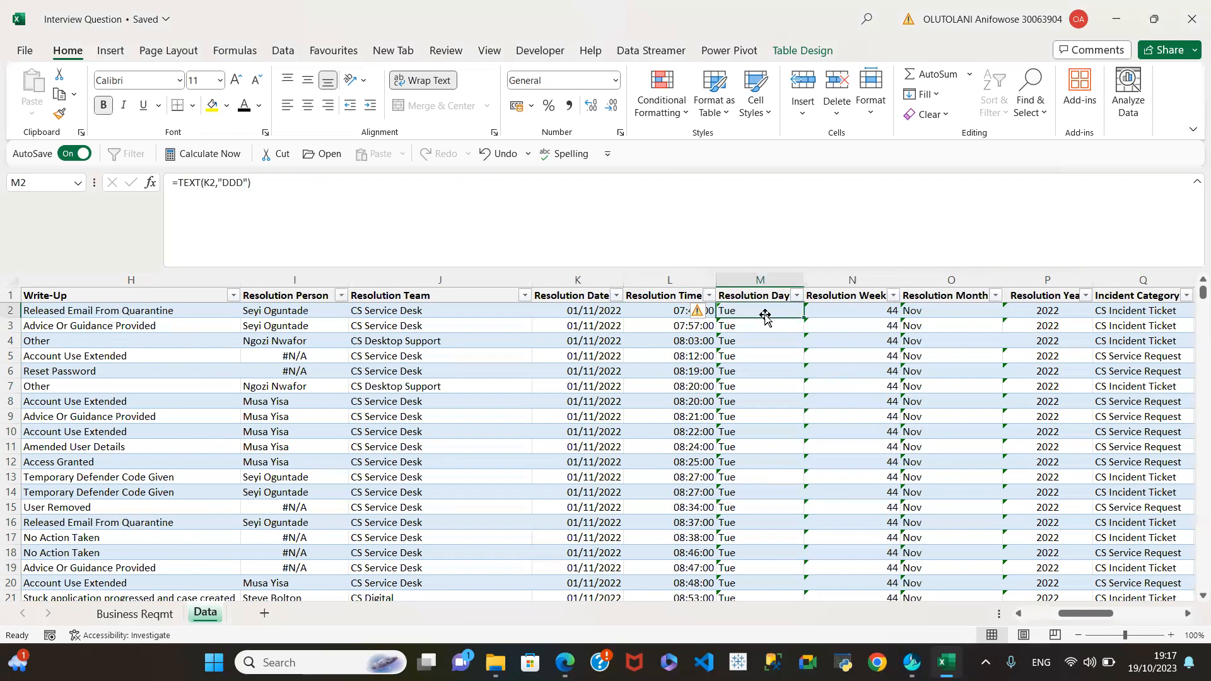
click(842, 312)
click(871, 334)
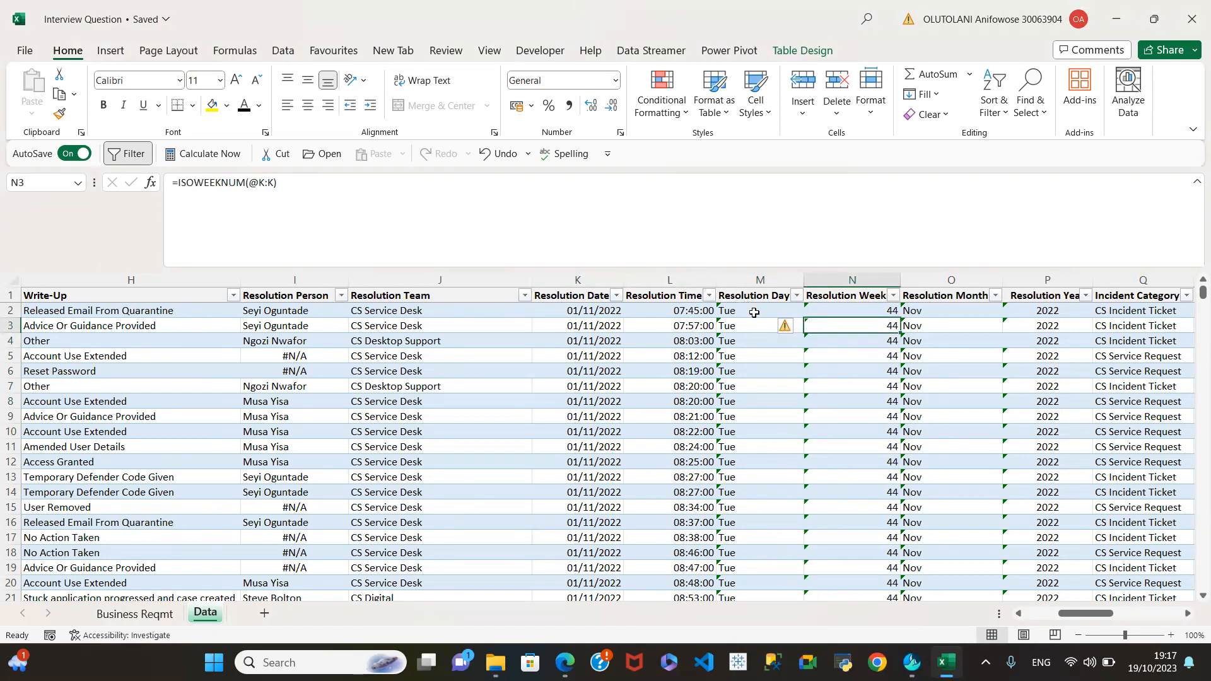
click(748, 312)
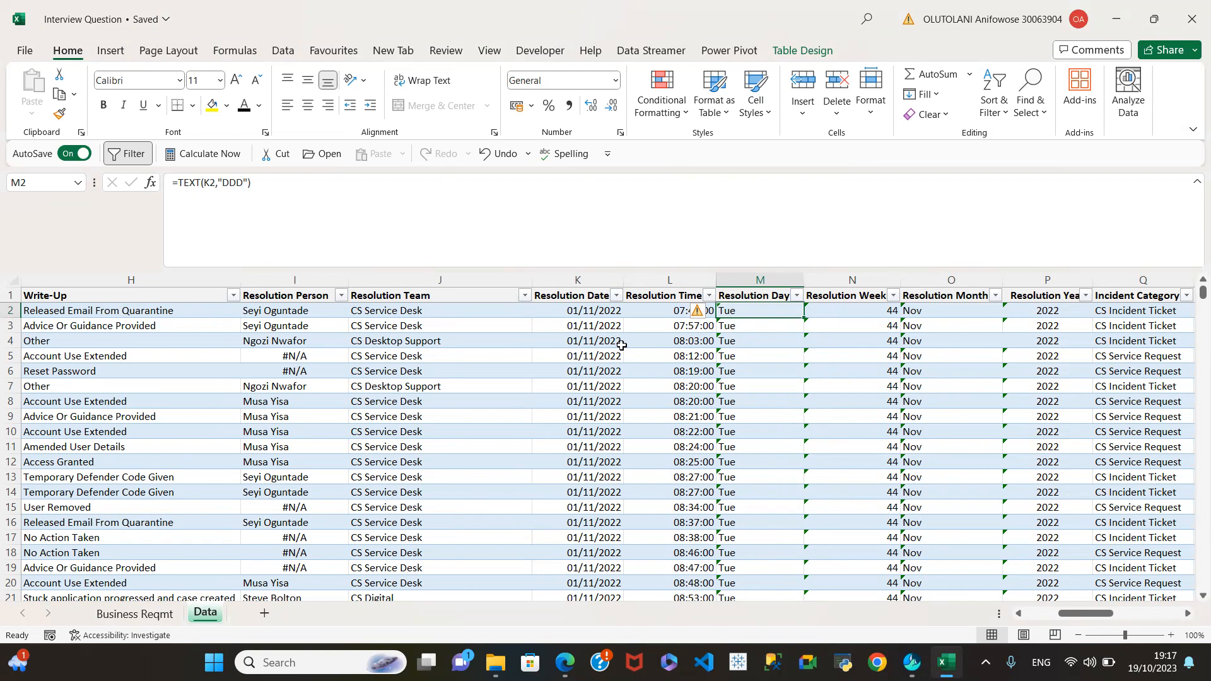
click(589, 324)
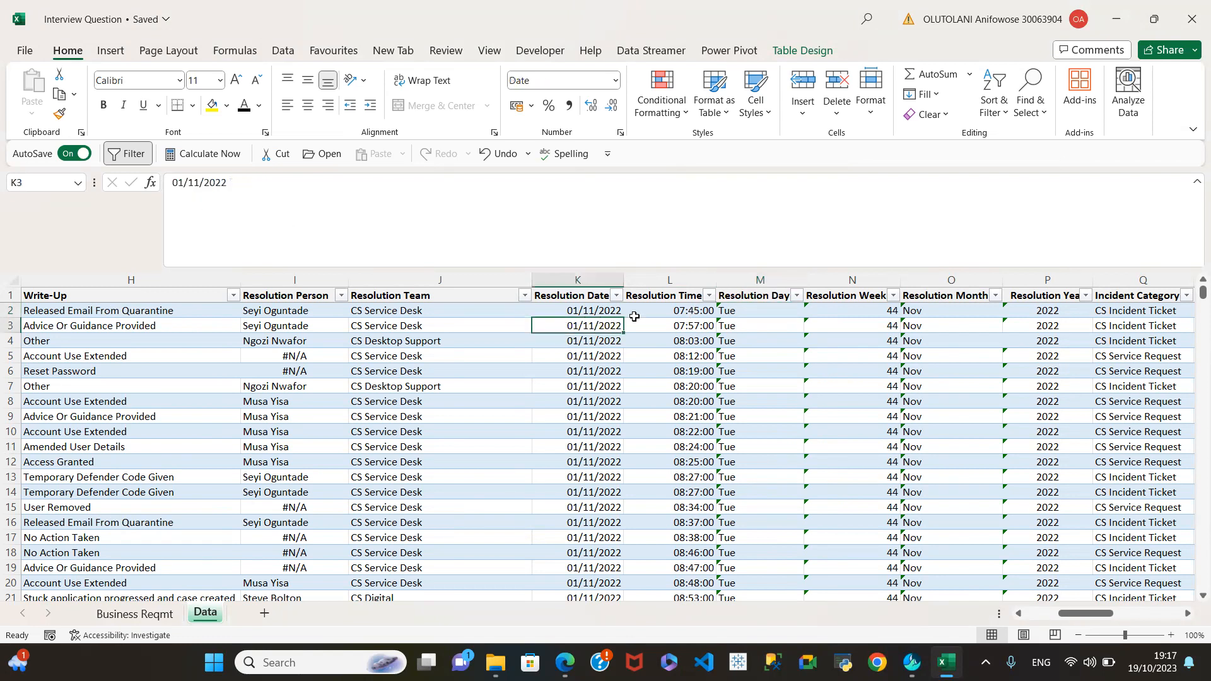
click(758, 312)
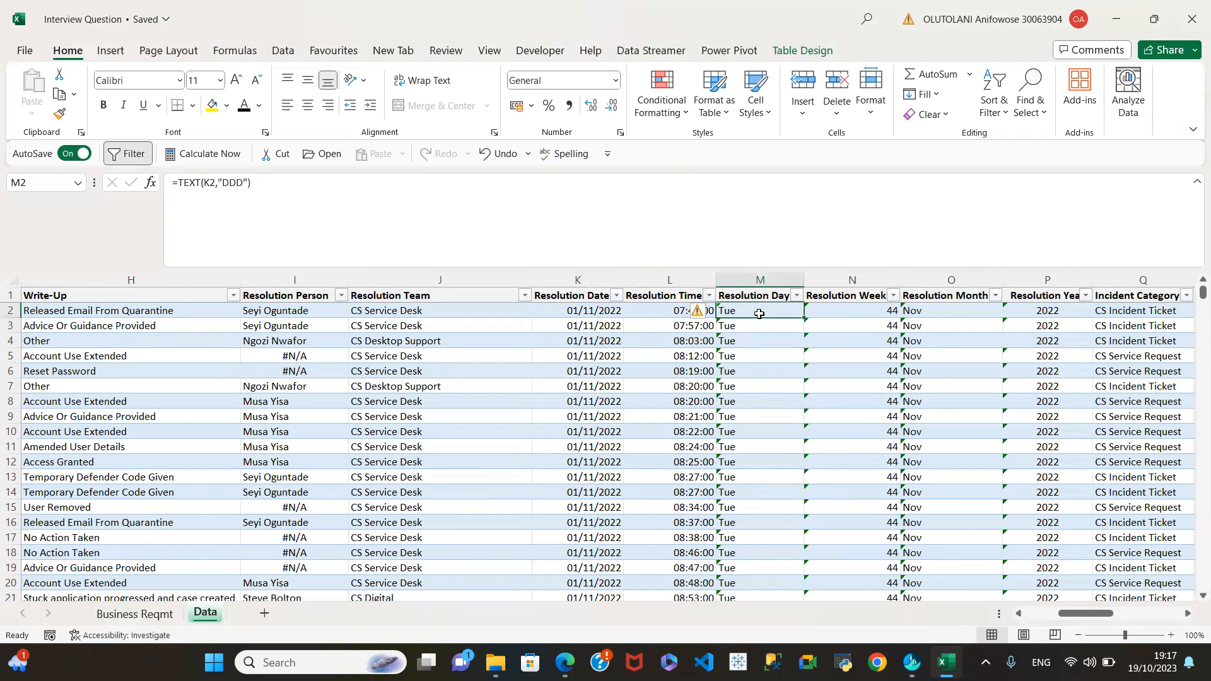
click(596, 311)
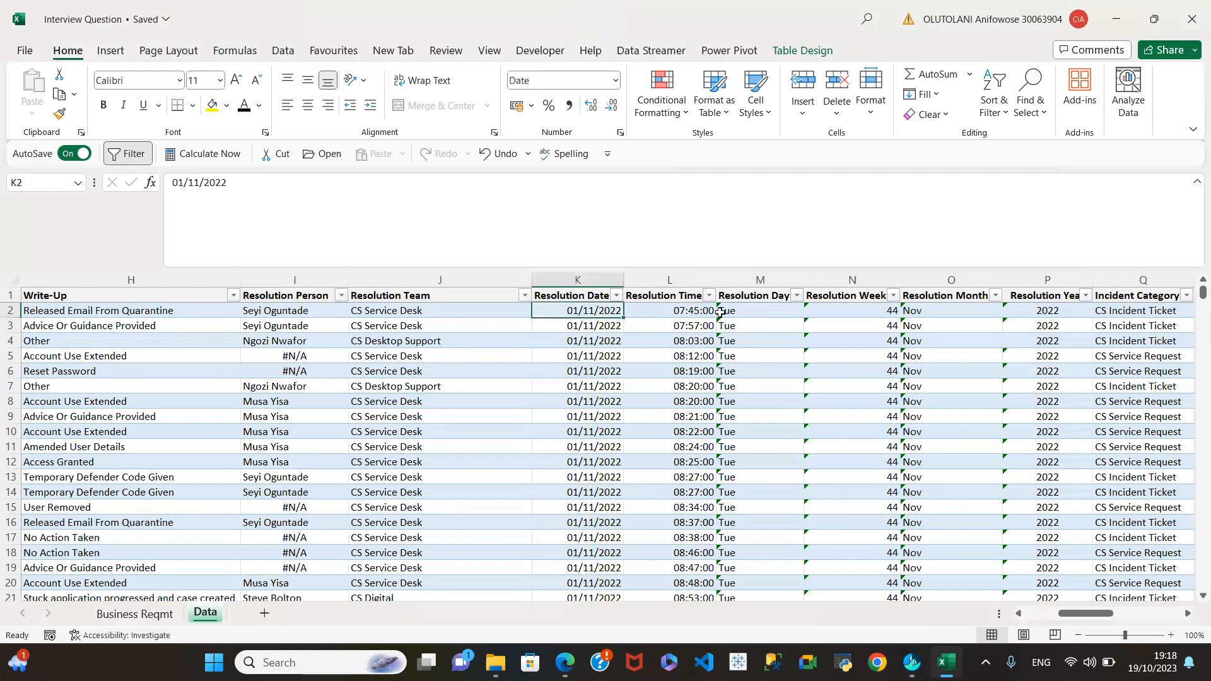
click(720, 312)
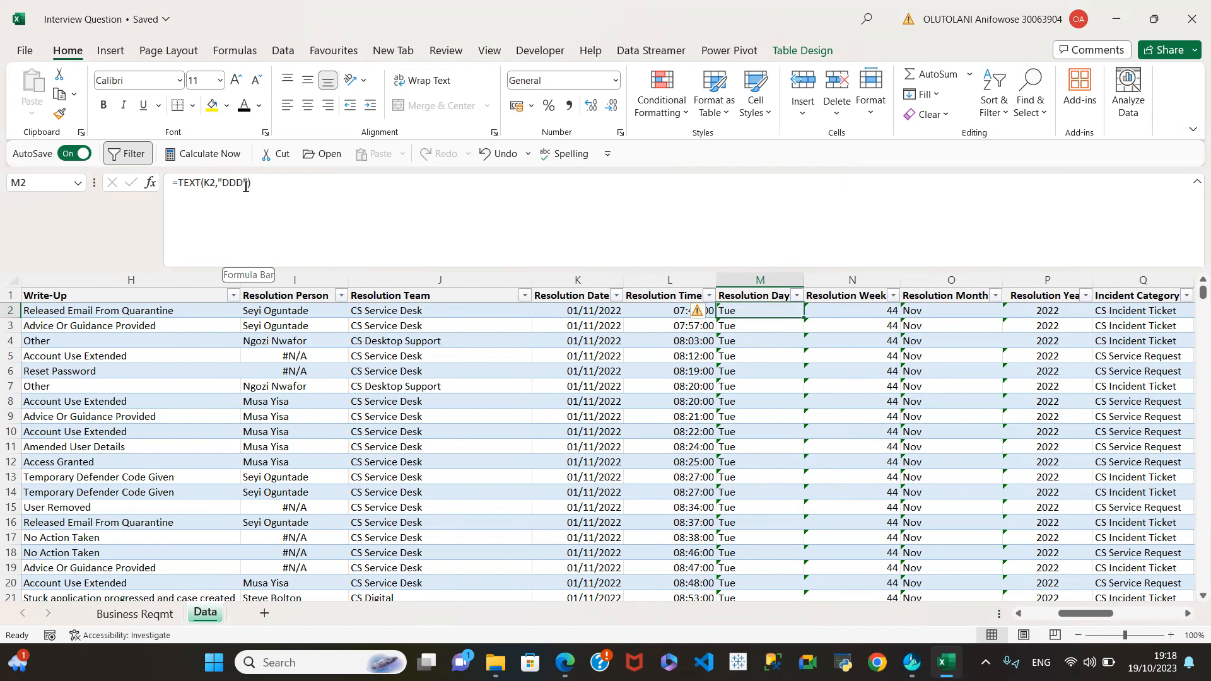
Step: Examine the formulas that derive the Resolution Week, Resolution Month and Resolution Year from the resolution date
click(849, 307)
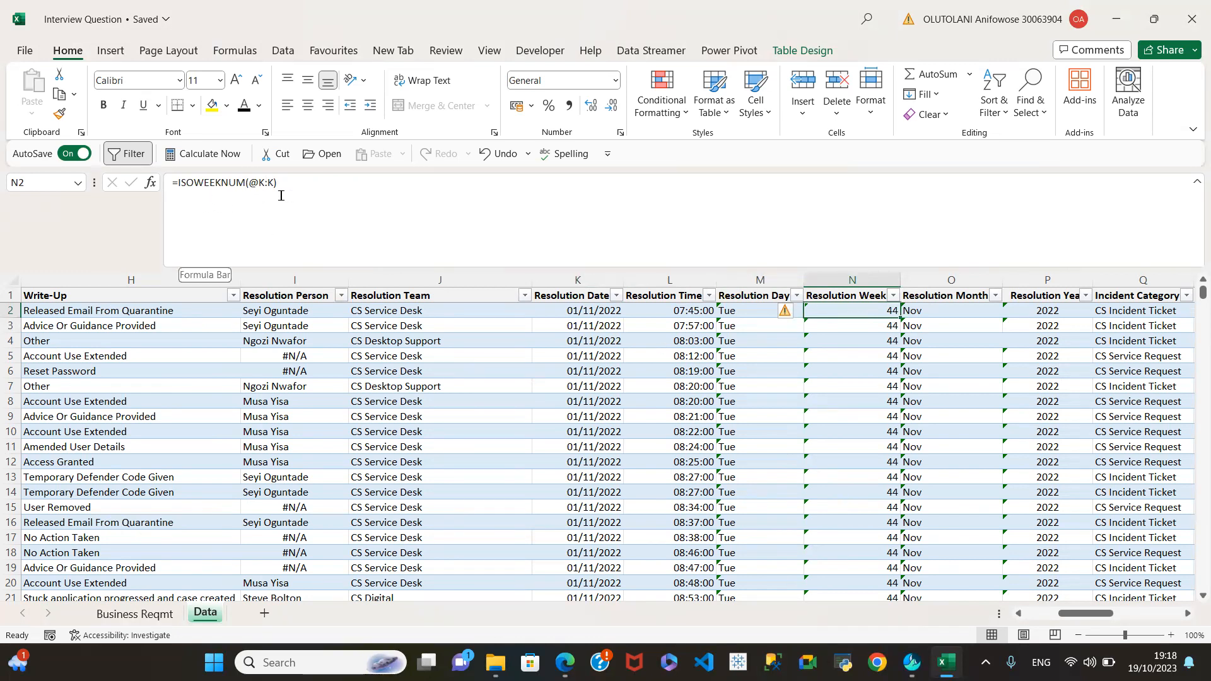
click(940, 311)
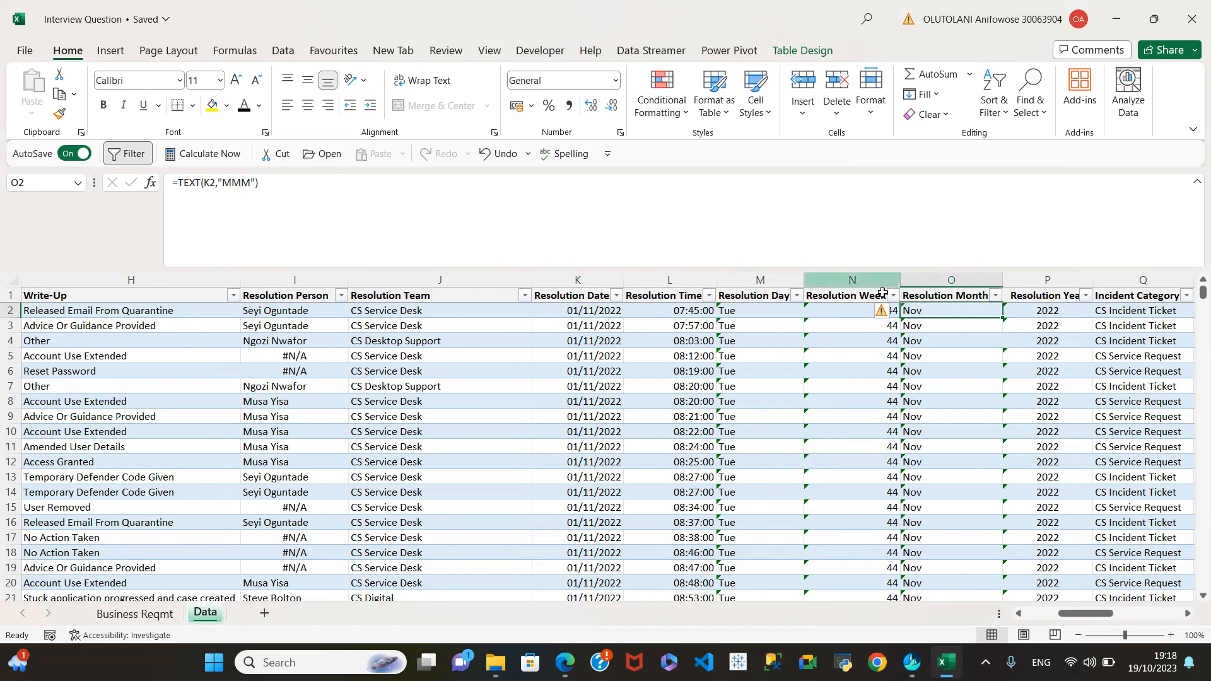
click(1054, 312)
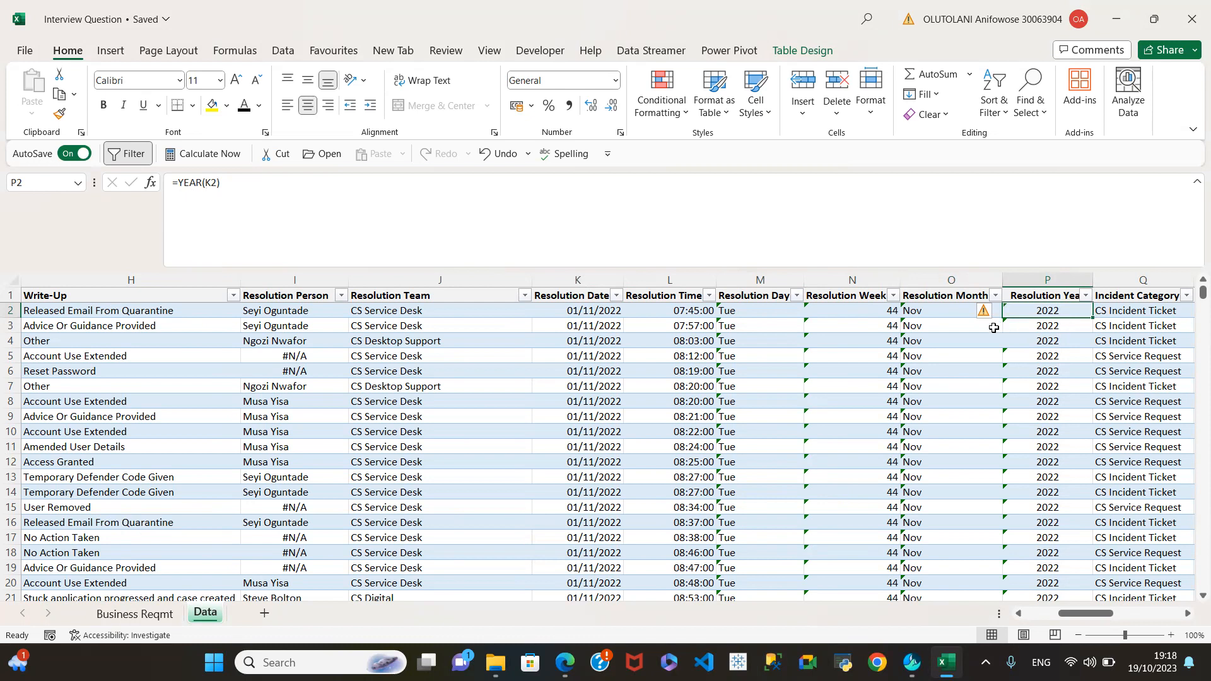
click(947, 325)
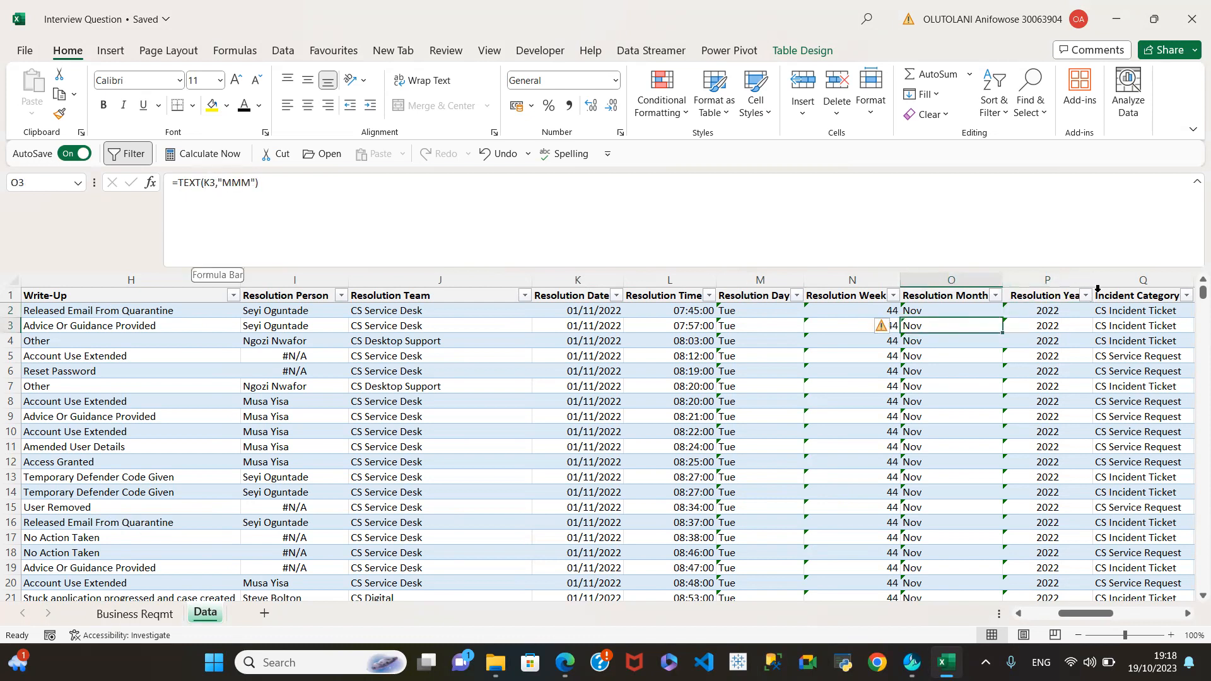
click(1063, 310)
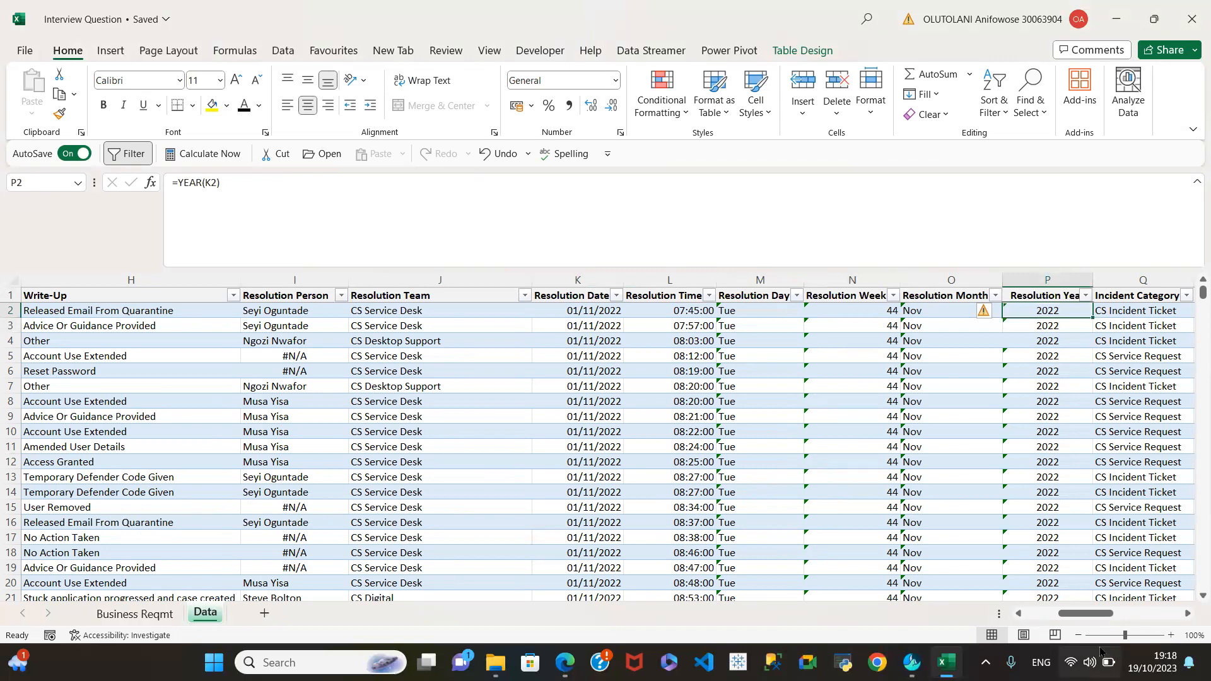
Step: Browse the ticket categories listed in the Incident Category column's filter, leaving the filter unapplied
drag(1087, 618, 1100, 618)
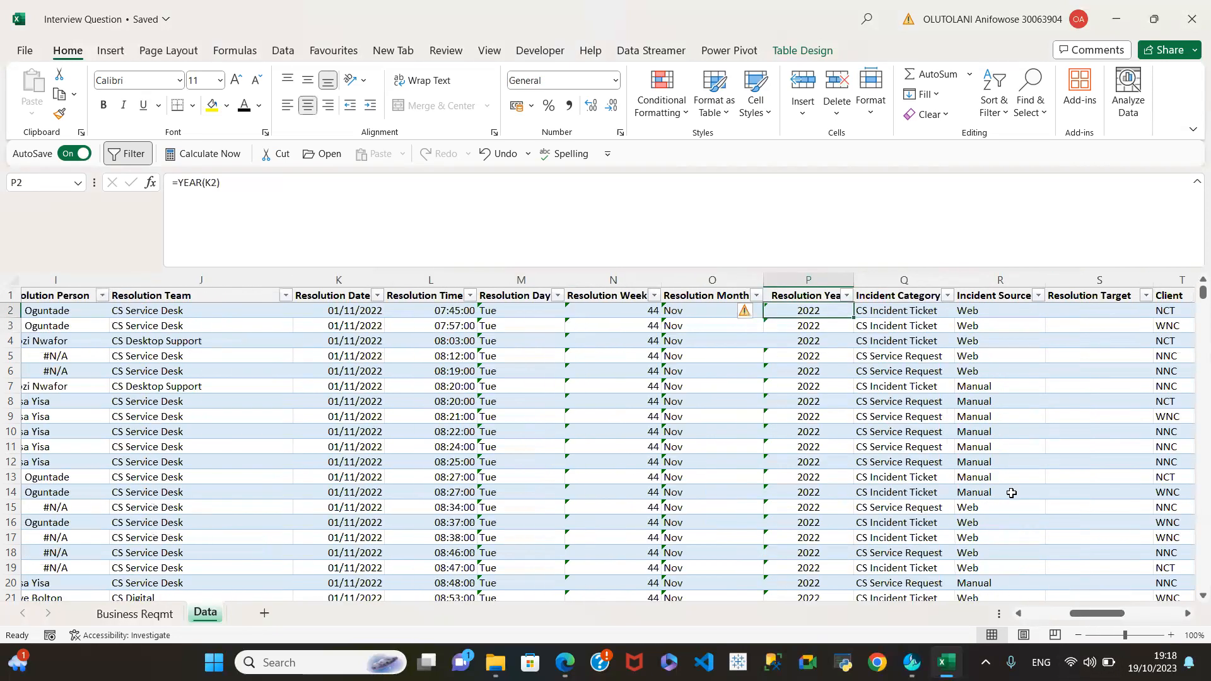
click(902, 312)
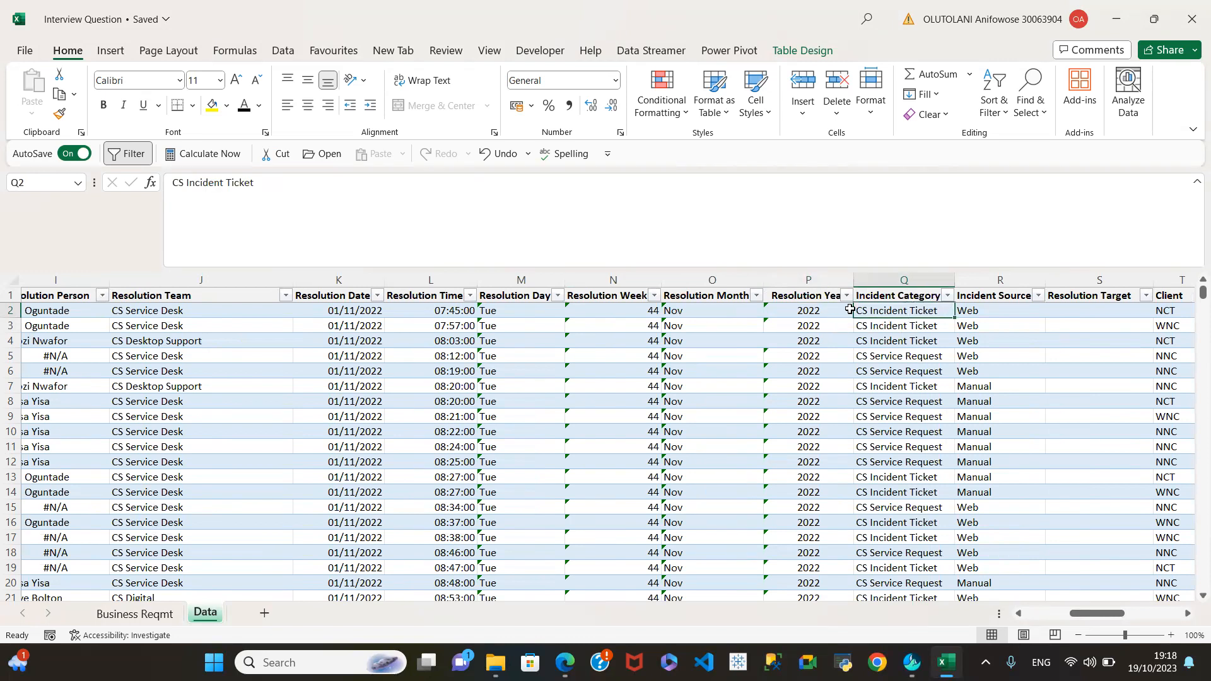
click(946, 297)
scroll(1059, 514, down, 3)
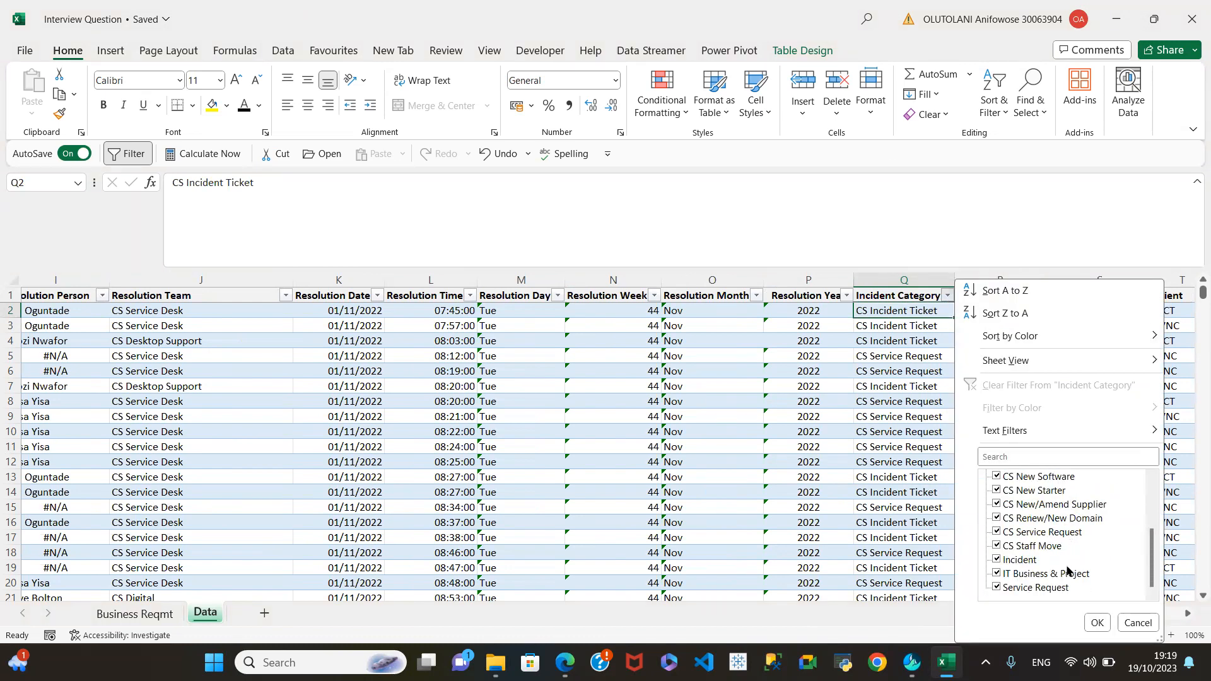
scroll(1068, 570, up, 3)
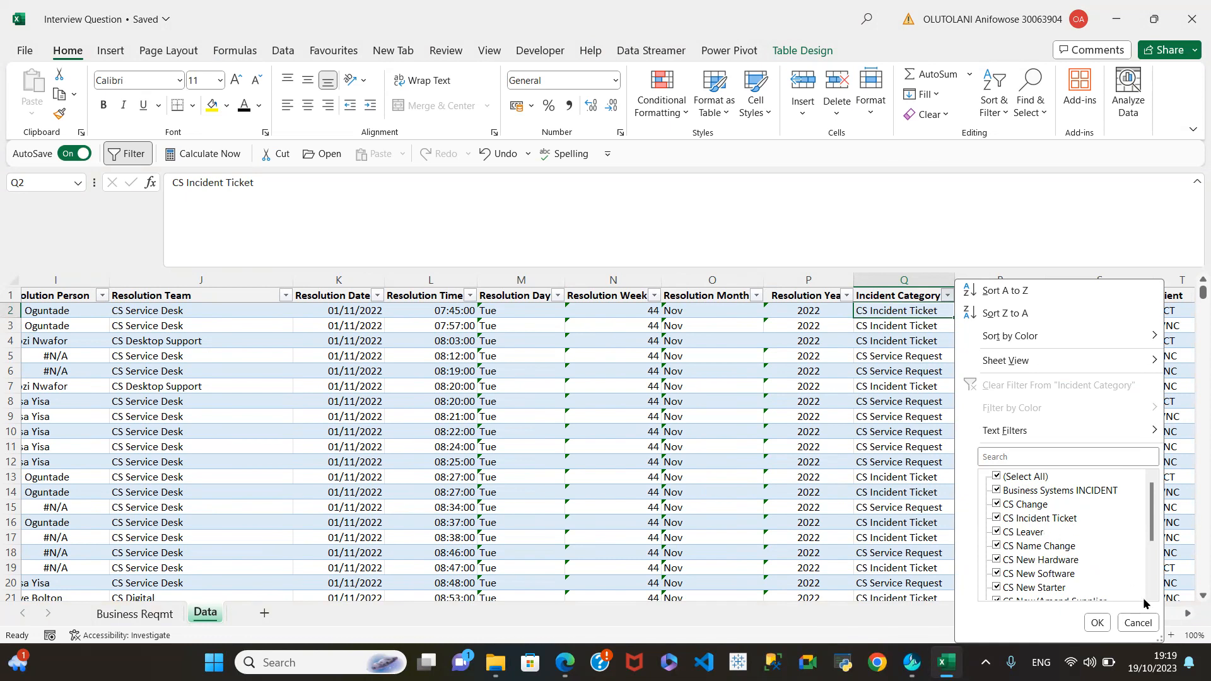
click(1138, 623)
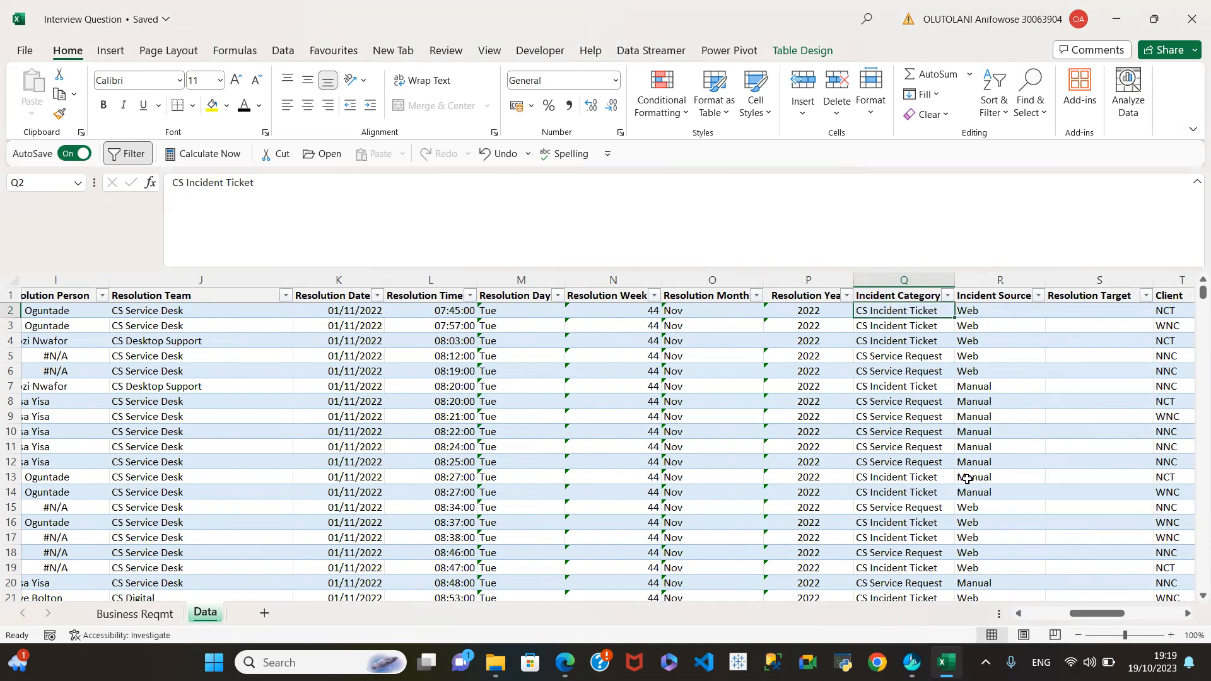
Step: Check the values listed in the Incident Source and Resolution Target column filters, without applying either filter
click(1039, 297)
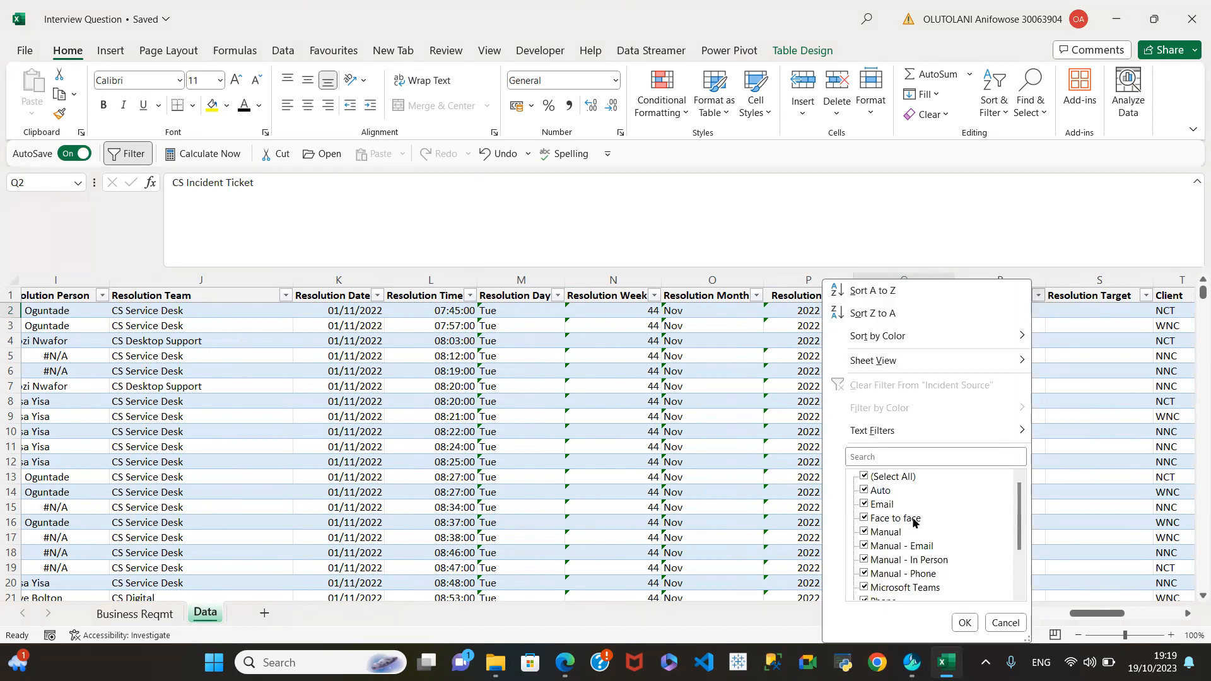
scroll(913, 538, down, 2)
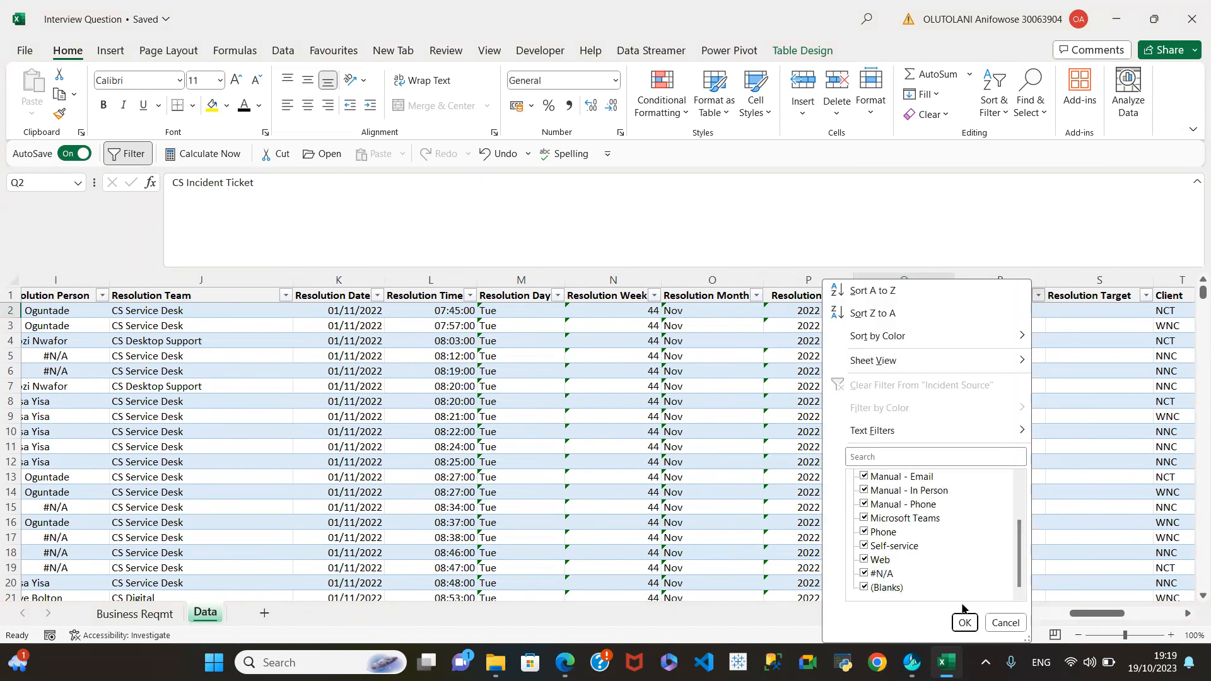
click(1006, 622)
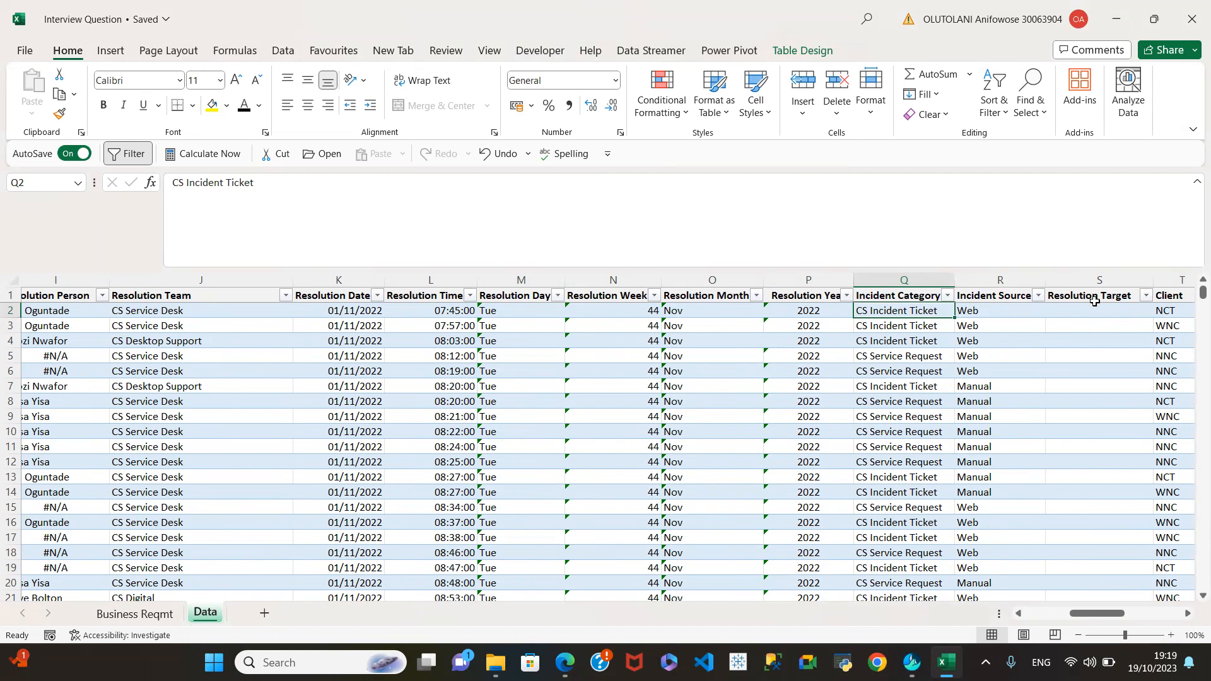
click(1145, 296)
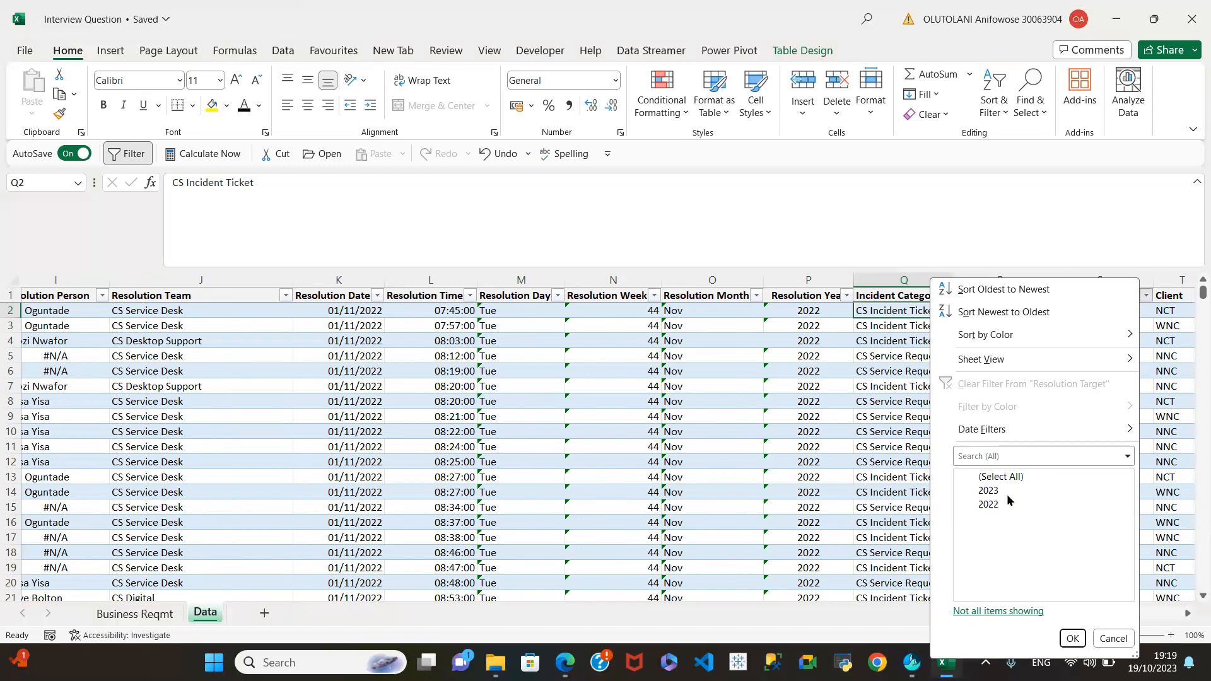
click(1111, 640)
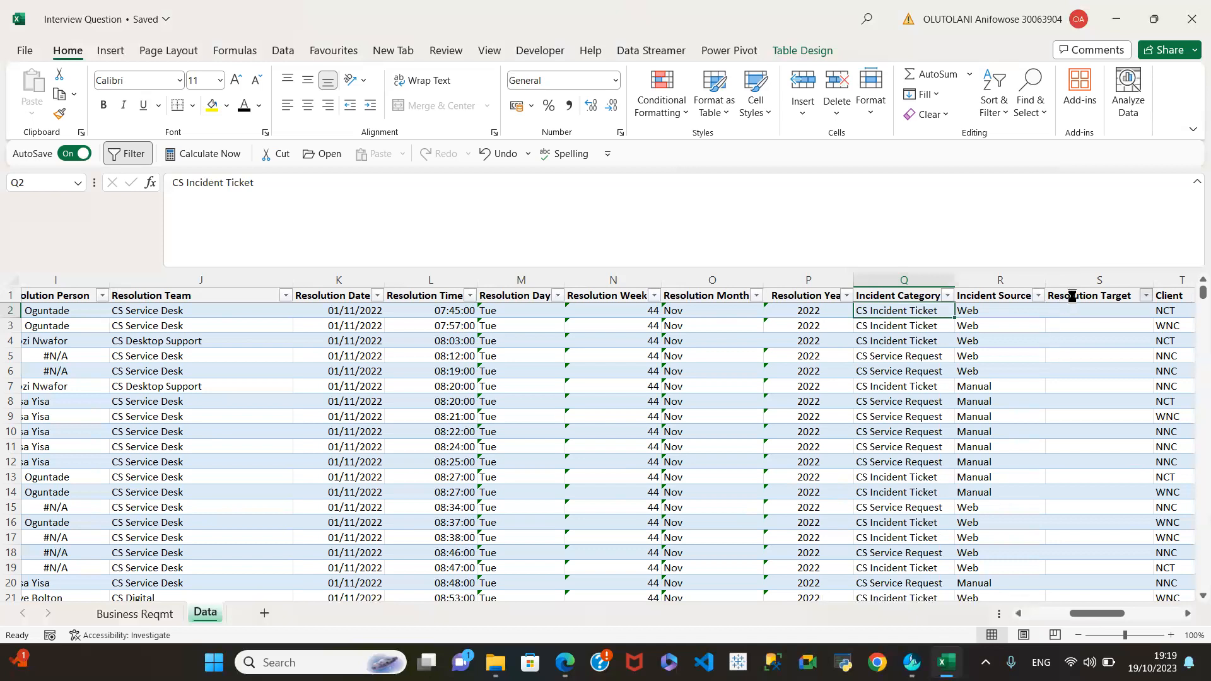
Step: Browse the values listed in the Client and Closed By column filters, leaving both filters unapplied
drag(1126, 612, 1173, 612)
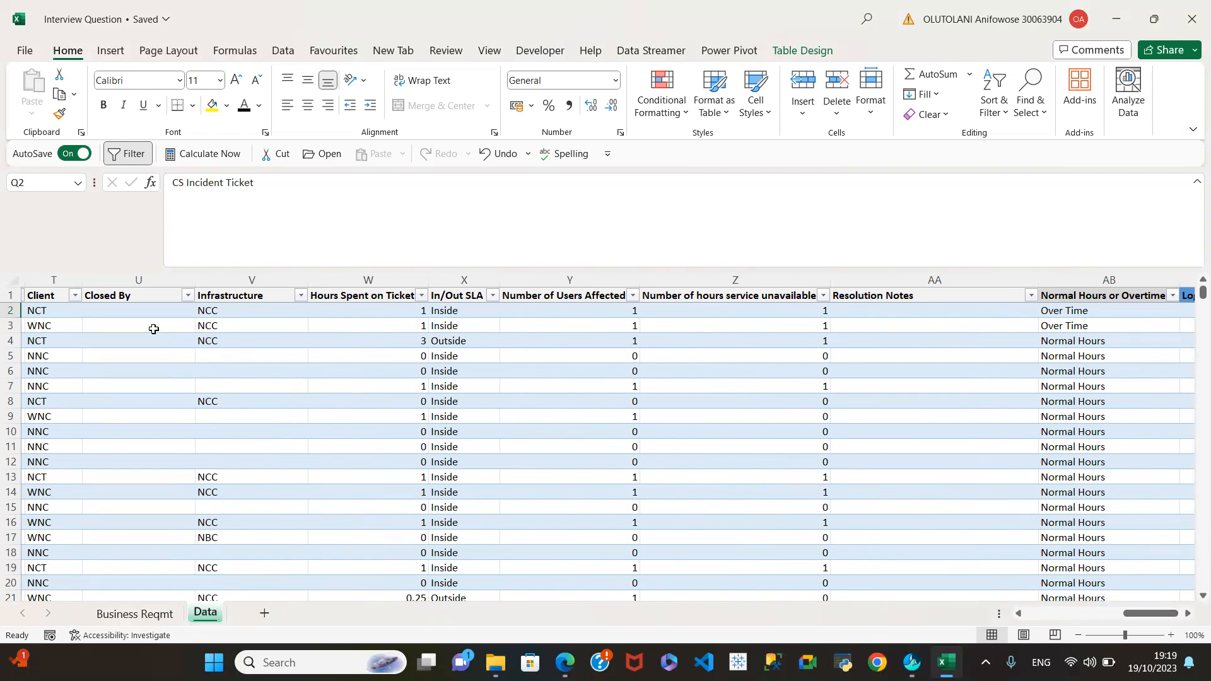
click(74, 296)
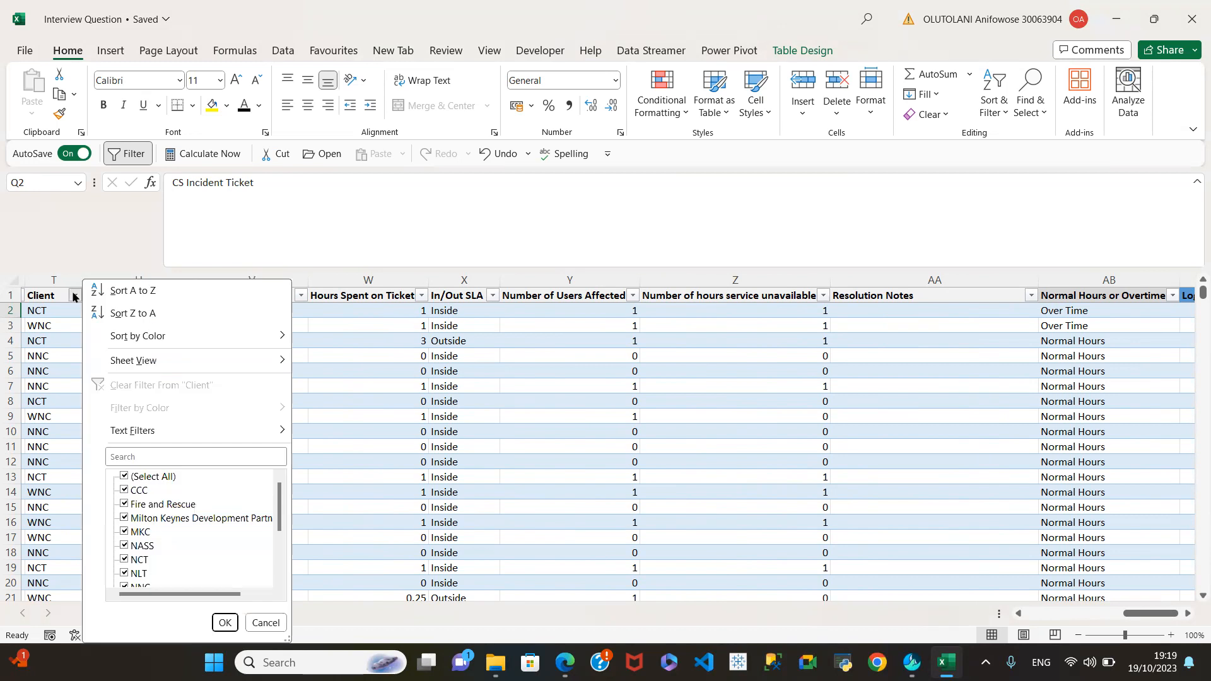
mouse_move(278, 495)
mouse_down()
mouse_move(285, 561)
mouse_move(279, 489)
mouse_up()
click(265, 622)
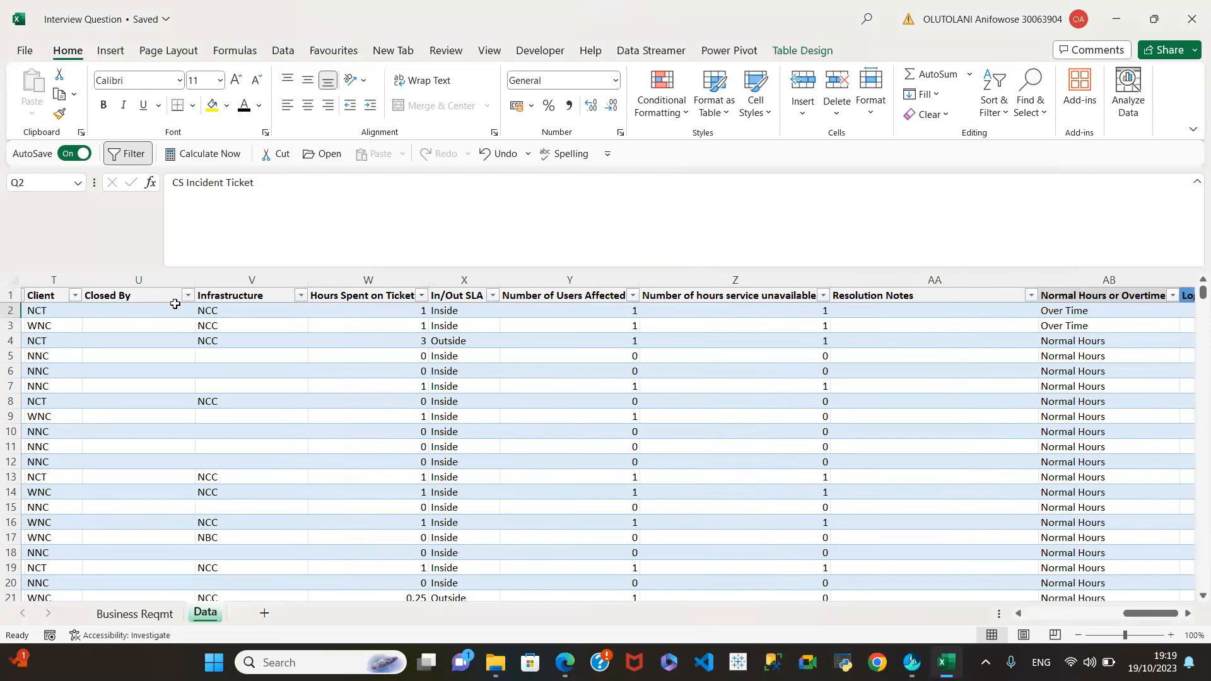
click(188, 295)
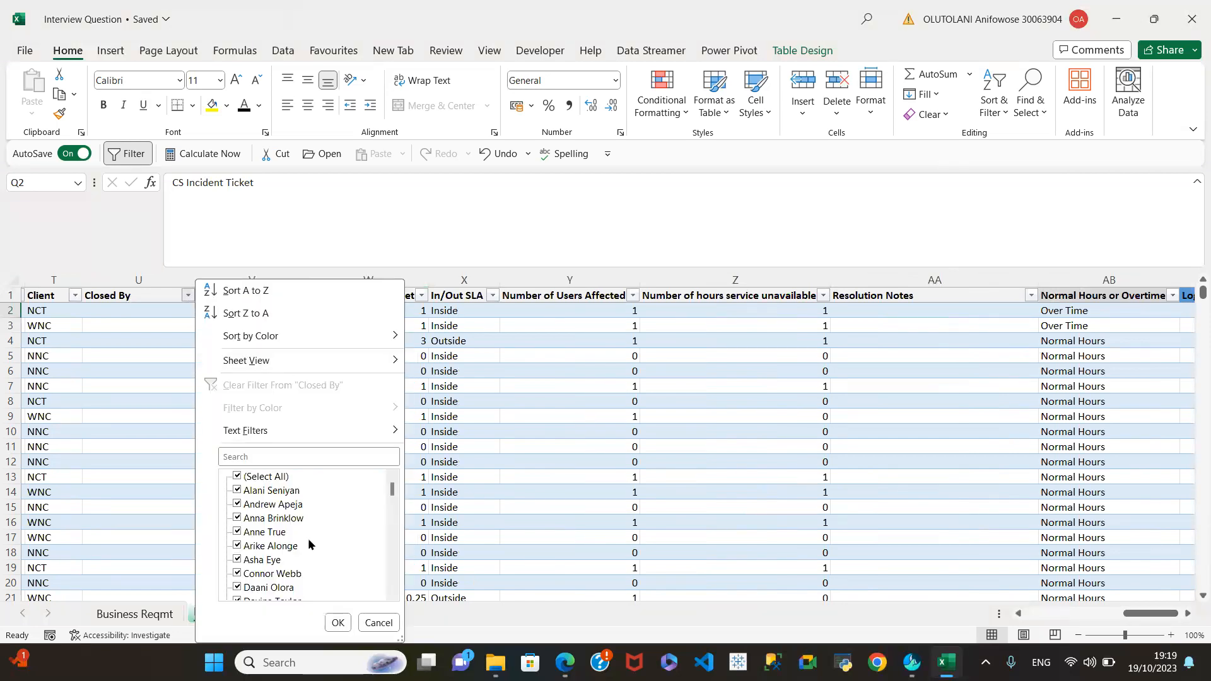
scroll(318, 514, down, 15)
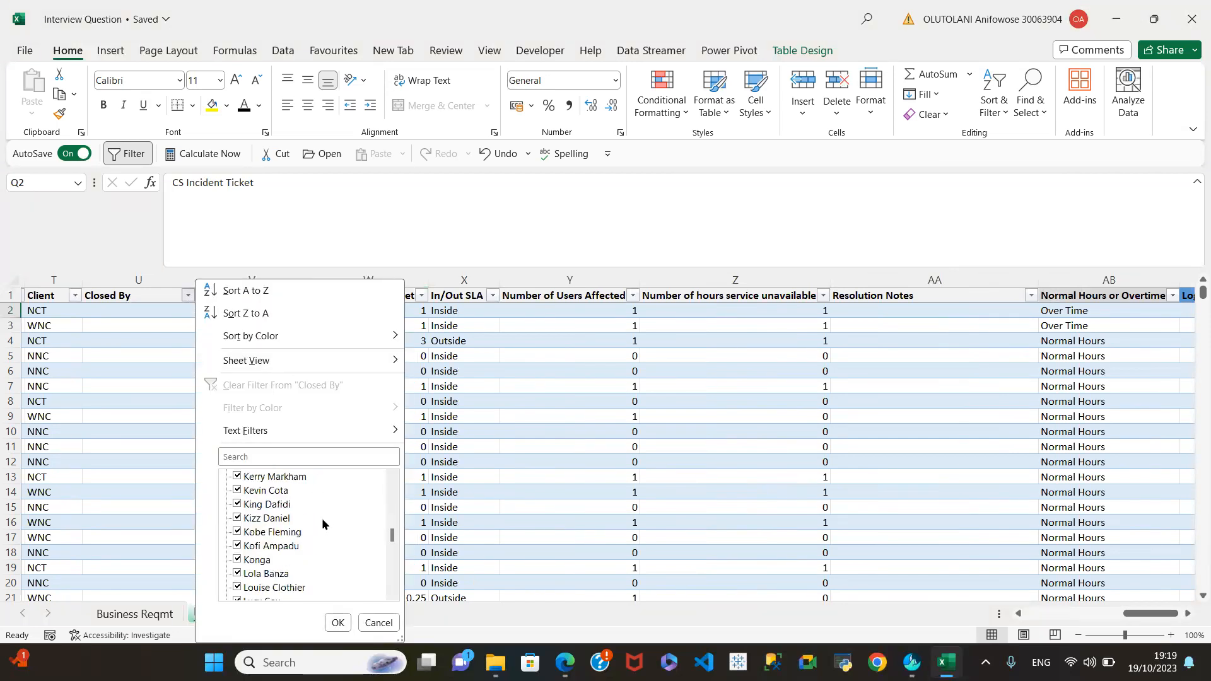
scroll(322, 521, down, 15)
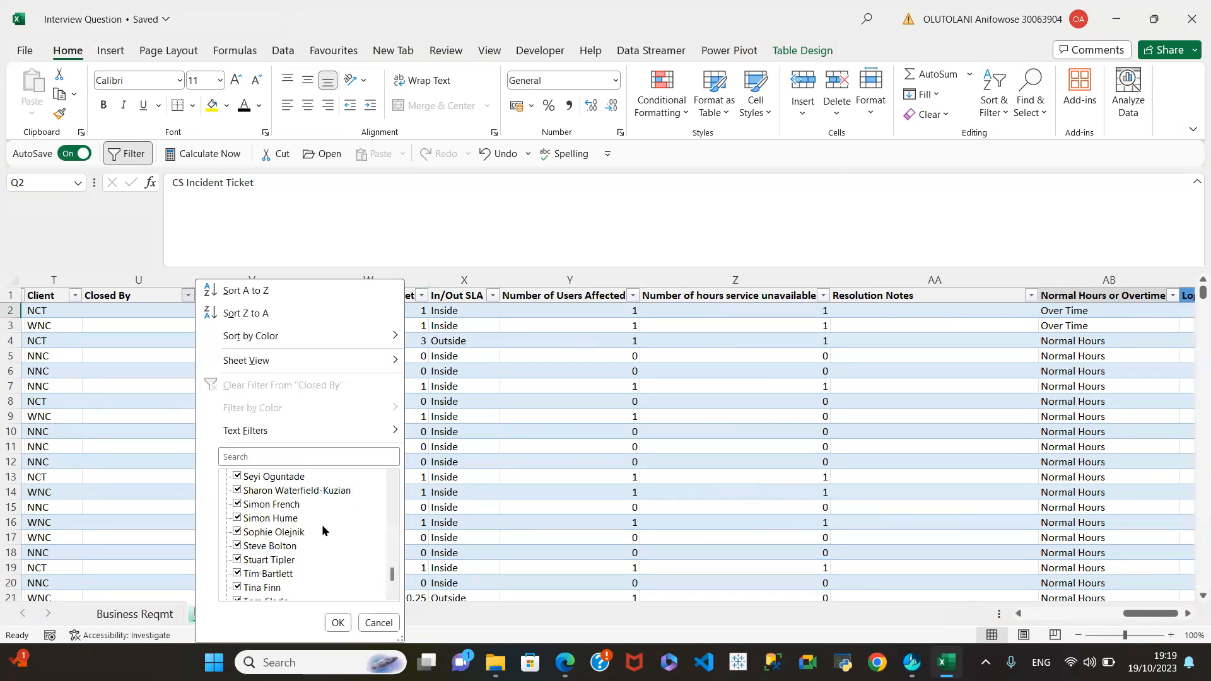
click(379, 624)
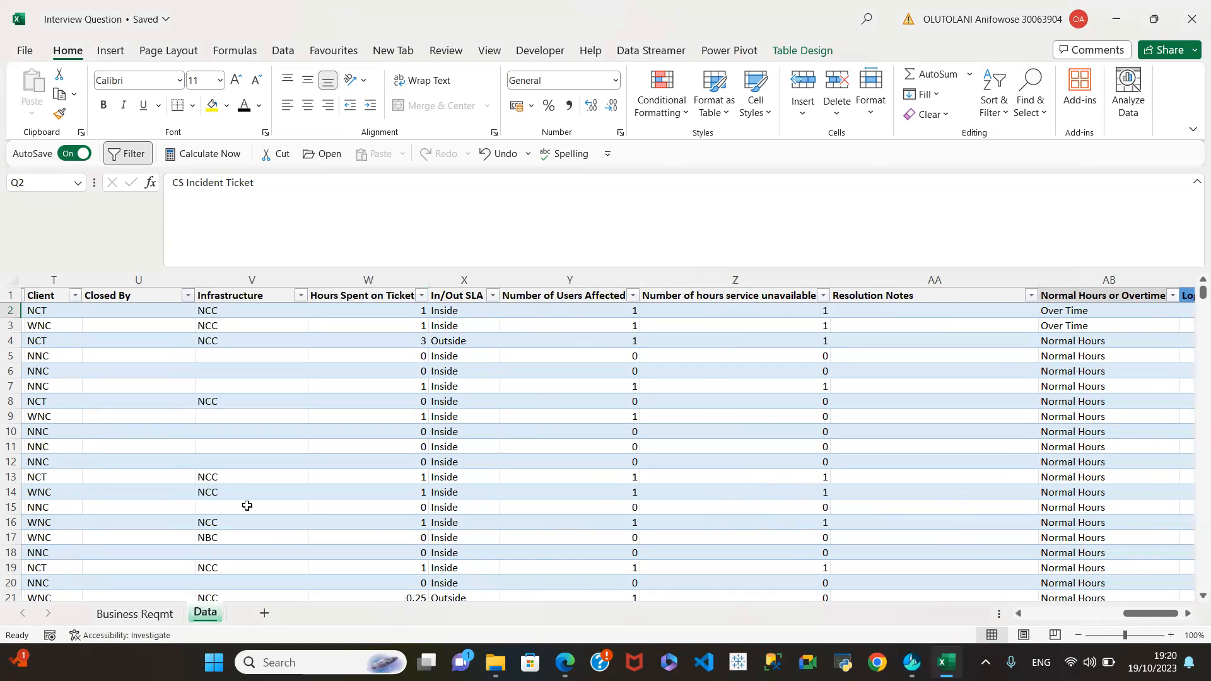
Step: Check the values listed in the Infrastructure and Hours Spent on Ticket column filters without applying either one
click(301, 295)
scroll(418, 516, down, 2)
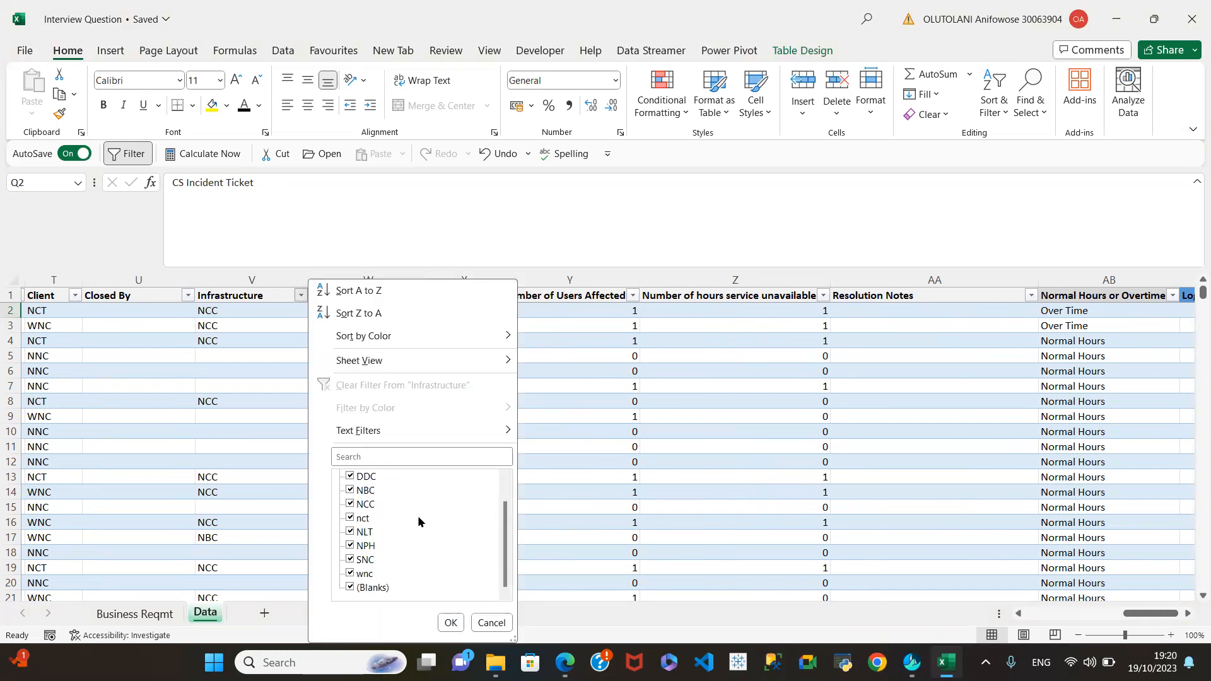
click(490, 623)
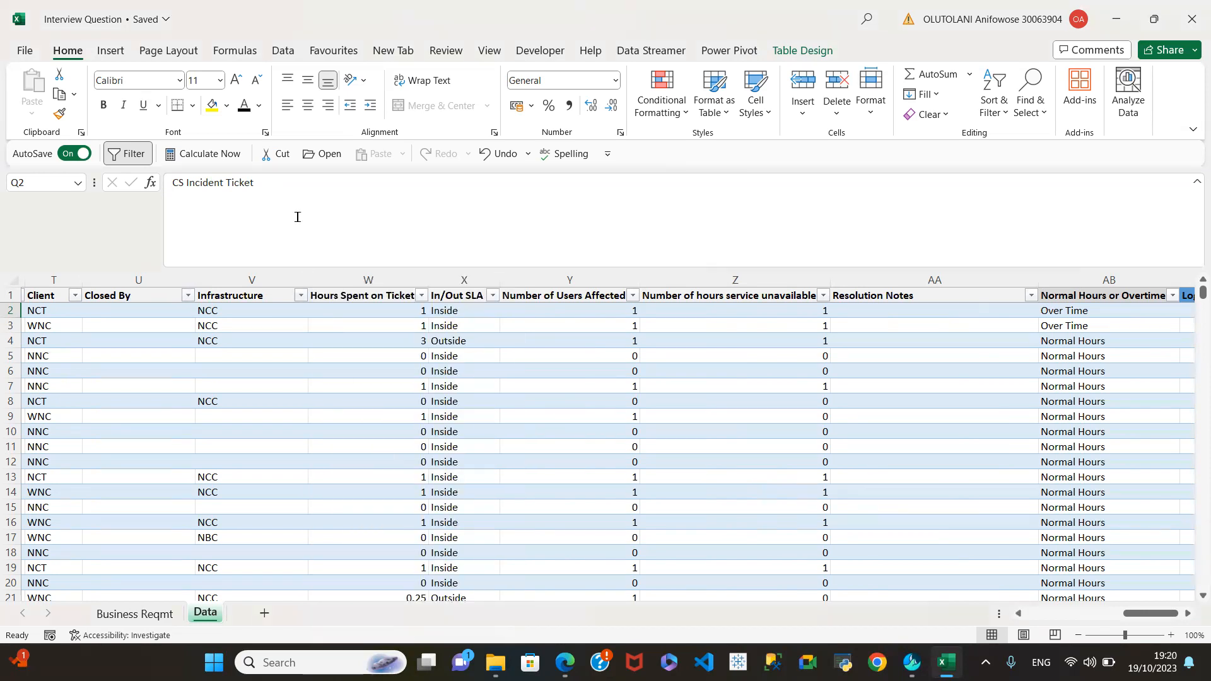
click(421, 296)
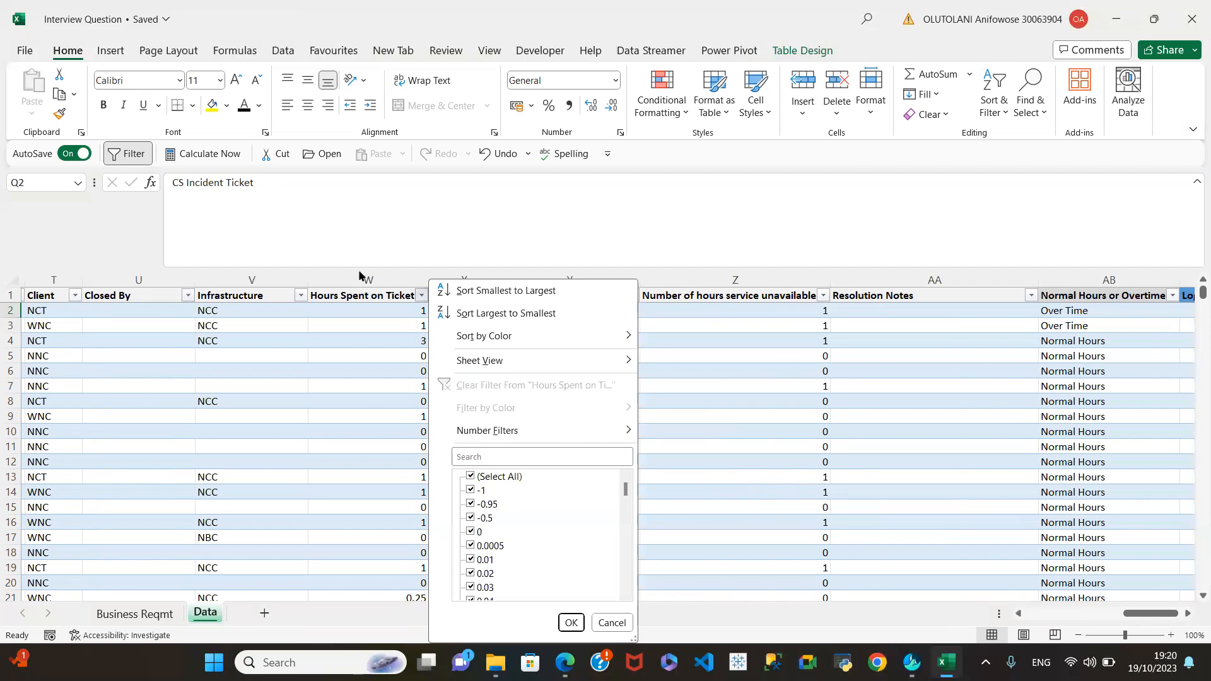
click(610, 626)
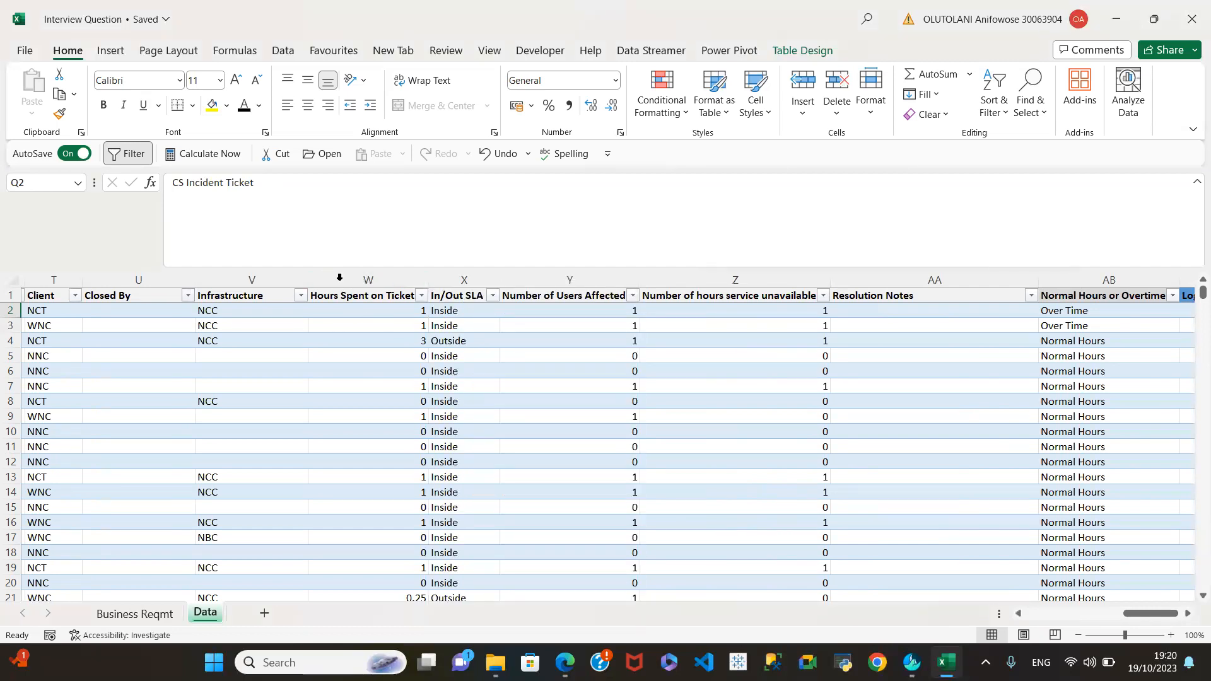
Step: Select the Hours Spent on Ticket column and reread the analysis brief on the Business Reqmt sheet, returning to the Data sheet
click(350, 279)
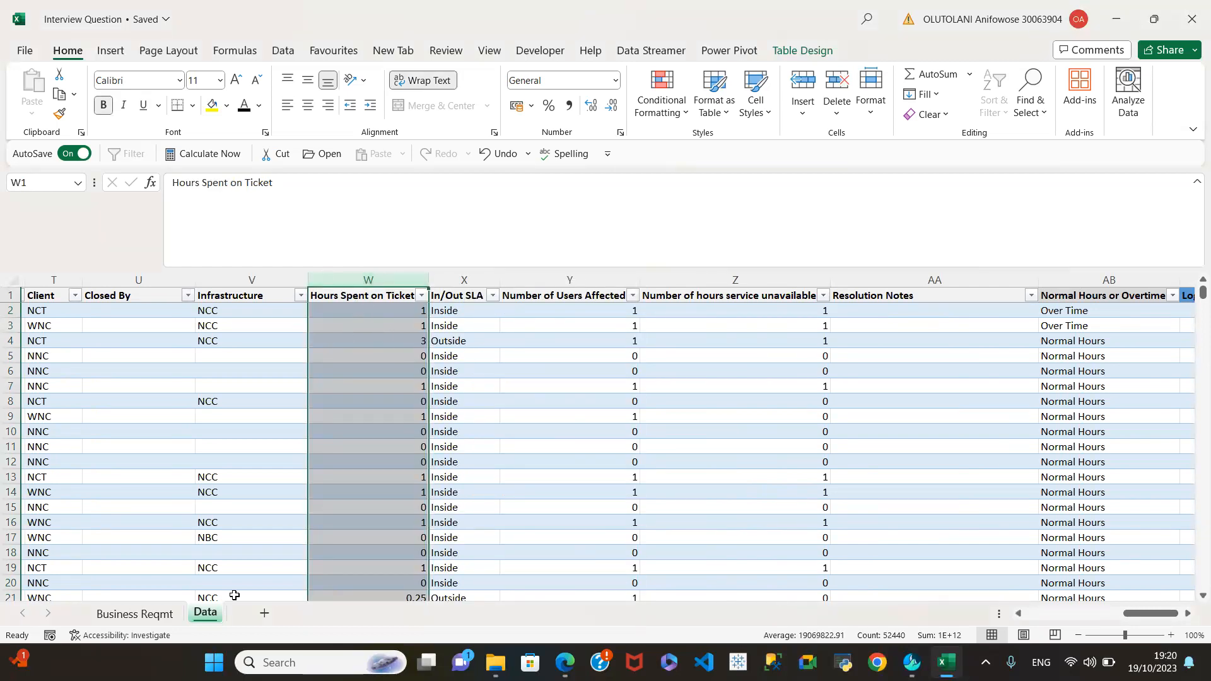
click(127, 617)
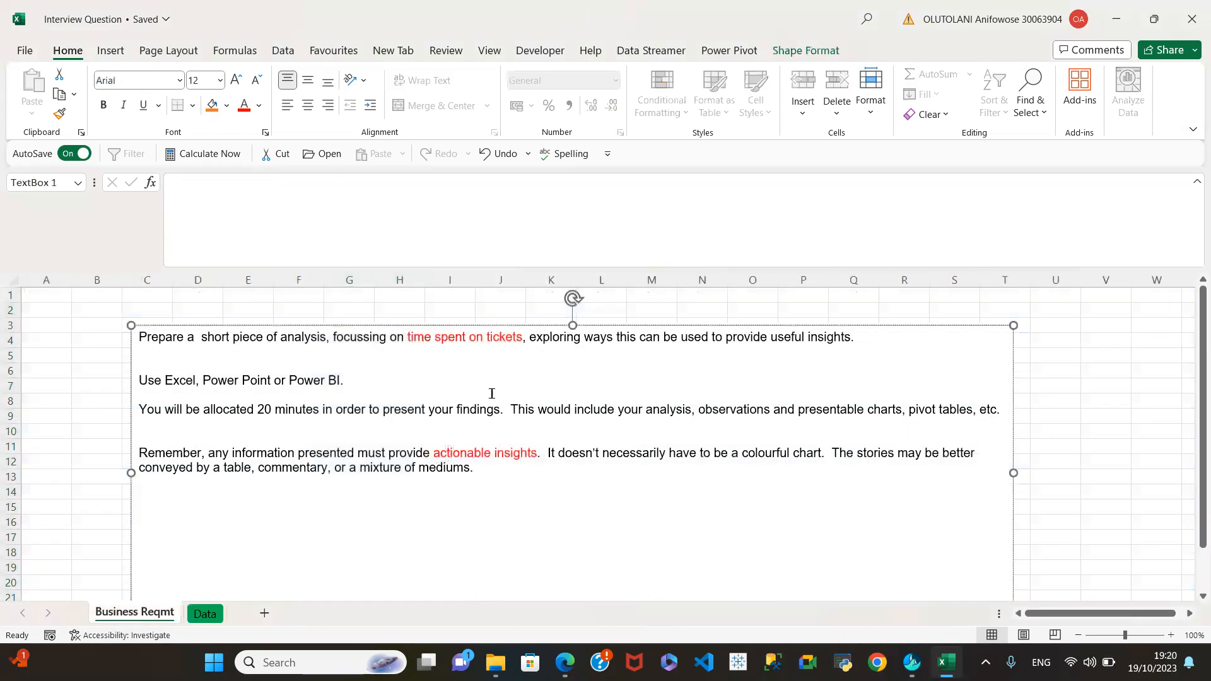
click(205, 615)
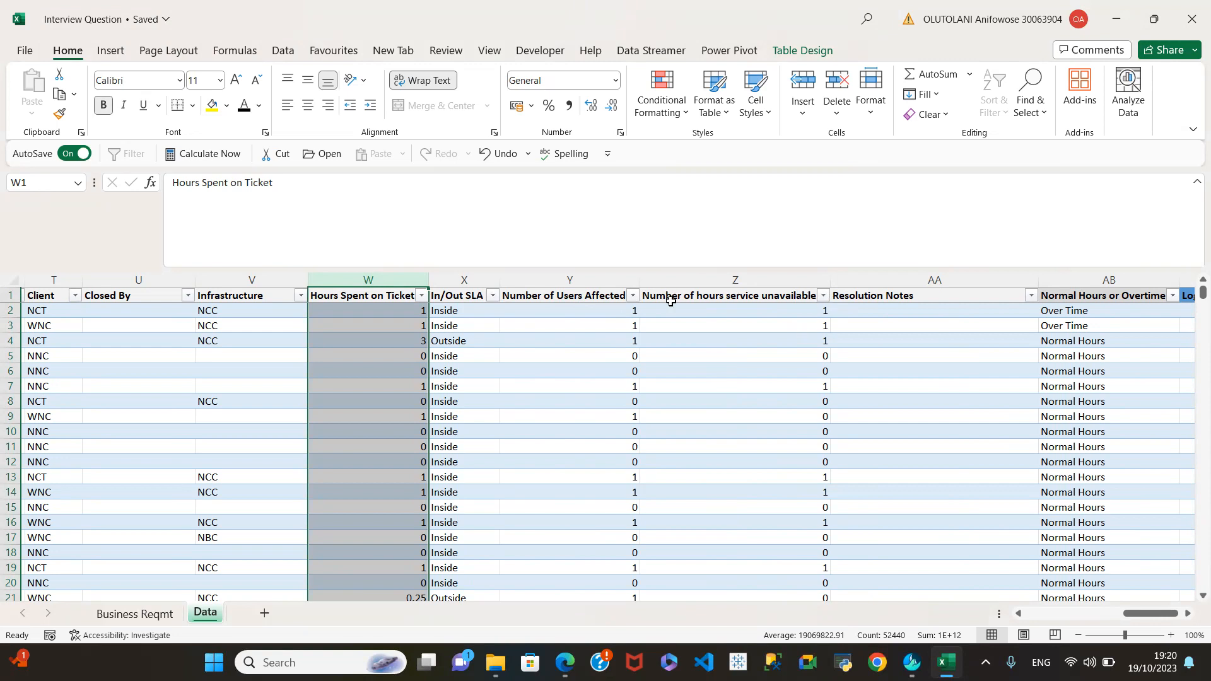
Step: Browse the Number of Users Affected filter values, and compare the Number of hours service unavailable column with Hours Spent on Ticket
click(633, 296)
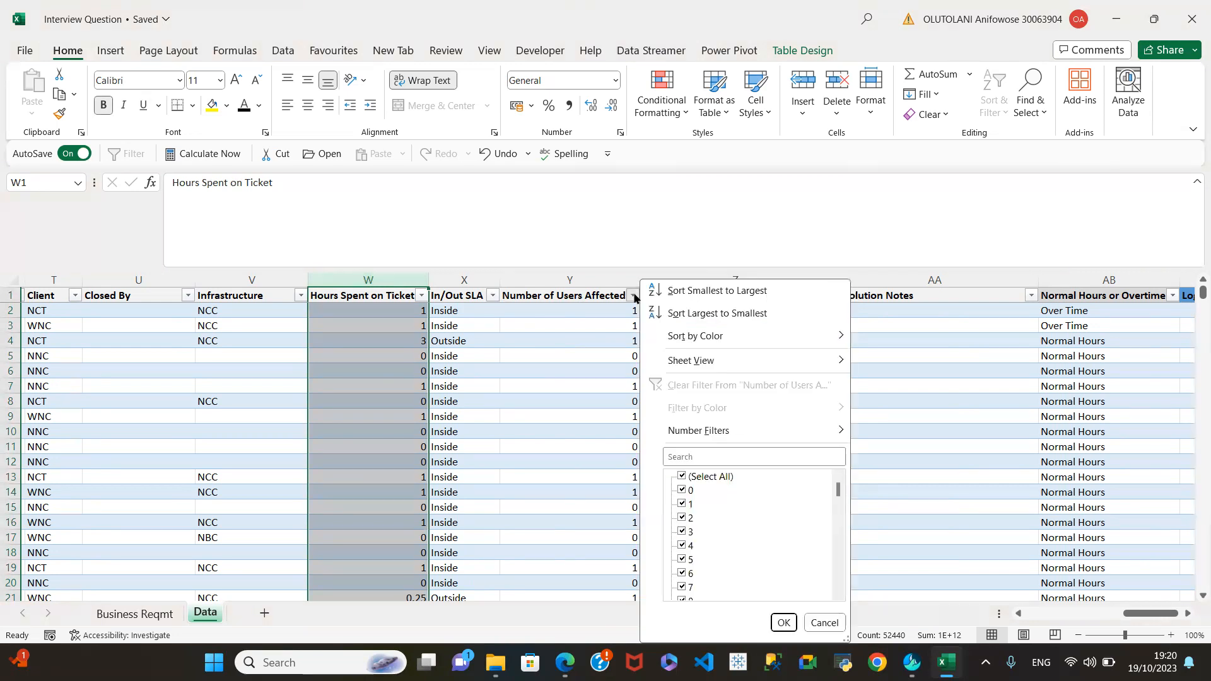
scroll(730, 498, down, 10)
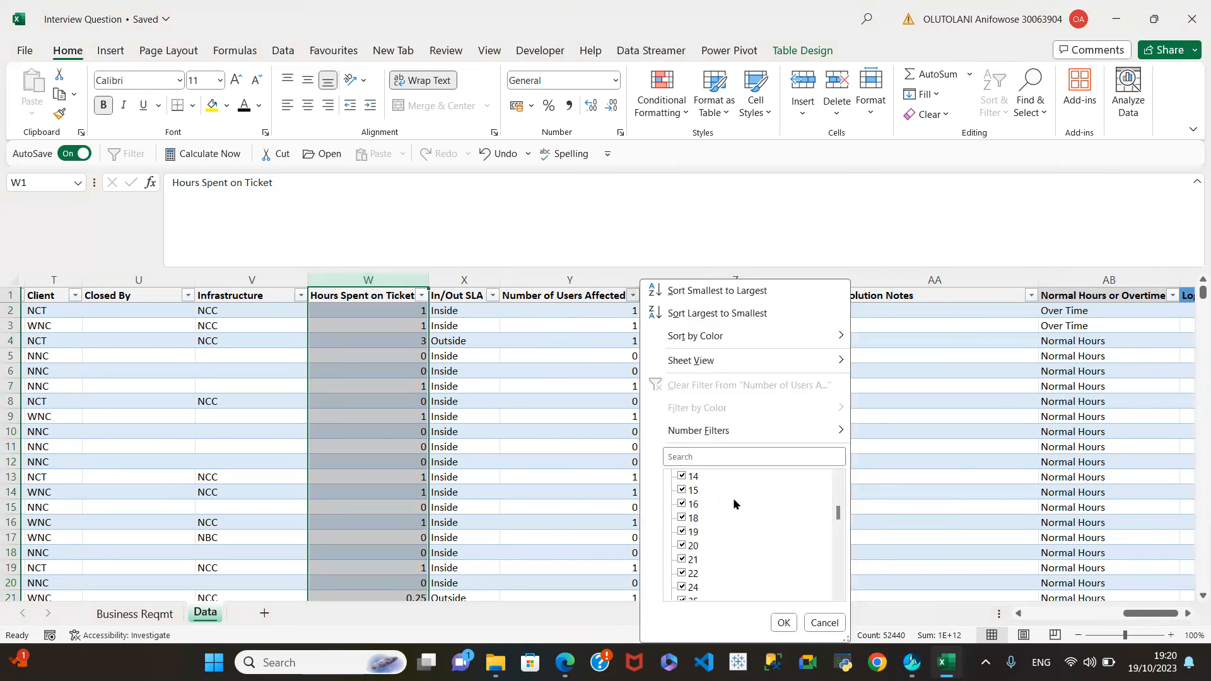
click(824, 624)
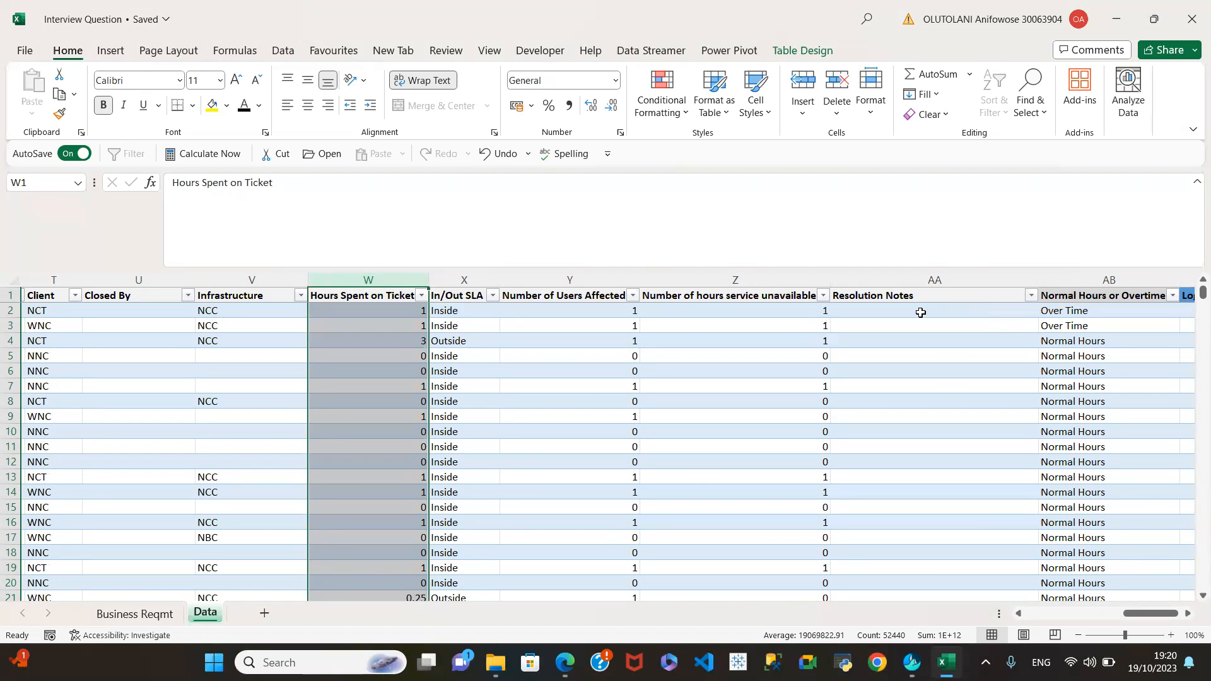
click(751, 279)
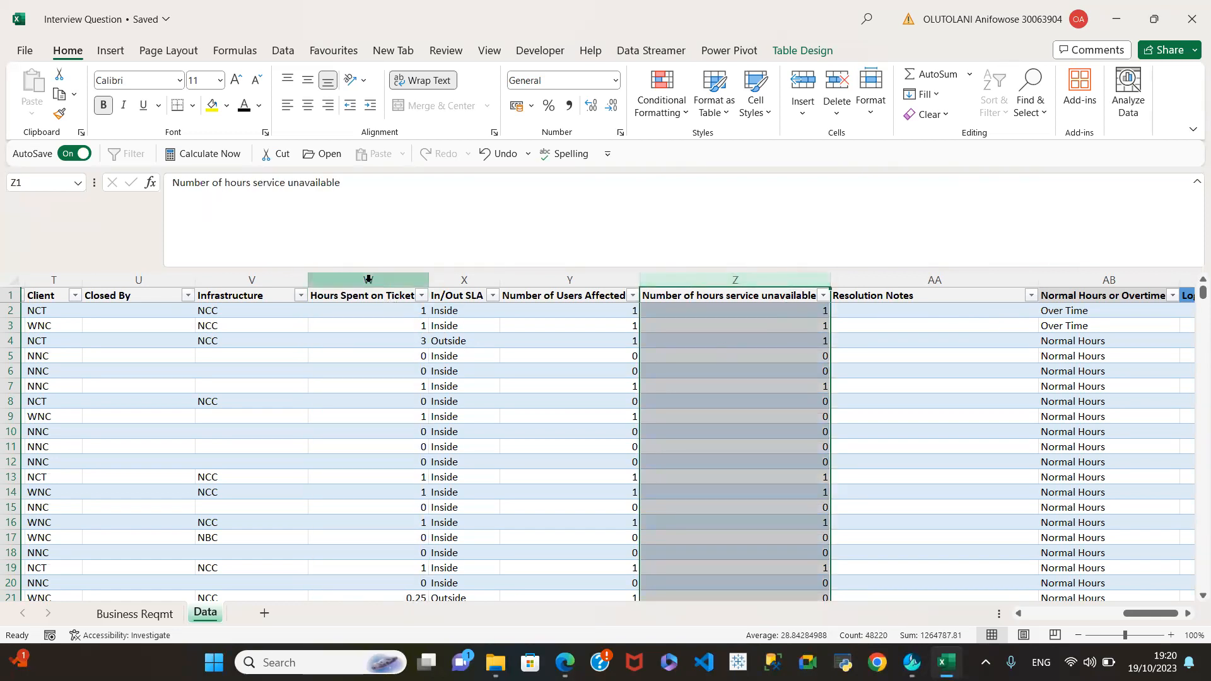
click(368, 278)
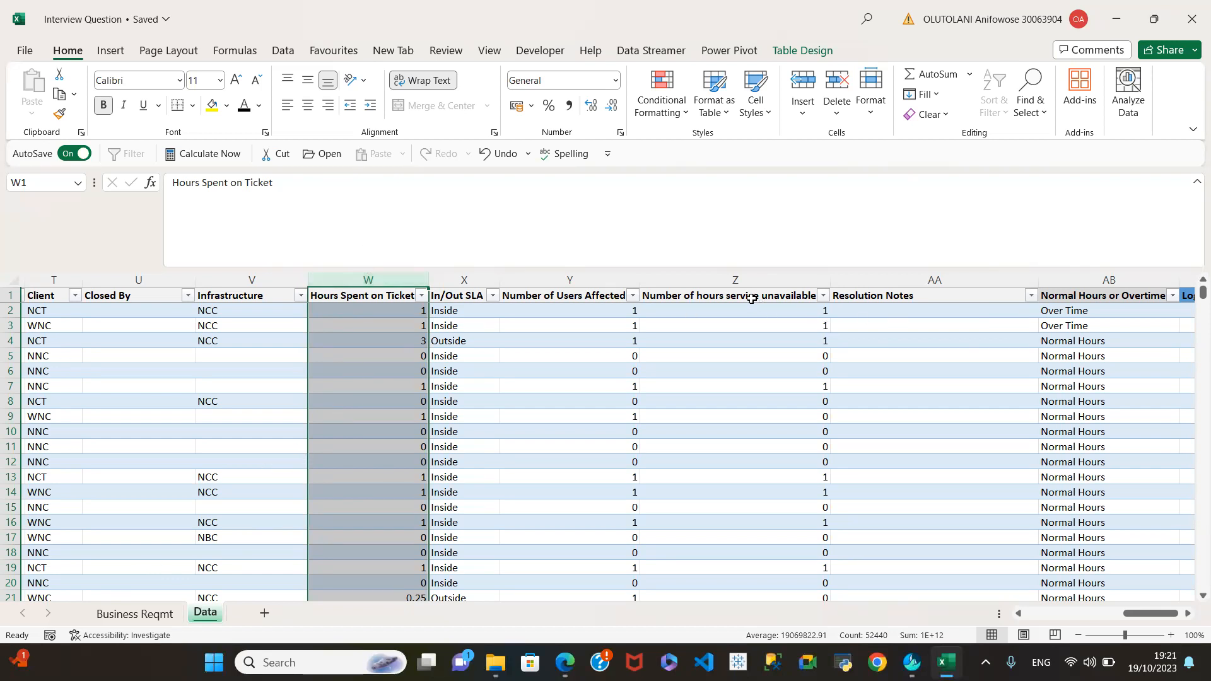
Step: Skim the entries listed in the Resolution Notes column filter, leaving the filter unapplied
click(1031, 295)
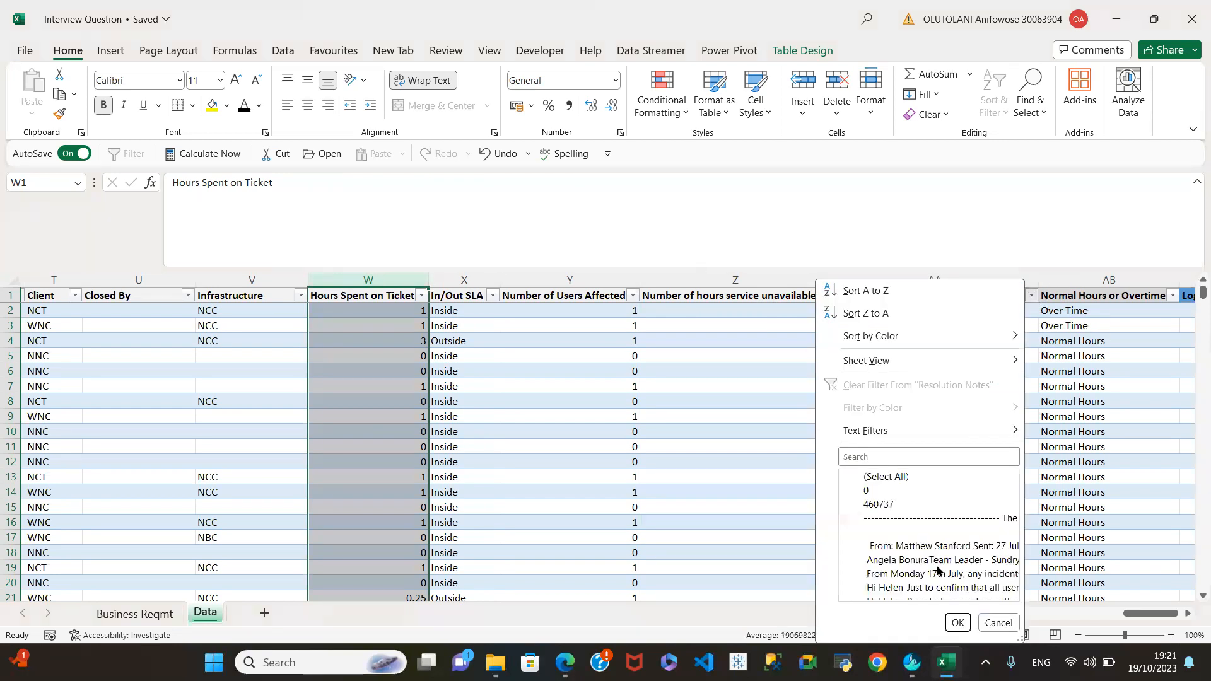
scroll(939, 553, down, 5)
scroll(928, 552, up, 3)
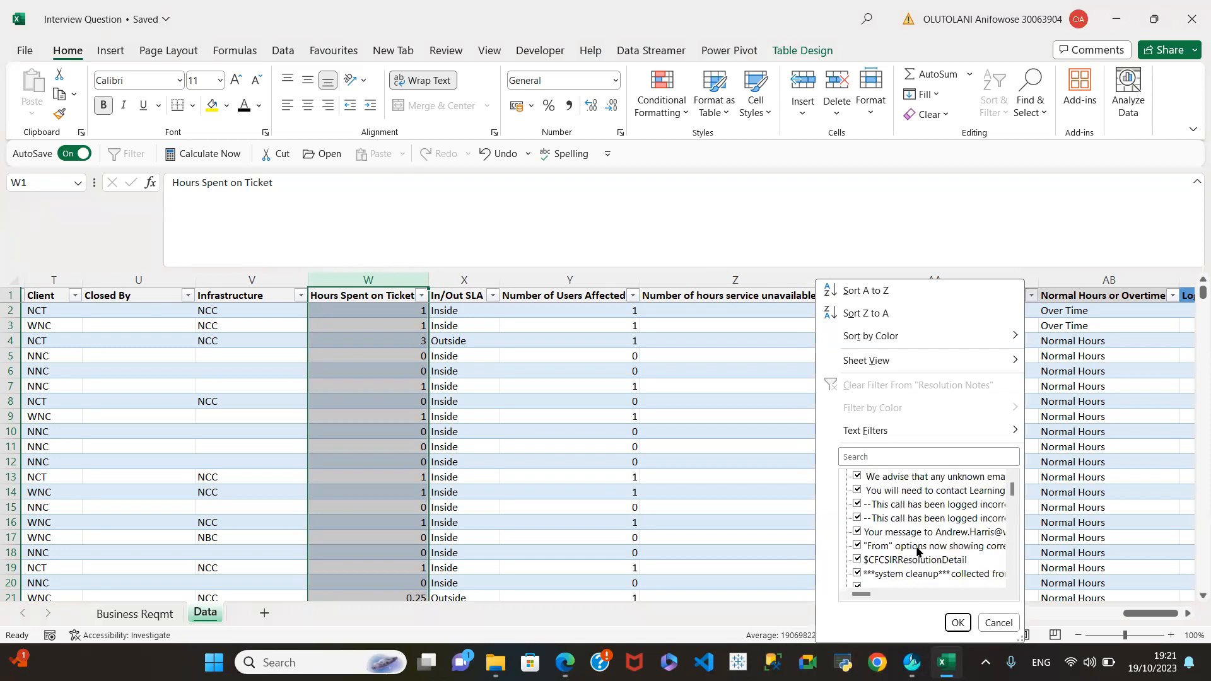
click(999, 622)
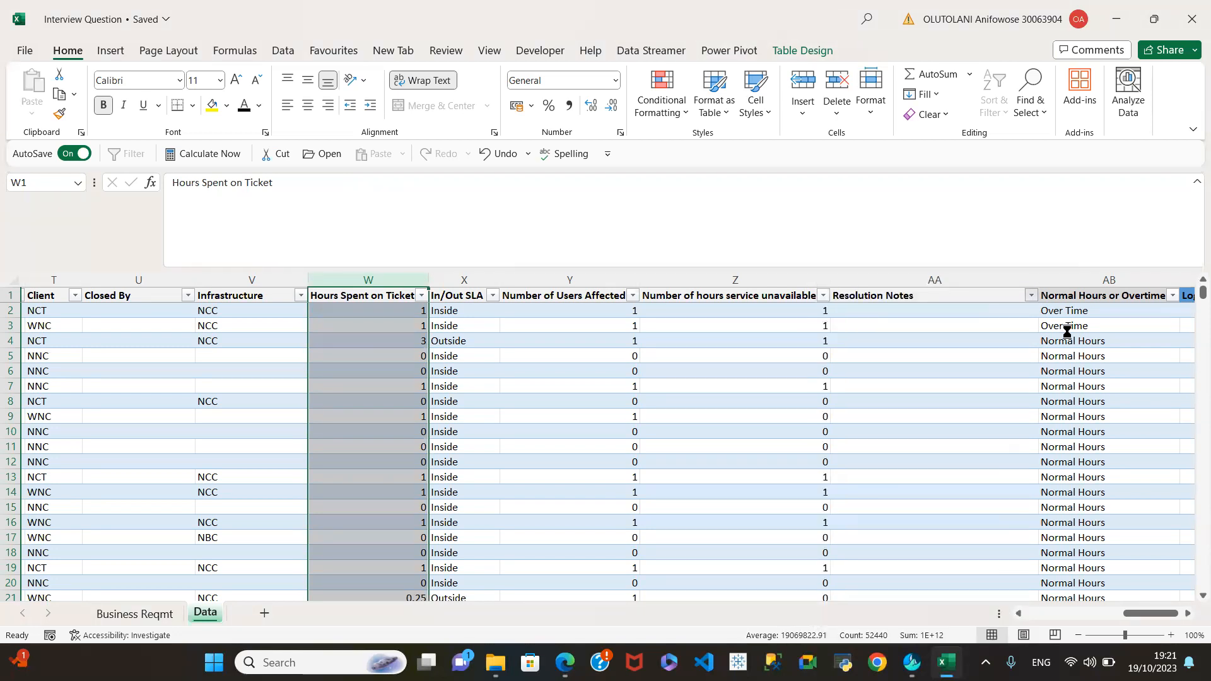
Step: Check the values listed in the Normal Hours or Overtime and Logged Week column filters without applying either one
drag(1146, 613, 1151, 613)
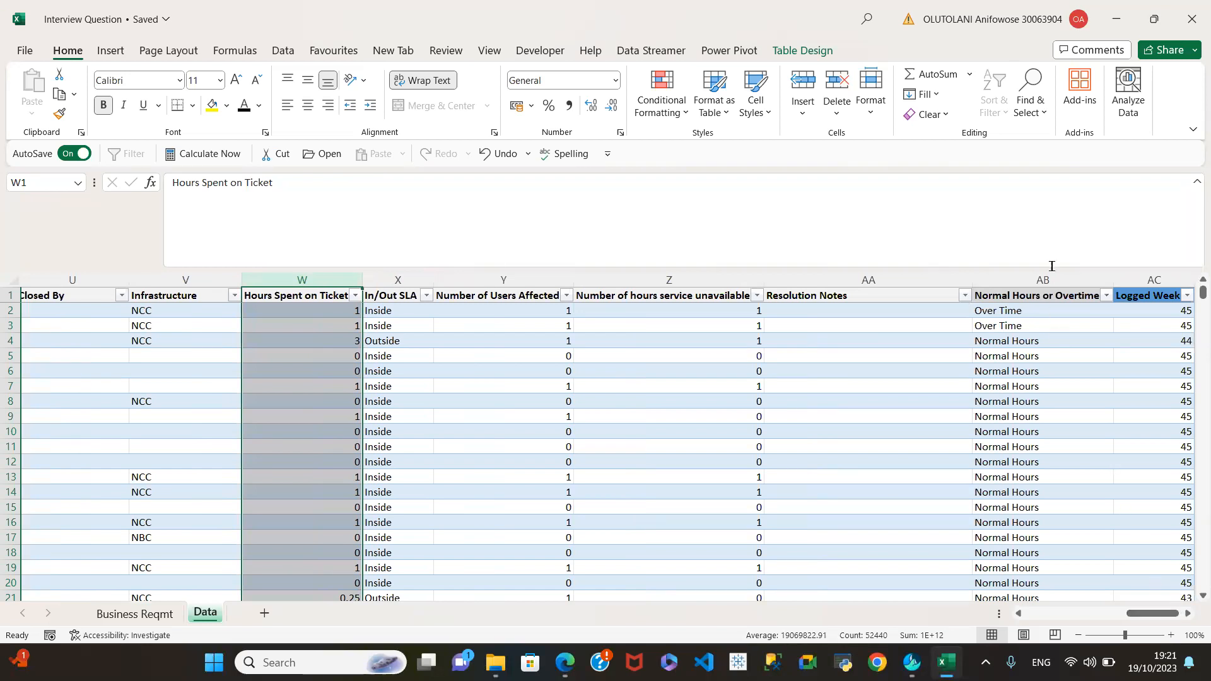
click(1105, 297)
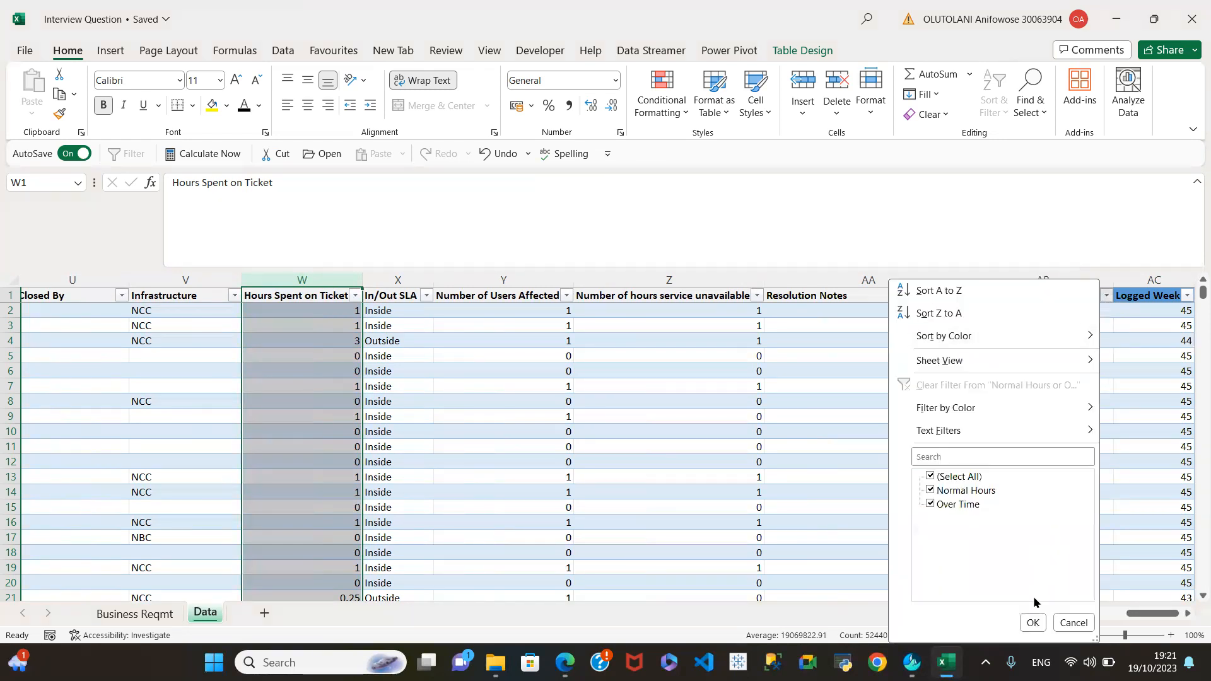
click(1073, 624)
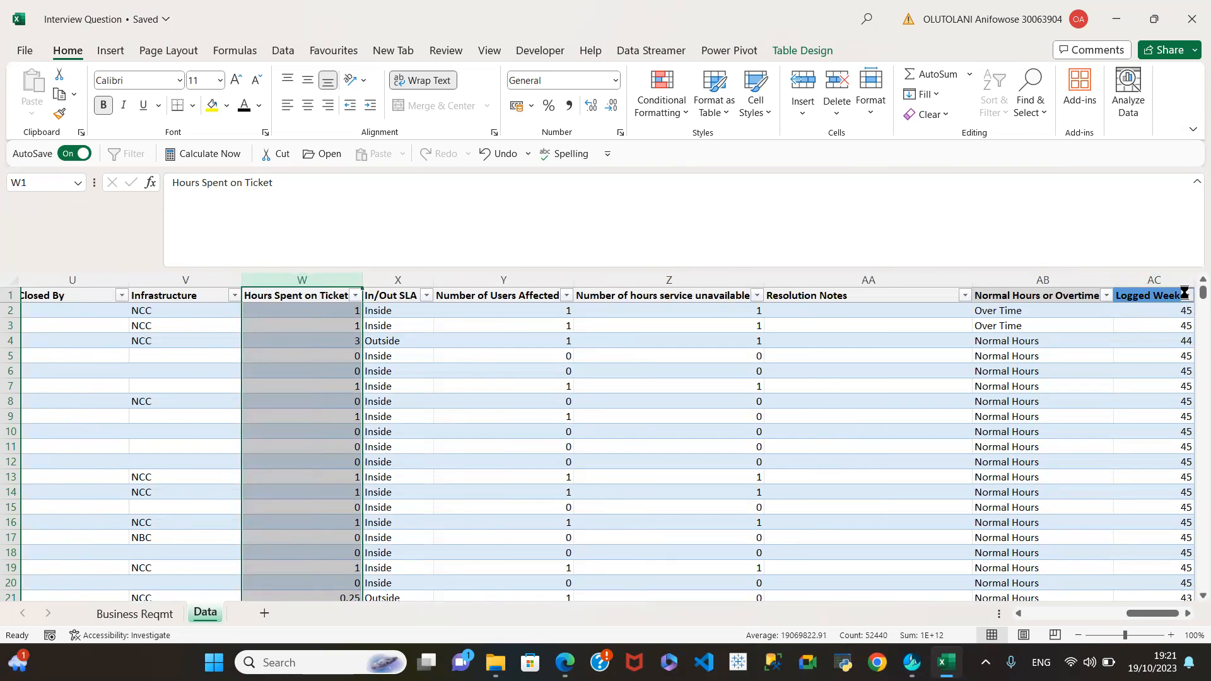
click(1187, 298)
scroll(1108, 519, down, 4)
scroll(1108, 519, down, 11)
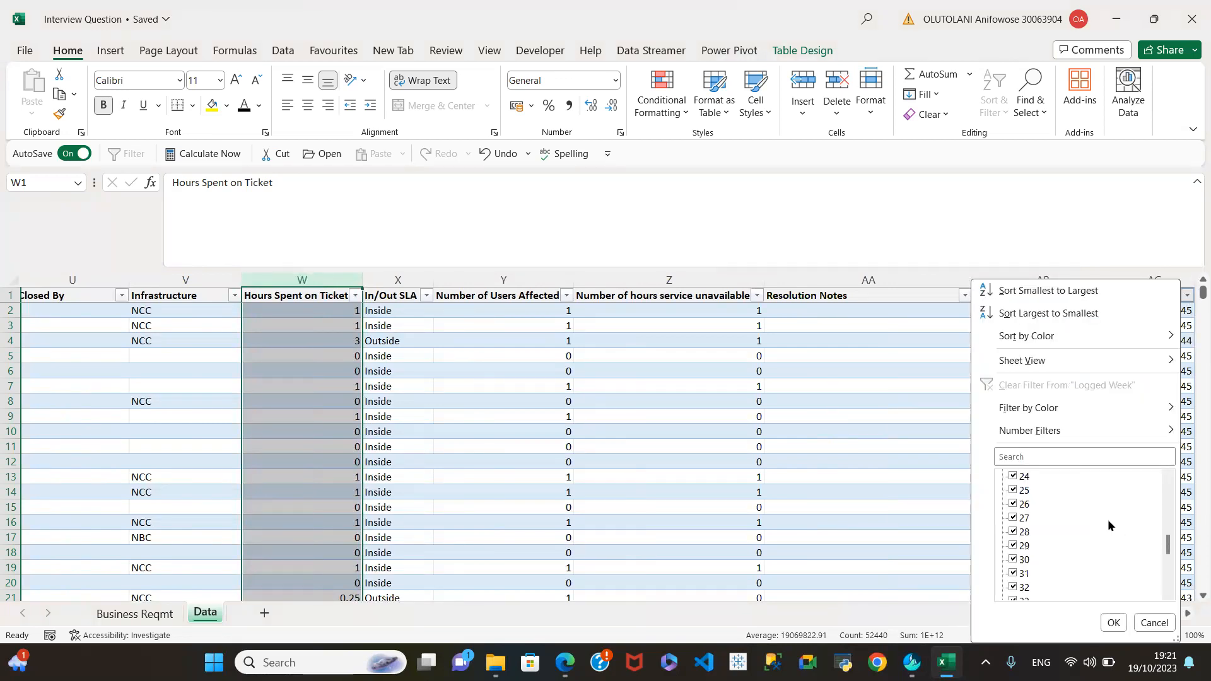
click(1146, 624)
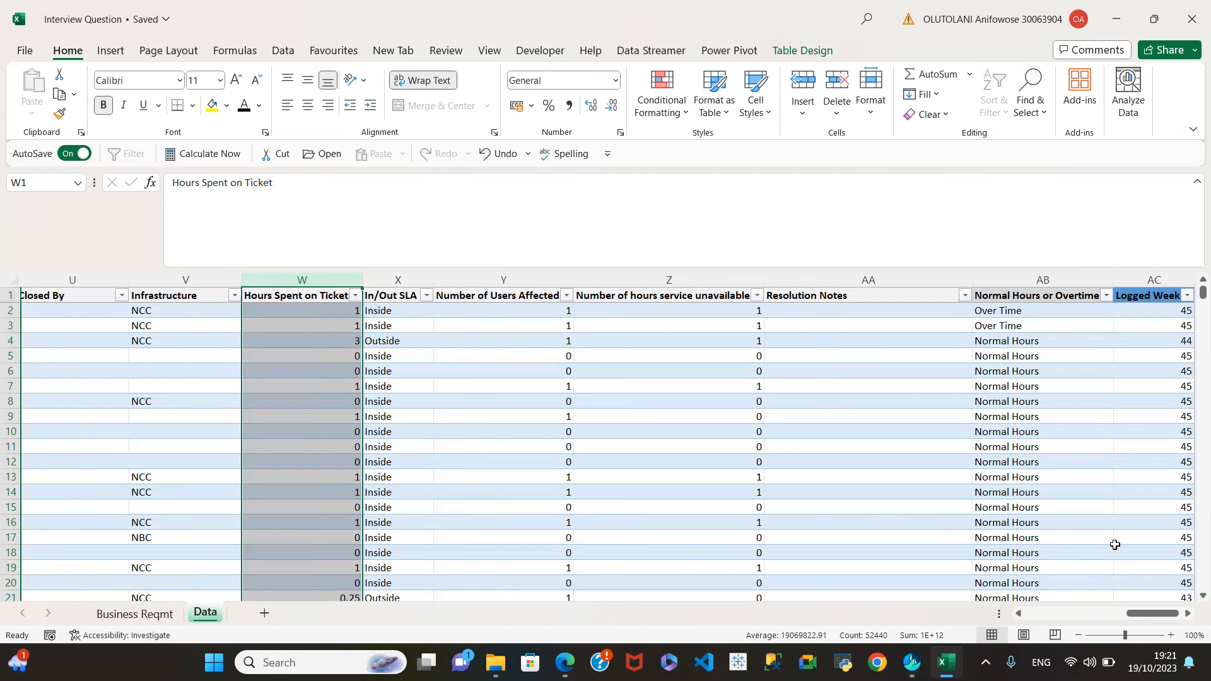
Step: Return to the ID column and look down through the ticket records to gauge the extent of the data
drag(1147, 614, 957, 627)
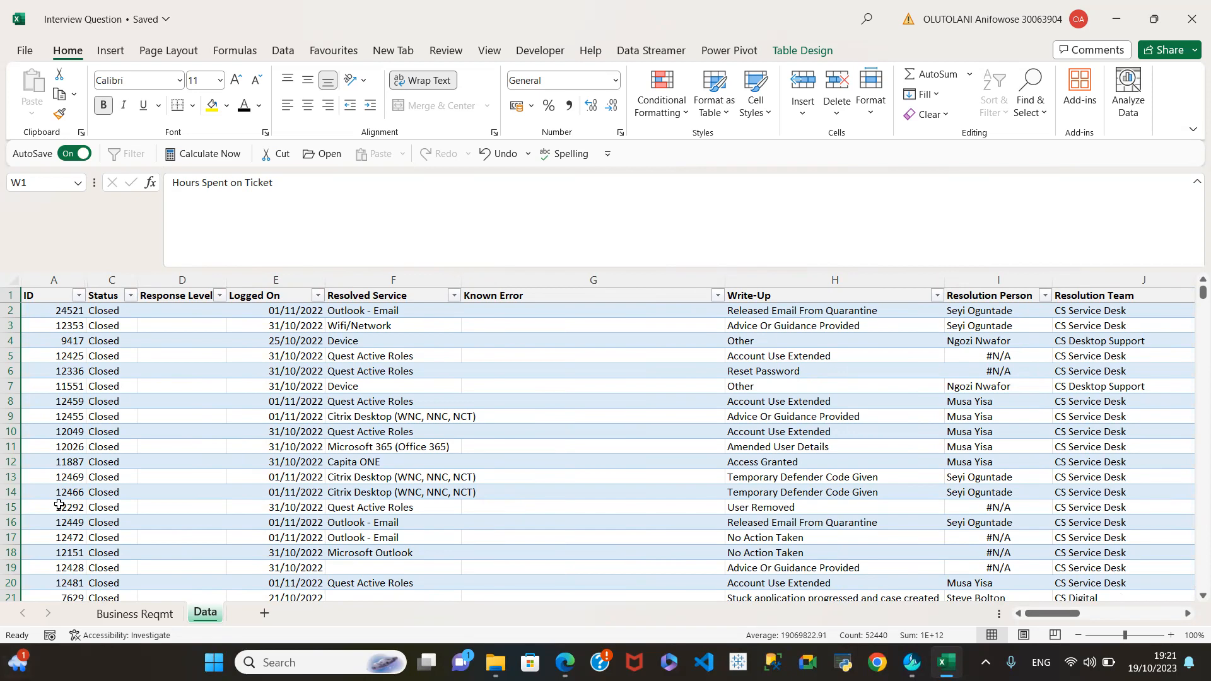
scroll(60, 505, down, 3)
scroll(61, 505, down, 18)
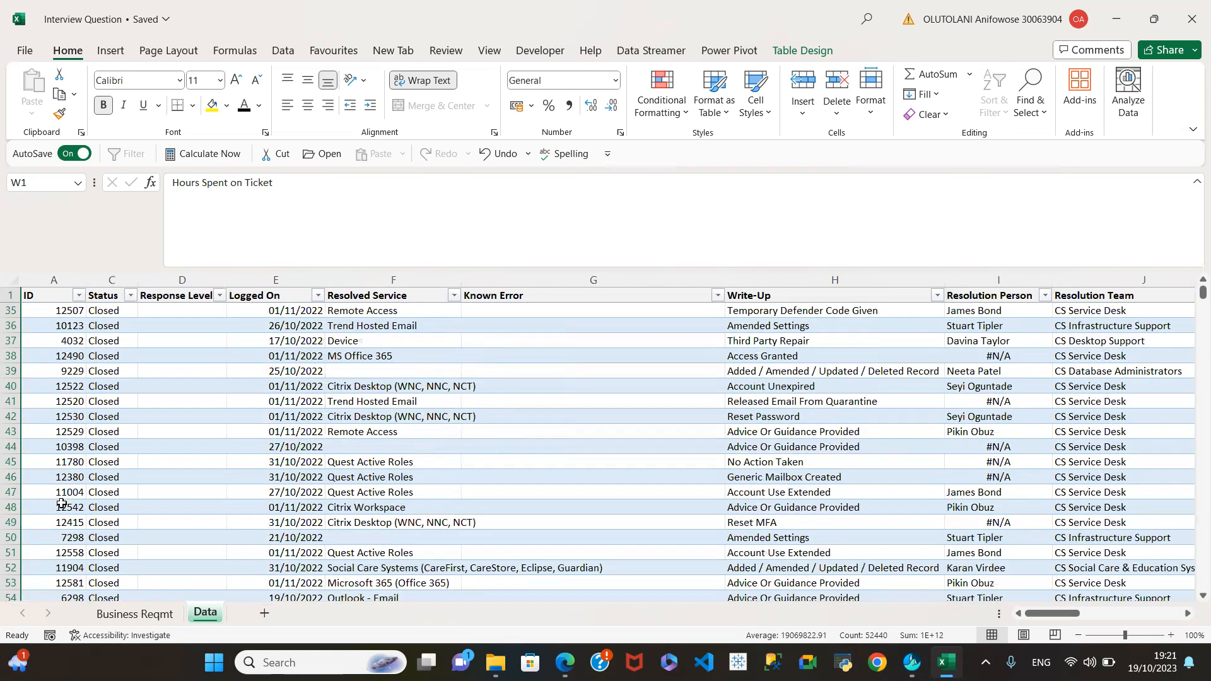
scroll(59, 504, down, 18)
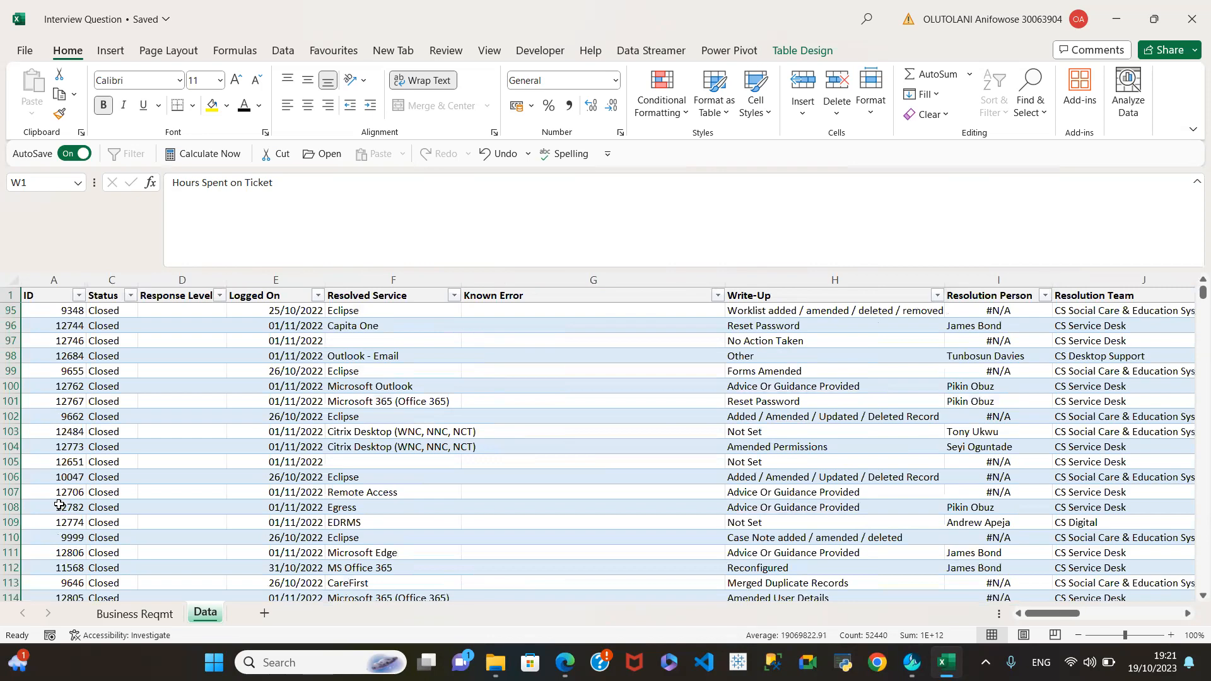
scroll(56, 508, down, 20)
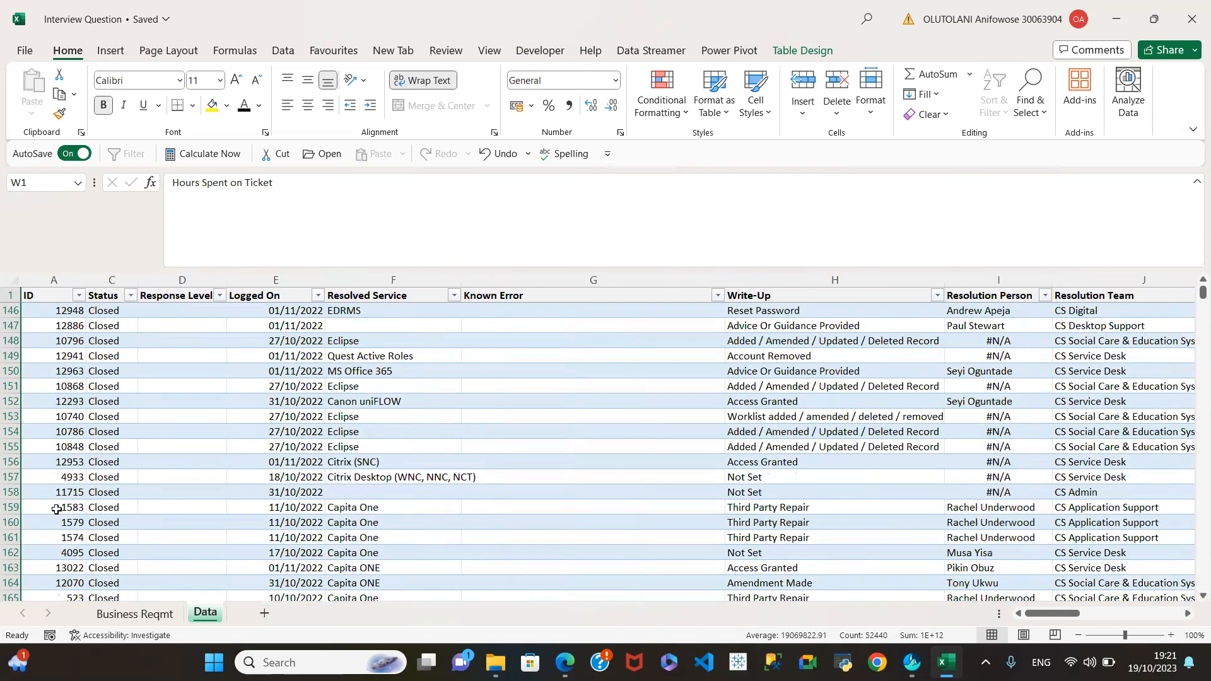
scroll(56, 508, down, 17)
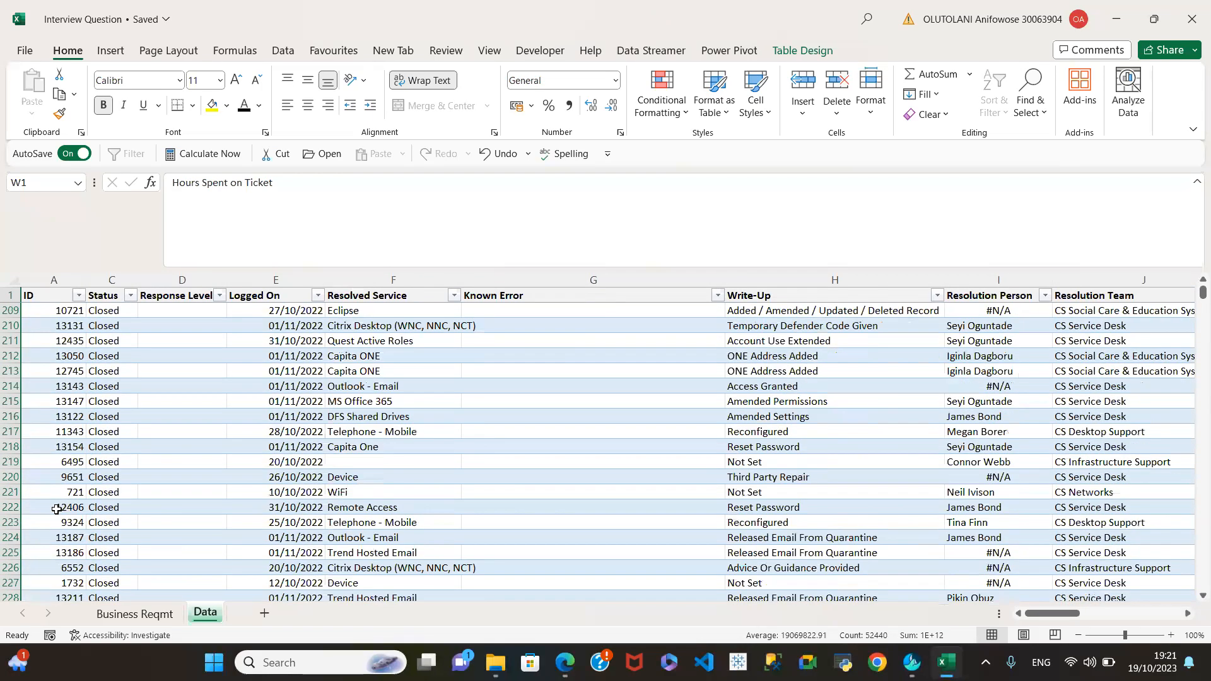
scroll(55, 513, down, 20)
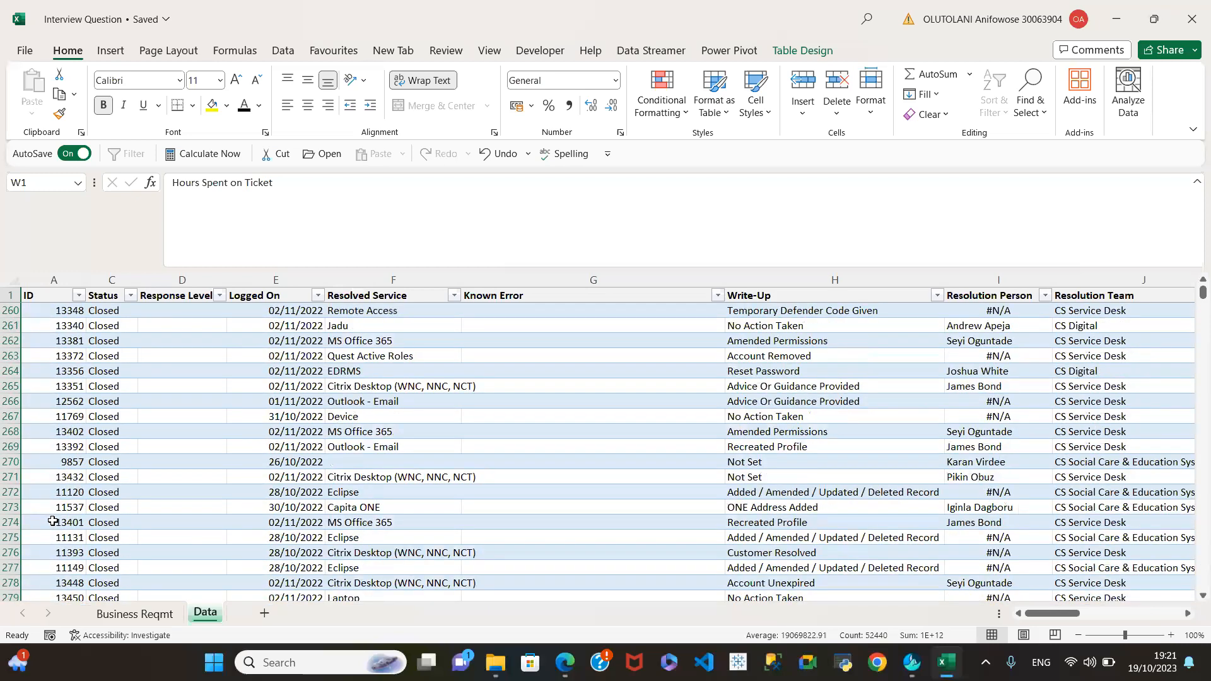
scroll(53, 527, down, 20)
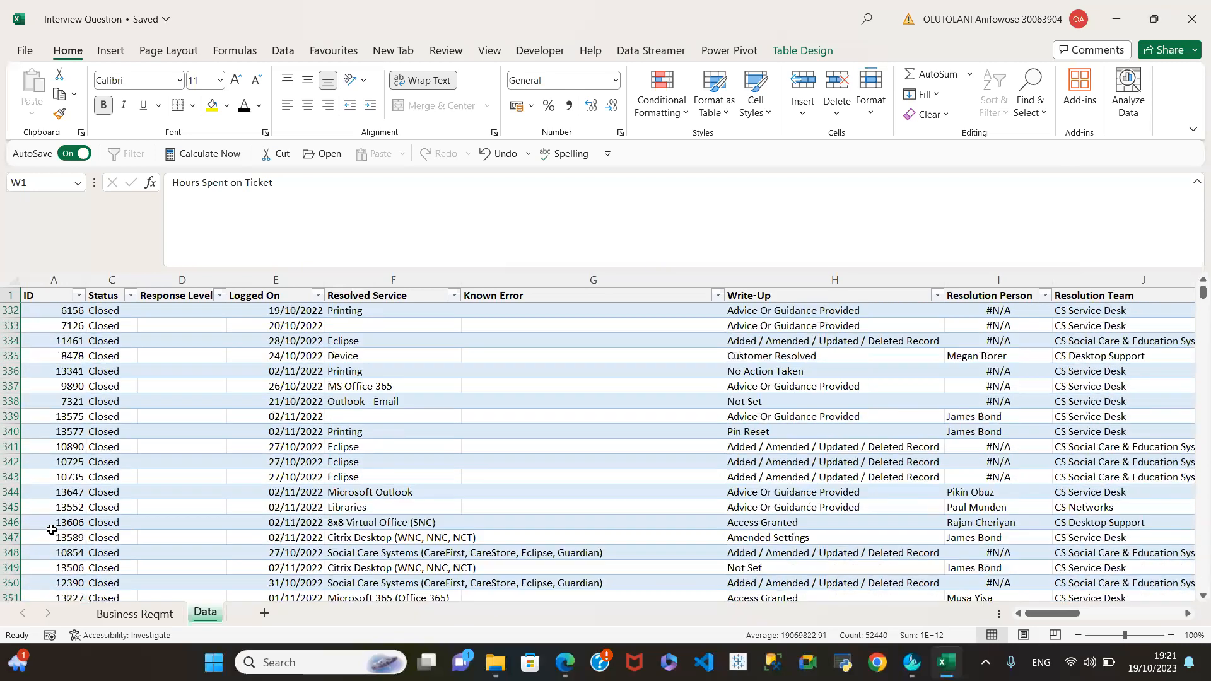
scroll(52, 529, down, 9)
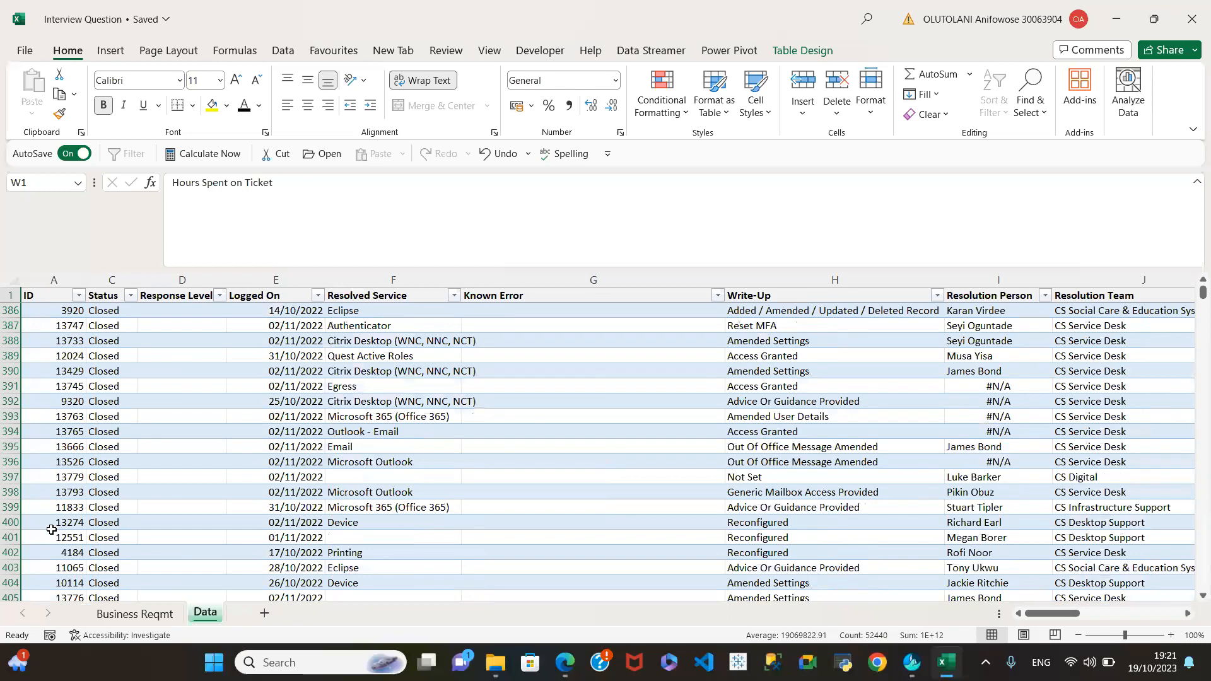
Step: Look further down the ticket records to gauge the volume of data, and return to the first row
scroll(52, 529, down, 13)
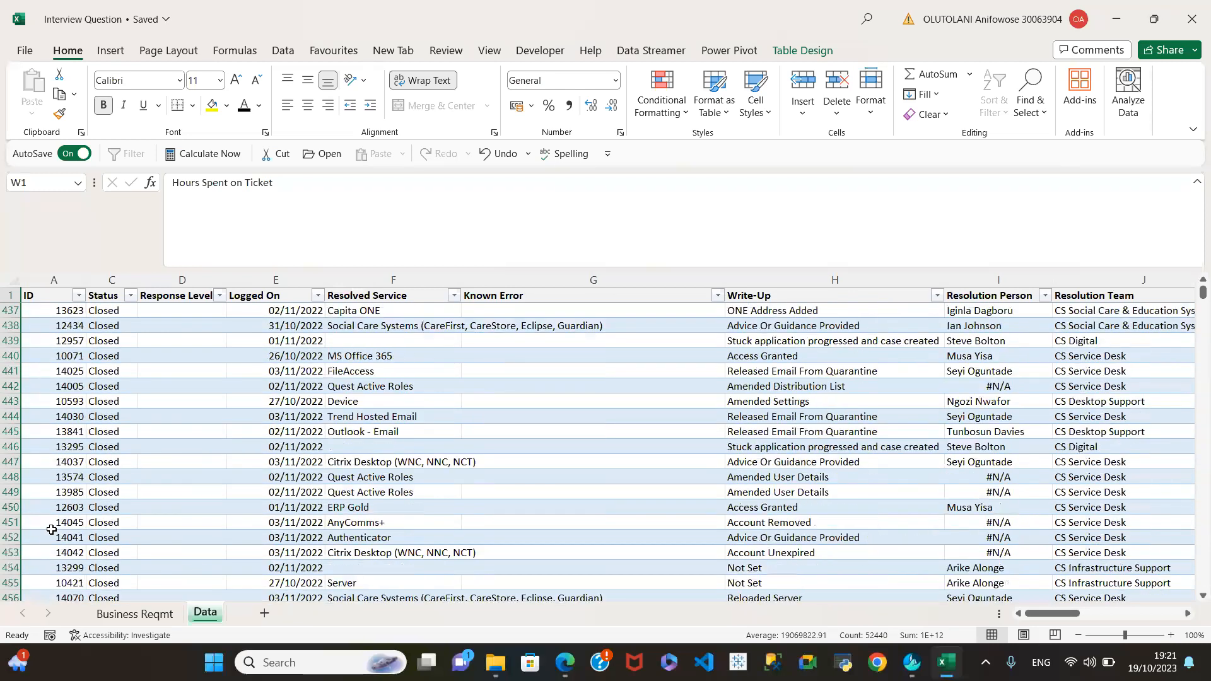
scroll(52, 530, down, 19)
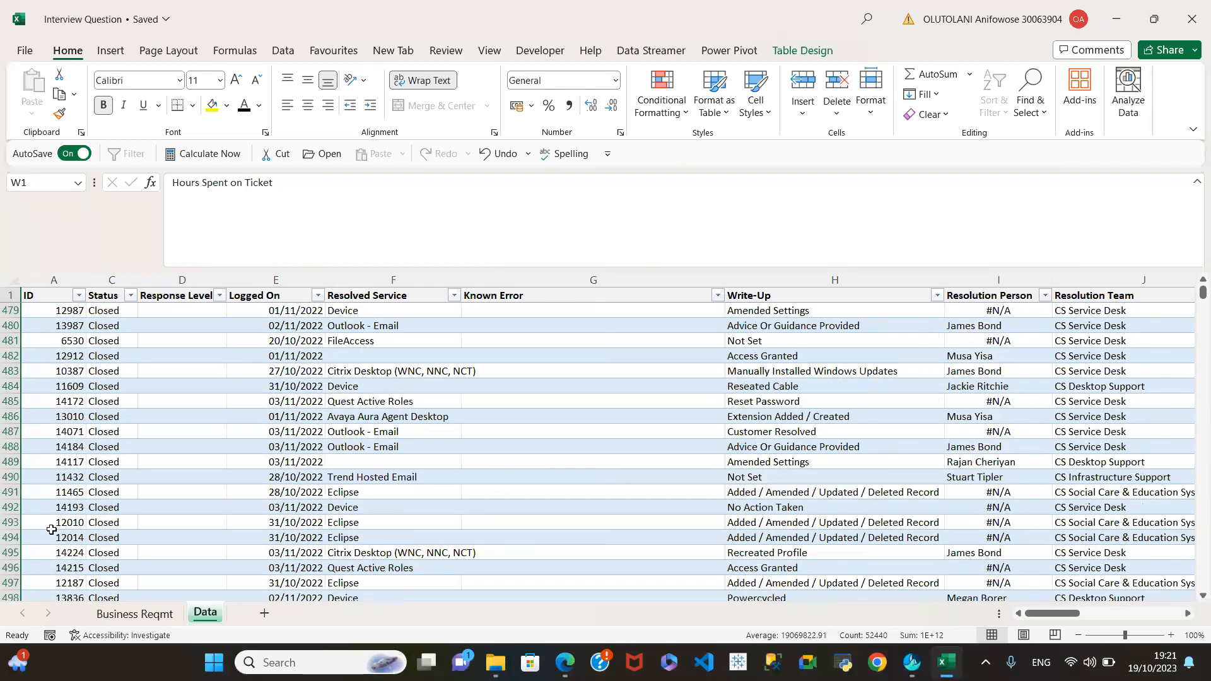
scroll(52, 530, down, 17)
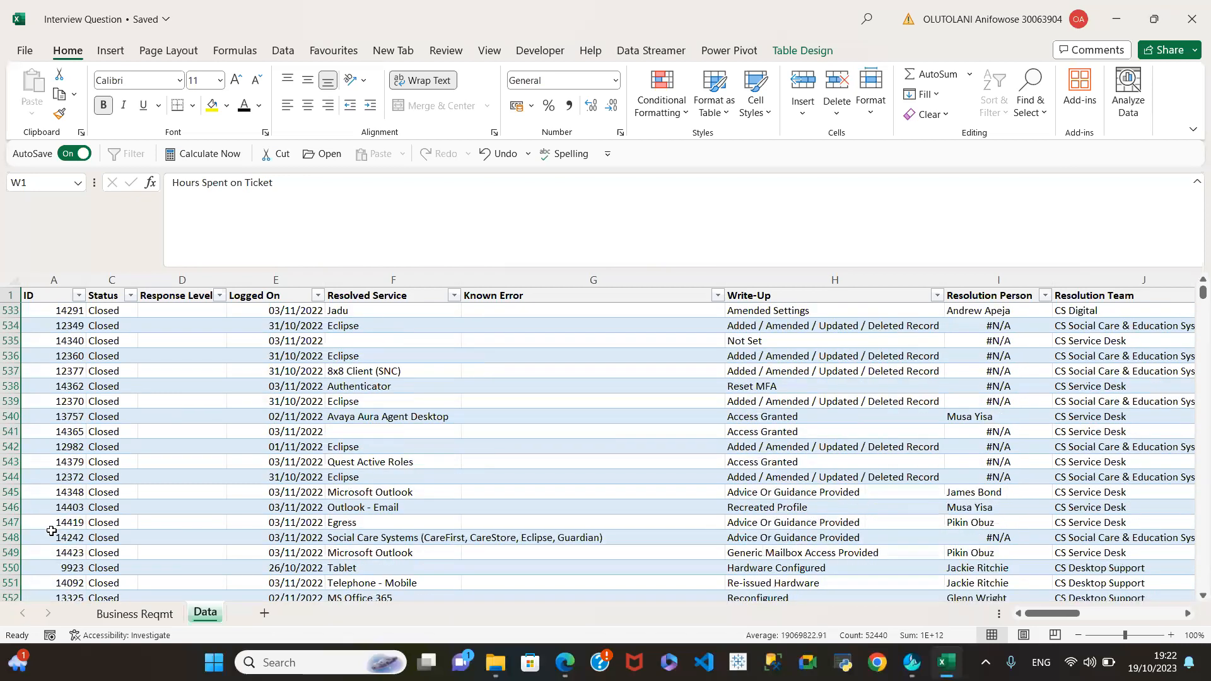
scroll(52, 531, down, 18)
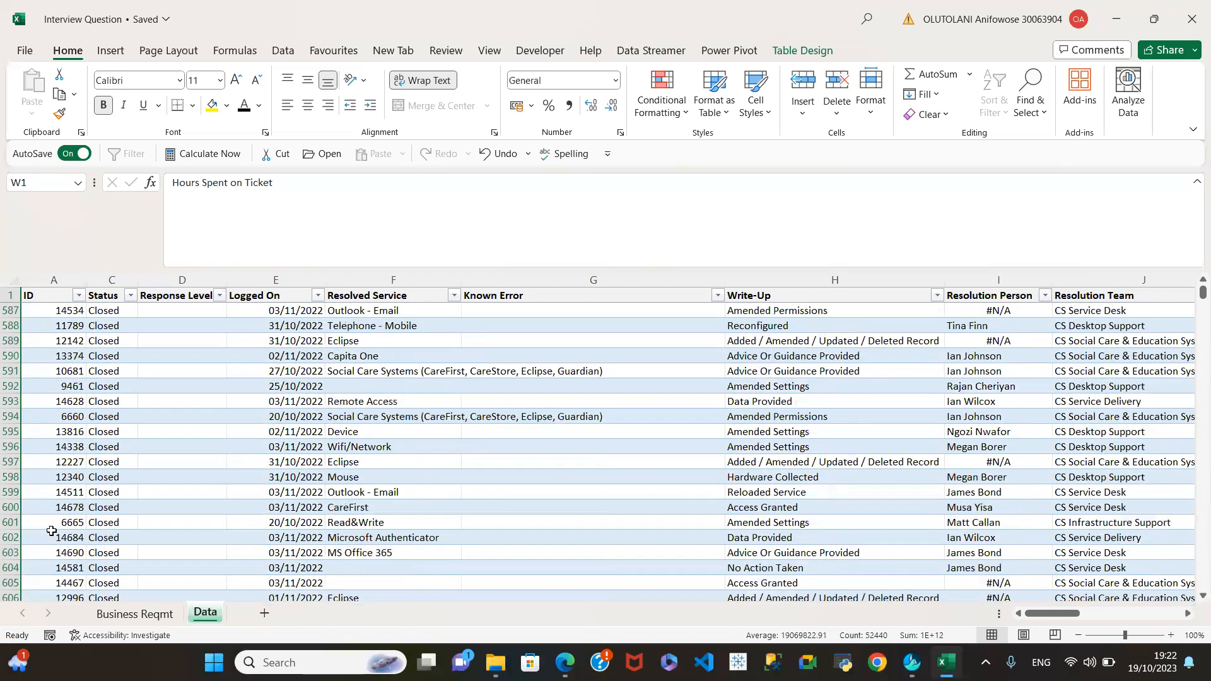
scroll(51, 531, down, 8)
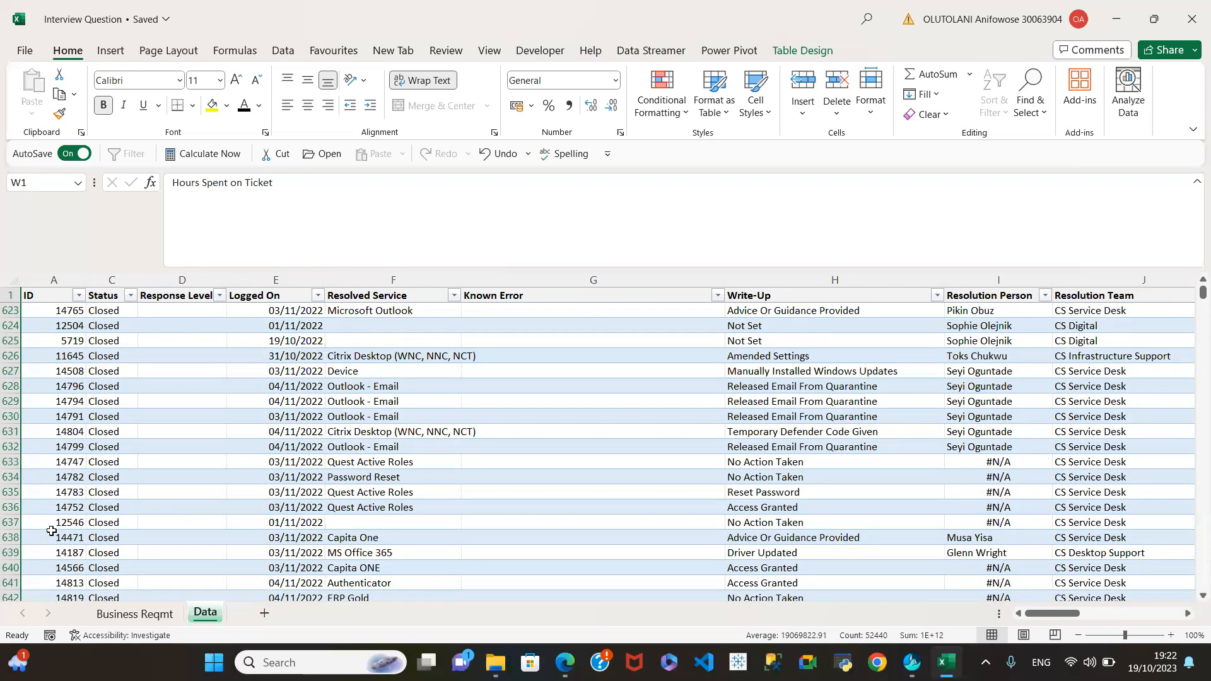
scroll(52, 531, up, 4)
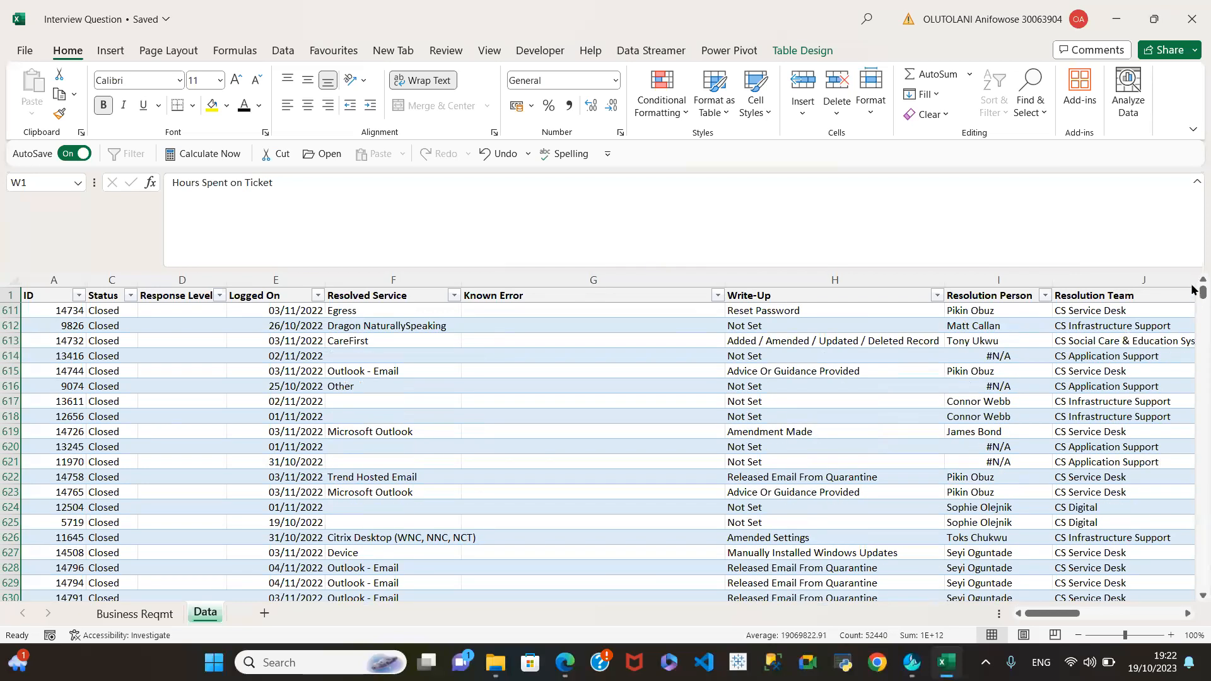
drag(1202, 289, 1192, 252)
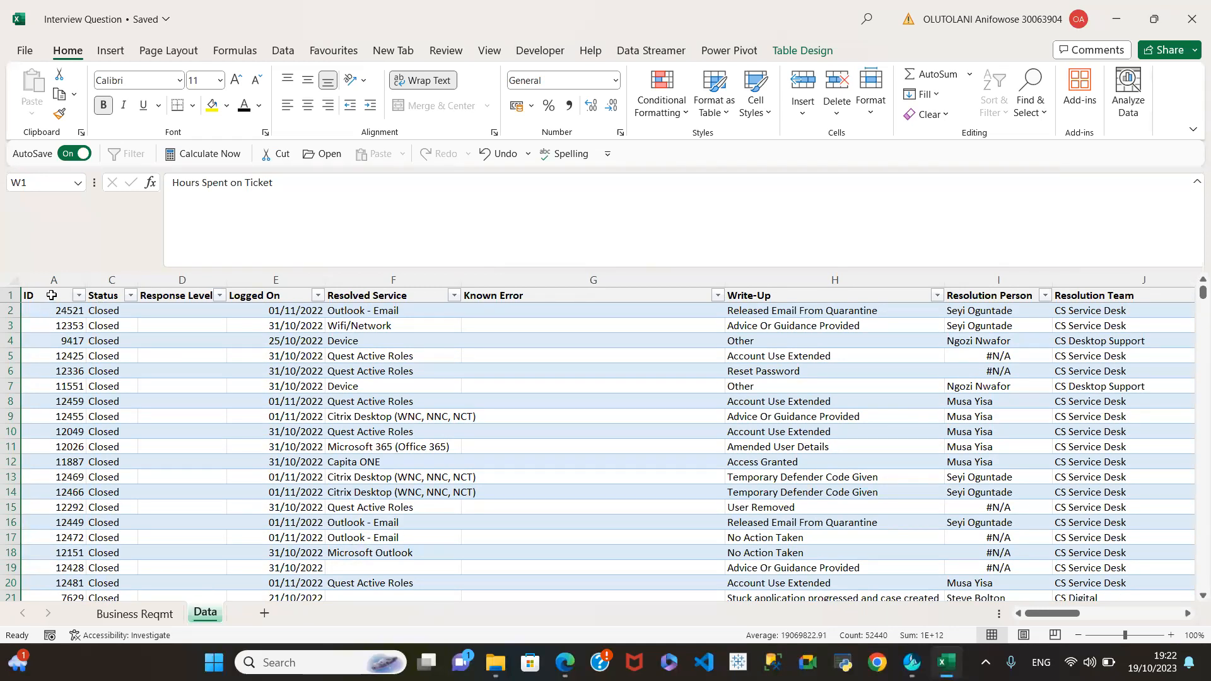
Step: Review the columns from ID across to the resolution date, incident and client fields, and return to the start of the table
click(46, 324)
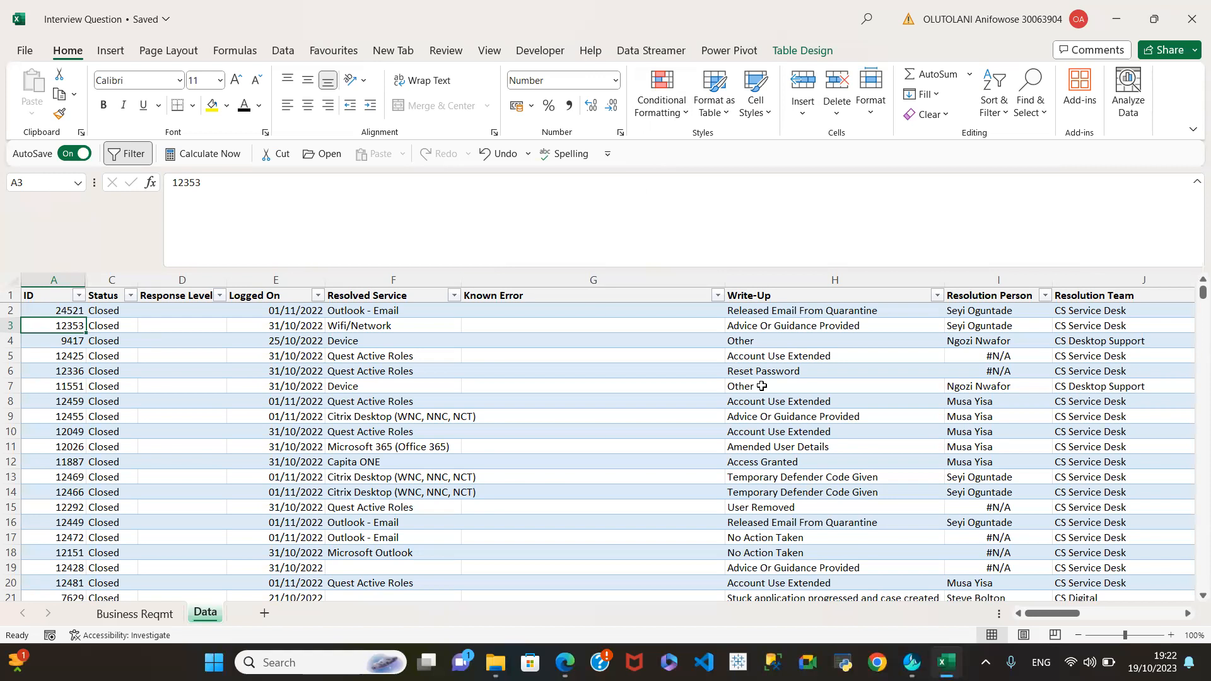
click(781, 341)
click(986, 324)
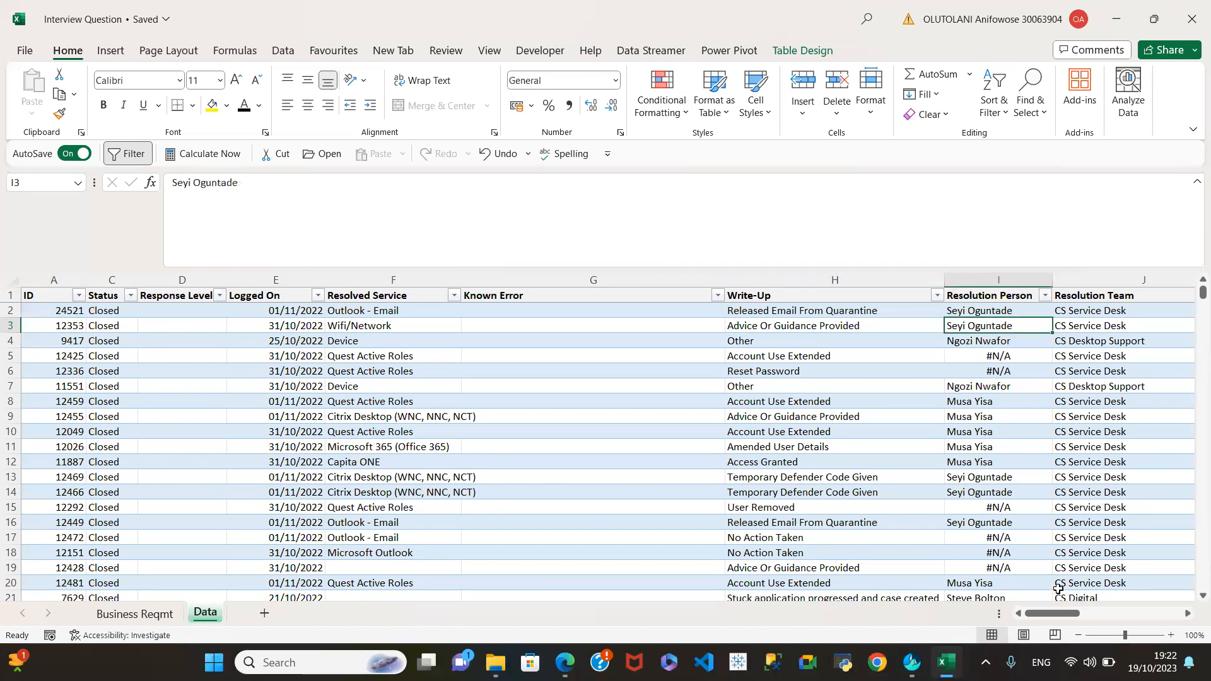
drag(1064, 618, 1035, 632)
drag(1042, 615, 1076, 618)
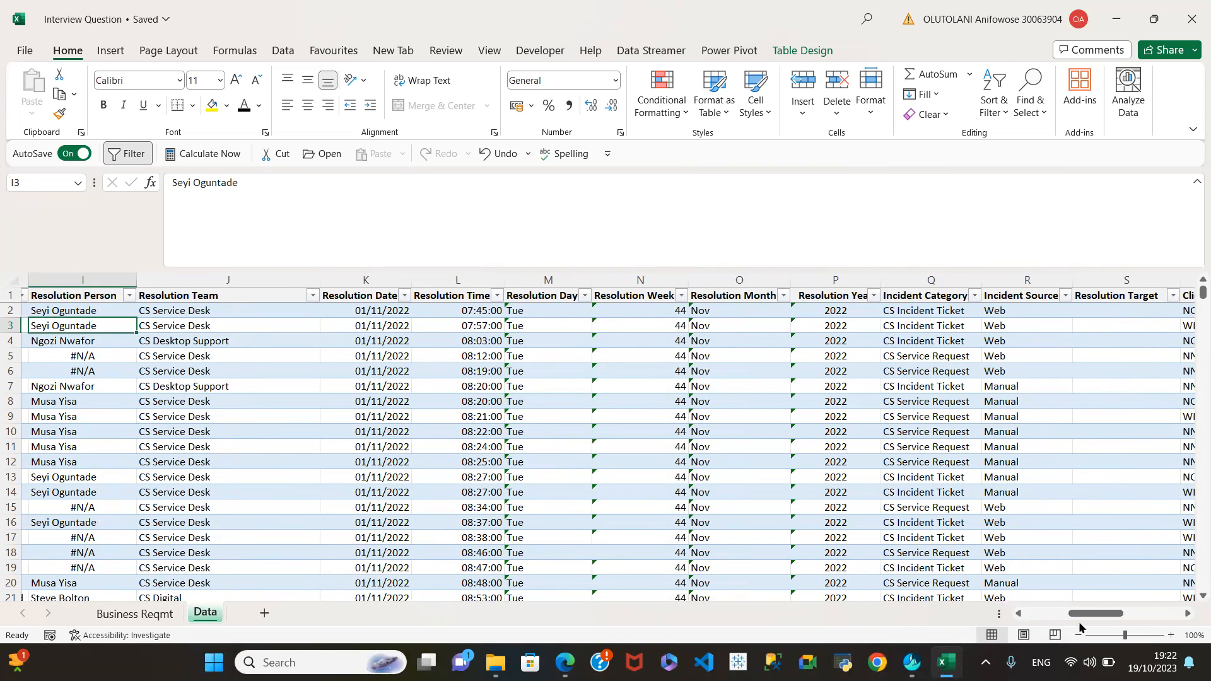
drag(1081, 620, 1028, 622)
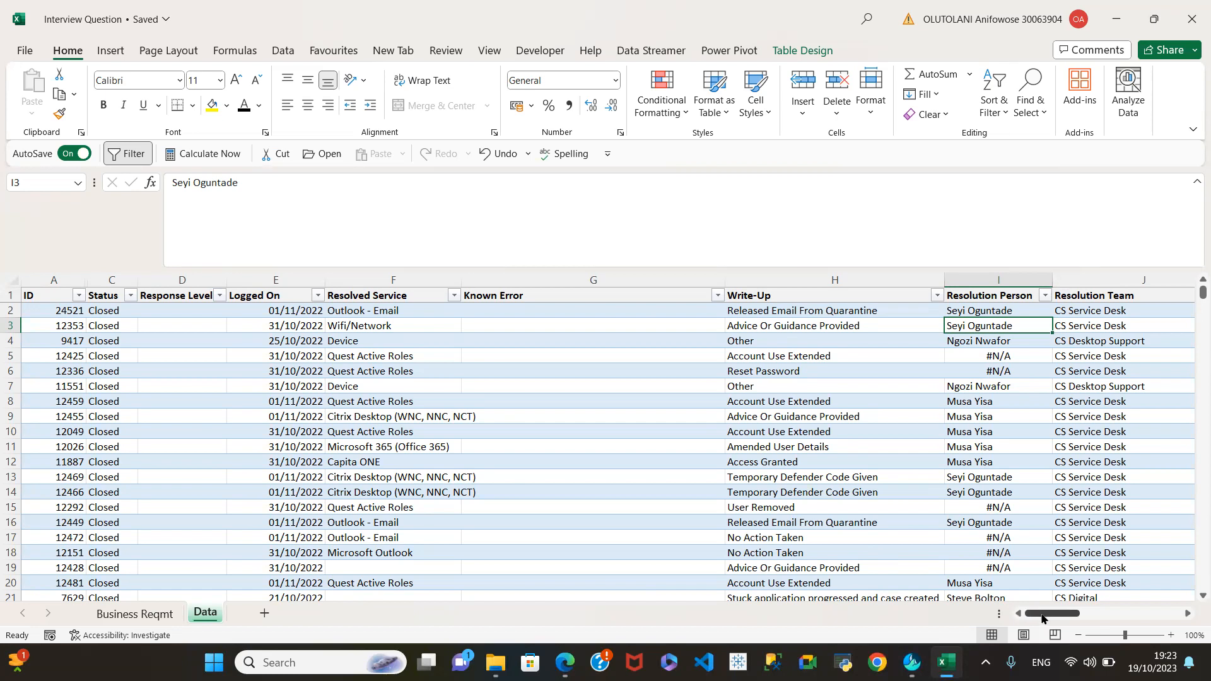
Step: Narrow the Resolution Notes column so it takes up less width beside Normal Hours or Overtime
drag(1043, 613, 1163, 583)
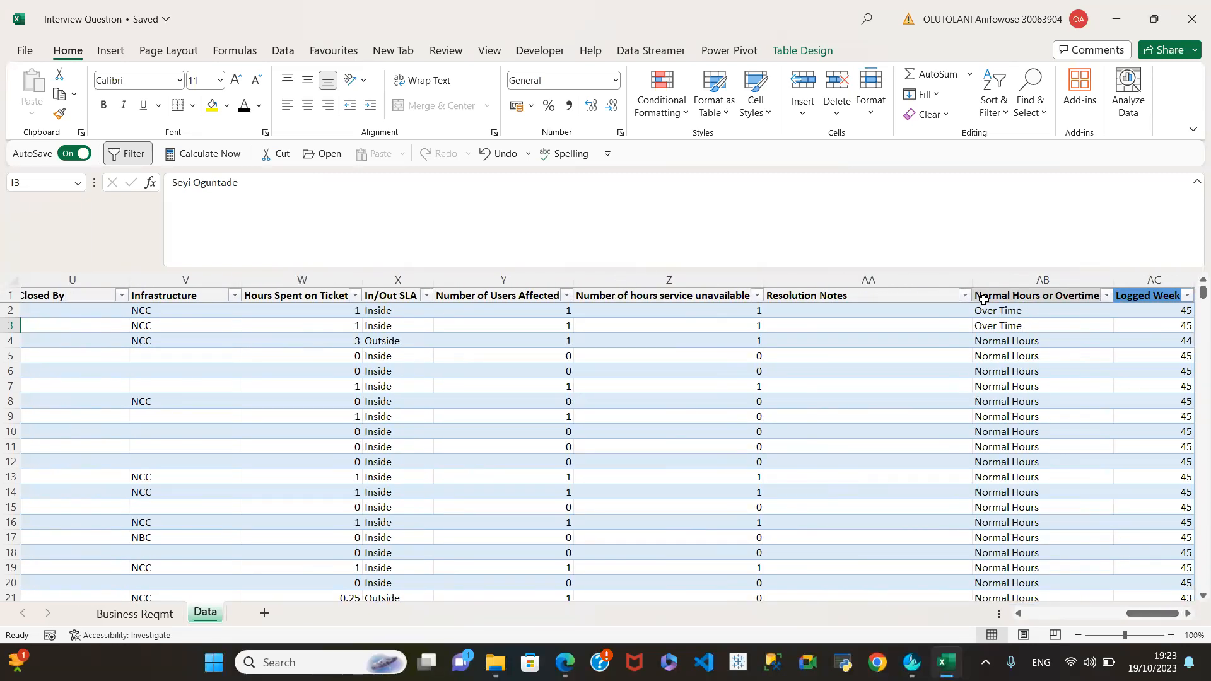
key(ctrl+a)
click(965, 311)
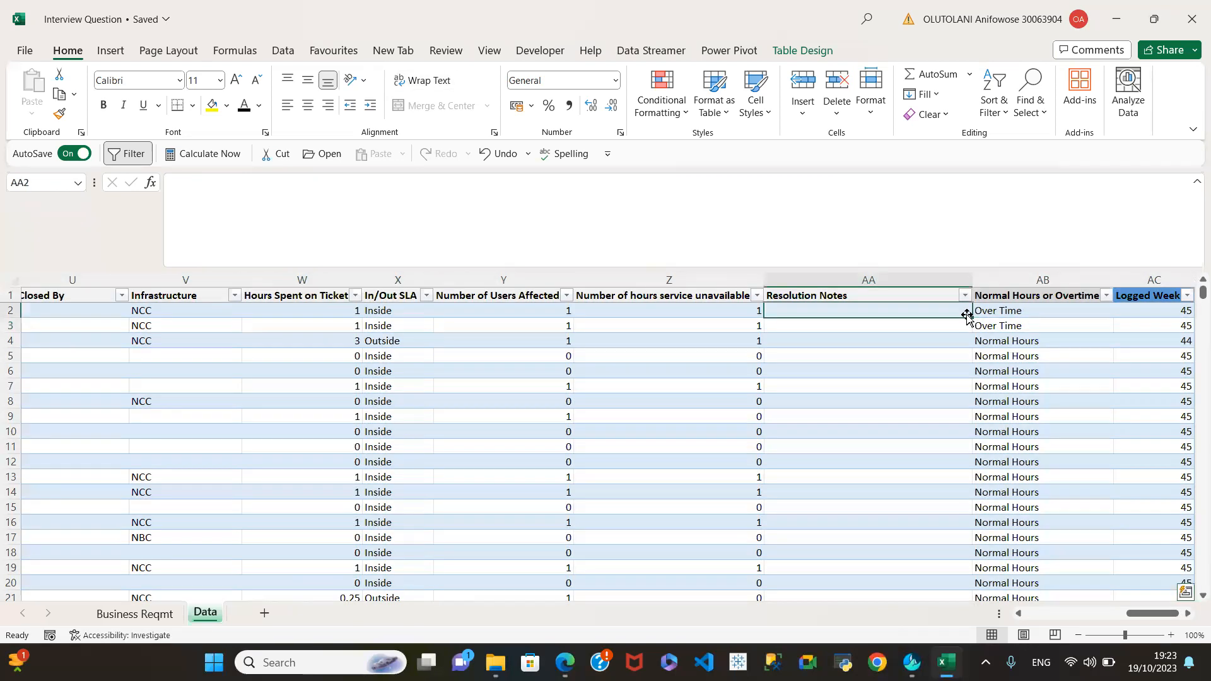
drag(973, 281, 891, 282)
Step: Spot-check the cell formats in the first columns, from Write-Up back through the Logged On dates to the ID numbers
drag(1148, 616, 1002, 612)
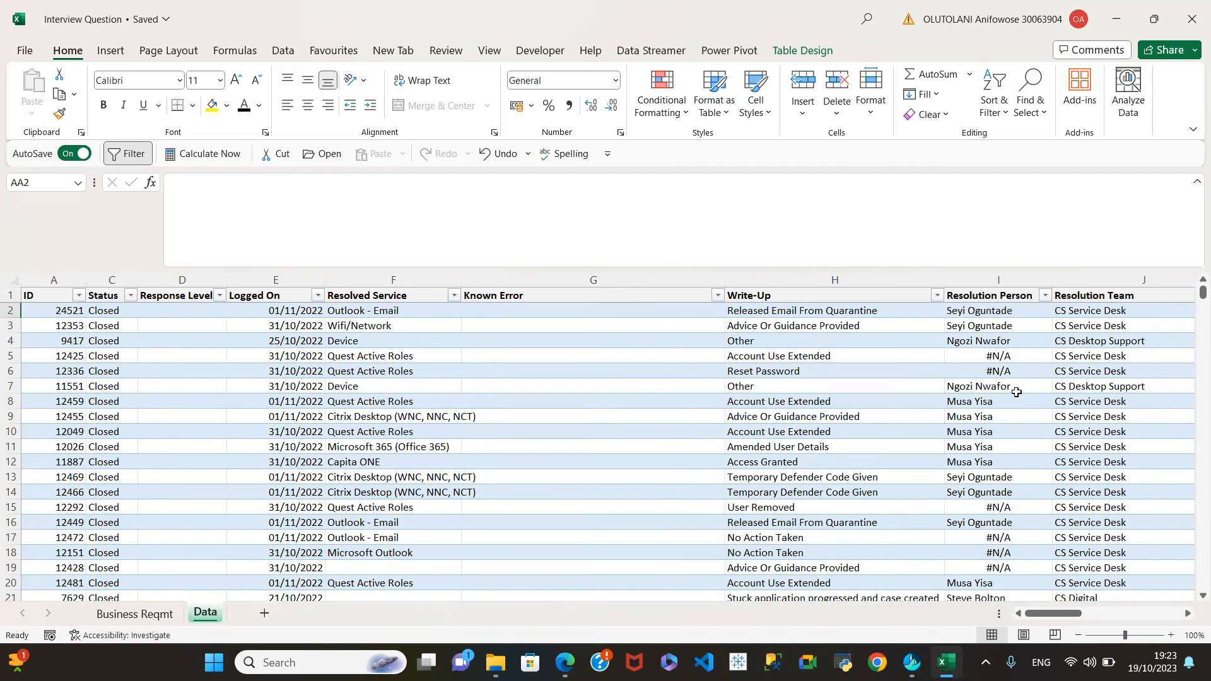
click(788, 327)
click(538, 348)
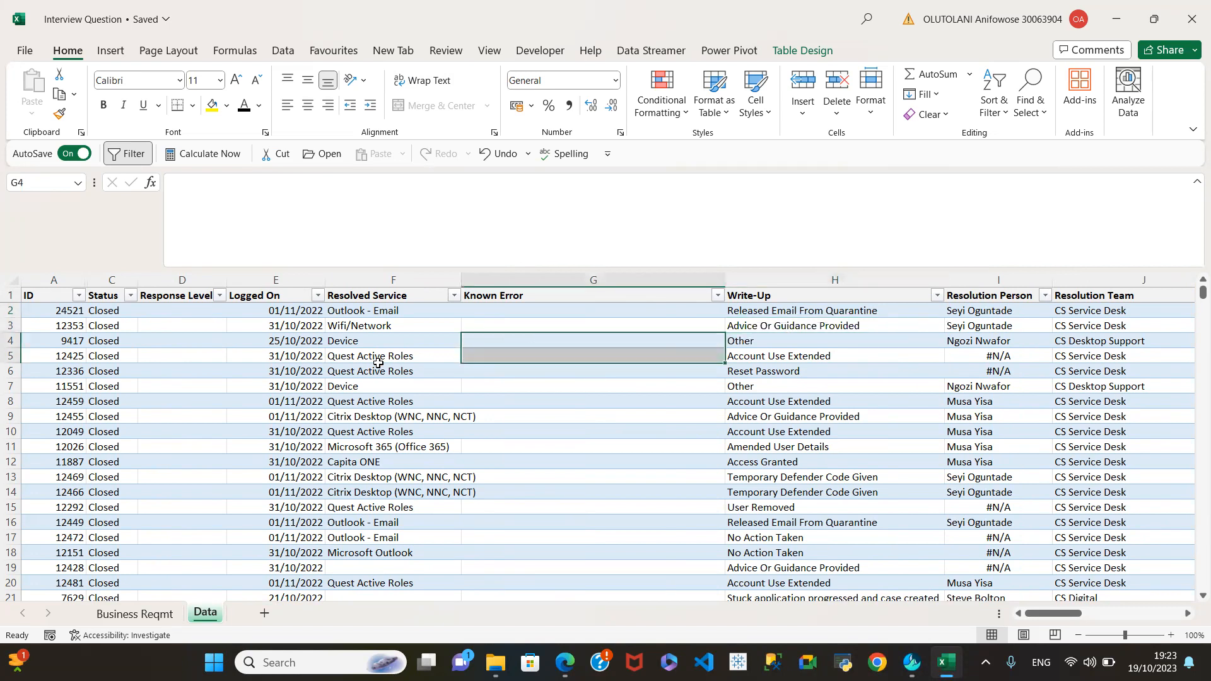
click(372, 357)
click(285, 337)
click(271, 402)
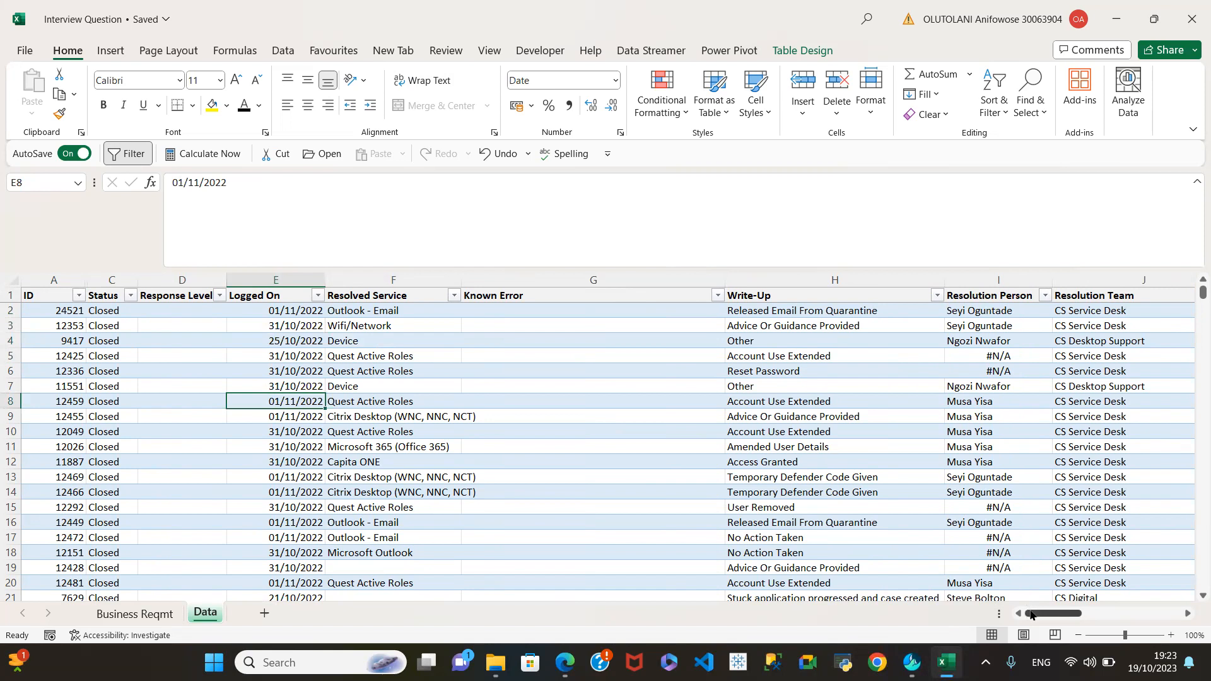
click(275, 322)
click(278, 376)
click(282, 424)
click(54, 324)
click(58, 371)
click(63, 402)
click(63, 434)
click(58, 357)
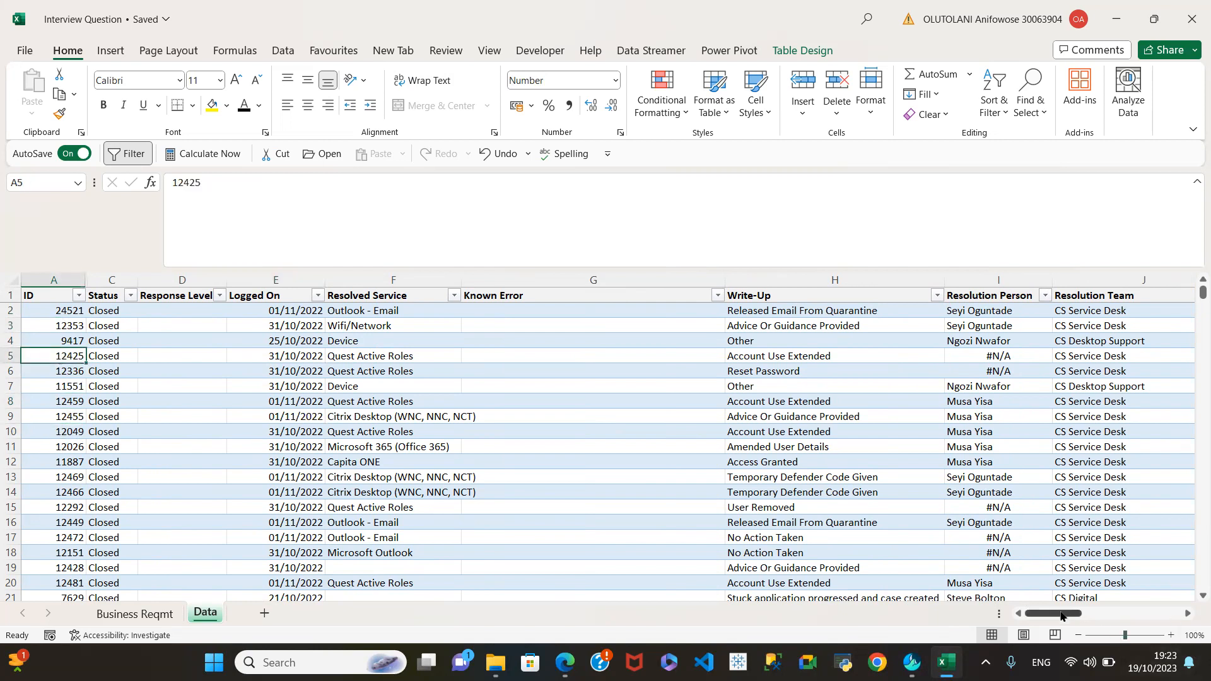
Step: Find the Hours Spent on Ticket column and check the number format of several of its cells
drag(1062, 617, 1100, 619)
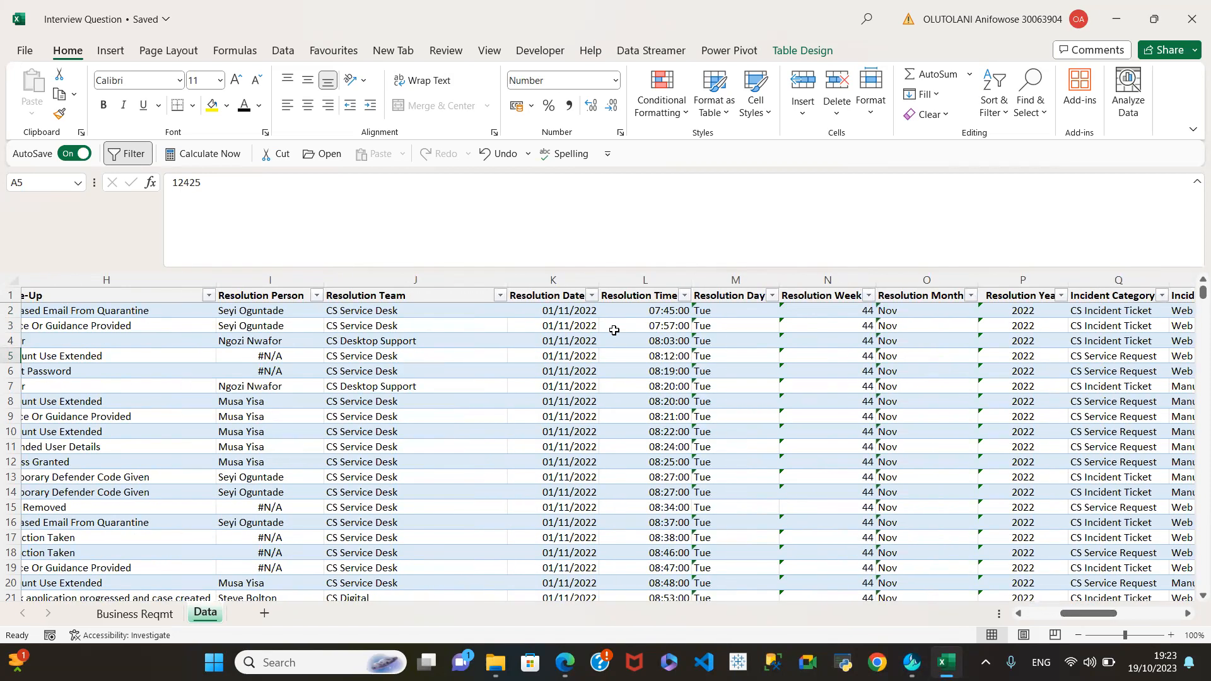
drag(1094, 616, 1137, 619)
click(894, 345)
click(880, 463)
click(844, 357)
click(845, 312)
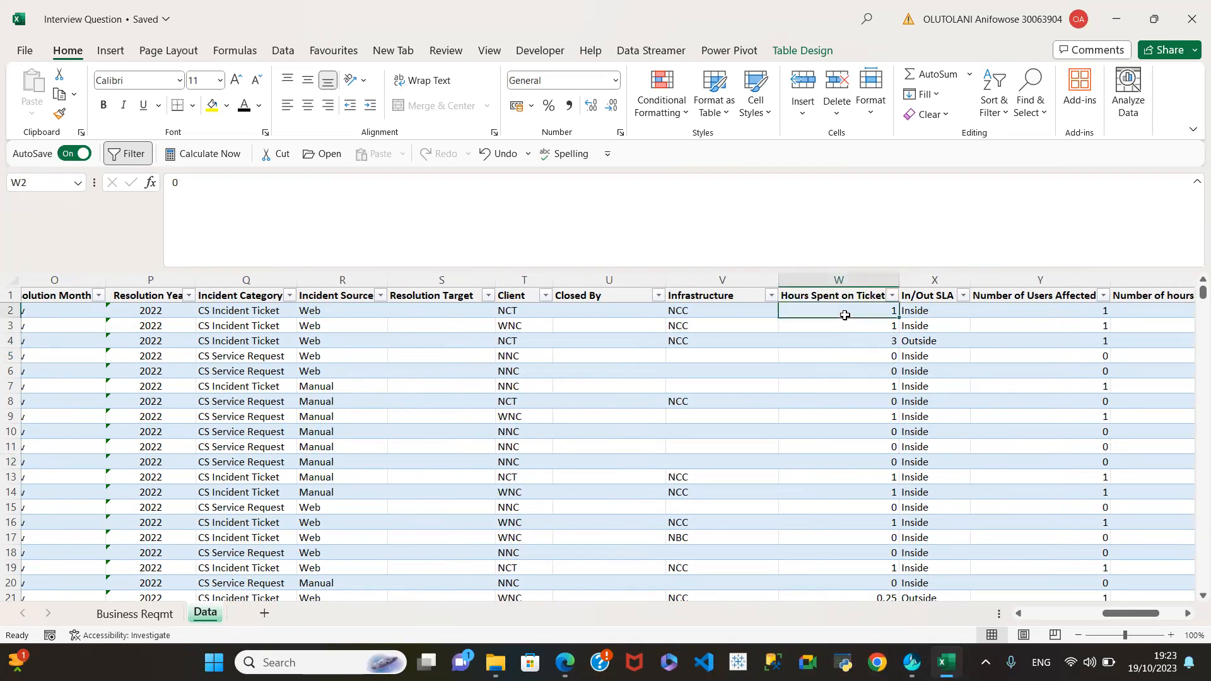
click(865, 404)
click(859, 523)
click(845, 432)
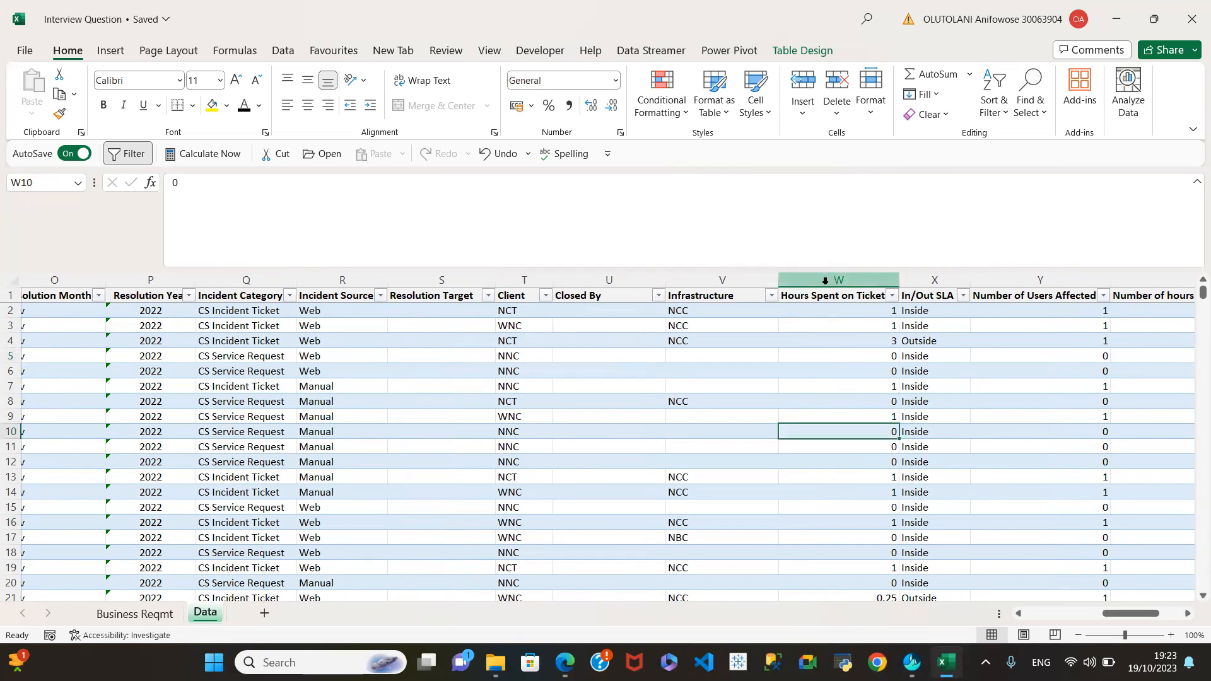
Step: Apply the Number format to the whole Hours Spent on Ticket column and check the decimal values down the rows
click(825, 280)
click(616, 80)
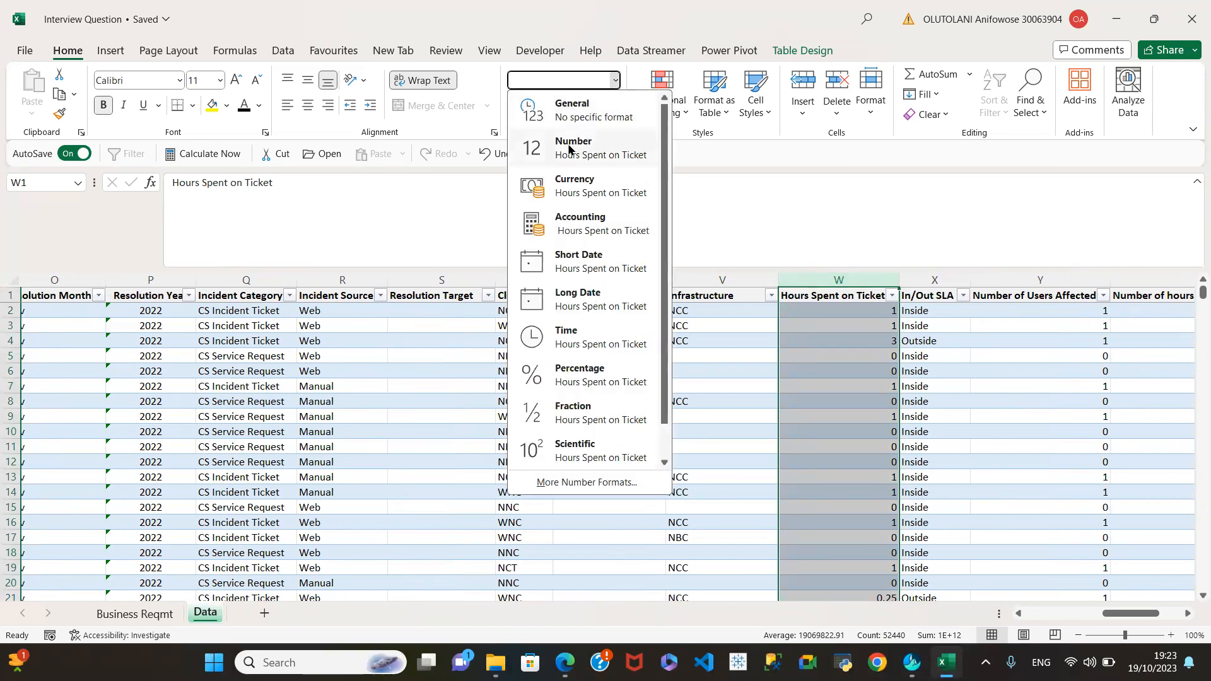
click(569, 149)
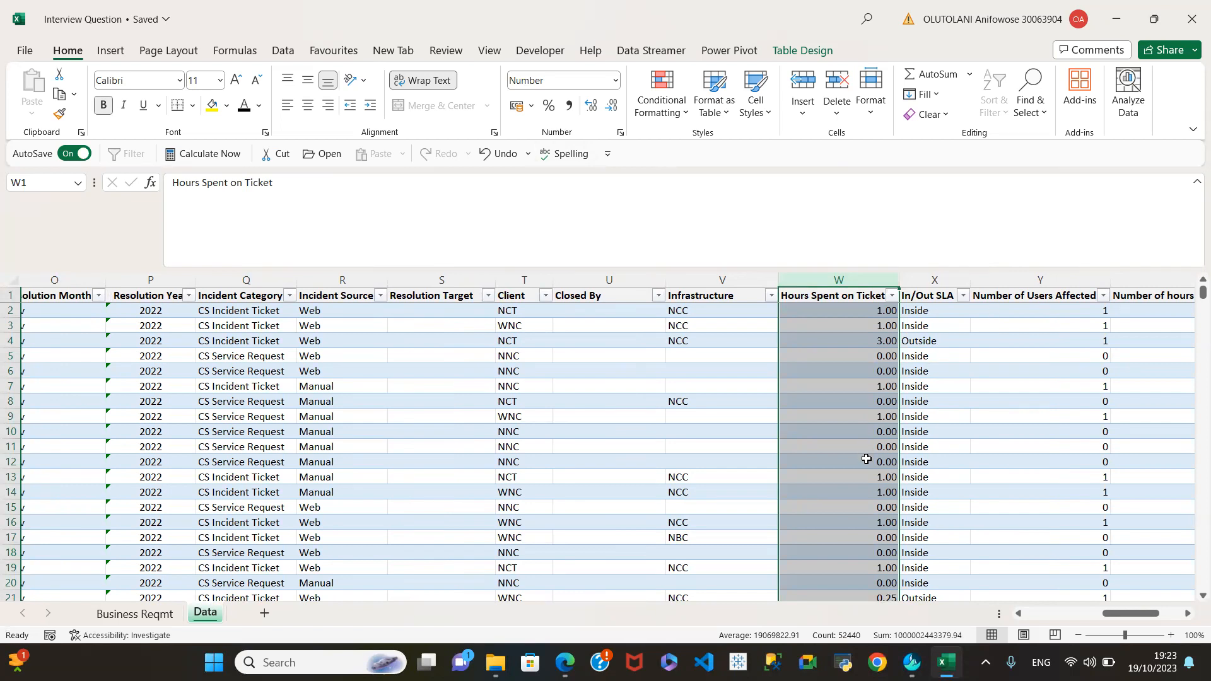
scroll(888, 499, down, 4)
scroll(889, 500, down, 4)
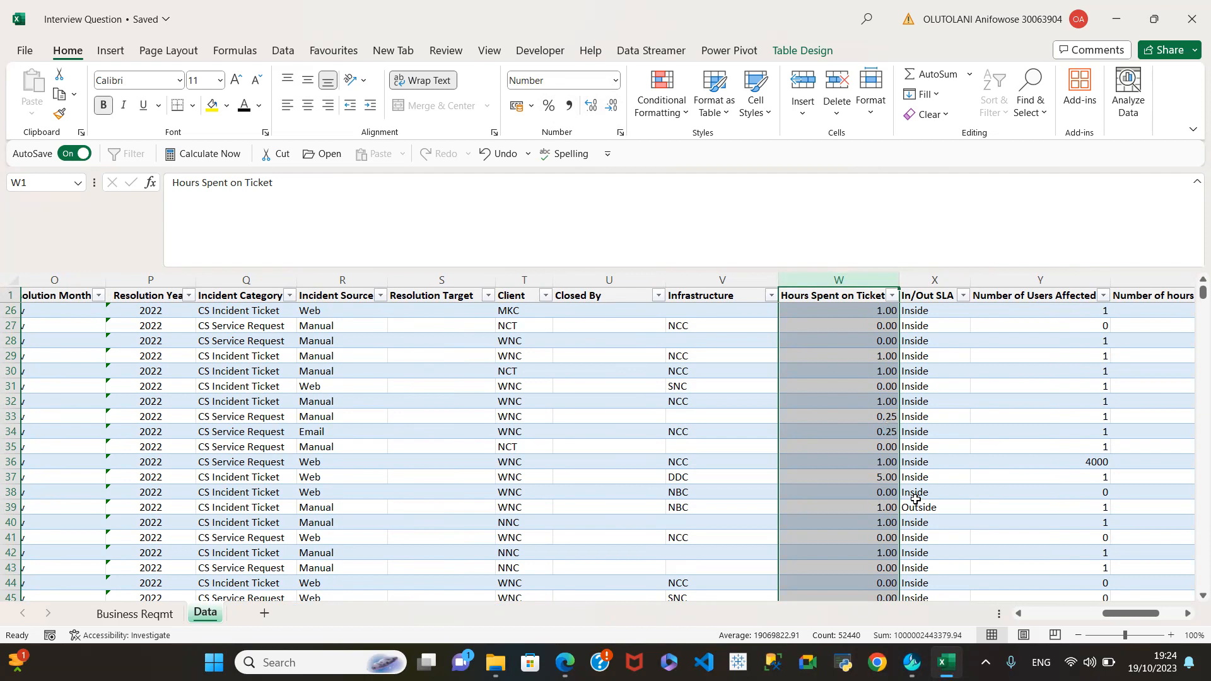
scroll(839, 486, up, 8)
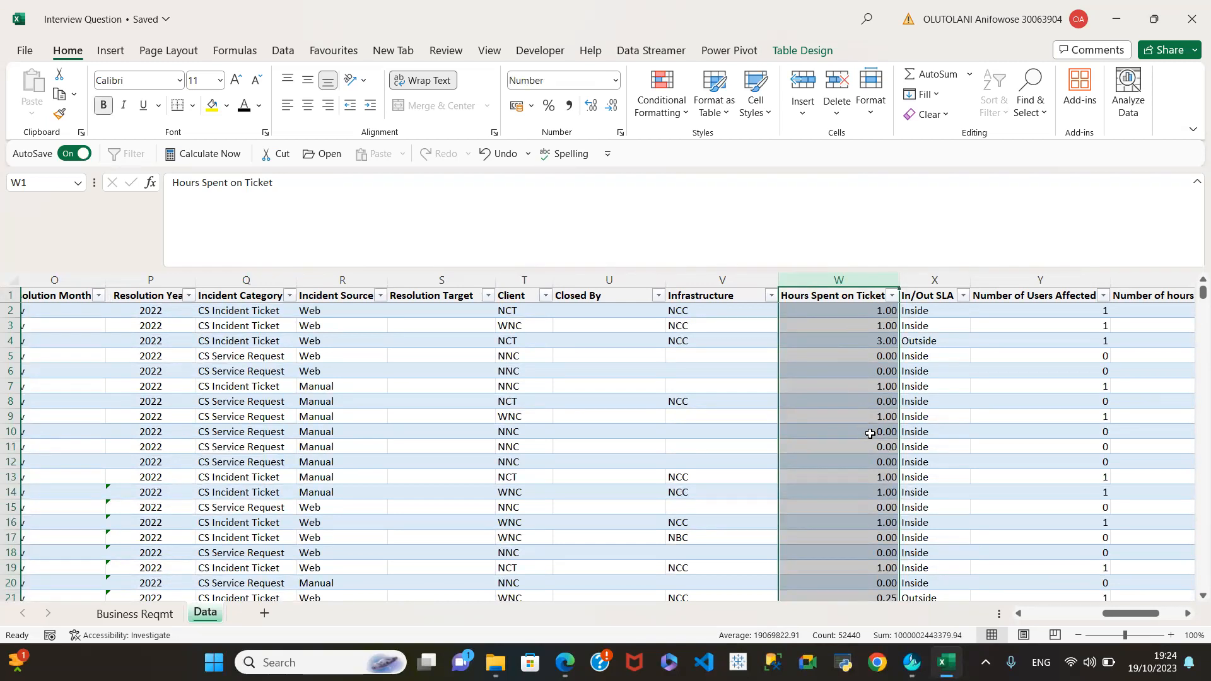
click(872, 460)
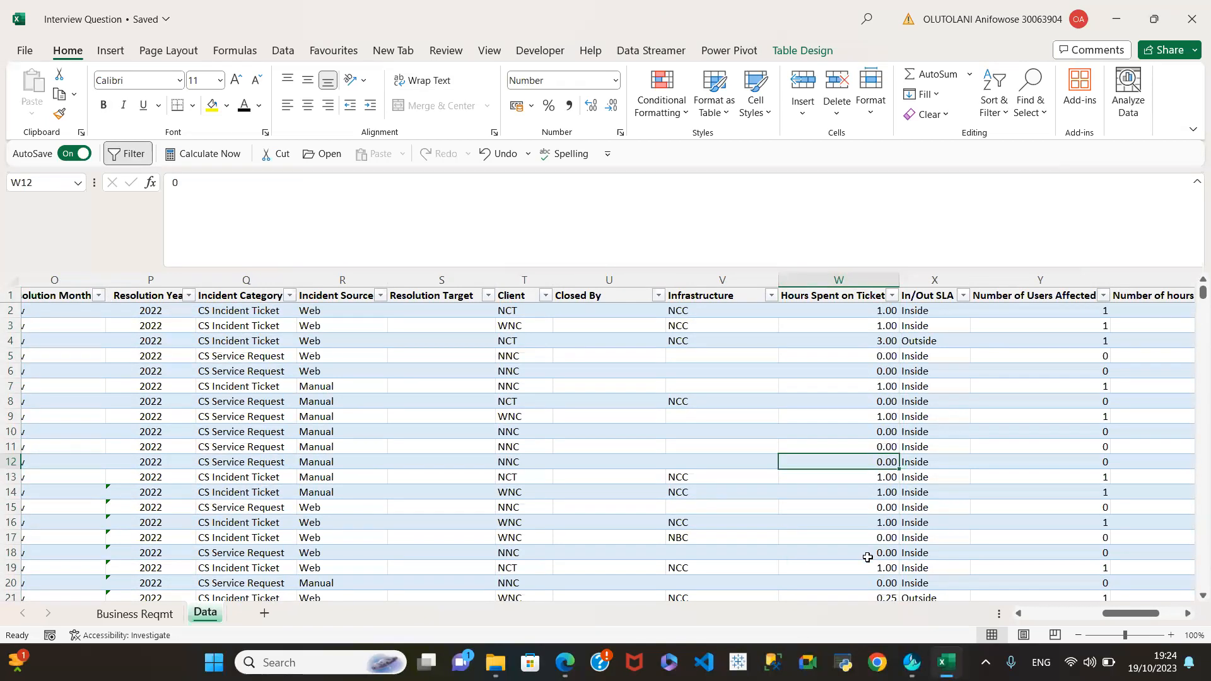
Step: Format the whole Number of Users Affected column as Number with no decimal places
click(1061, 308)
click(1071, 431)
click(1076, 508)
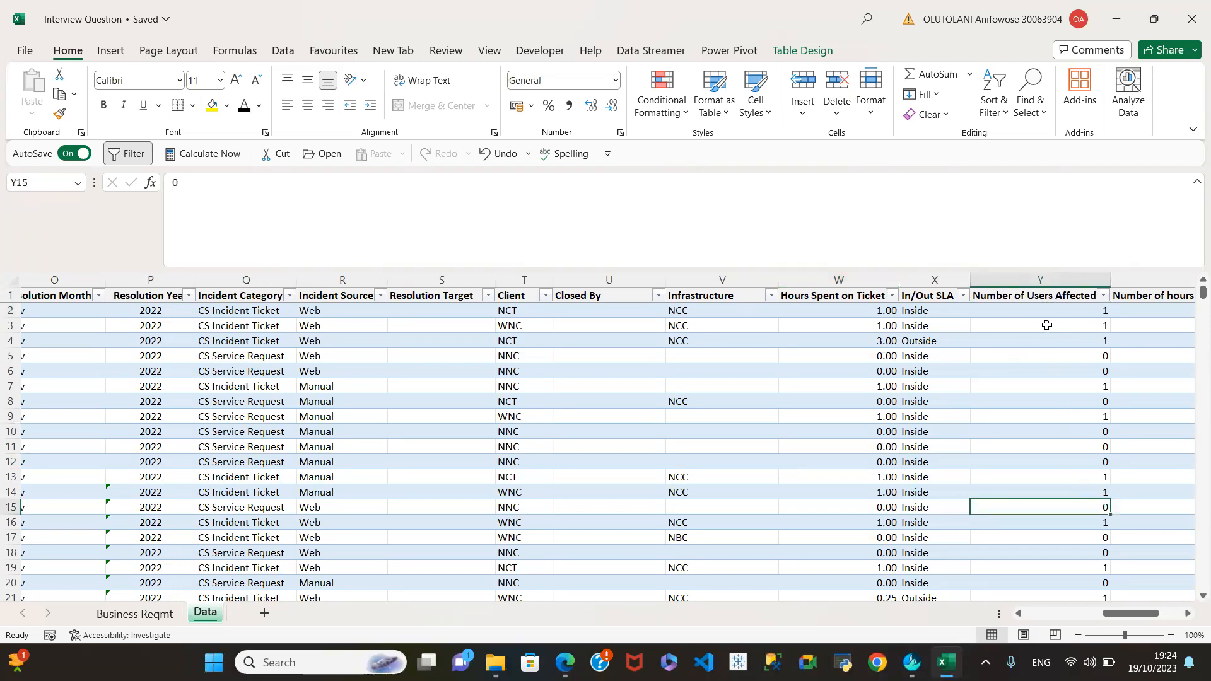
click(1034, 279)
click(615, 82)
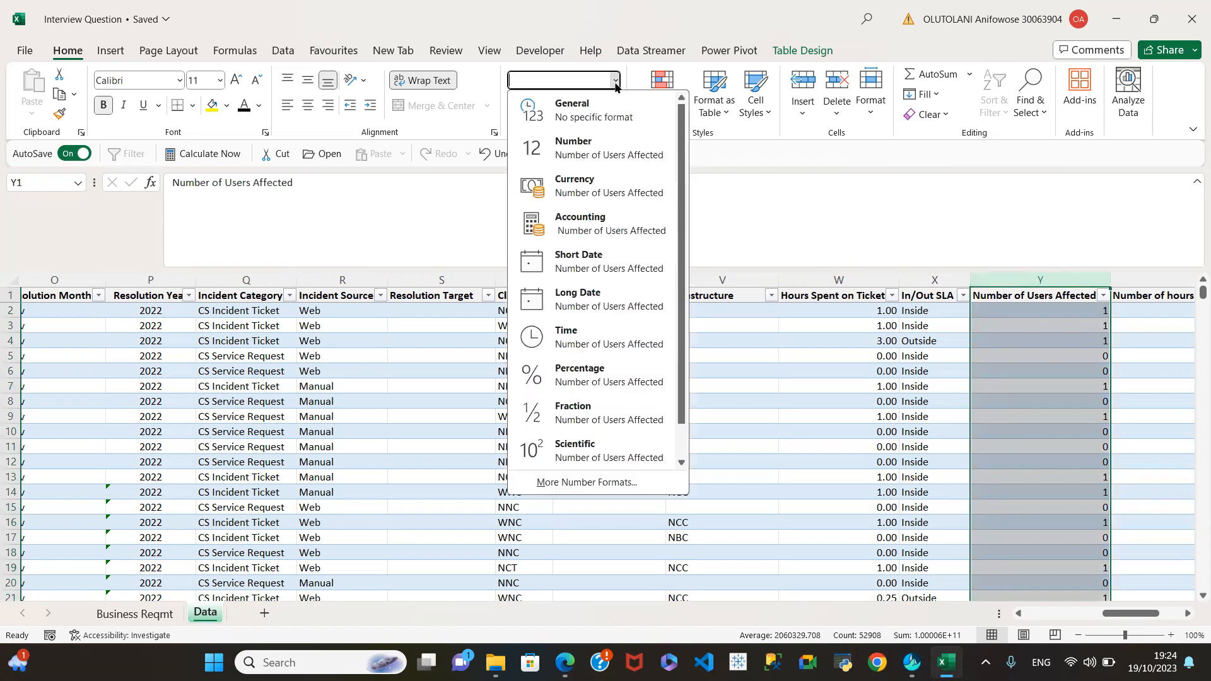
click(571, 158)
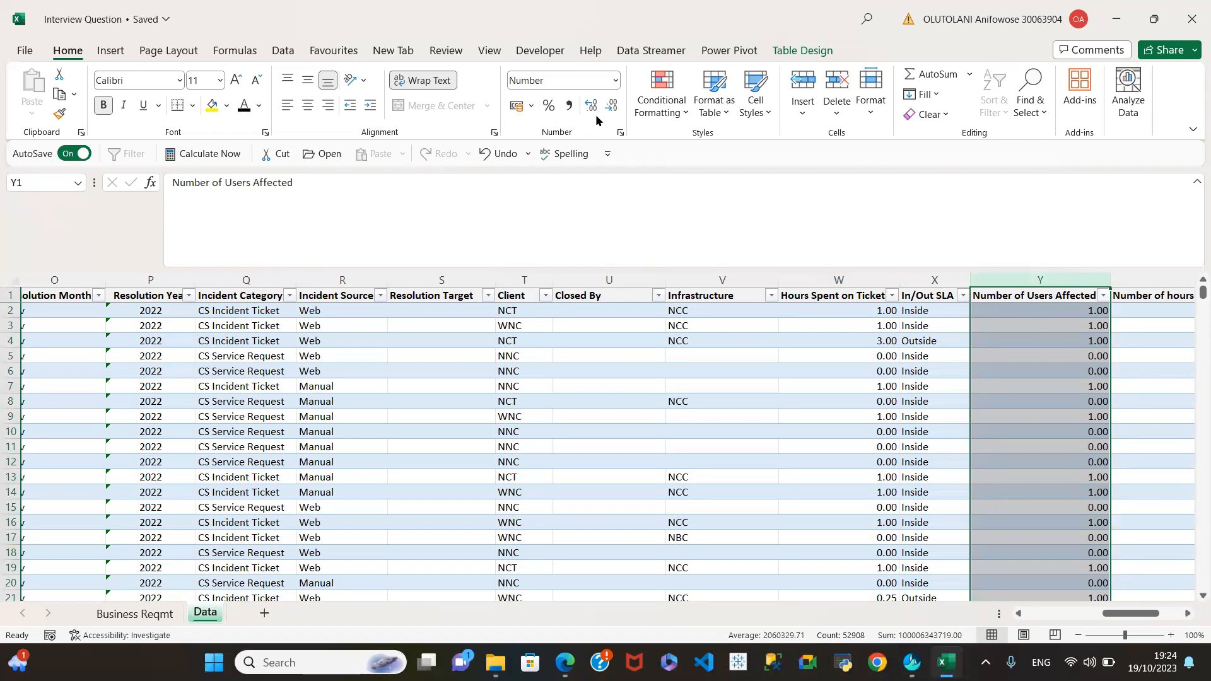
click(610, 108)
click(610, 108)
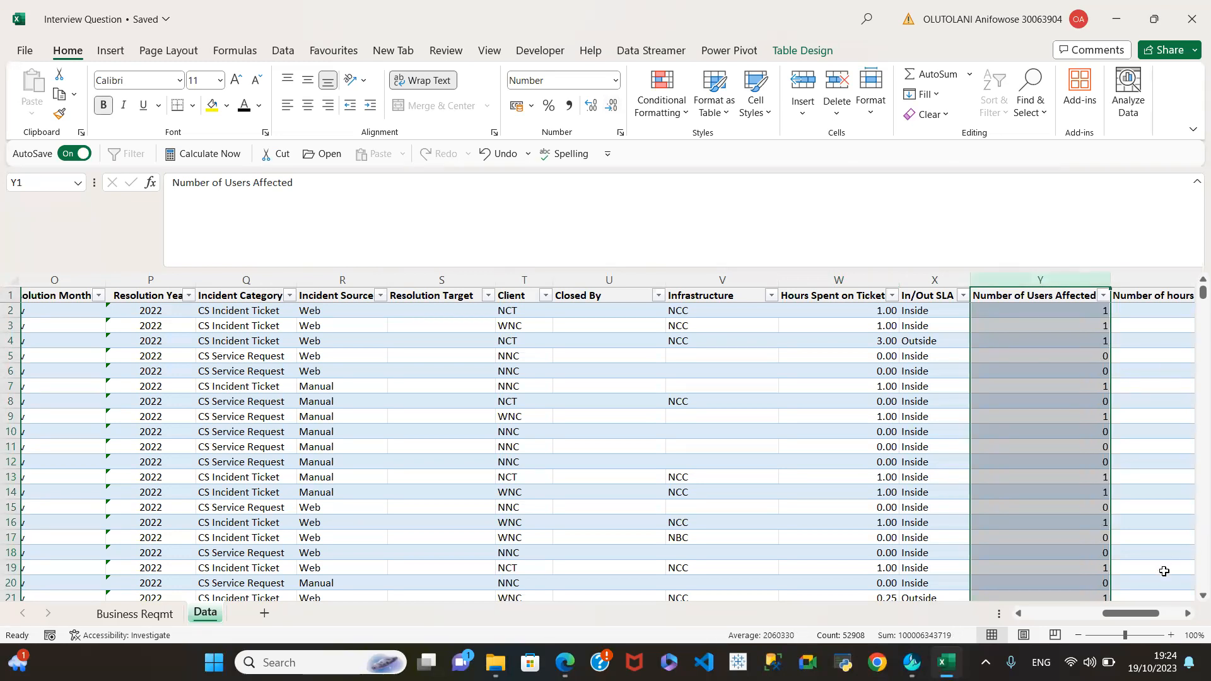
Step: Apply the Number format to the whole Number of hours service unavailable column
drag(1148, 620, 1170, 619)
click(787, 399)
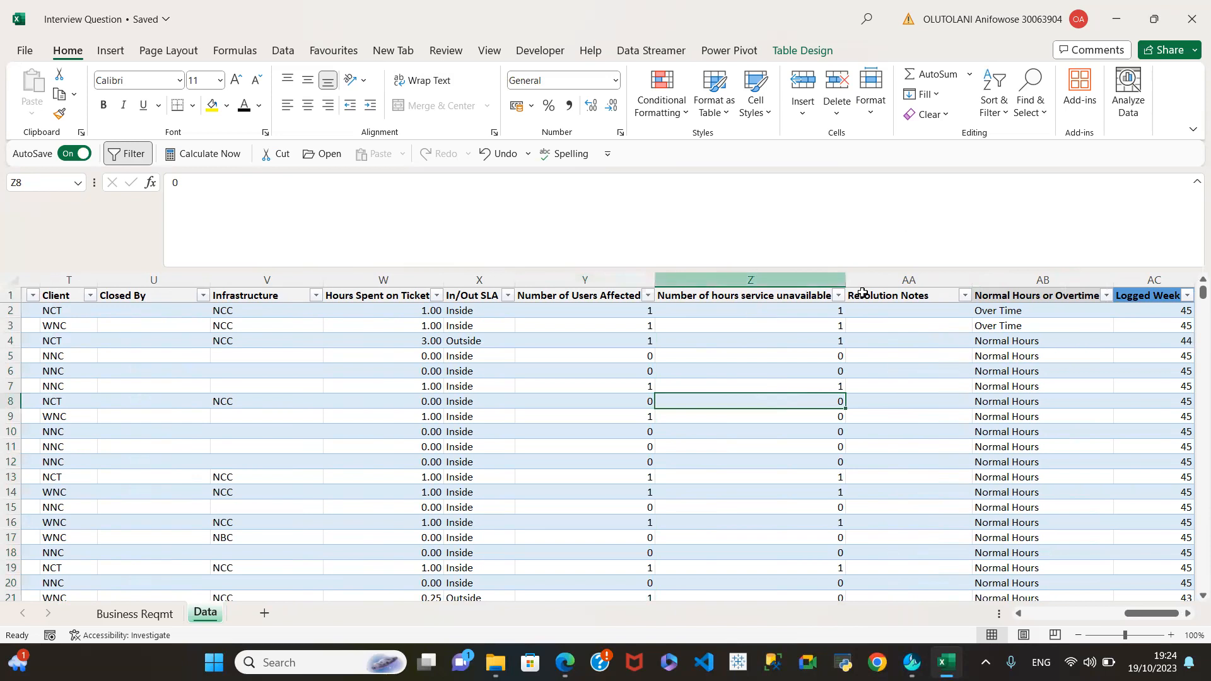
click(907, 324)
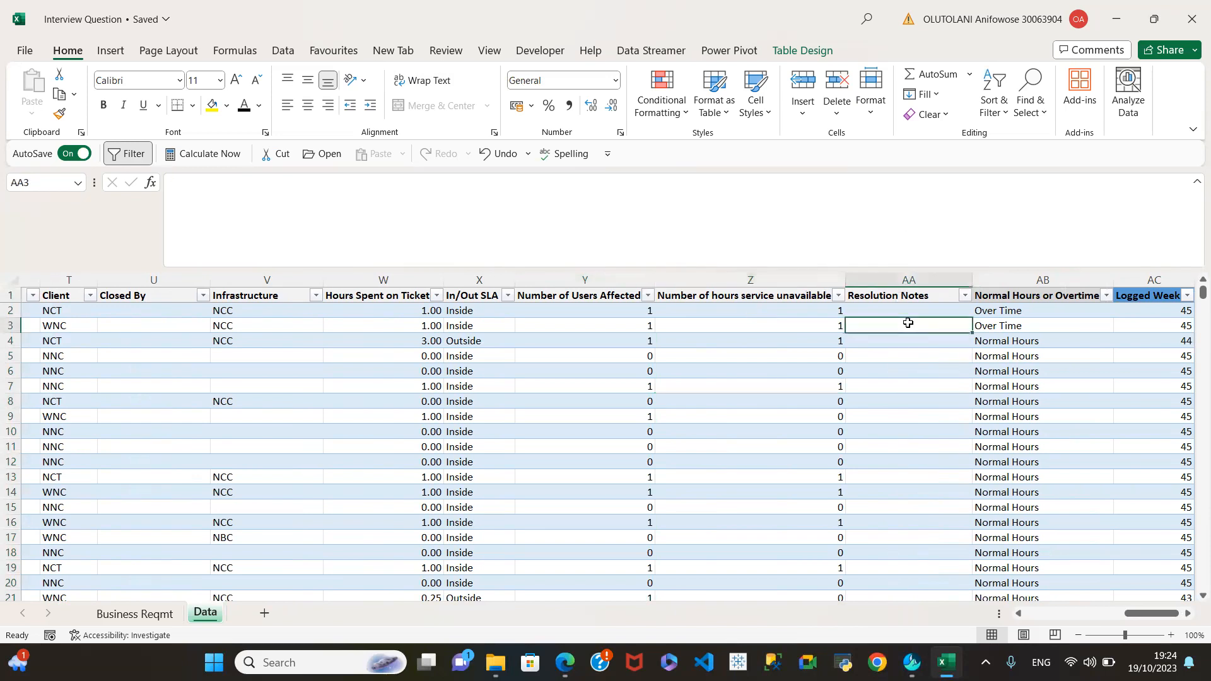
click(768, 278)
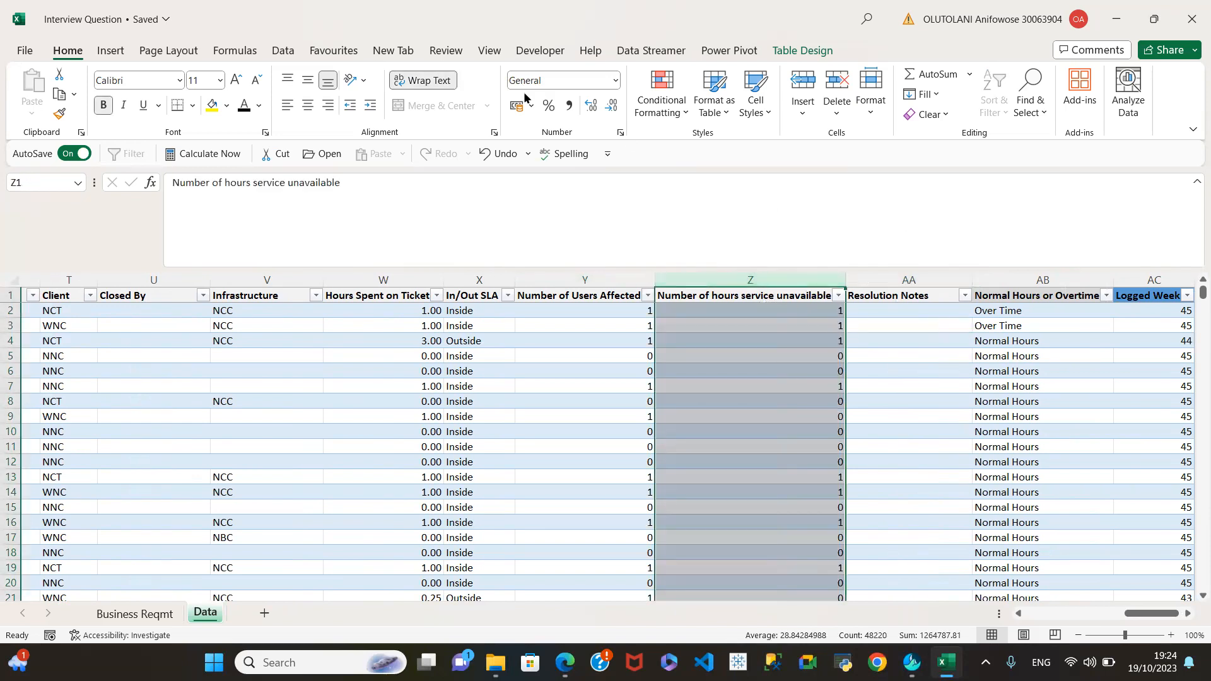
click(615, 80)
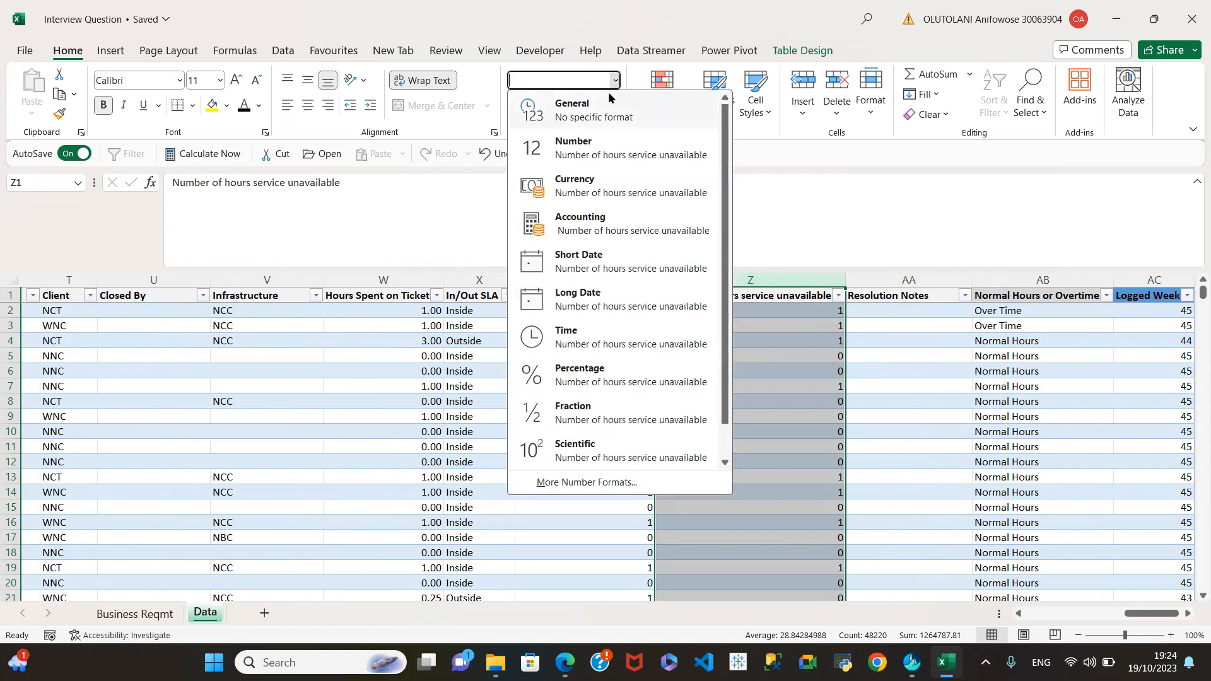
click(575, 148)
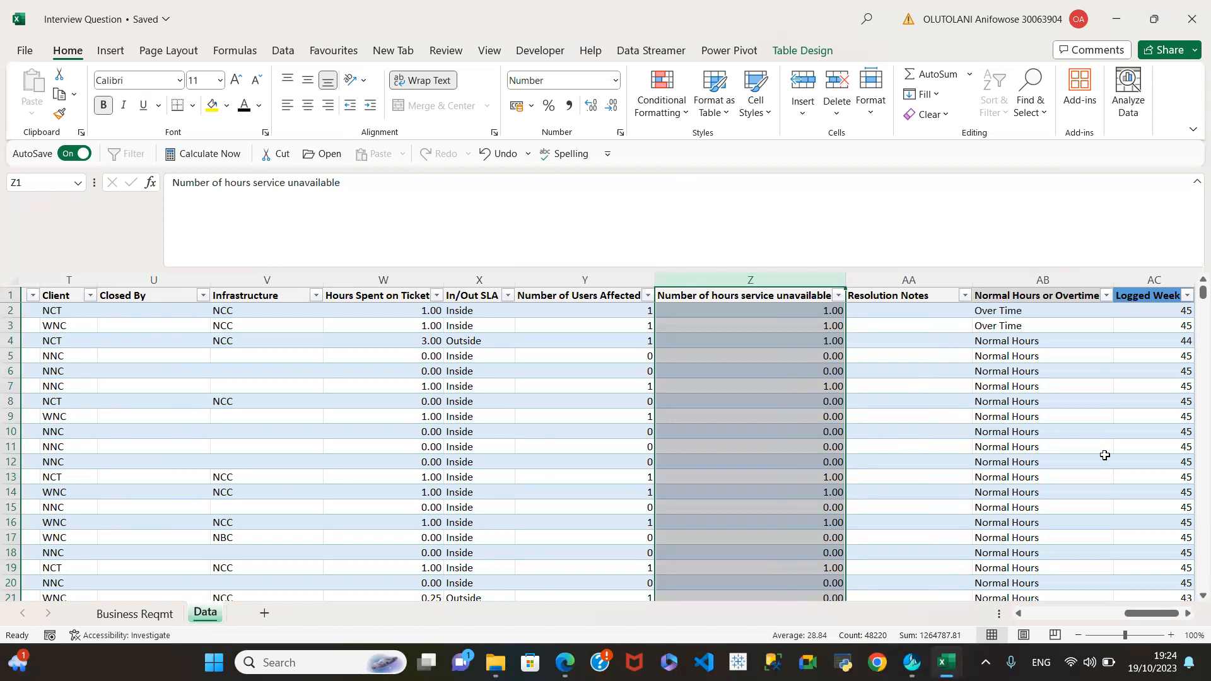
Step: Check the contents and number format of cells in the Logged Week, Normal Hours or Overtime and Resolution Notes columns
click(1155, 329)
click(1164, 383)
click(1160, 278)
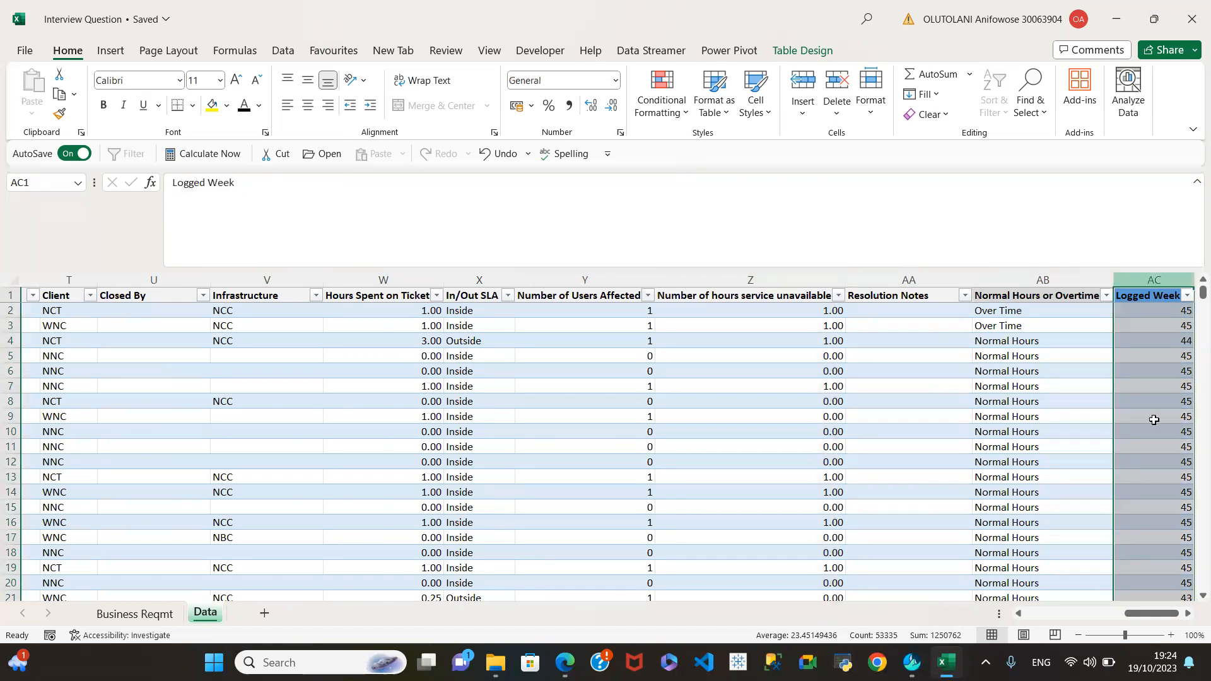
click(1156, 475)
click(1156, 398)
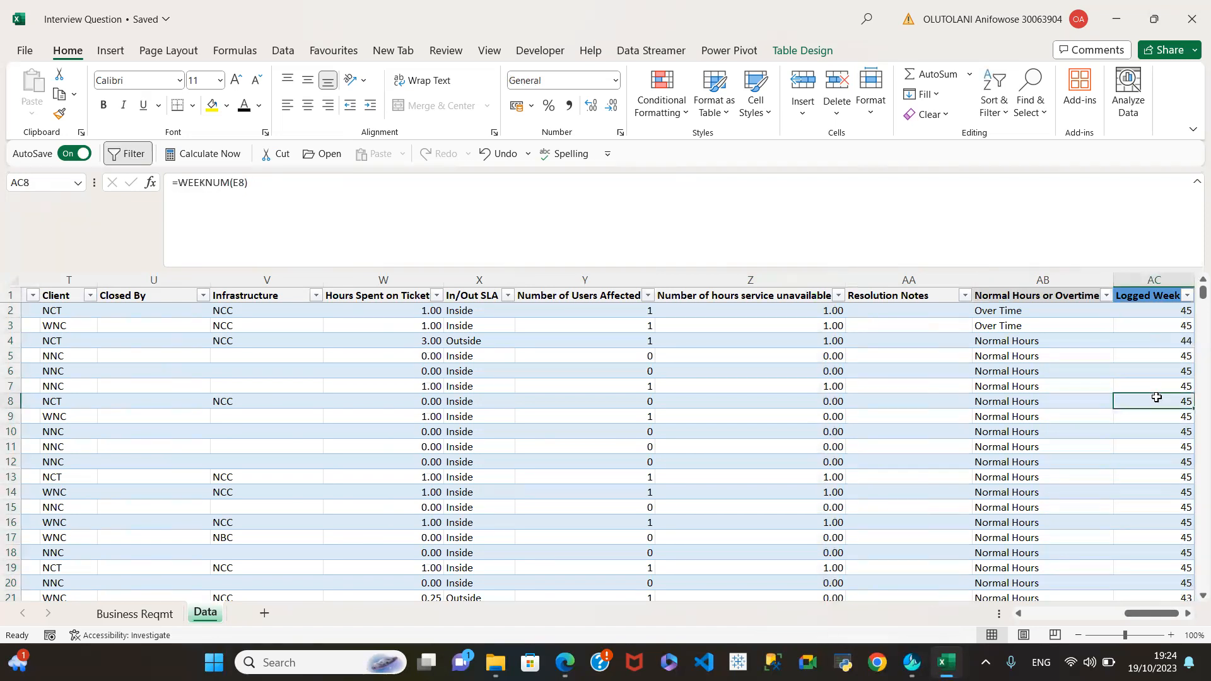
click(1022, 326)
drag(1022, 401, 1022, 417)
click(918, 372)
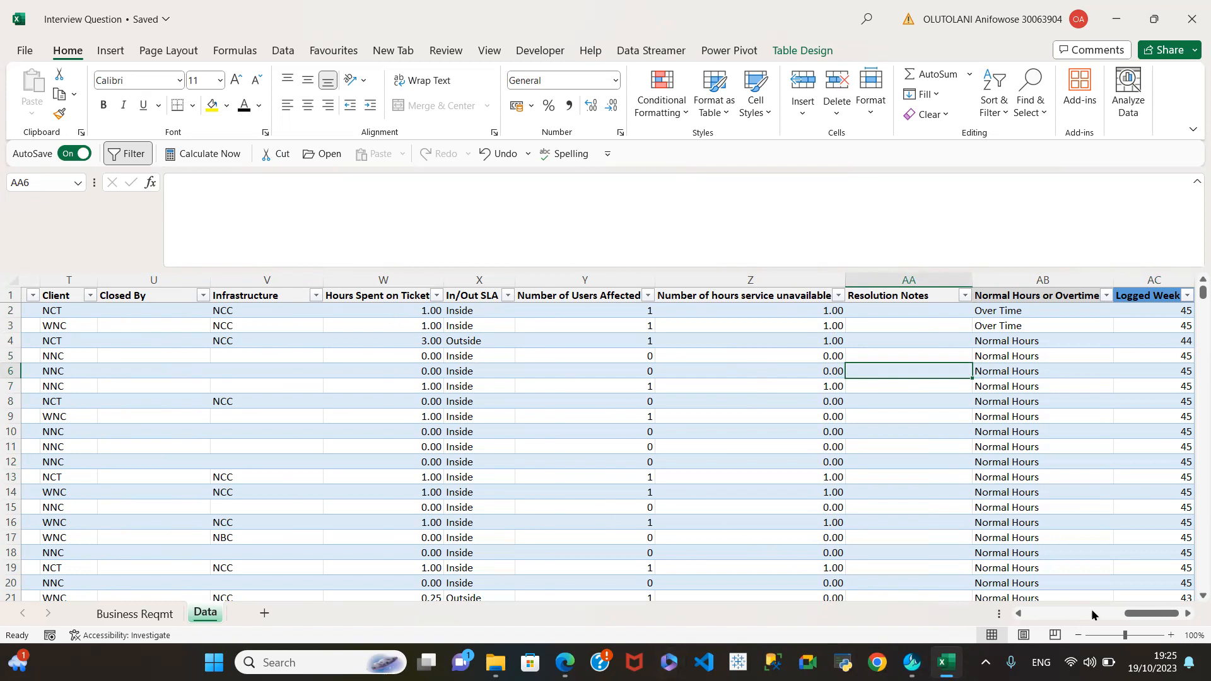
Step: Review the available filter values of the ID and Status columns without applying any filter
drag(1146, 616, 1044, 615)
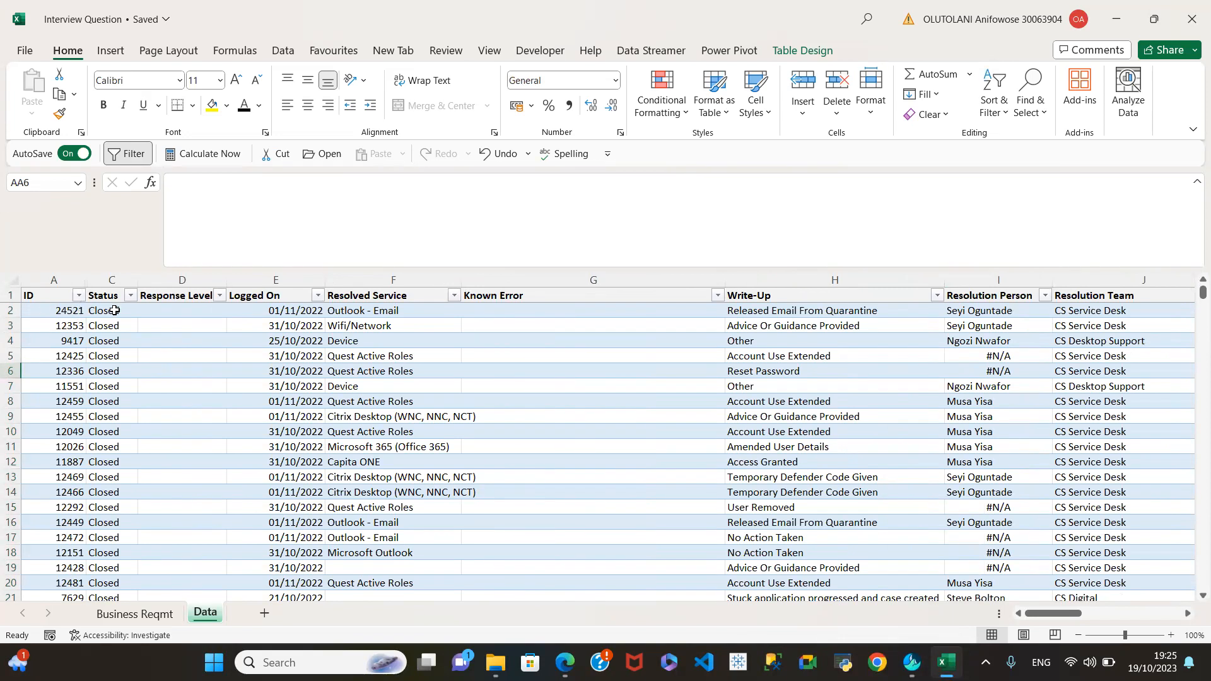
click(79, 296)
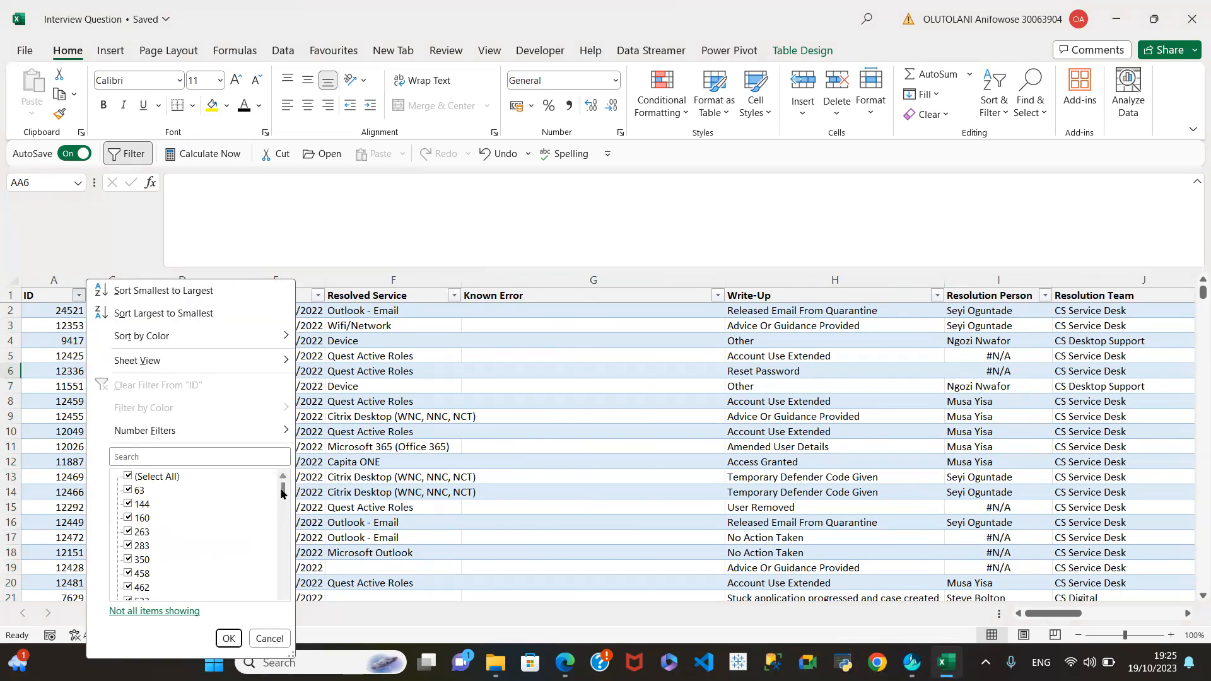
drag(282, 492, 275, 623)
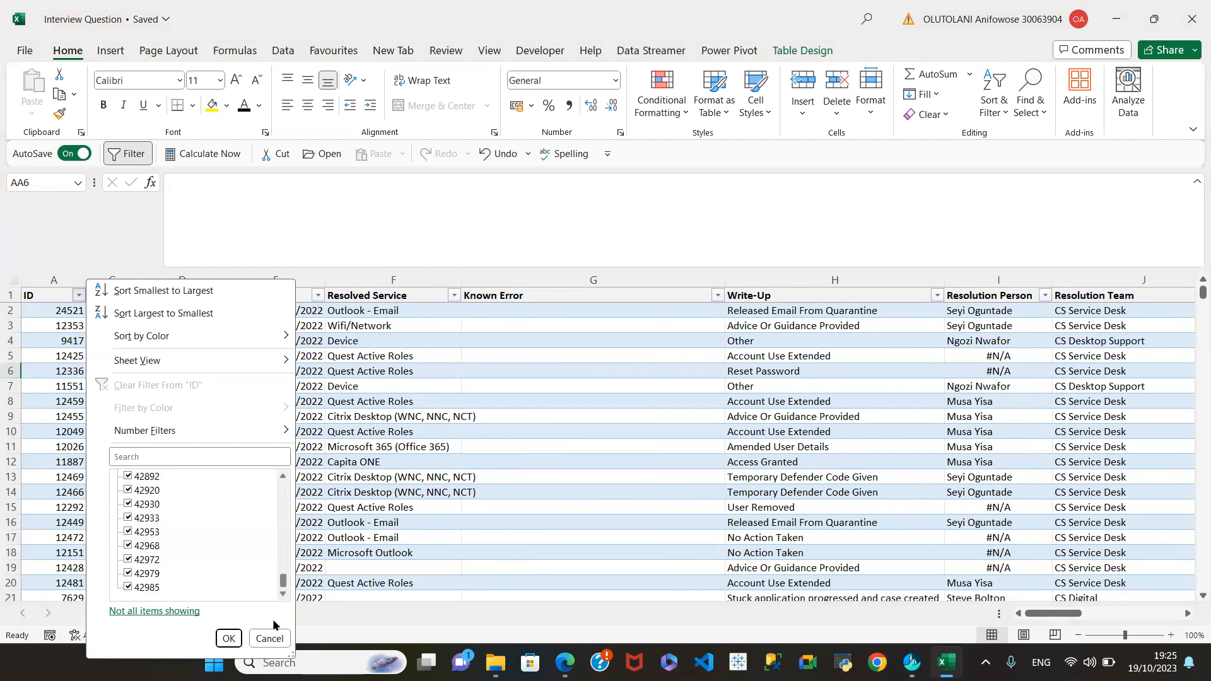
drag(283, 579, 292, 479)
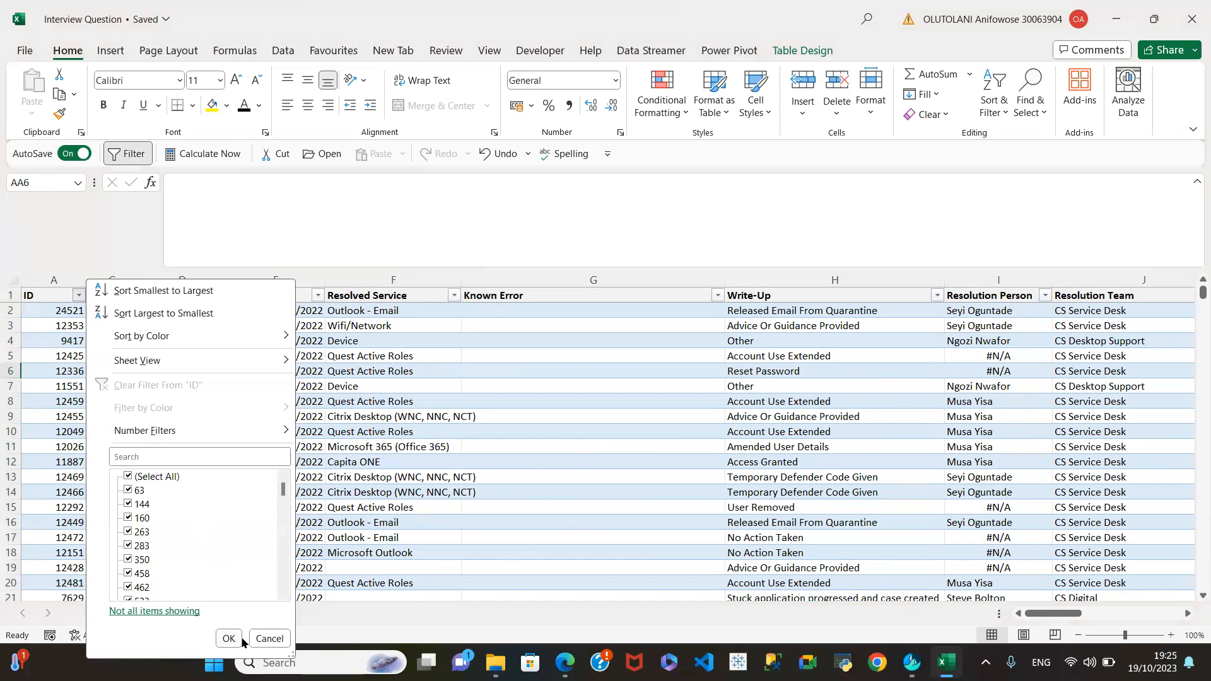
click(269, 638)
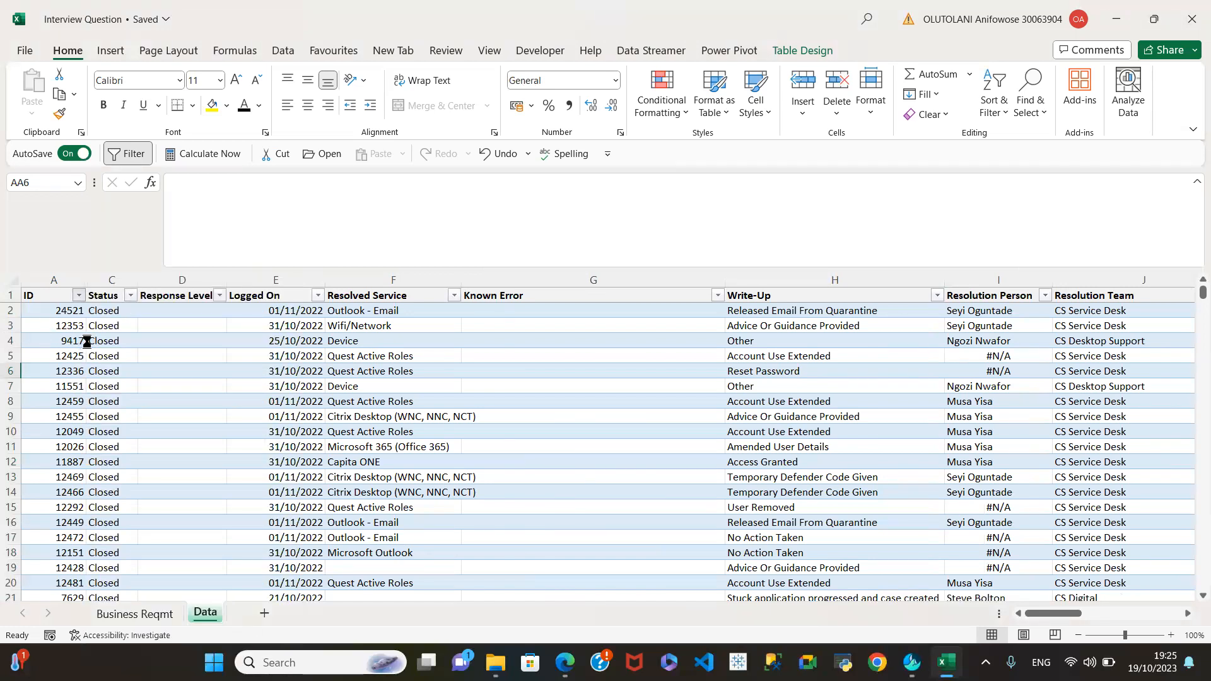
click(130, 297)
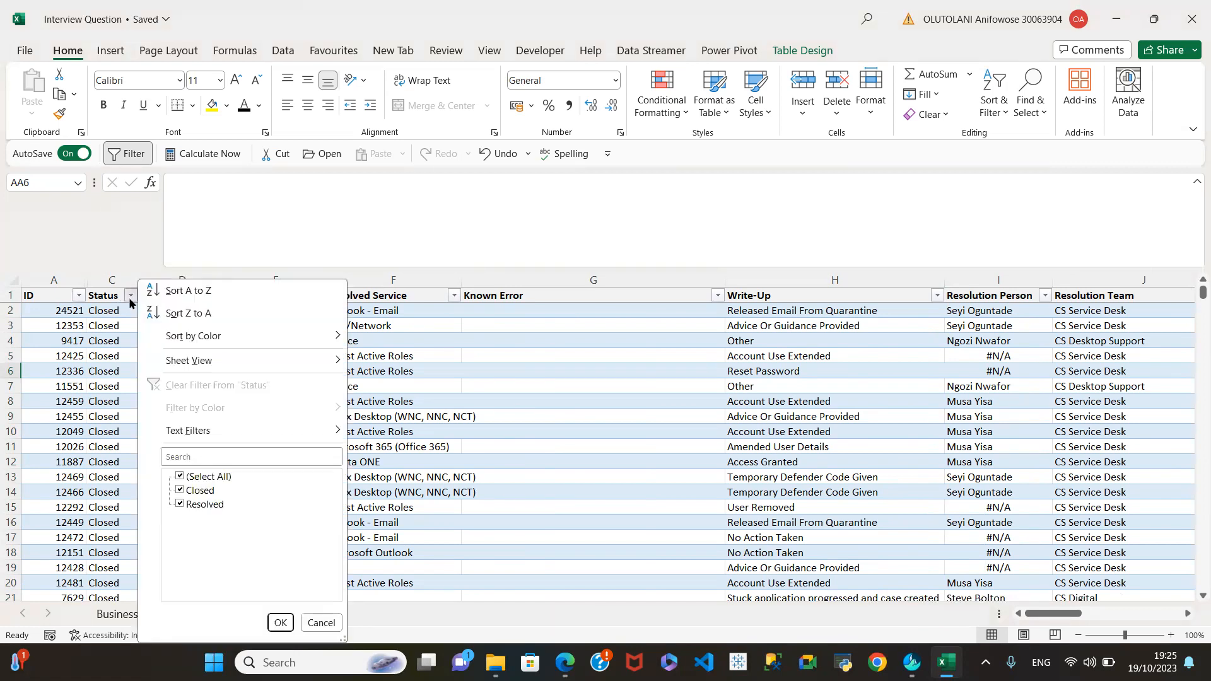
click(322, 624)
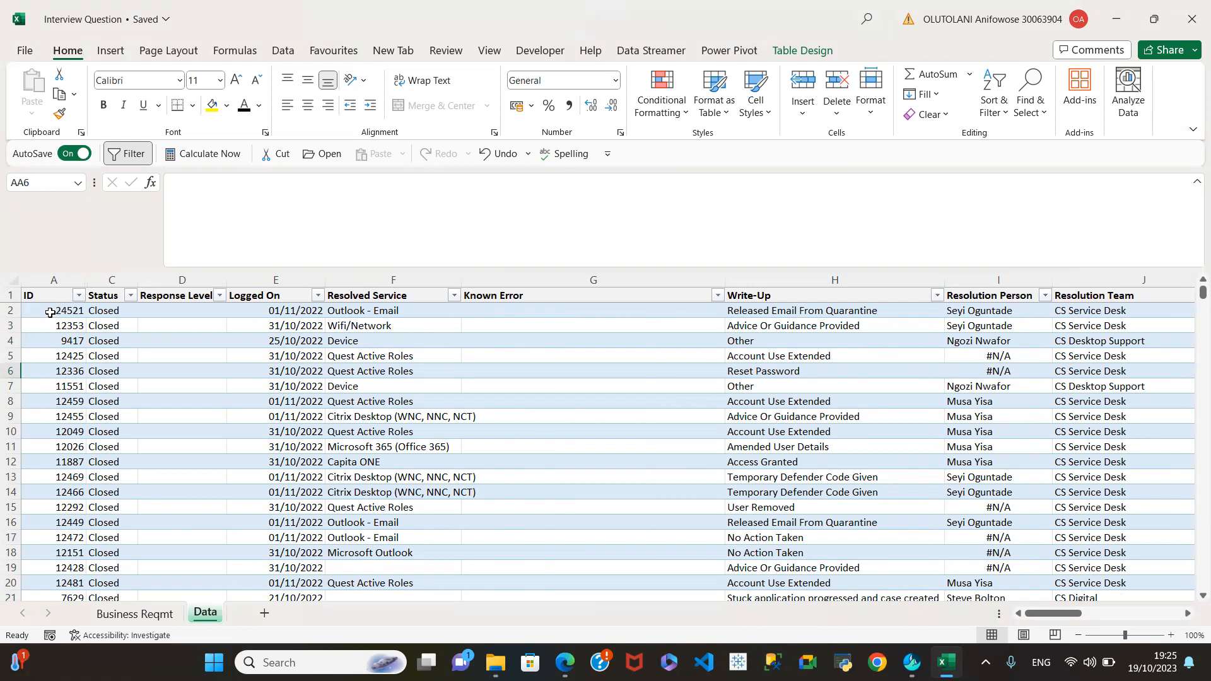
Step: Highlight the duplicate values in the whole ID column with a conditional formatting rule
click(54, 282)
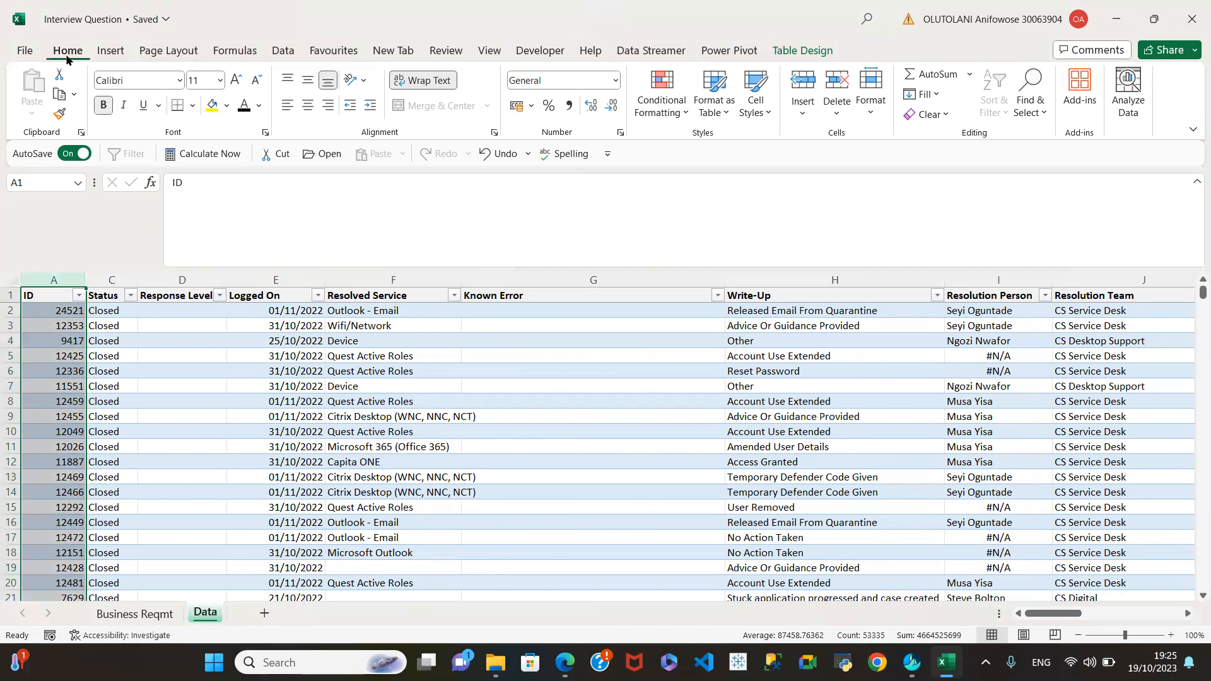
click(670, 114)
mouse_move(734, 147)
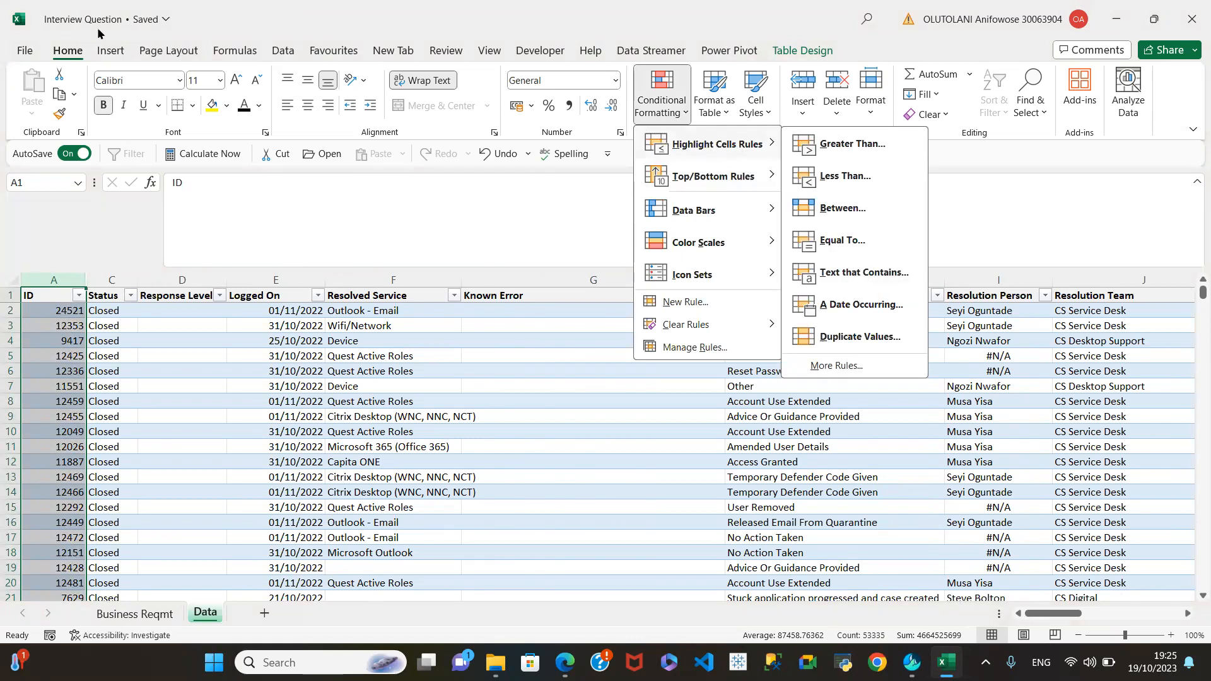
click(847, 332)
click(743, 272)
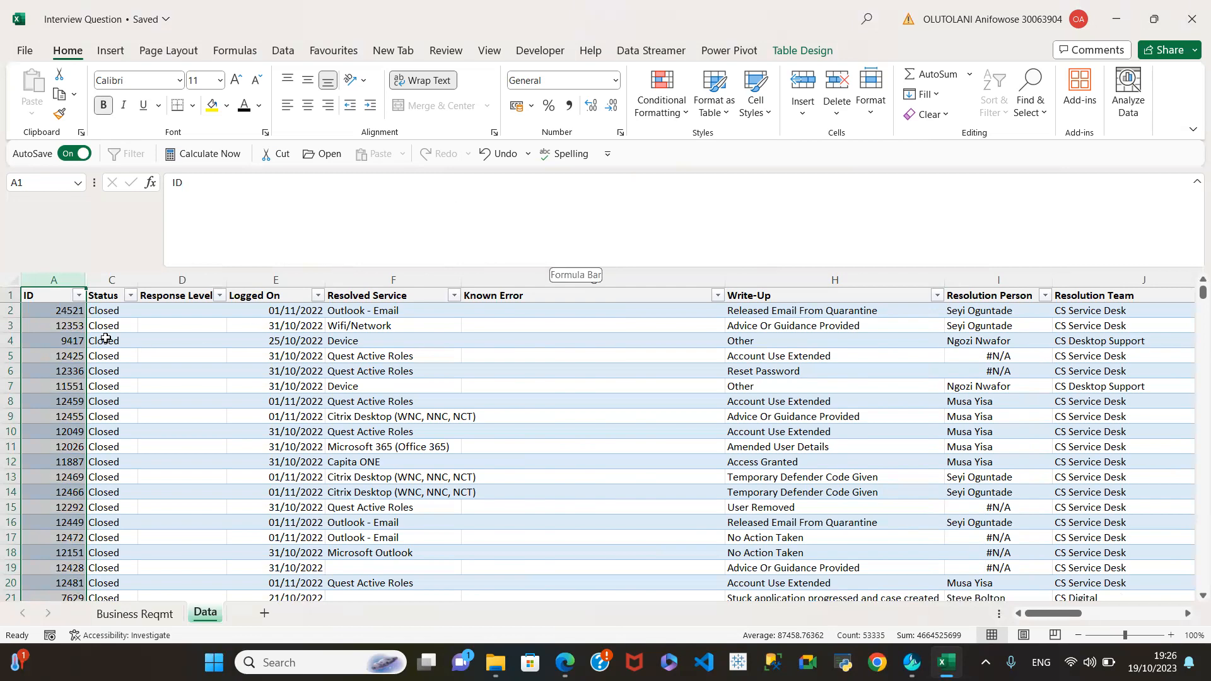
Step: Examine the rows with highlighted duplicate IDs around row 27444, comparing their Known Error and Write-Up details
drag(1192, 295, 1192, 301)
scroll(96, 508, down, 1)
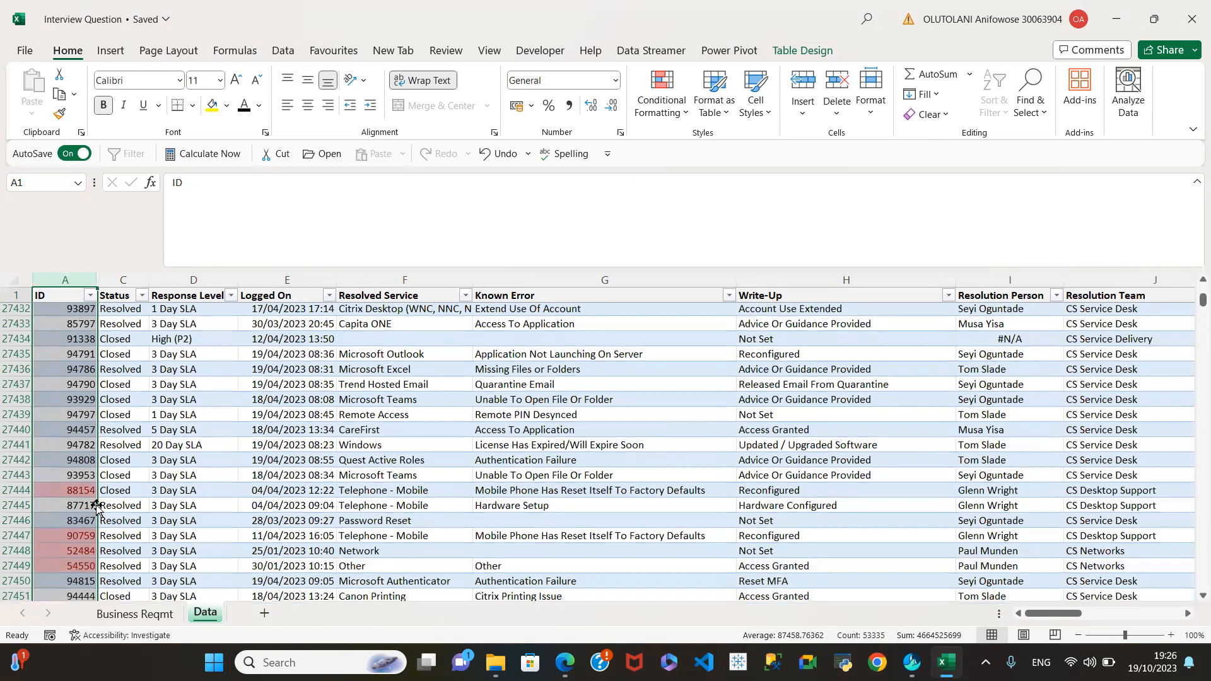
click(16, 490)
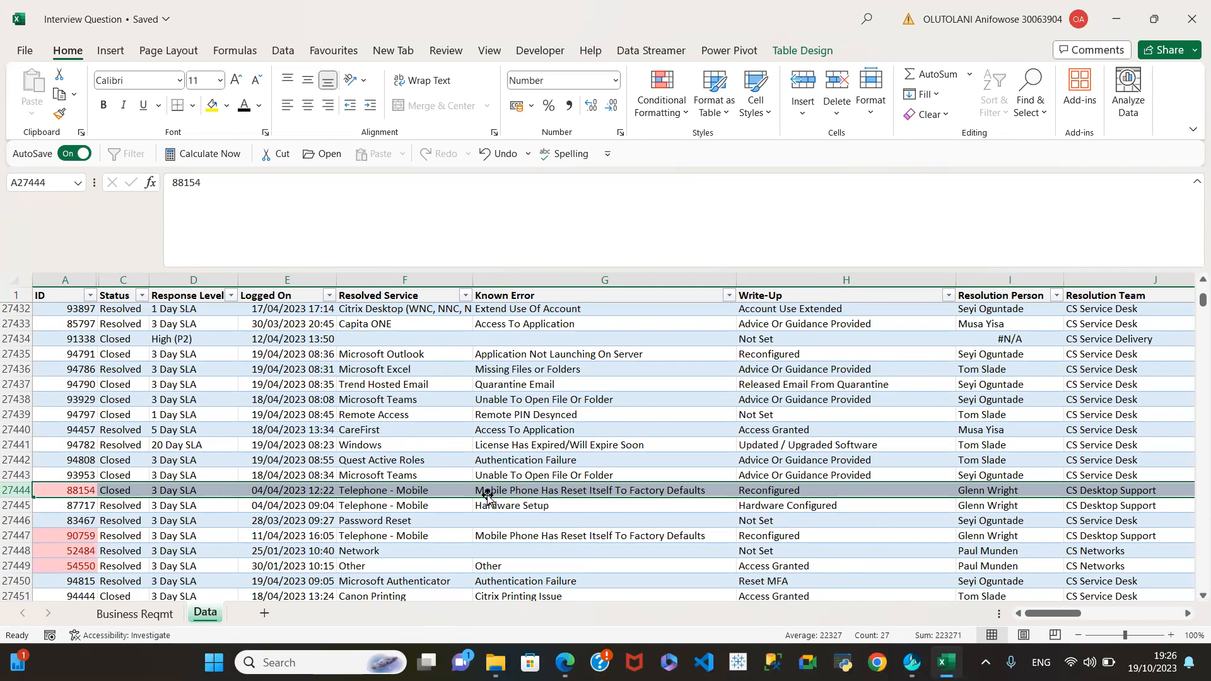
click(56, 276)
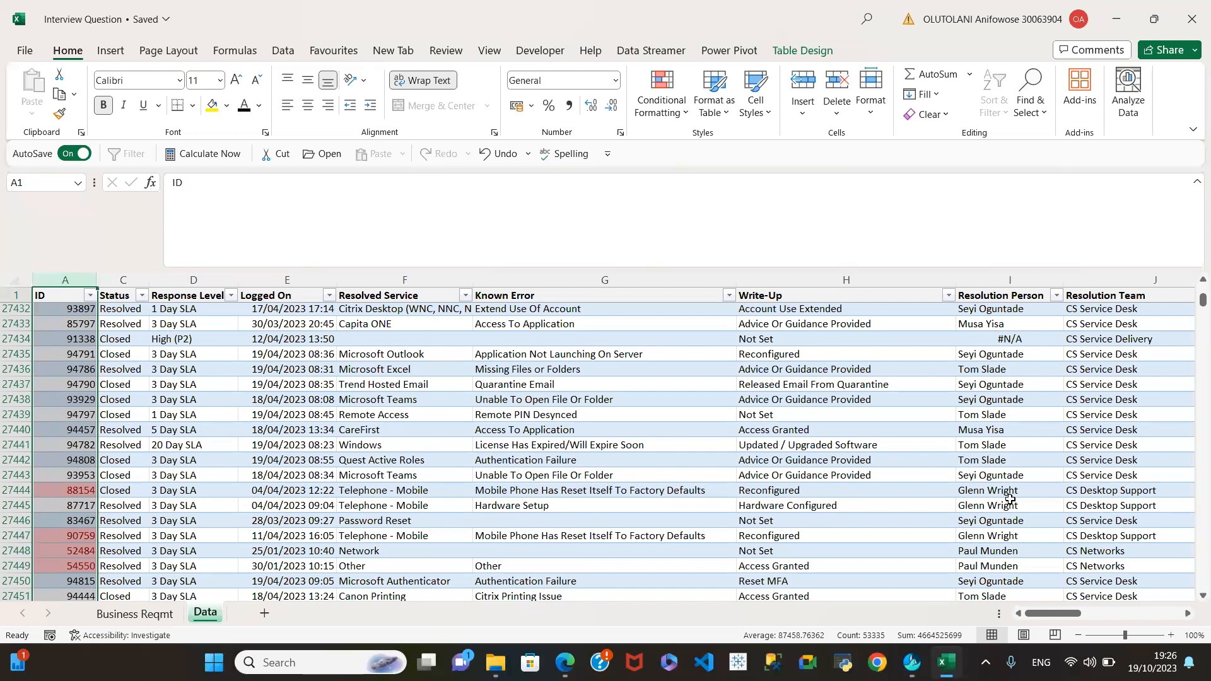
click(11, 490)
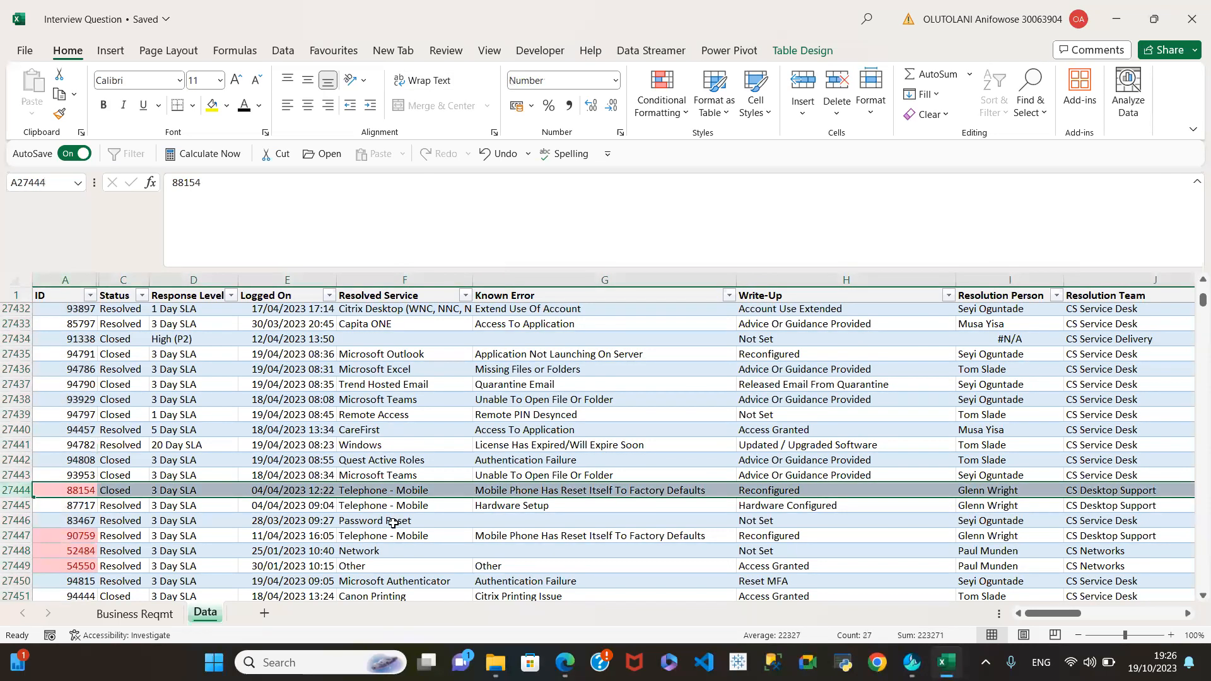
click(647, 493)
click(815, 492)
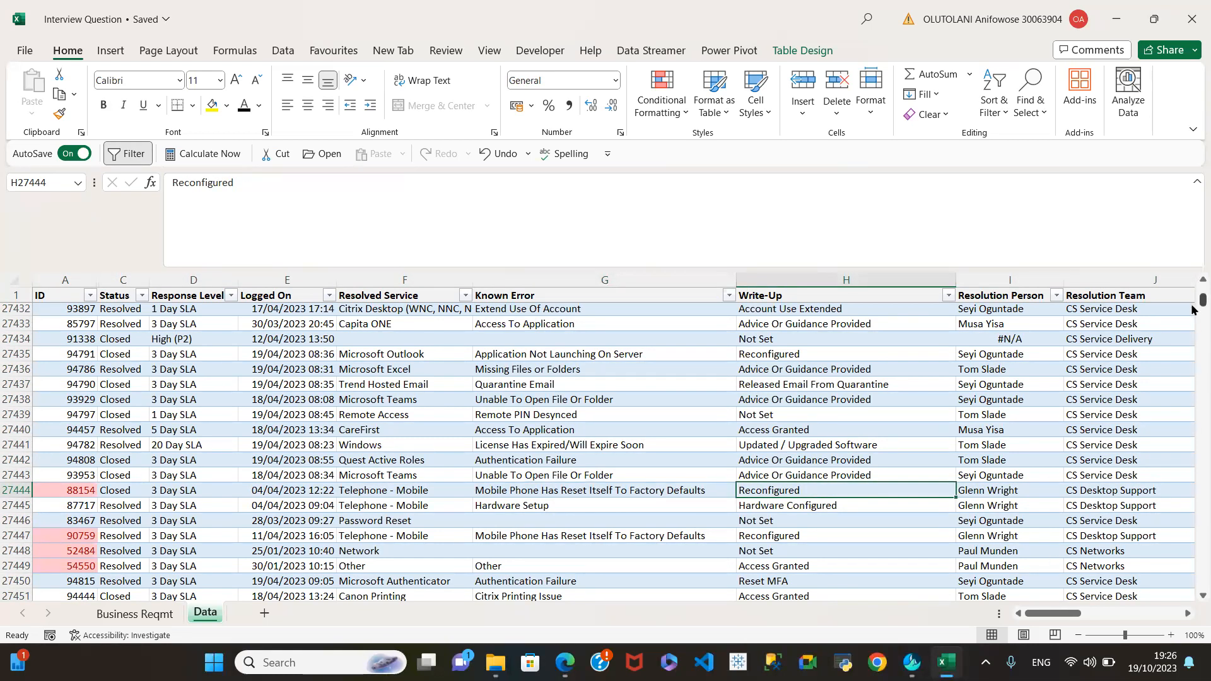
drag(1194, 309, 1192, 275)
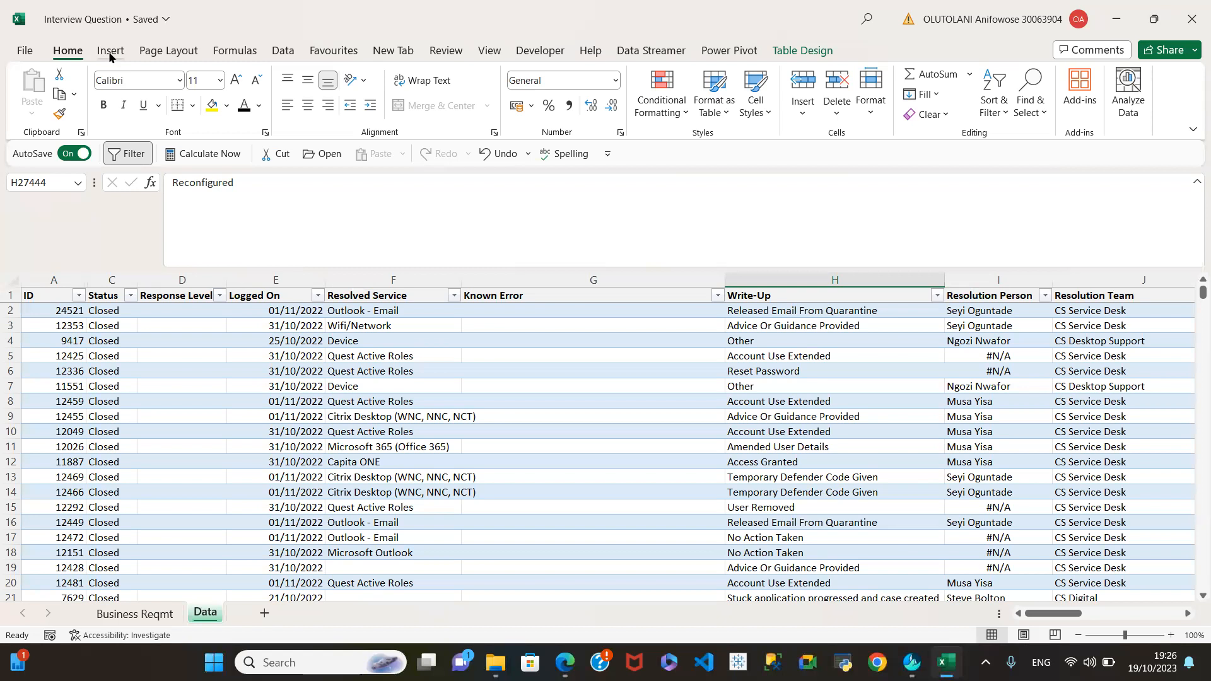
click(283, 51)
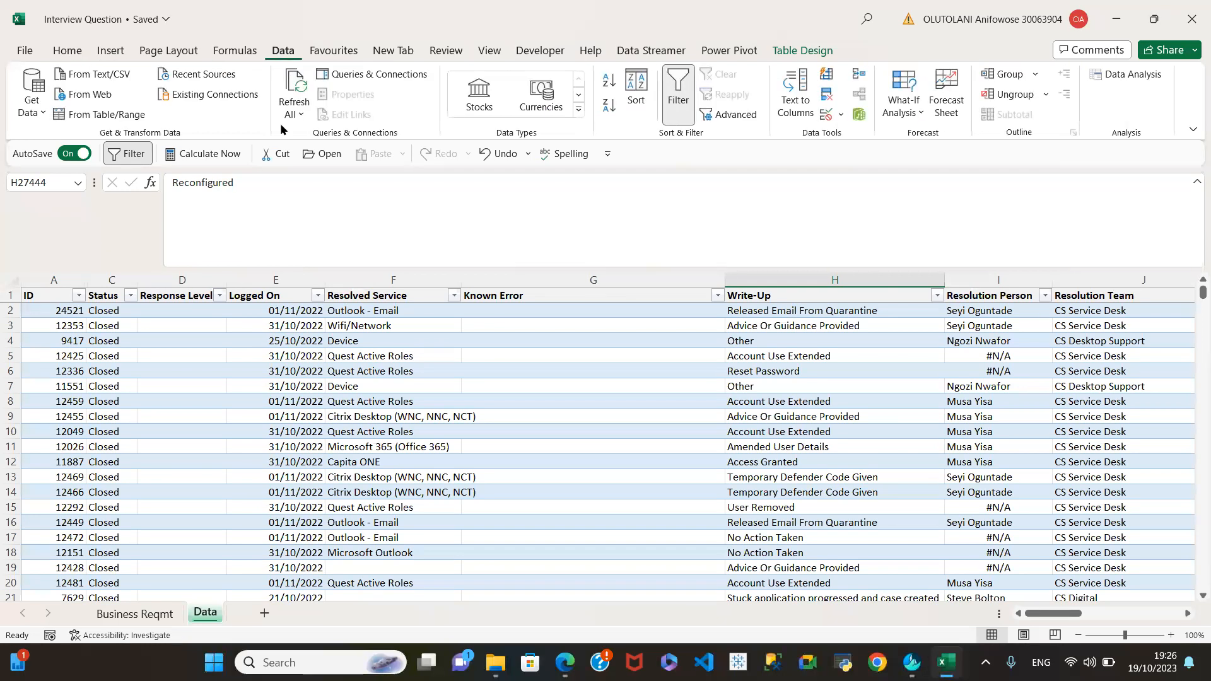
click(158, 379)
click(92, 330)
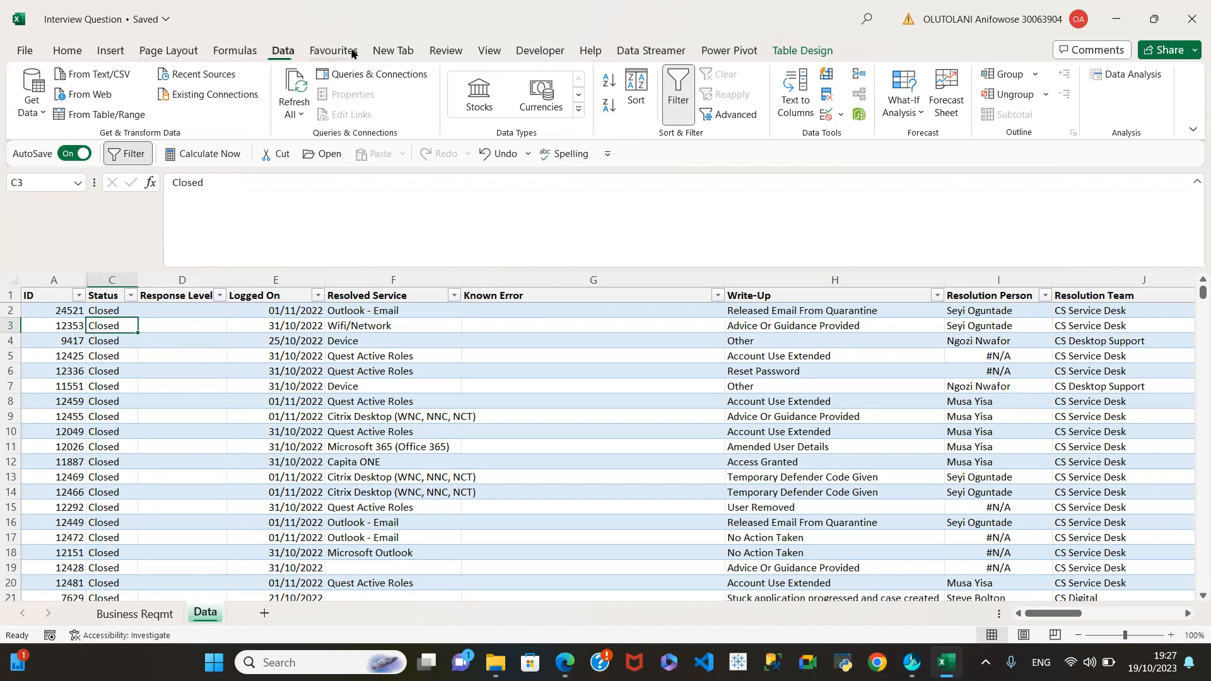
click(827, 97)
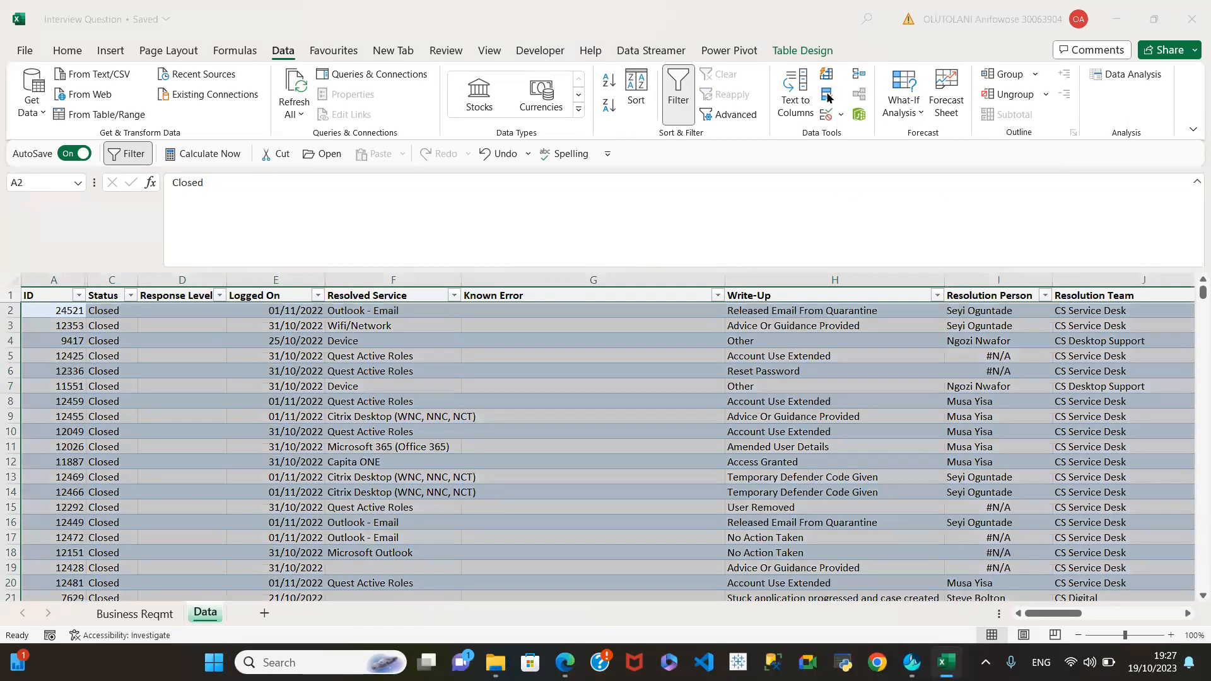
key(super+w)
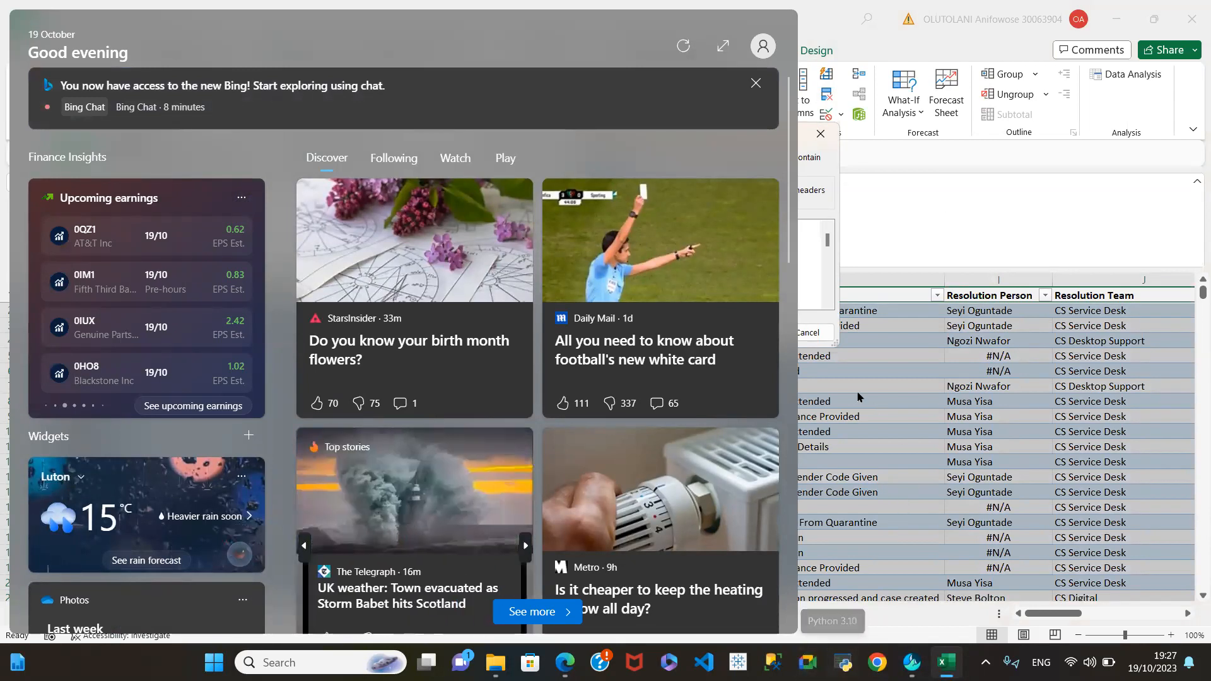
click(827, 335)
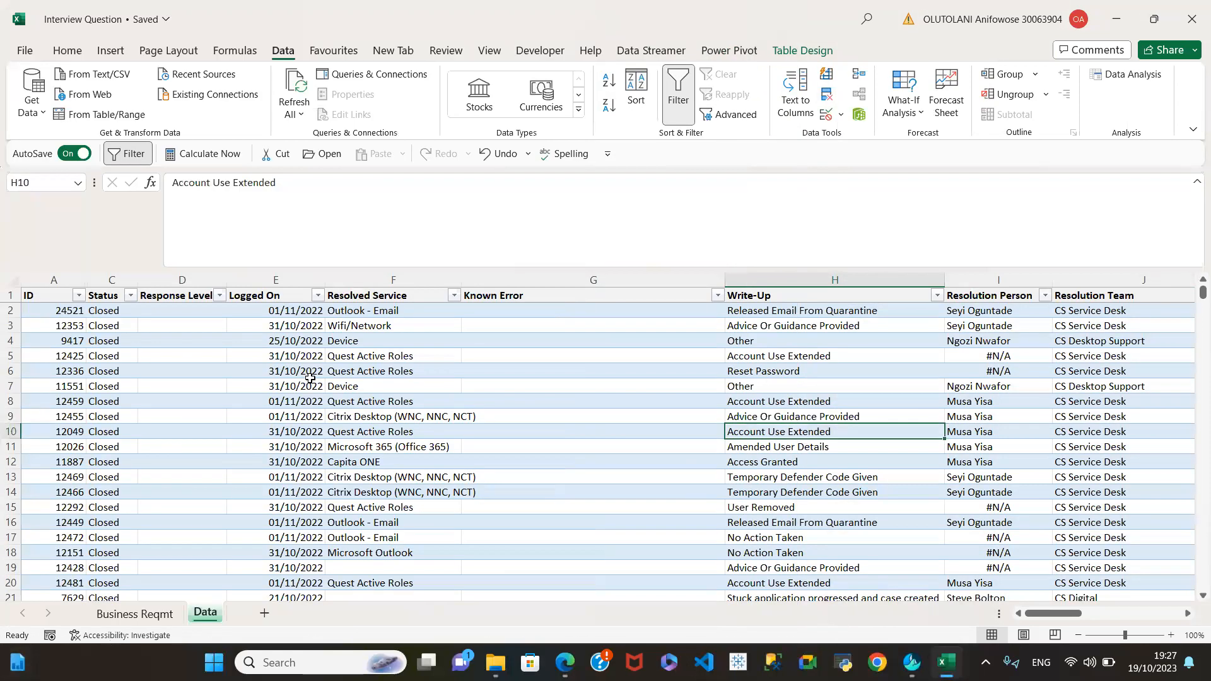
Step: Run Remove Duplicates on the ticket table with all columns selected and the data marked as having headers
click(265, 399)
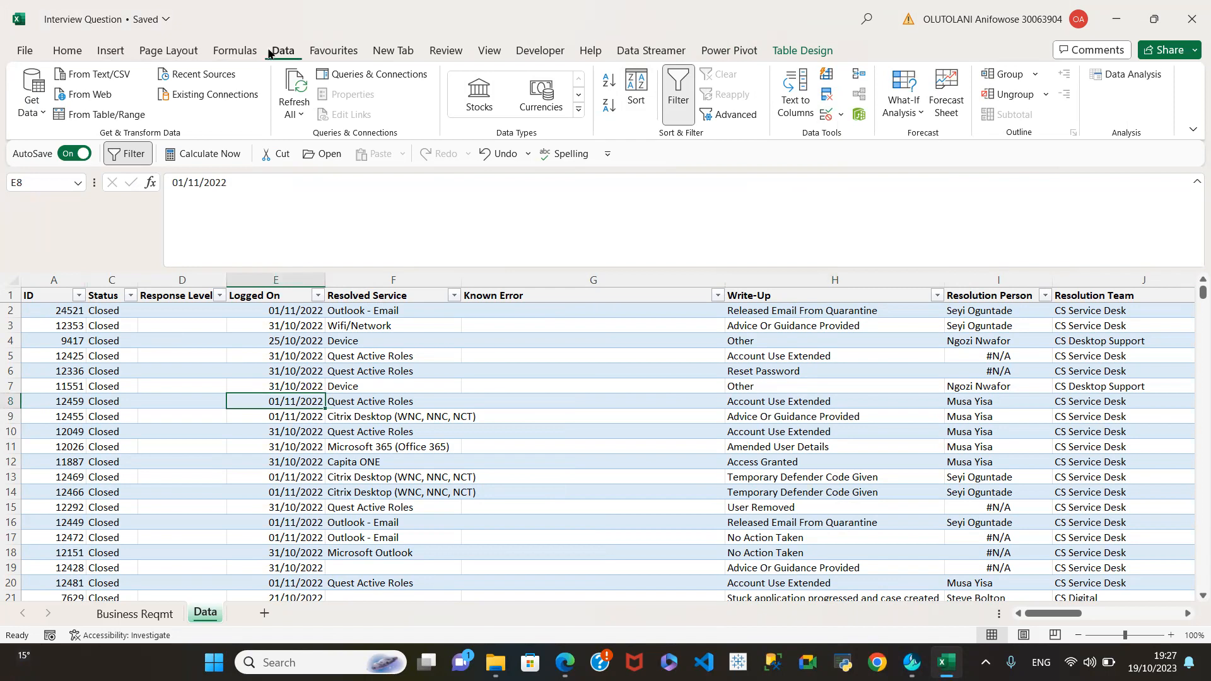
click(827, 95)
scroll(610, 298, down, 5)
scroll(611, 286, down, 3)
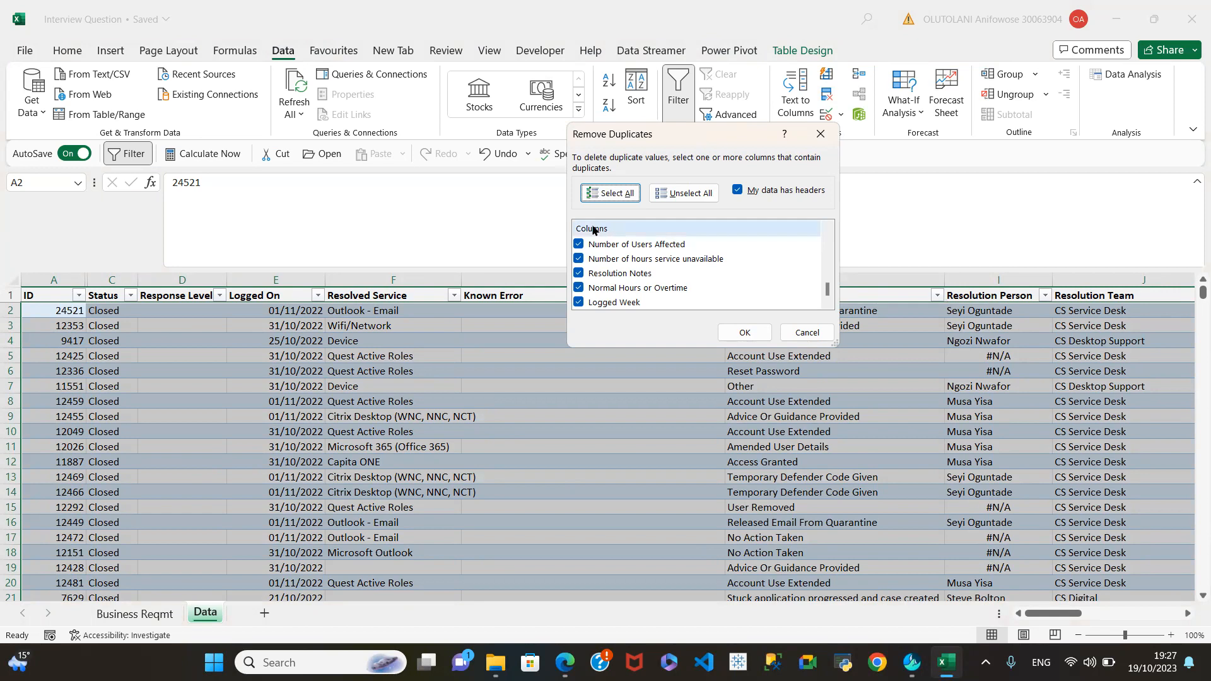
click(736, 332)
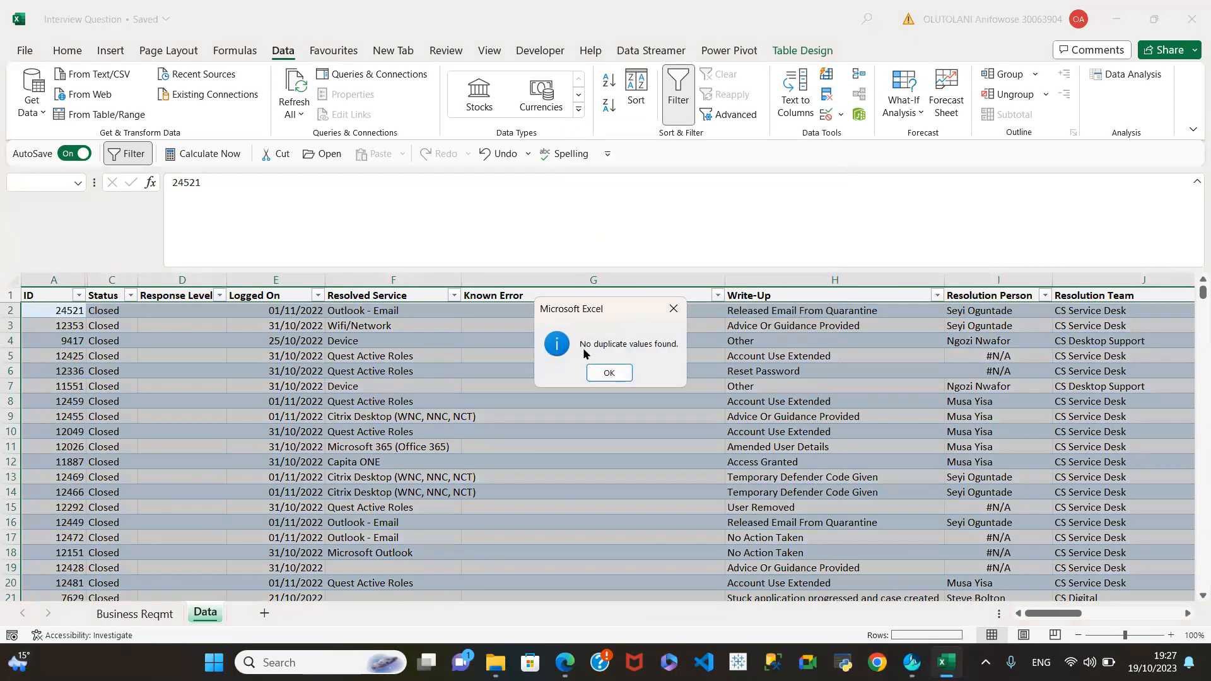
click(615, 373)
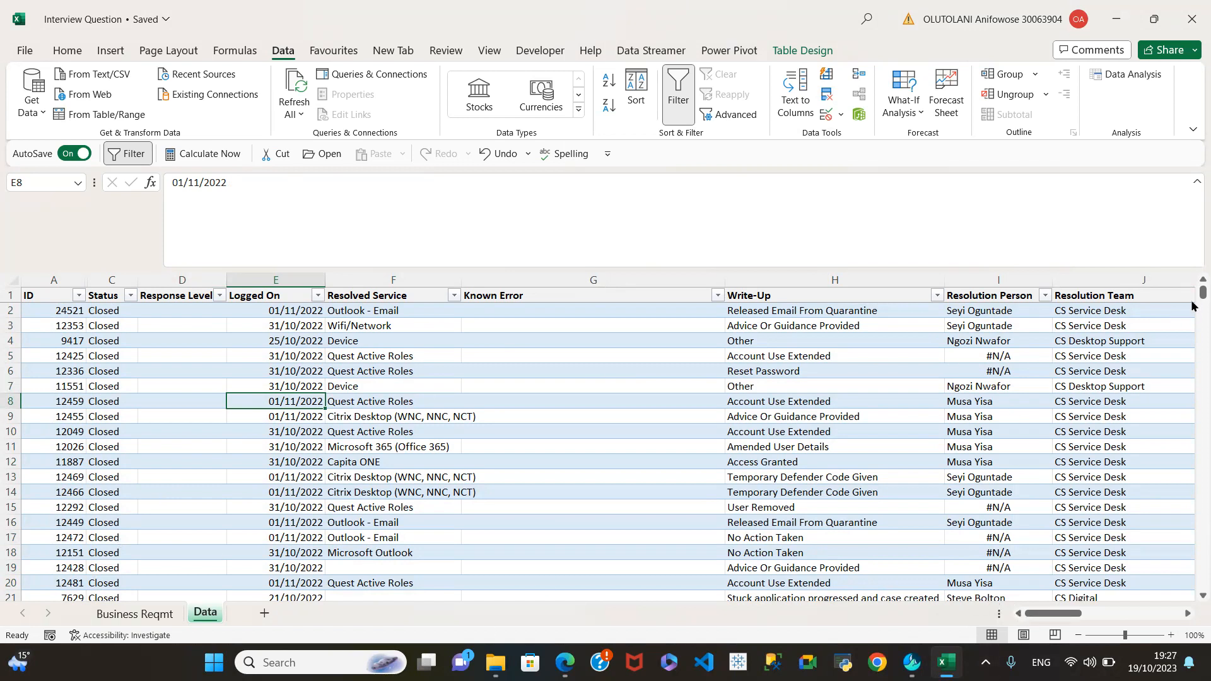
Step: Look through the table for IDs still highlighted as duplicates, examining row 36580 and the rows above it
mouse_move(1202, 293)
mouse_down()
mouse_move(1197, 316)
mouse_move(1197, 278)
mouse_up()
scroll(61, 414, down, 9)
scroll(74, 449, up, 5)
scroll(79, 453, down, 5)
scroll(80, 455, down, 20)
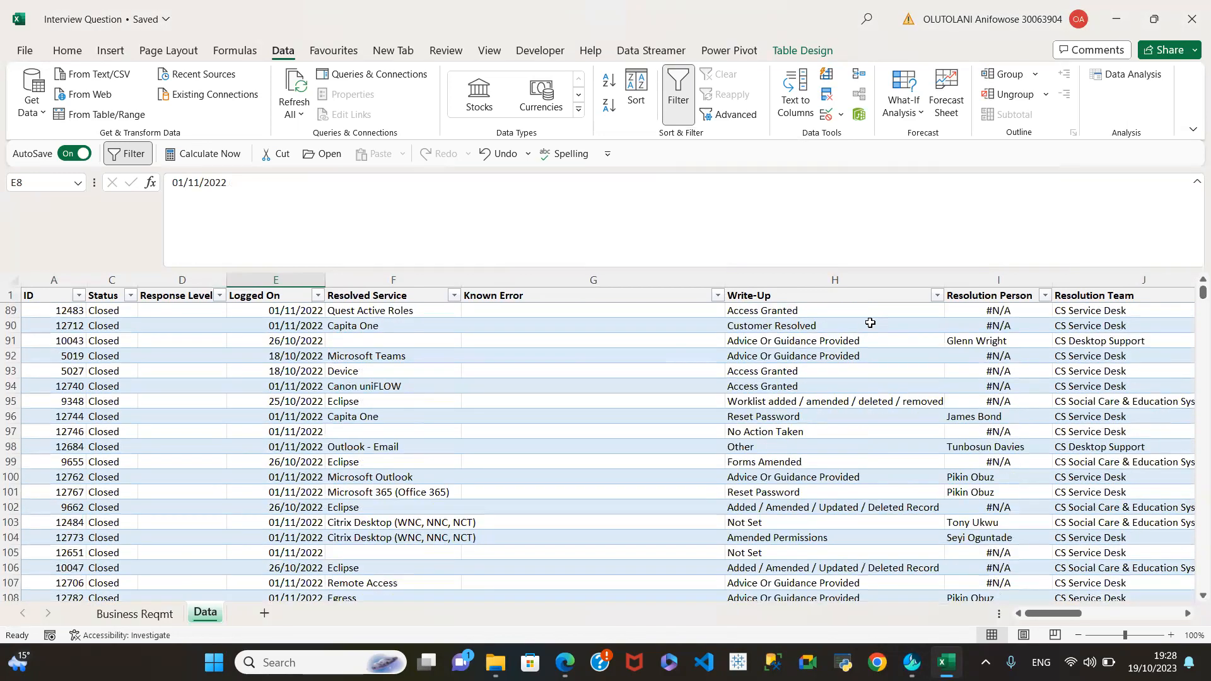
mouse_move(1197, 294)
mouse_down()
mouse_move(1195, 315)
mouse_move(1194, 303)
mouse_up()
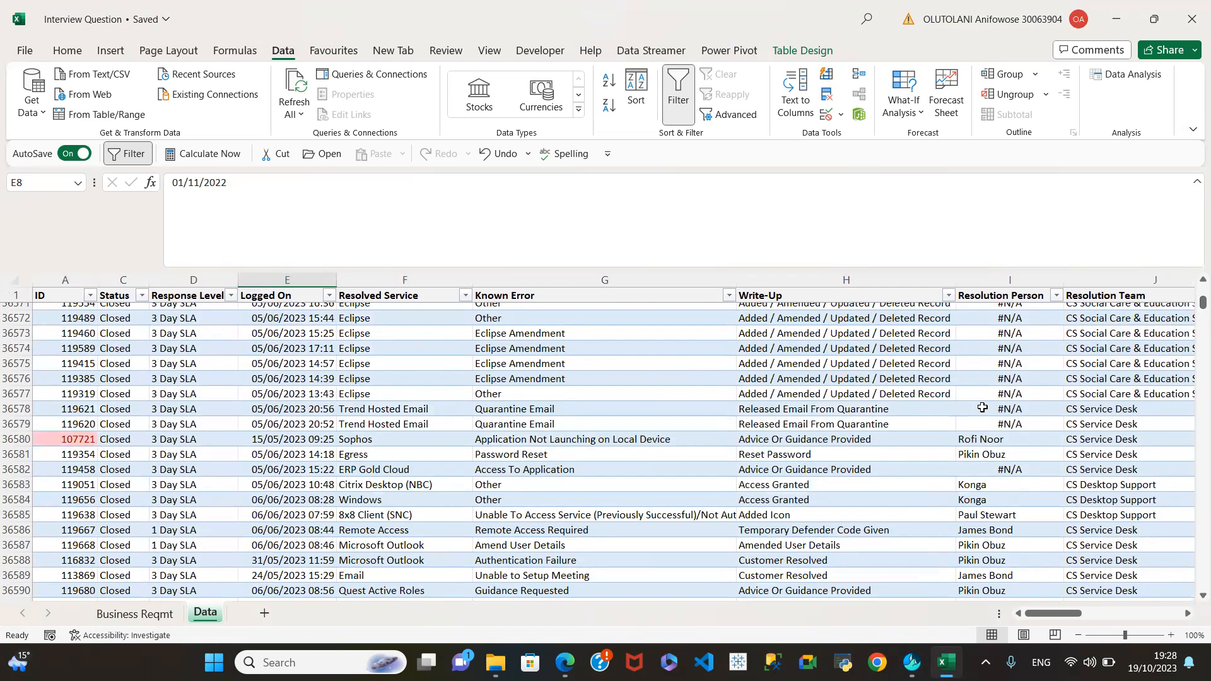
click(15, 439)
scroll(94, 489, down, 3)
scroll(183, 407, up, 15)
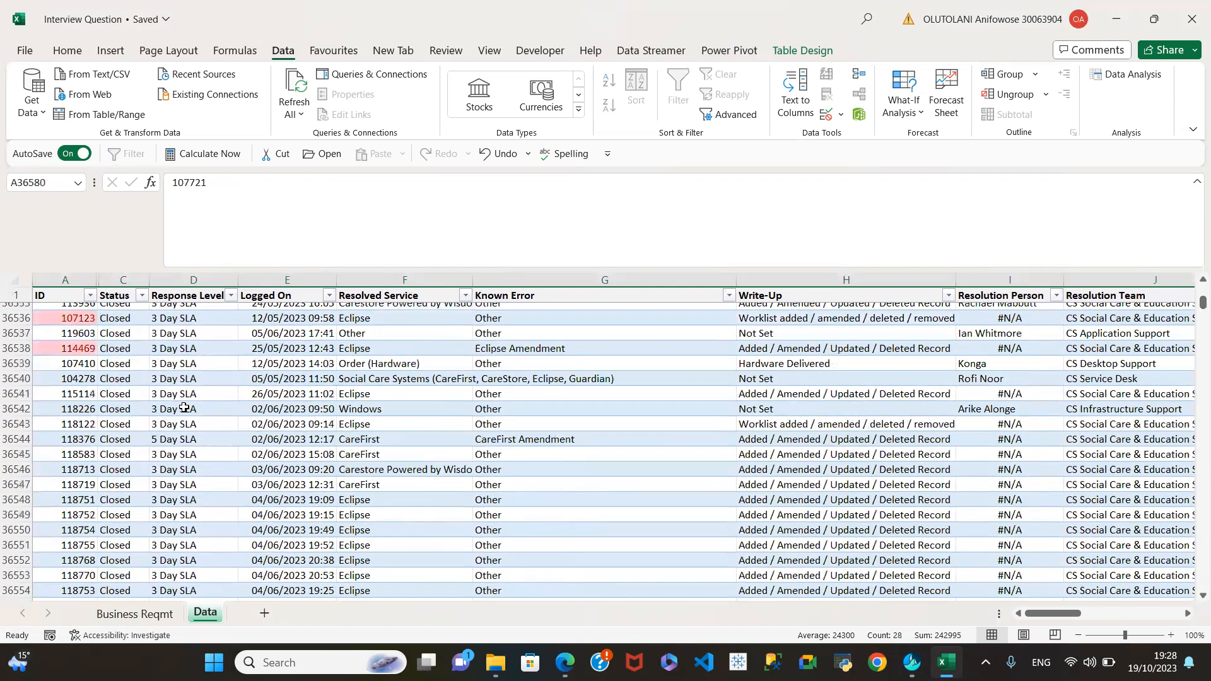
scroll(184, 407, up, 2)
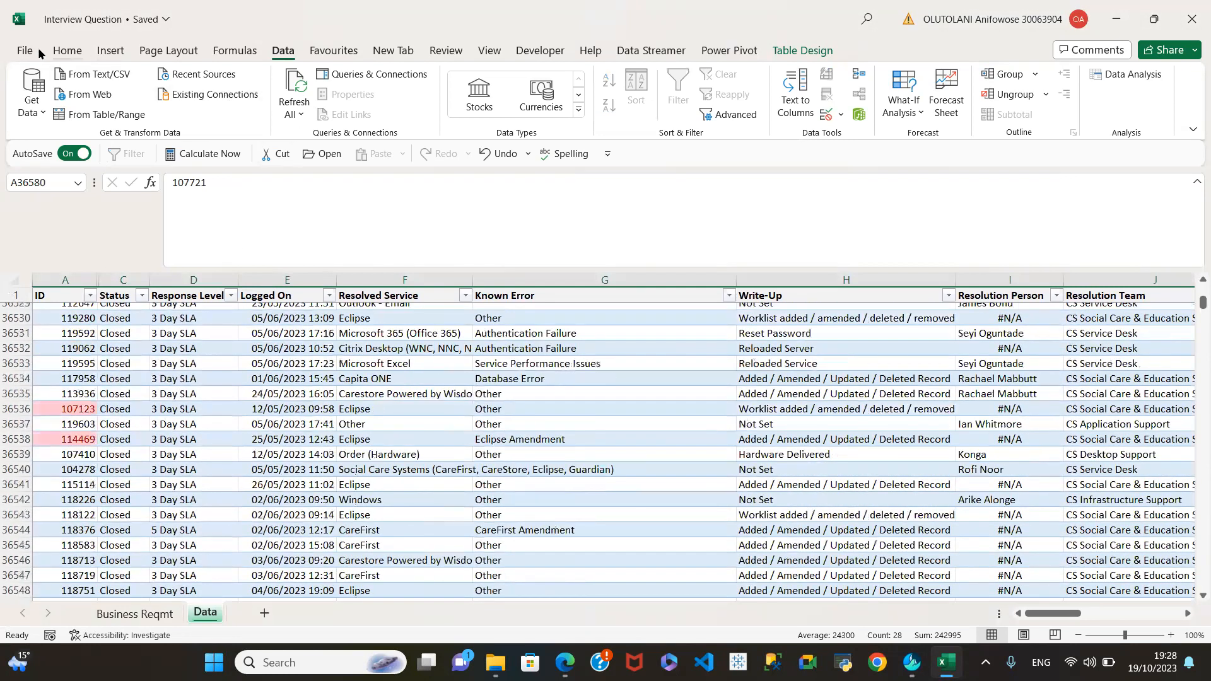
Step: Clear all conditional formatting rules from the ticket table
click(81, 52)
click(661, 95)
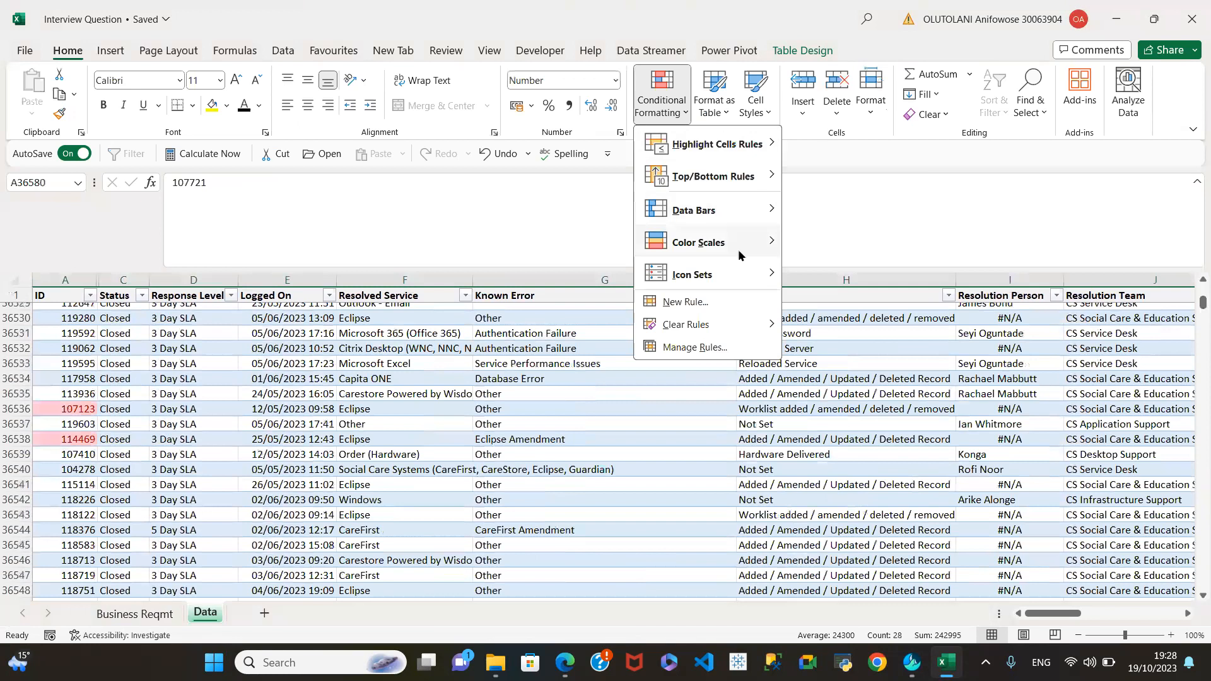
mouse_move(679, 324)
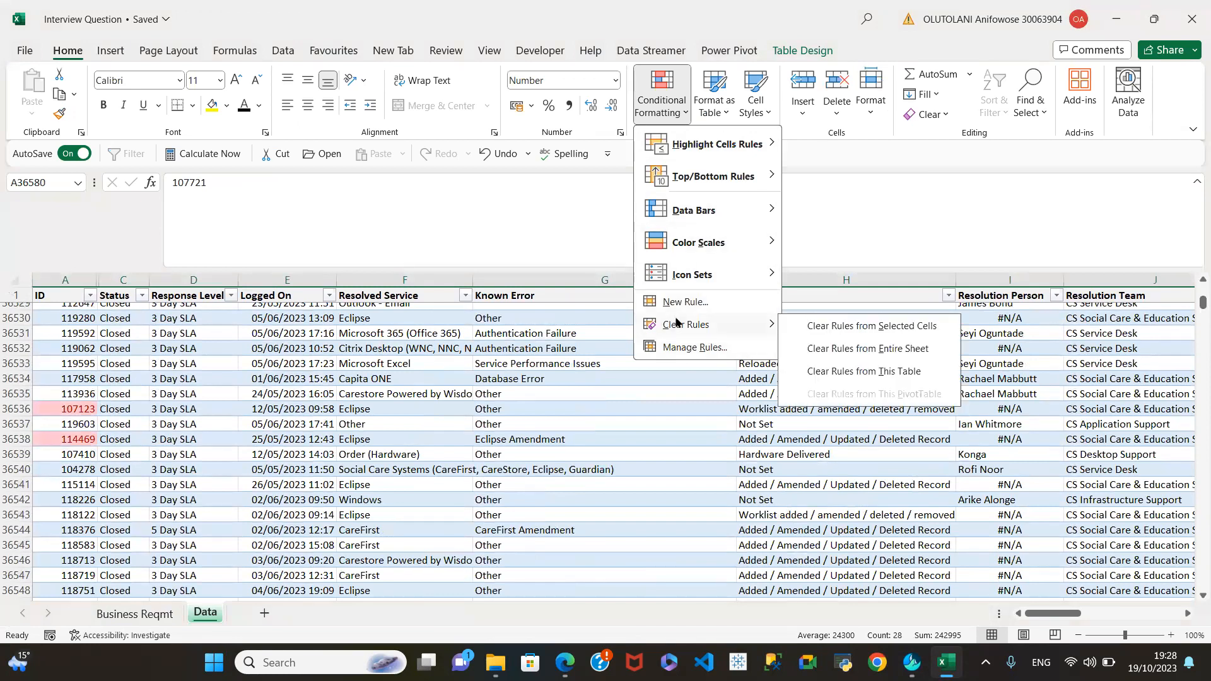
click(865, 372)
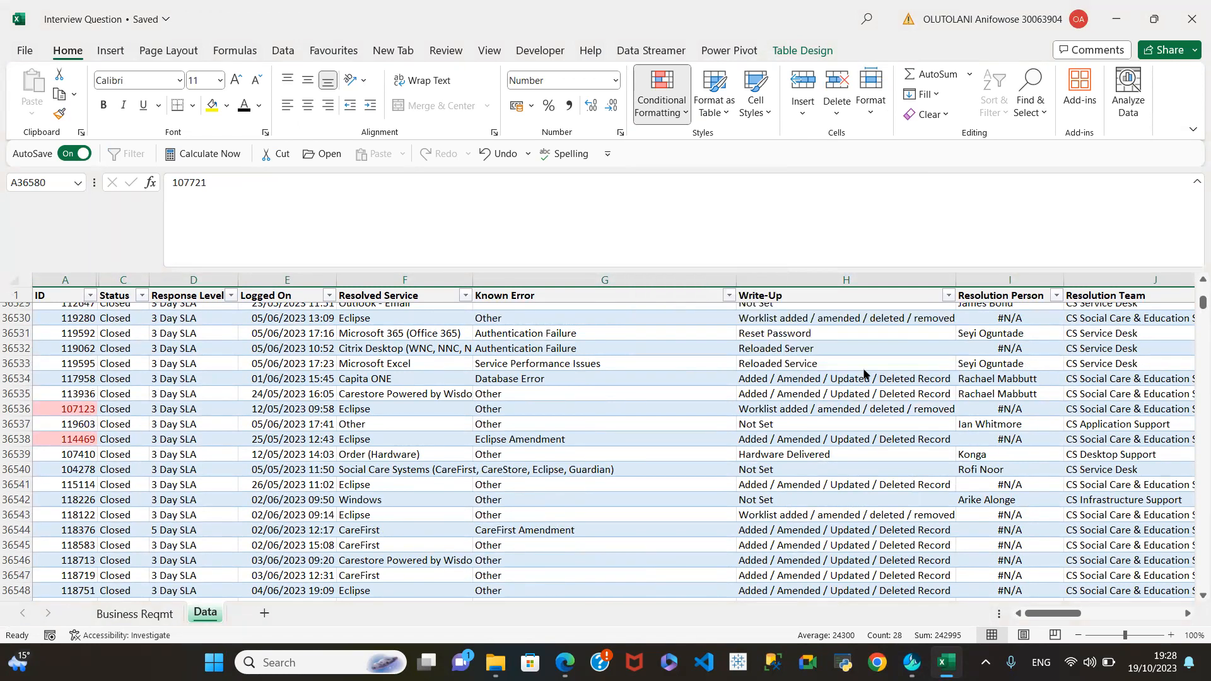
click(531, 422)
click(182, 479)
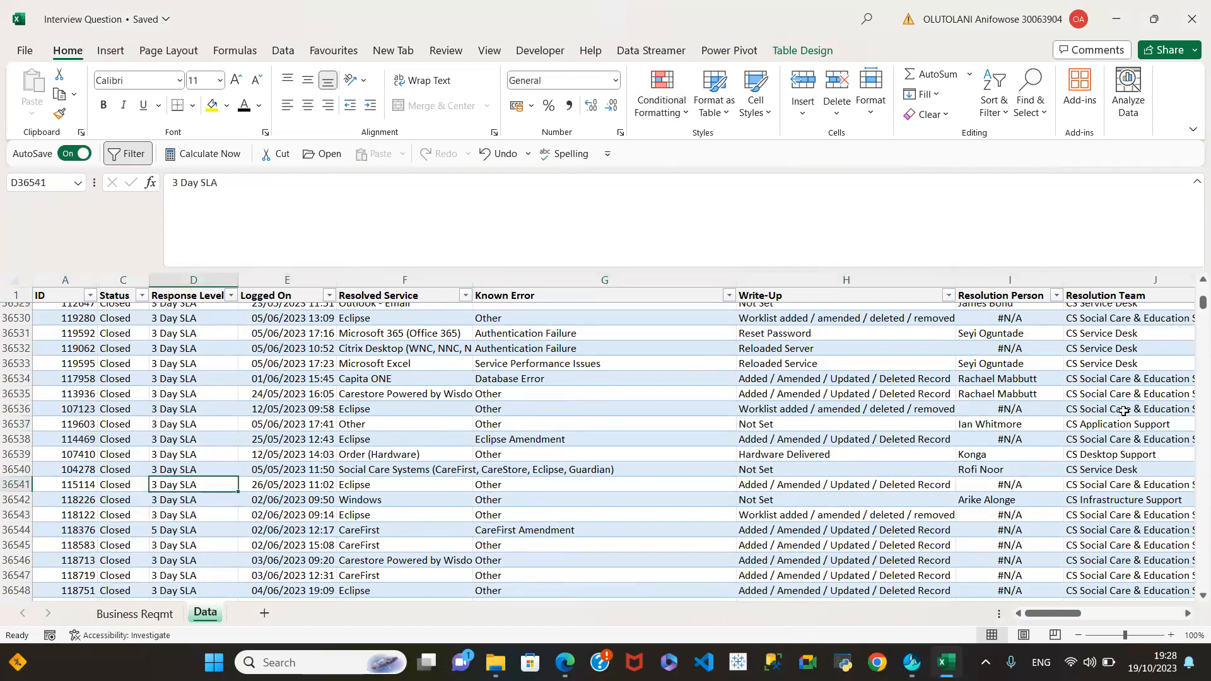
Step: Review the table's columns from the first rows across to Hours Spent on Ticket
drag(1194, 302, 1198, 265)
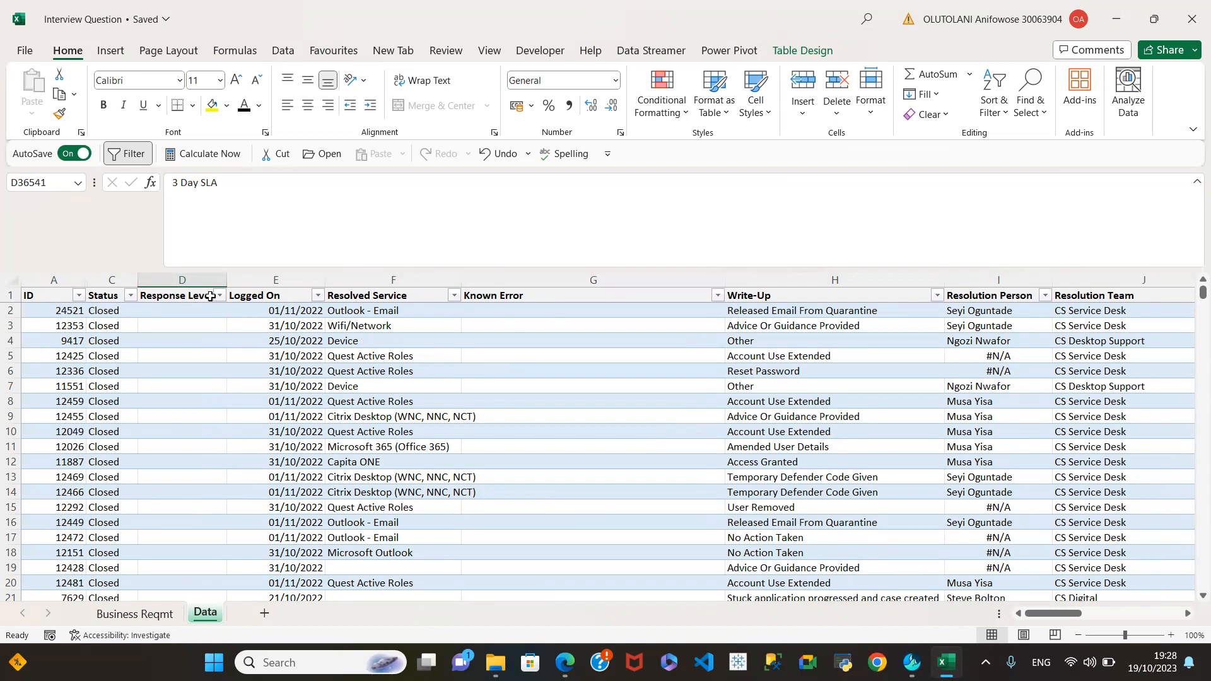
mouse_move(1046, 622)
mouse_down()
mouse_move(1133, 630)
mouse_move(1016, 638)
mouse_move(1032, 639)
mouse_up()
drag(1080, 613, 1103, 614)
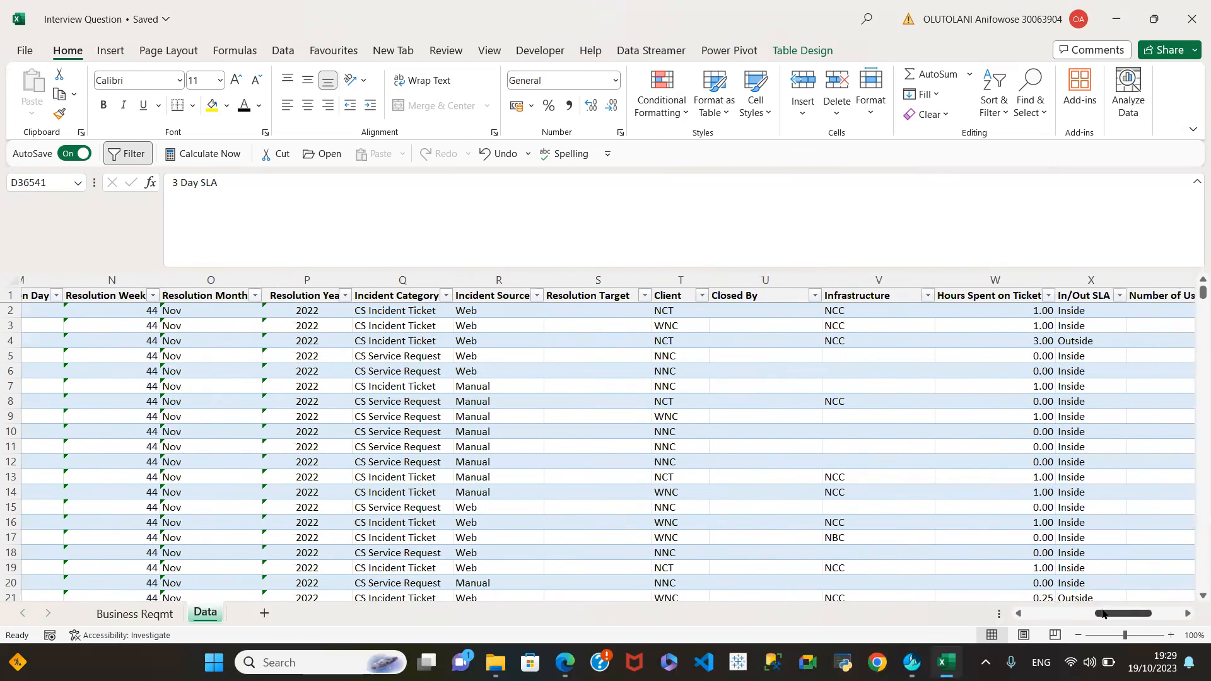
Step: Inspect the Hours Spent on Ticket column in the Data sheet and review the task brief on the Business Reqmt sheet
click(1000, 279)
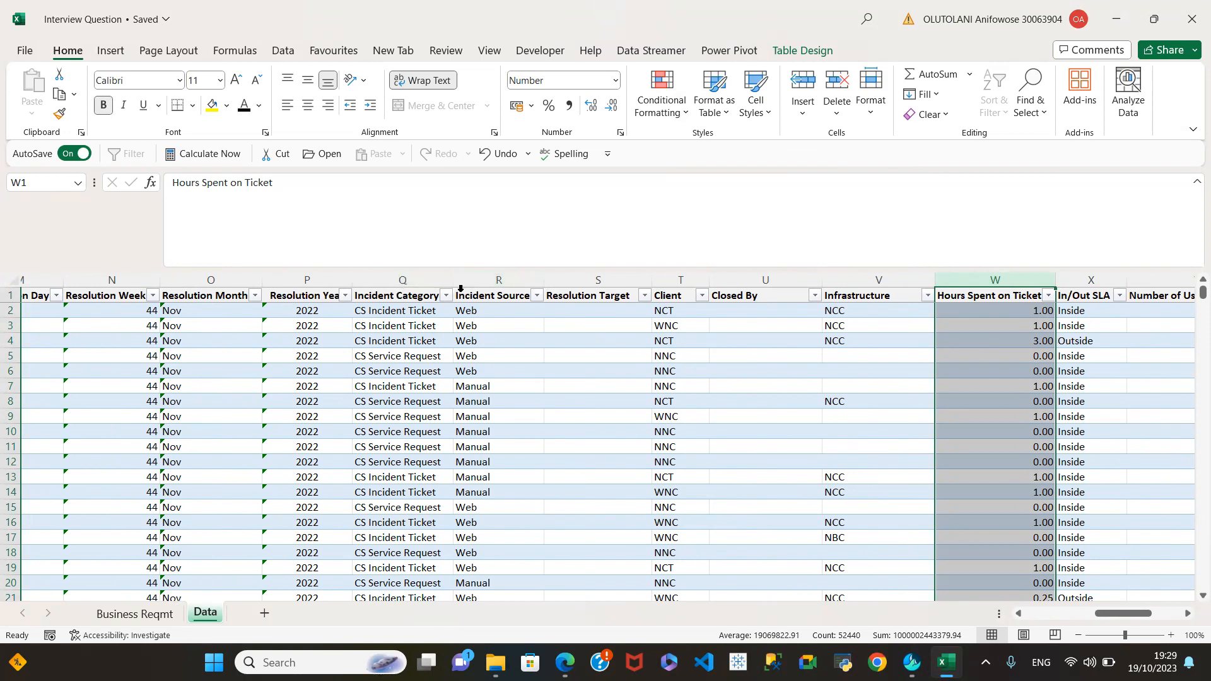
drag(1092, 616, 1058, 617)
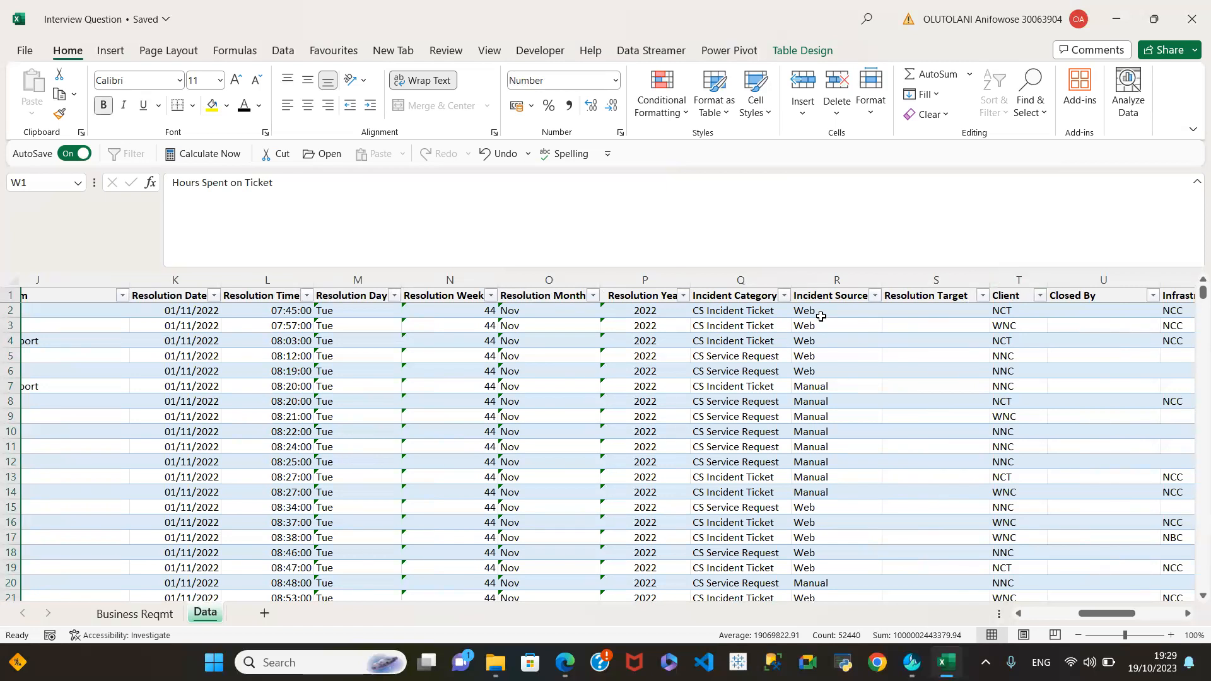
click(110, 615)
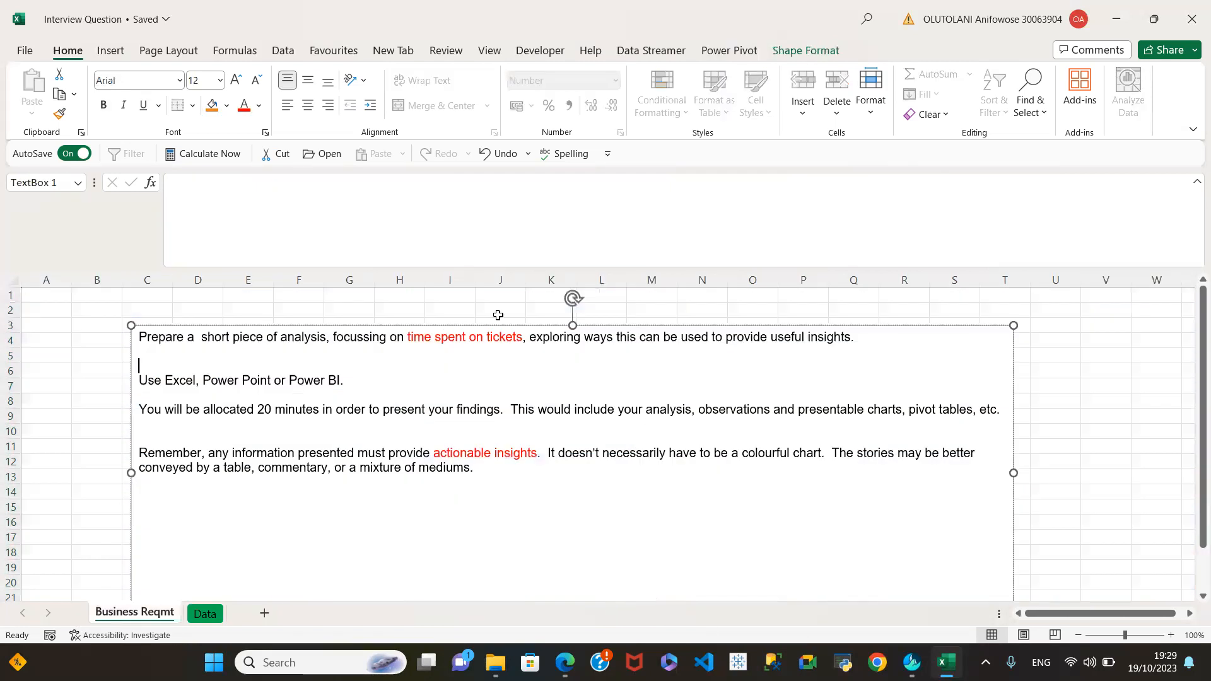
Step: Return to the Data sheet and narrow the Known Error column to bring more of the following columns into view
click(203, 621)
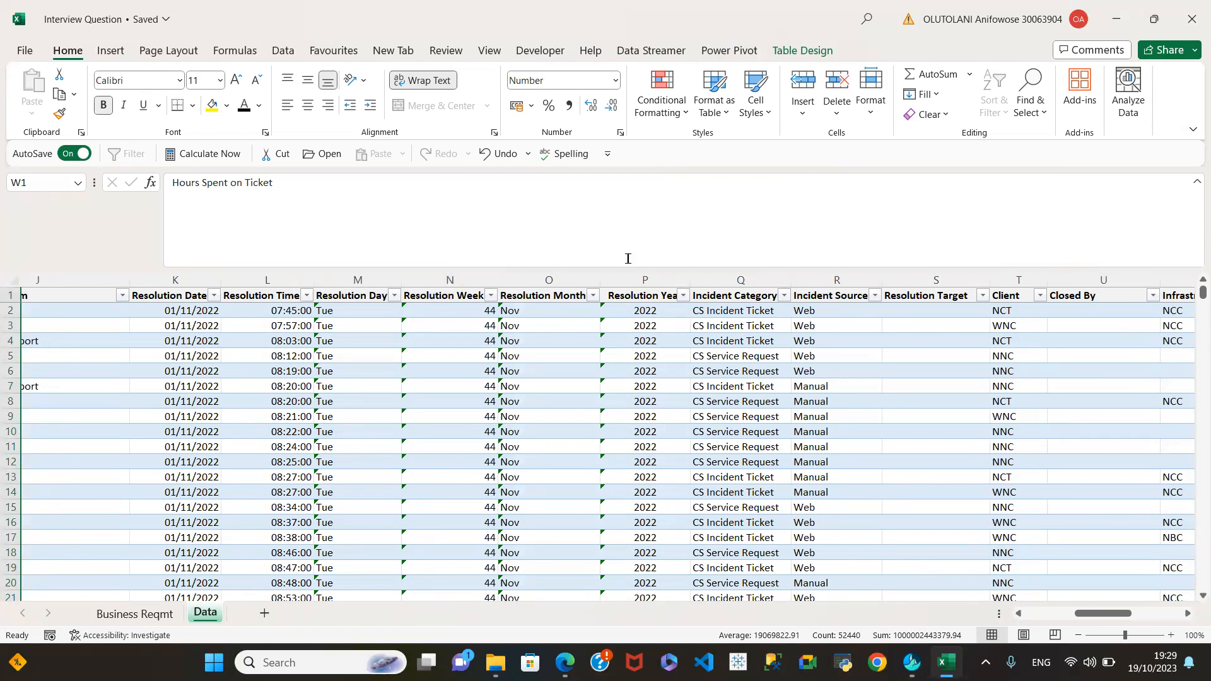
drag(1093, 617, 1030, 626)
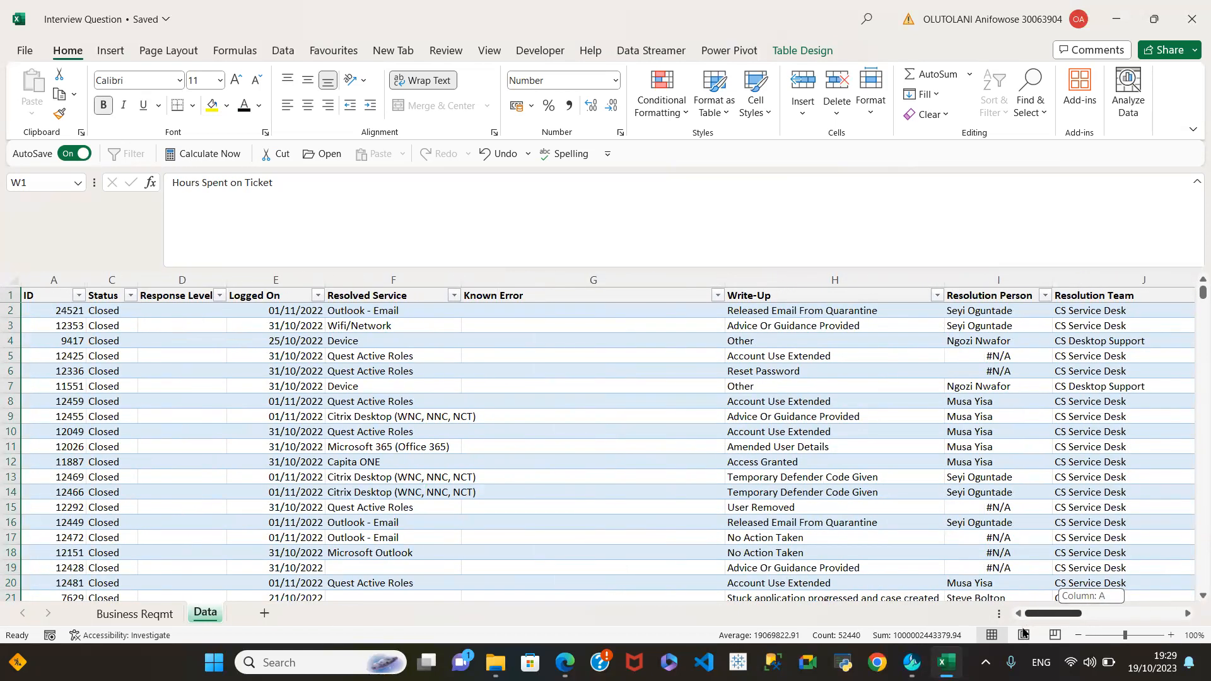
drag(1023, 633, 999, 638)
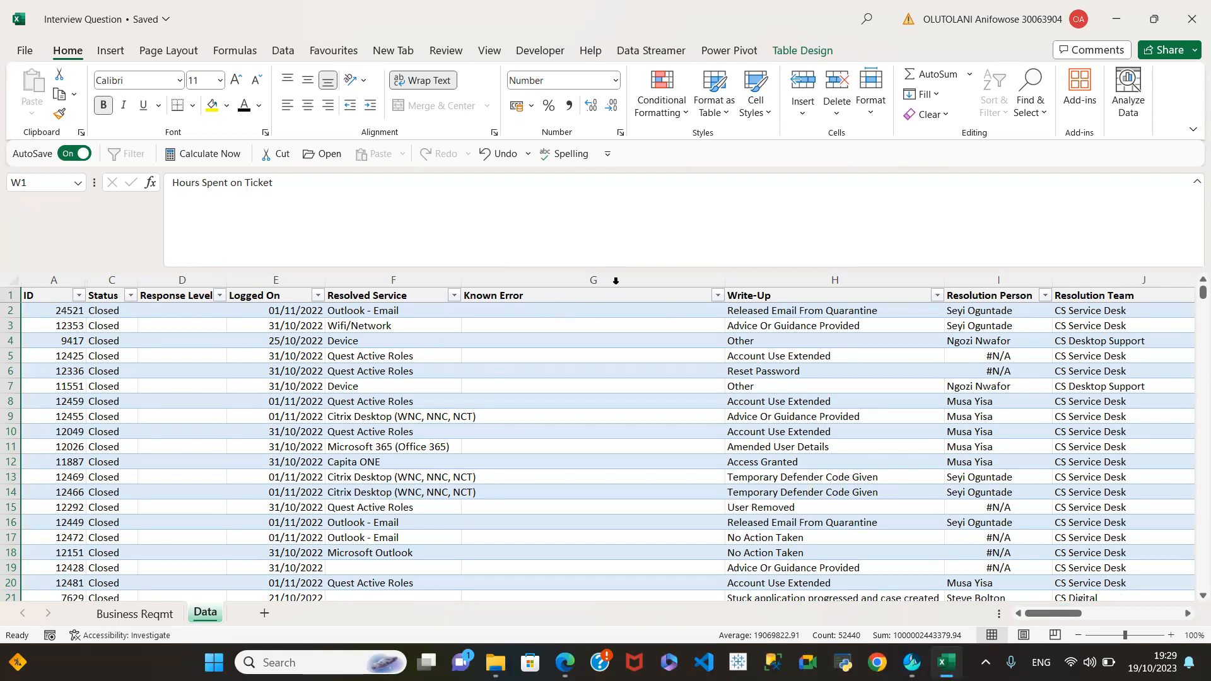
drag(726, 280, 579, 287)
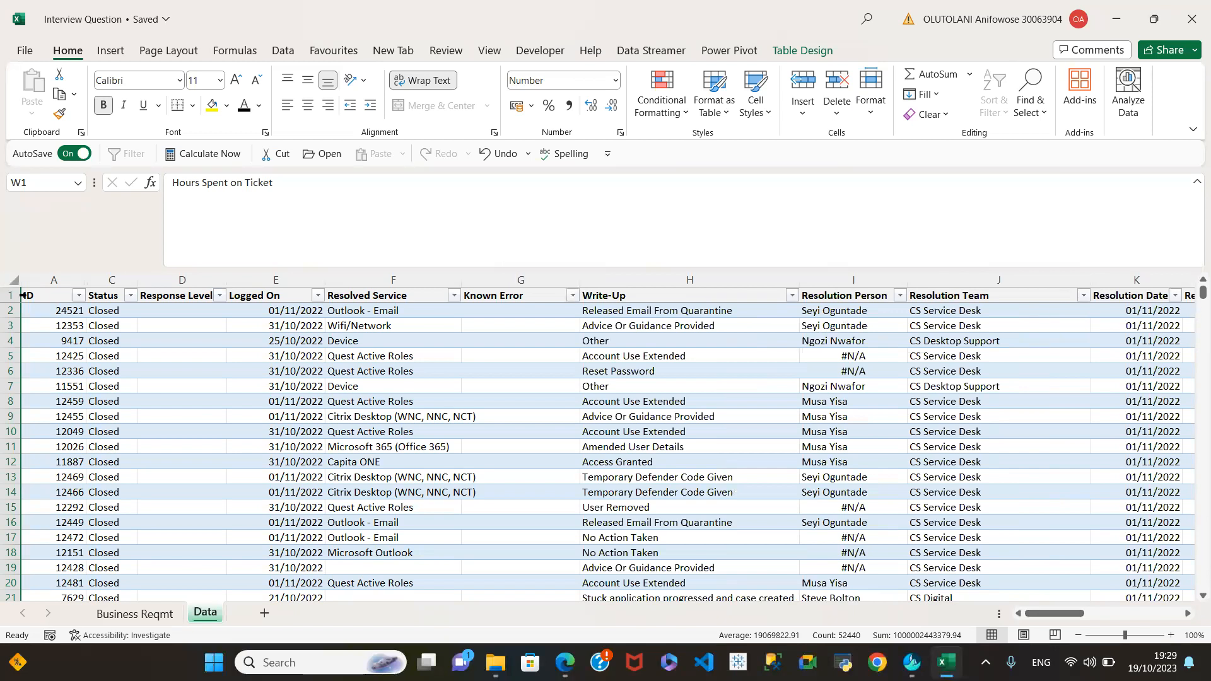
Step: Examine the ID, Resolved Service and Status columns, checking which values the Status filter offers without applying any filter
click(61, 277)
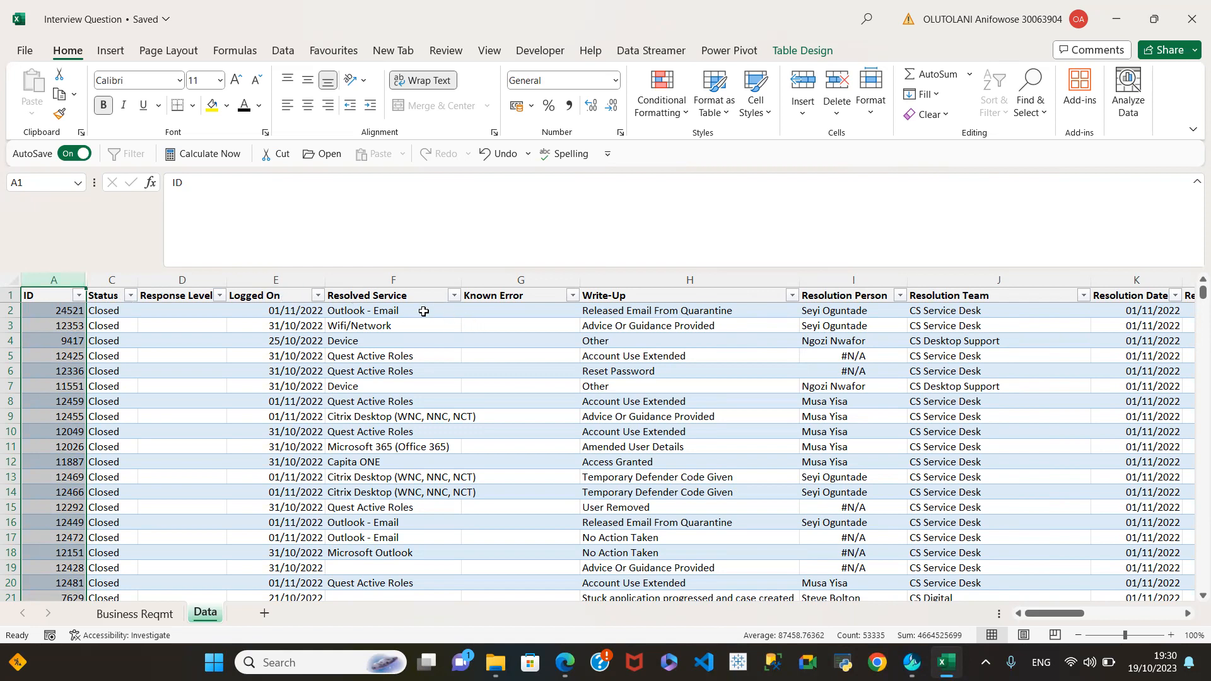
click(394, 281)
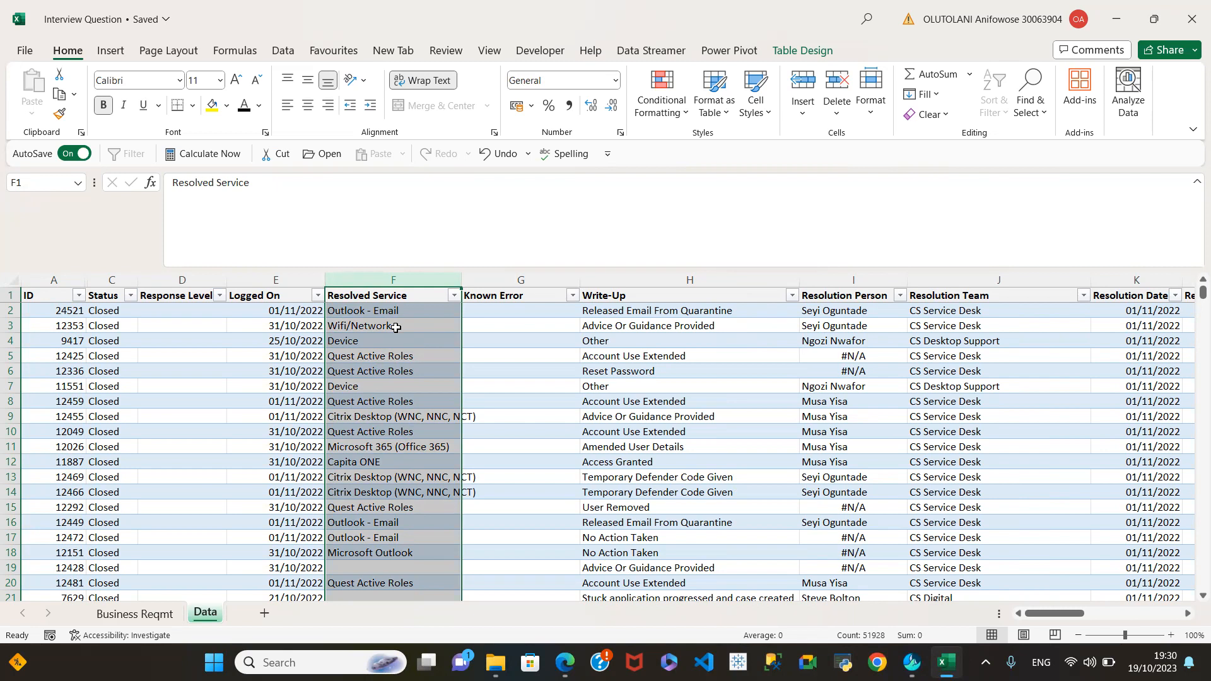
click(113, 289)
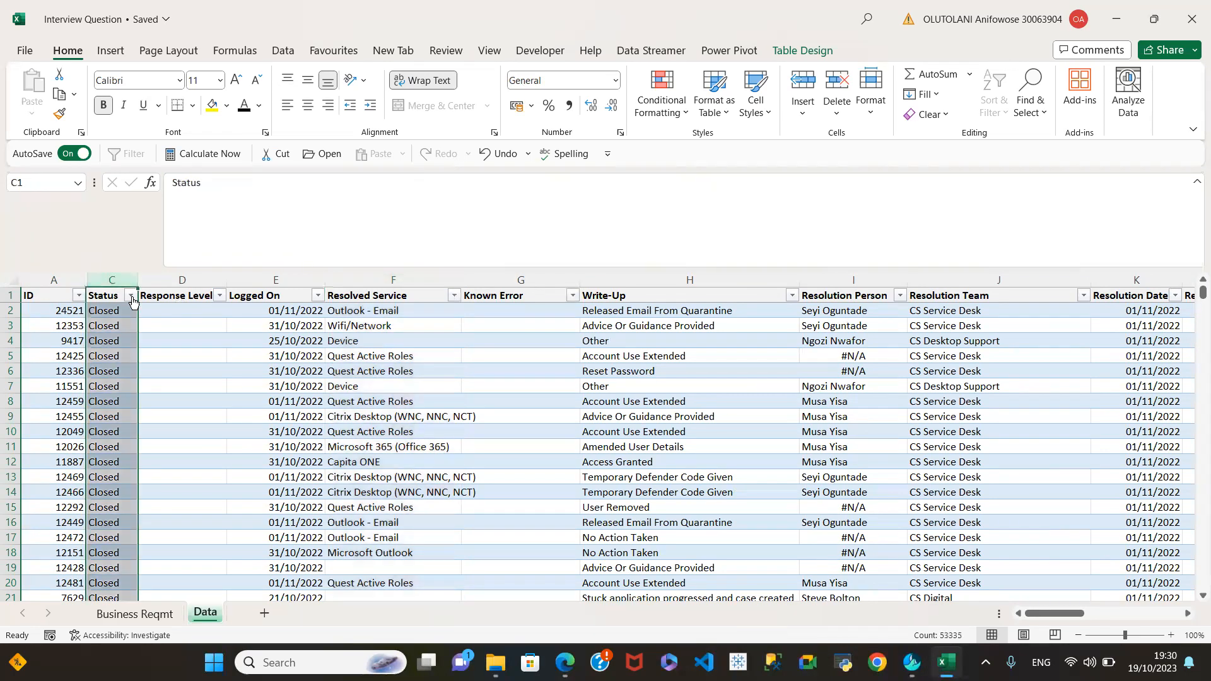
click(130, 297)
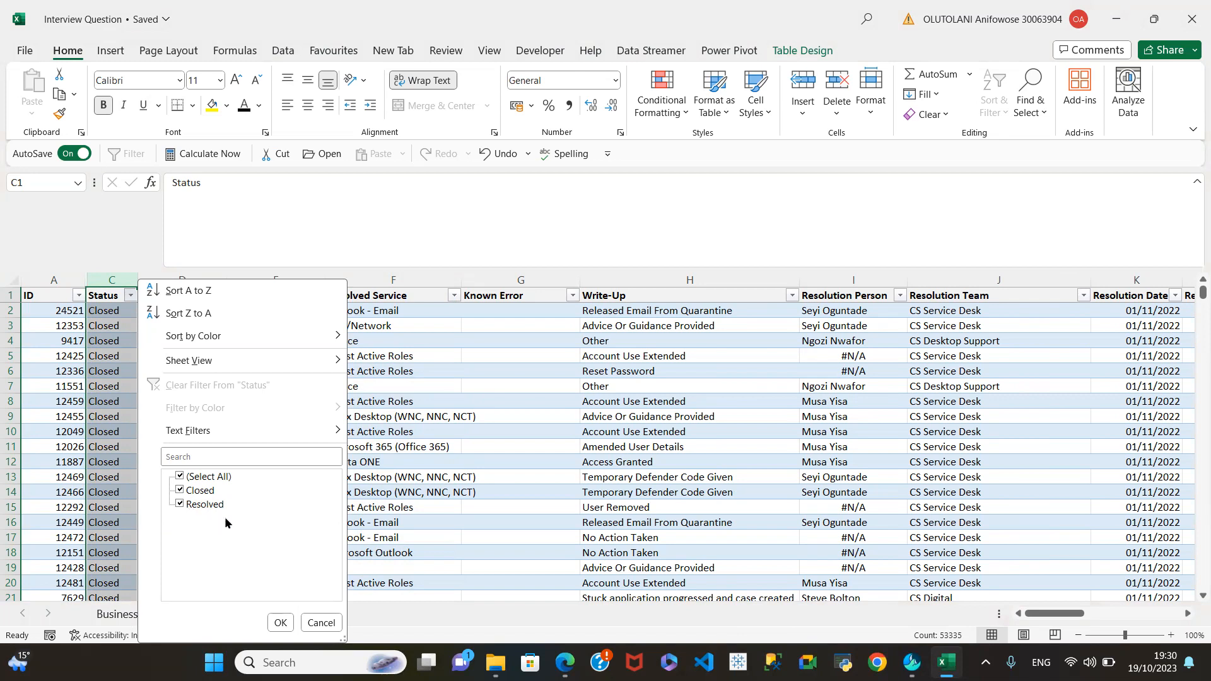
click(328, 621)
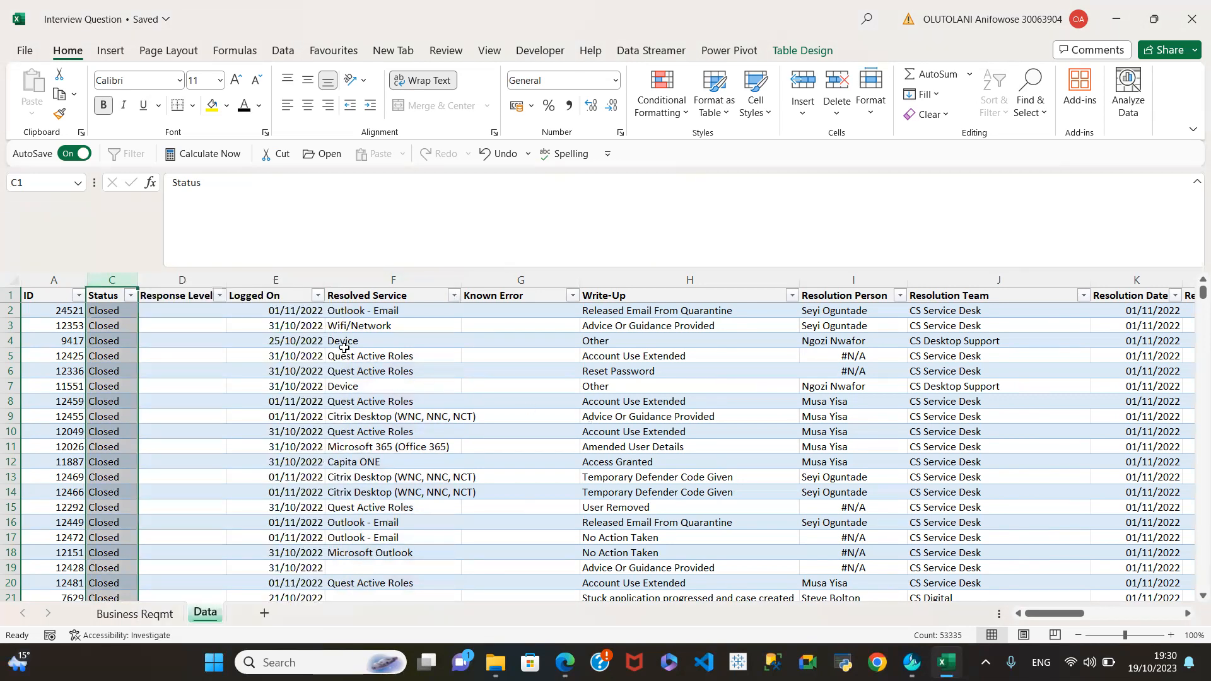
click(130, 296)
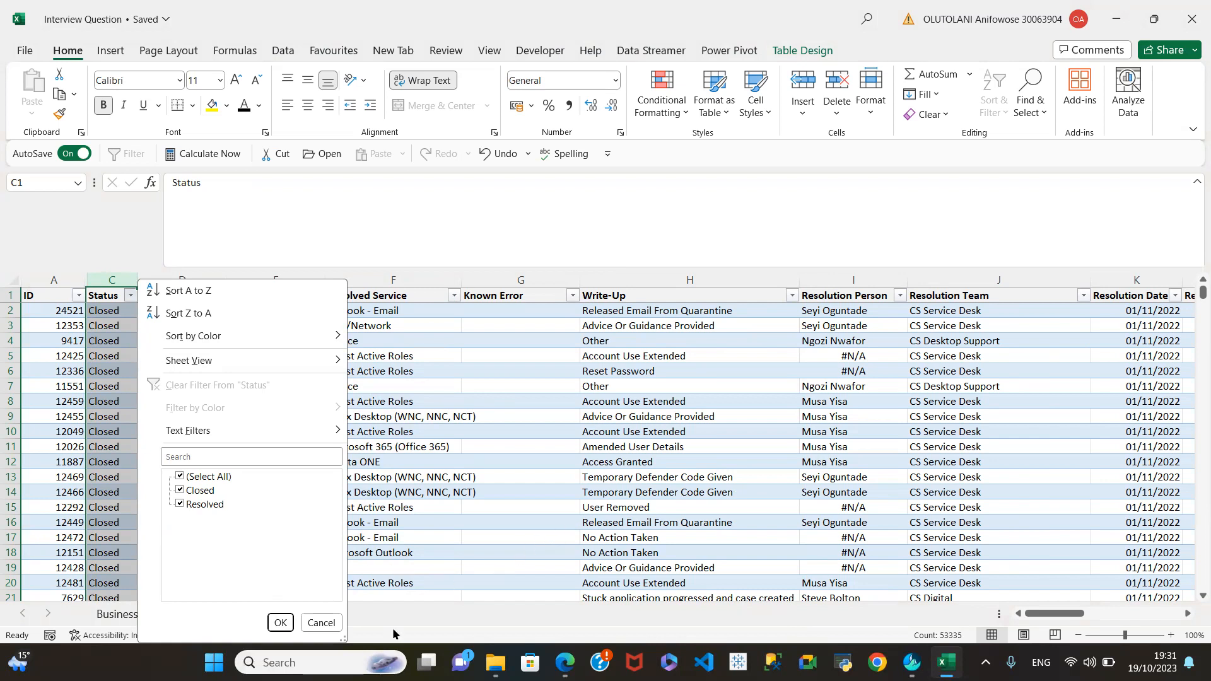
click(320, 624)
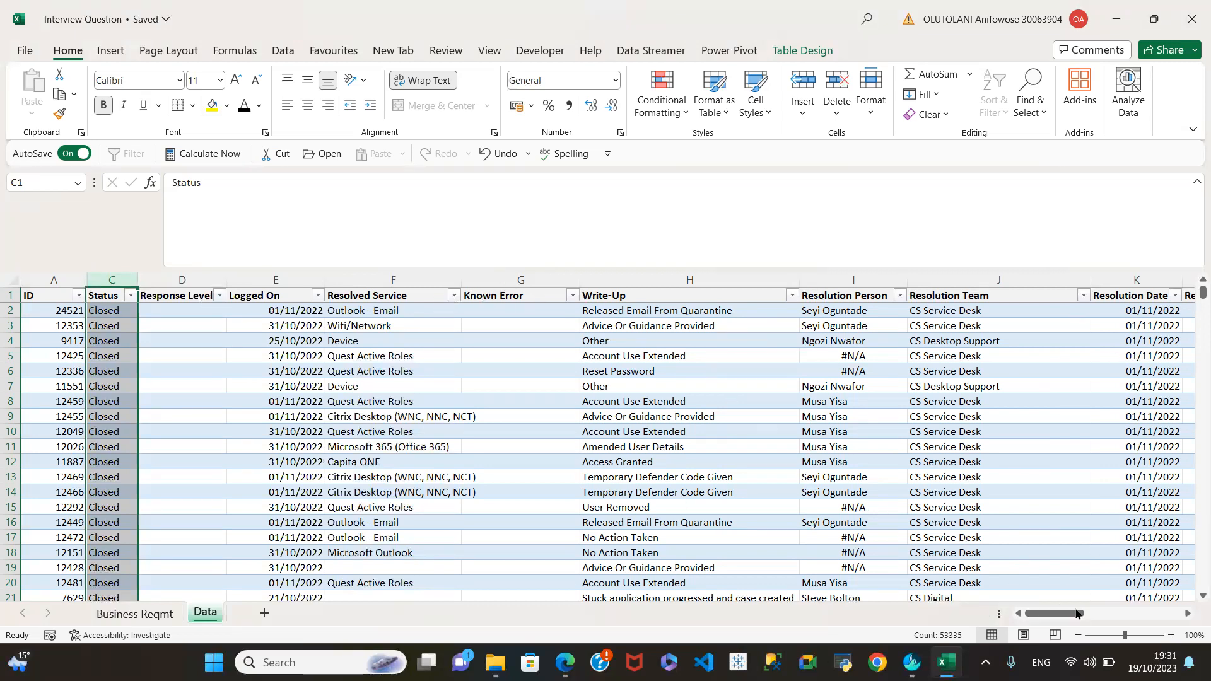
Step: Filter the Hours Spent on Ticket column to show only the records with blank values
drag(1057, 617, 1153, 613)
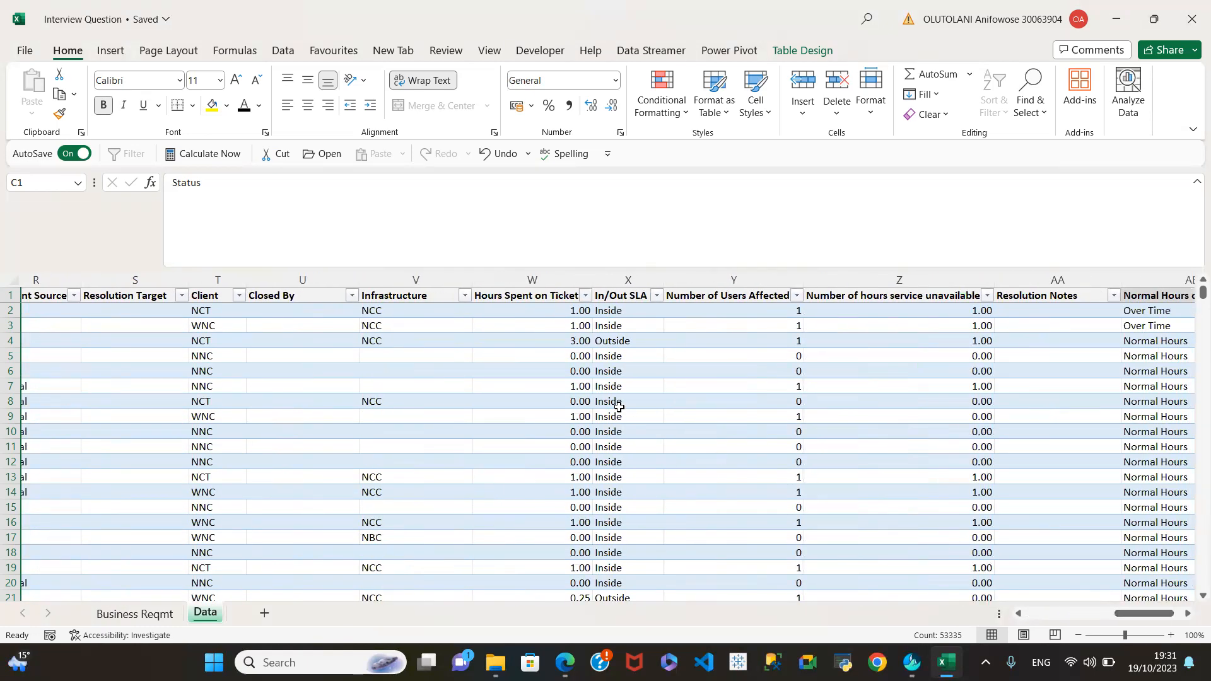
click(585, 296)
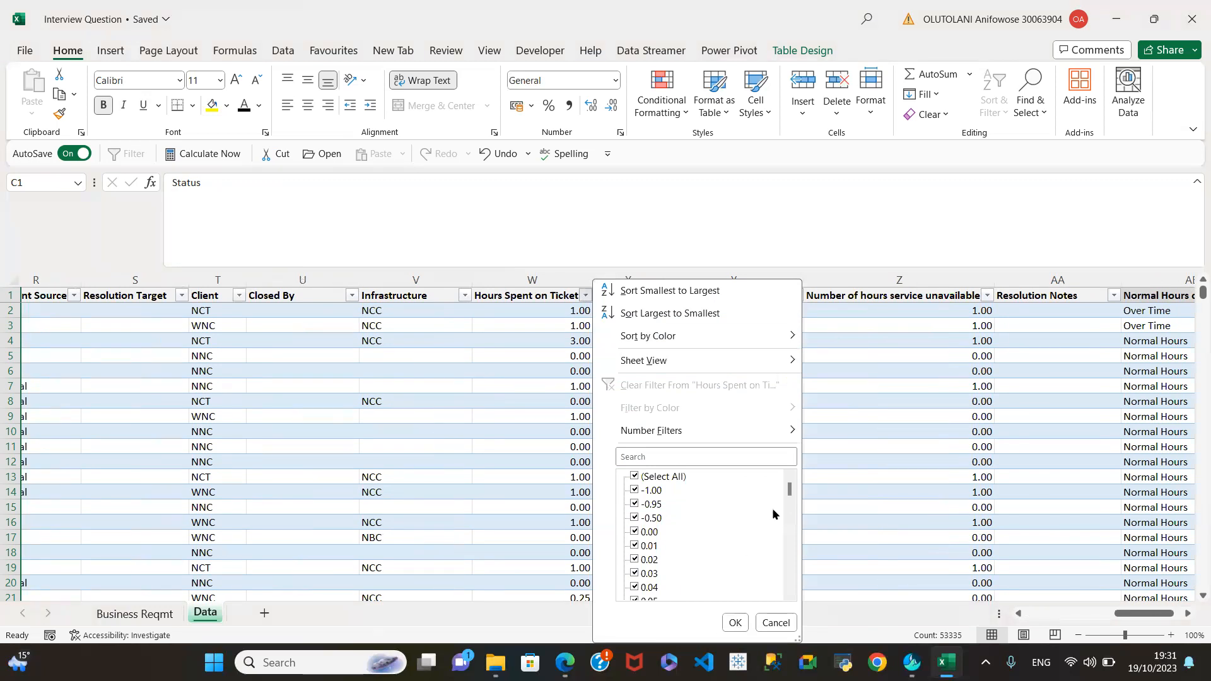
drag(790, 489, 804, 583)
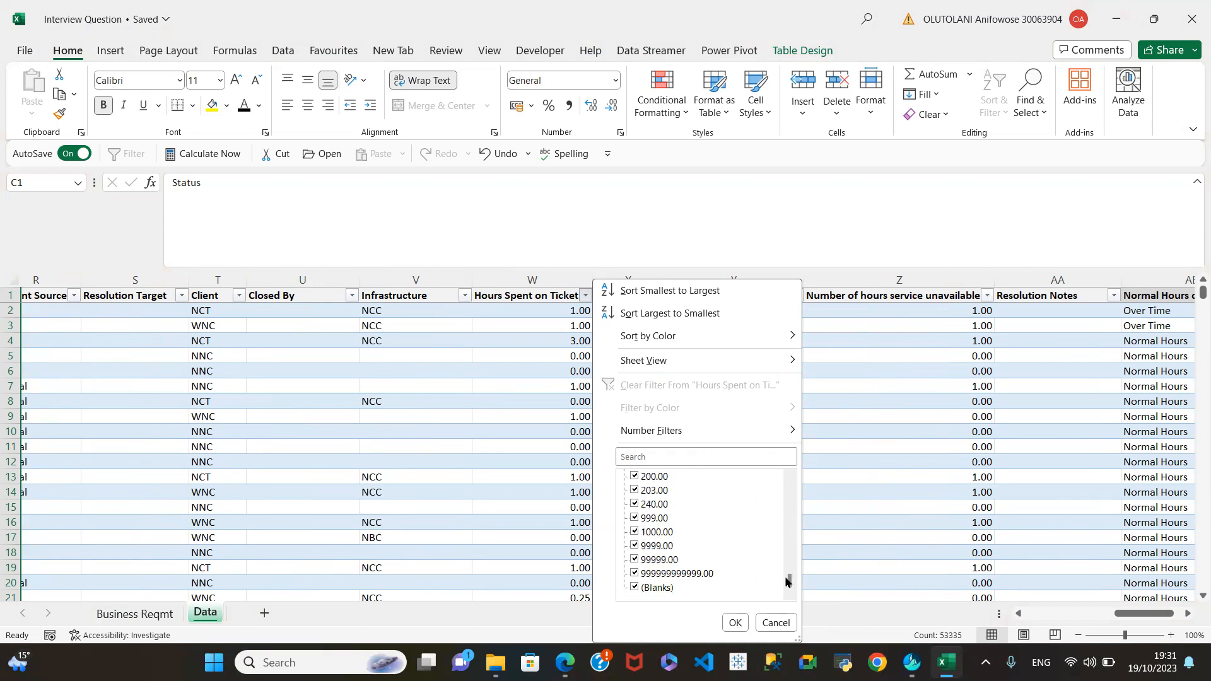
drag(788, 583, 789, 487)
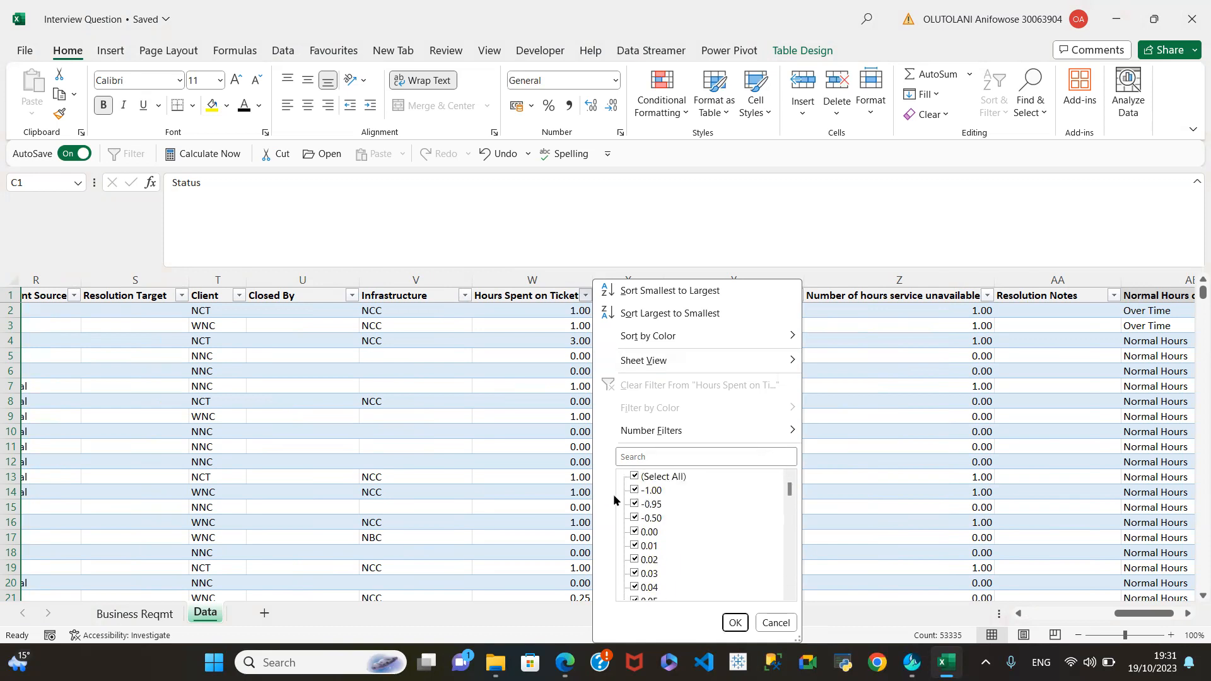
click(634, 477)
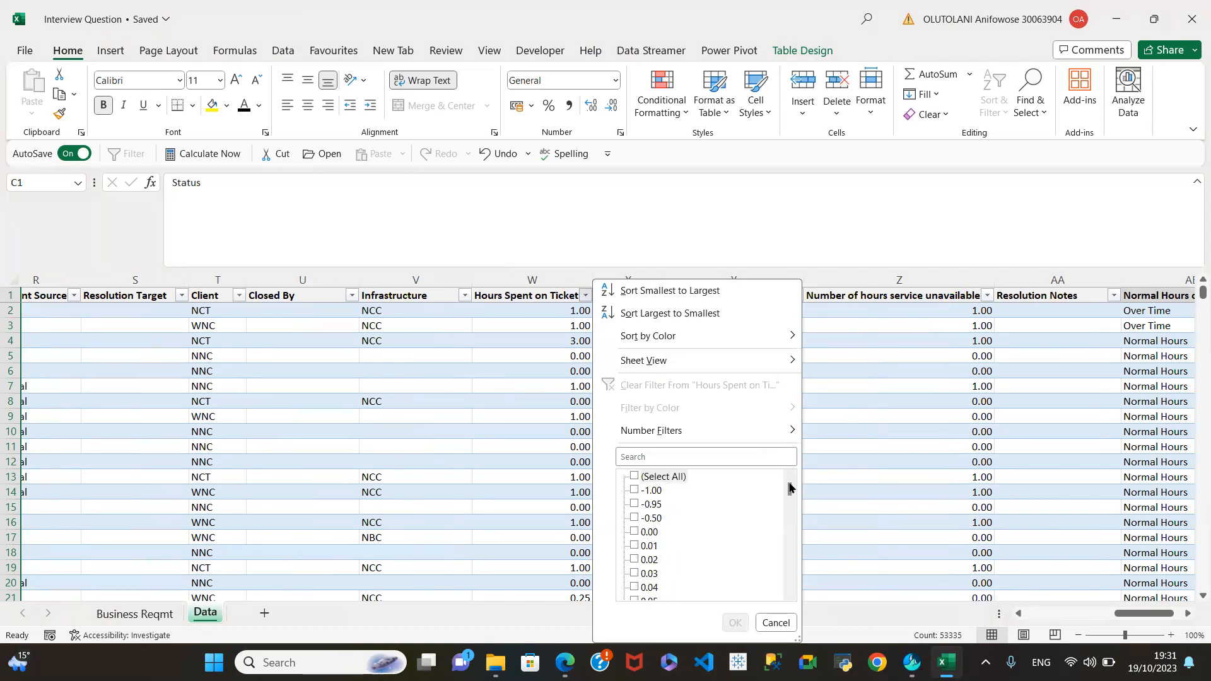
drag(790, 487, 791, 595)
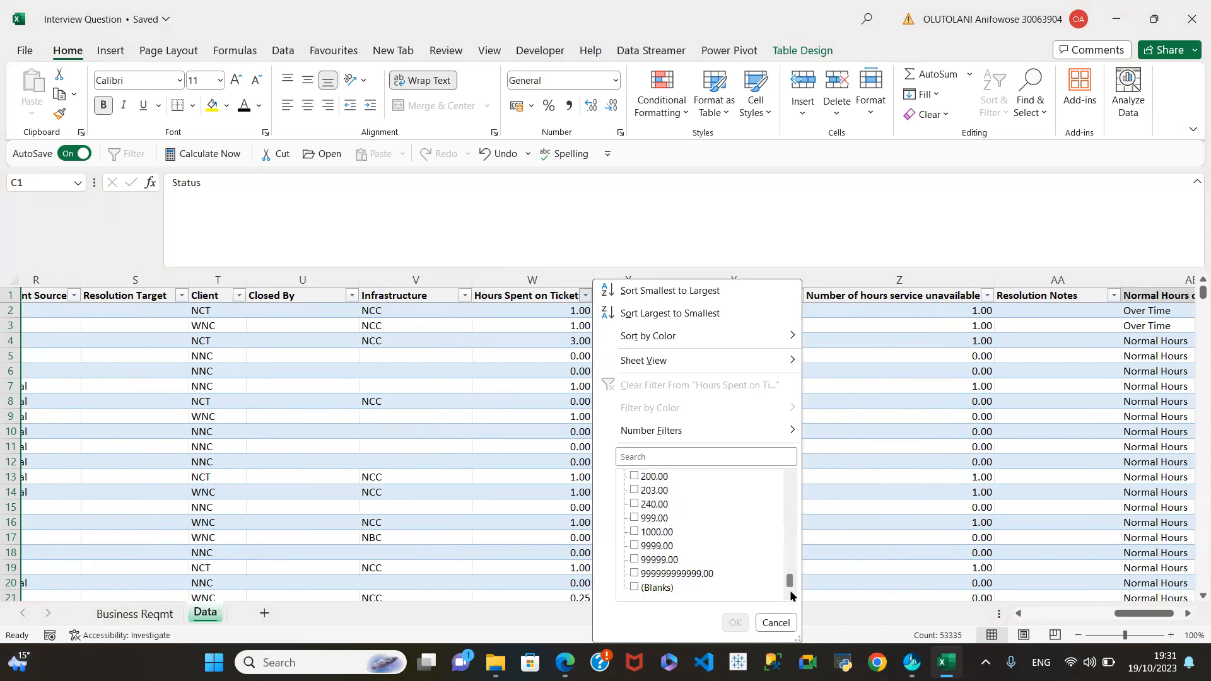
click(632, 586)
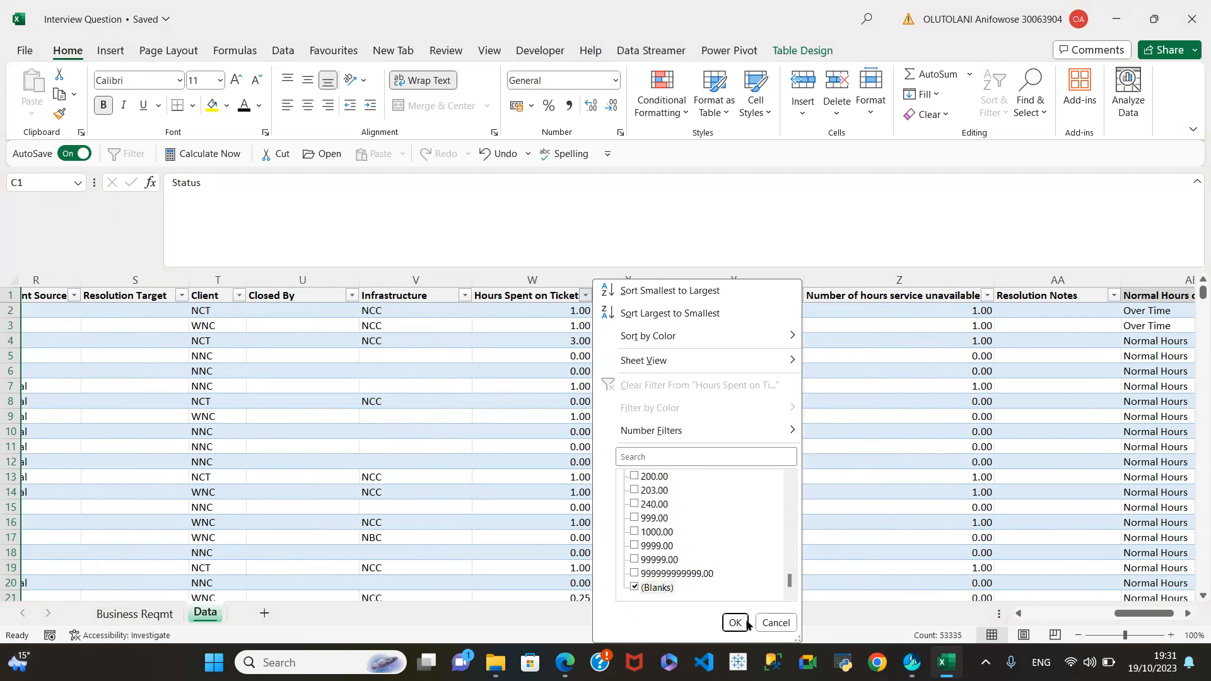
click(735, 624)
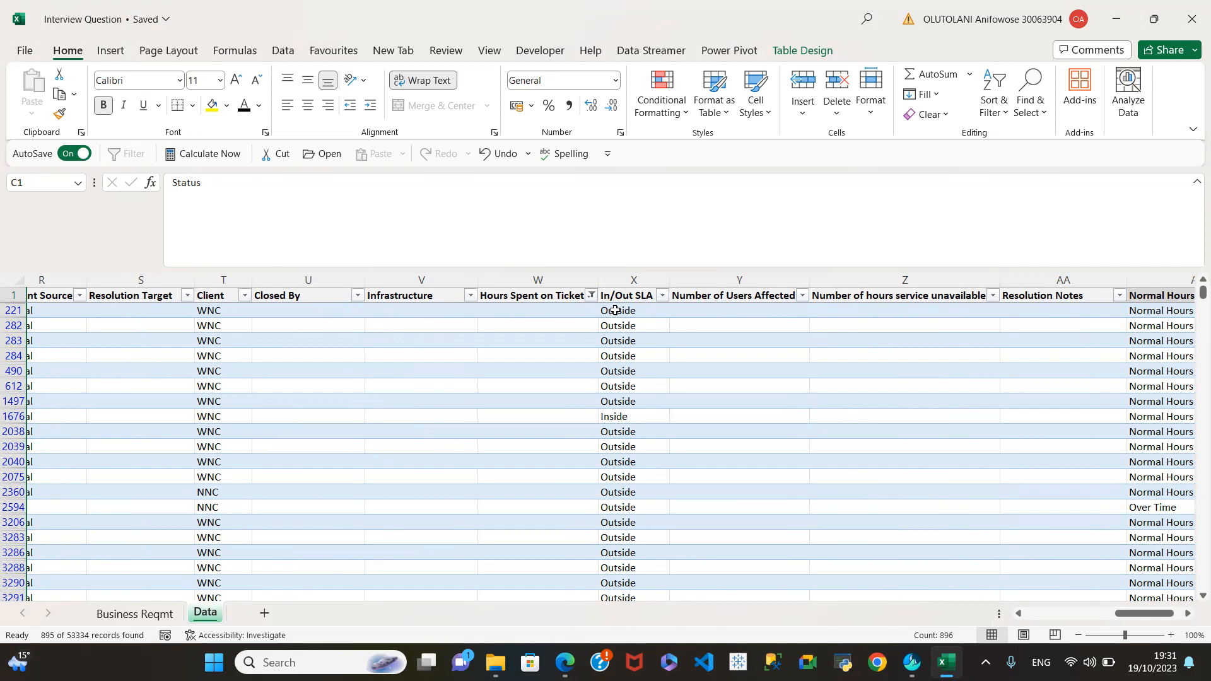
Step: Review the filtered records across all columns and check the values available in the Status filter, leaving it unapplied
drag(1115, 620, 1157, 620)
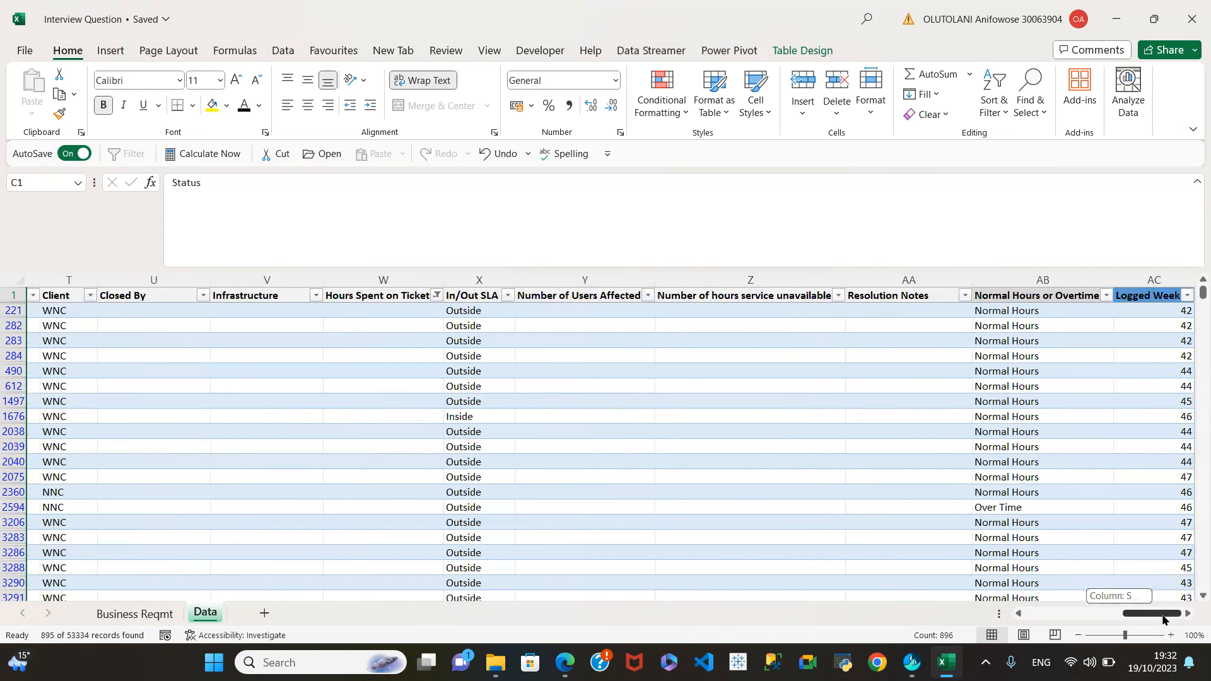
drag(1139, 627, 1002, 648)
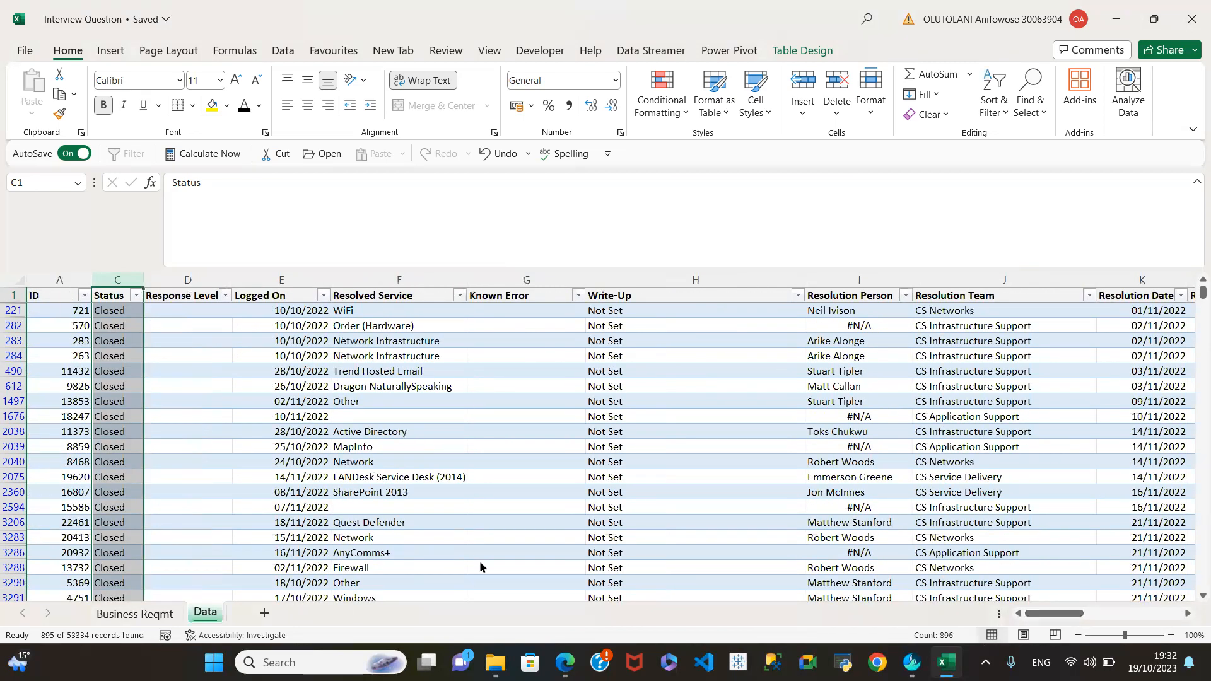
click(135, 295)
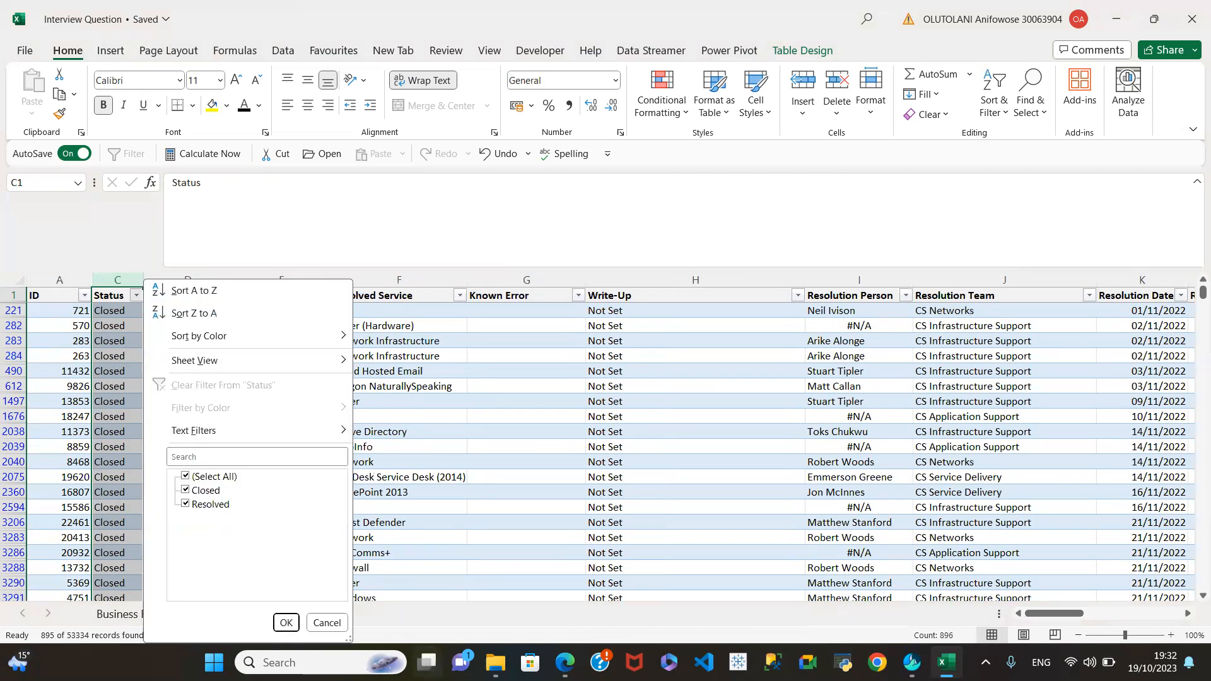
click(327, 622)
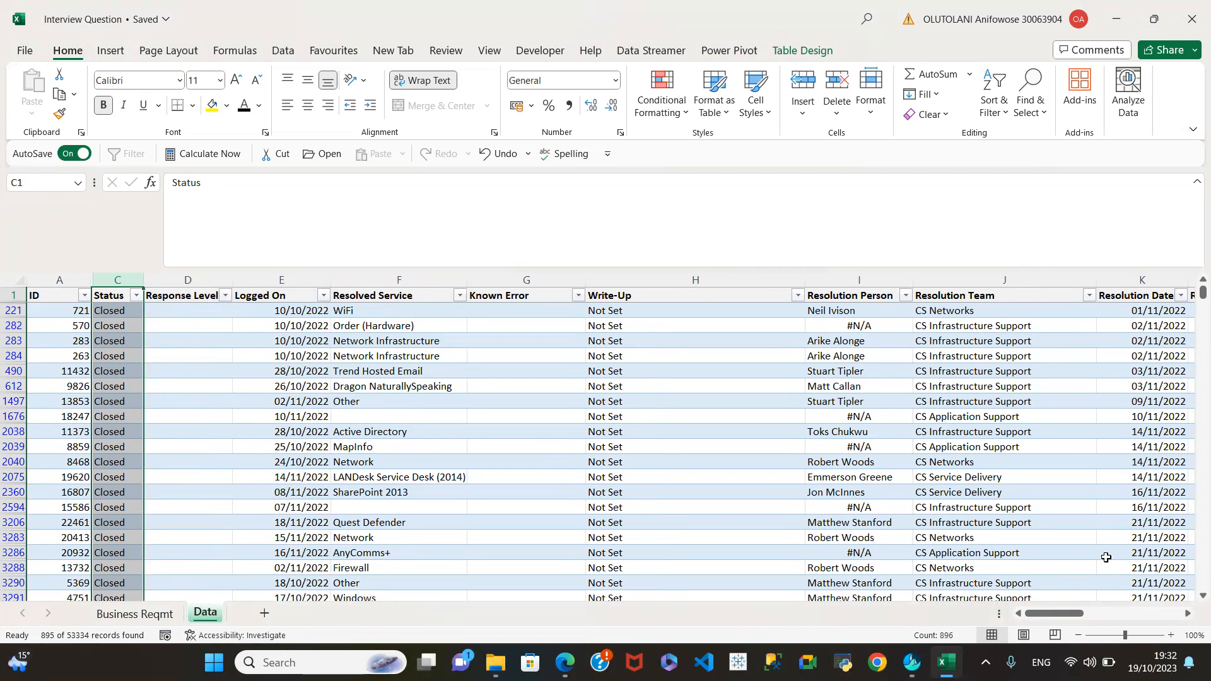
Step: Select all ticket IDs of the filtered records, from cell A221 down to the last row, to count them
drag(1202, 293, 1186, 312)
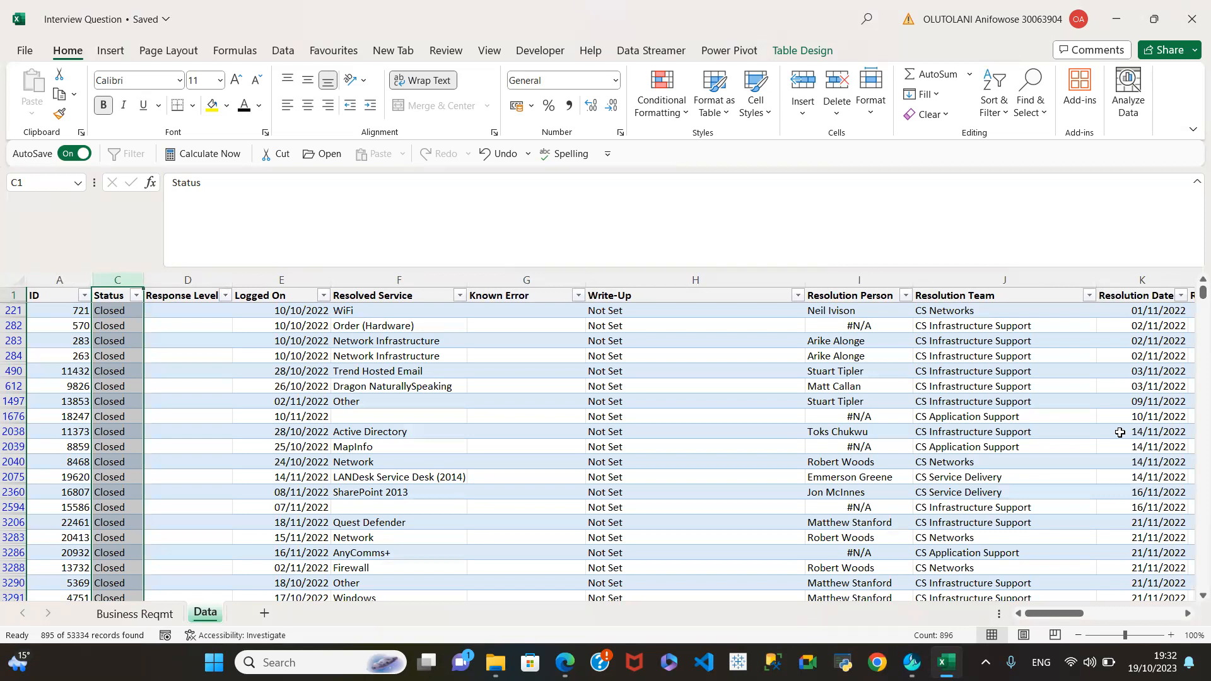
click(67, 322)
click(64, 310)
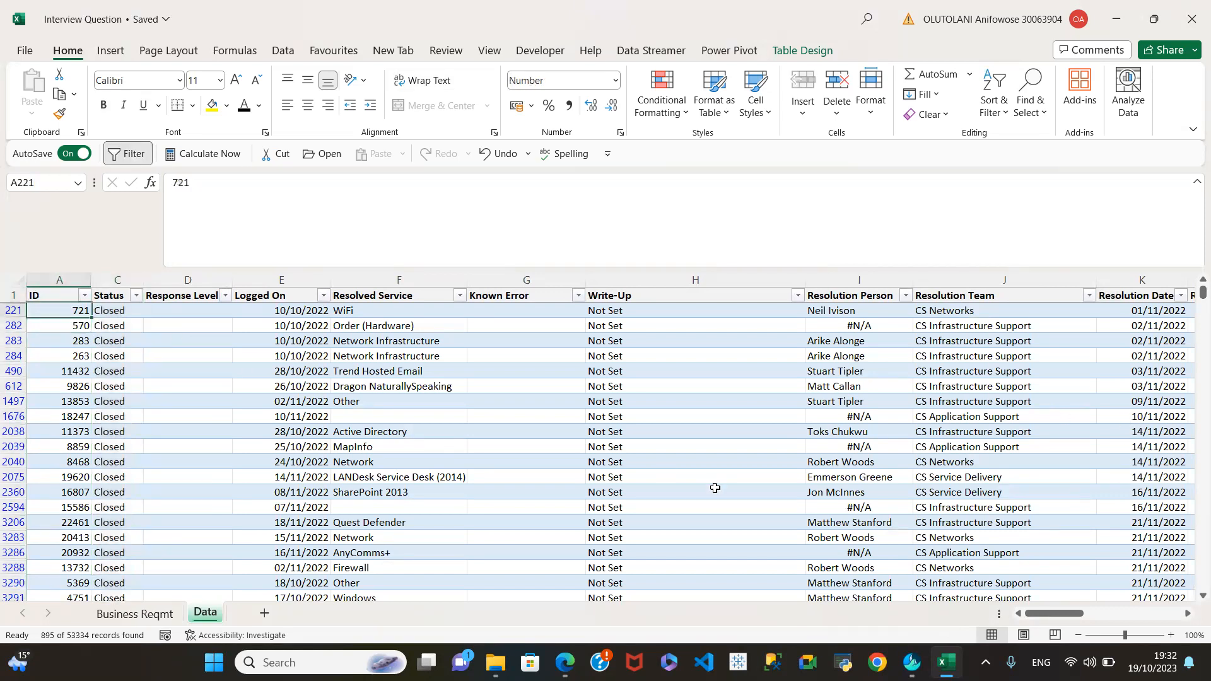
key(ctrl+shift+Down)
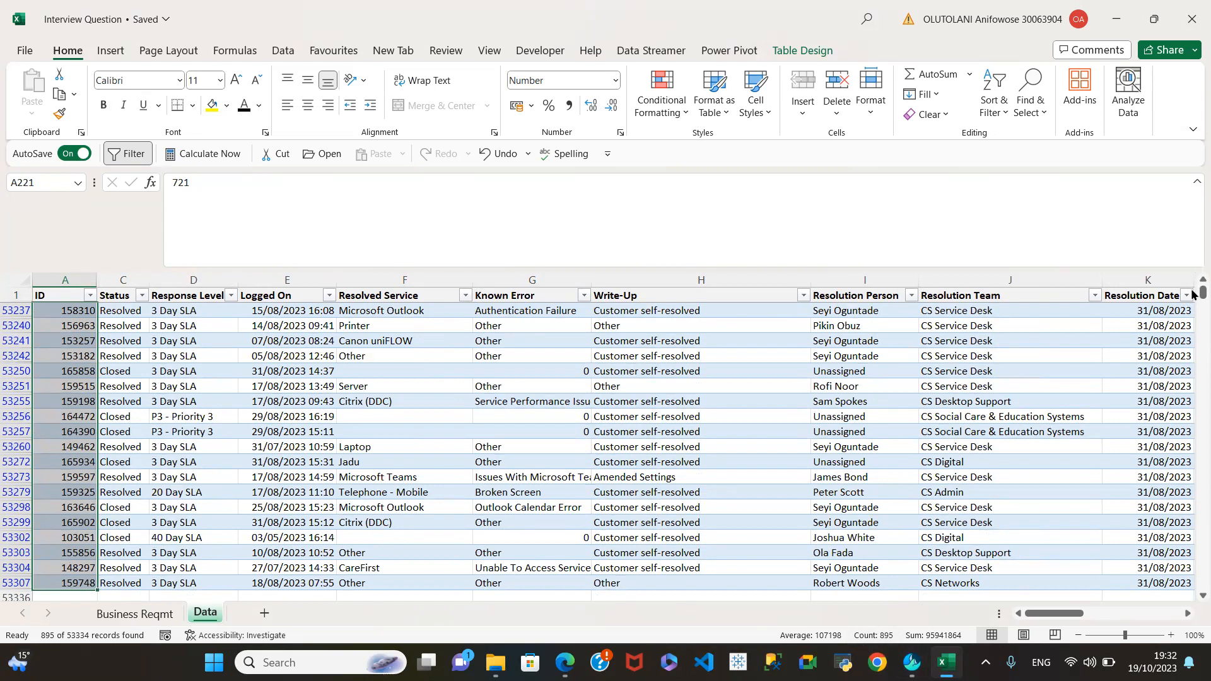
scroll(1194, 295, up, 20)
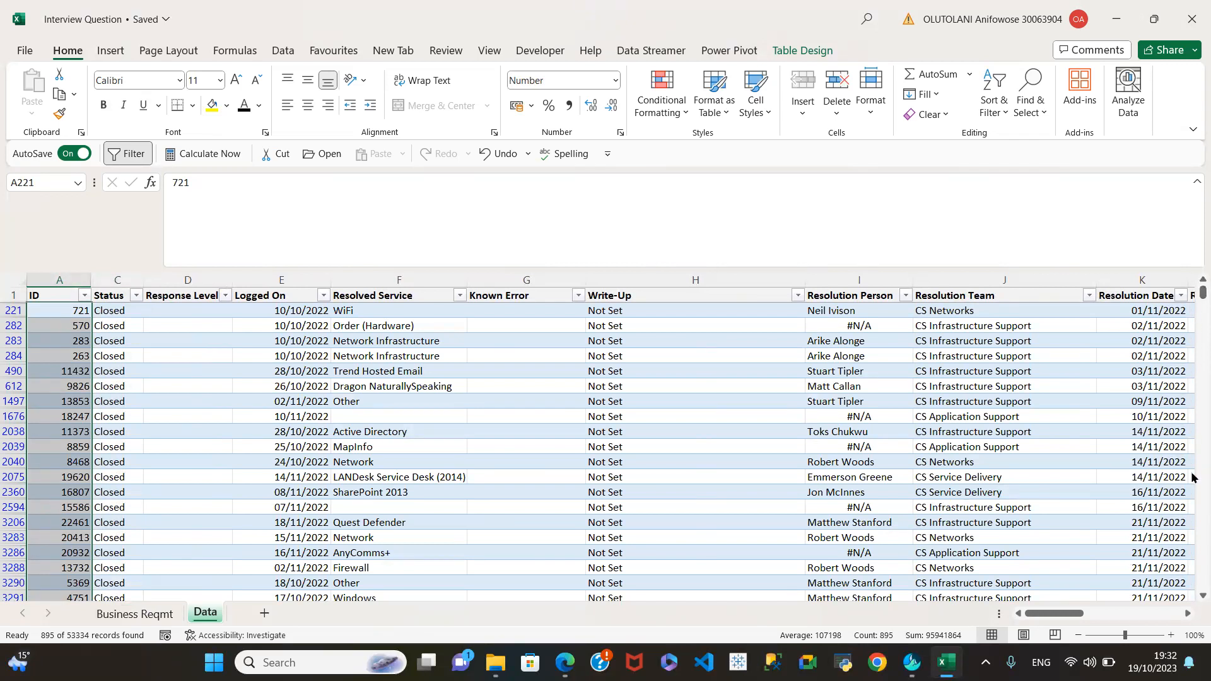
Step: Check the current filter choices on the Hours Spent on Ticket column and leave them unchanged
mouse_move(1048, 615)
mouse_down()
mouse_move(1067, 615)
mouse_move(1046, 614)
mouse_up()
drag(1187, 615, 1188, 615)
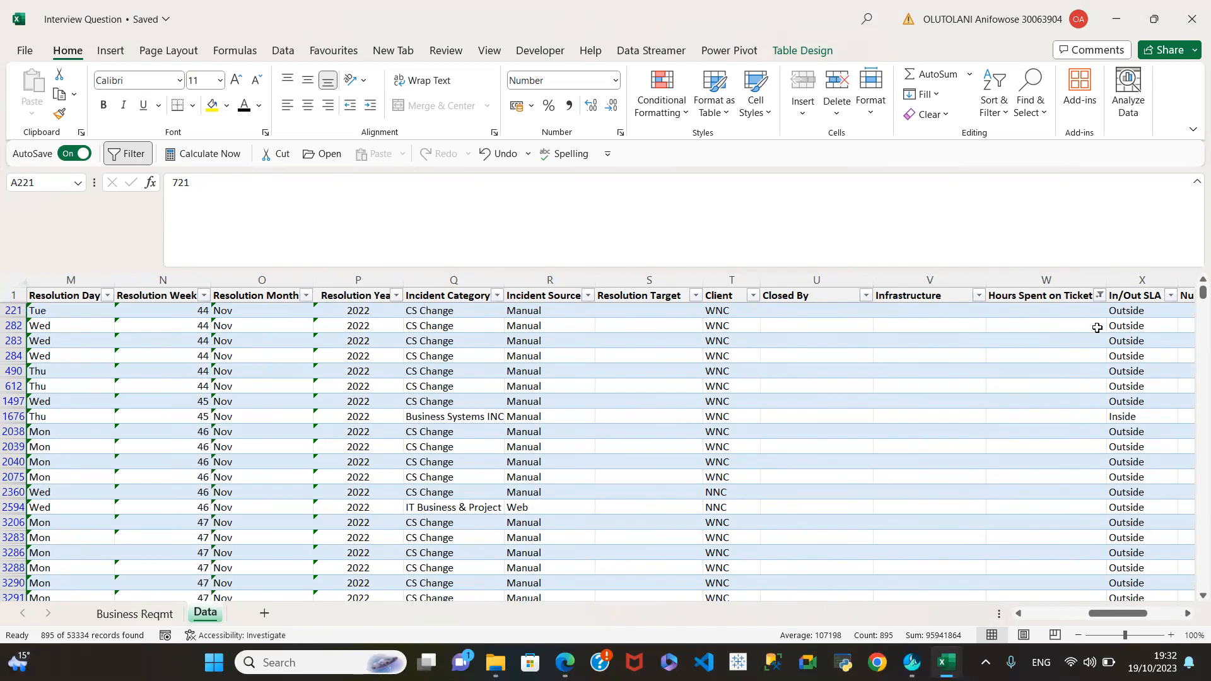
click(1100, 295)
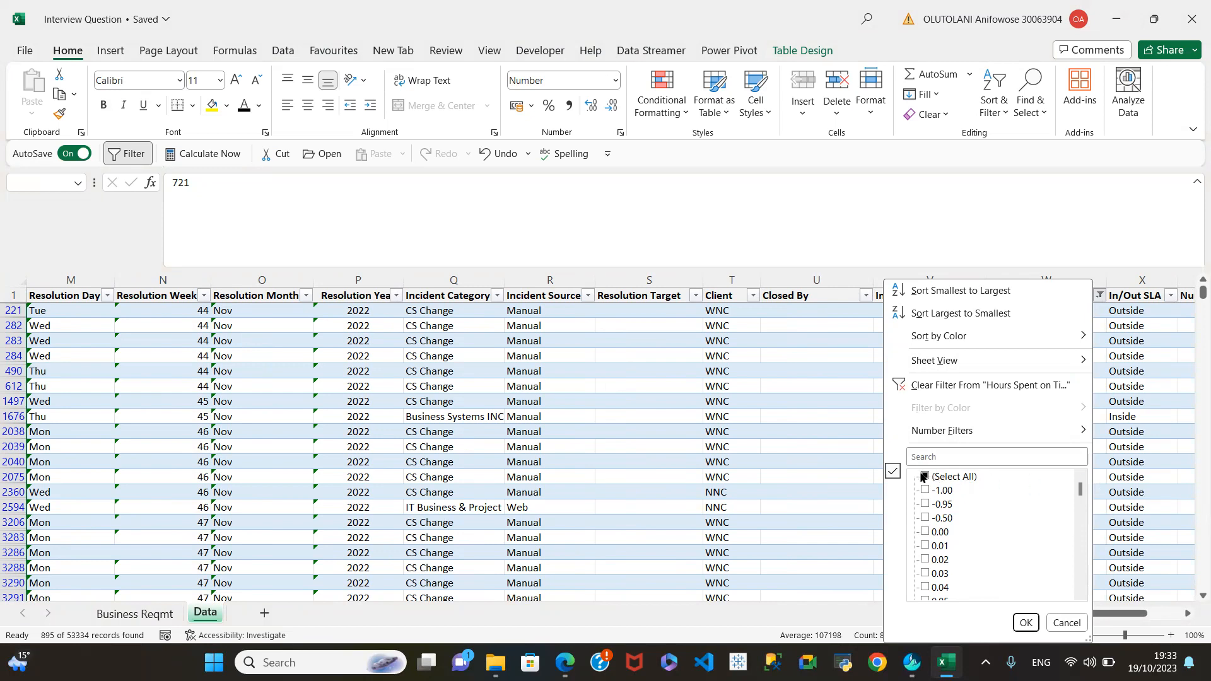
click(1065, 622)
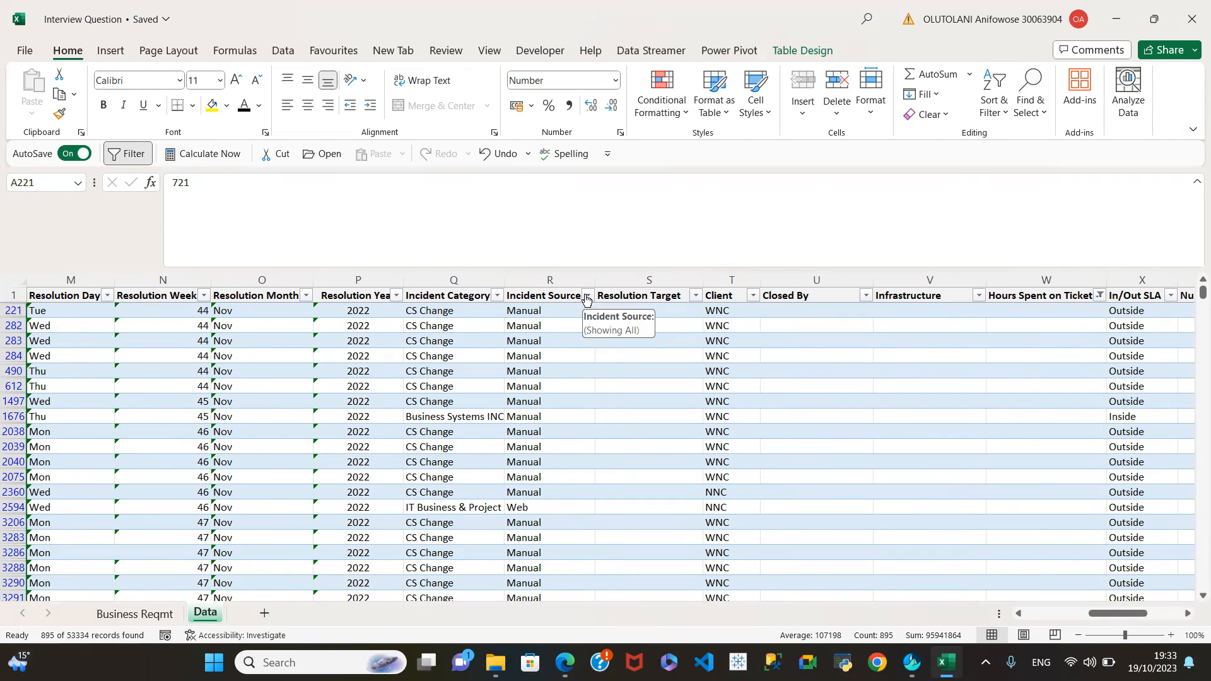
Step: Check the values available in the Status filter without applying it, and review the filtered records' Hours Spent on Ticket cells
drag(1113, 613, 1051, 613)
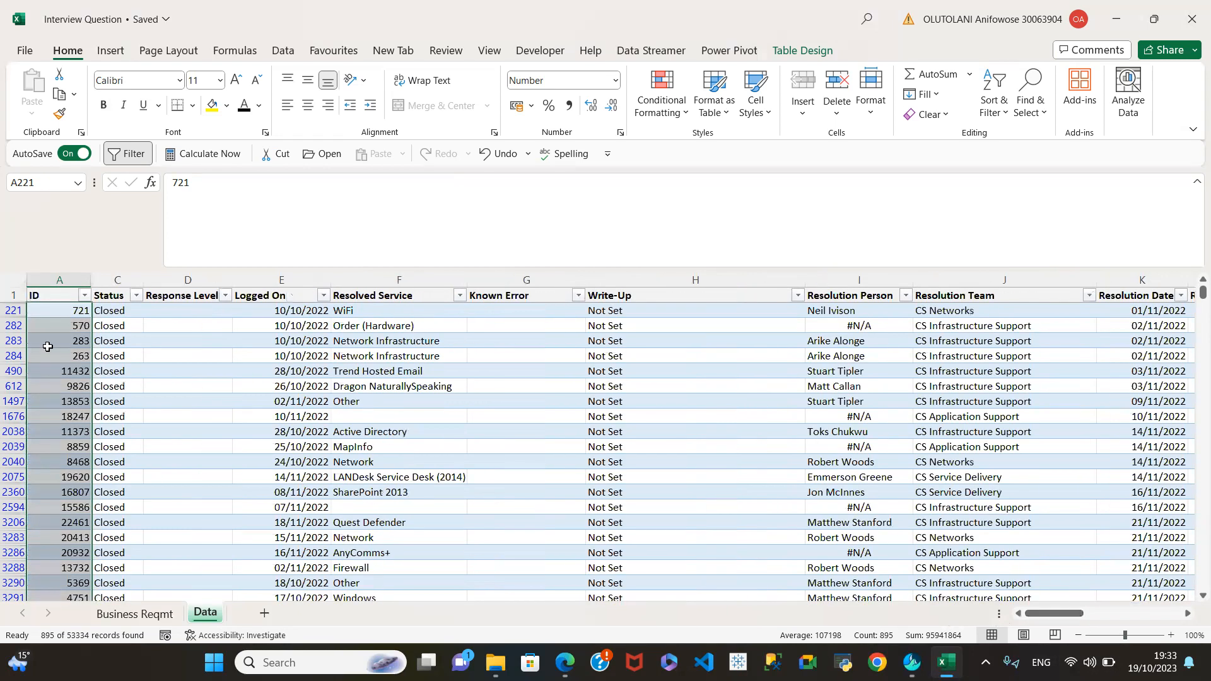
click(135, 295)
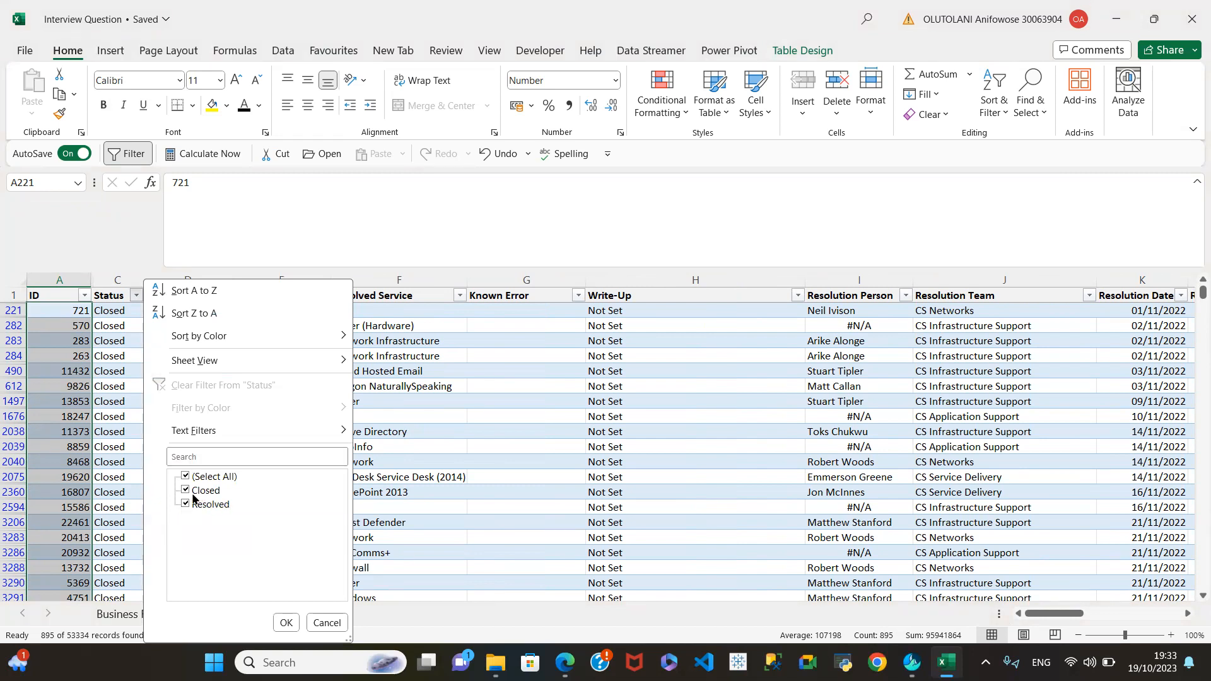
key(Escape)
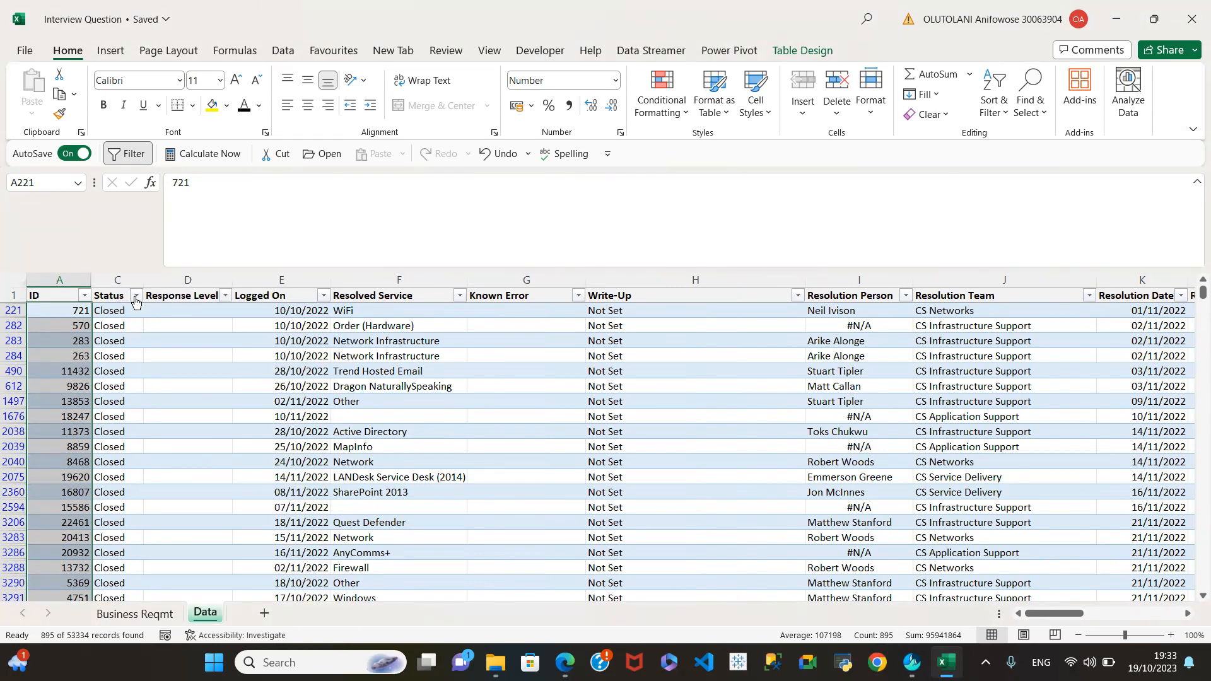
drag(1071, 618, 1138, 621)
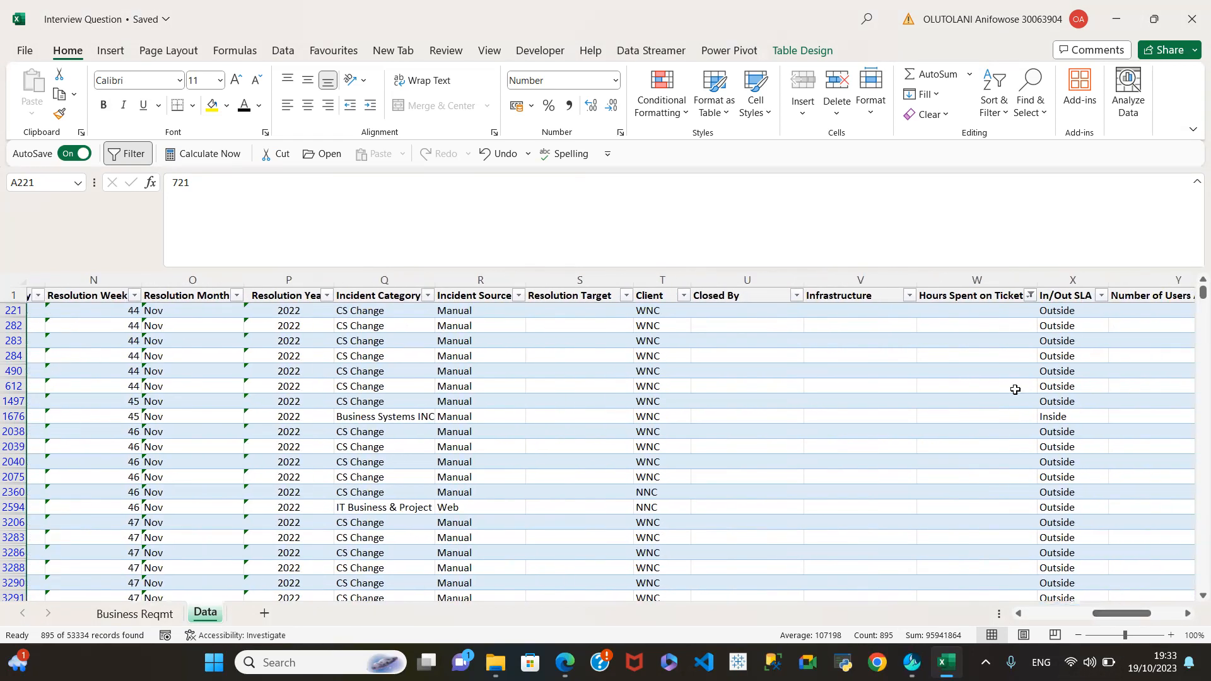
scroll(1003, 350, down, 2)
scroll(1004, 350, up, 1)
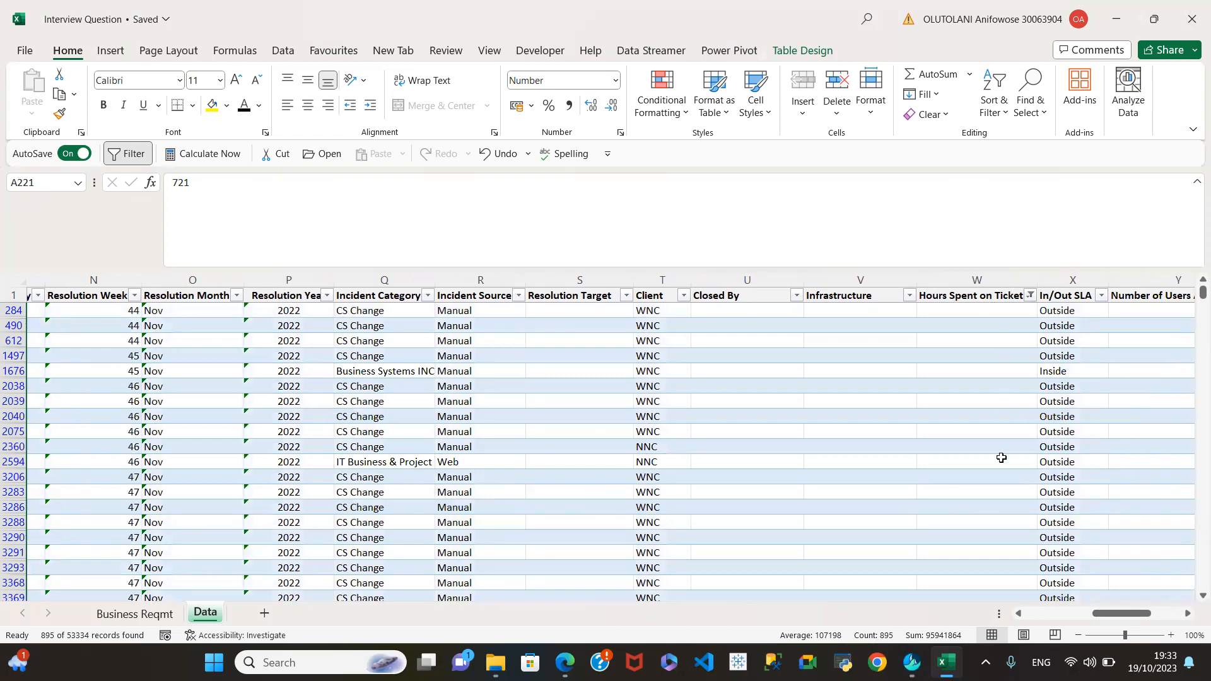
Step: Filter the Status column to show only the Resolved tickets among the records with blank hours
drag(1131, 618, 700, 525)
click(1034, 614)
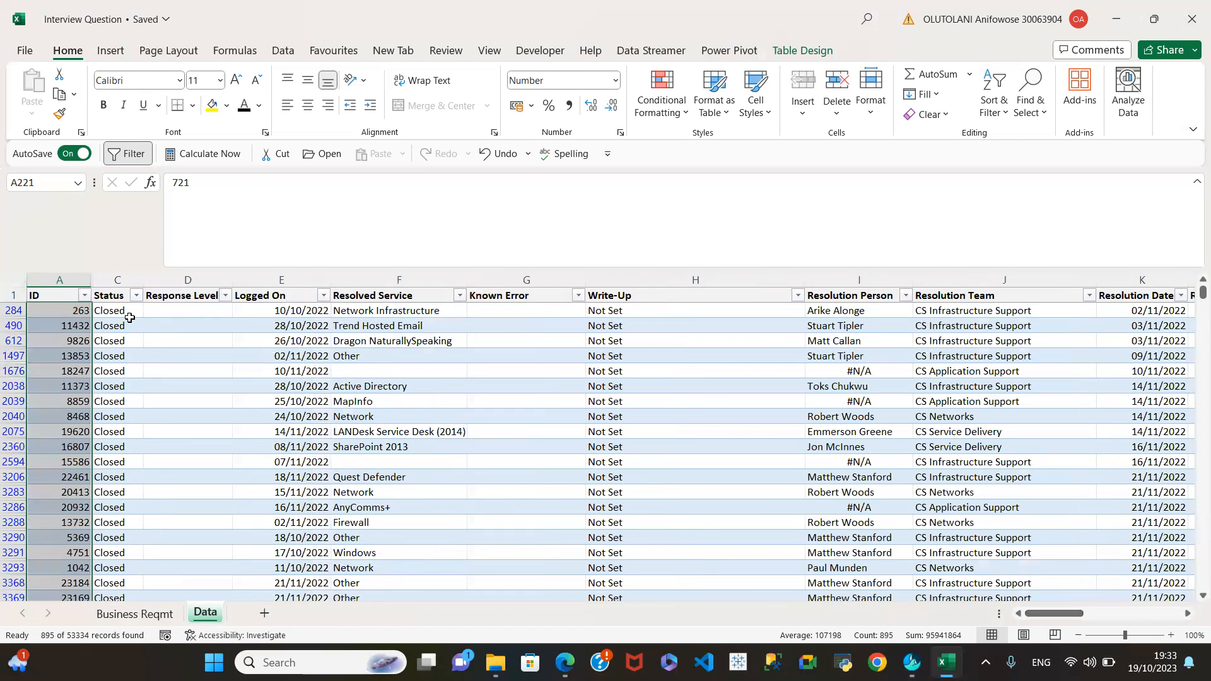
click(135, 296)
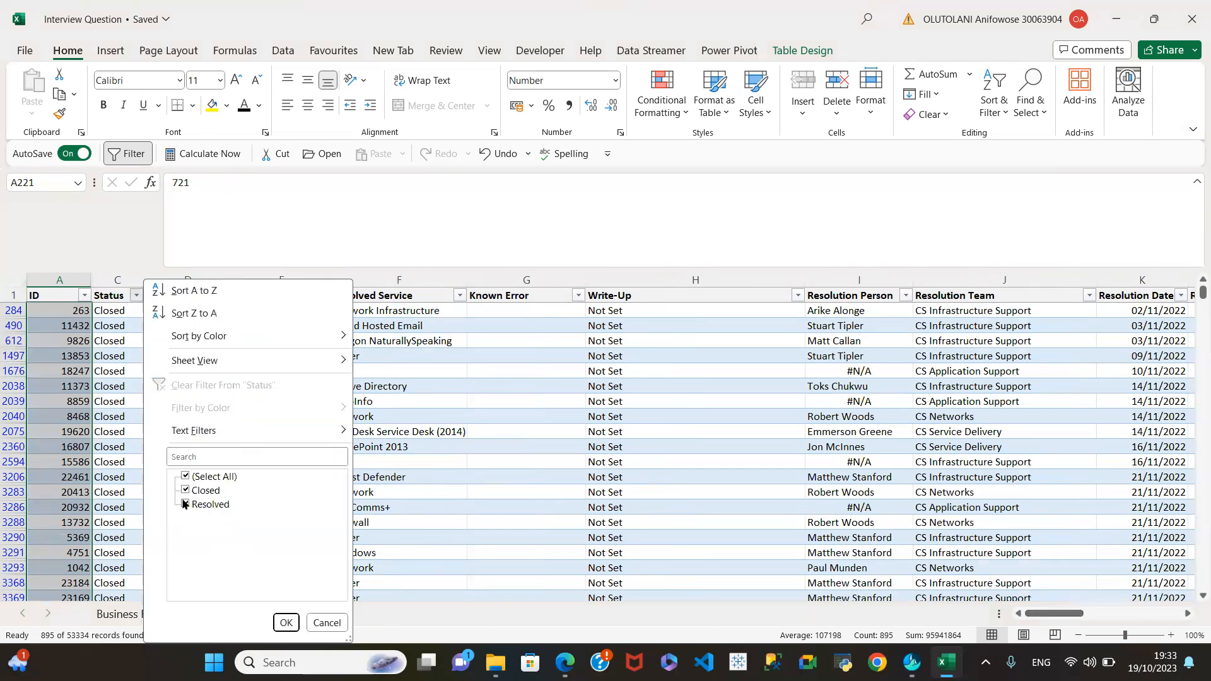
click(185, 476)
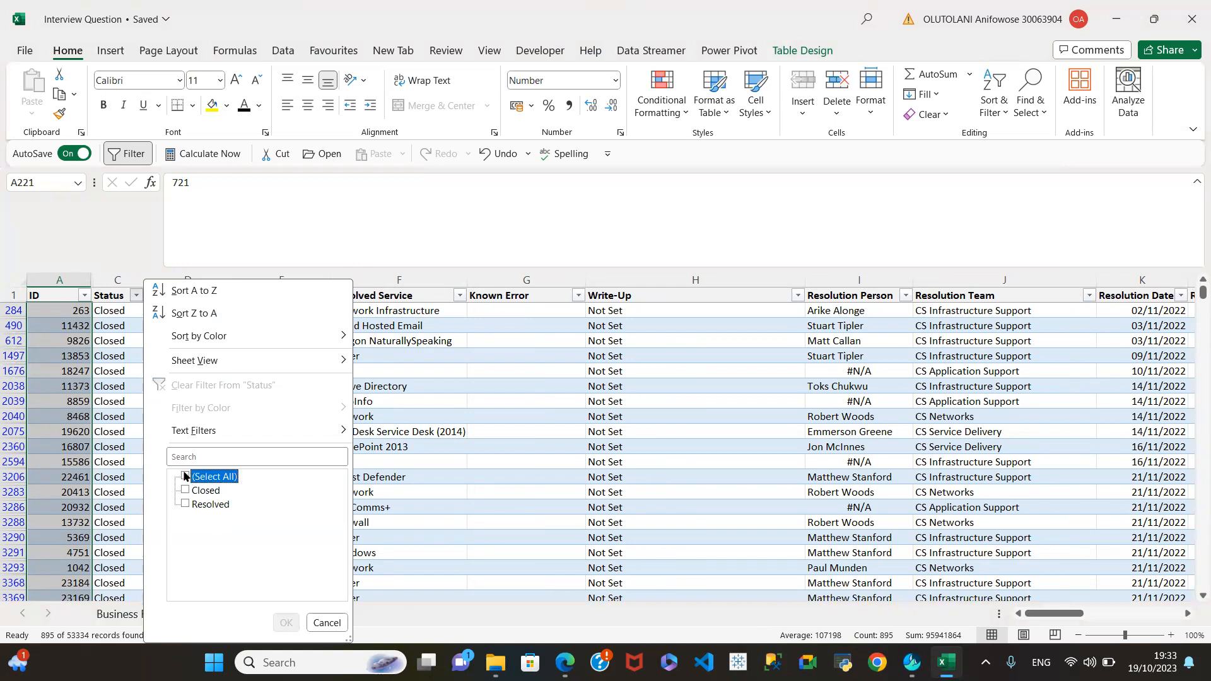
click(185, 504)
click(287, 623)
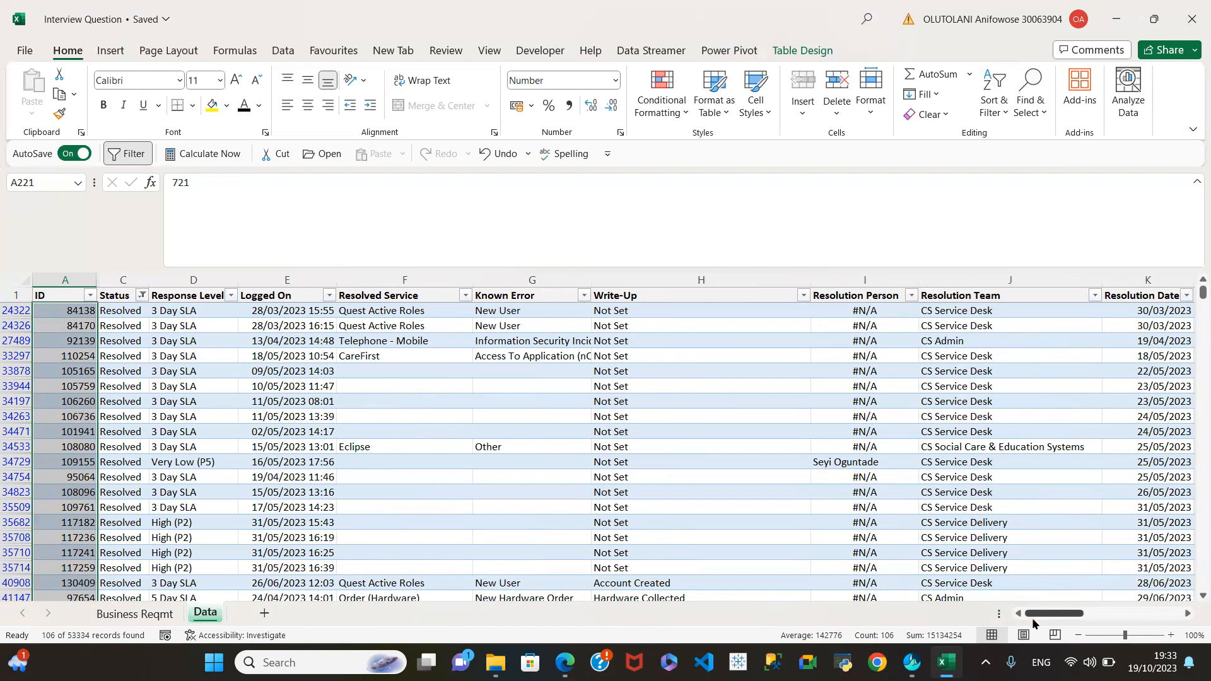
drag(1040, 617, 1000, 638)
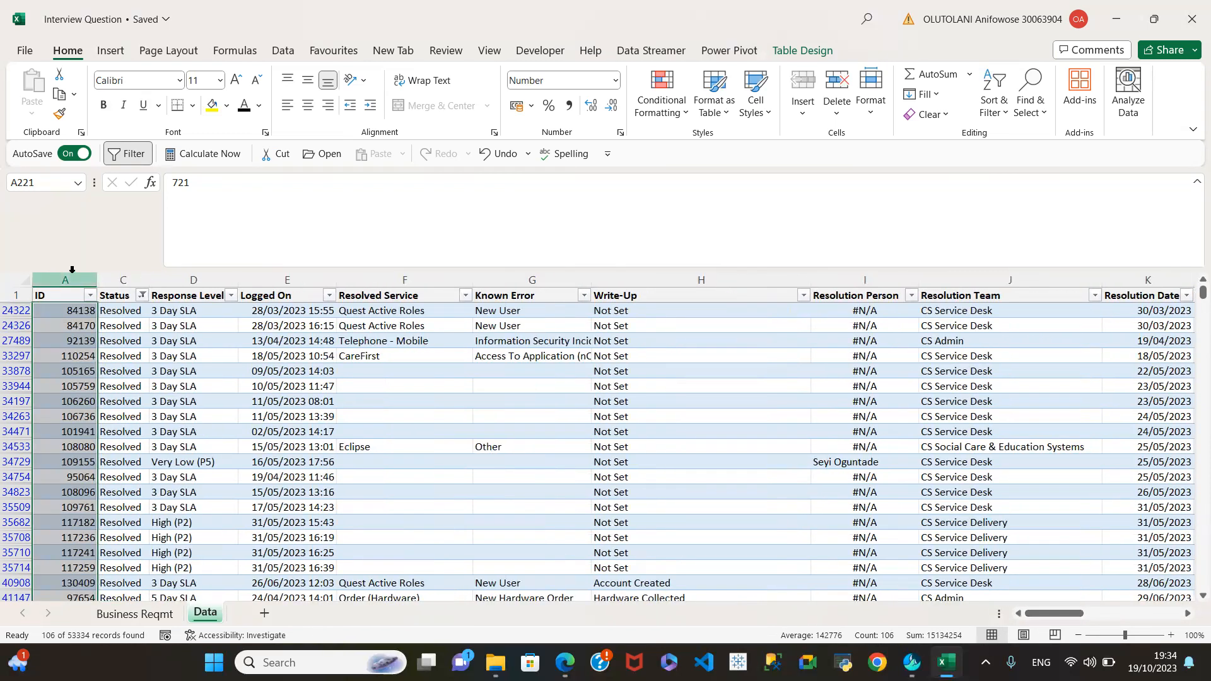
Step: Reset the Status filter to include all statuses, both Closed and Resolved
click(143, 295)
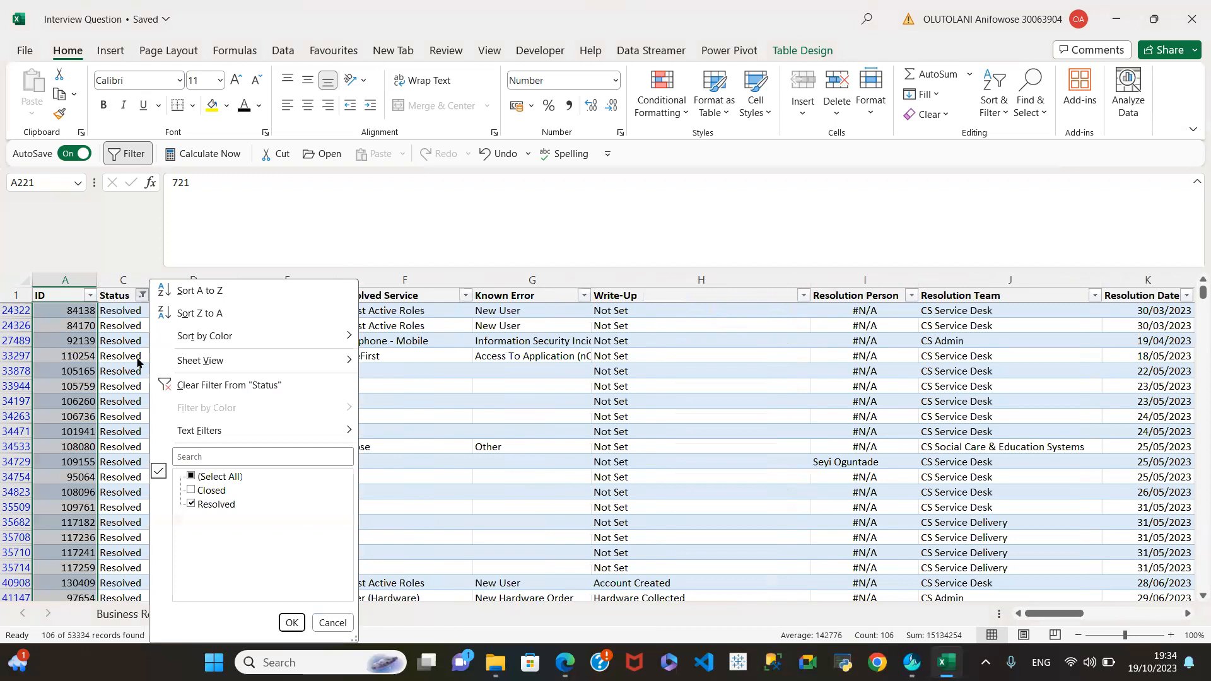
click(192, 477)
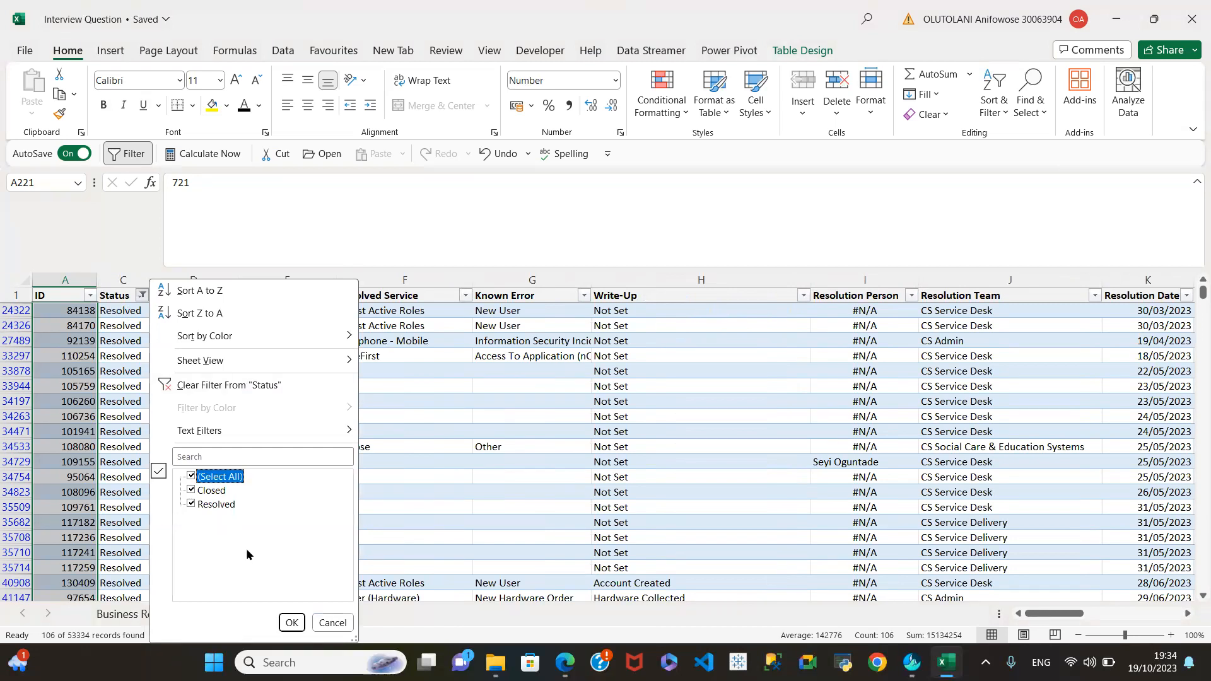
click(291, 621)
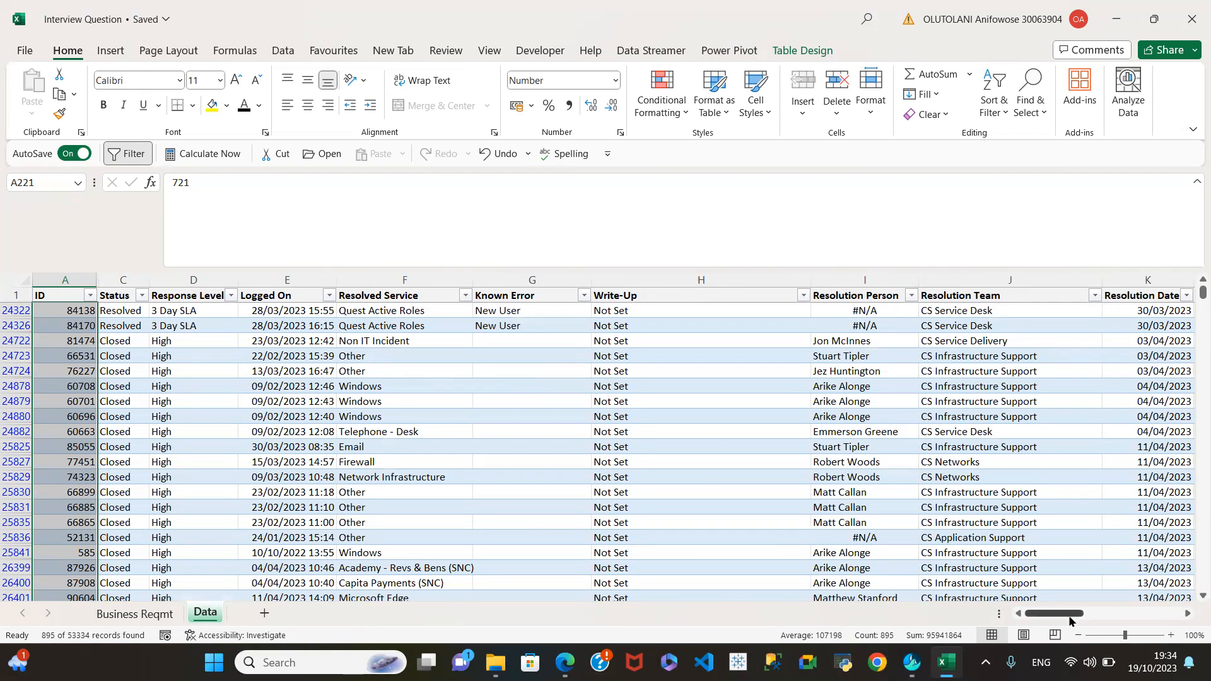
Step: Check the values available in the Incident Category and Client filters, leaving both unapplied
mouse_move(1067, 616)
mouse_down()
mouse_move(1191, 626)
mouse_move(1057, 626)
mouse_up()
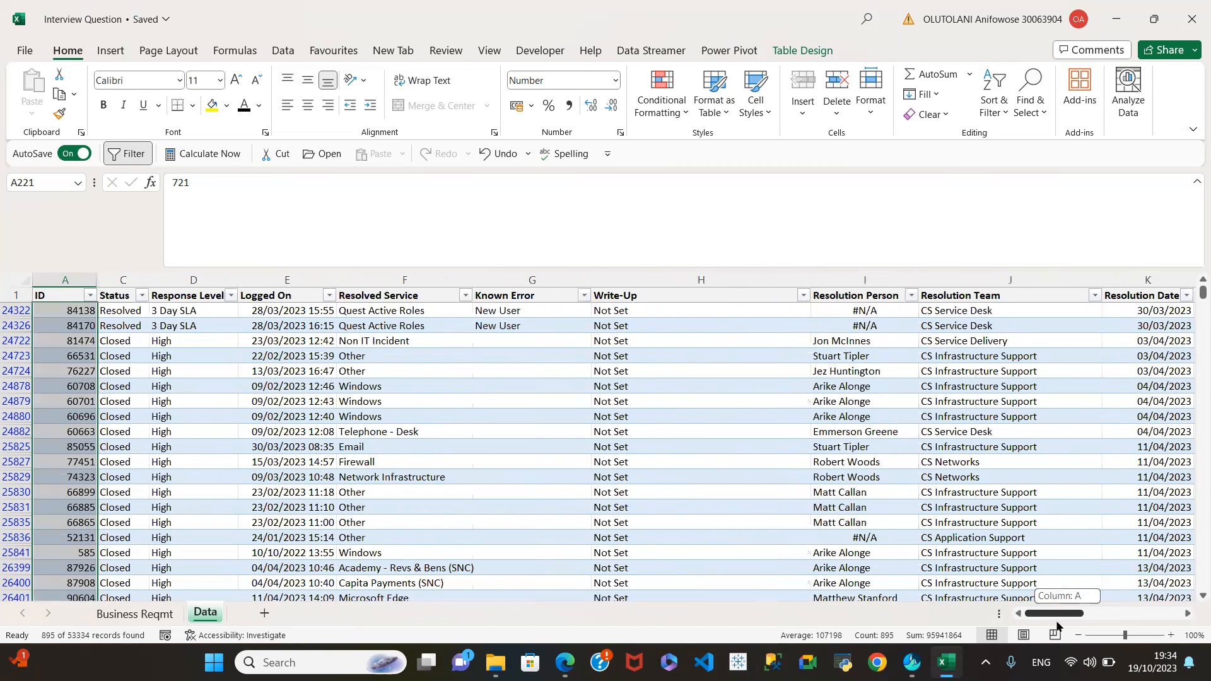
drag(965, 611, 965, 610)
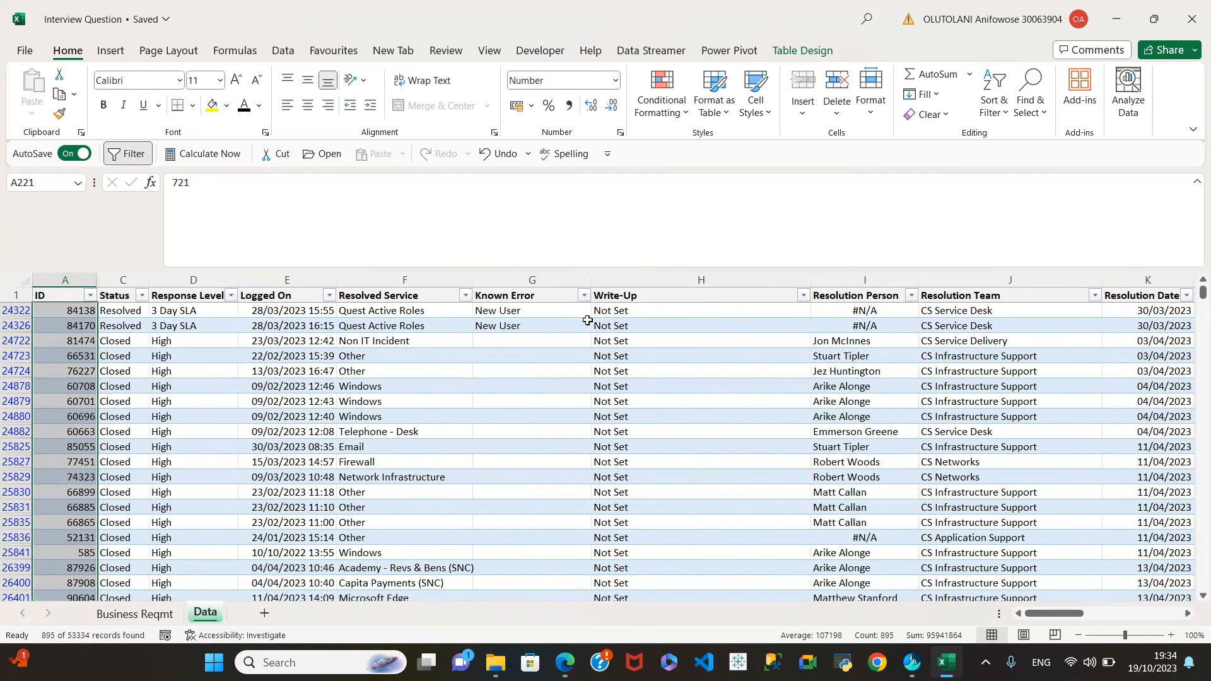
click(1187, 615)
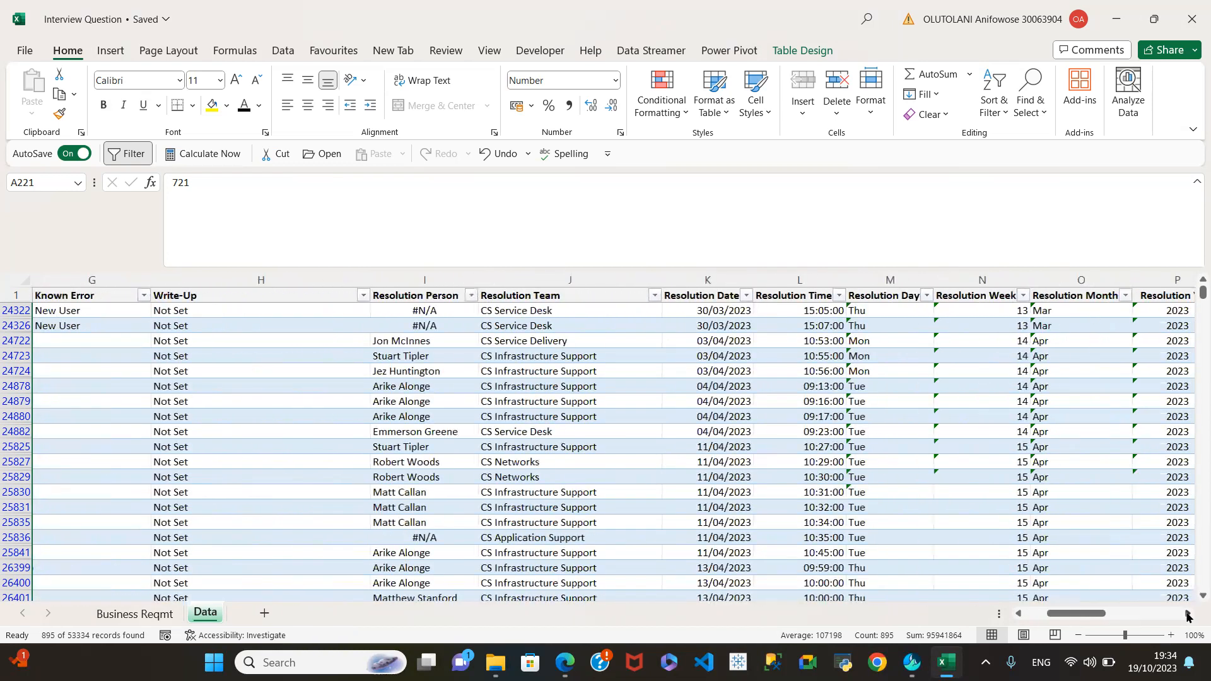
click(1188, 615)
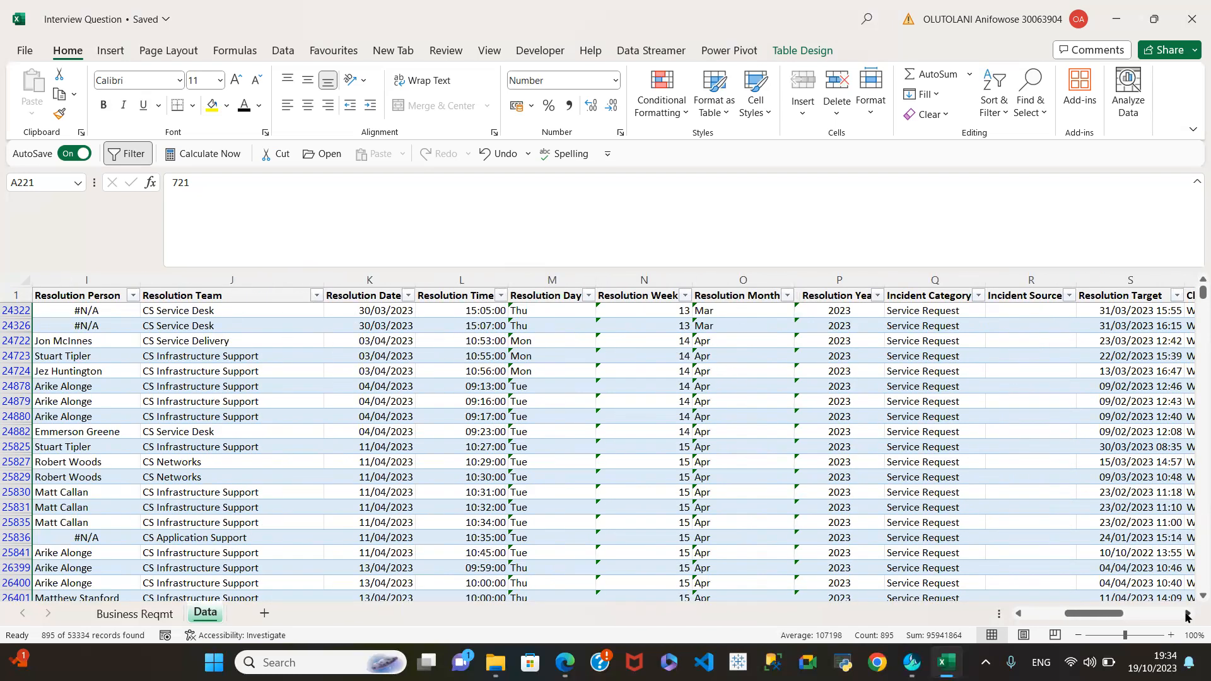
click(1188, 615)
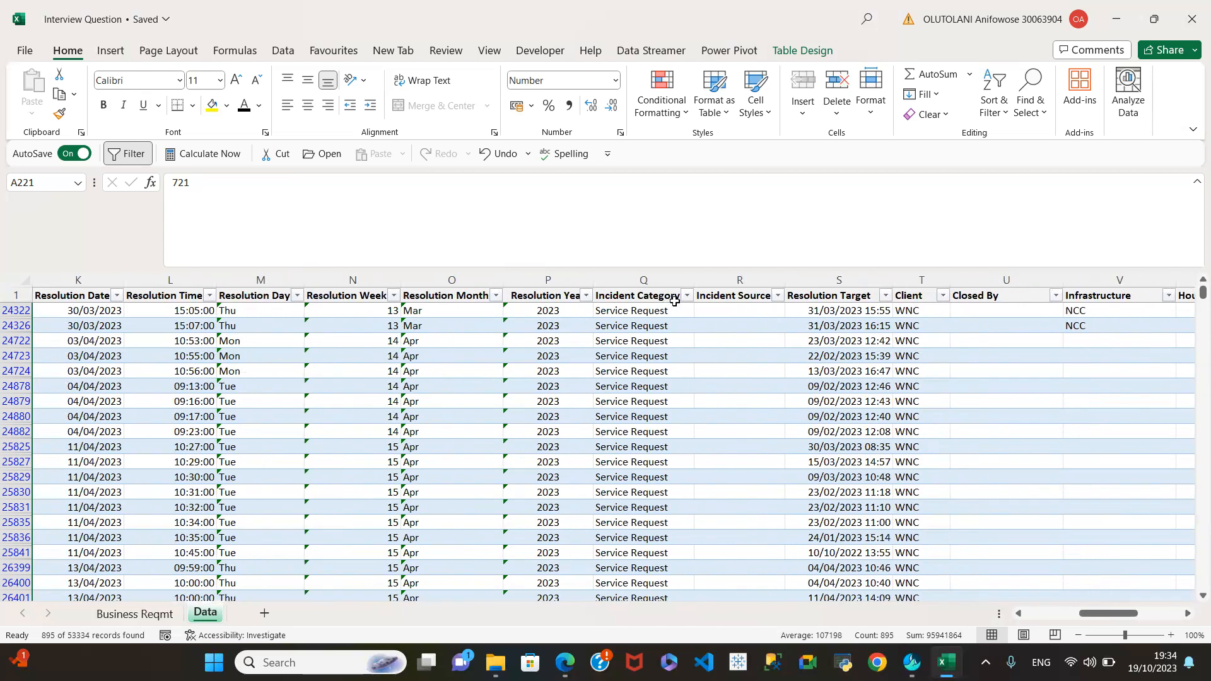
click(686, 295)
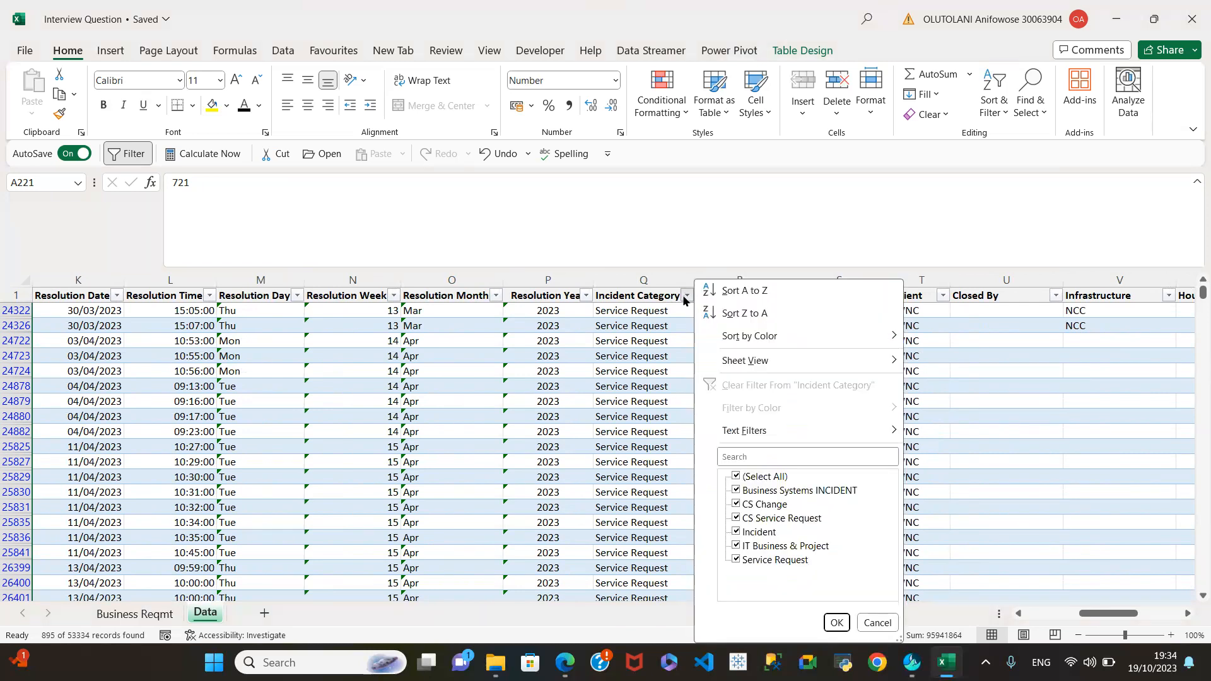
click(878, 622)
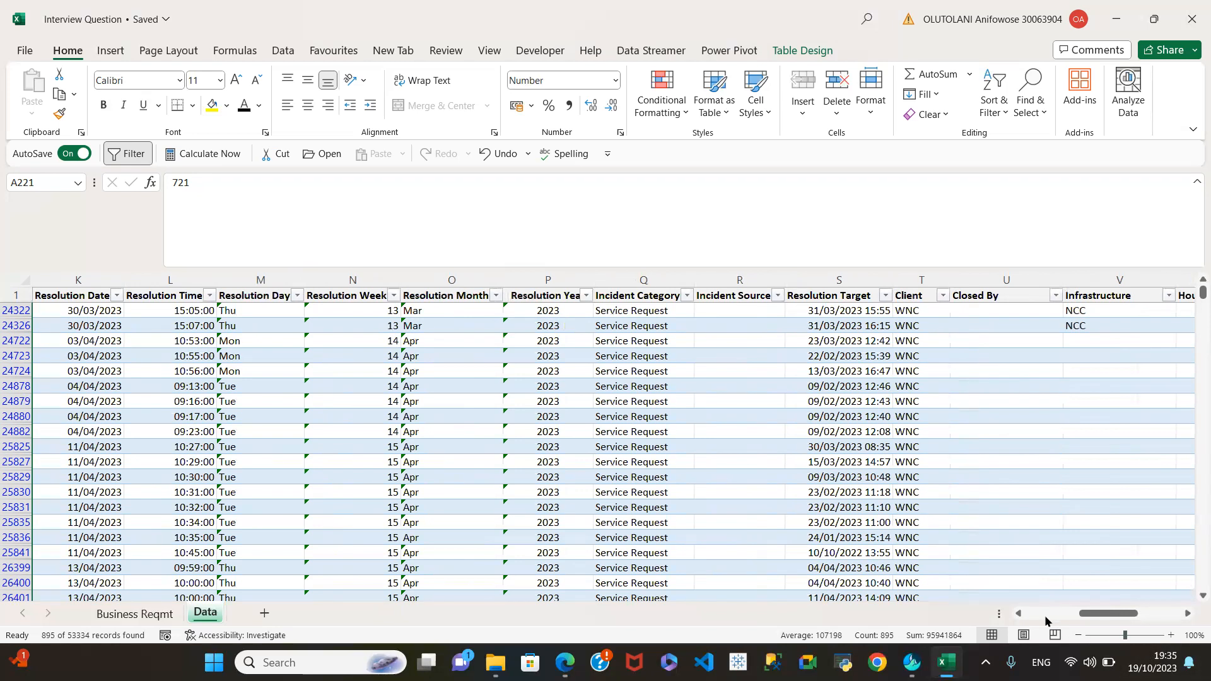
click(943, 295)
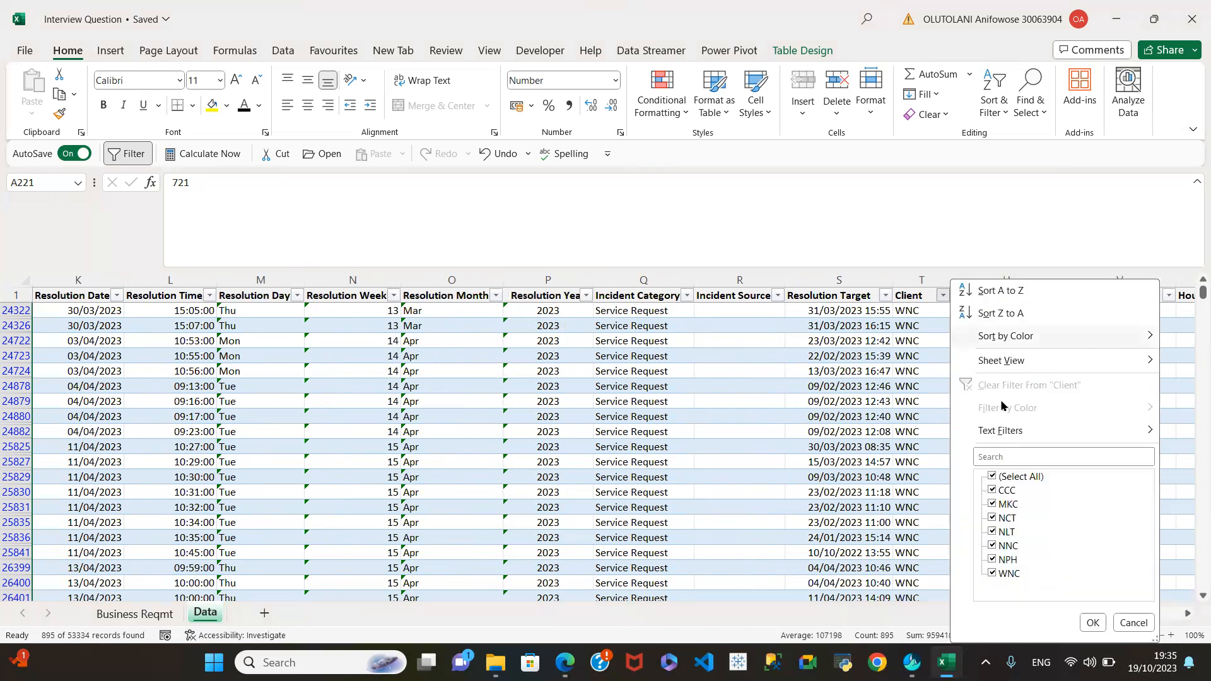
click(1134, 623)
Step: Examine the records with blank hours across all columns, from ID through to Logged Week
drag(1121, 620, 1044, 641)
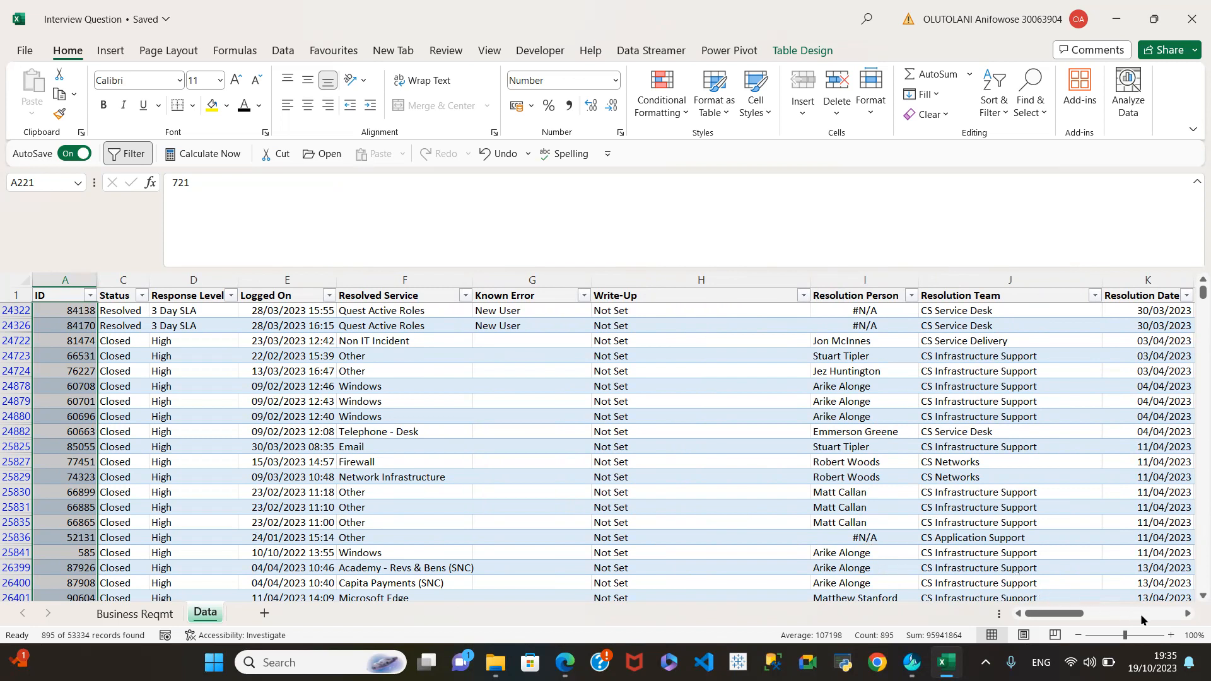
click(1185, 614)
click(1185, 614)
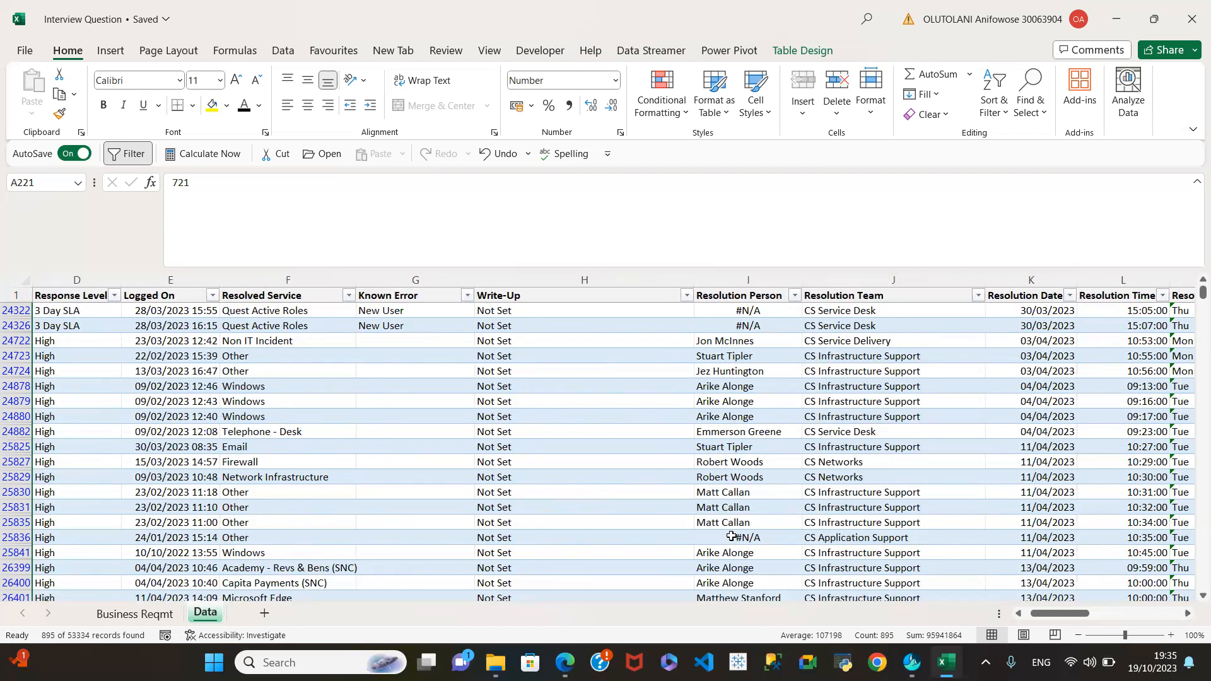
click(1188, 613)
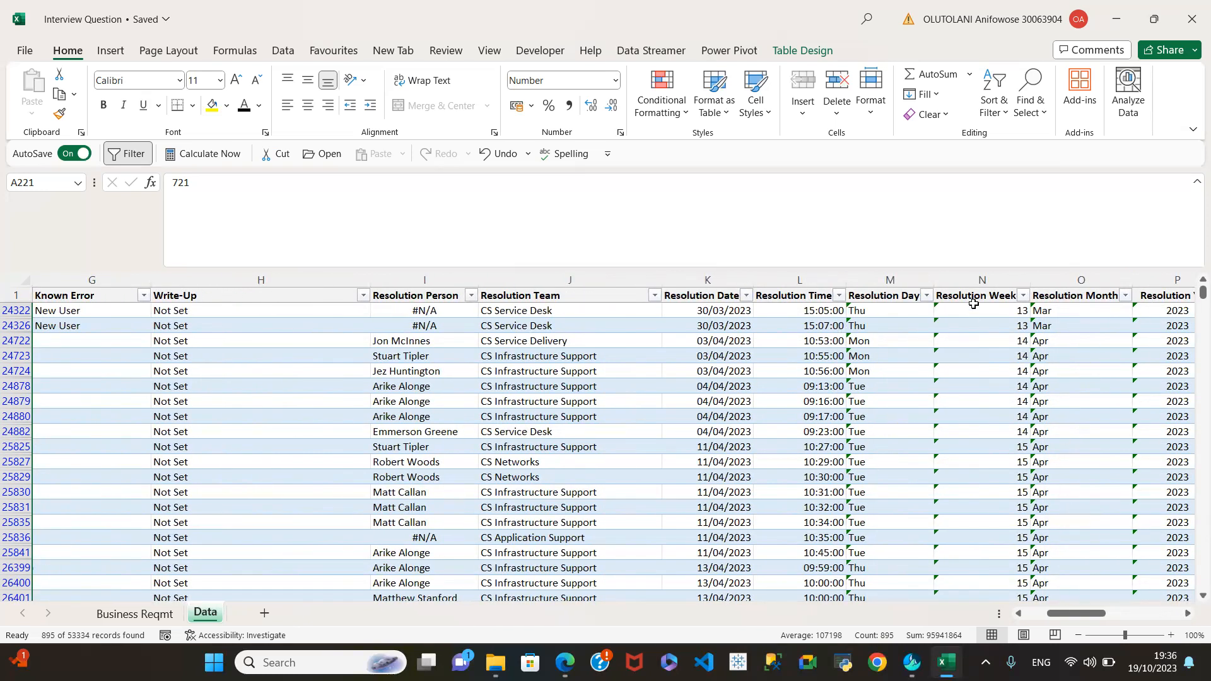
click(1185, 614)
click(1185, 614)
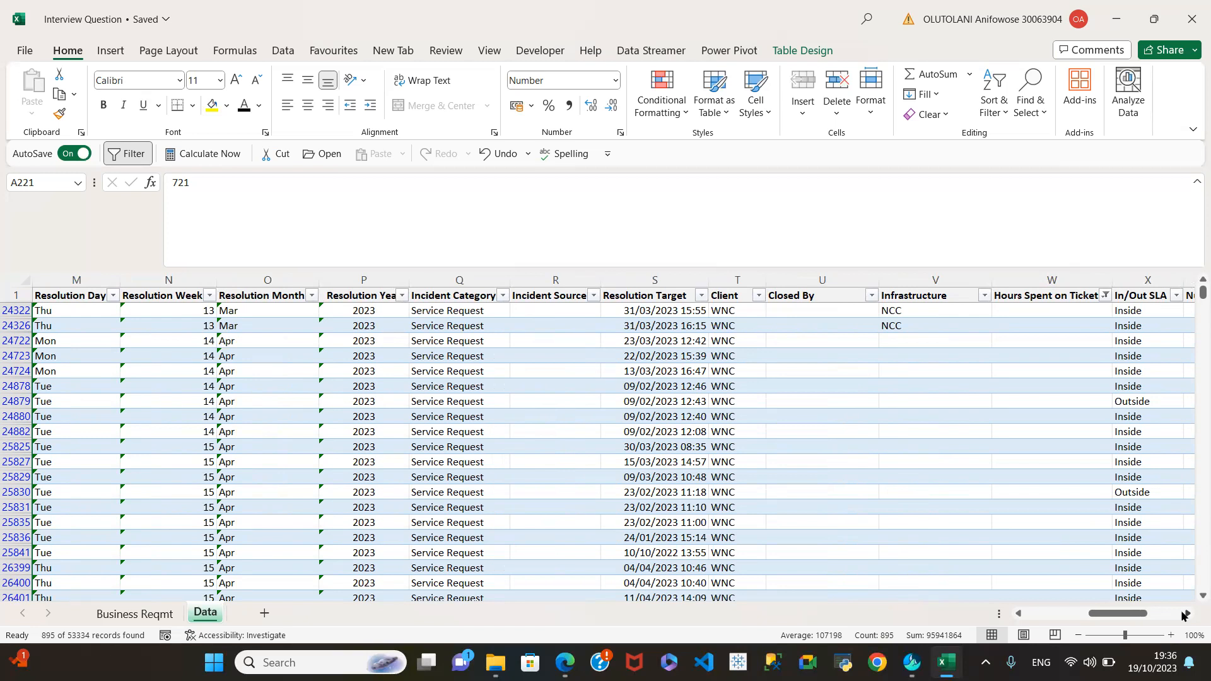
click(1185, 614)
click(1185, 614)
click(1185, 613)
click(1185, 614)
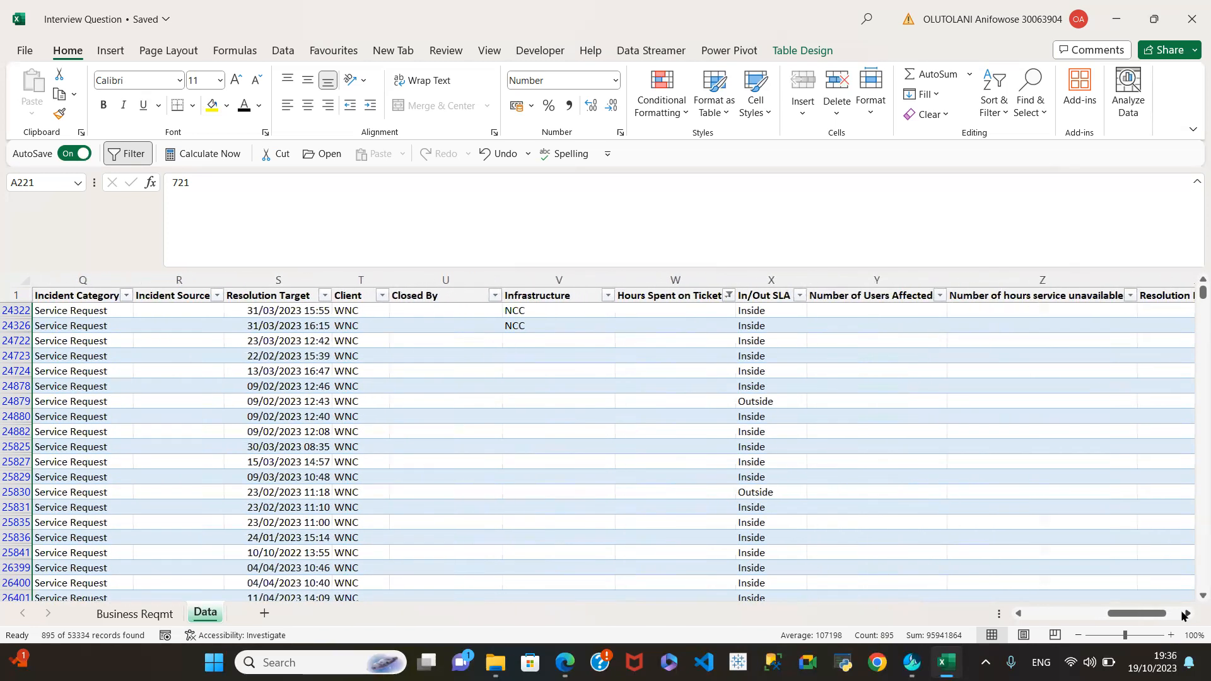
click(1185, 614)
click(1185, 613)
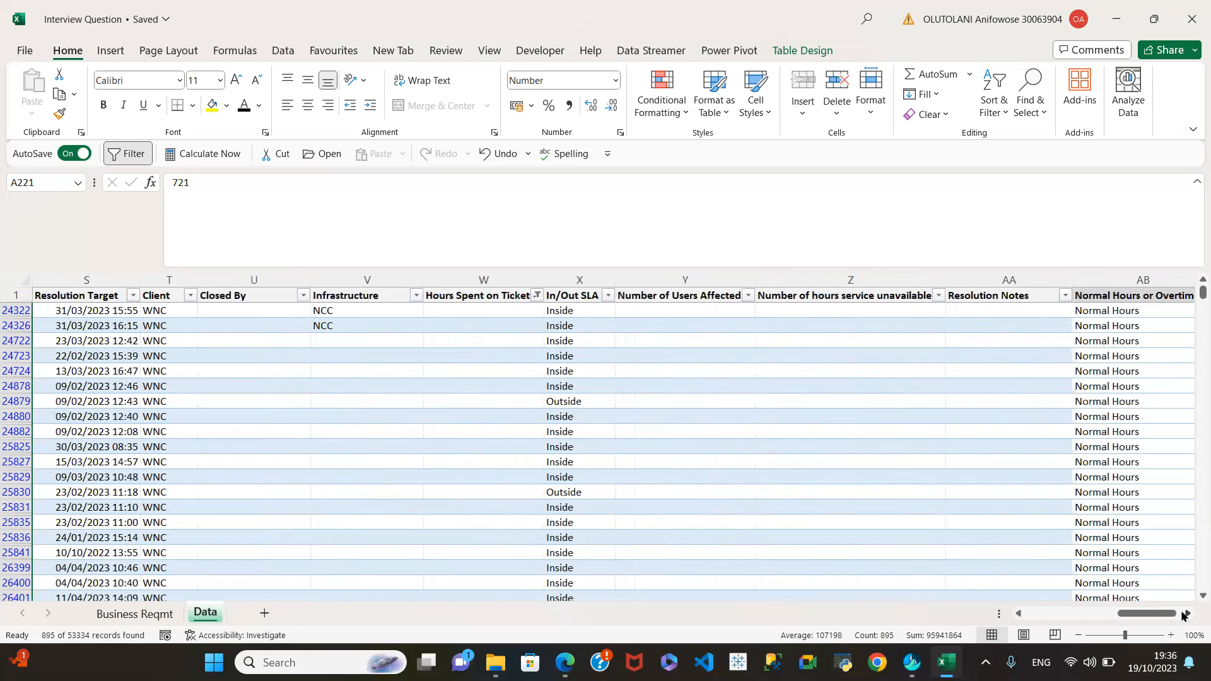
click(1185, 614)
click(1185, 613)
click(1185, 613)
click(1185, 614)
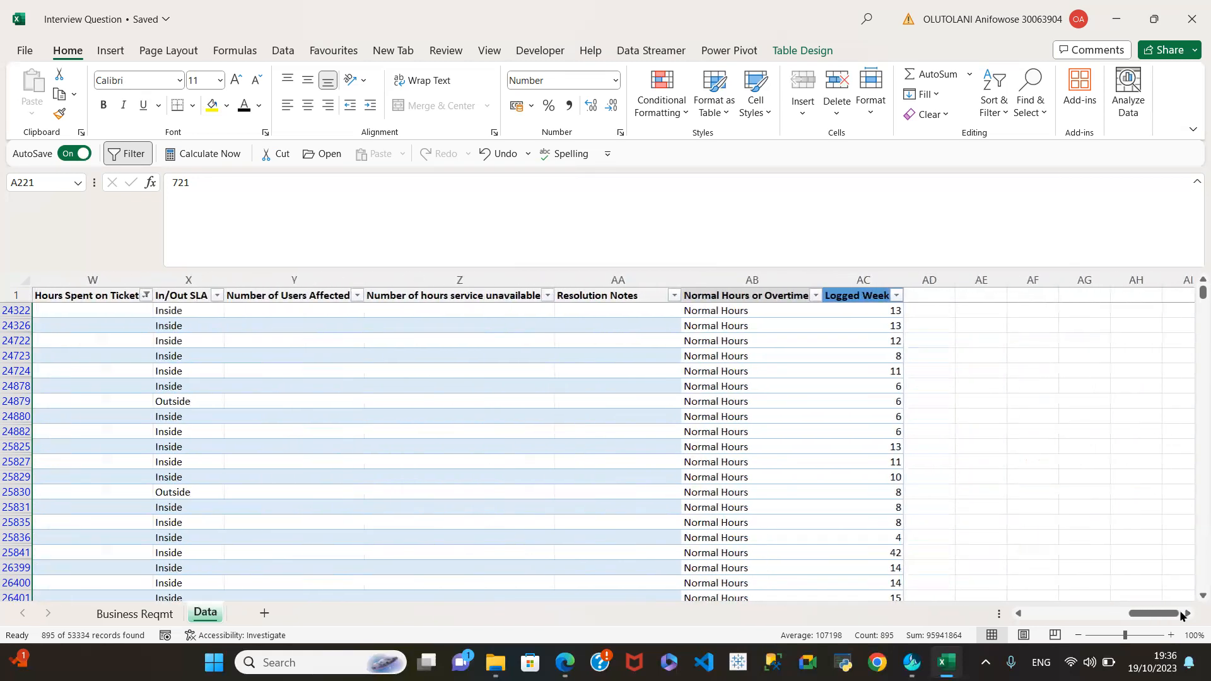
Step: Review the columns of the blank-hours records once more, starting again at ID and ending at Logged Week
drag(1141, 616, 879, 577)
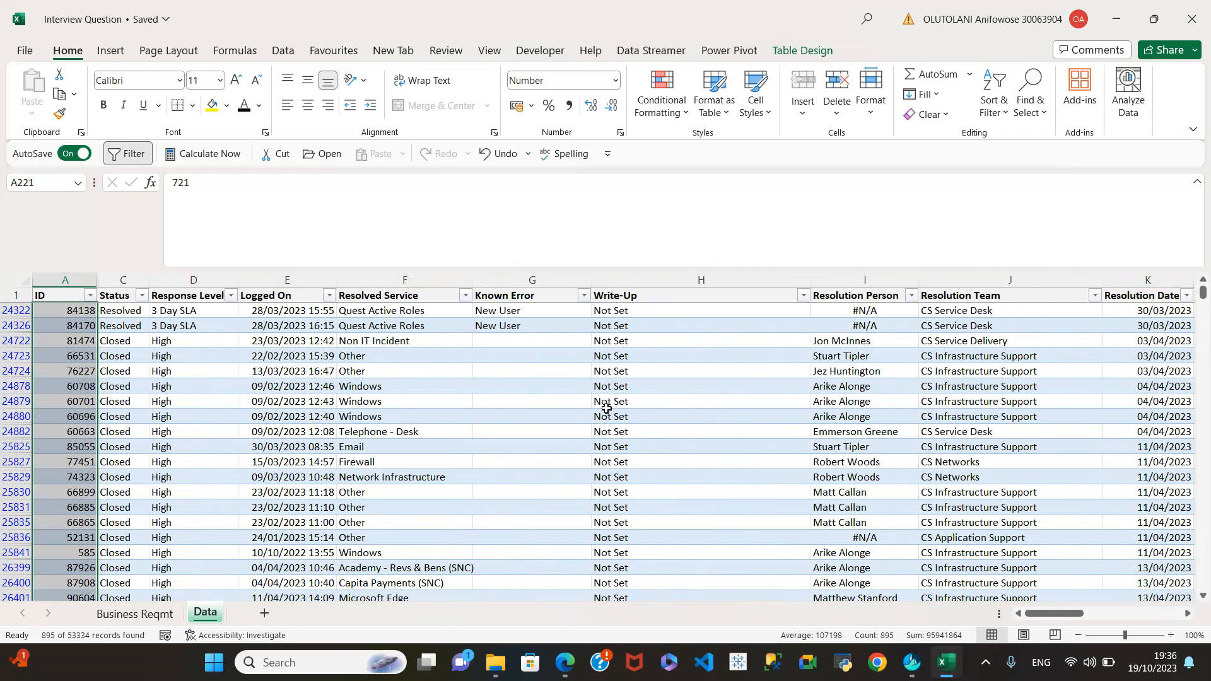
click(1189, 615)
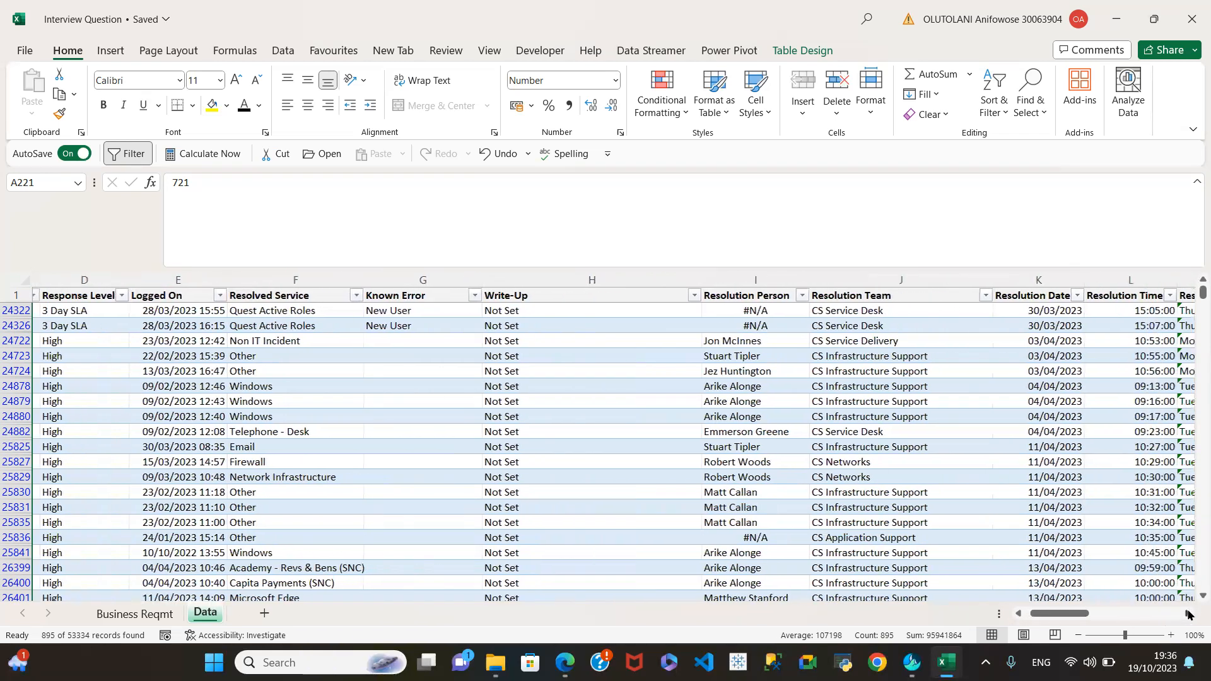
click(1185, 615)
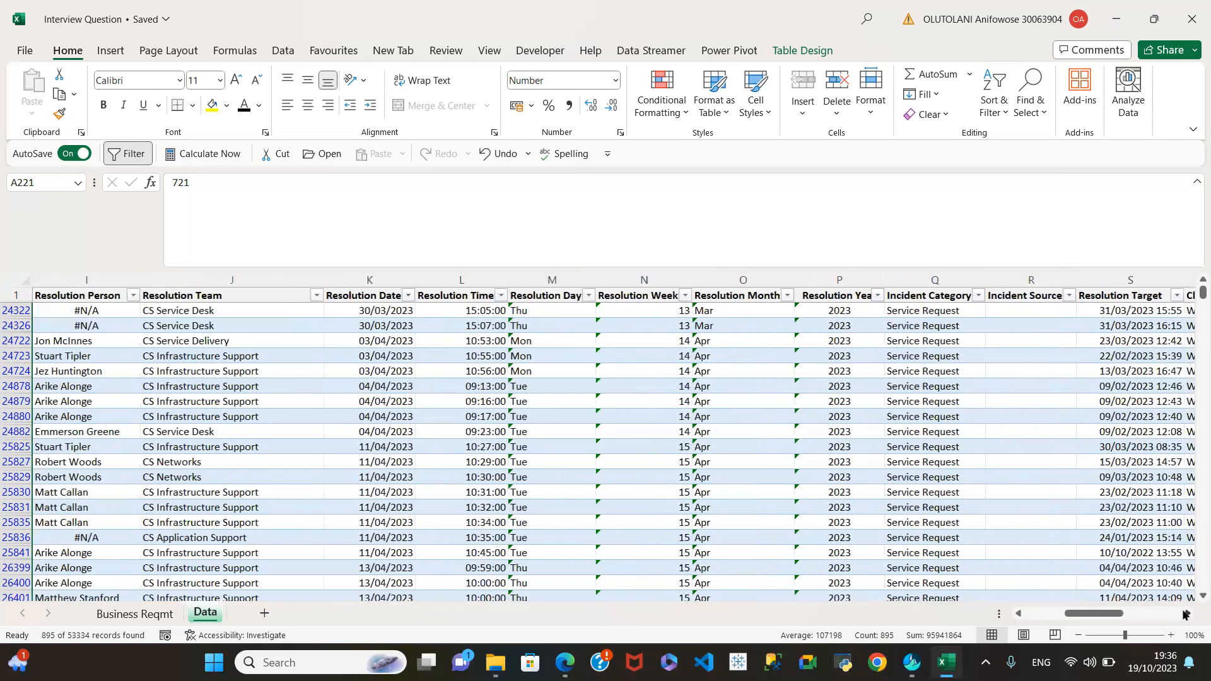
click(1185, 615)
click(1185, 615)
click(1185, 615)
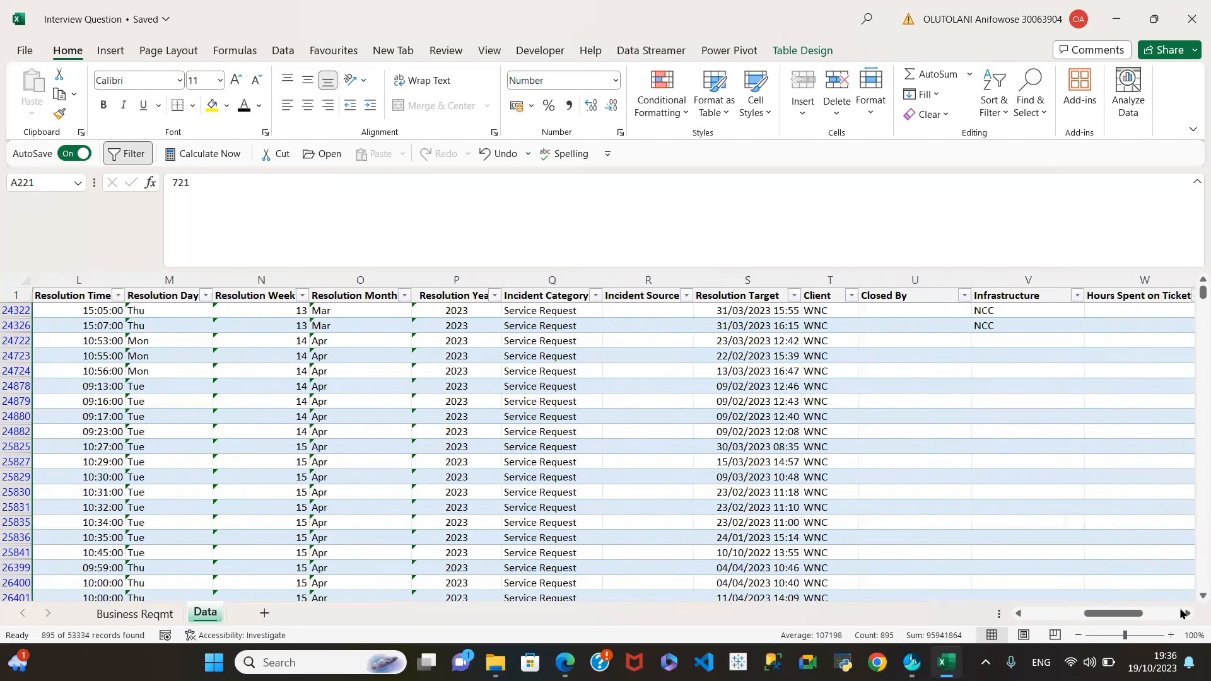
click(1184, 614)
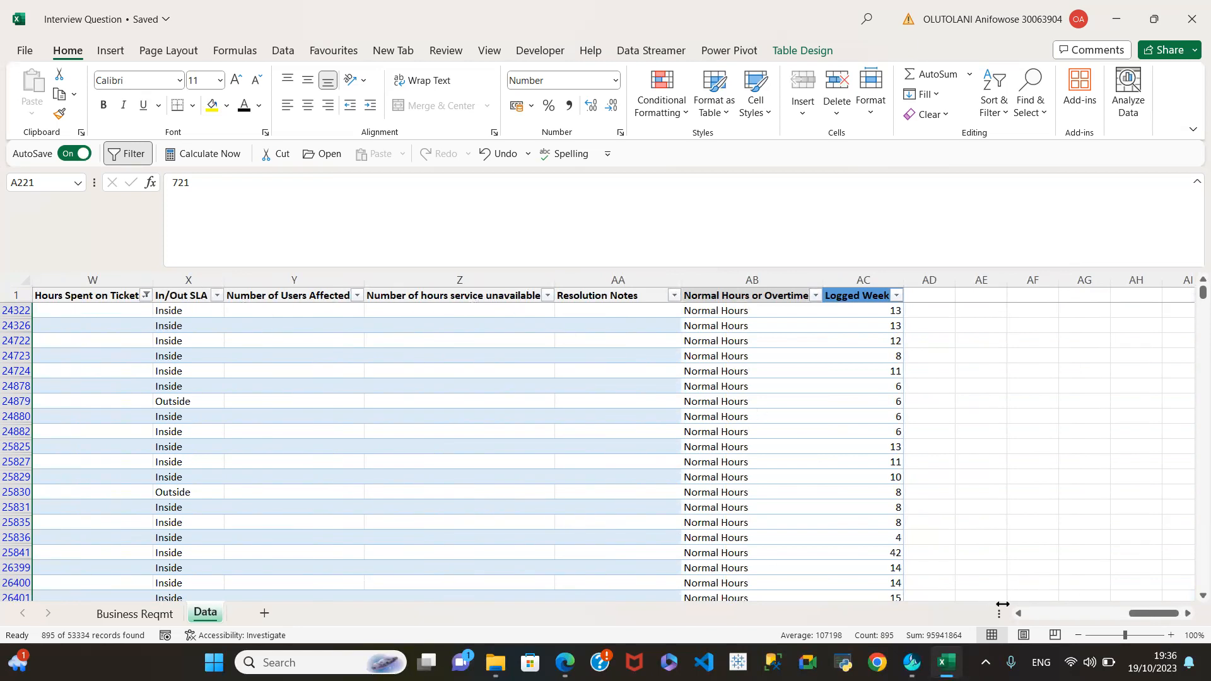
Step: Reset the Hours Spent on Ticket filter to include all values
drag(1133, 614, 1026, 631)
drag(1186, 615, 1186, 615)
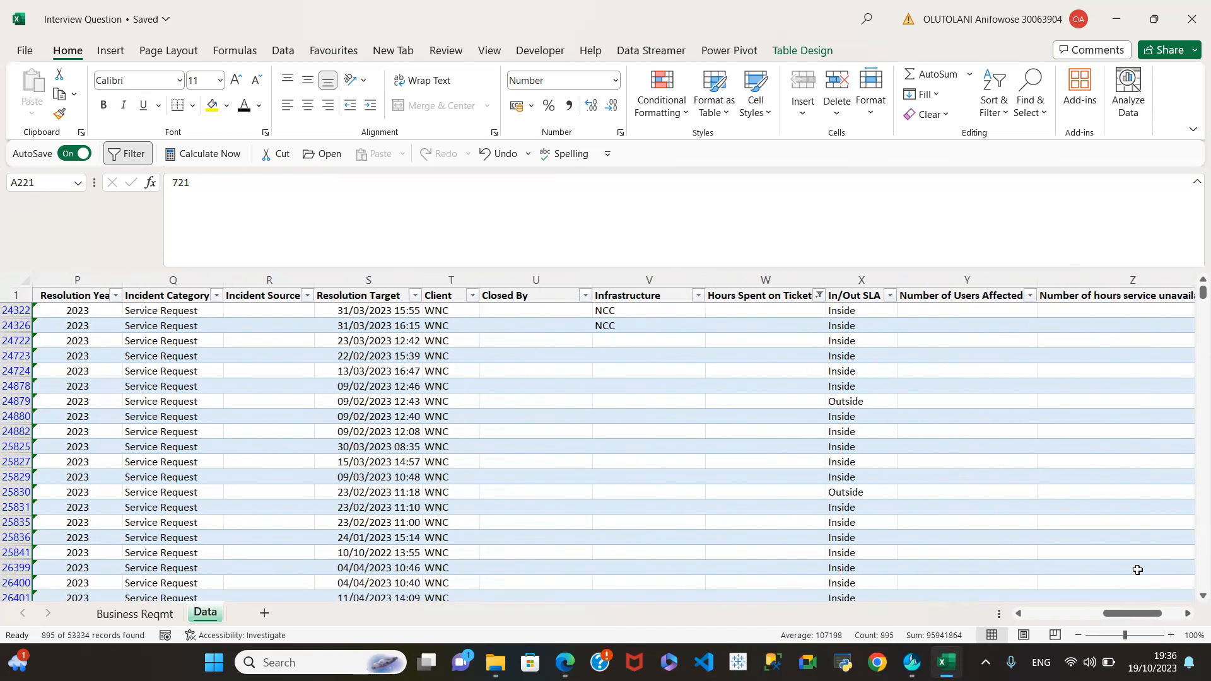
click(818, 296)
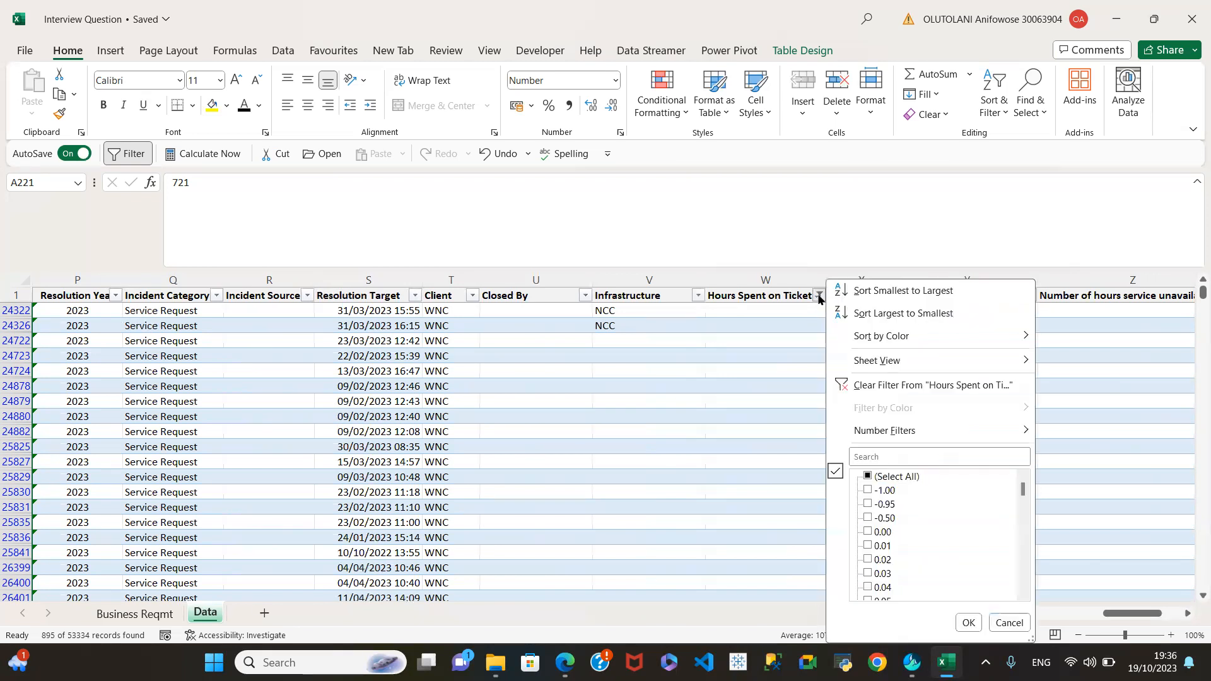
click(868, 476)
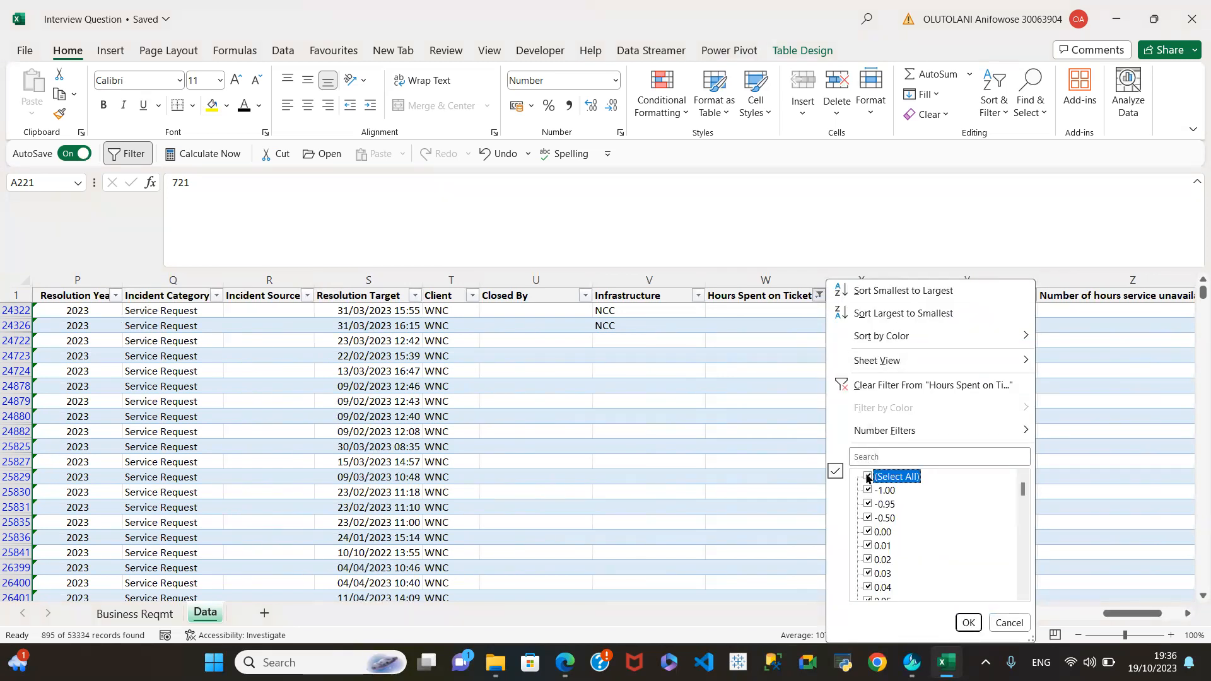
click(968, 622)
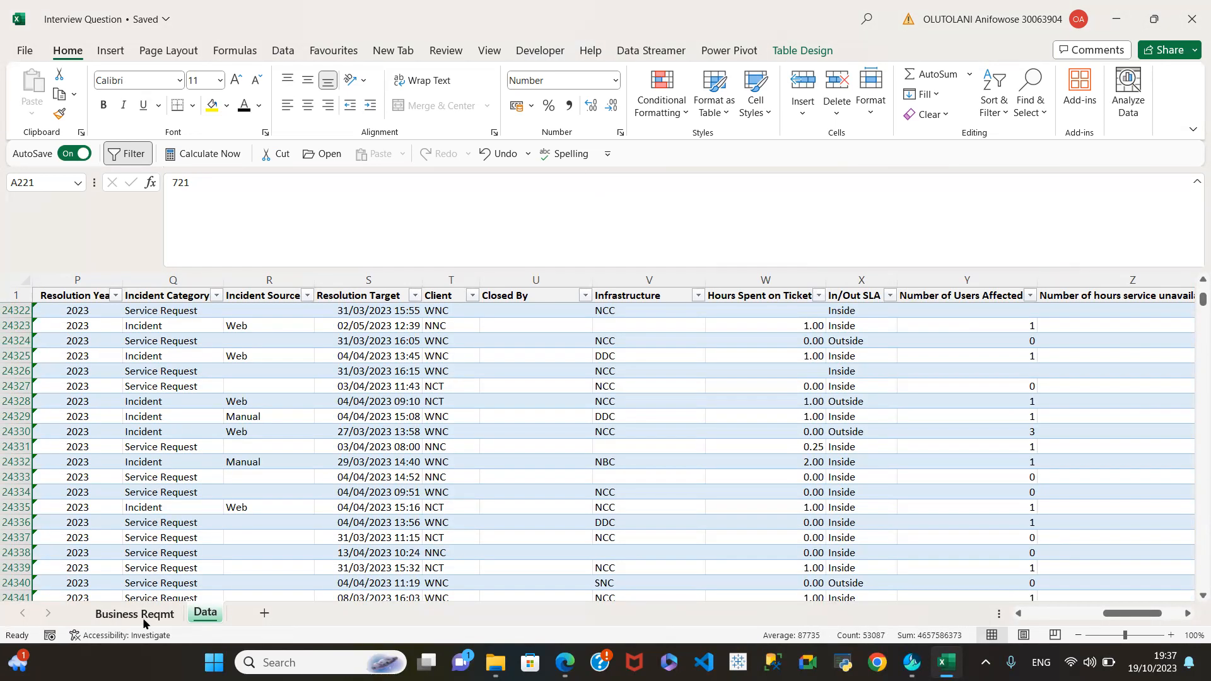
Step: Create a PivotTable from Table1 on a new worksheet and place that sheet after the Data sheet
click(157, 340)
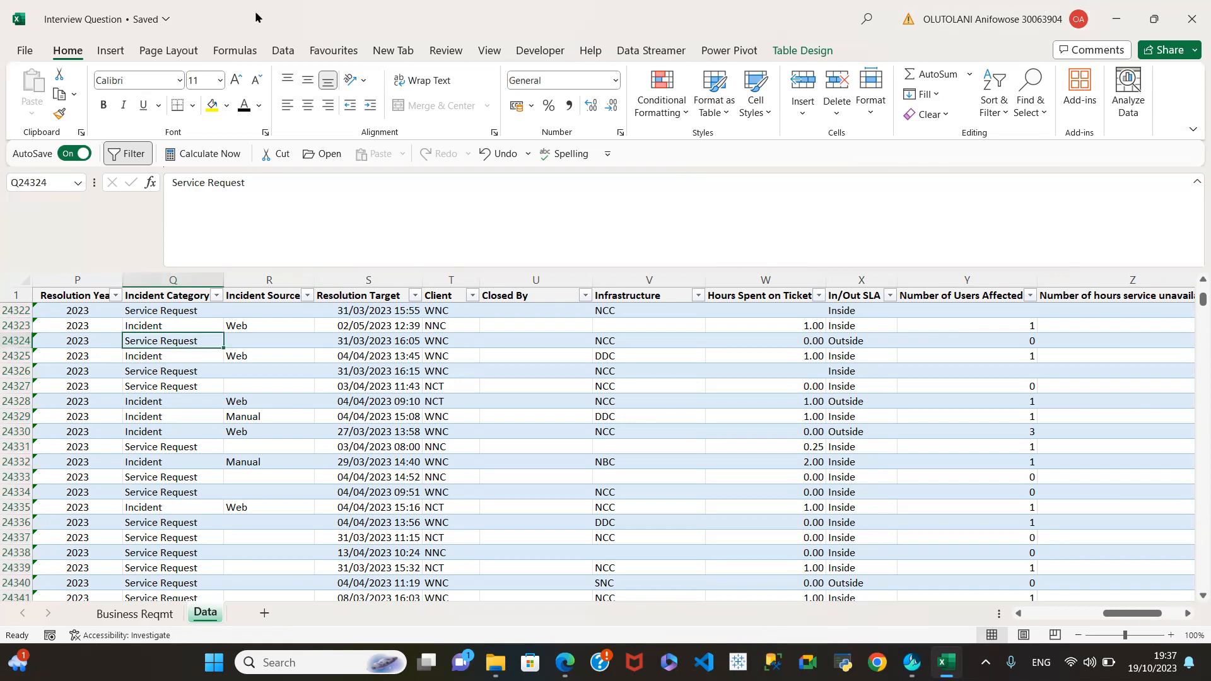
click(109, 52)
click(36, 80)
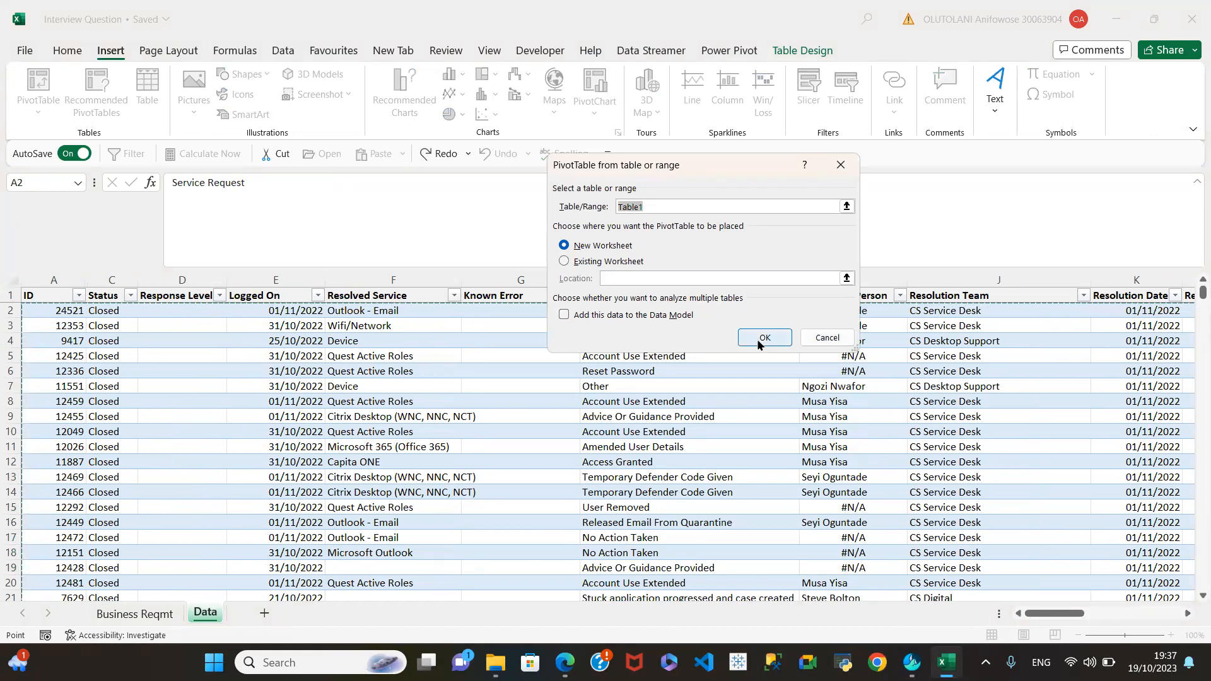
click(763, 338)
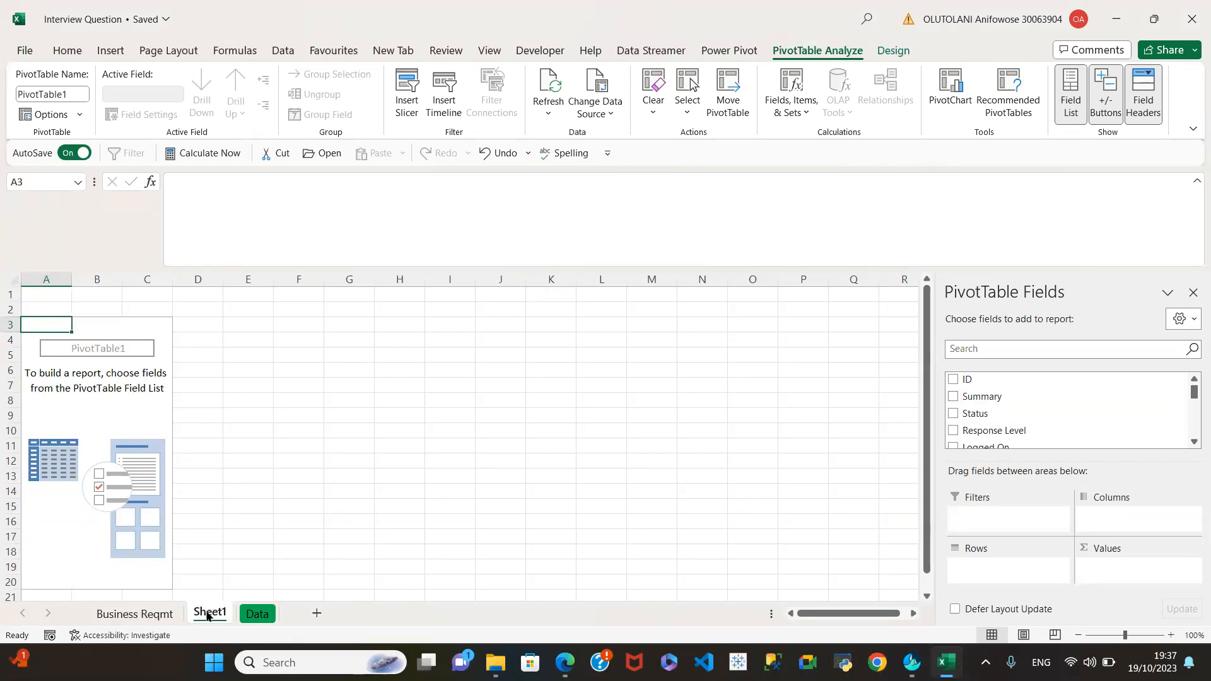
drag(243, 621, 210, 615)
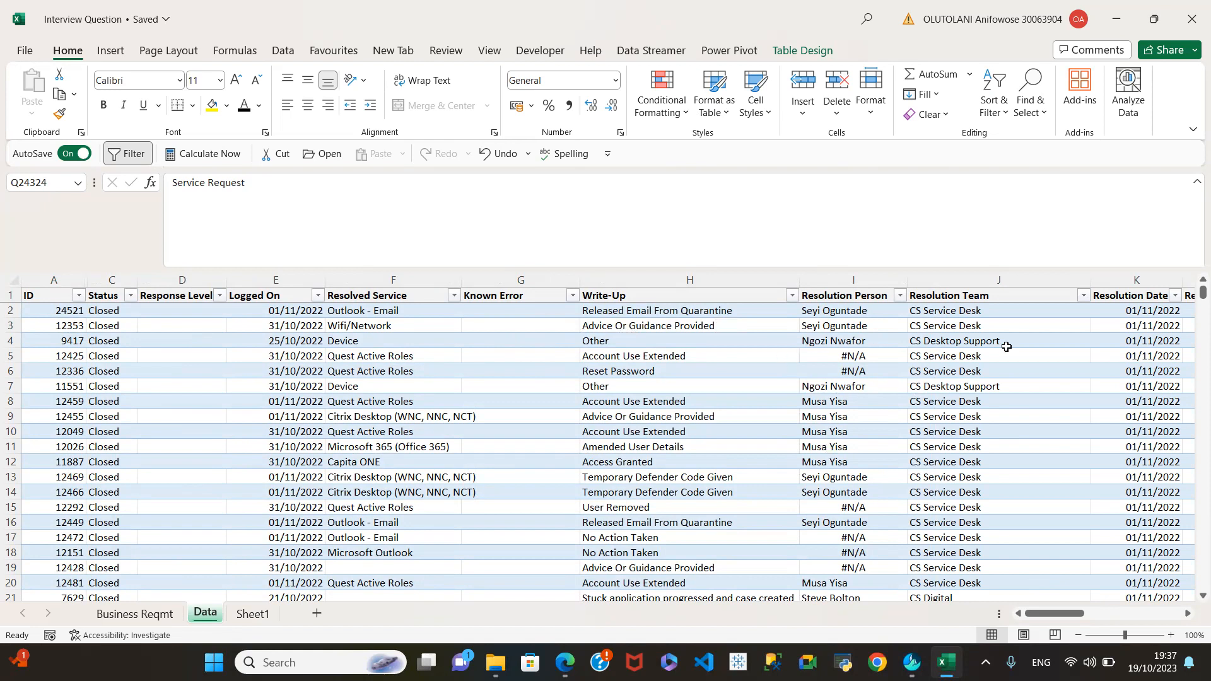
Step: Sort the PivotTable field list on Sheet1 from A to Z and add Hours Spent on Ticket as a summed value
drag(1040, 615, 1148, 635)
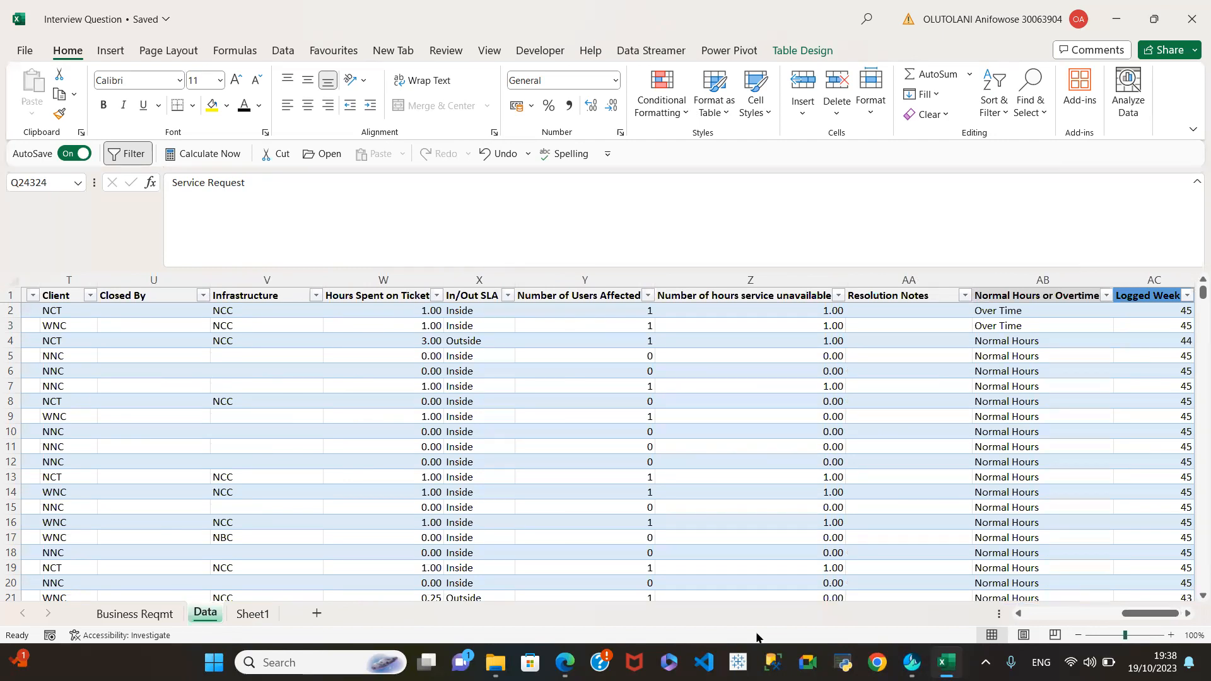
click(252, 613)
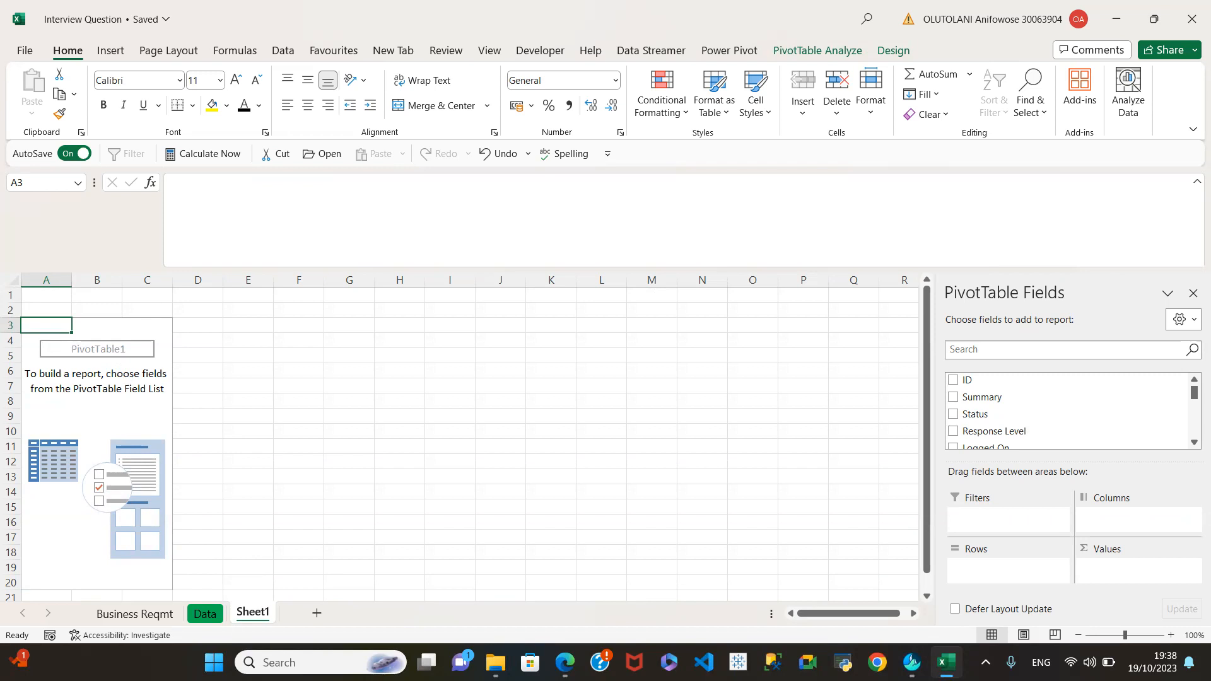
click(203, 615)
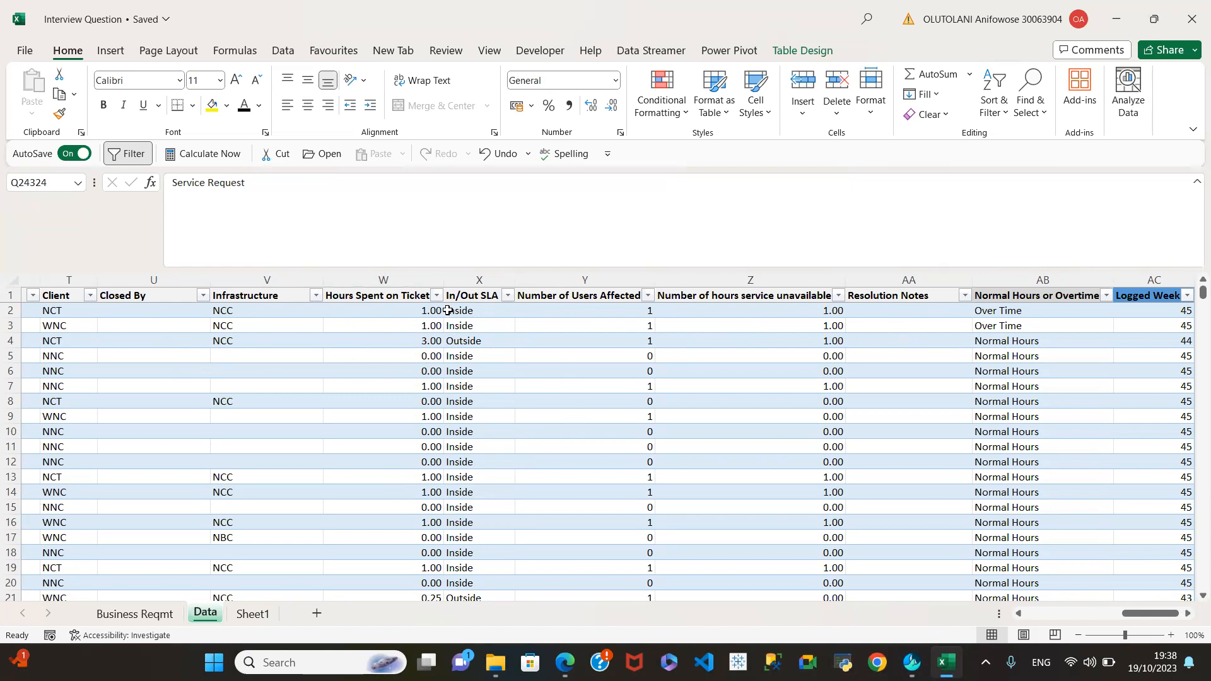
click(248, 614)
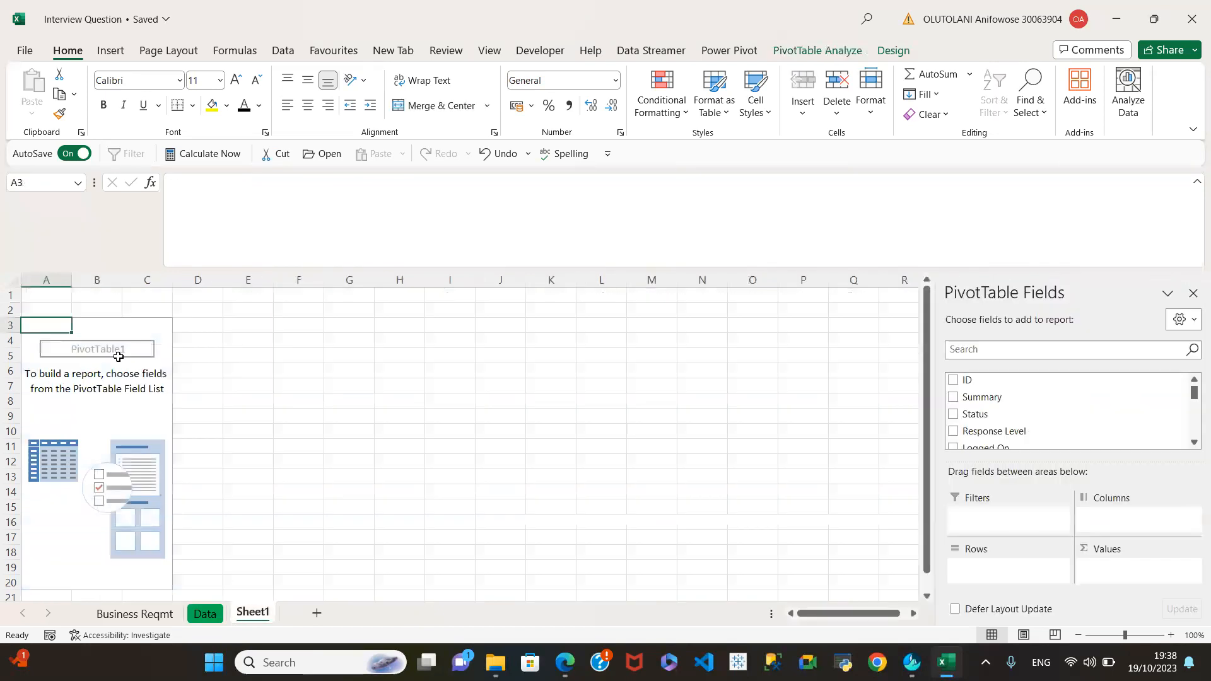
click(96, 412)
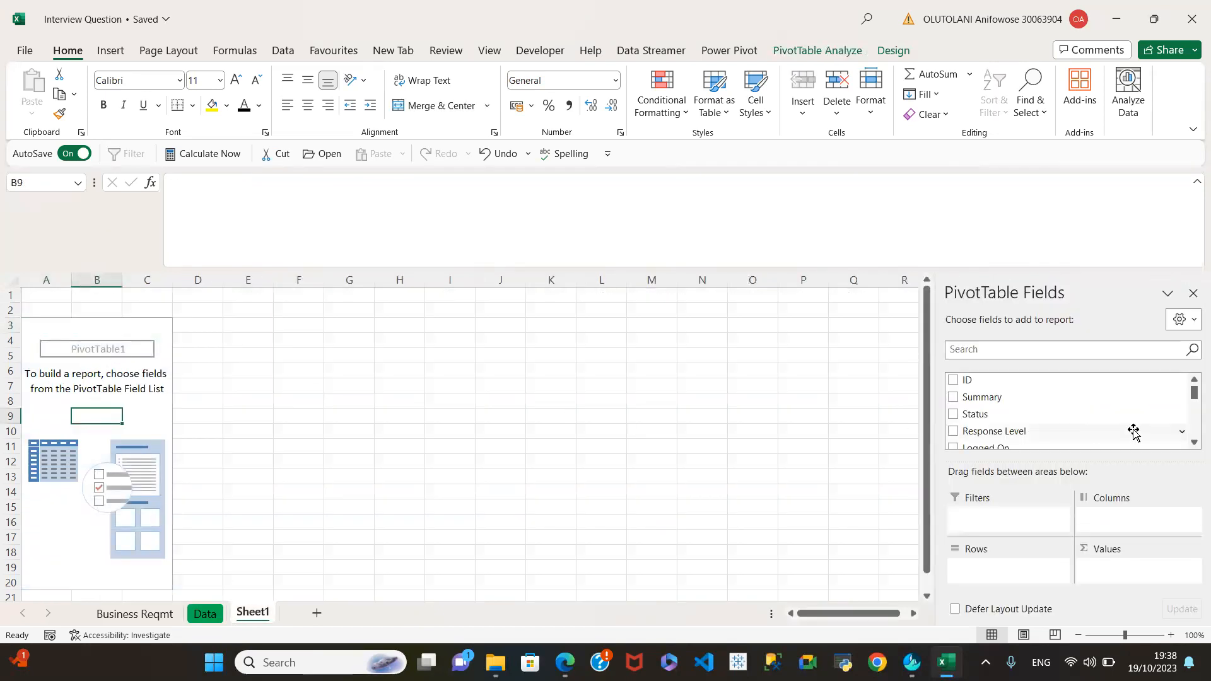
click(1191, 323)
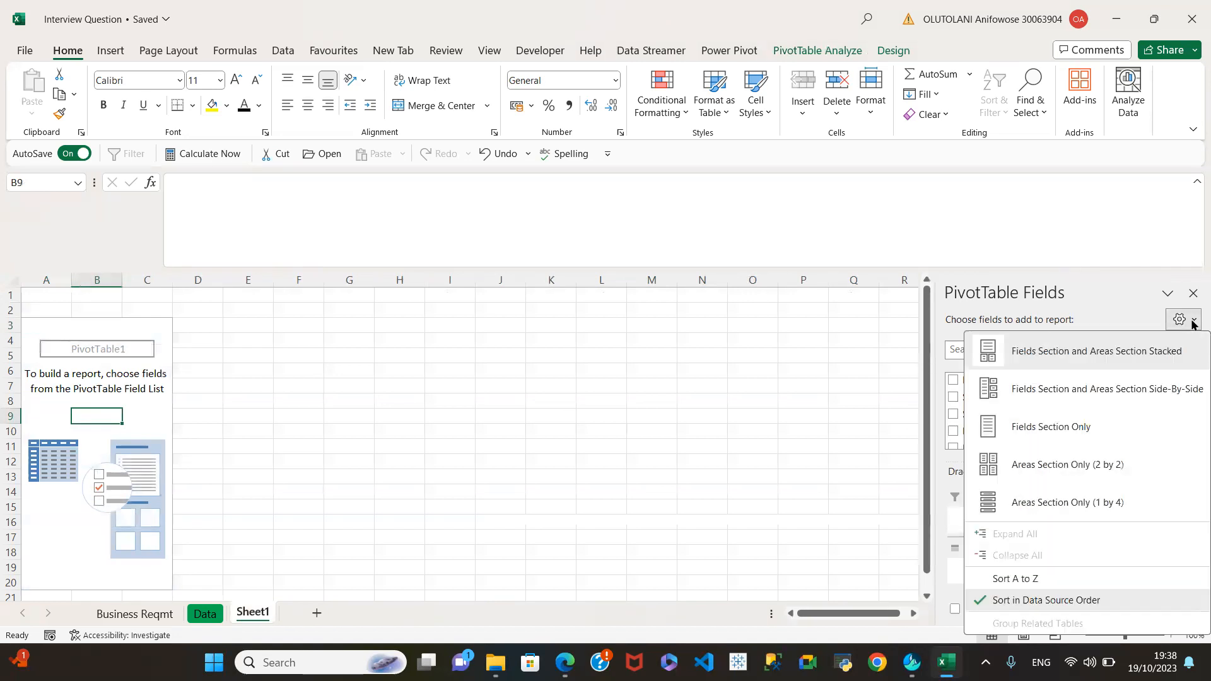
click(1015, 579)
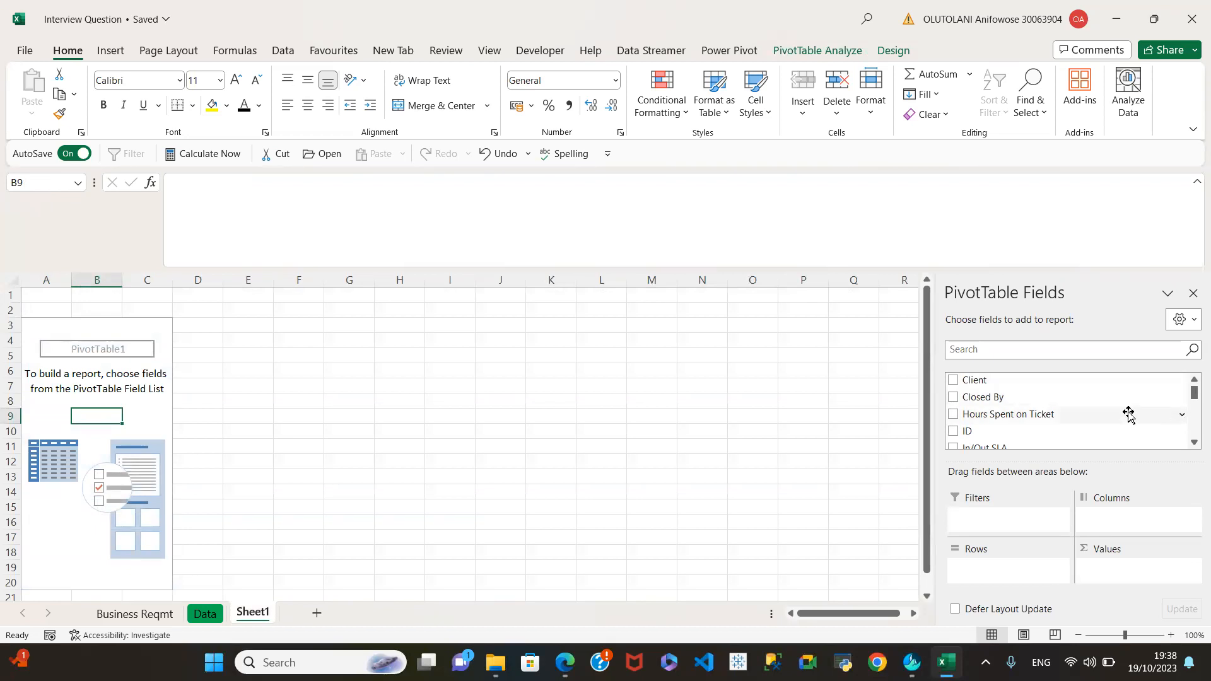
click(953, 414)
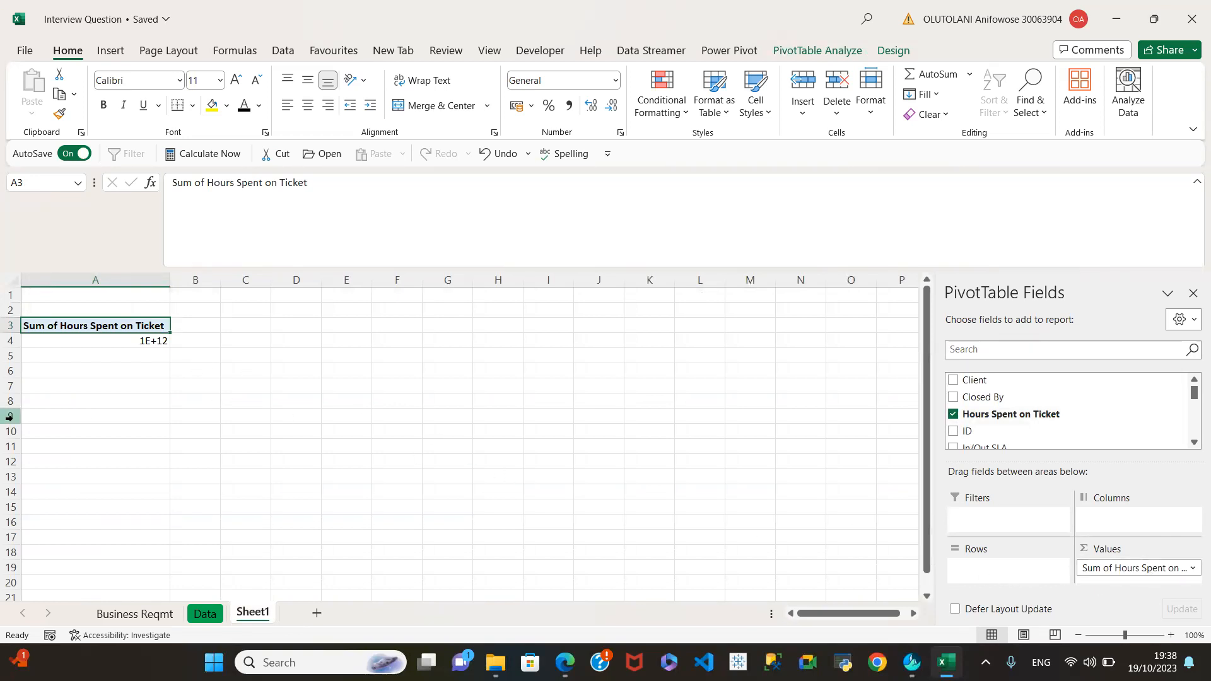
Step: Format the summed hours value as Number with 2 decimal places and the 1000 separator
click(141, 343)
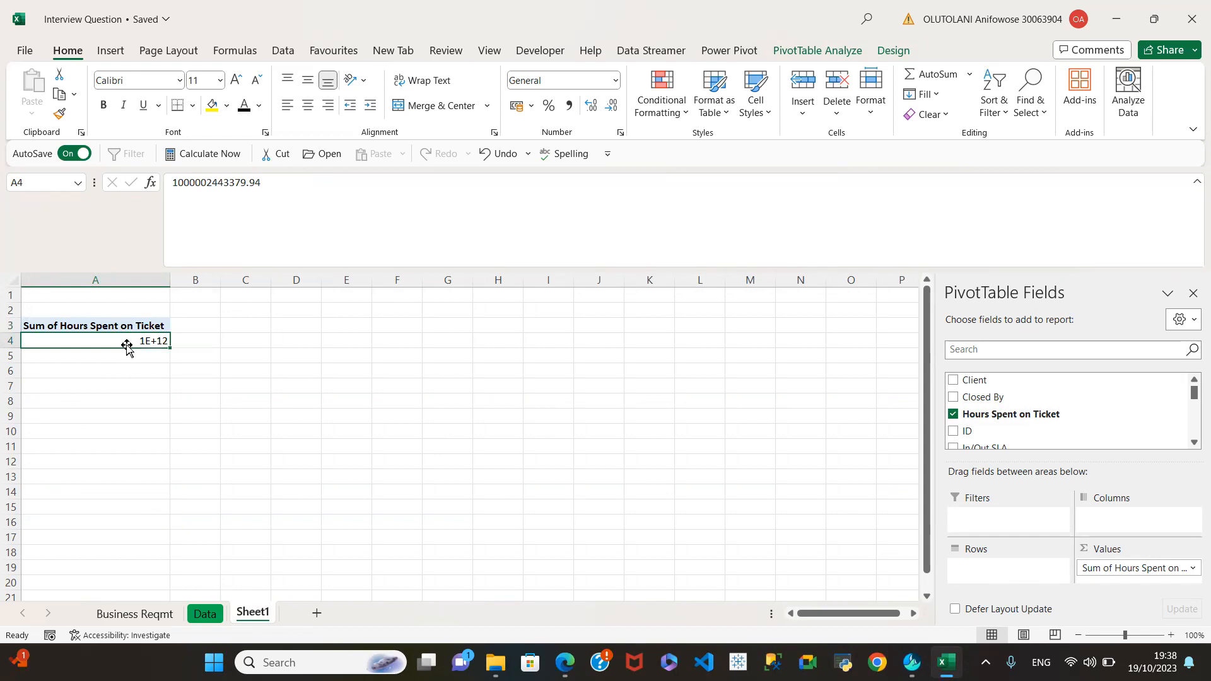
mouse_move(128, 341)
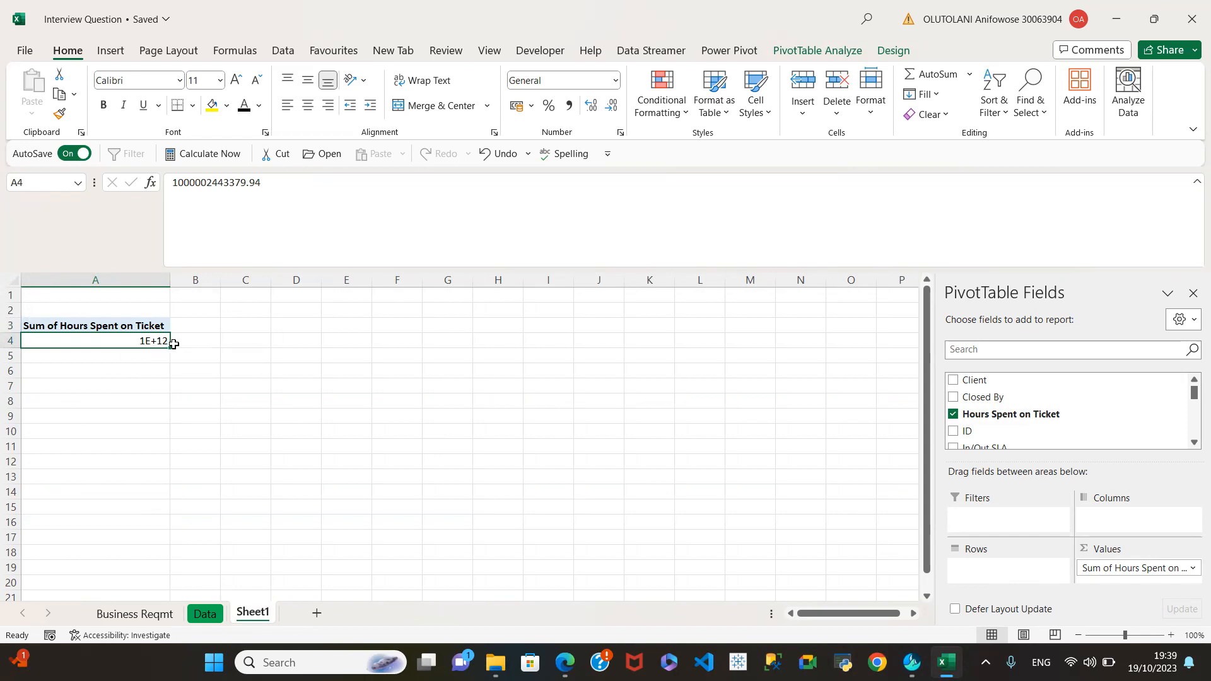
right_click(142, 343)
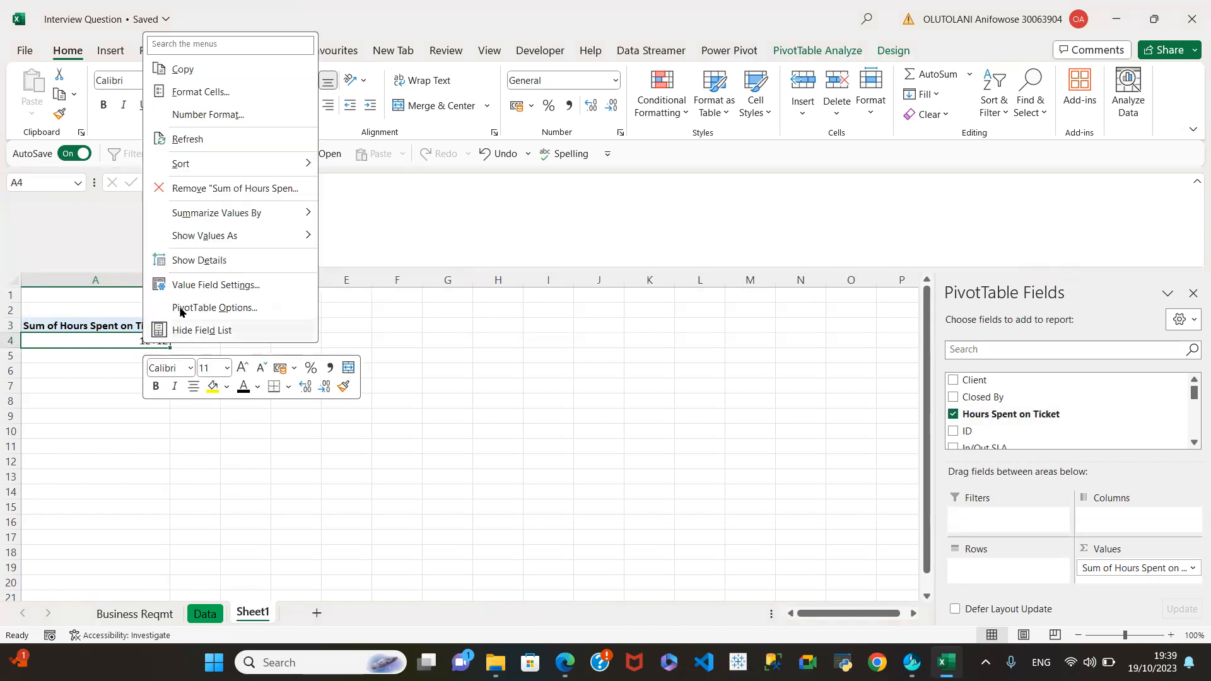
click(219, 116)
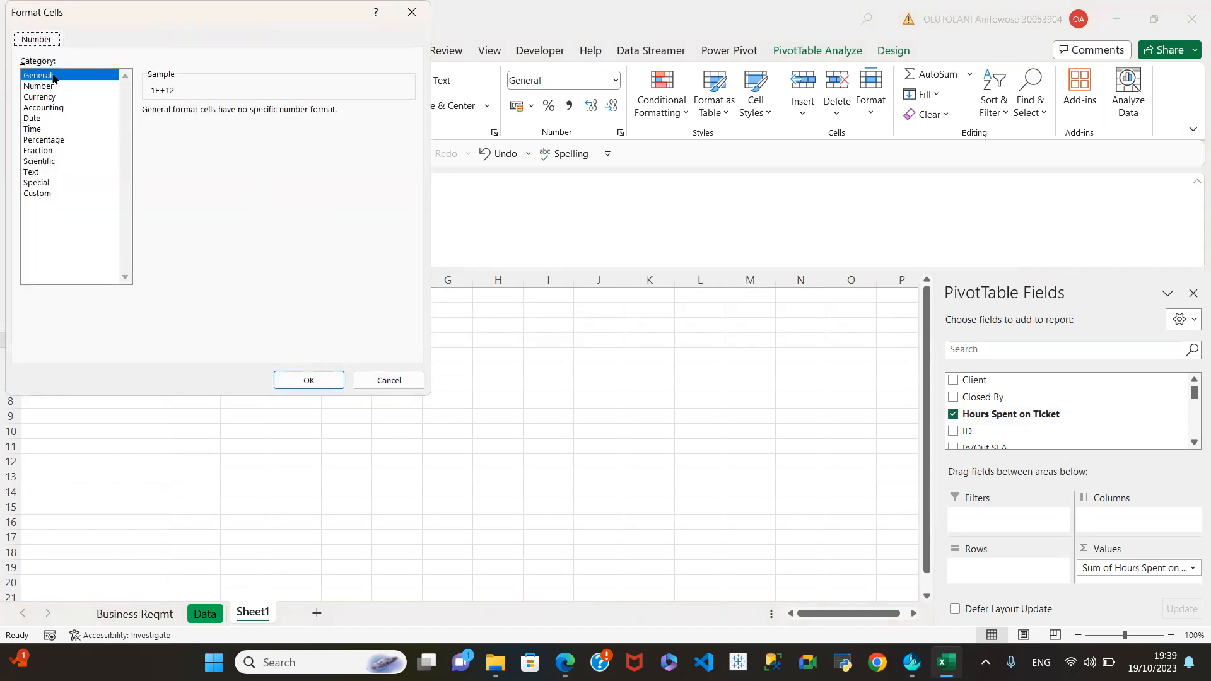
click(39, 88)
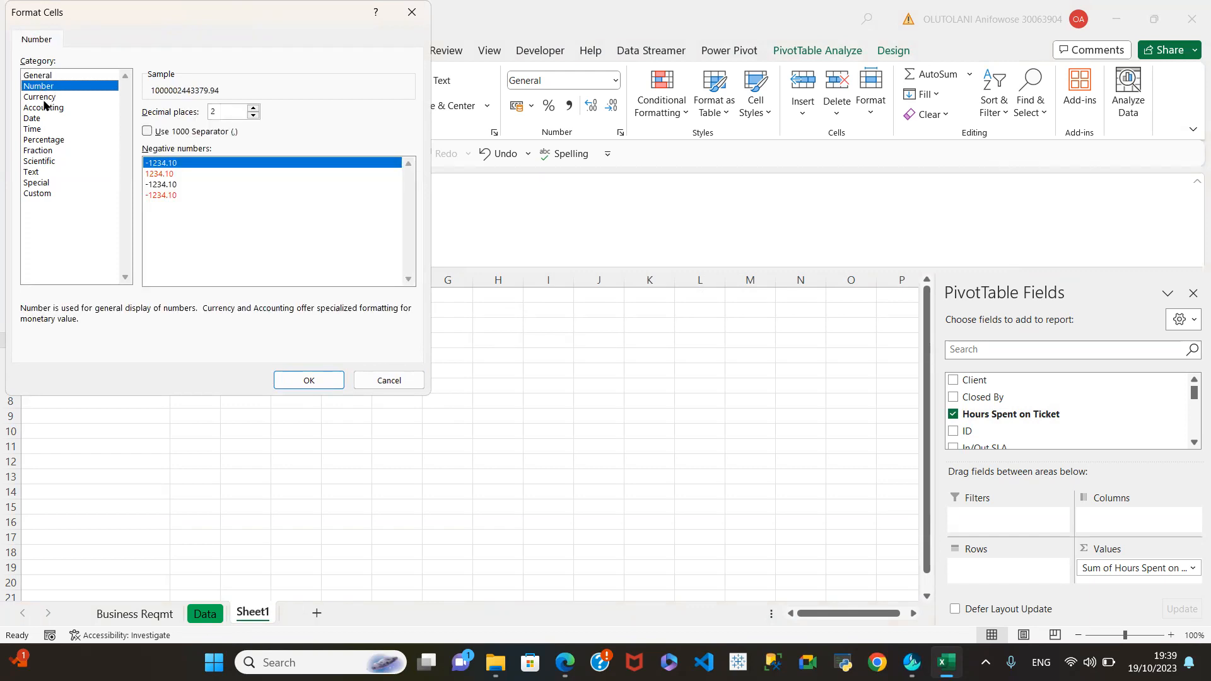
click(147, 134)
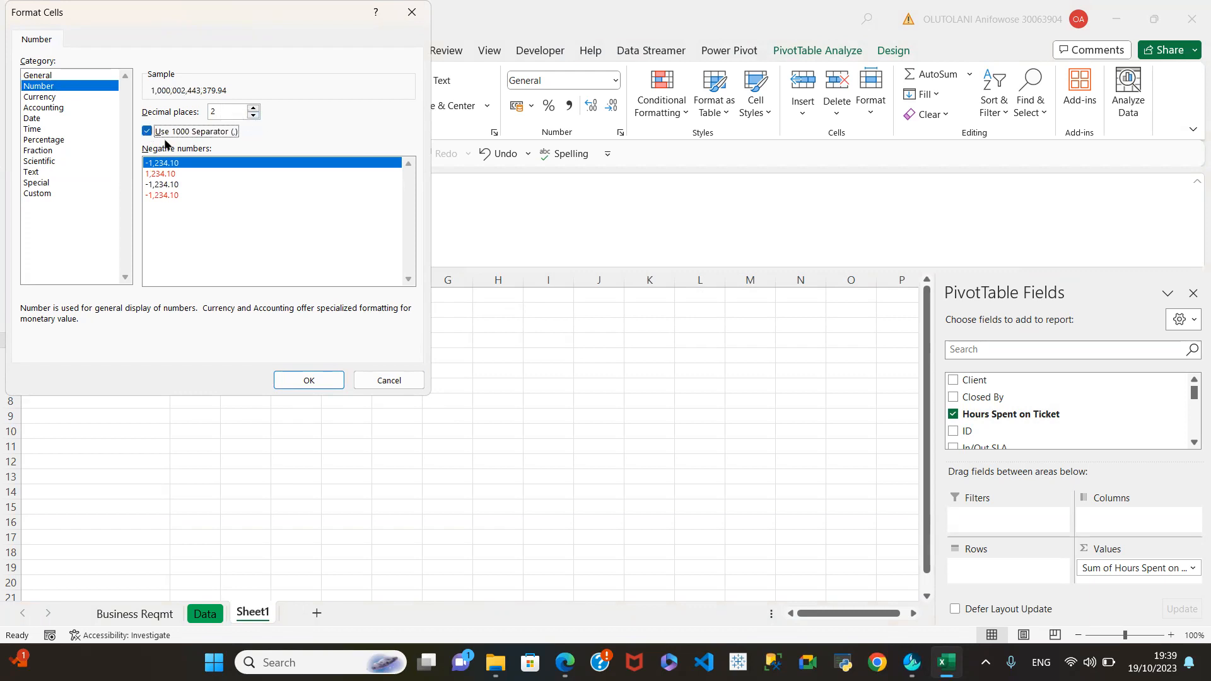
click(307, 377)
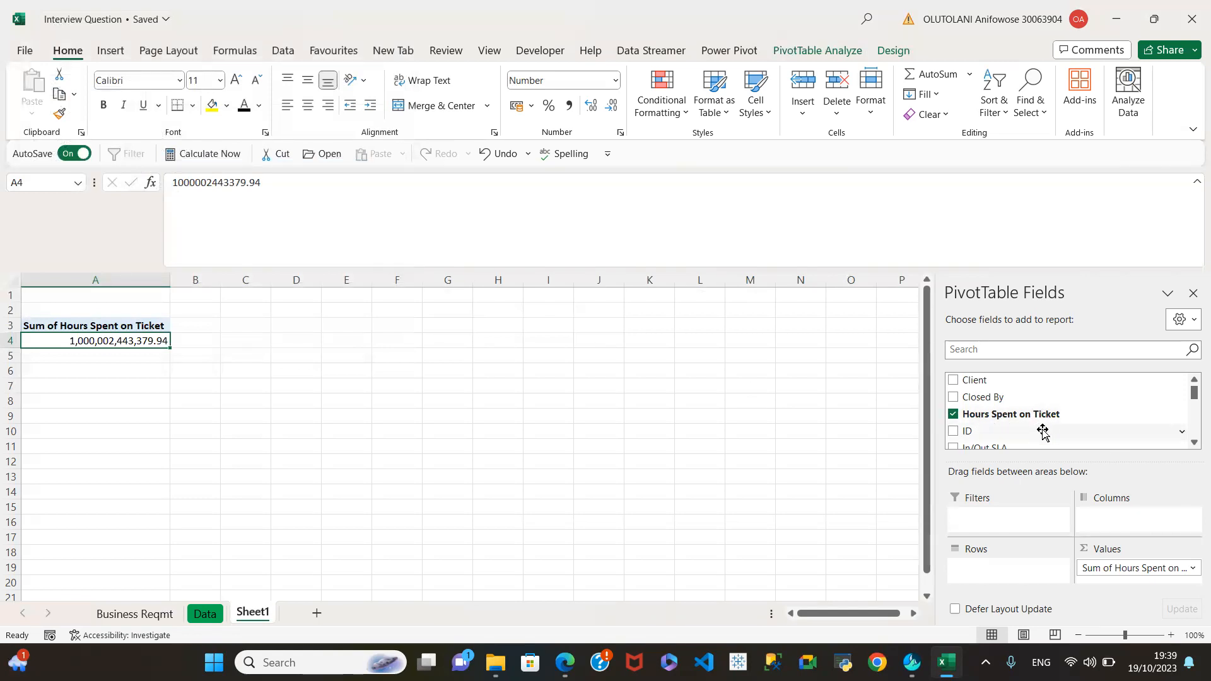
Step: Try breaking down the summed hours by Status in the pivot table rows, and remove the Status field again
scroll(1042, 431, down, 1)
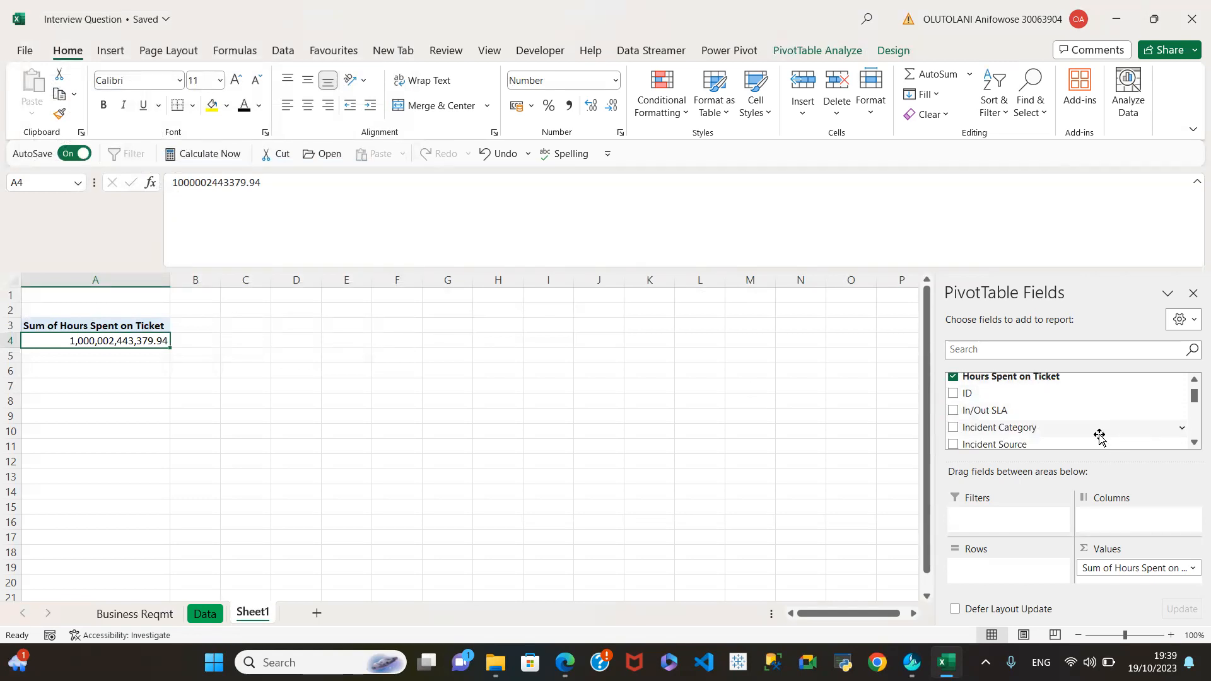
scroll(1099, 435, down, 2)
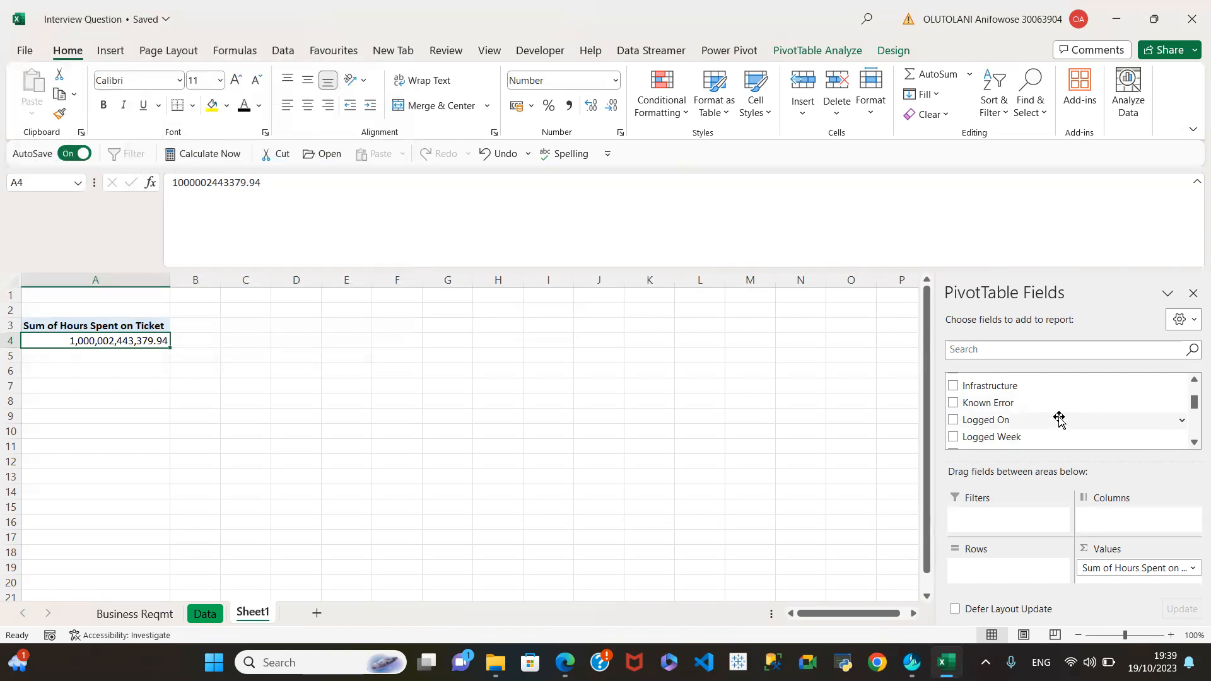
scroll(1077, 424, down, 5)
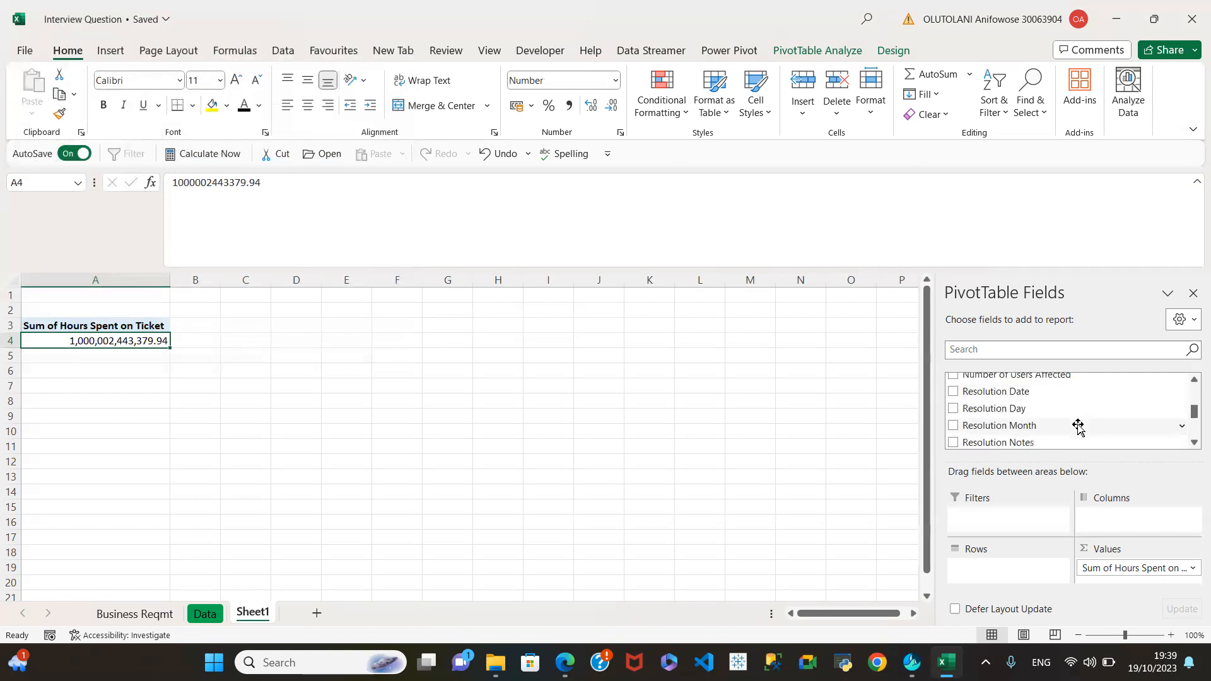
scroll(1078, 427, up, 3)
scroll(1078, 427, down, 3)
scroll(1078, 427, down, 2)
scroll(1078, 427, up, 3)
scroll(1078, 427, down, 2)
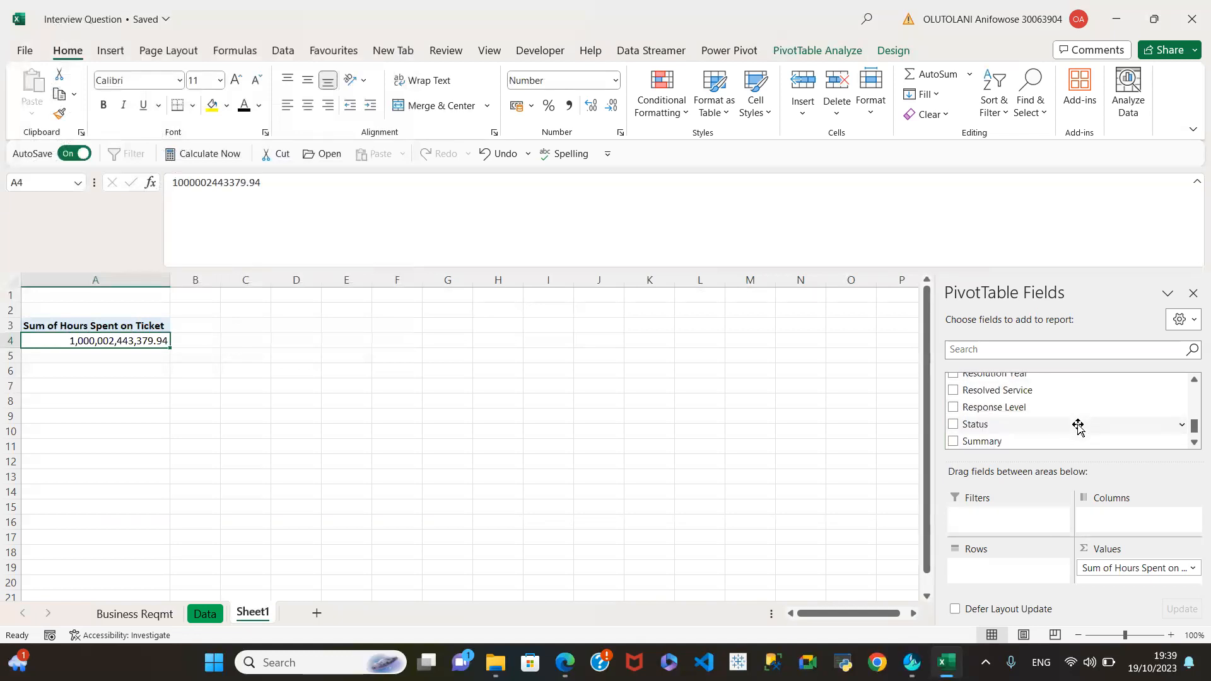
click(953, 424)
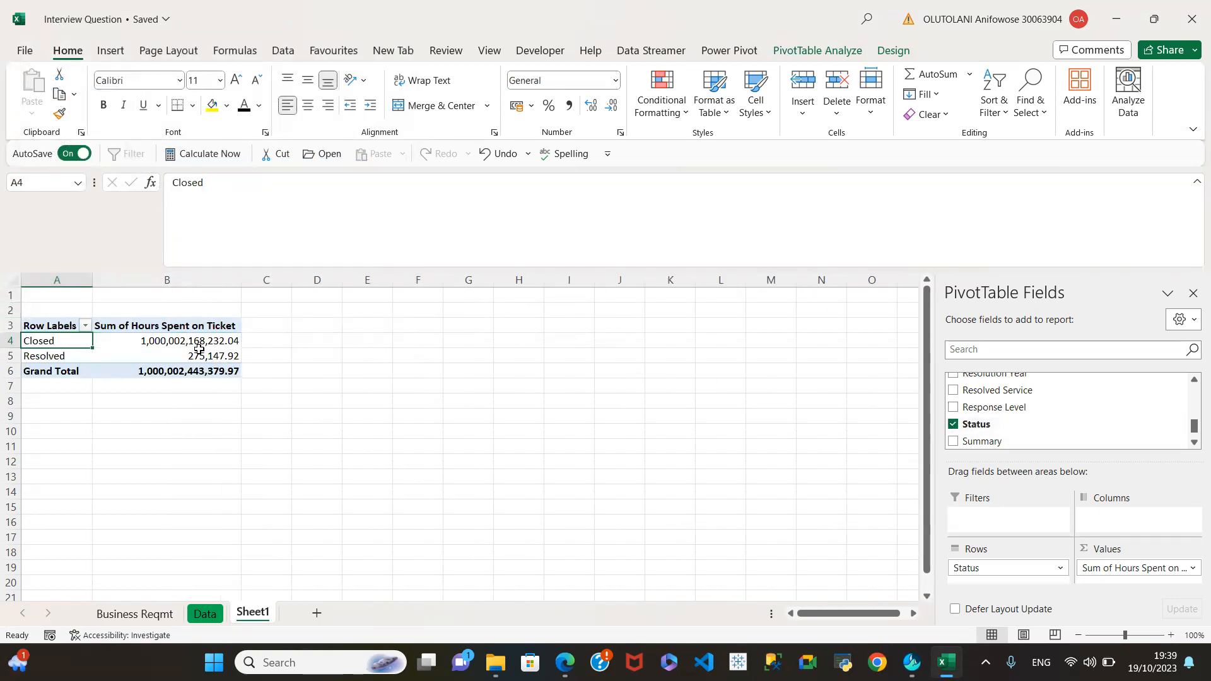
mouse_move(194, 351)
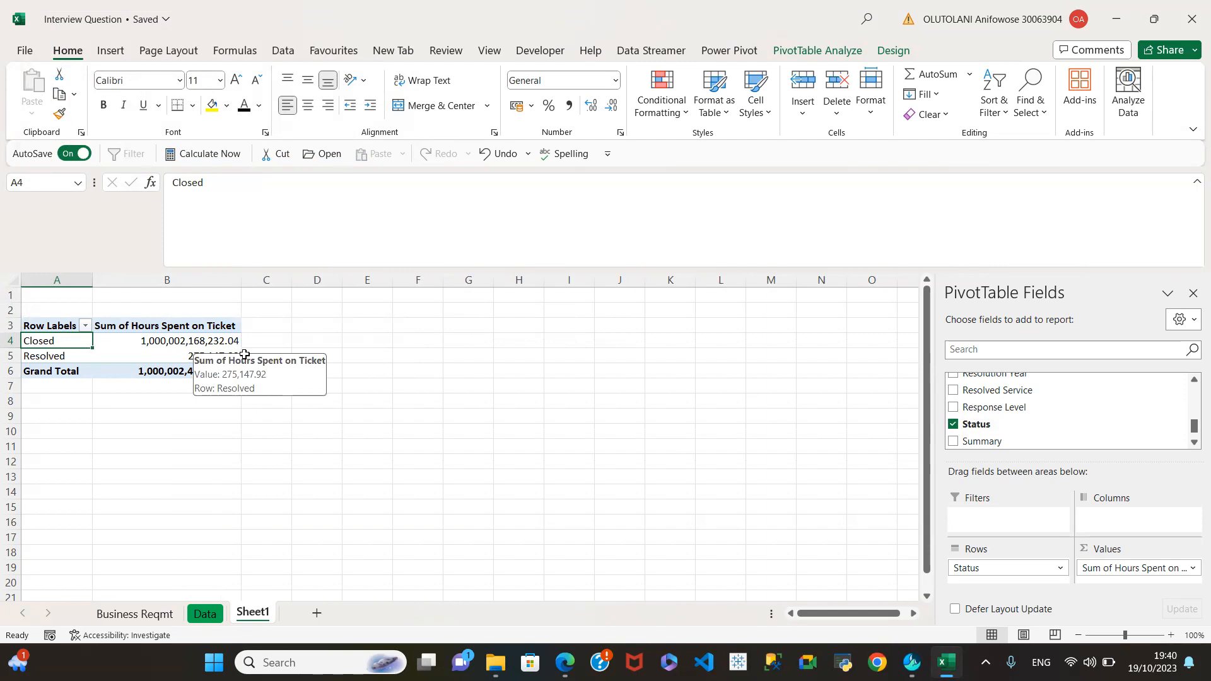
click(953, 424)
scroll(1018, 439, up, 1)
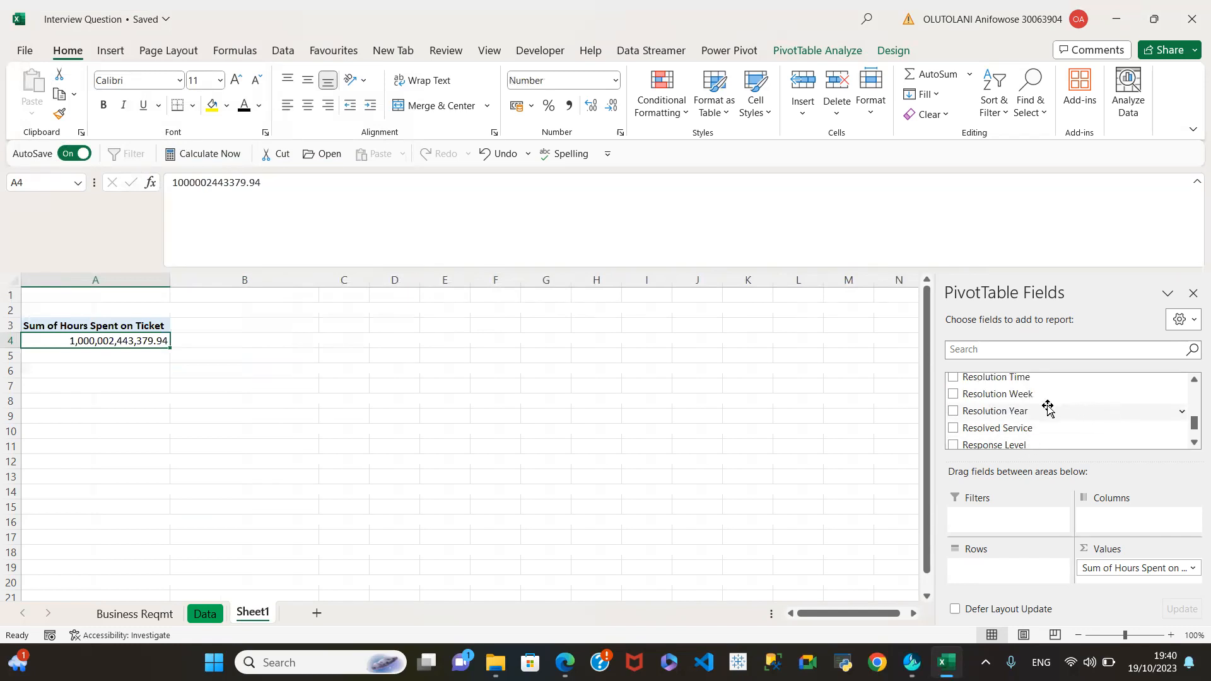
scroll(1043, 413, up, 2)
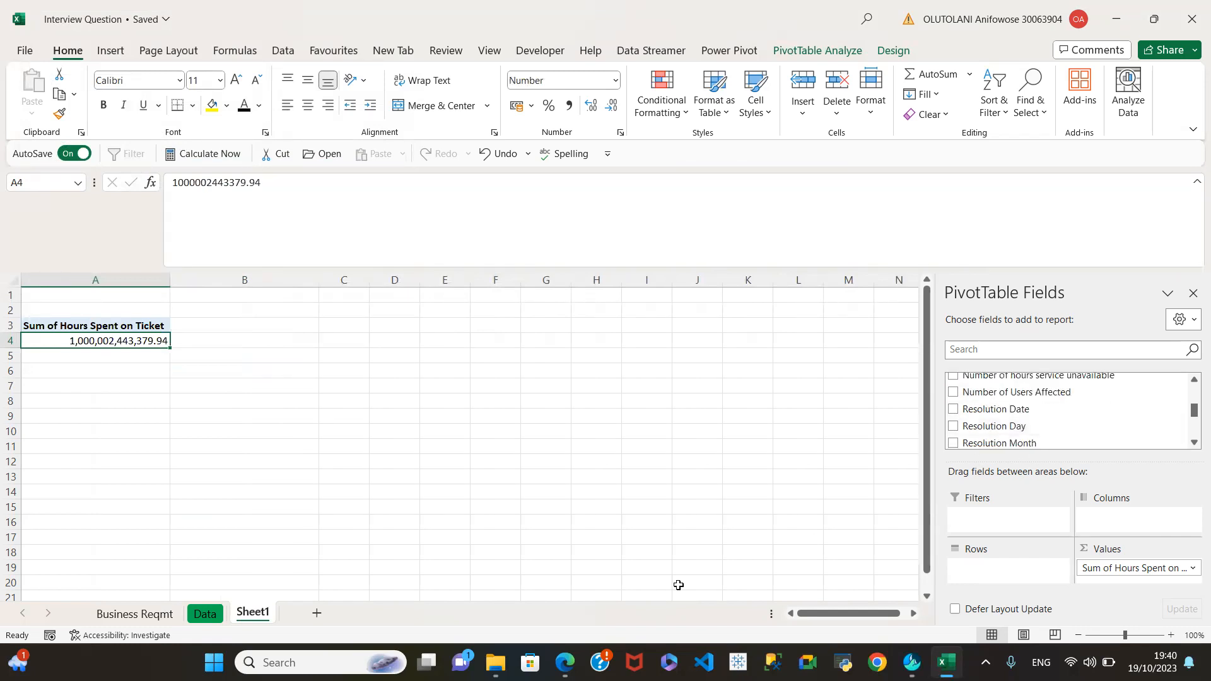
Step: Check the Incident Category column on the Data sheet and break down the summed hours on Sheet1 by Incident Category in rows
click(205, 613)
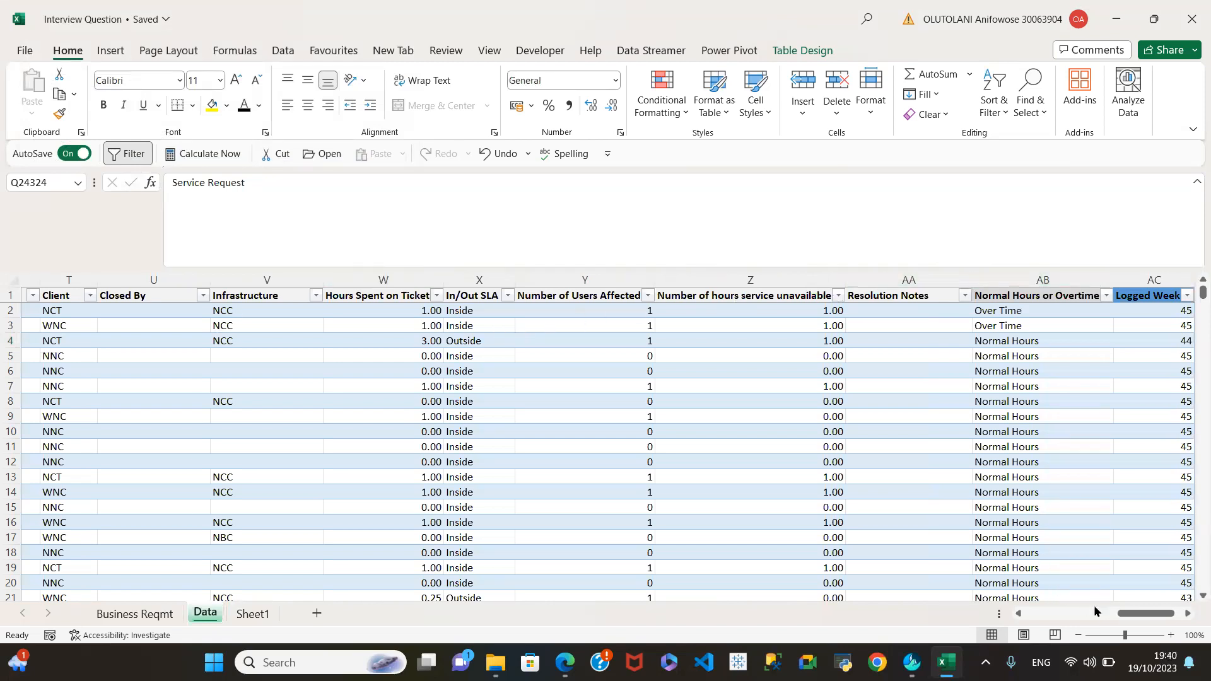
drag(1125, 611, 960, 636)
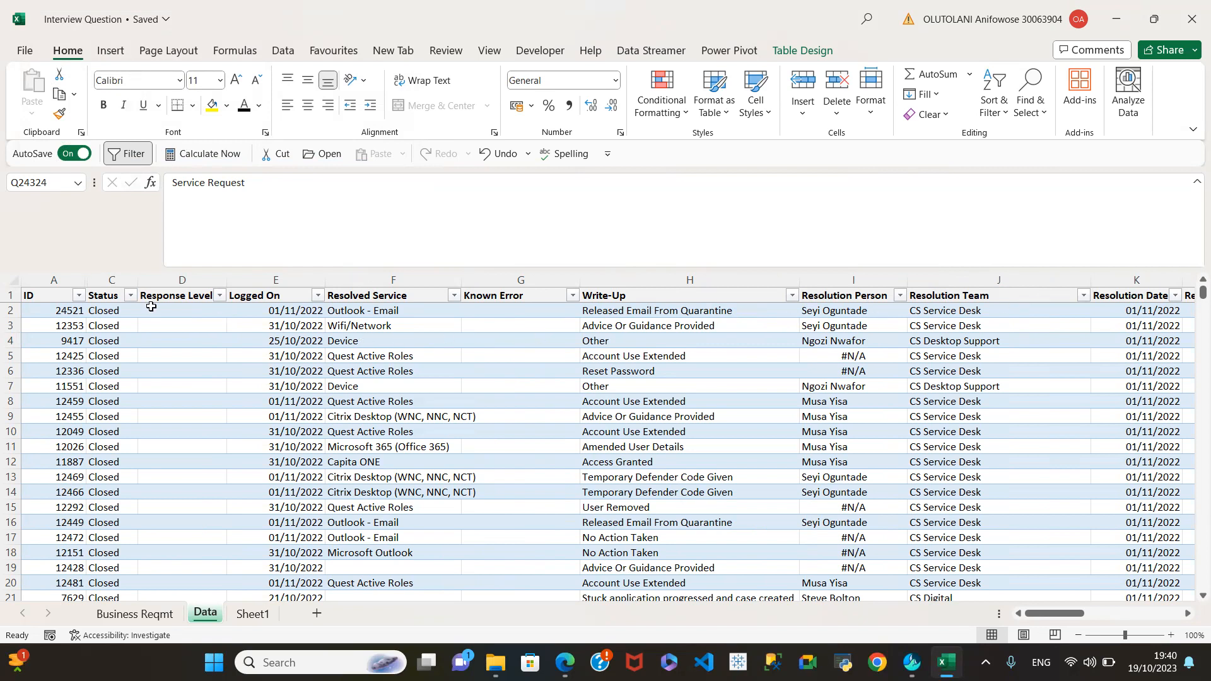
drag(1188, 615, 1189, 615)
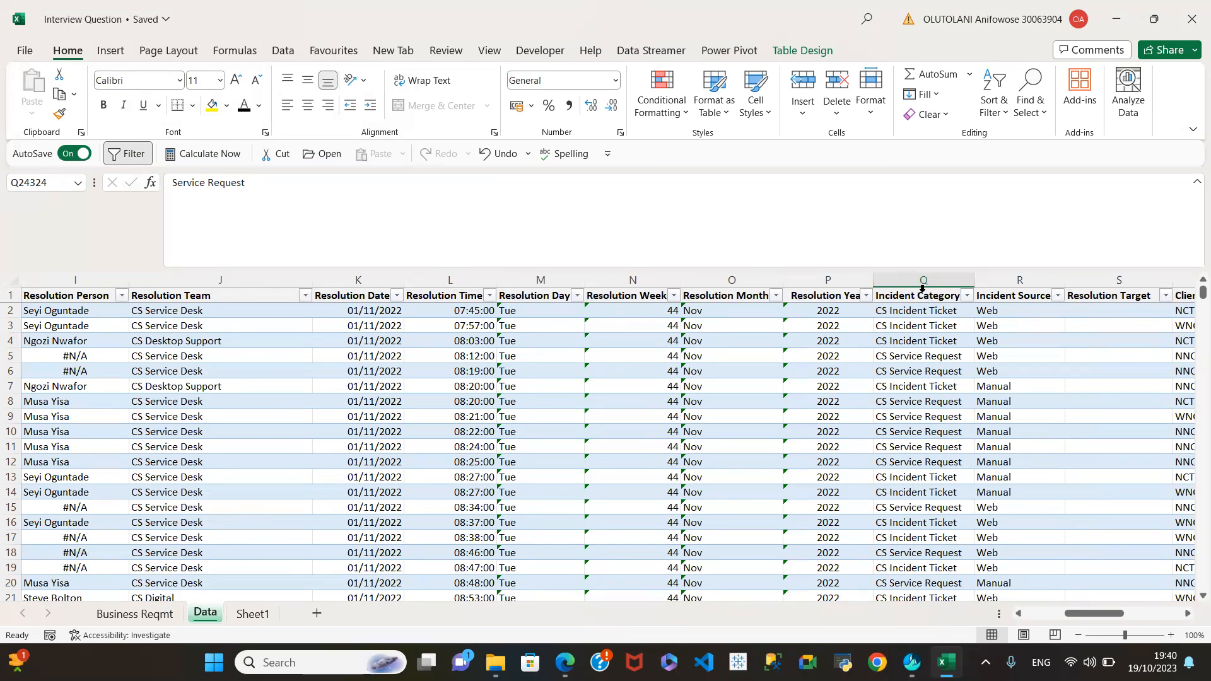
click(924, 280)
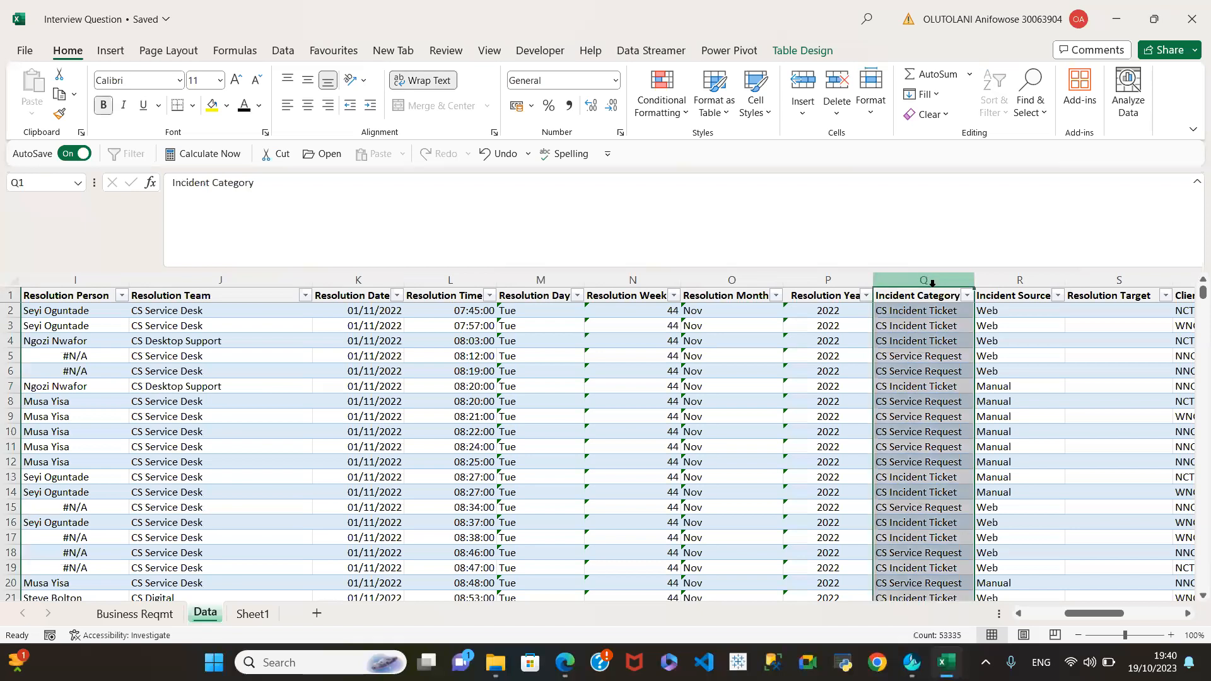
click(246, 614)
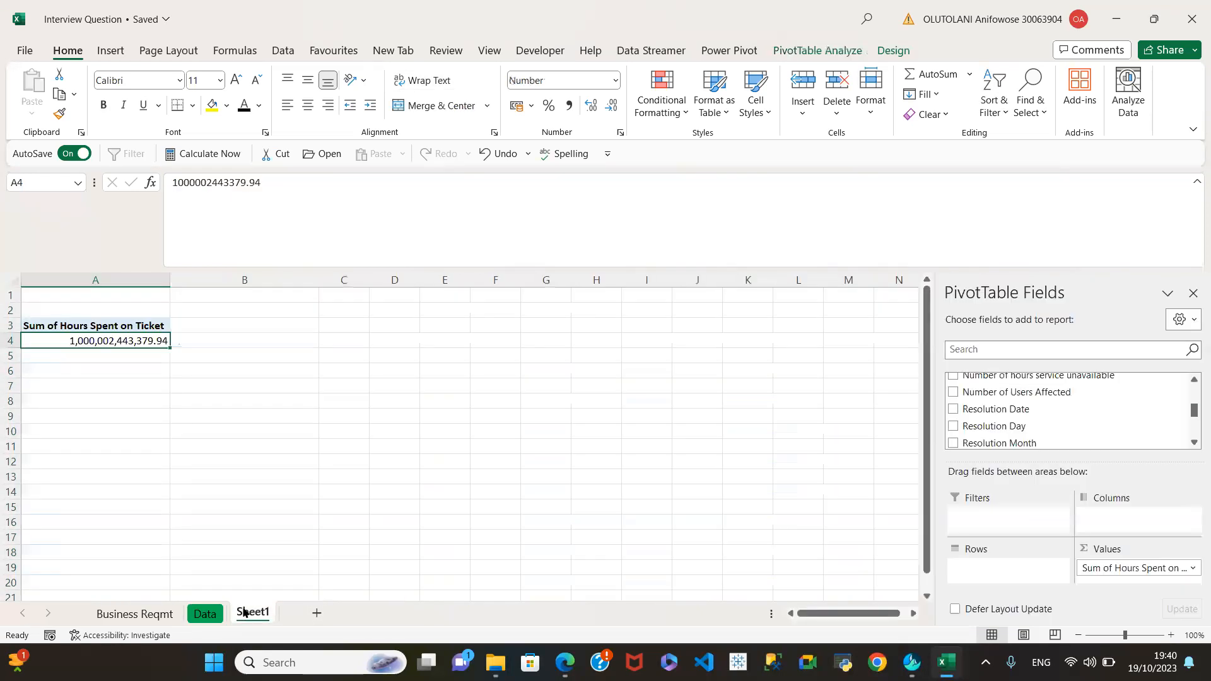
scroll(1031, 442, up, 4)
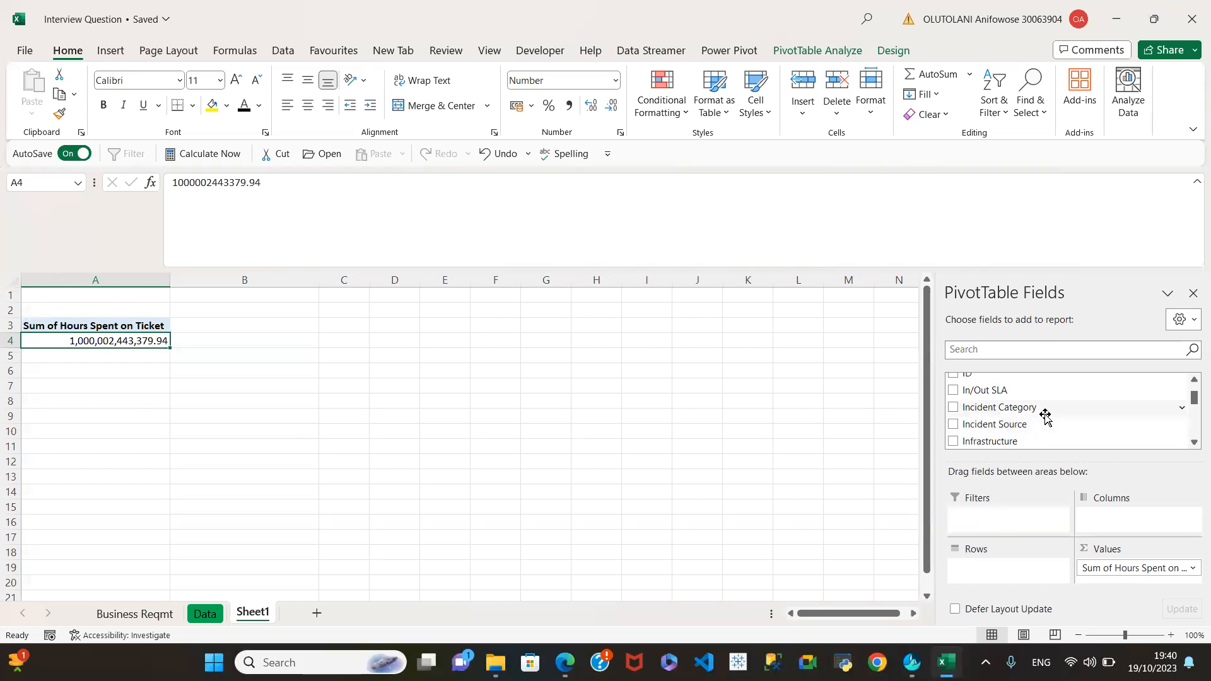
click(953, 407)
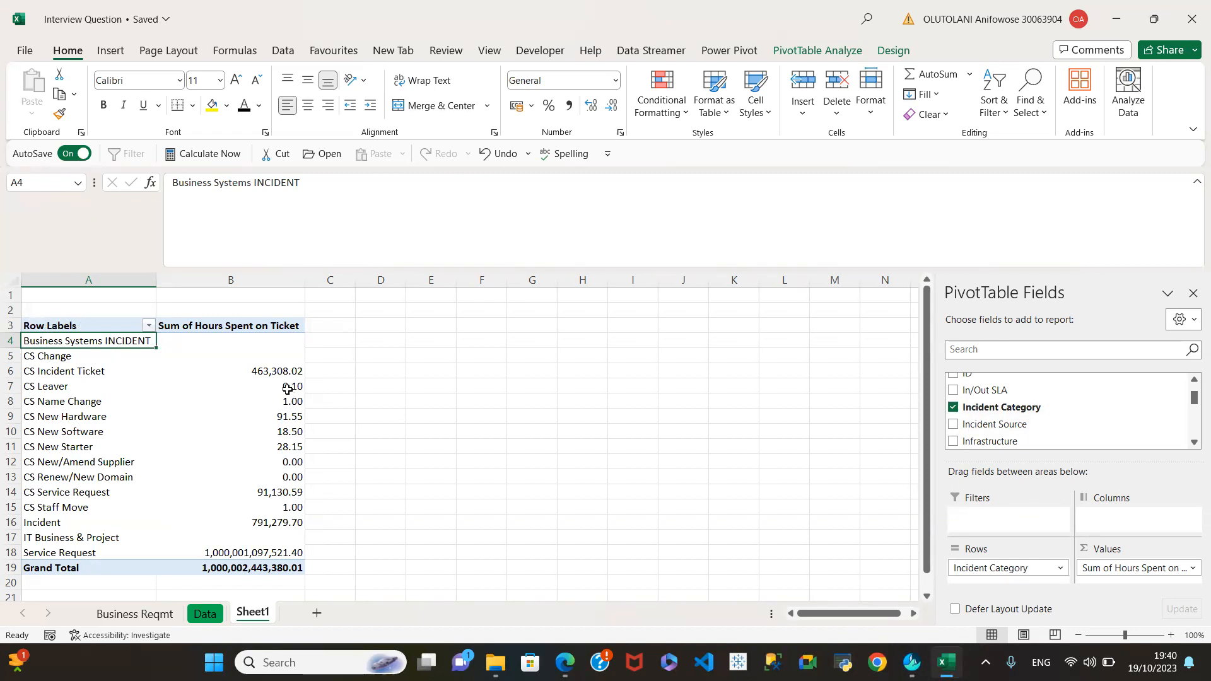
Step: Copy the whole Incident Category PivotTable, including its grand total, and paste the duplicate below it starting at cell A23
scroll(81, 449, down, 2)
scroll(94, 453, up, 2)
drag(50, 326, 248, 569)
key(ctrl+c)
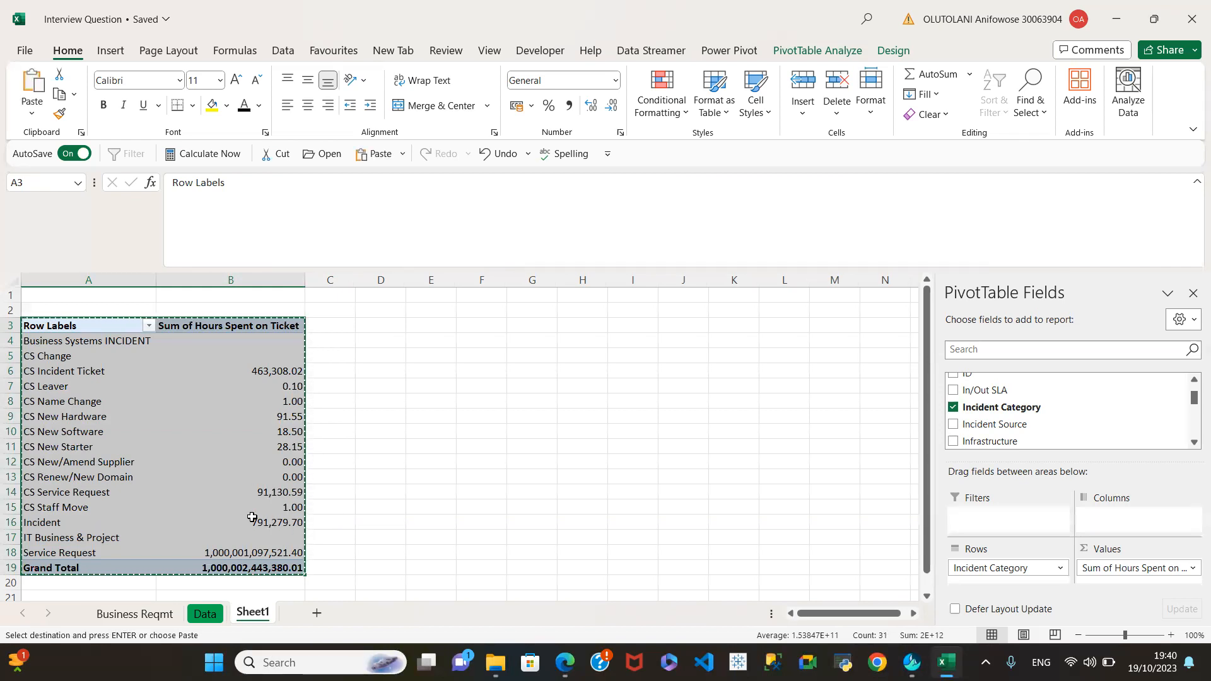
scroll(249, 520, down, 2)
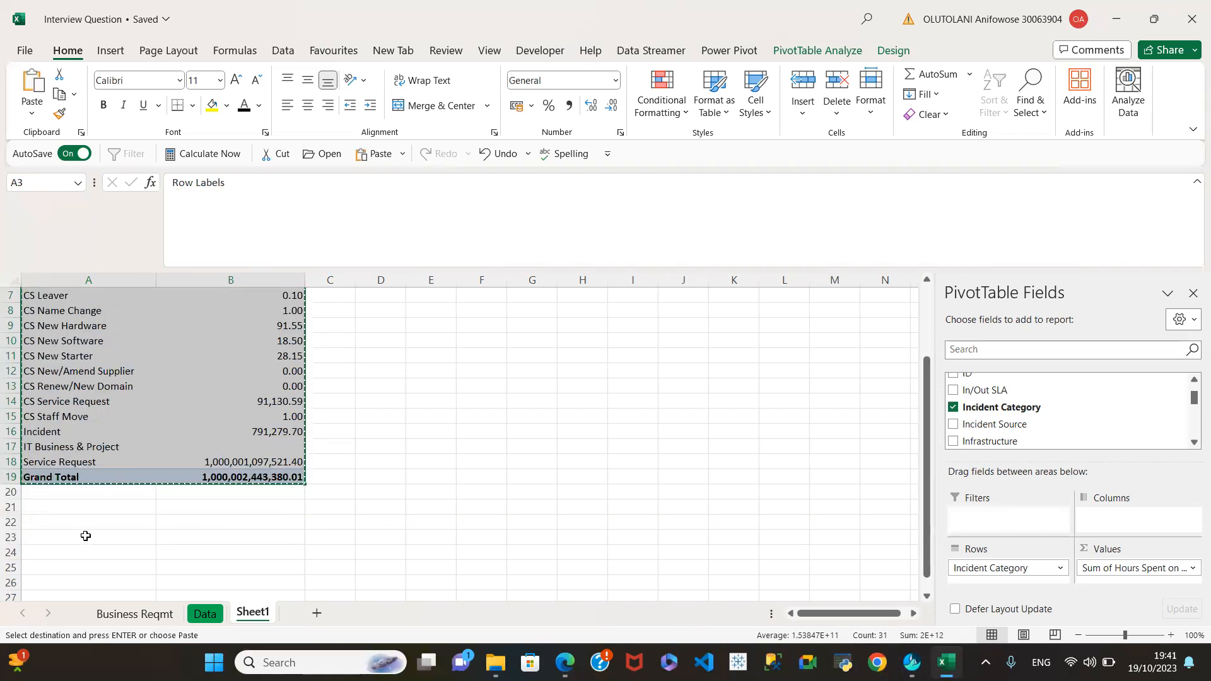
drag(89, 527, 90, 536)
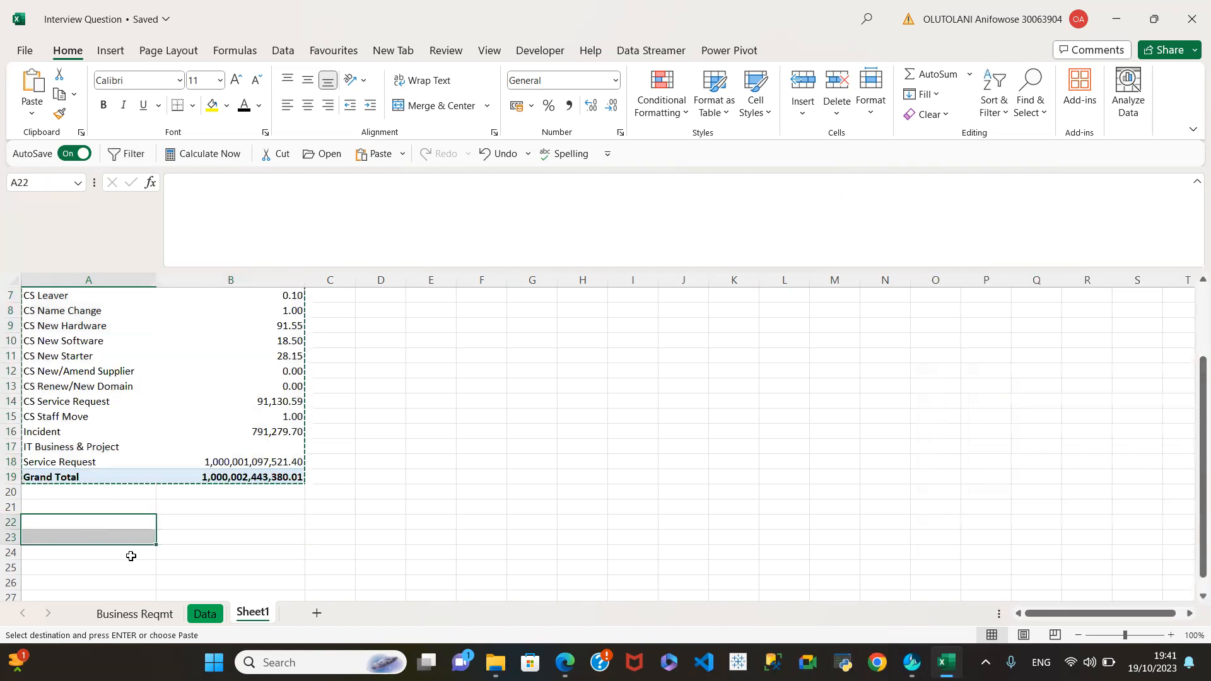
click(101, 535)
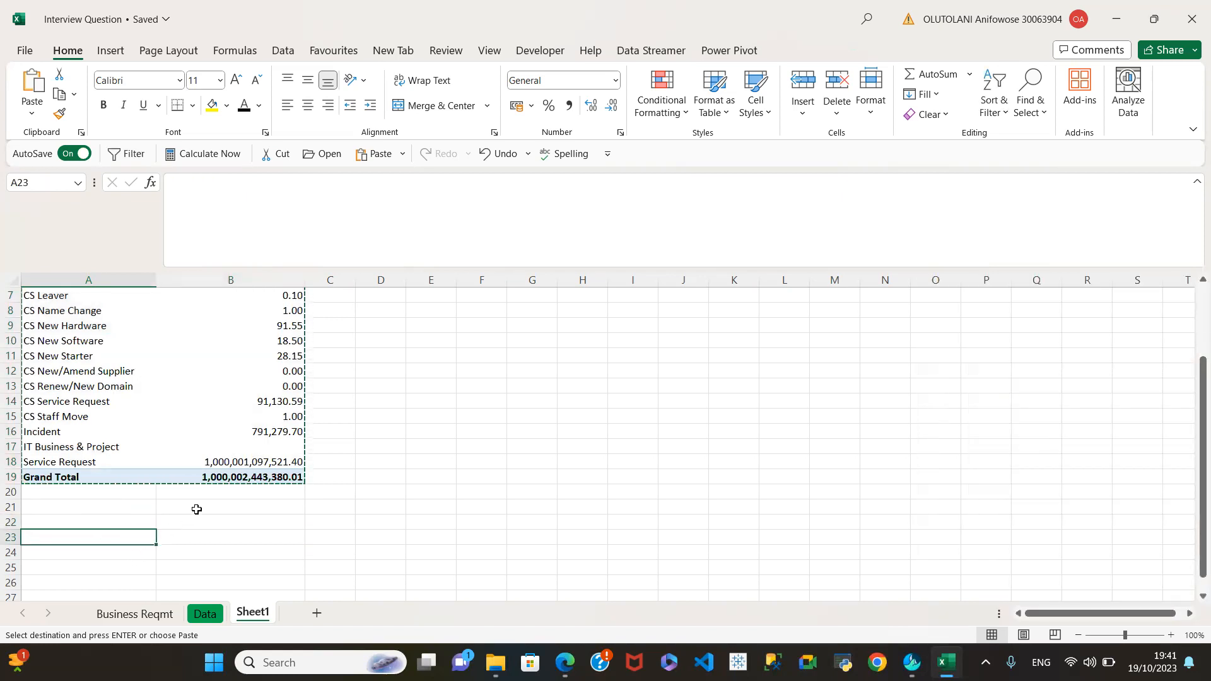
key(ctrl+v)
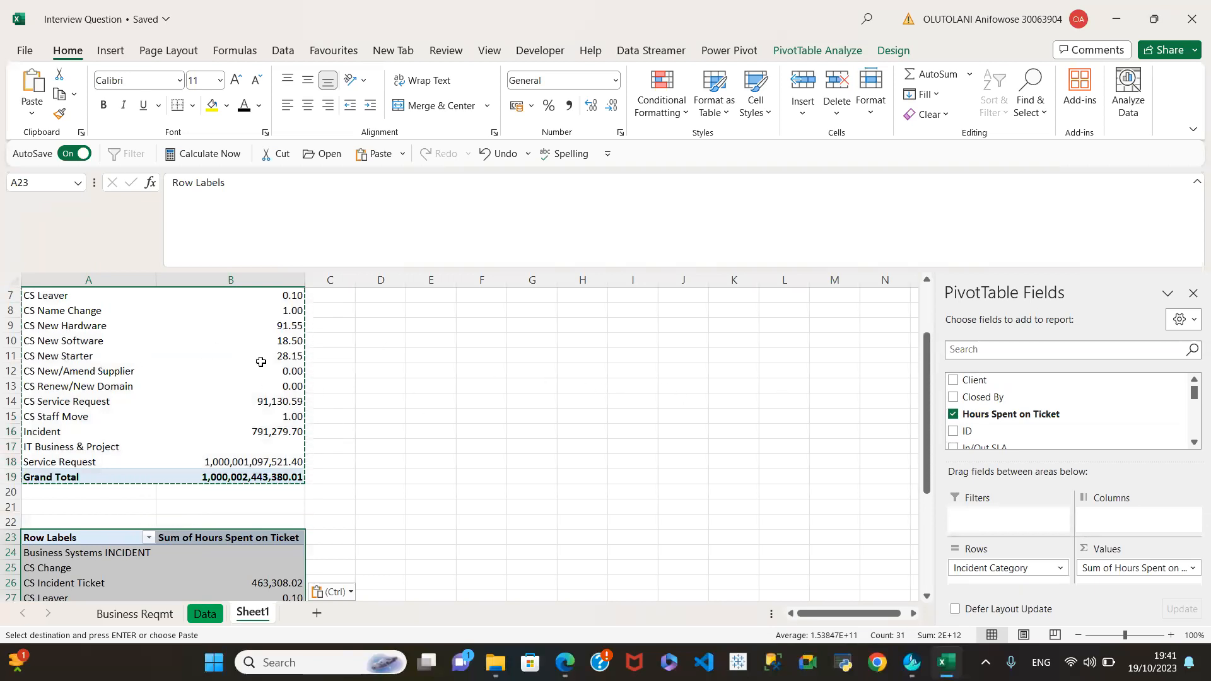
Step: Replace Incident Category with Incident Source as the row field of the copied PivotTable
click(381, 386)
scroll(253, 378, up, 2)
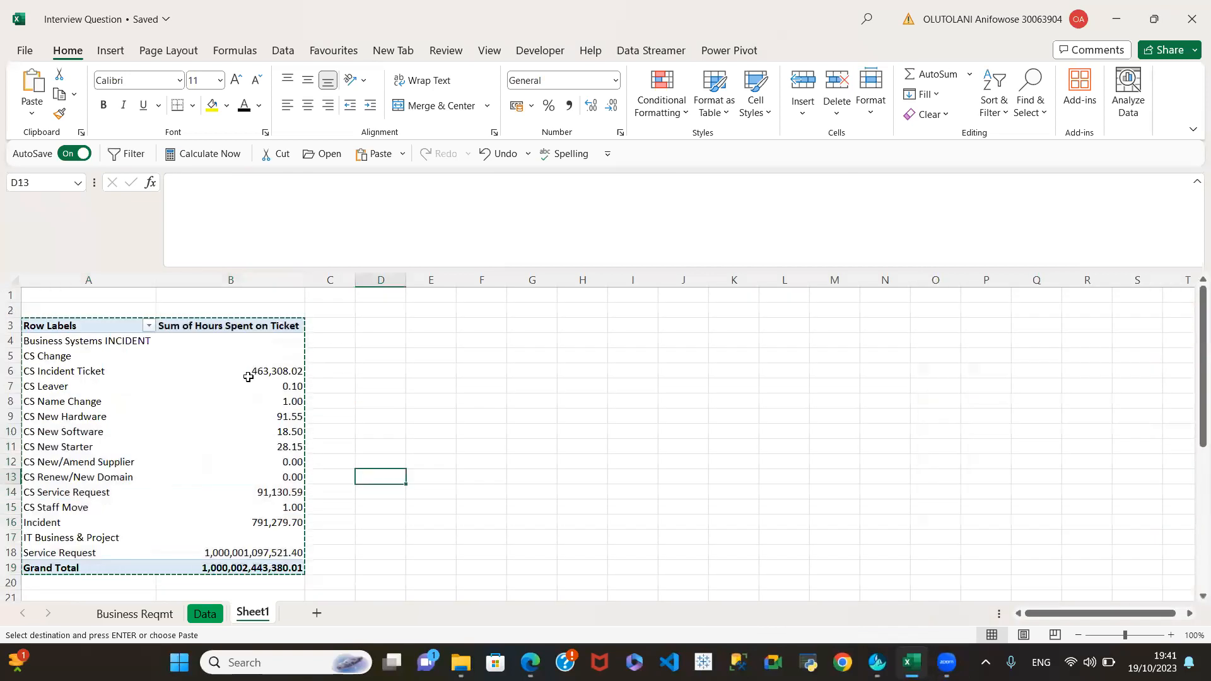
scroll(189, 524, down, 4)
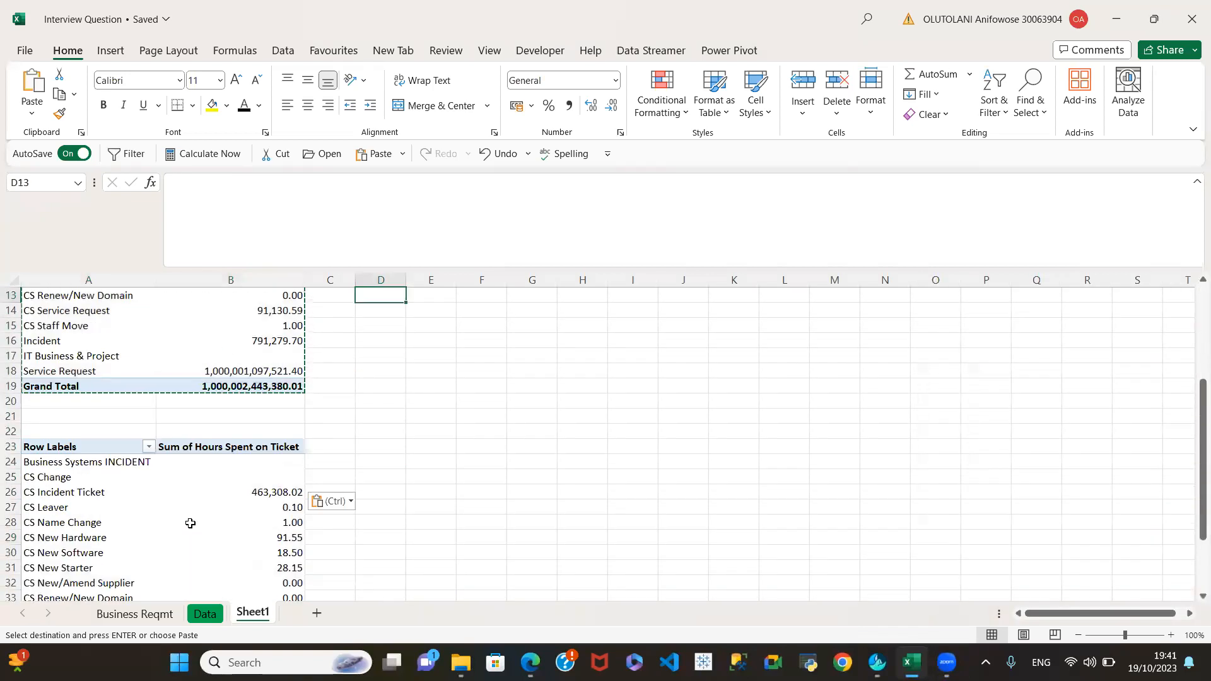
click(169, 523)
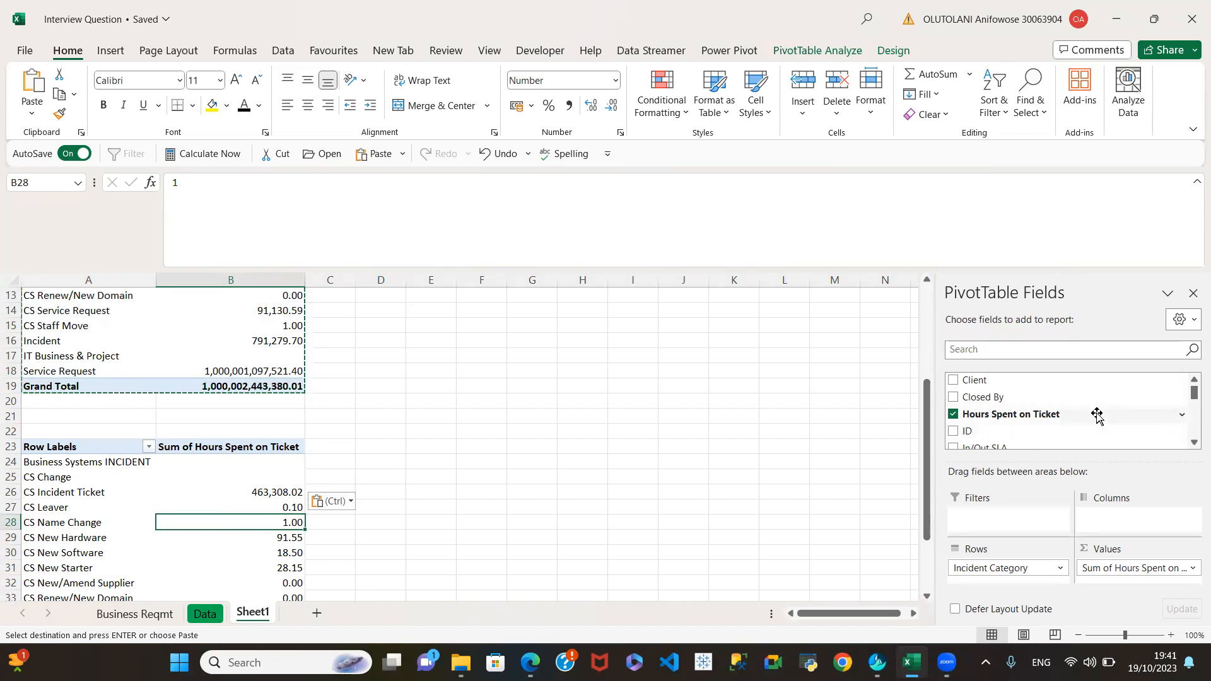
scroll(1091, 417, down, 1)
scroll(1082, 416, down, 1)
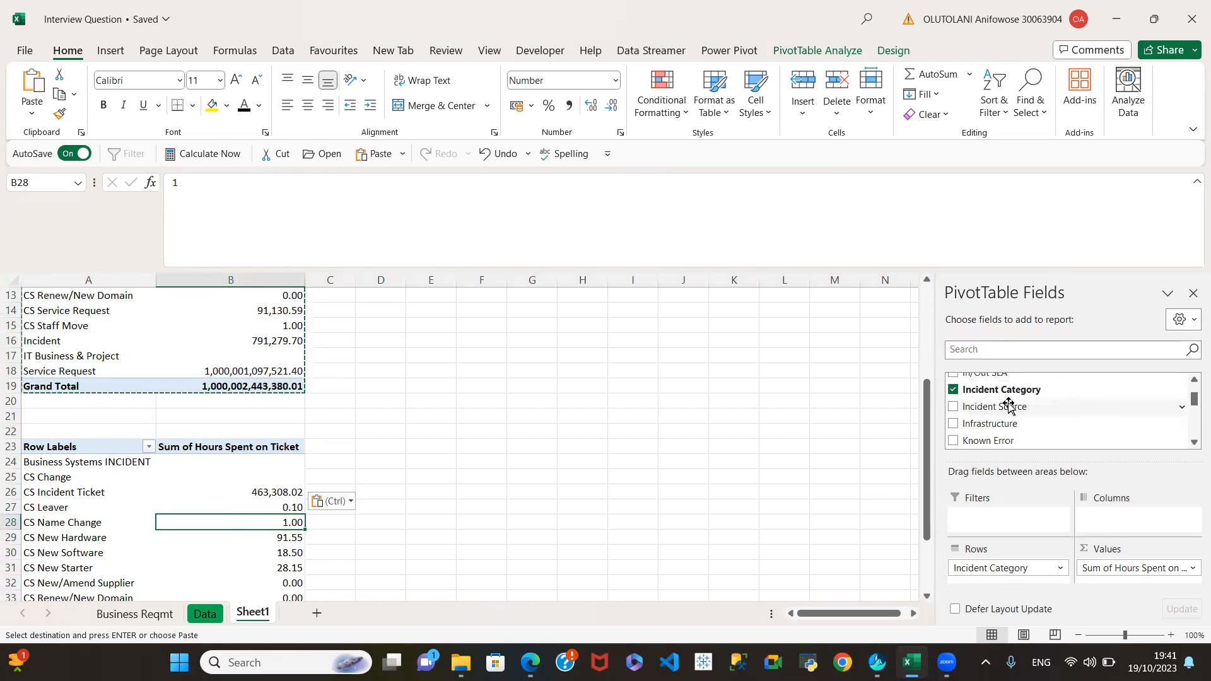
click(953, 390)
click(953, 406)
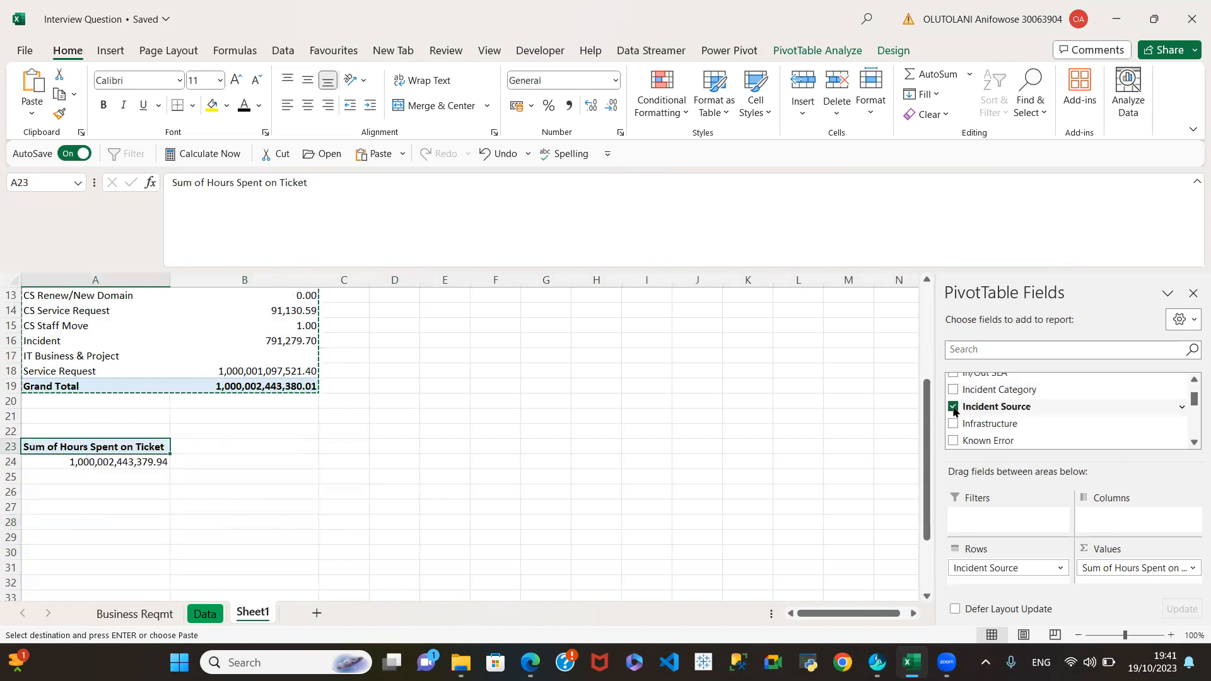
Step: Compare the two PivotTables and examine the hours by Incident Source, especially the Email, #N/A and (blank) rows
scroll(108, 490, down, 3)
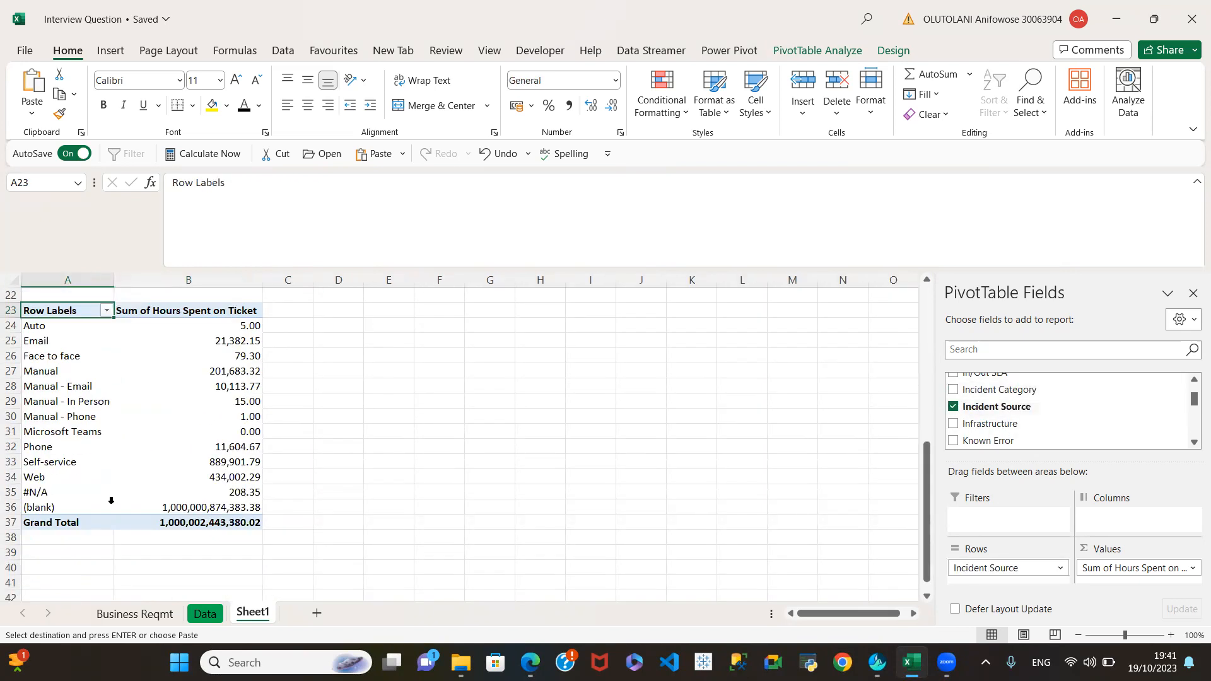
scroll(111, 500, up, 3)
scroll(110, 501, down, 2)
scroll(110, 501, up, 2)
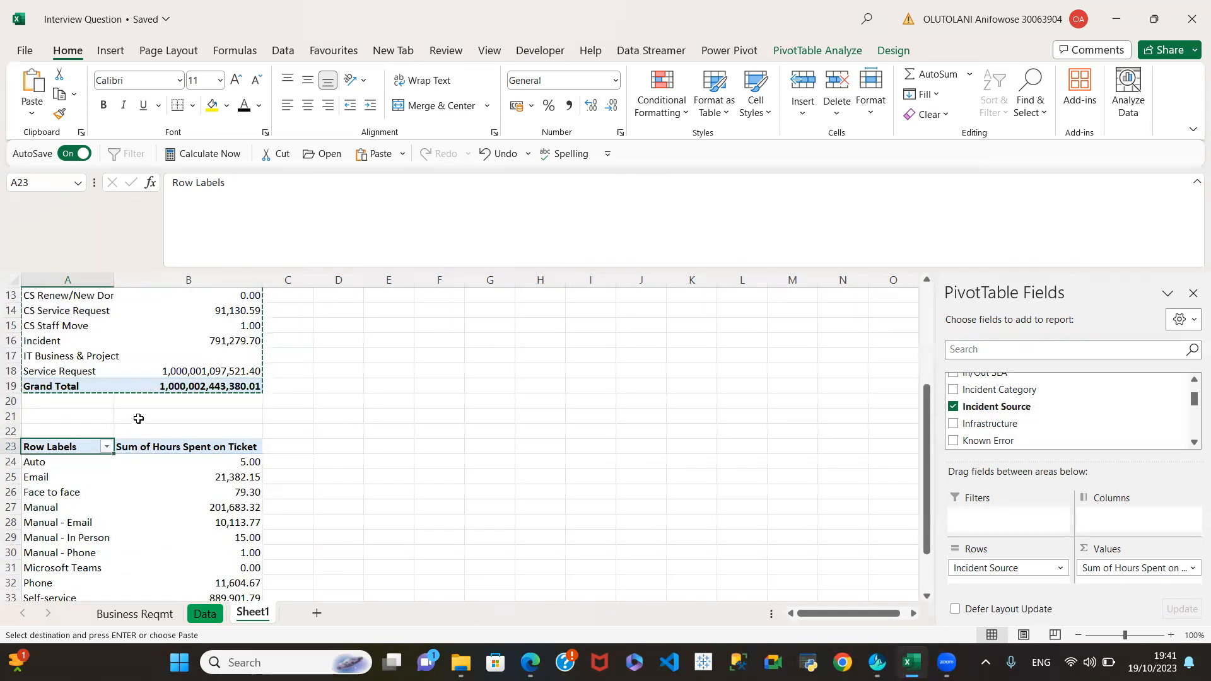
scroll(157, 429, up, 4)
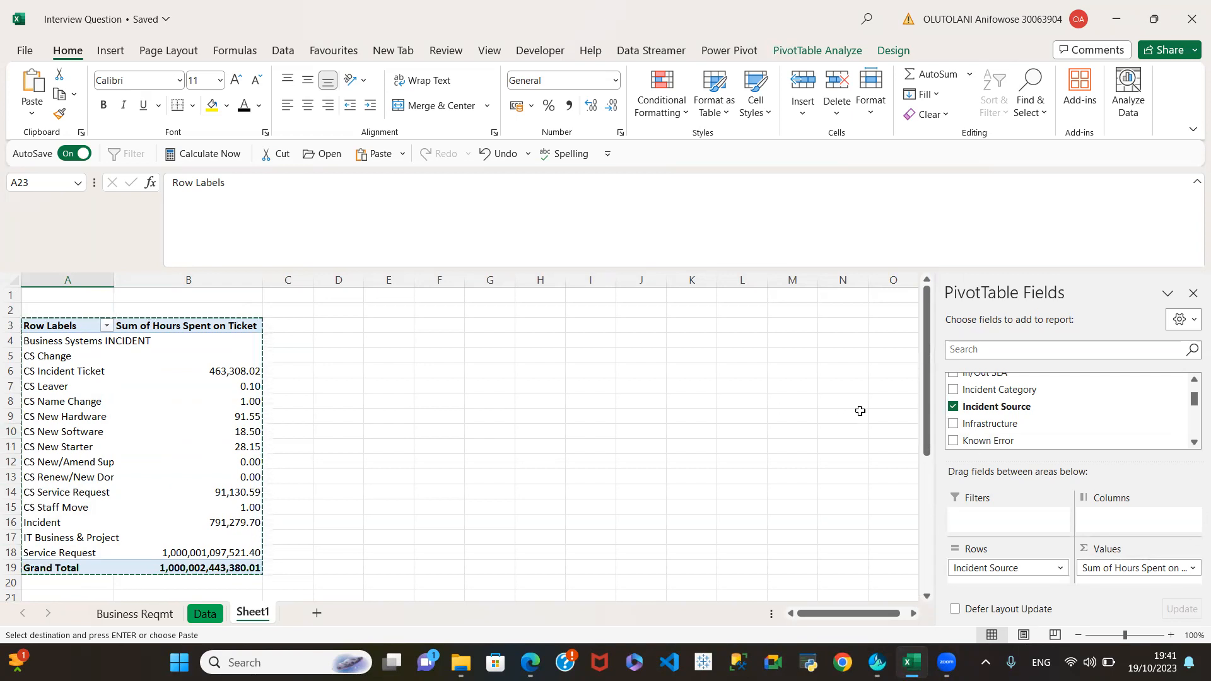
scroll(1054, 415, up, 2)
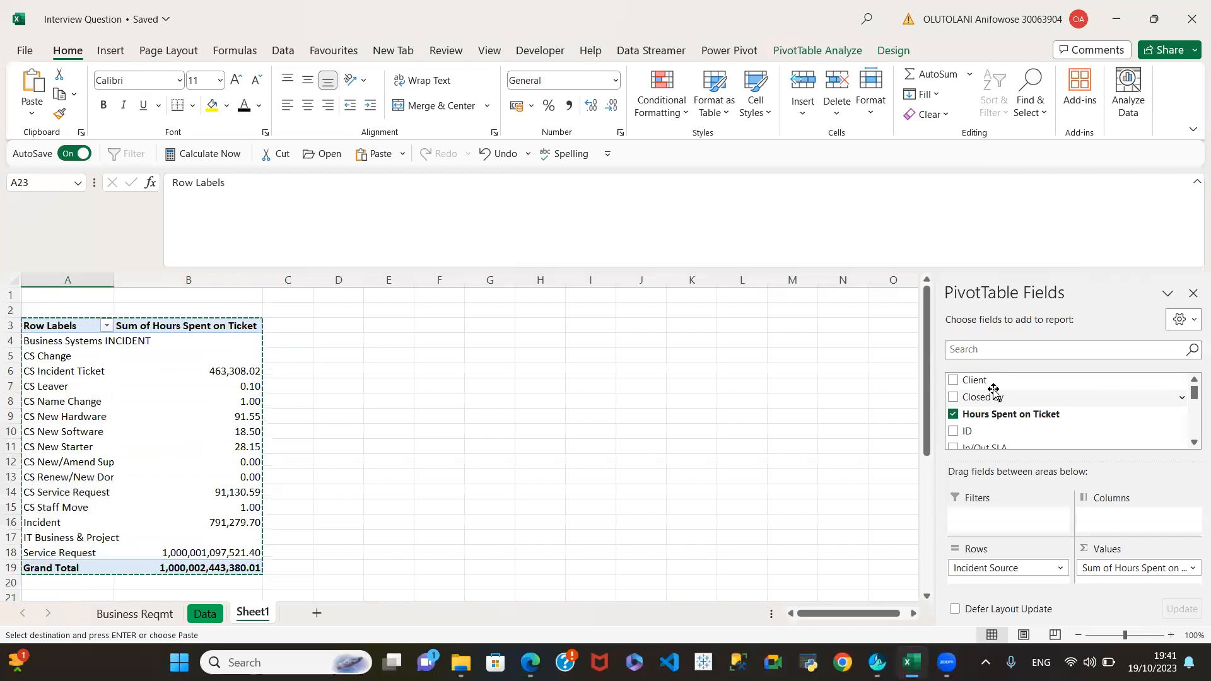
scroll(335, 521, down, 3)
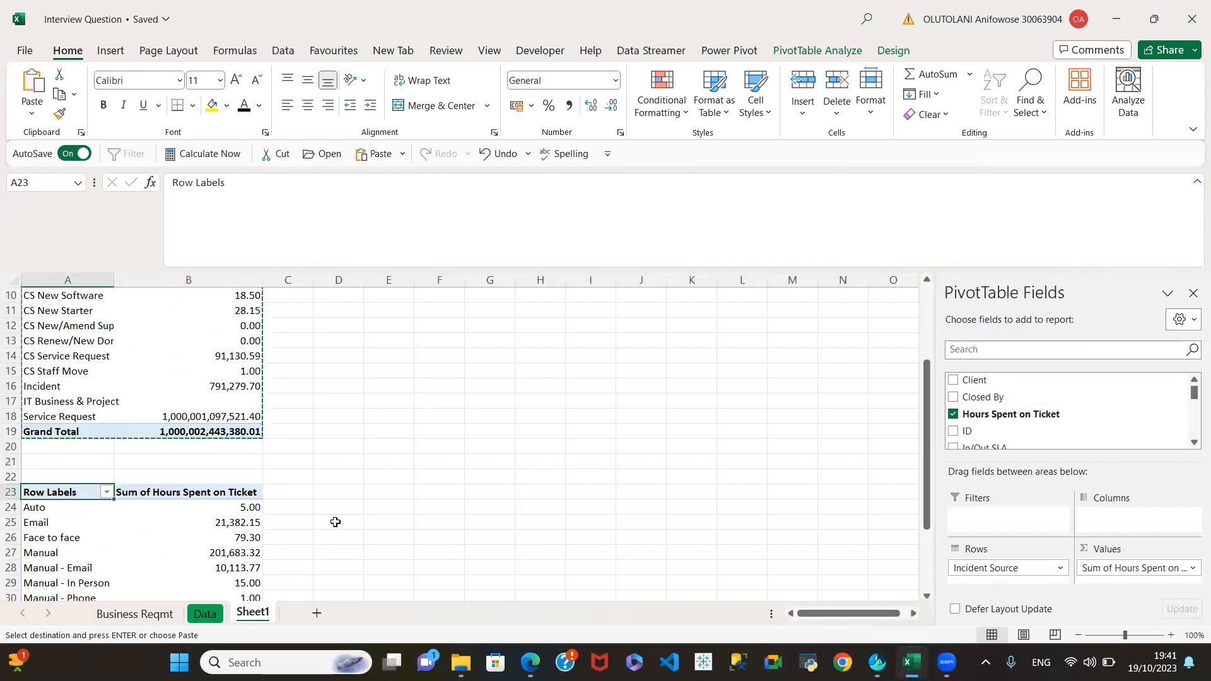
scroll(336, 521, down, 2)
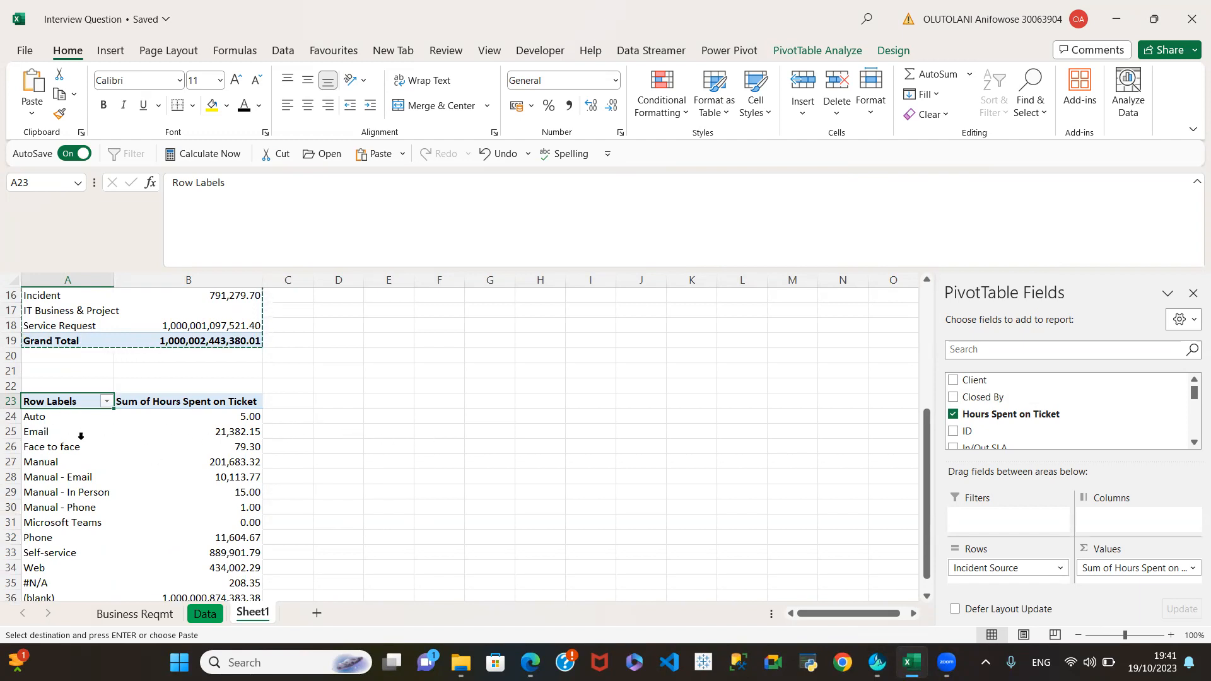
click(14, 432)
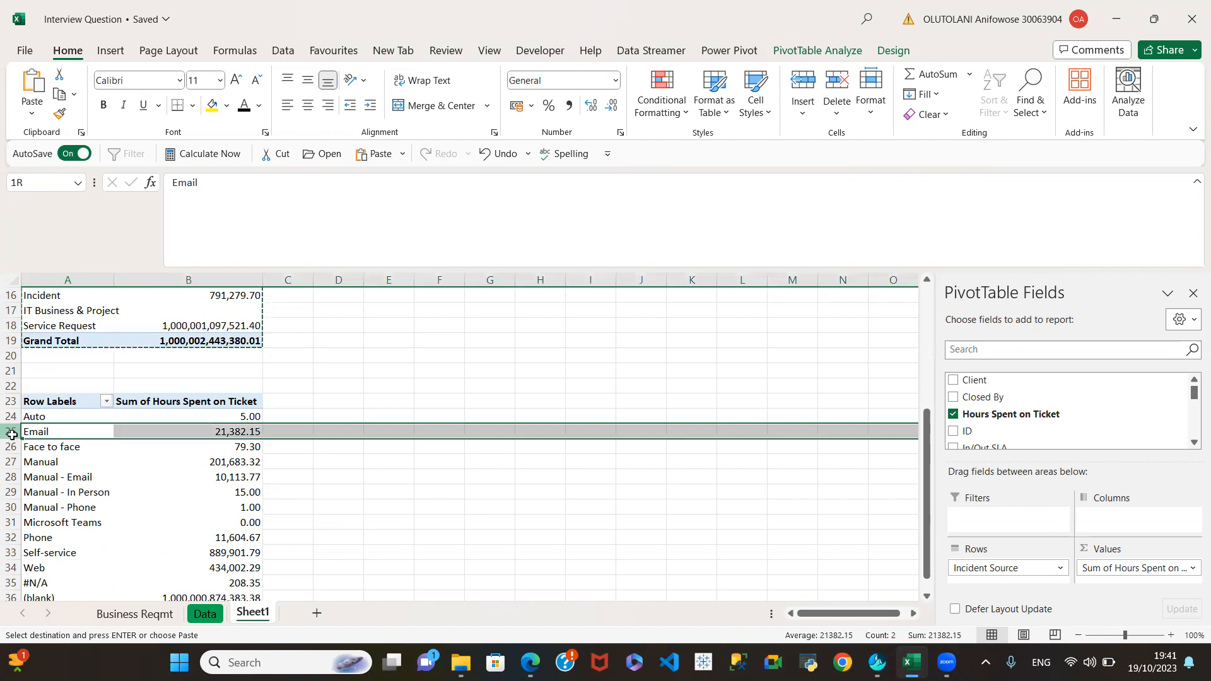
scroll(216, 526, down, 2)
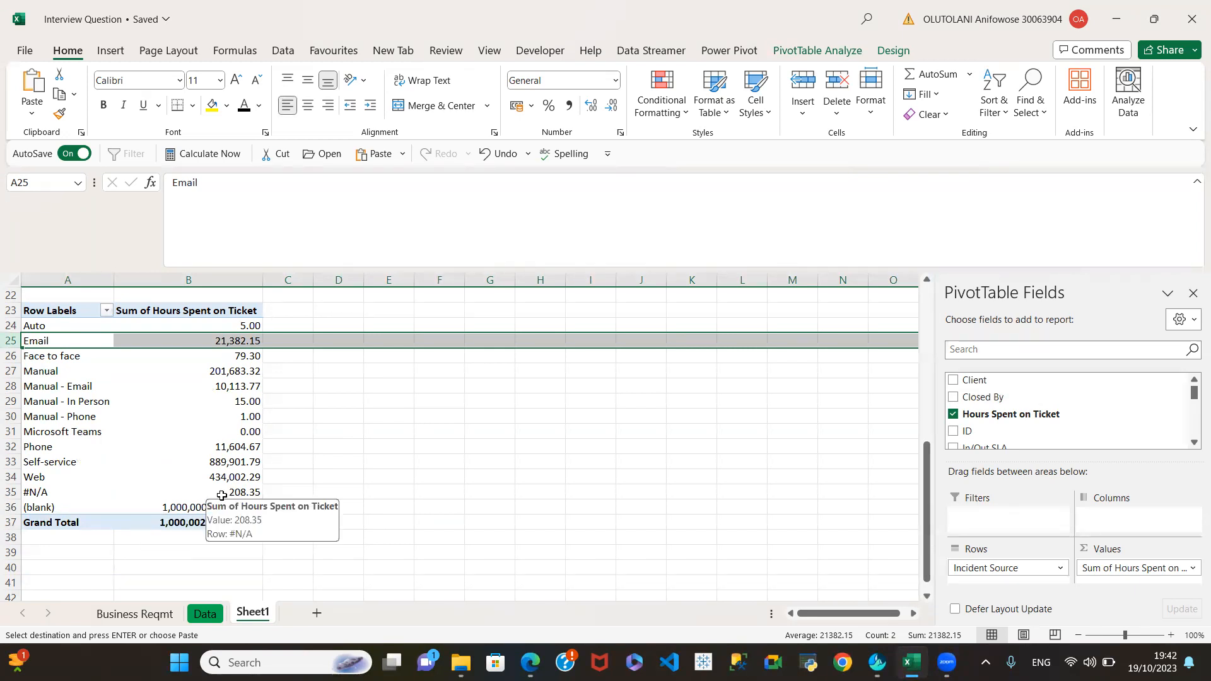
click(38, 506)
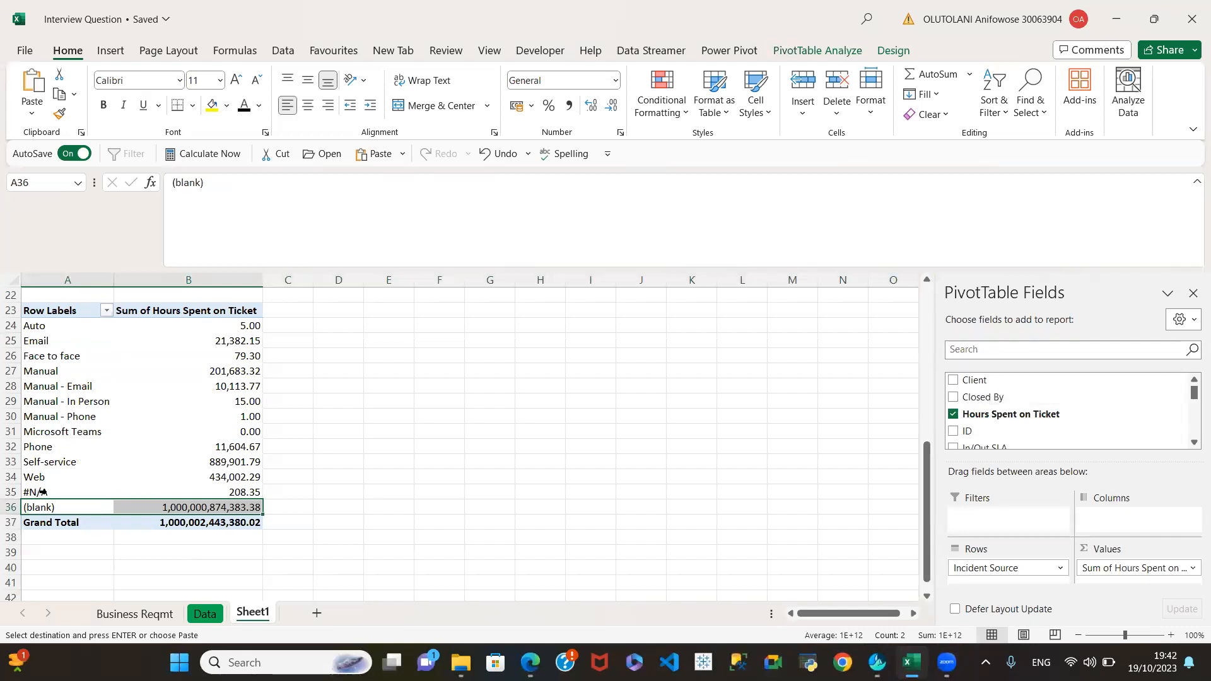
click(39, 492)
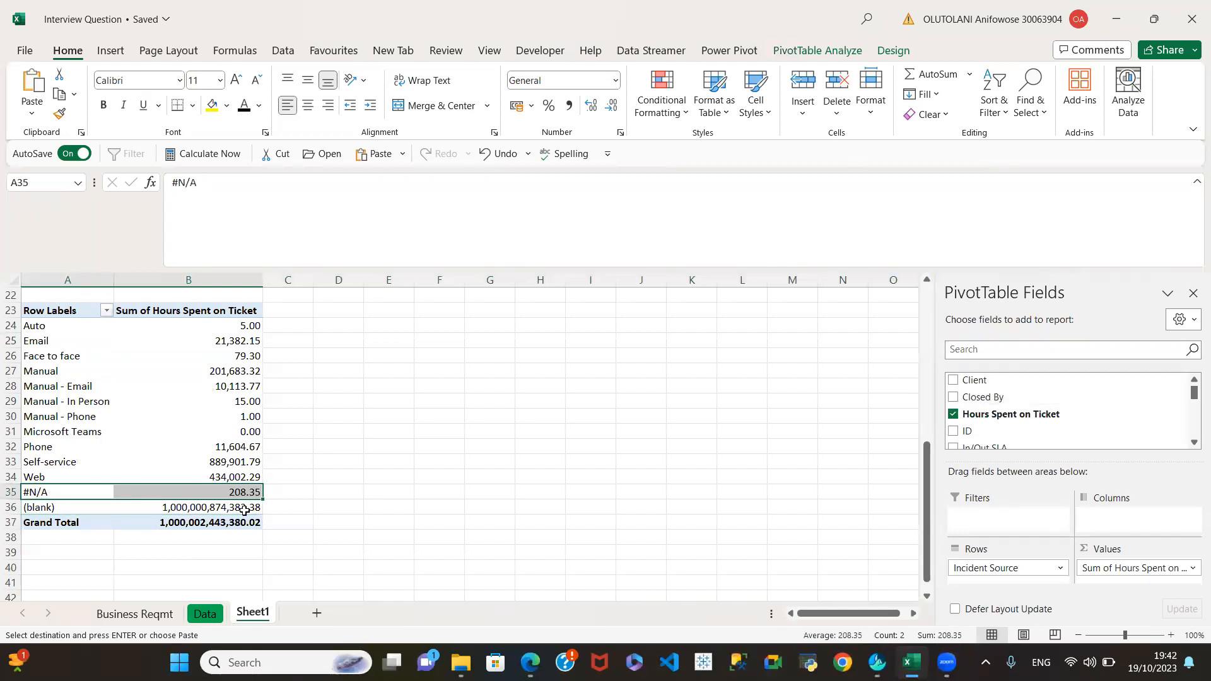
click(213, 507)
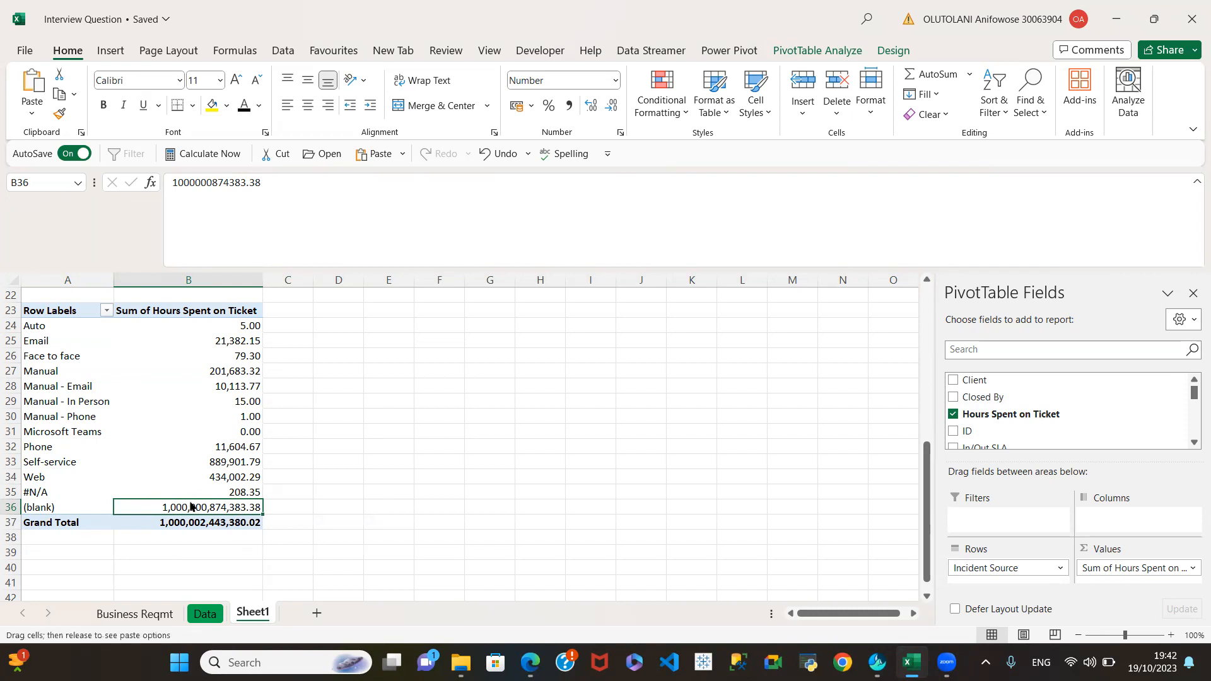
Step: Sort the Incident Source PivotTable by summed hours from largest to smallest
click(224, 437)
right_click(234, 432)
mouse_move(330, 248)
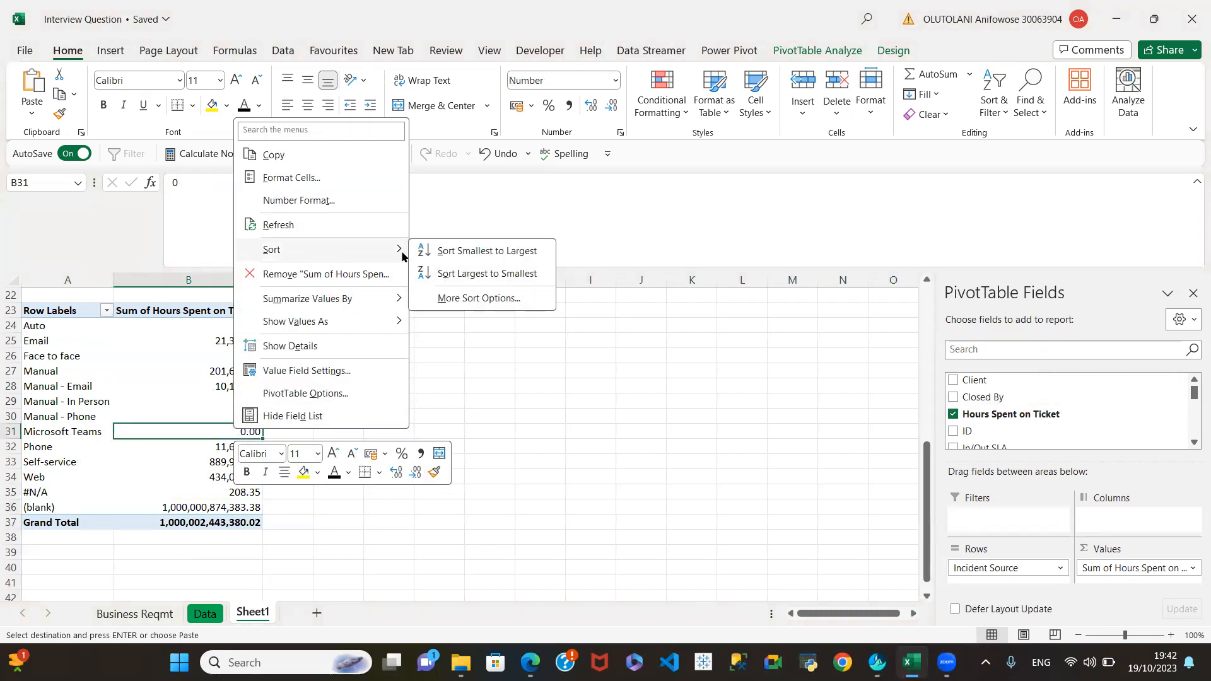
click(467, 275)
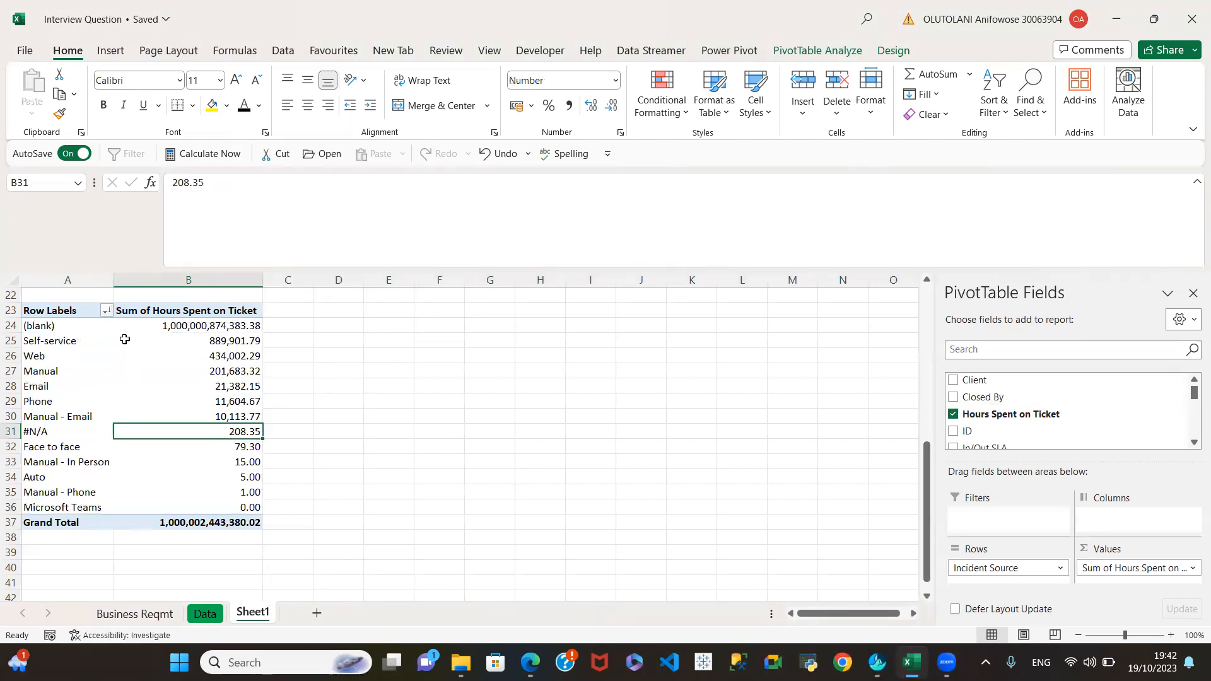
Step: Review the (blank), Manual and Self-service rows of the sorted Incident Source breakdown
click(201, 327)
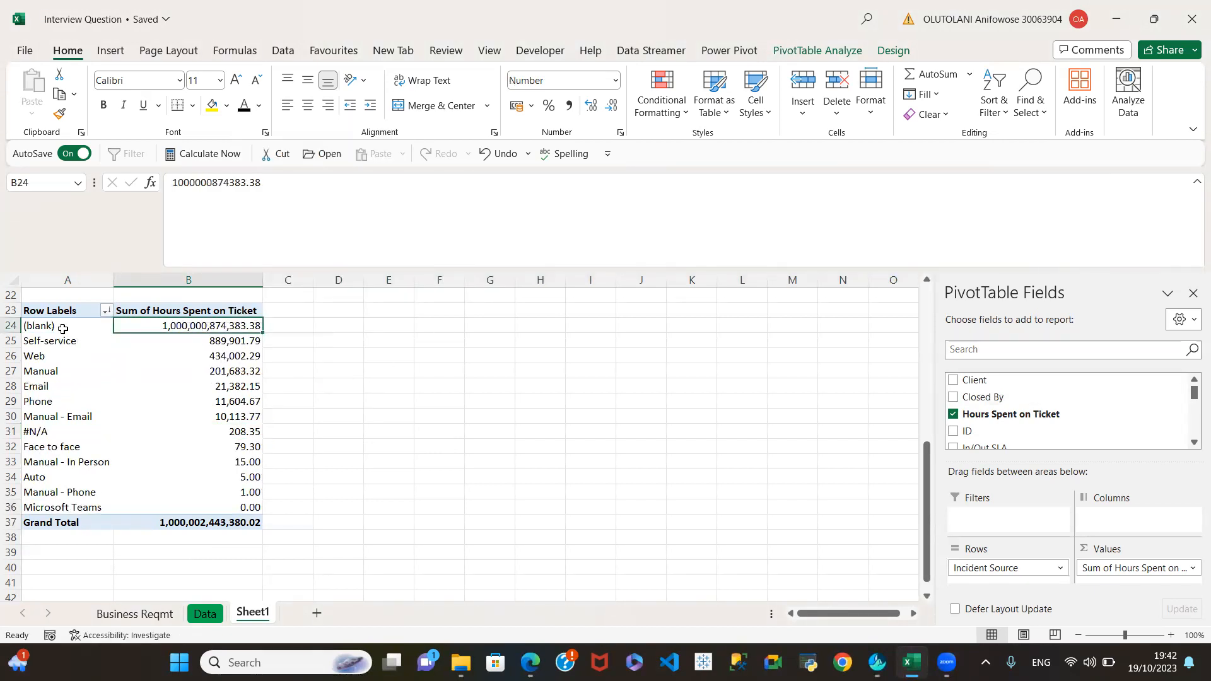
click(63, 329)
click(254, 326)
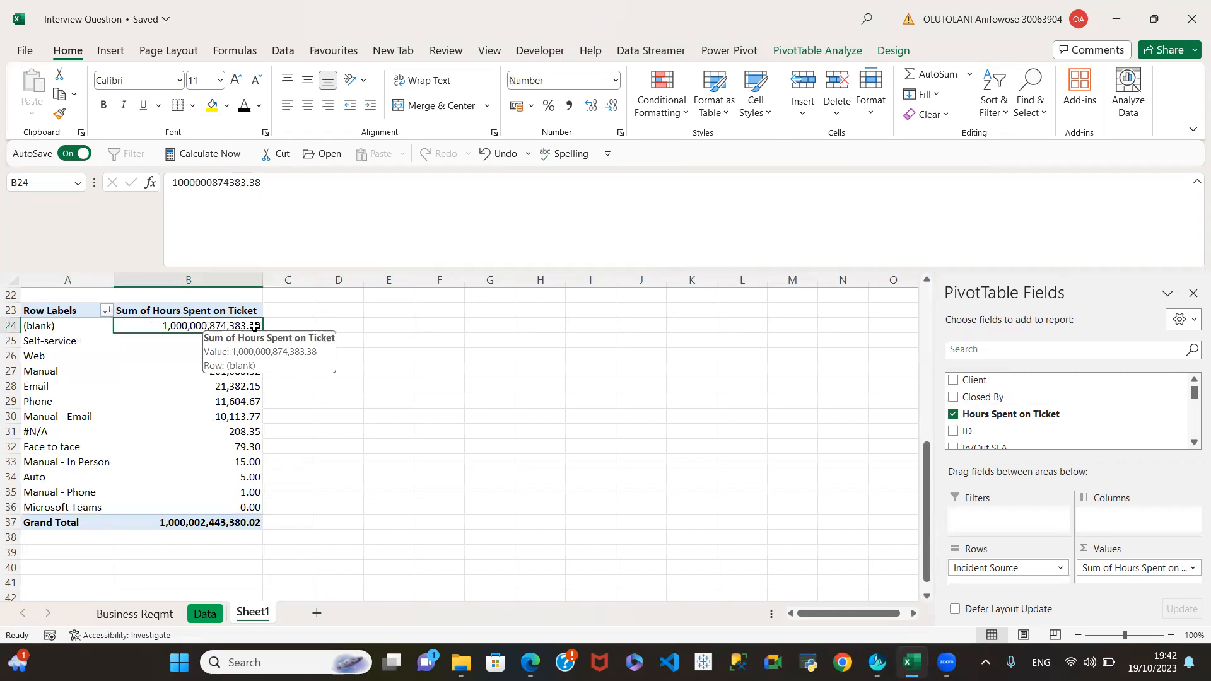
click(56, 323)
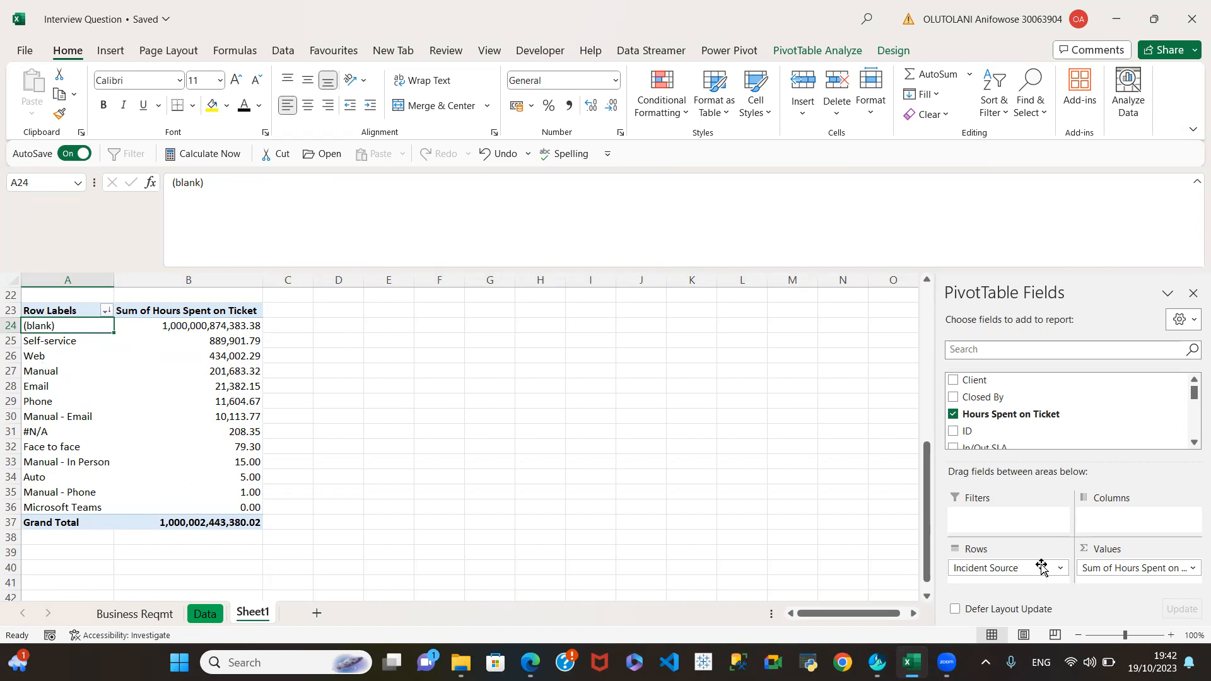
click(39, 365)
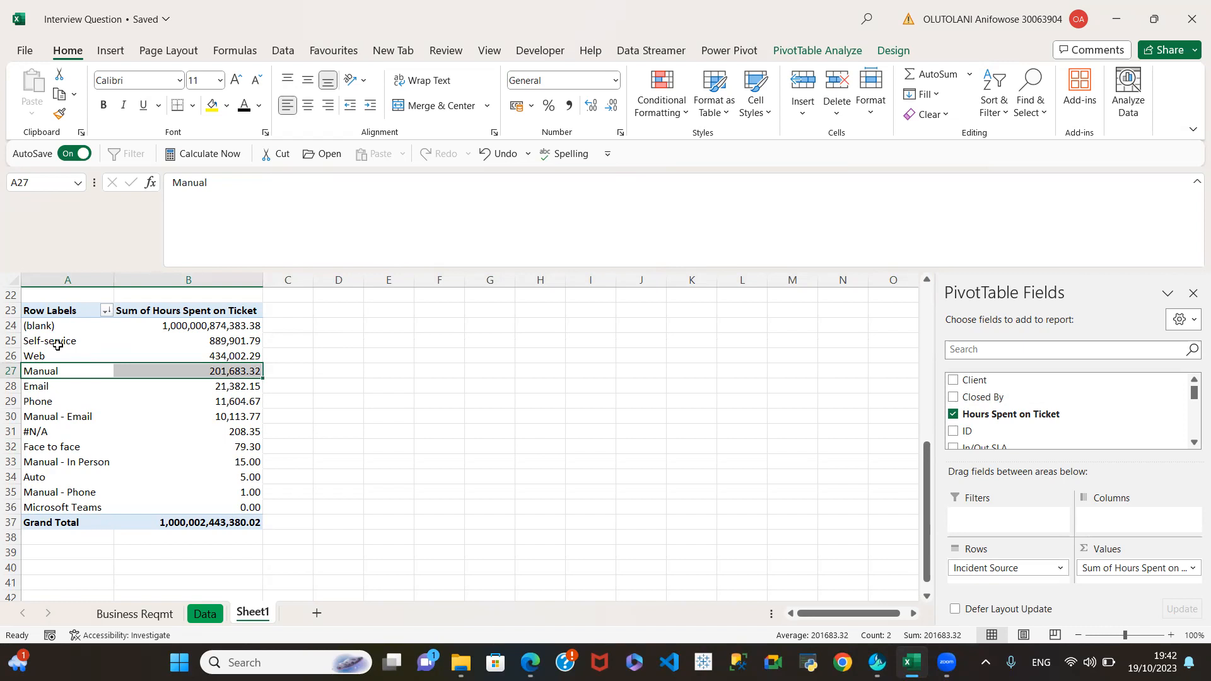
click(57, 344)
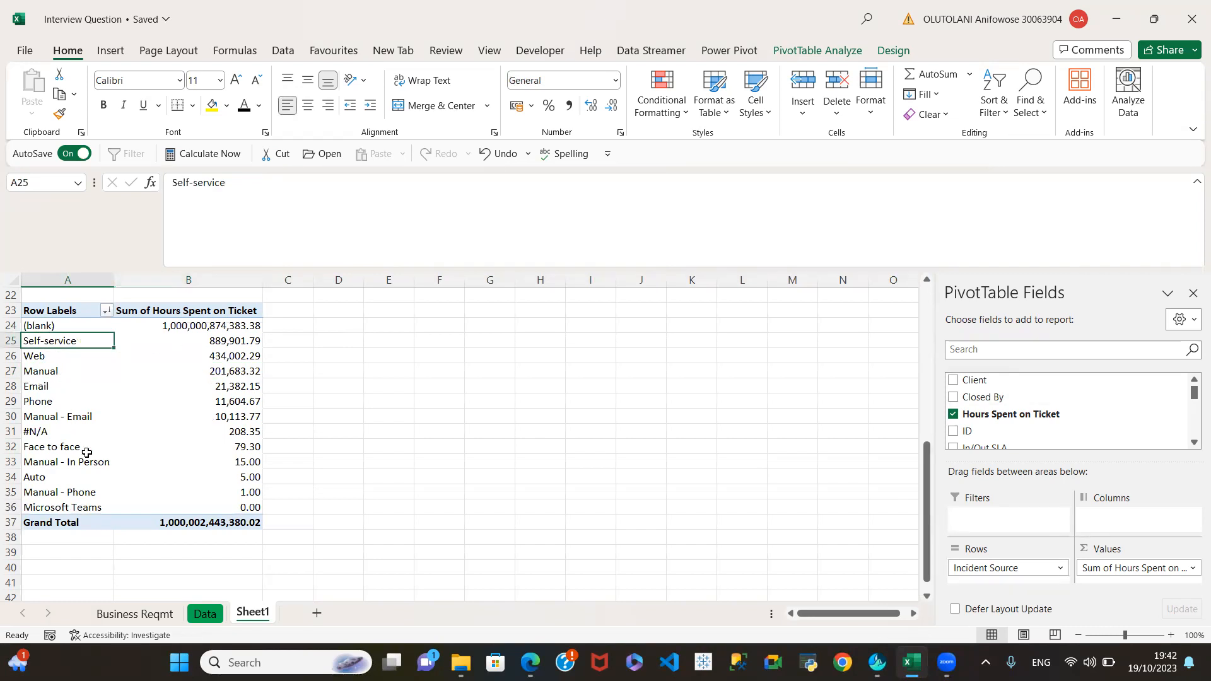
Step: Sort the Incident Category PivotTable by summed hours from largest to smallest
scroll(86, 452, down, 2)
scroll(143, 433, up, 3)
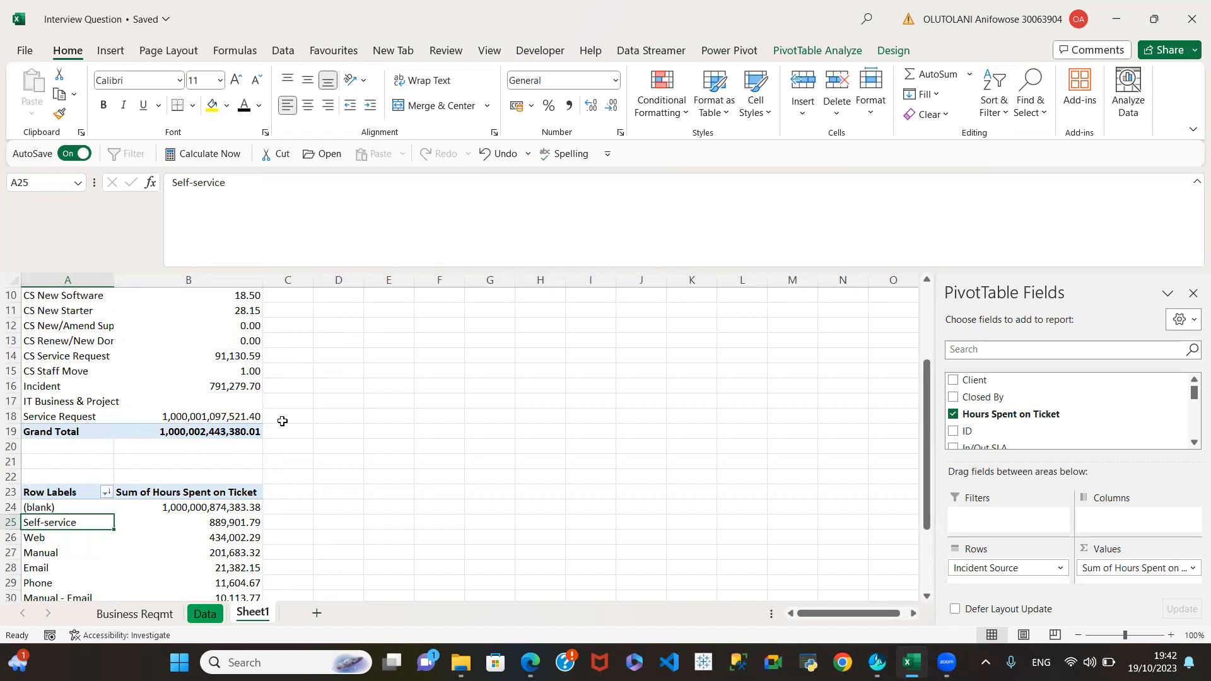
scroll(364, 423, up, 2)
scroll(65, 359, up, 1)
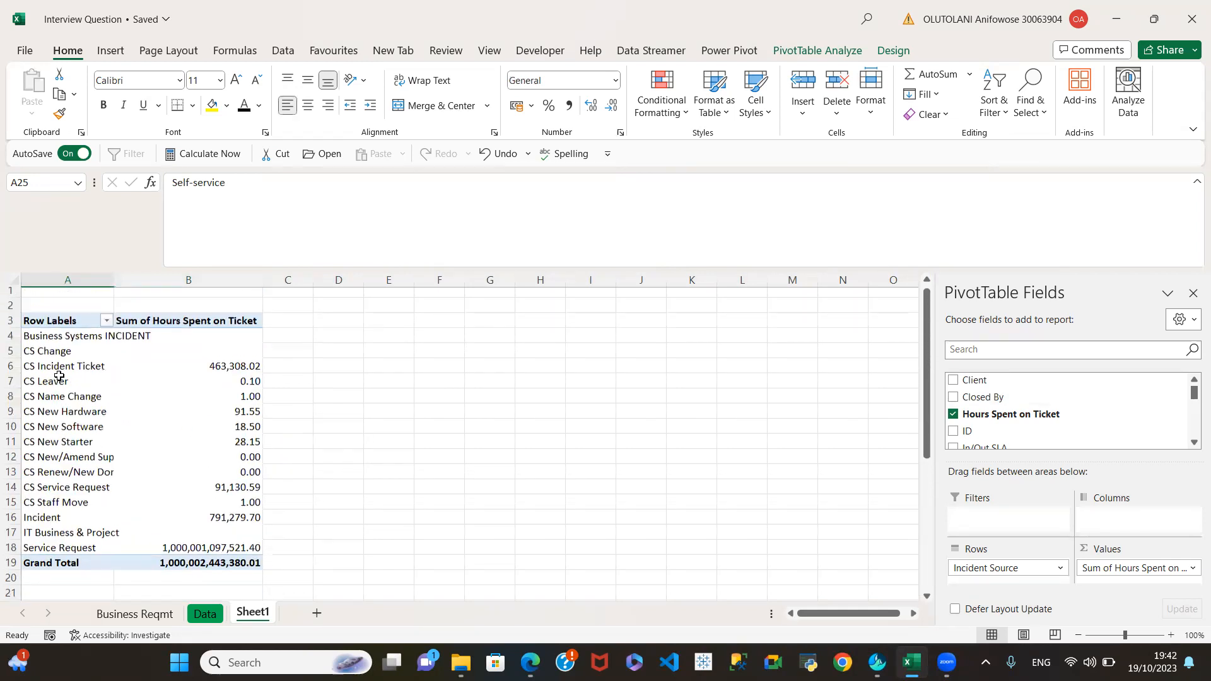
click(75, 373)
scroll(163, 463, down, 1)
scroll(159, 458, up, 1)
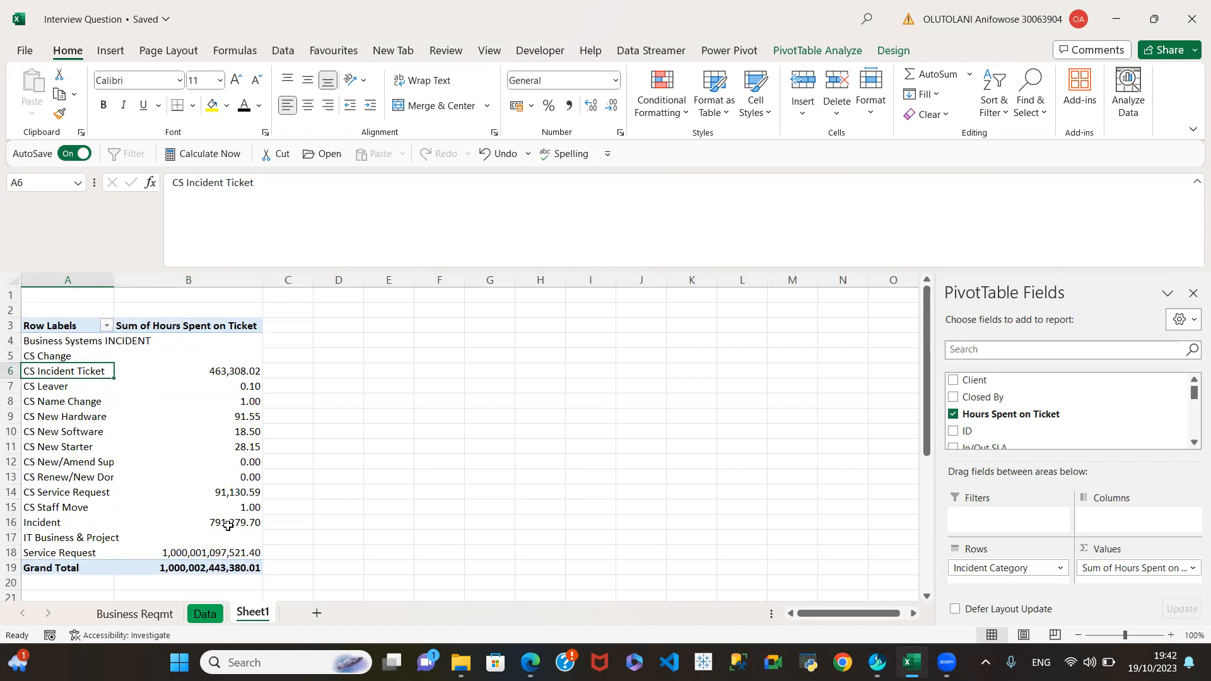
scroll(221, 496, down, 1)
click(243, 503)
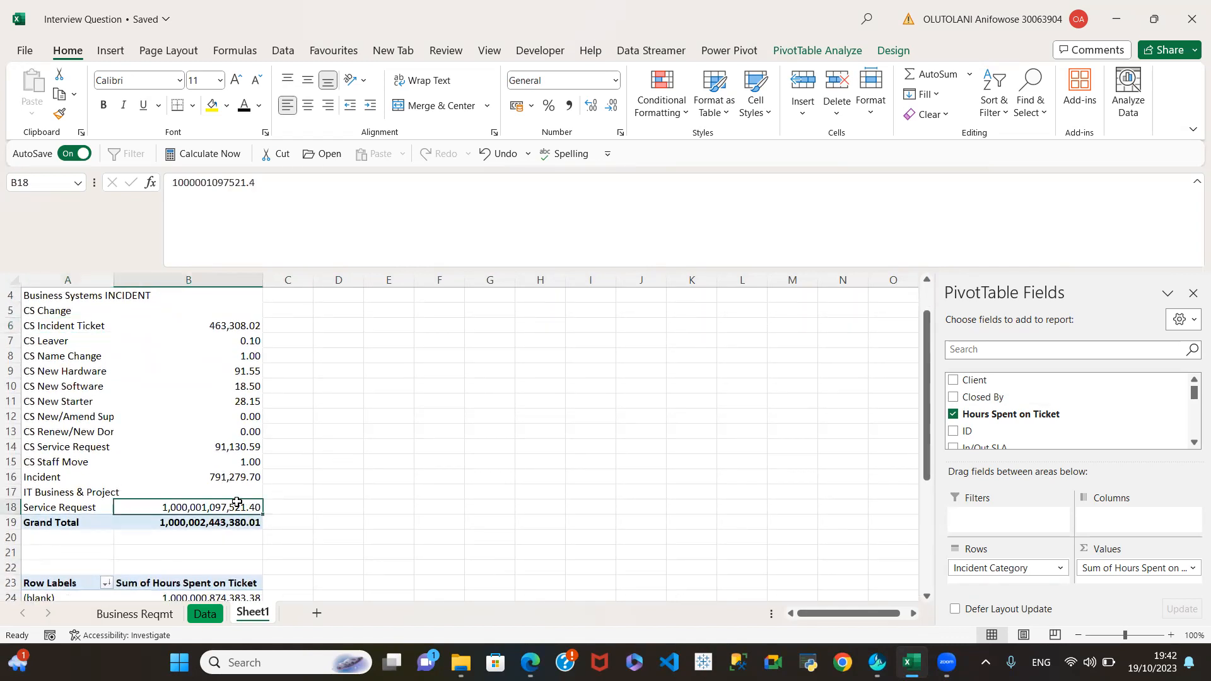
click(242, 478)
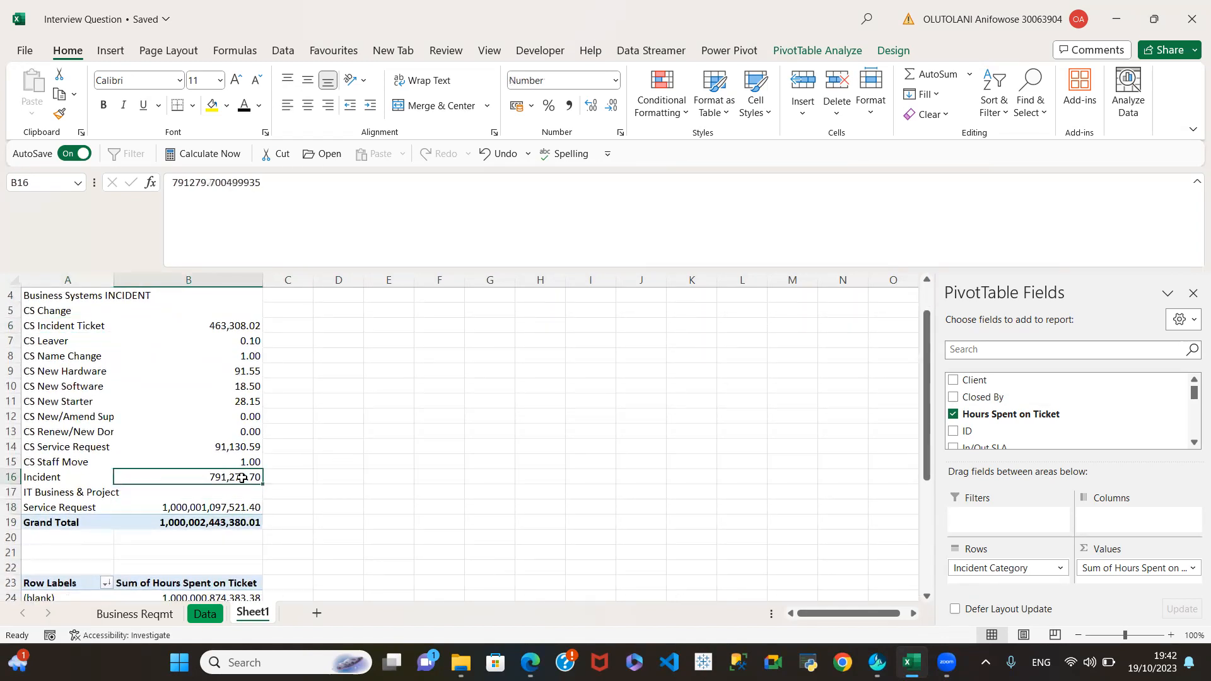
right_click(241, 474)
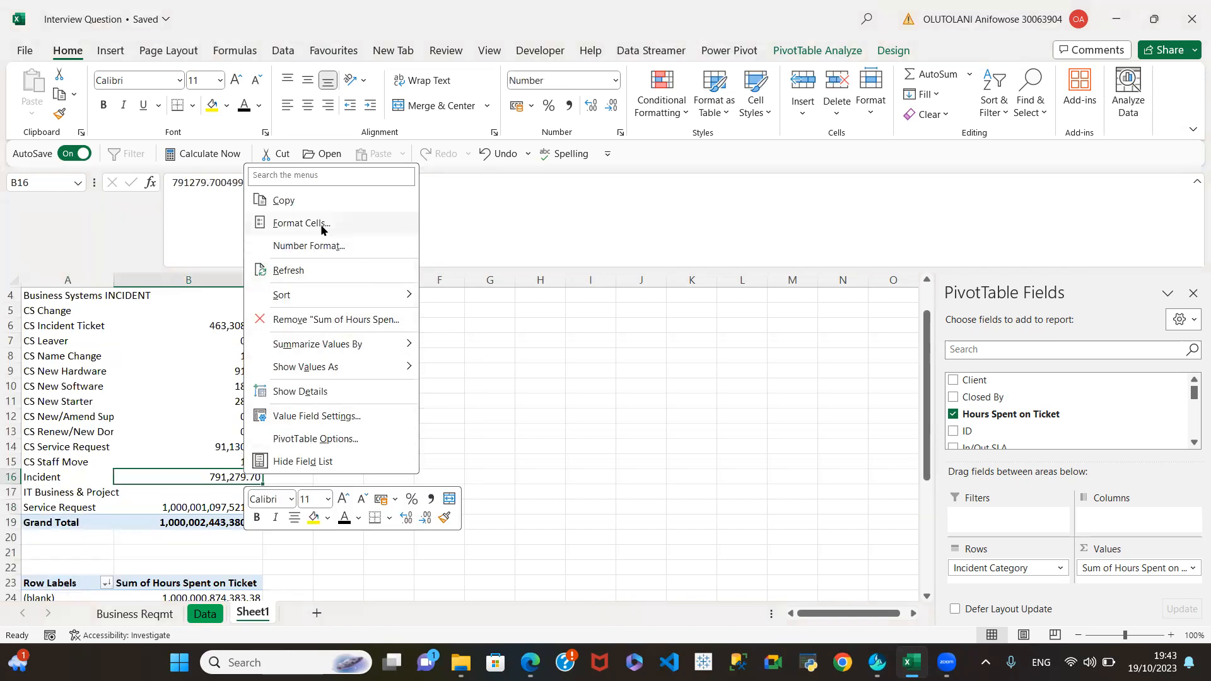
mouse_move(319, 294)
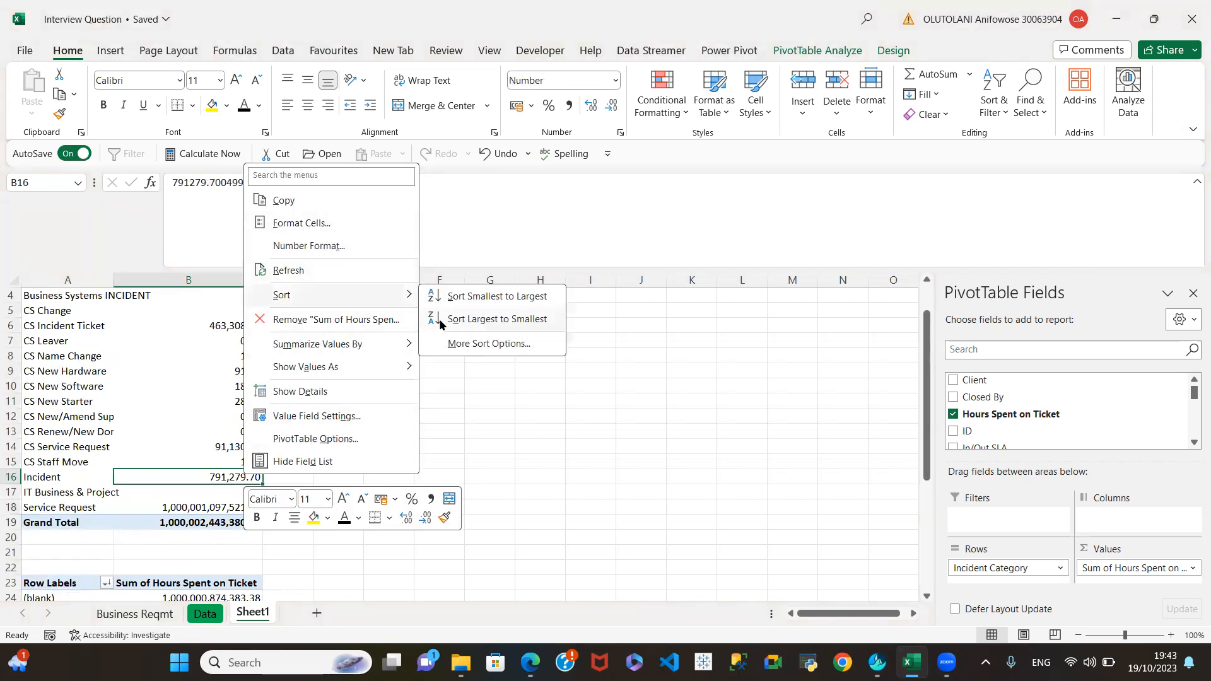
click(497, 319)
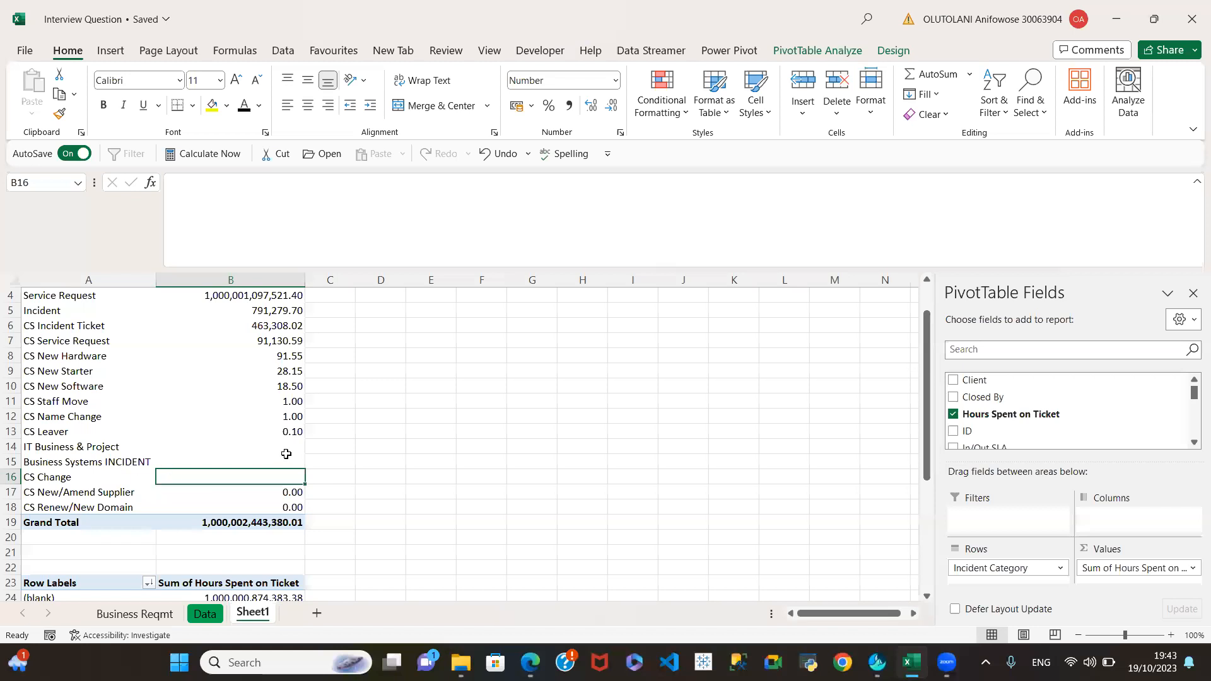
Step: Replace Incident Source with Infrastructure as the row field of the lower PivotTable
scroll(434, 520, down, 3)
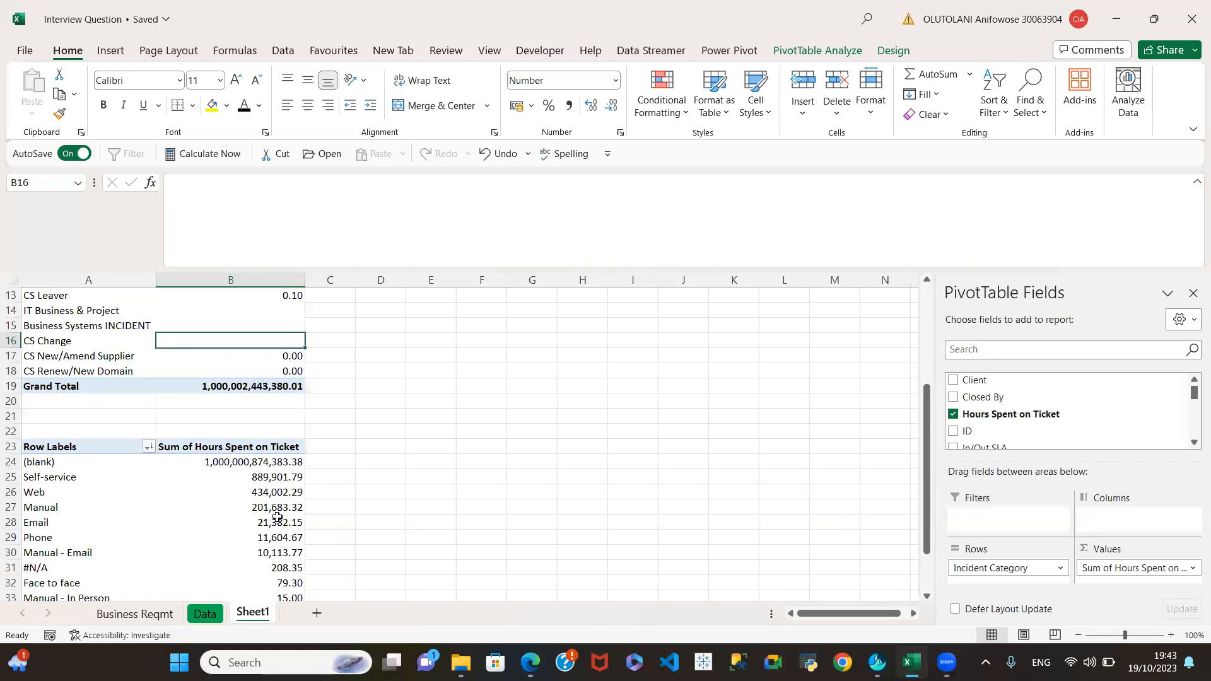
click(113, 520)
click(226, 512)
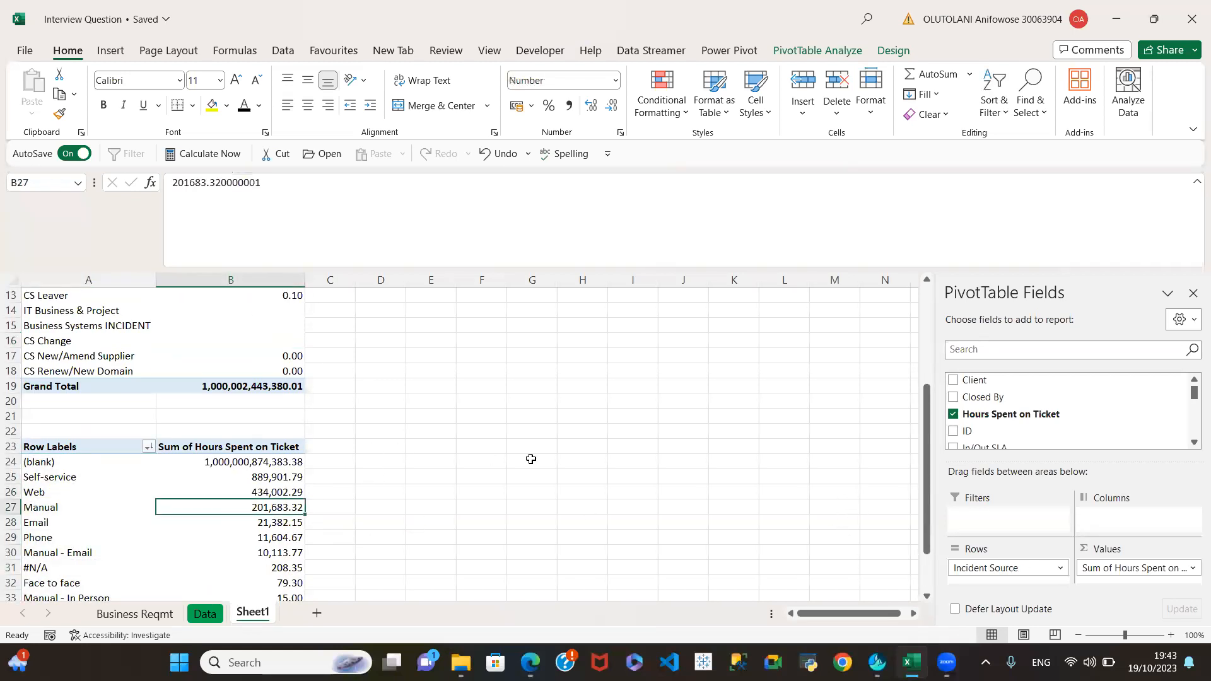
scroll(1062, 417, down, 2)
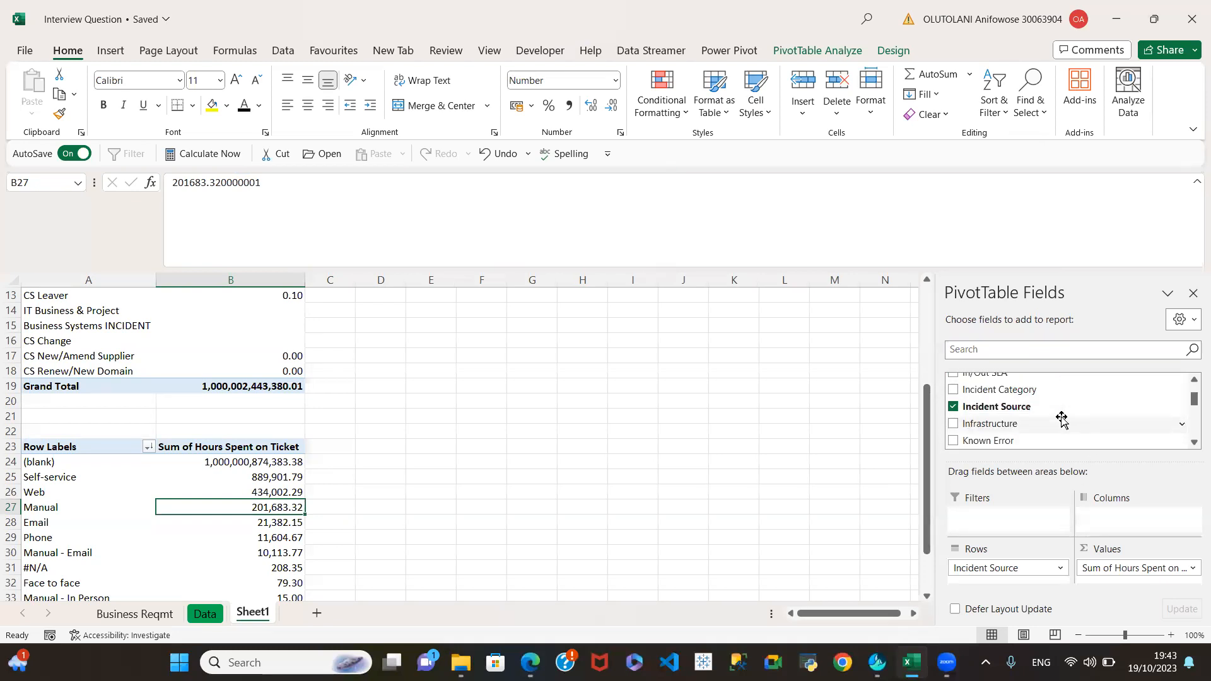
click(953, 407)
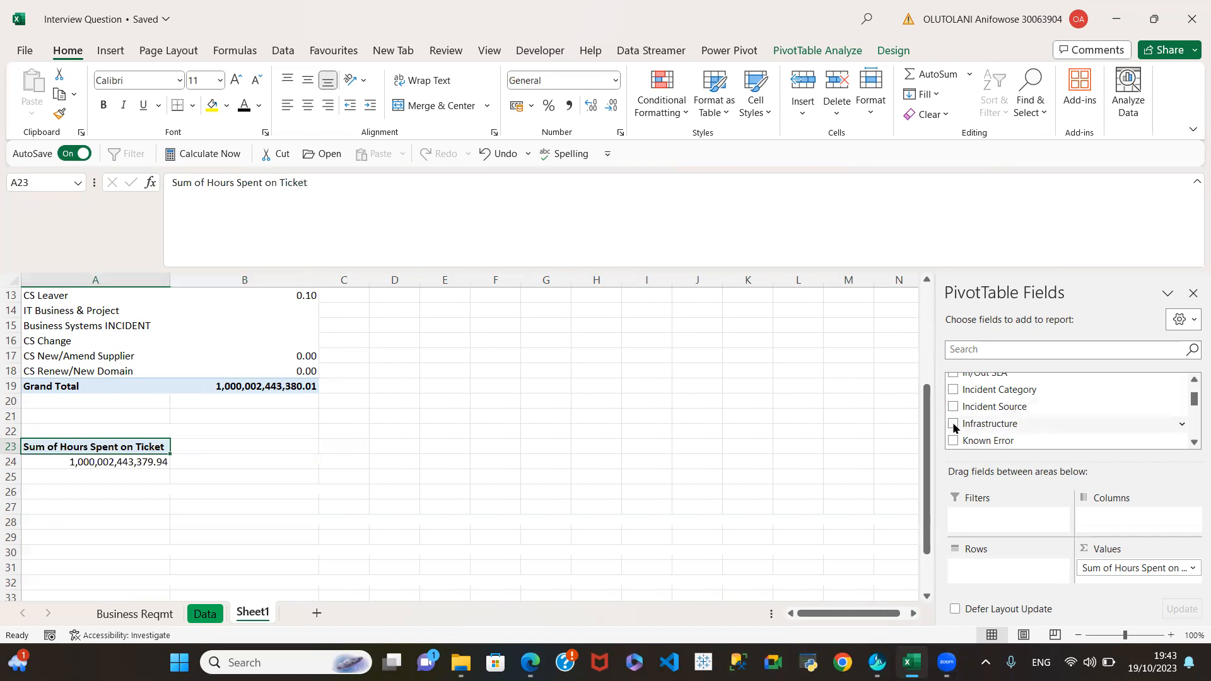
click(953, 424)
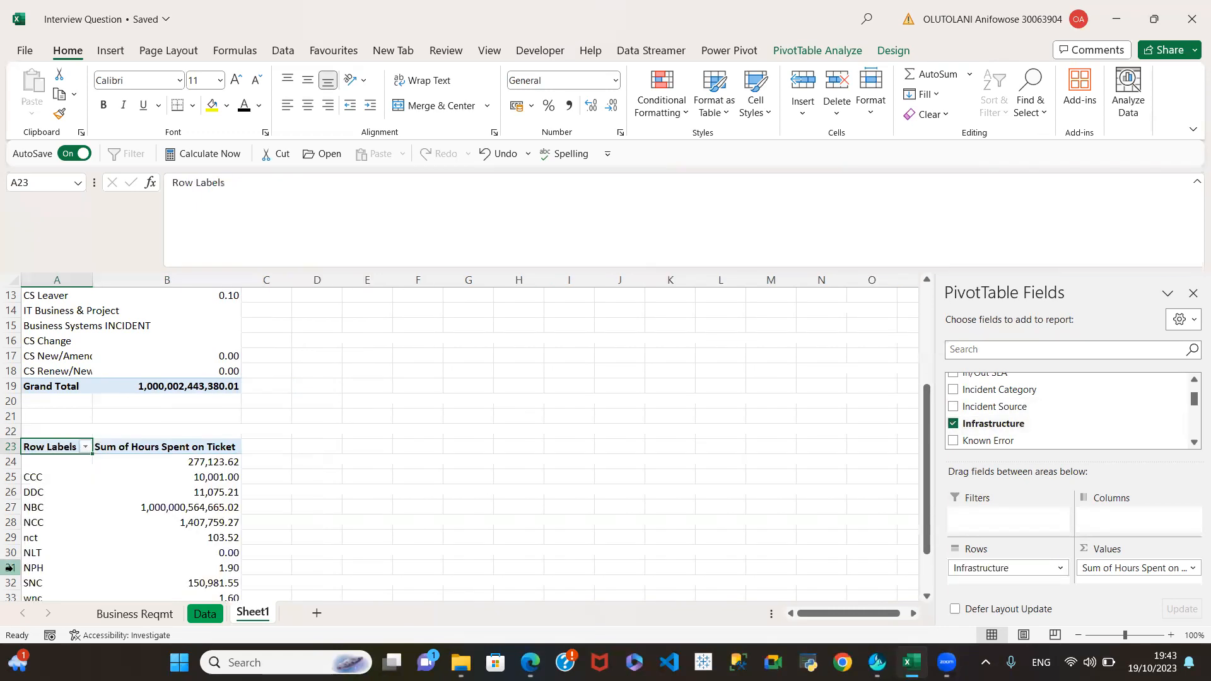
Step: Examine the hours by Infrastructure, especially the NBC row, and compare them with the Incident Category breakdown
scroll(121, 524, down, 2)
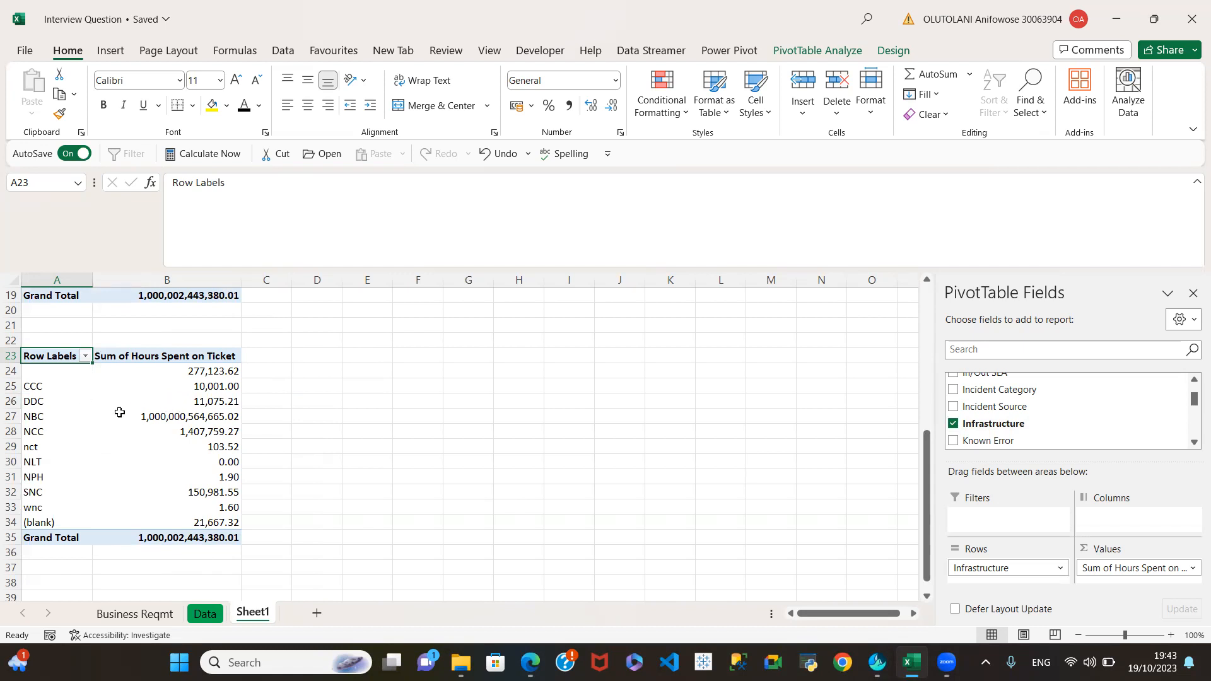
mouse_move(170, 419)
click(205, 421)
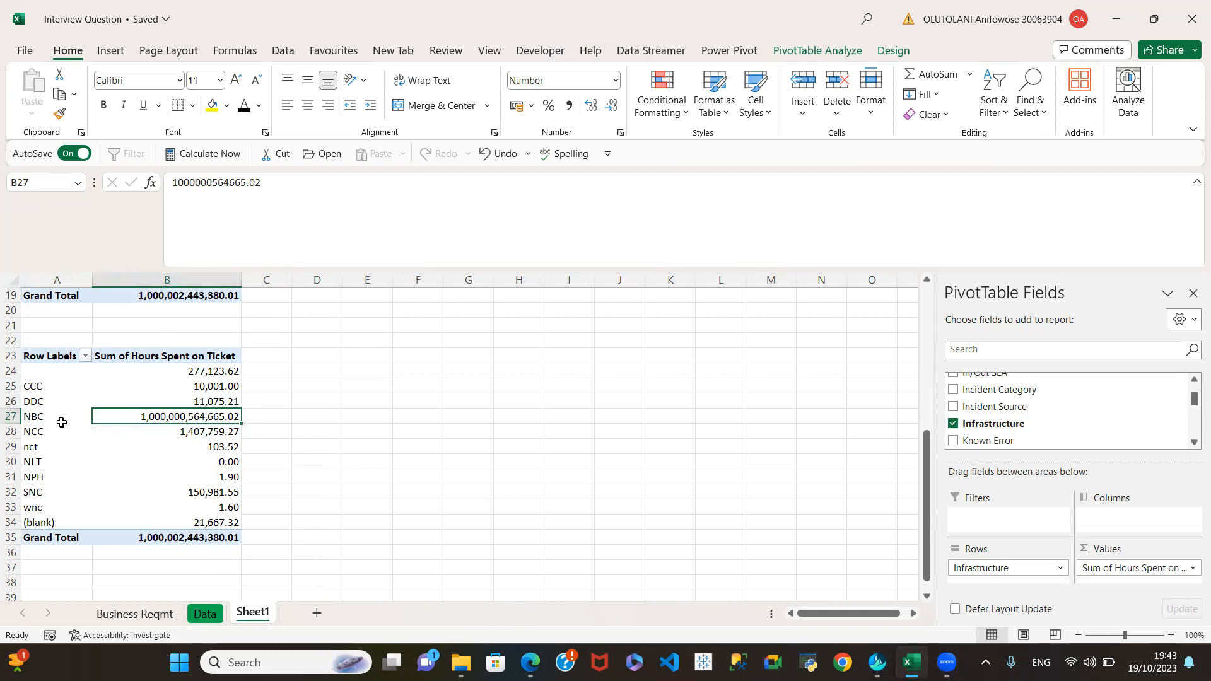
click(11, 417)
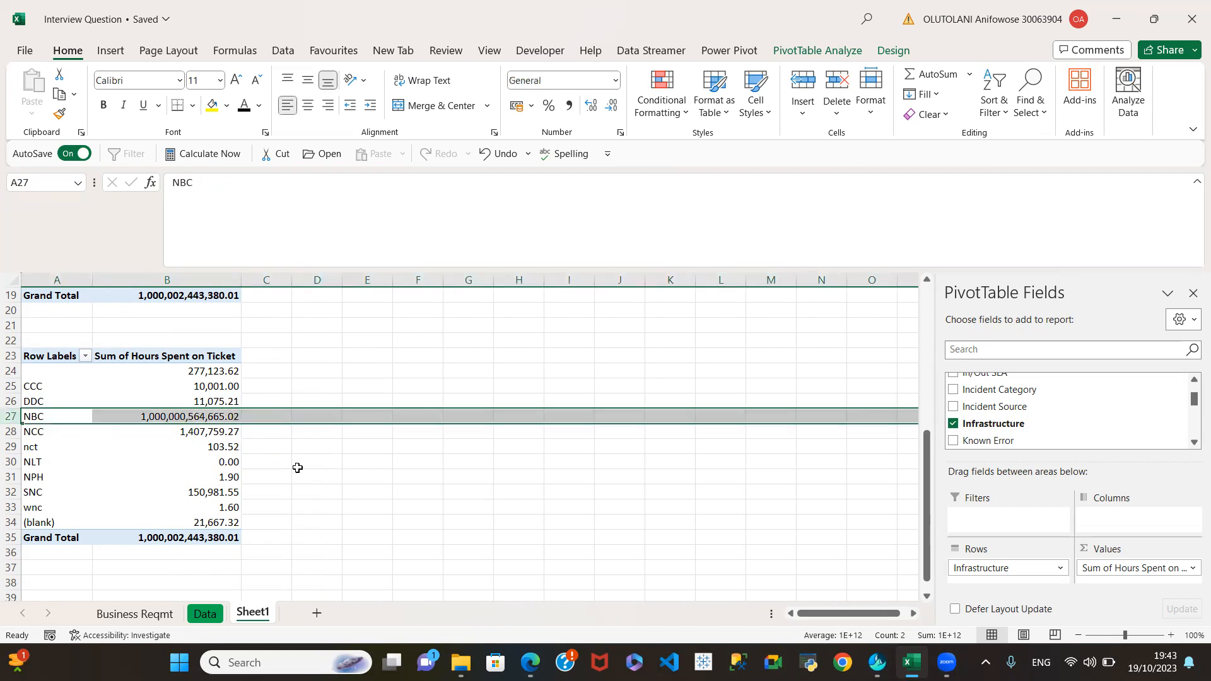
scroll(297, 468, up, 2)
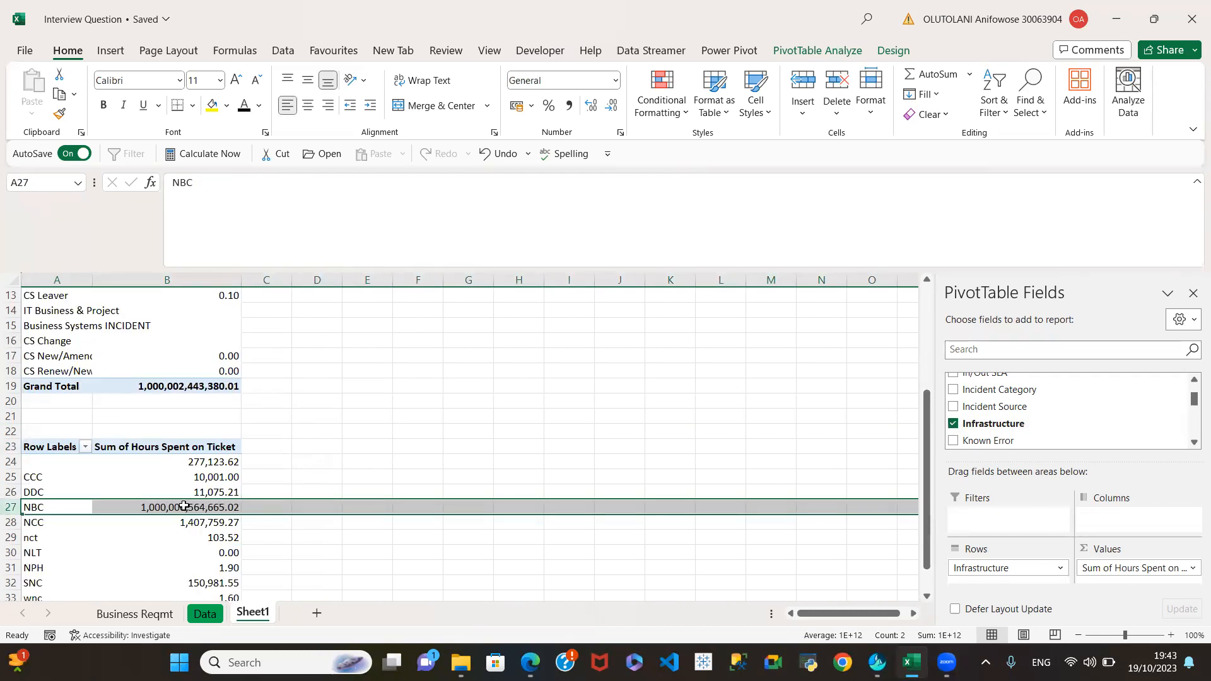
scroll(284, 442, up, 4)
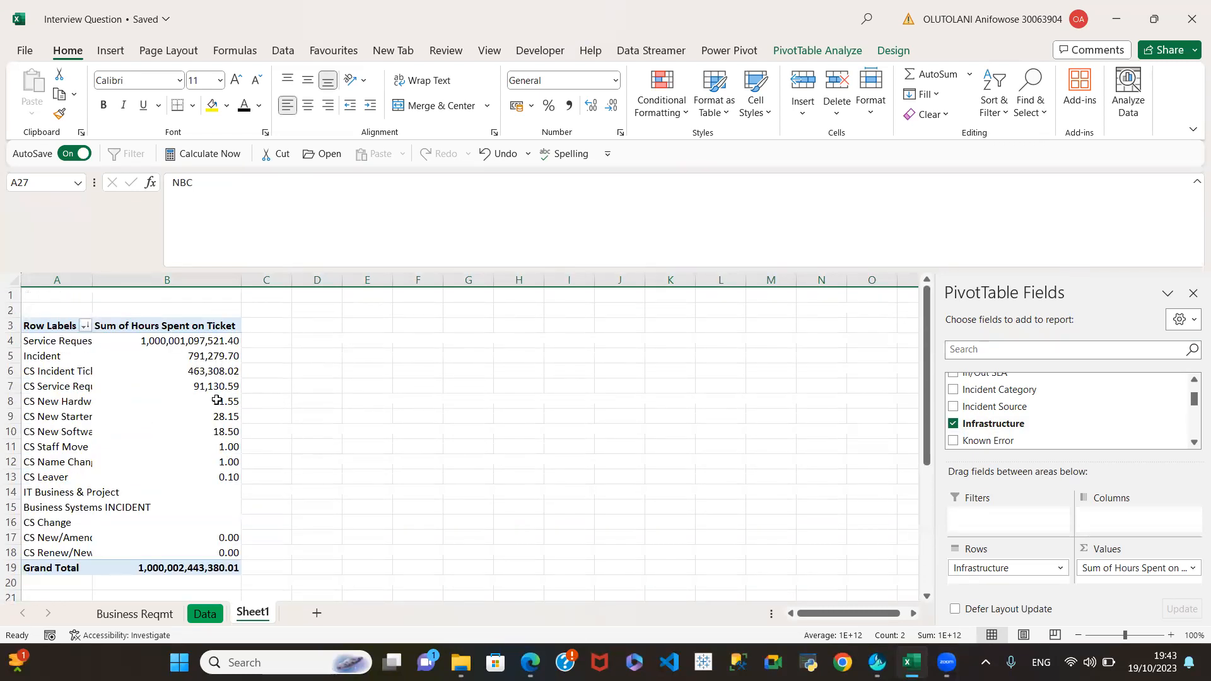
scroll(296, 501, down, 5)
scroll(302, 506, down, 2)
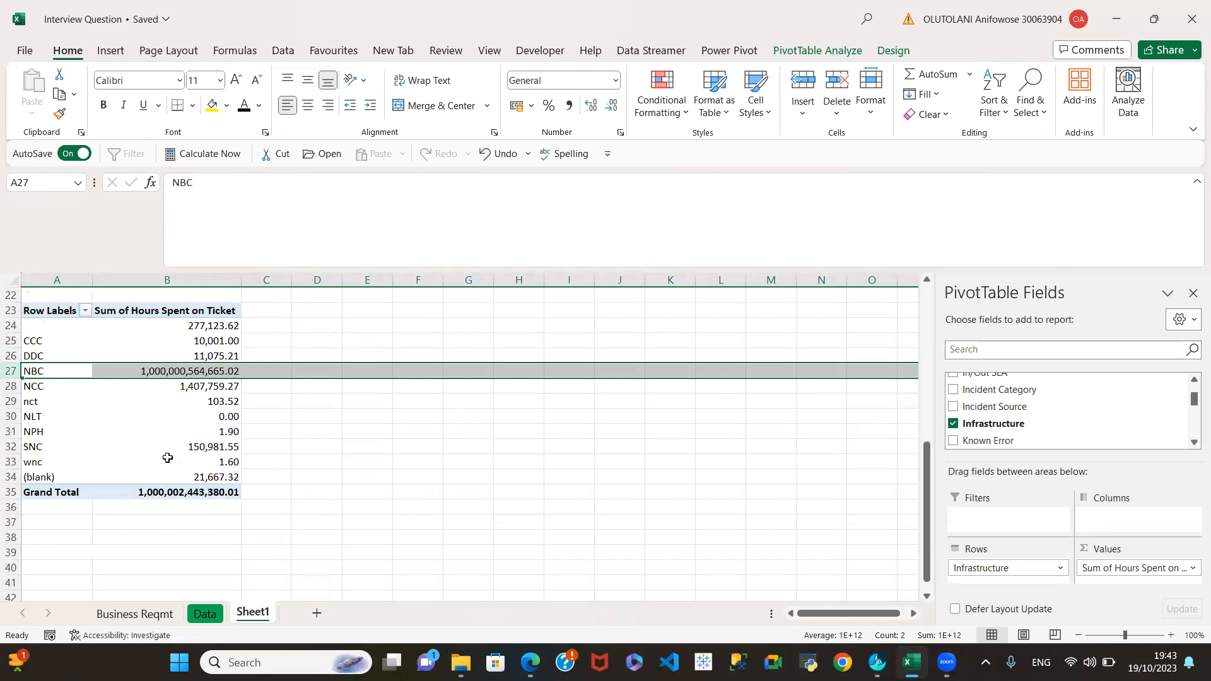
scroll(167, 458, up, 2)
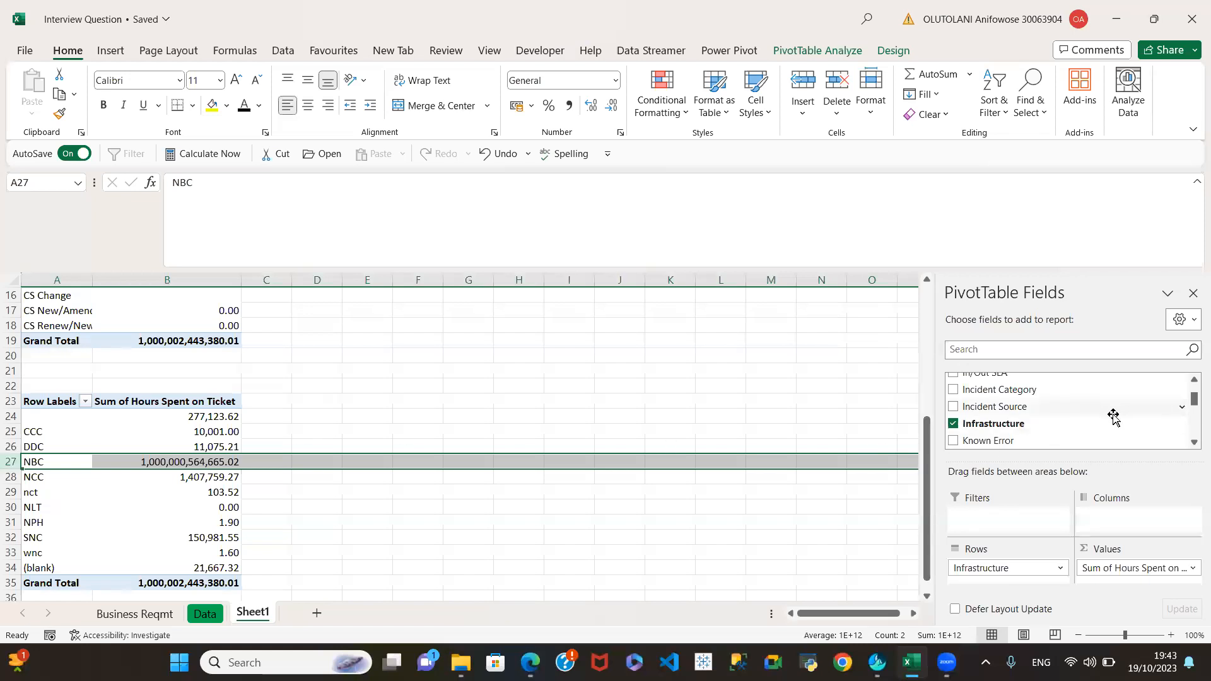
Step: Replace Infrastructure with Known Error as the row field of the lower PivotTable
scroll(1110, 416, down, 1)
scroll(1055, 405, down, 2)
scroll(1059, 407, up, 1)
scroll(1059, 407, up, 1)
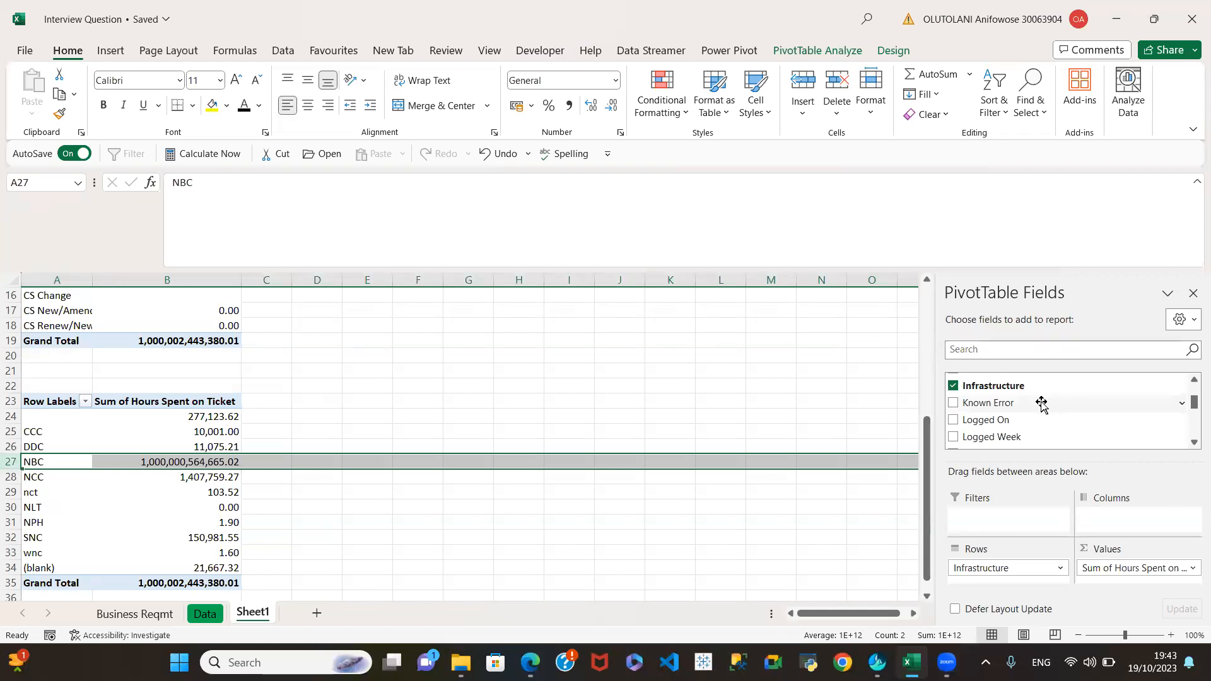
click(953, 385)
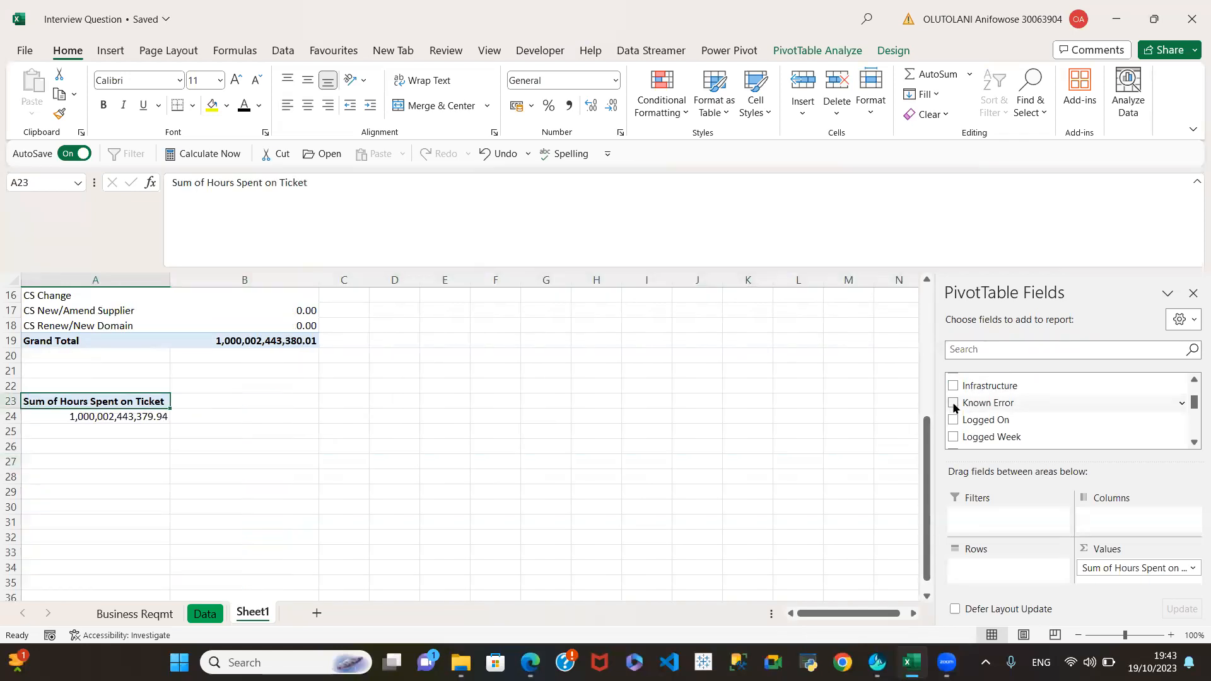
click(953, 403)
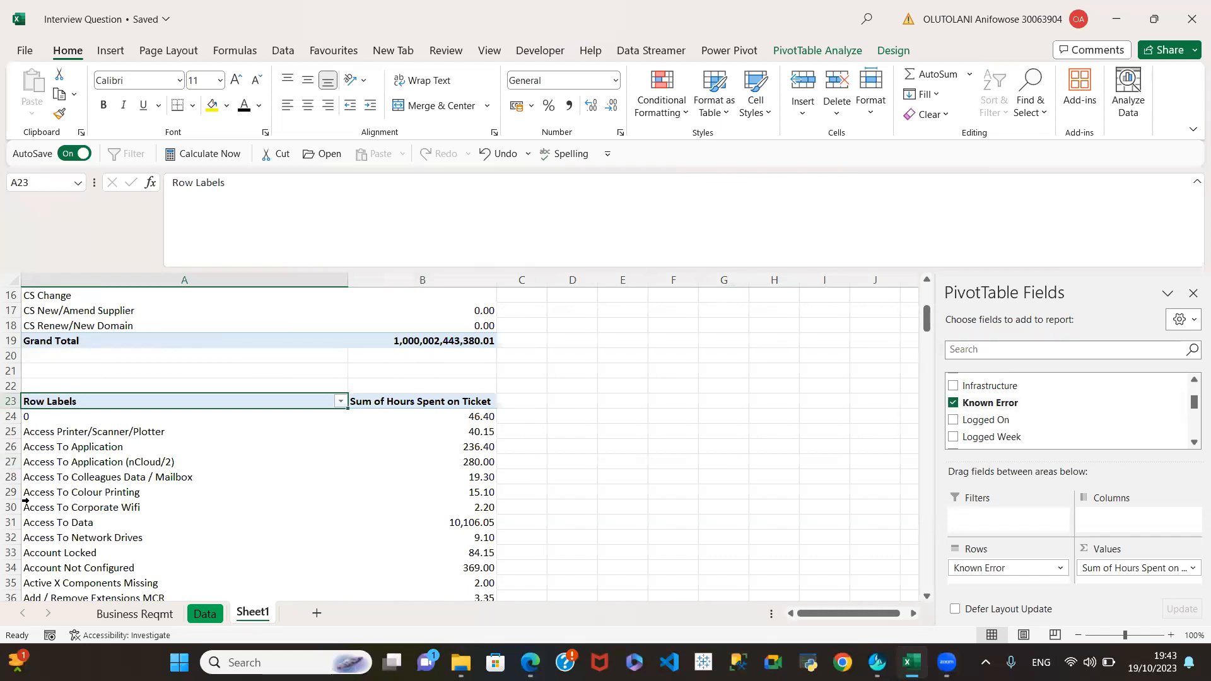
Step: Look through the Known Error breakdown of hours, including the Delete Entry and Device Not Booting rows
scroll(75, 485, down, 1)
scroll(74, 485, down, 6)
scroll(64, 493, down, 2)
scroll(65, 493, down, 16)
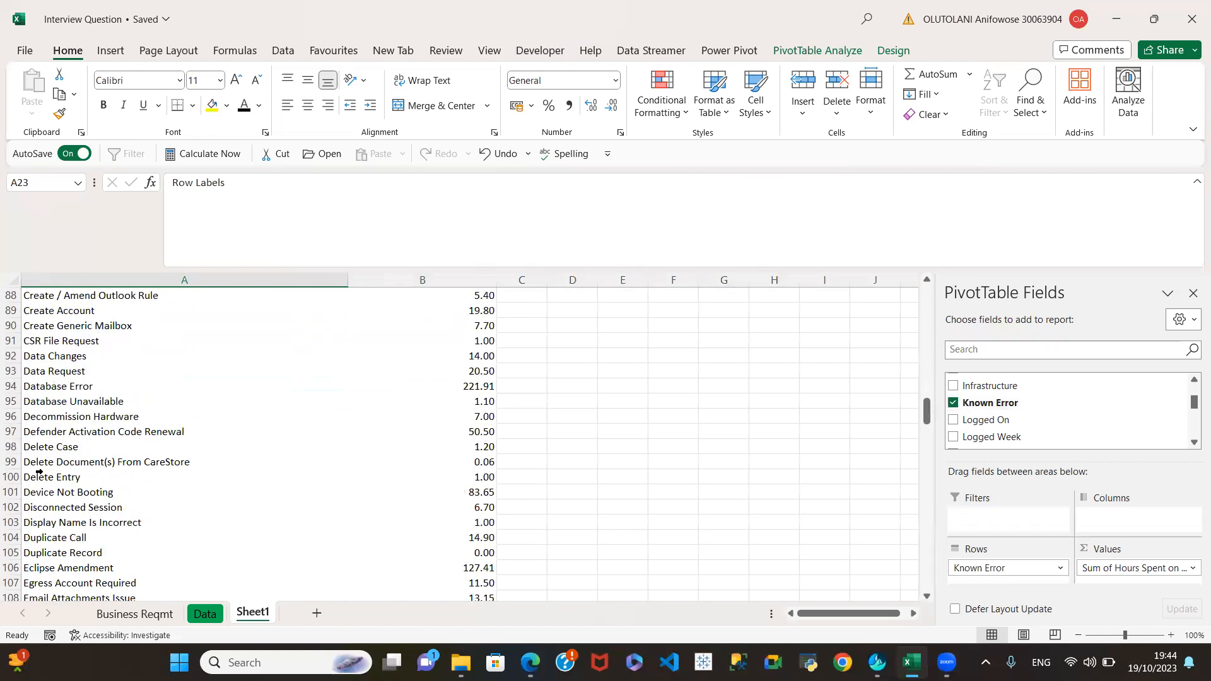
click(17, 473)
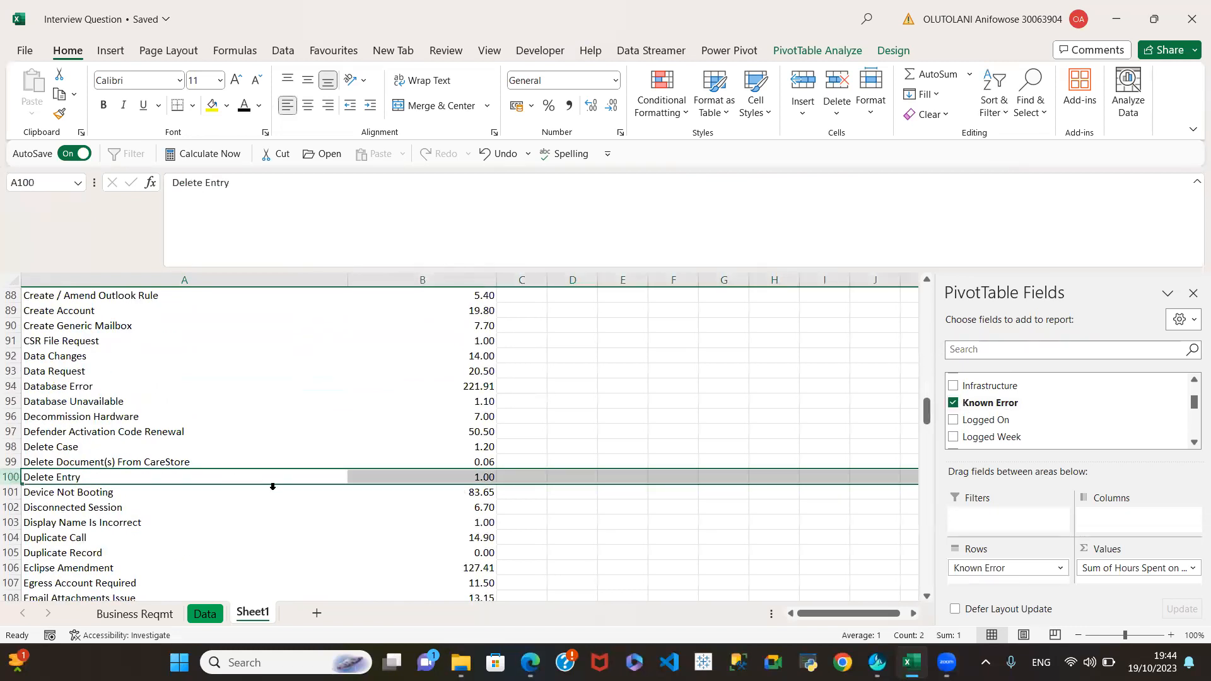
click(136, 522)
click(41, 494)
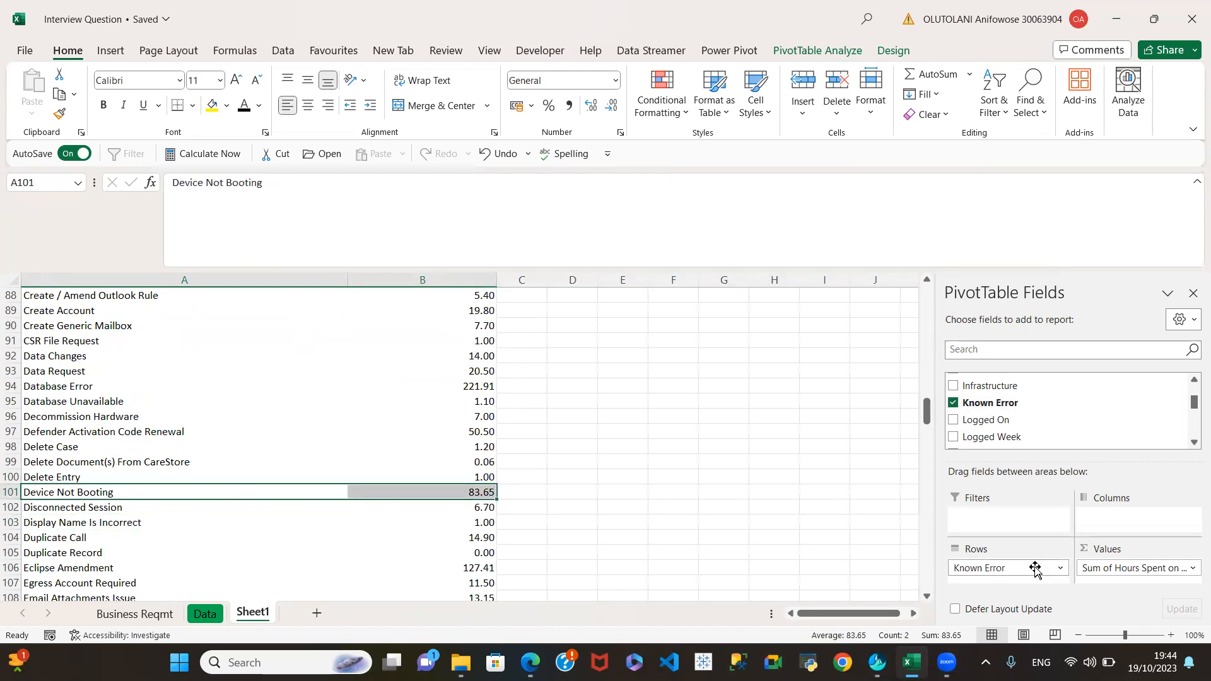
scroll(138, 482, up, 4)
scroll(138, 482, up, 3)
scroll(152, 498, down, 10)
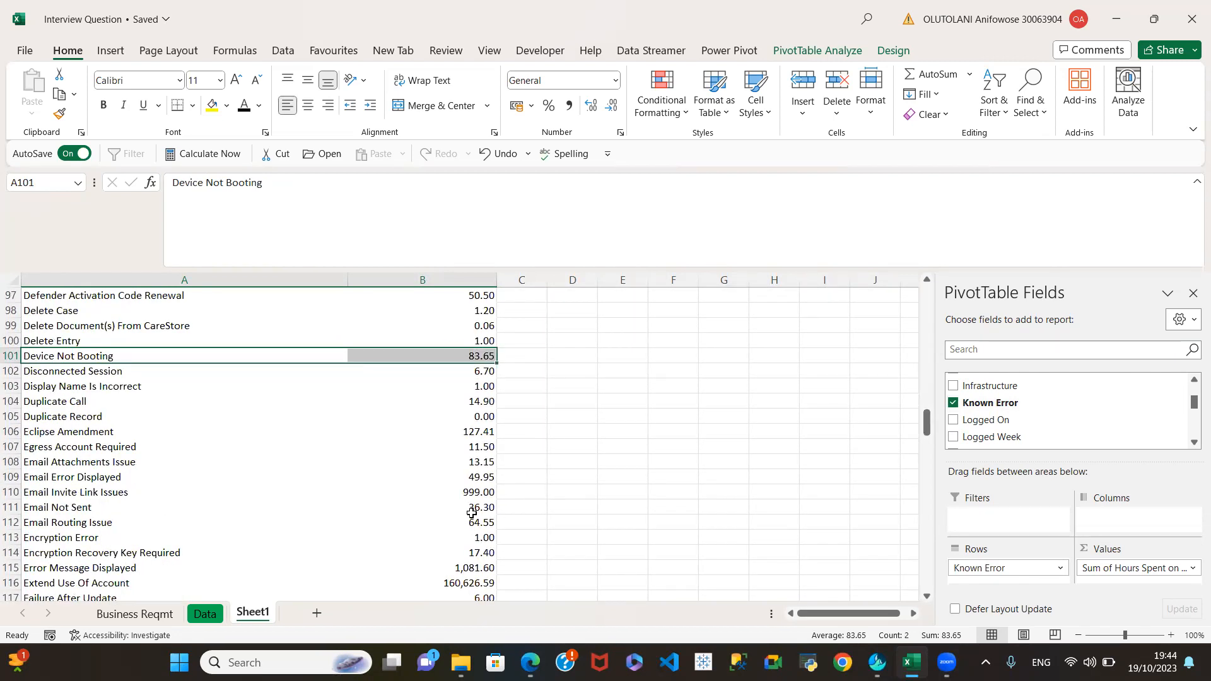
Step: Sort the Known Error PivotTable by summed hours from largest to smallest and return to its first rows
click(472, 512)
right_click(472, 513)
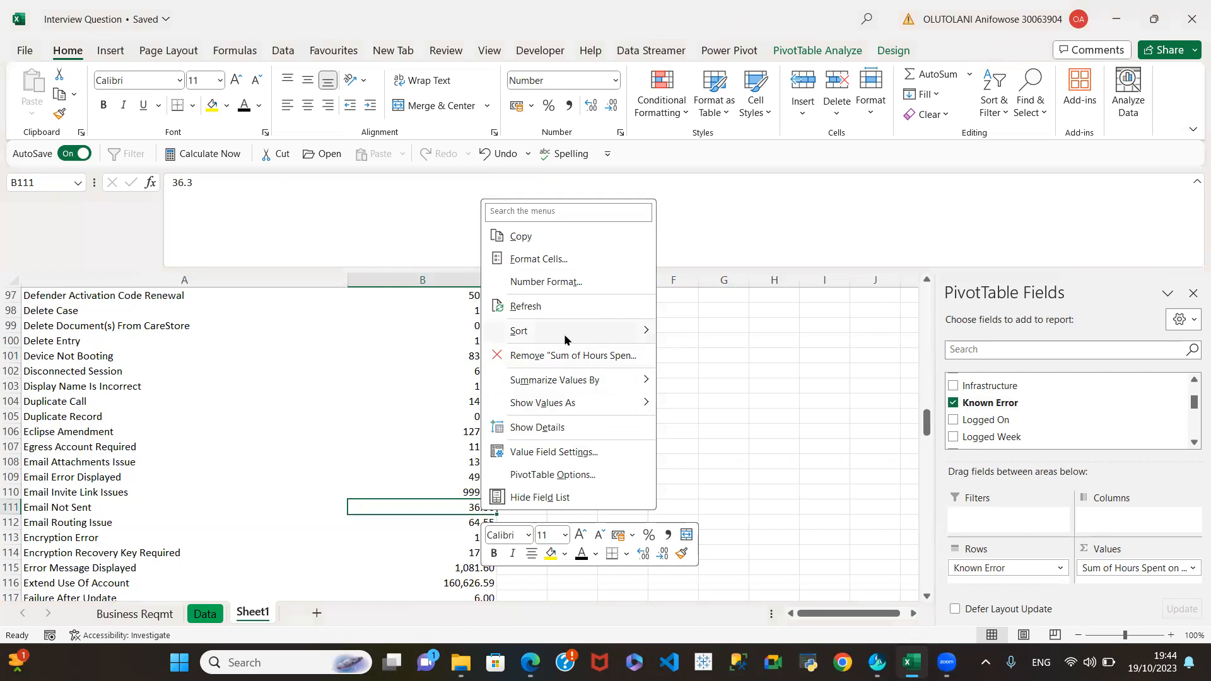
mouse_move(565, 340)
click(726, 355)
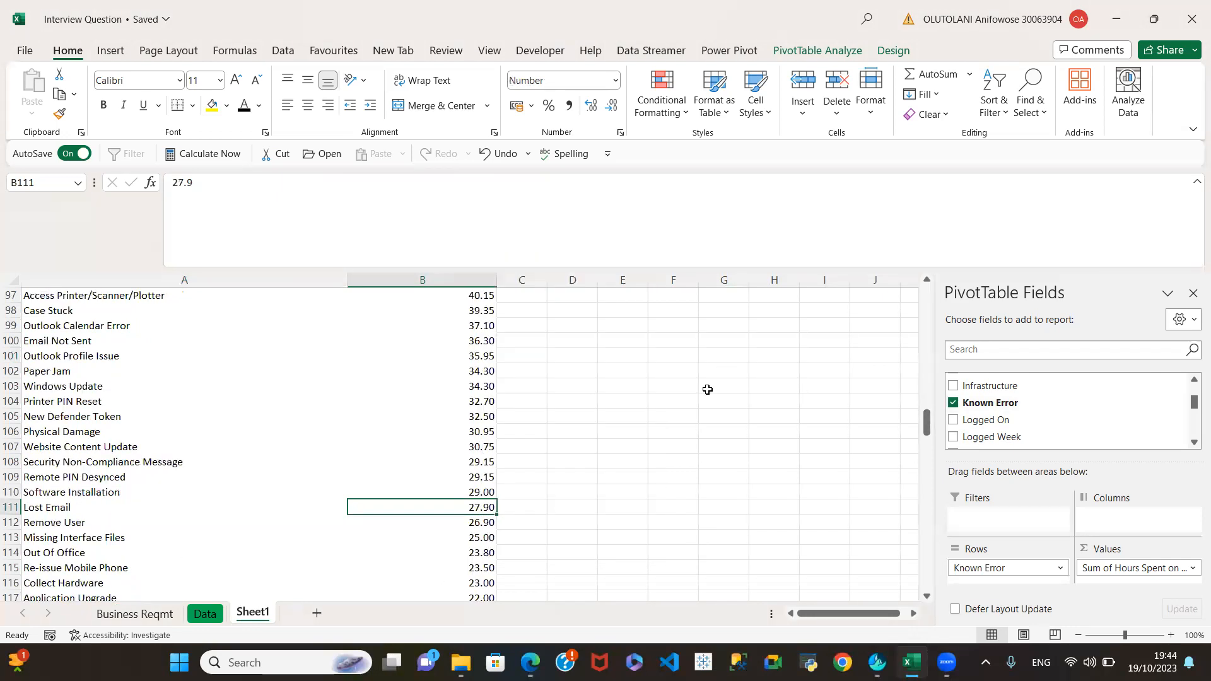
scroll(419, 473, up, 9)
drag(926, 395, 926, 343)
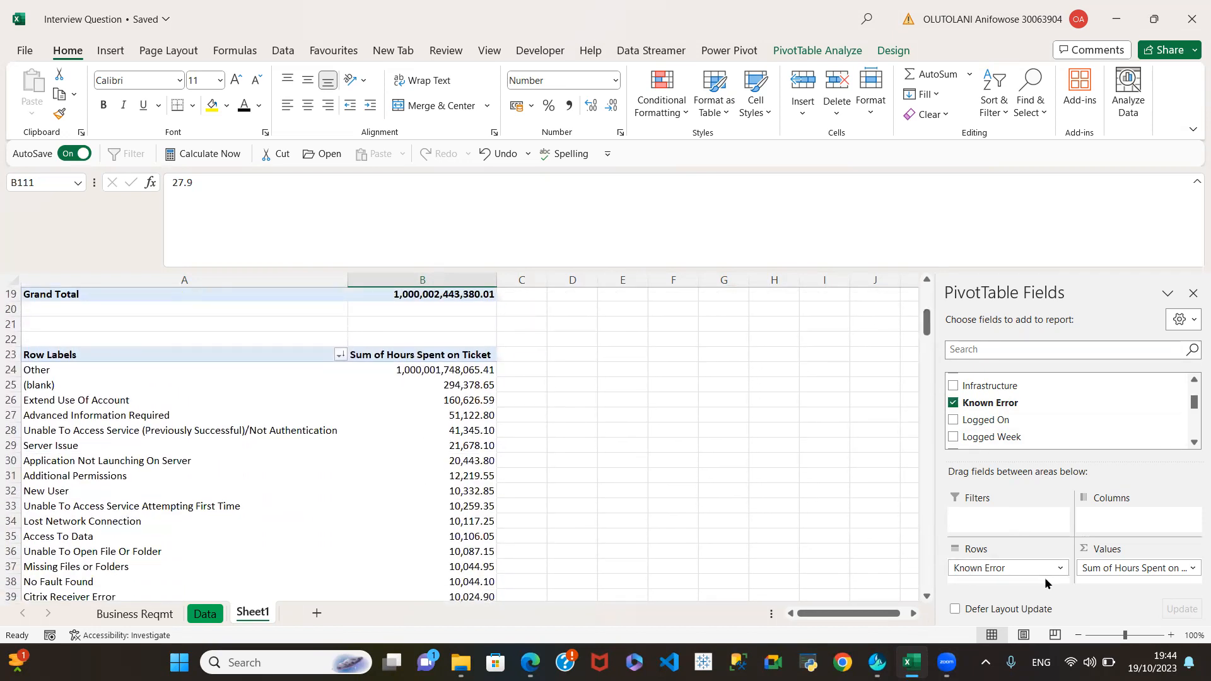
Step: Examine the Other and (blank) rows of the Known Error breakdown and compare them with the Incident Category grand total
click(80, 372)
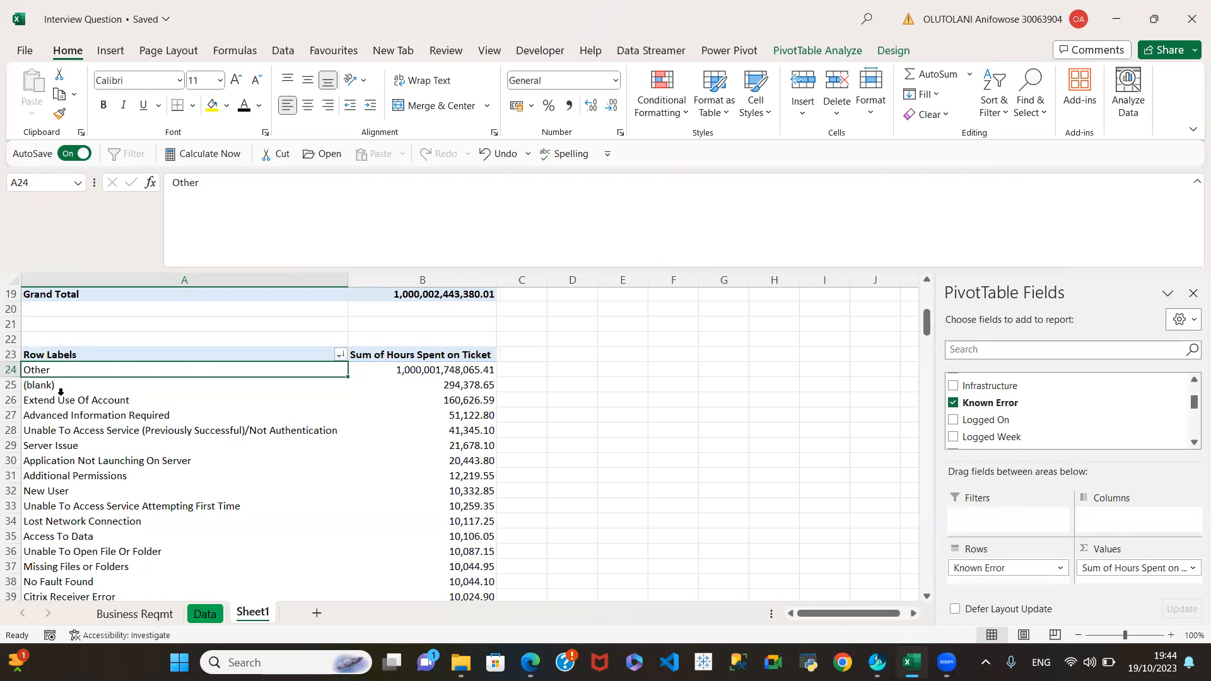
click(10, 385)
click(10, 370)
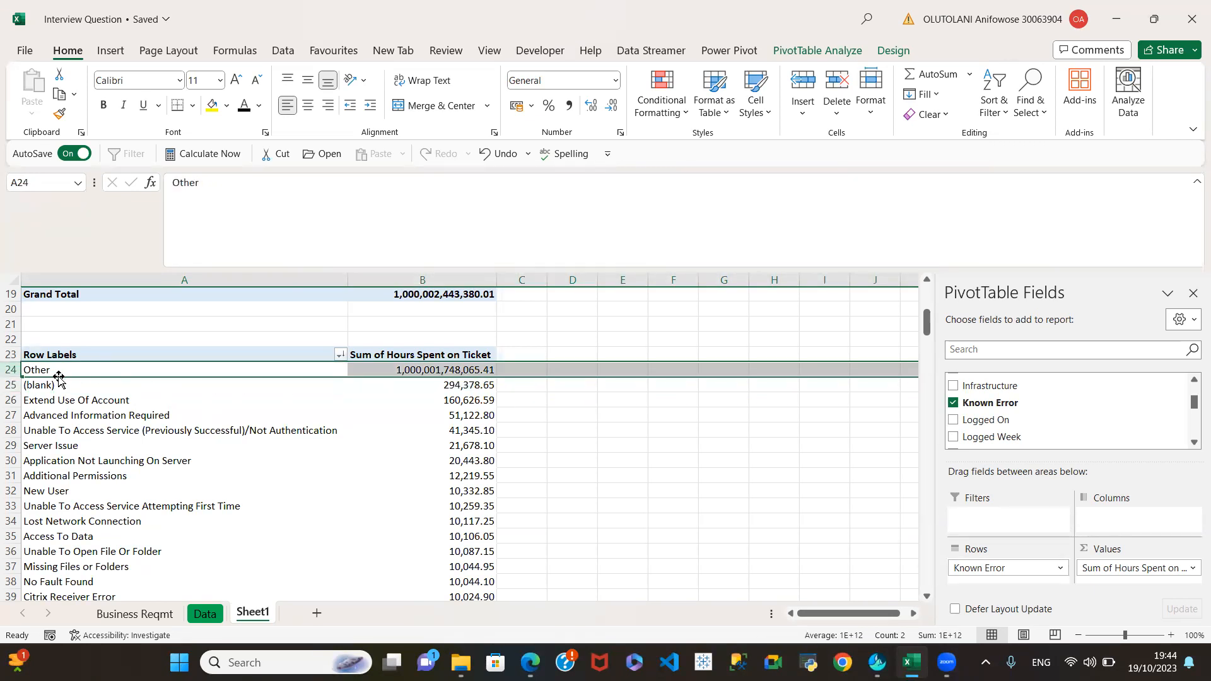
drag(59, 377, 59, 417)
click(420, 372)
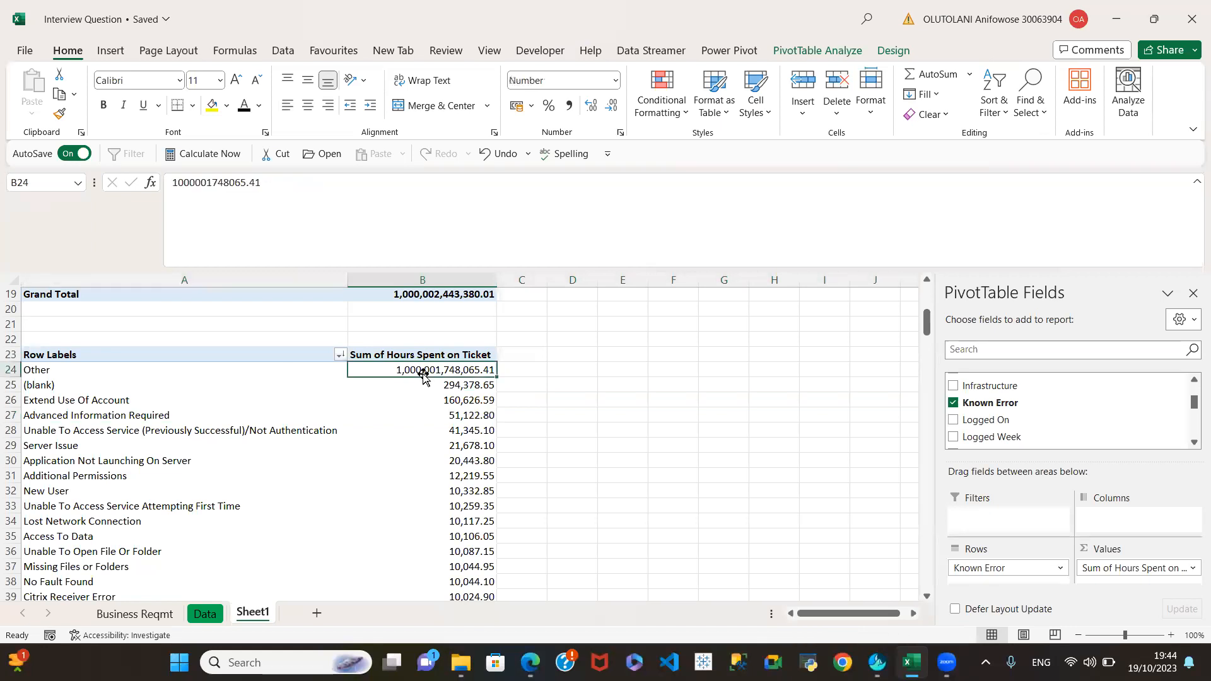
scroll(553, 427, up, 2)
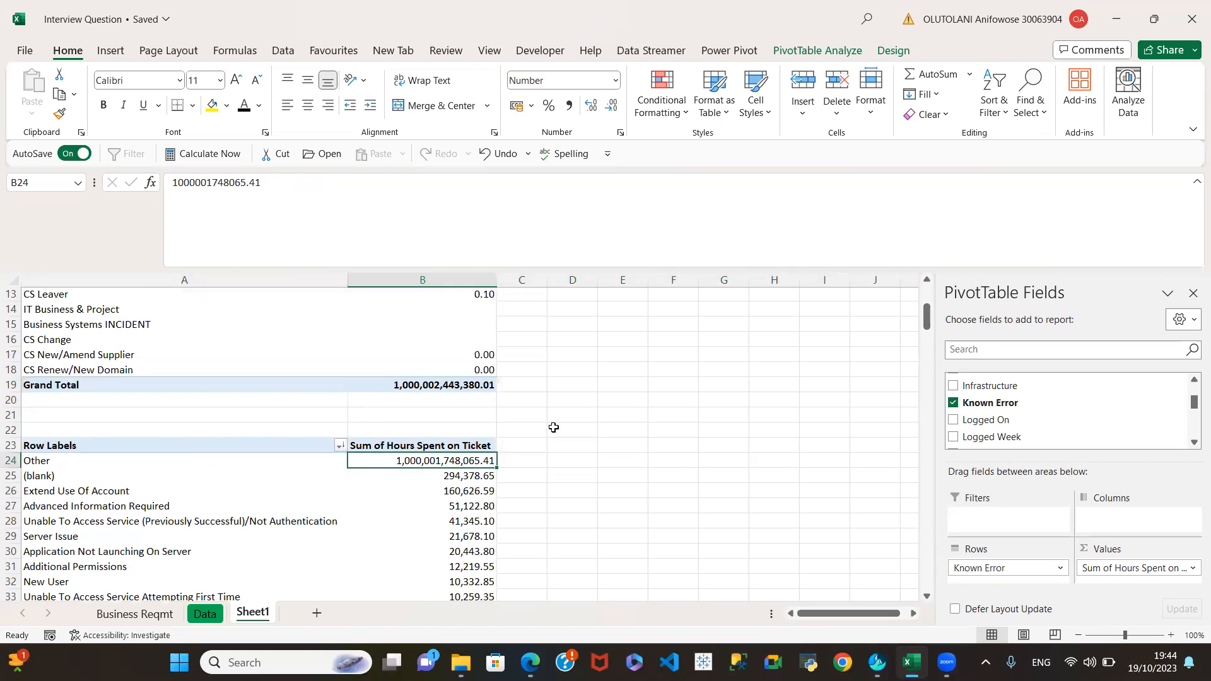
click(424, 387)
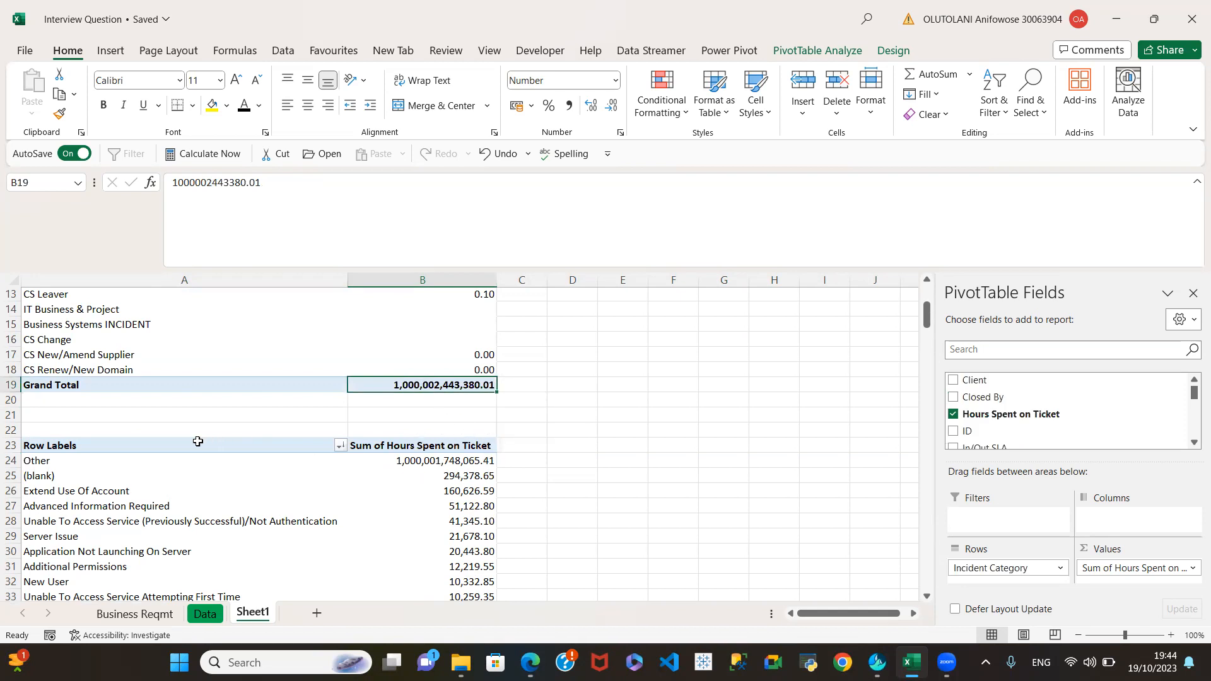
Step: Review the Other and (blank) rows against the remaining Known Error rows and the Incident Category breakdown above
click(15, 461)
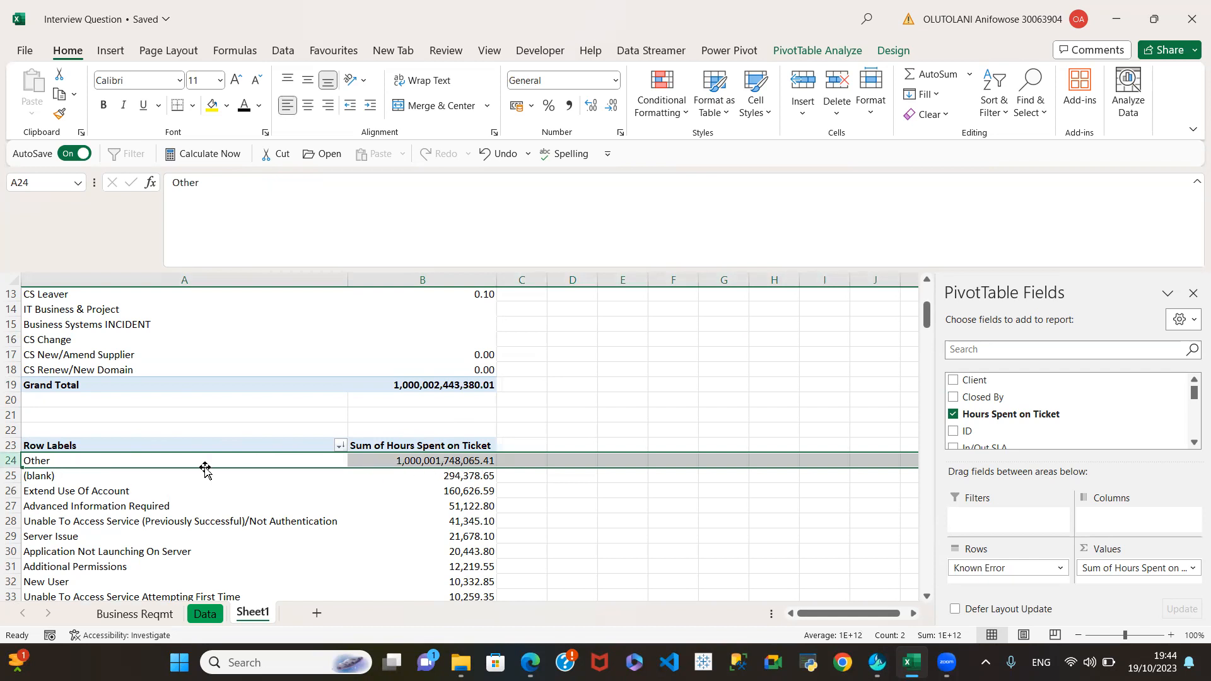
click(14, 476)
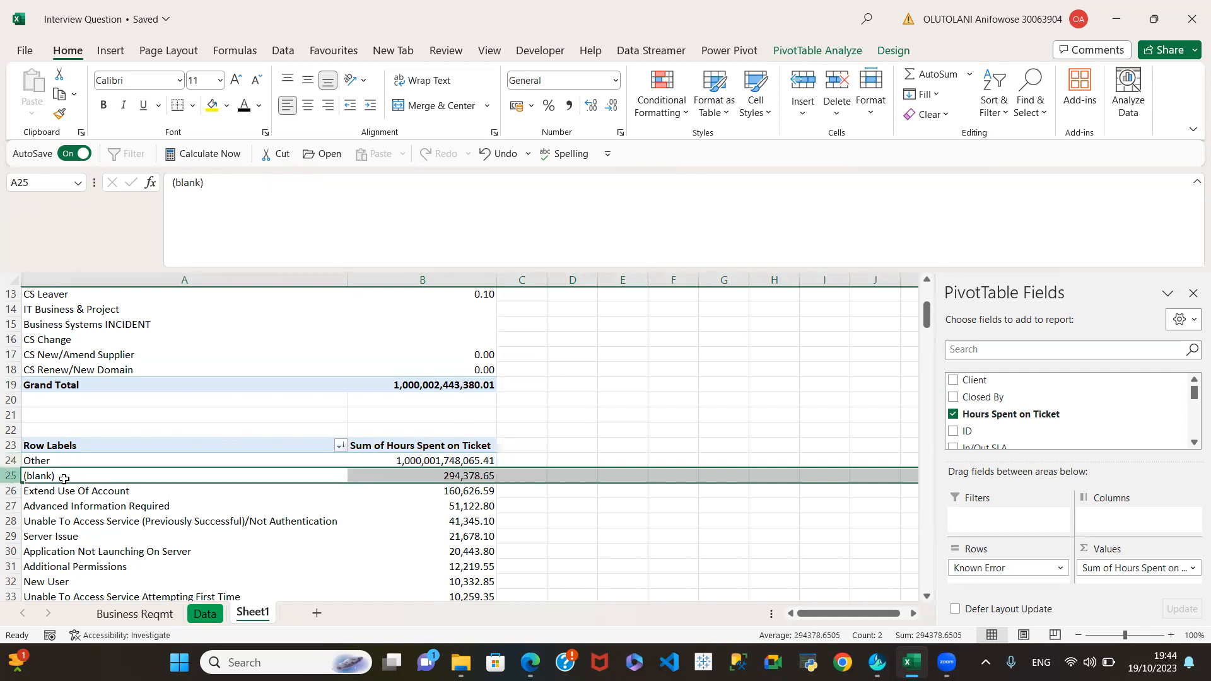
scroll(513, 494, up, 4)
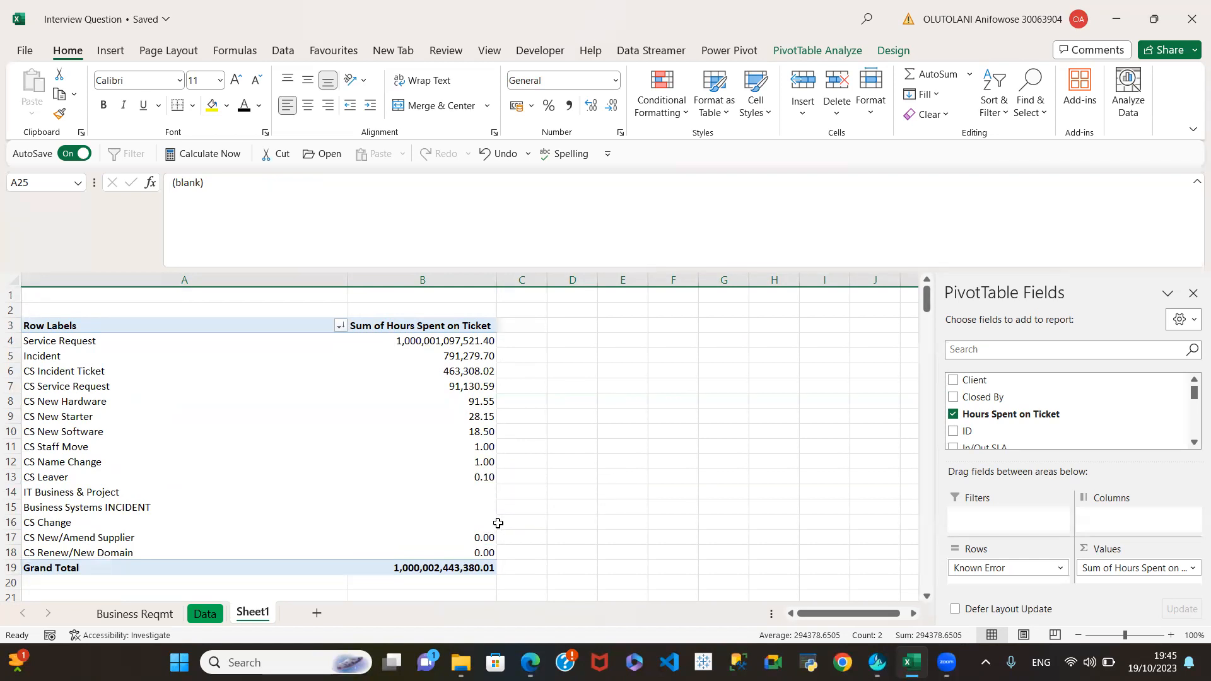
scroll(553, 514, down, 9)
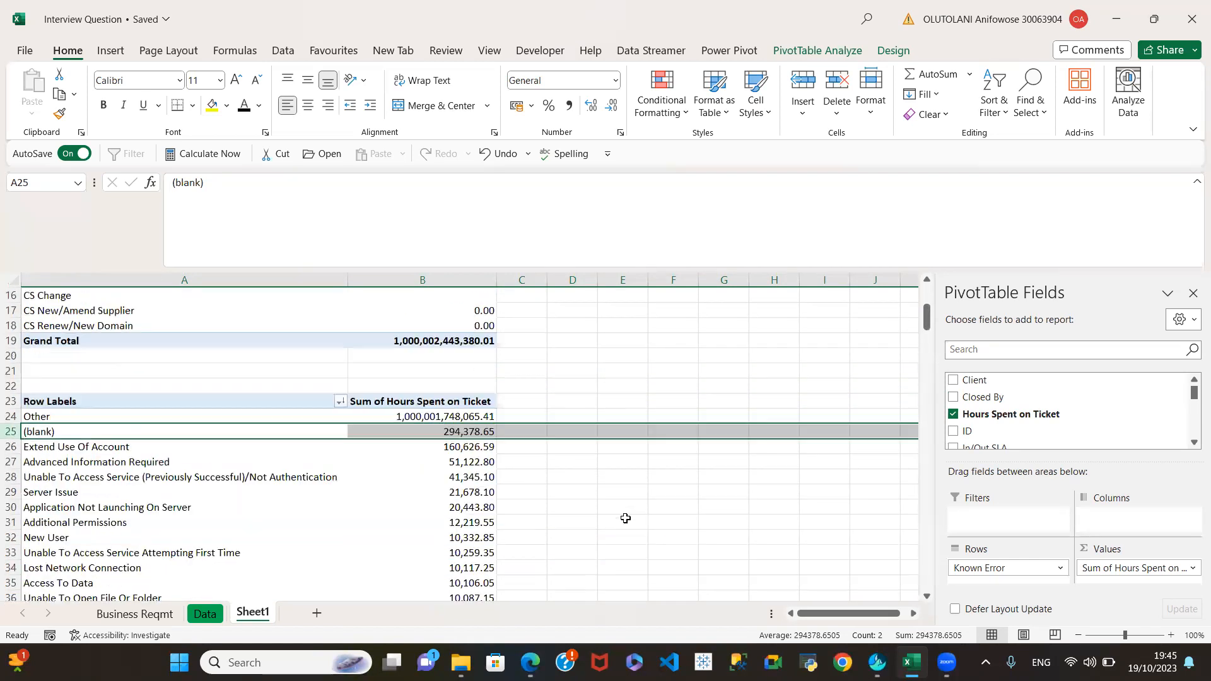
scroll(500, 523, down, 10)
scroll(501, 526, up, 7)
scroll(501, 526, up, 8)
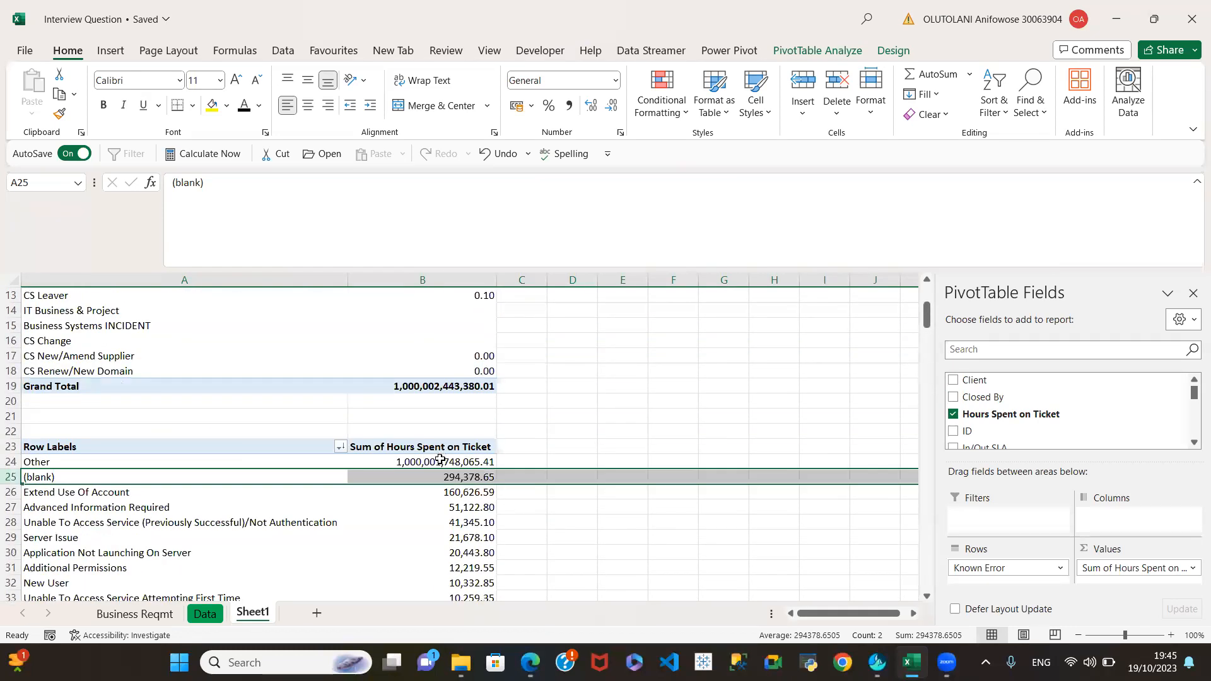
click(441, 461)
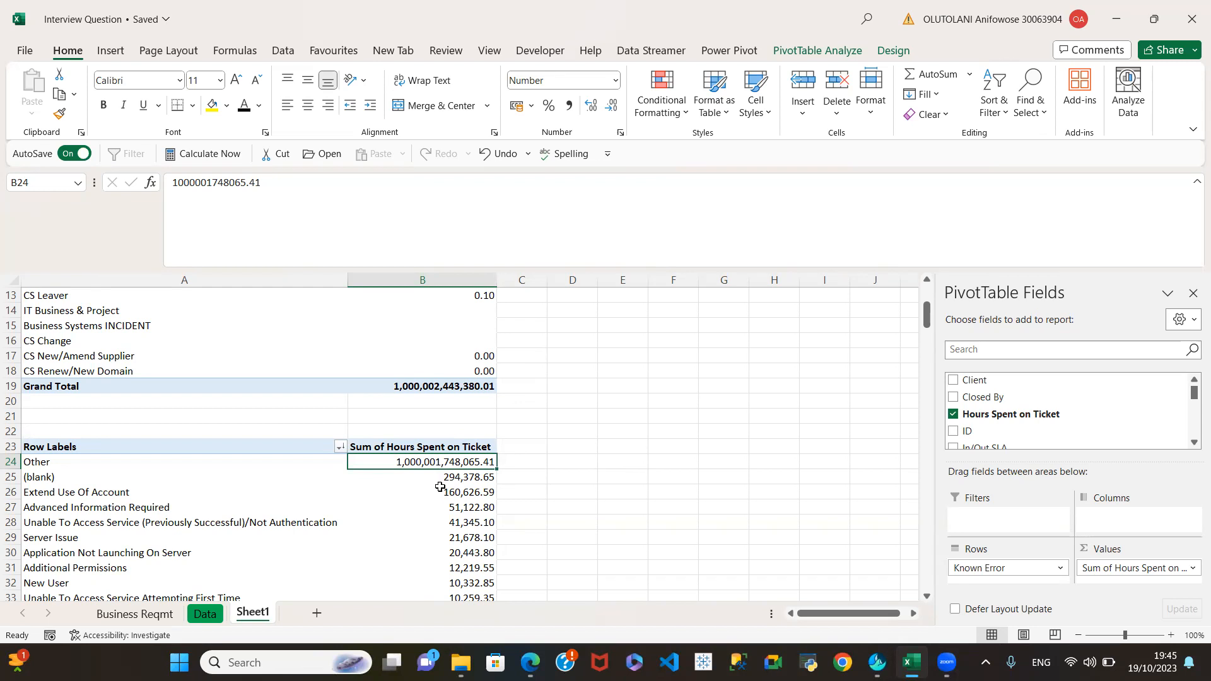
mouse_move(440, 473)
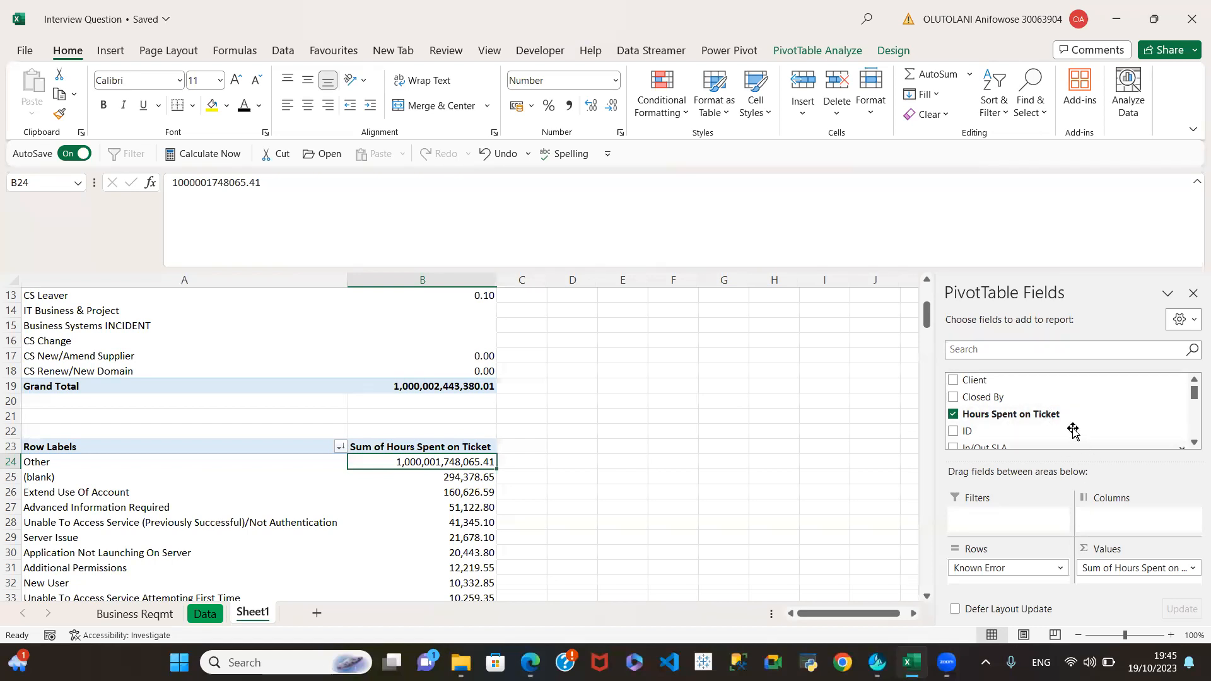
Step: Look through the available PivotTable fields and remove Known Error from the rows of the lower PivotTable
scroll(1055, 413, down, 5)
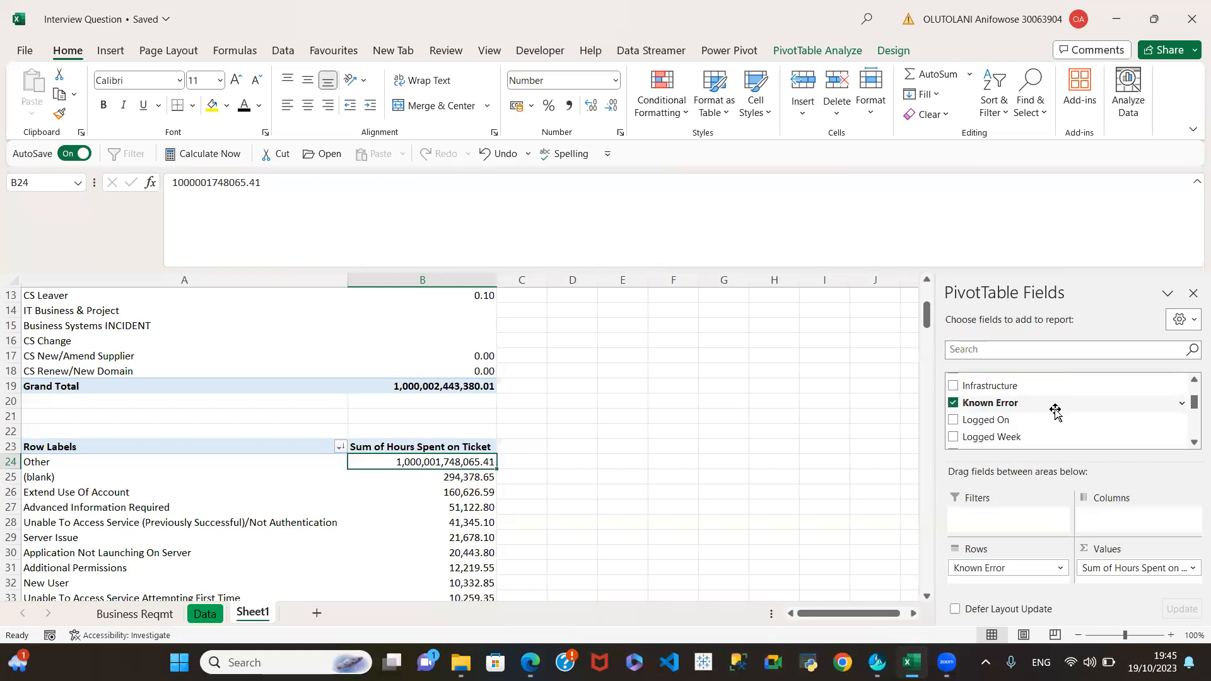
scroll(1052, 411, down, 1)
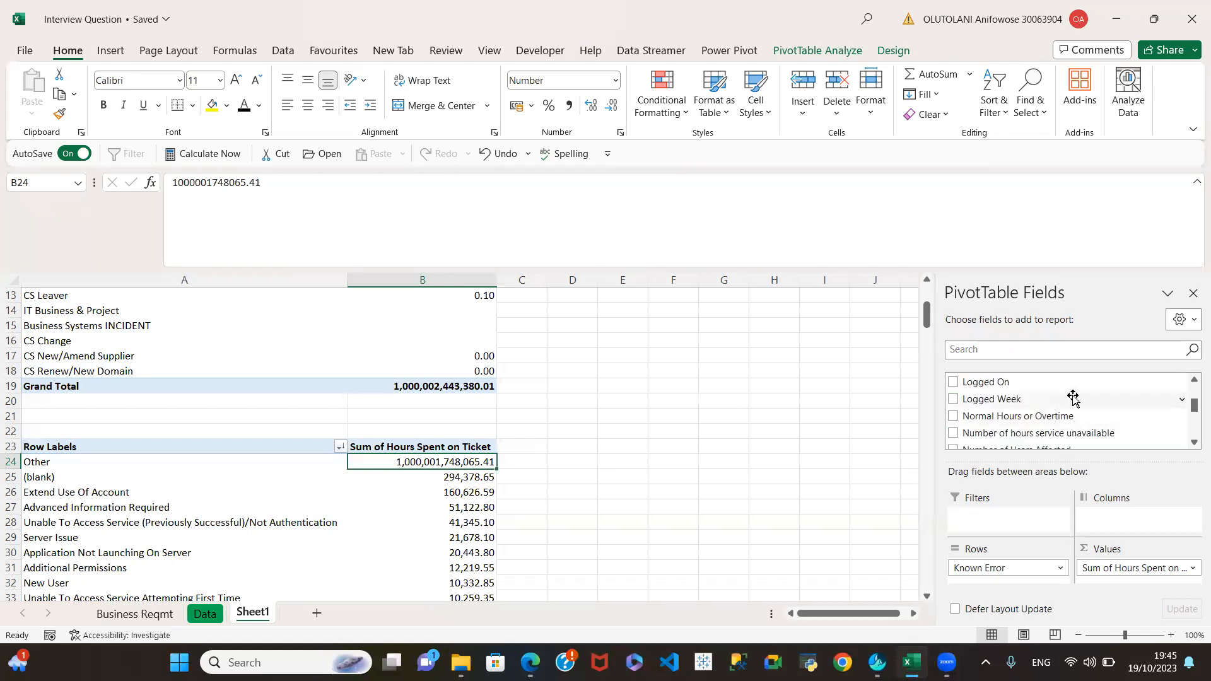
scroll(1072, 404, down, 1)
scroll(1019, 425, down, 1)
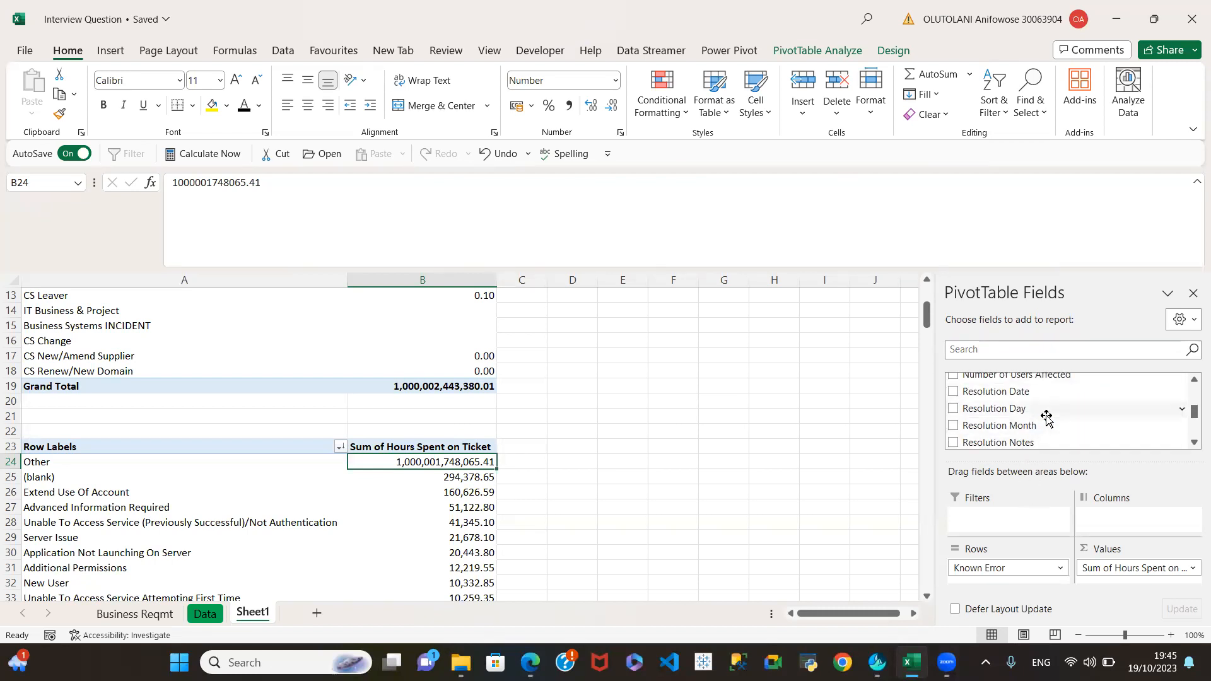
scroll(1043, 420, down, 1)
scroll(1061, 416, up, 1)
scroll(1062, 416, up, 1)
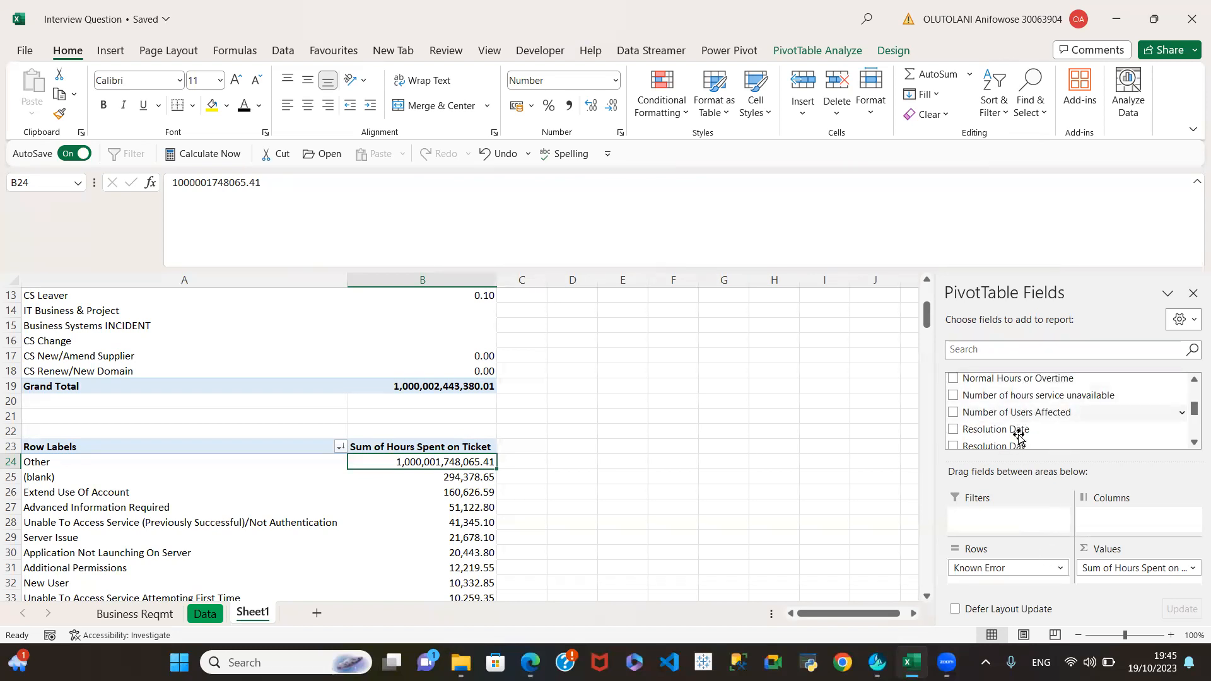
scroll(1018, 430, down, 3)
scroll(1019, 426, down, 3)
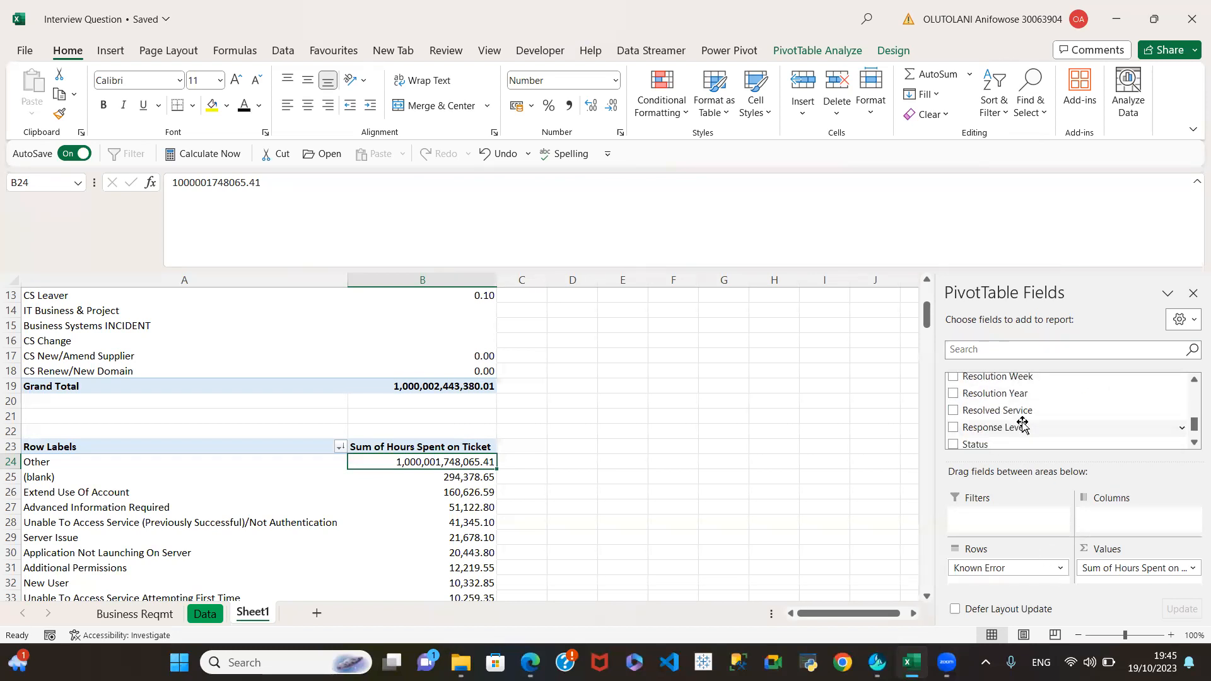
scroll(1030, 413, up, 1)
scroll(1047, 423, up, 2)
scroll(1047, 424, down, 3)
scroll(1045, 424, up, 1)
drag(994, 565, 1005, 433)
Step: Add Resolution Year as the row field of the lower PivotTable to break down hours by year
scroll(1014, 419, down, 1)
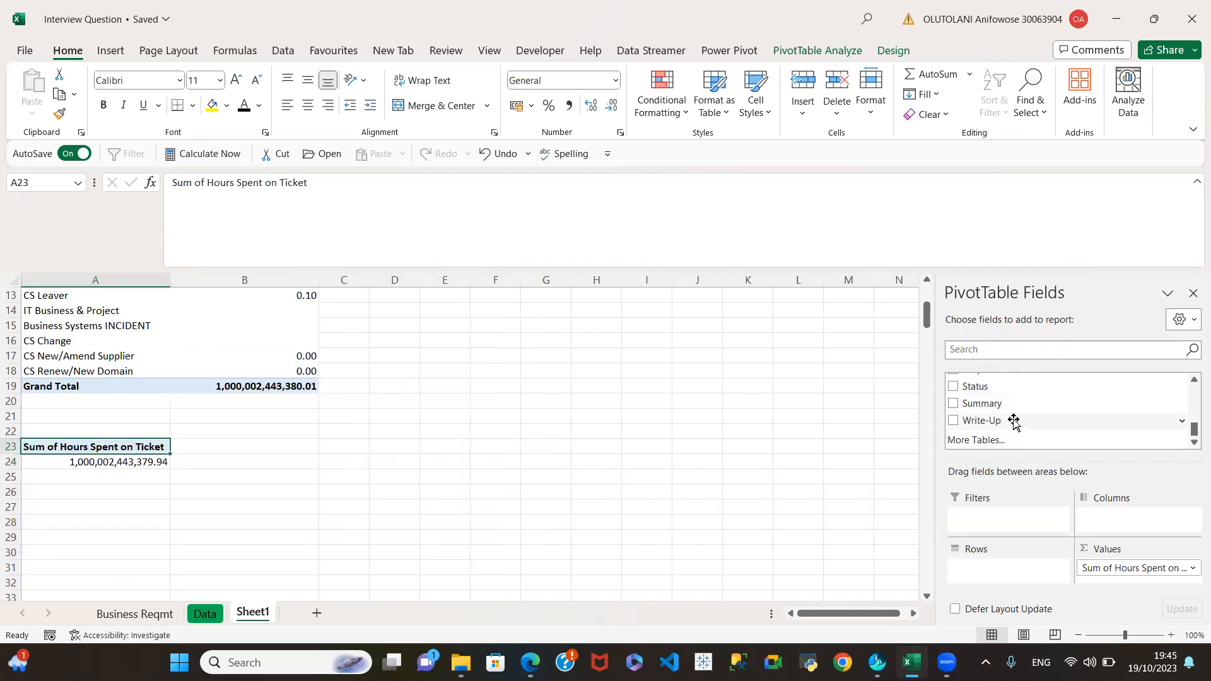
scroll(1003, 424, up, 1)
scroll(1004, 424, up, 3)
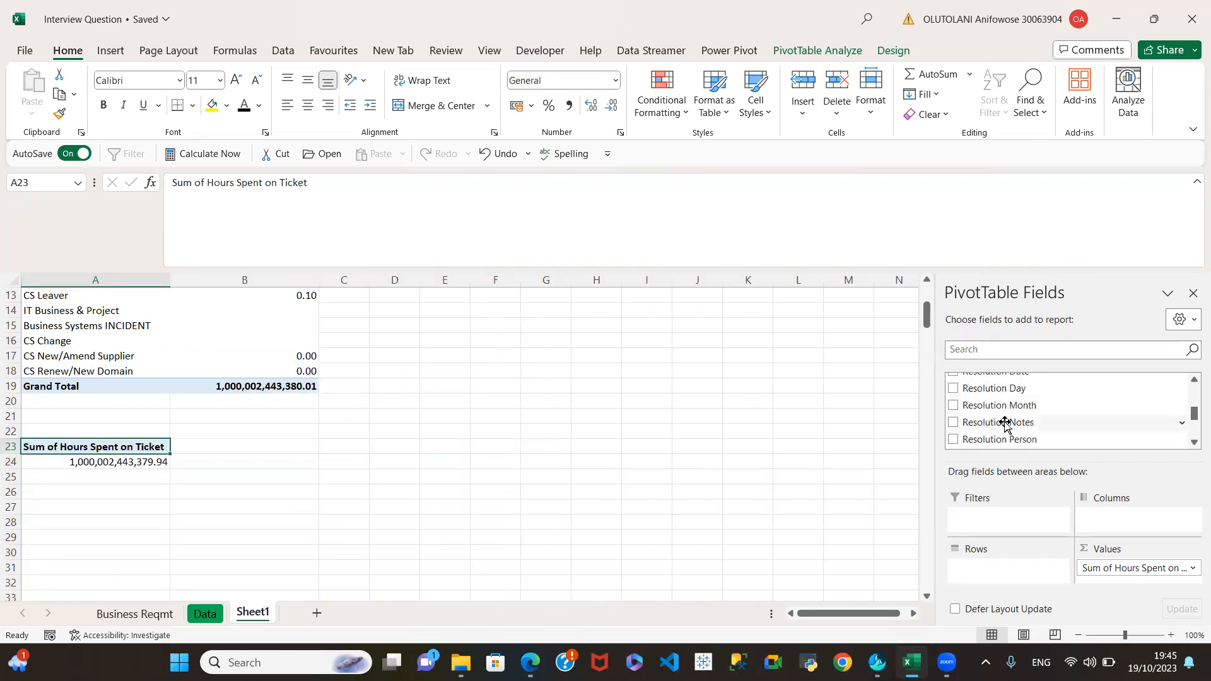
scroll(1027, 424, down, 4)
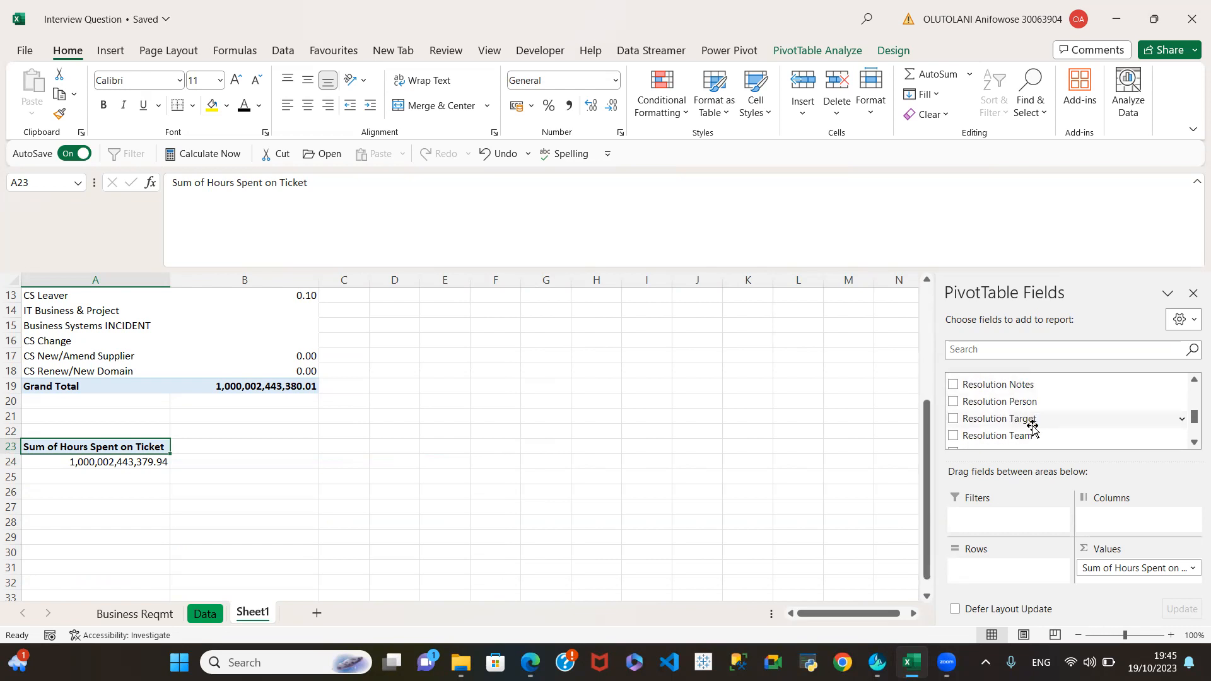
scroll(1032, 426, up, 3)
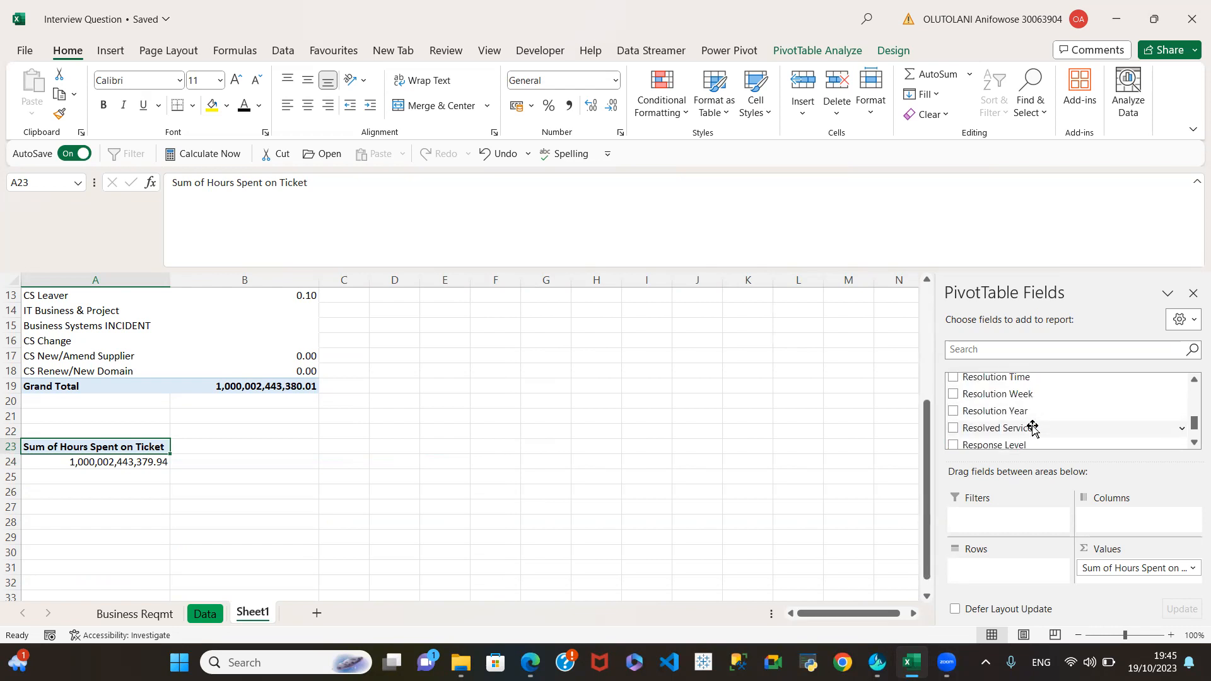
drag(995, 415, 1015, 560)
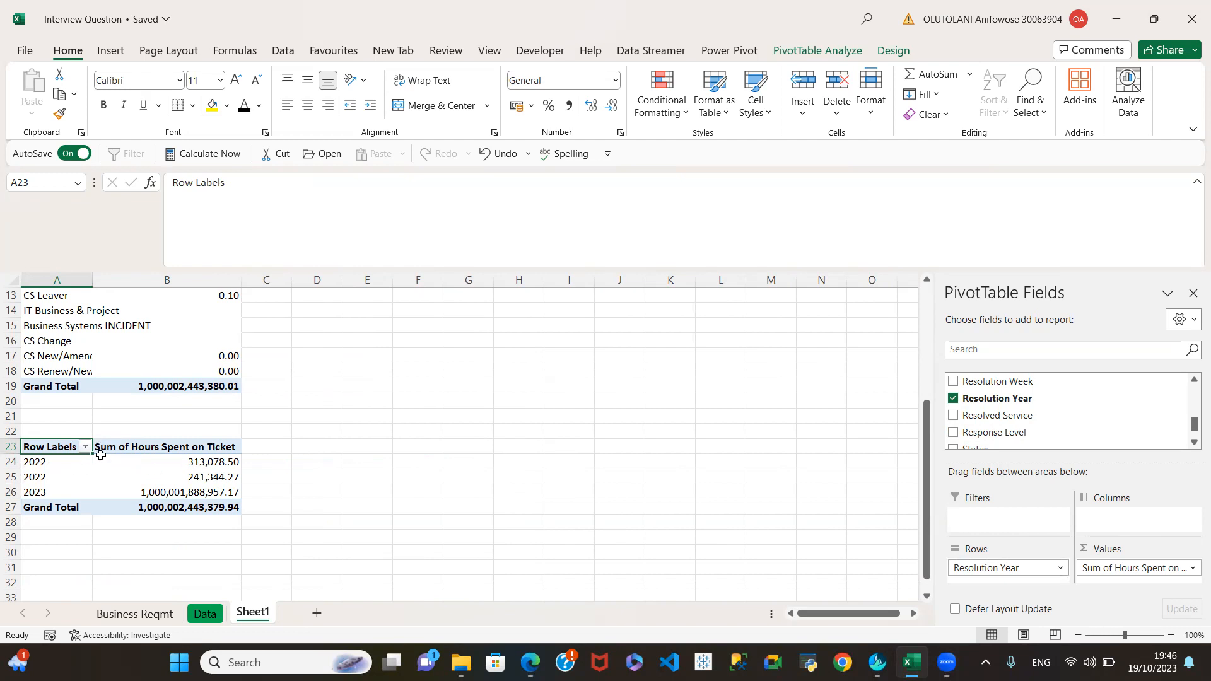
Step: Check the Resolution Year filter entries and examine the summed hours for the two 2022 rows and the 2023 row
click(83, 446)
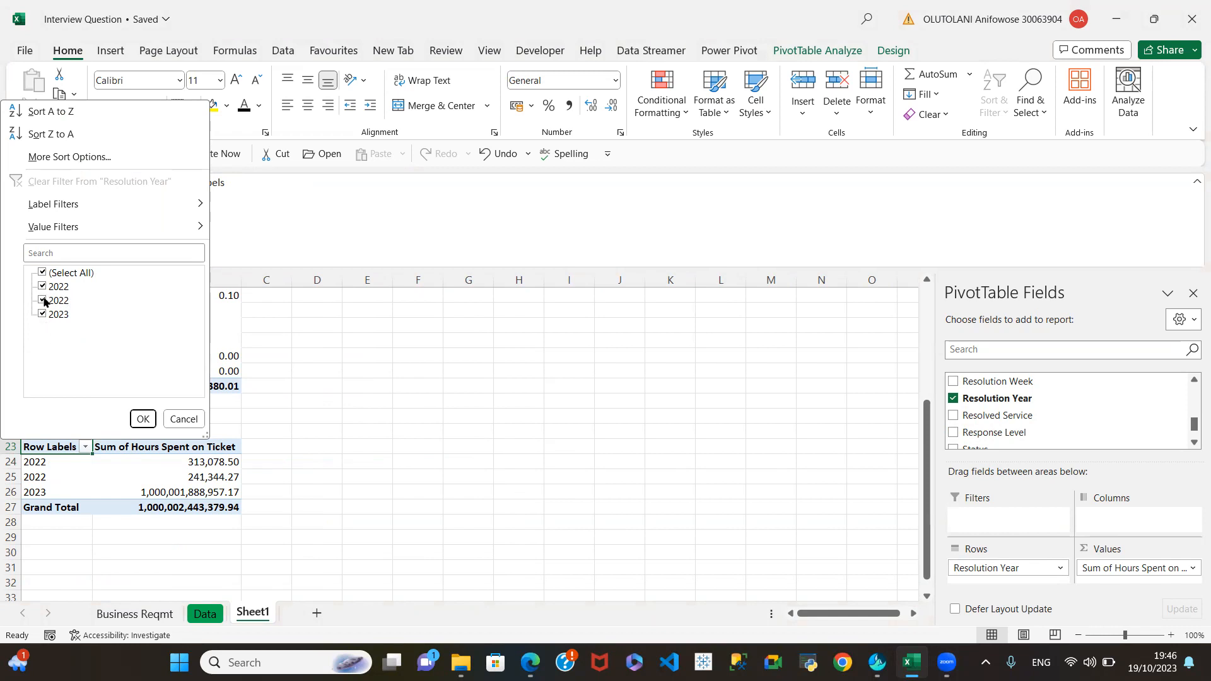
click(179, 417)
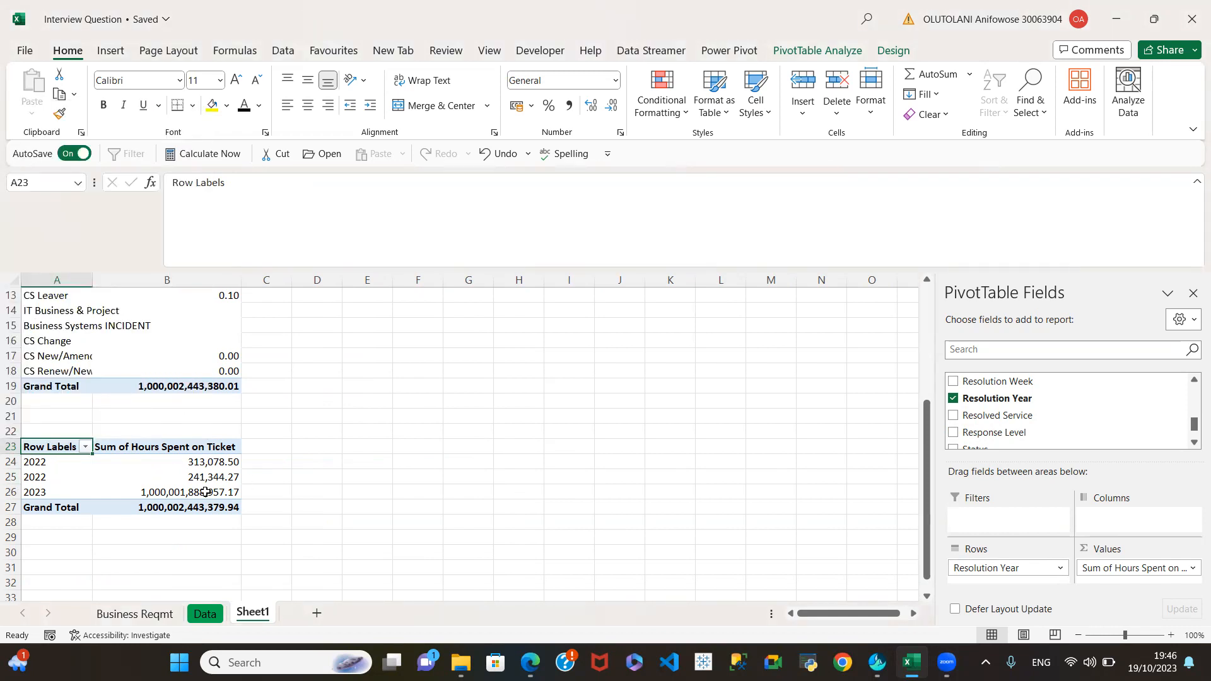
click(207, 472)
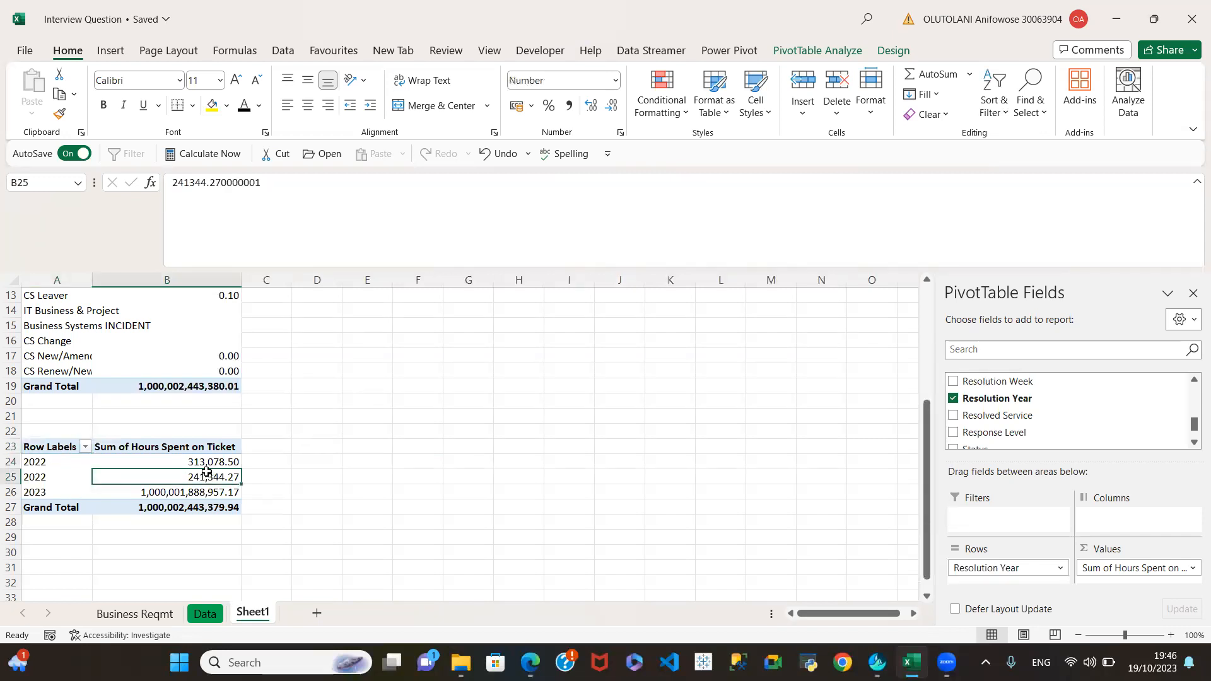
click(13, 492)
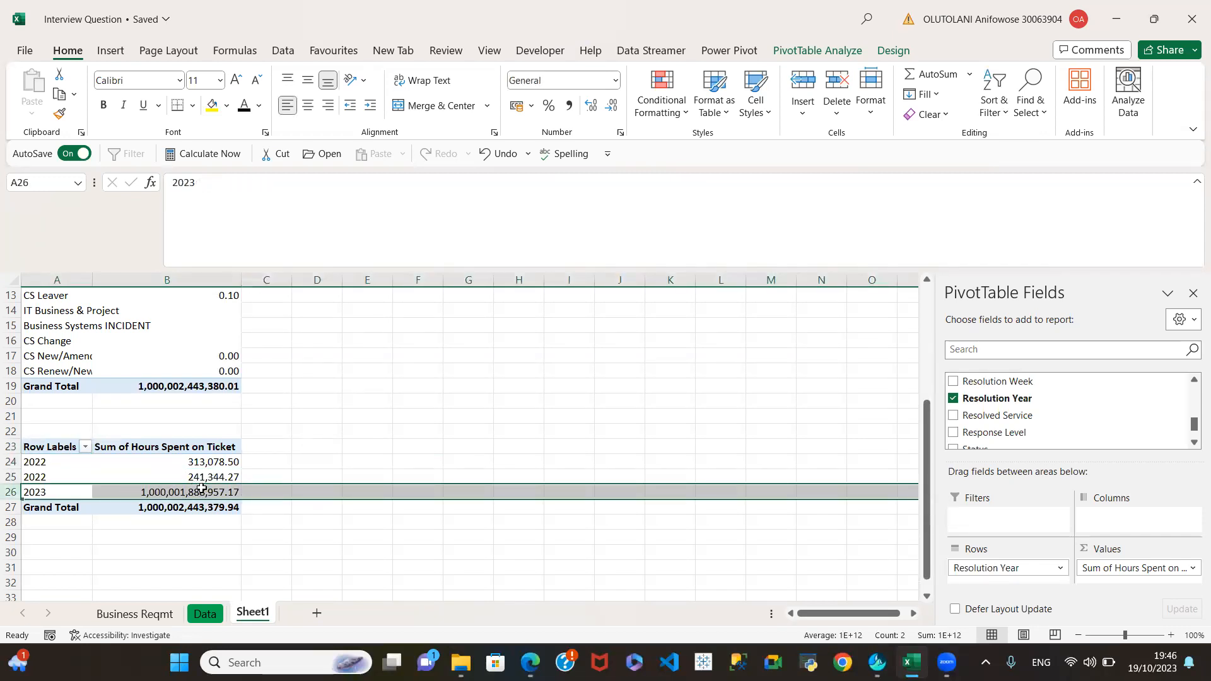
mouse_move(198, 489)
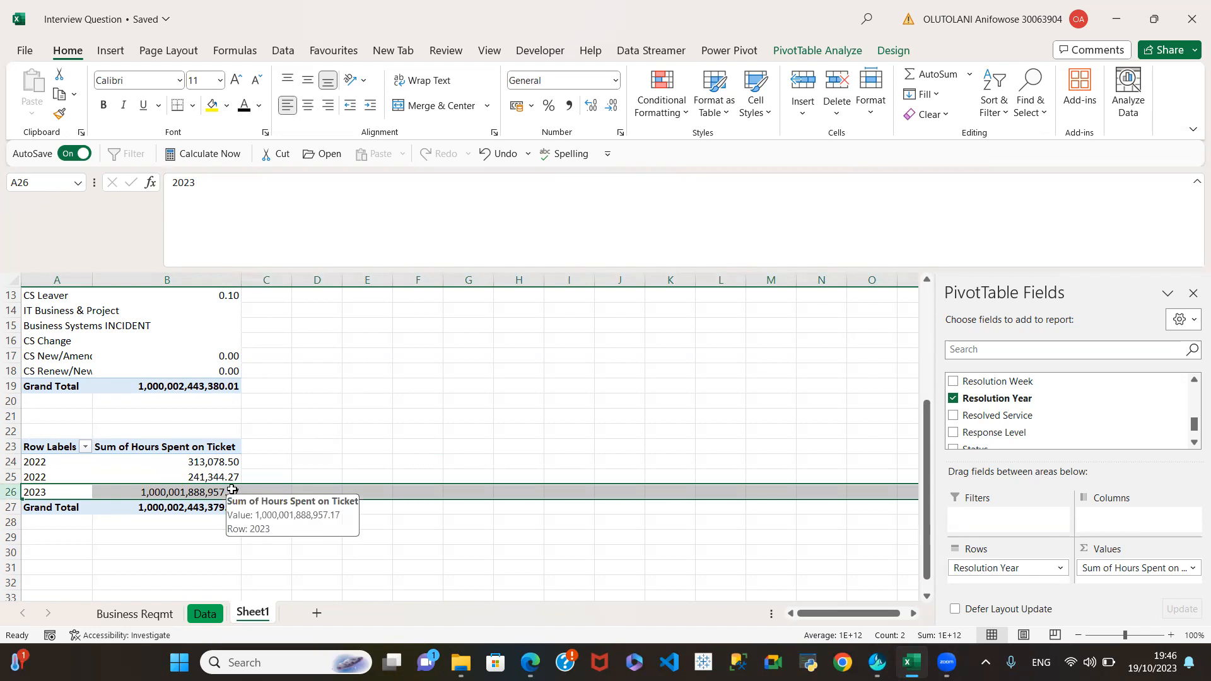
click(196, 491)
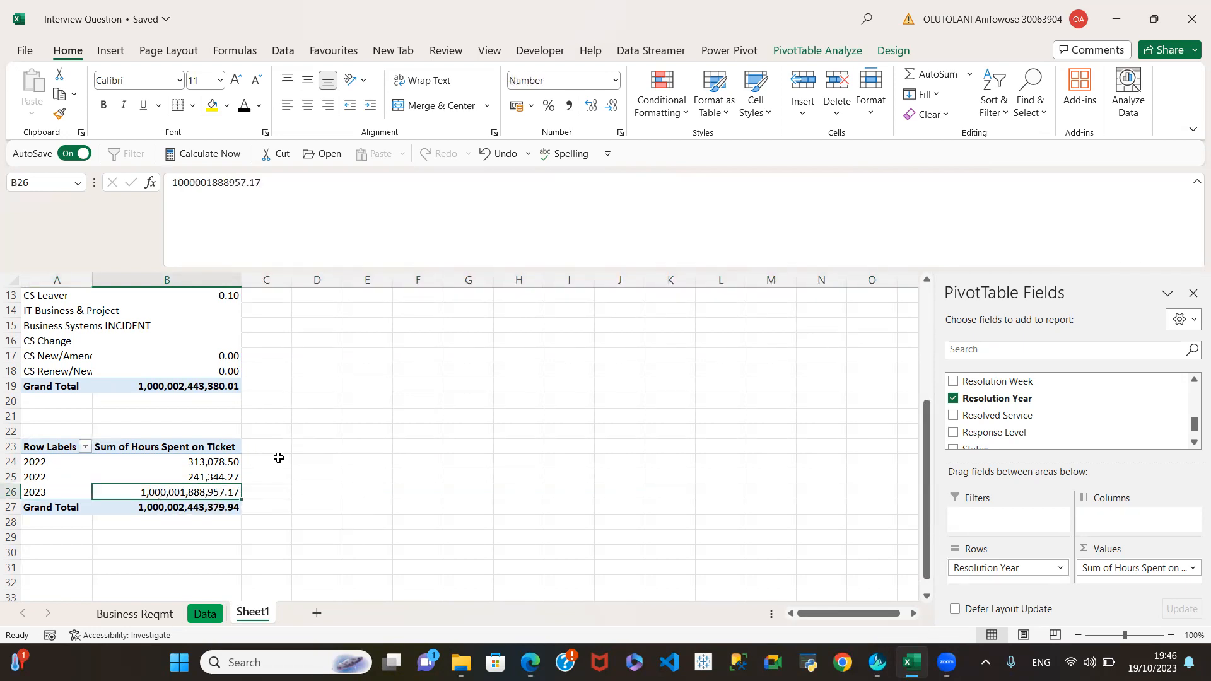
scroll(279, 458, up, 2)
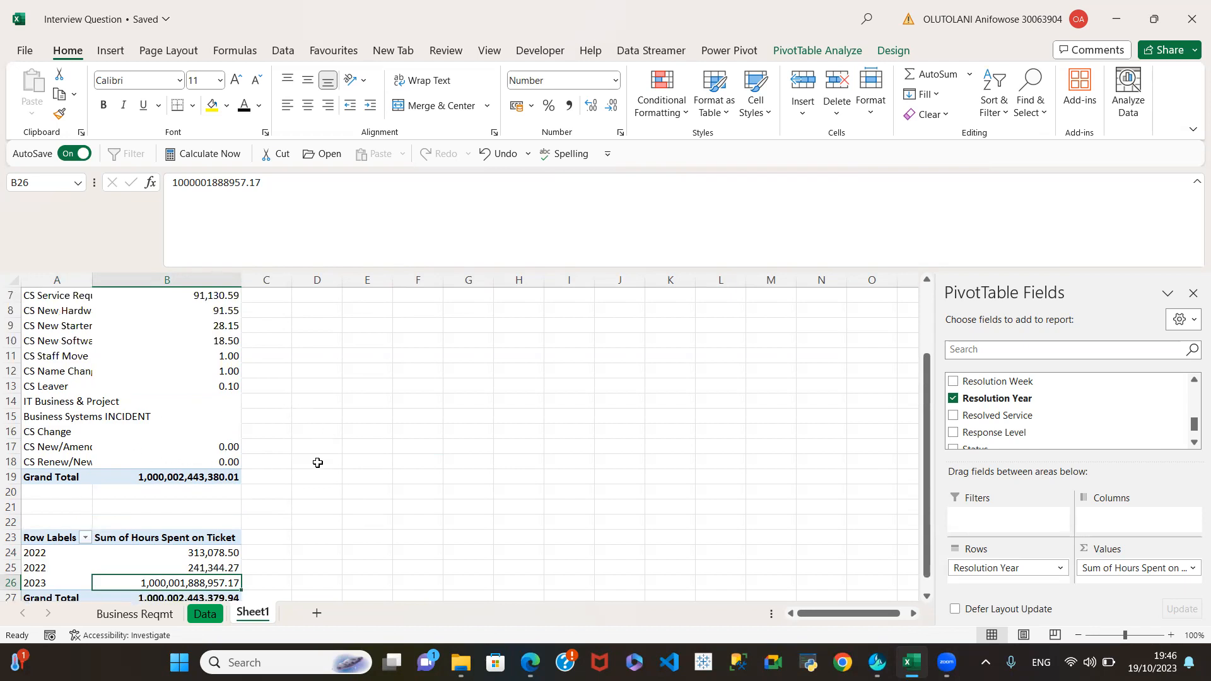
scroll(384, 450, down, 5)
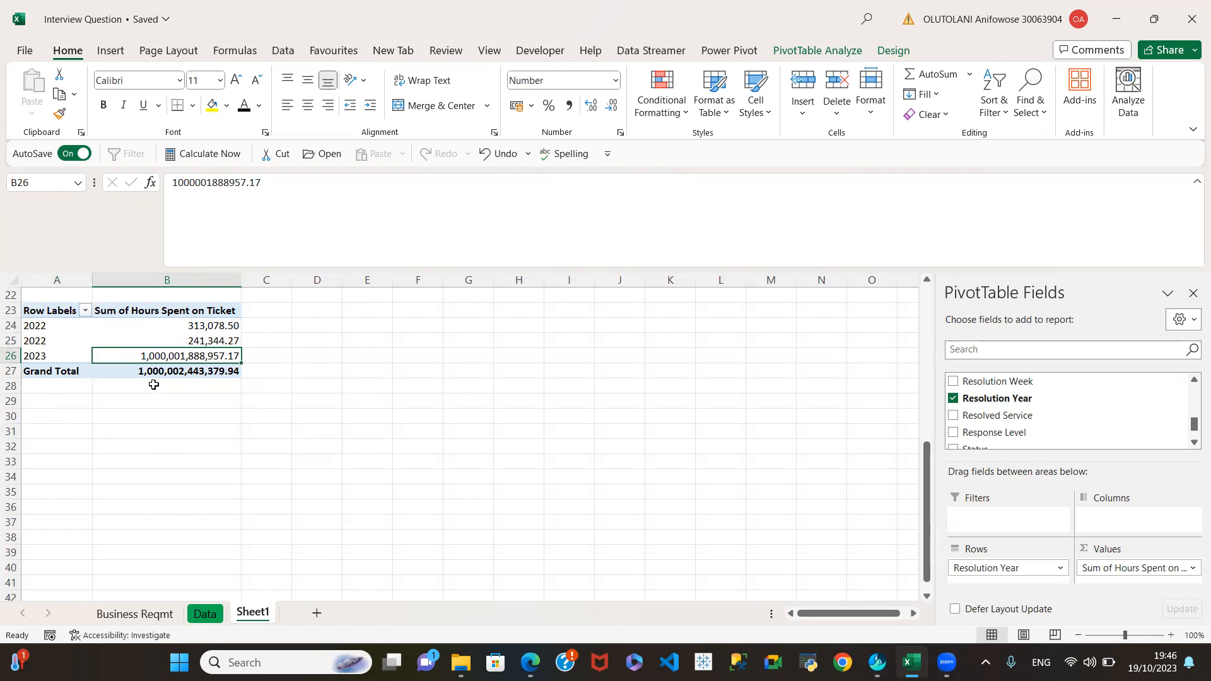
scroll(408, 456, up, 3)
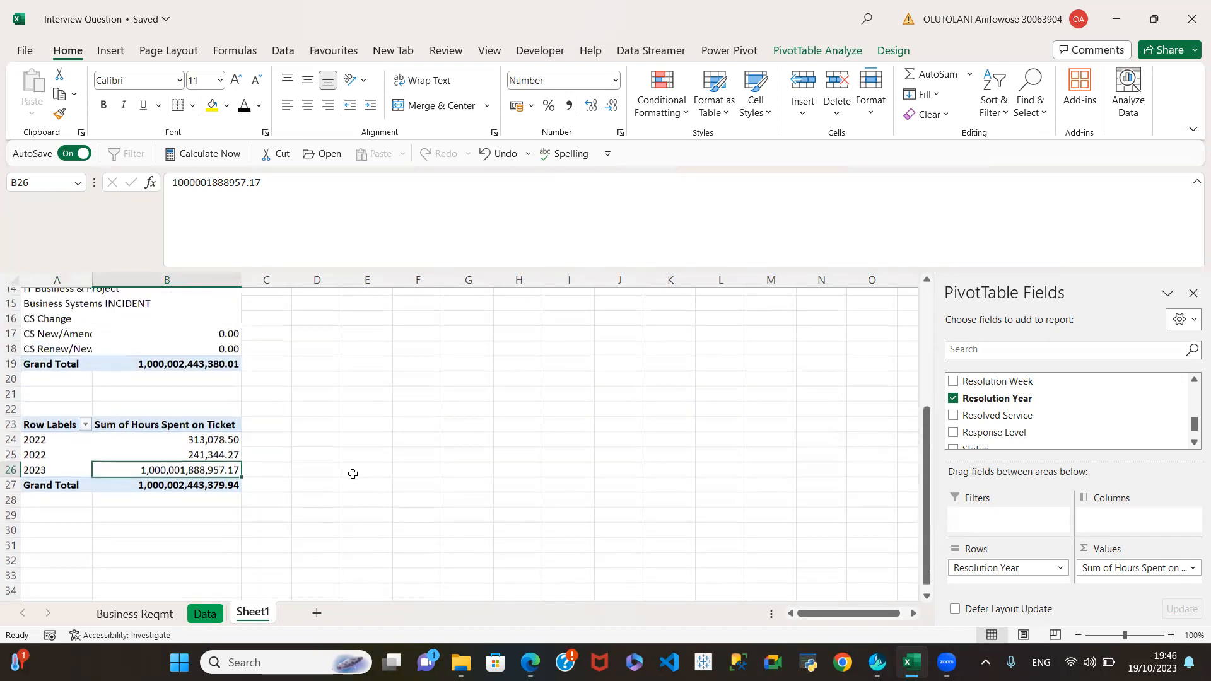
scroll(353, 474, up, 1)
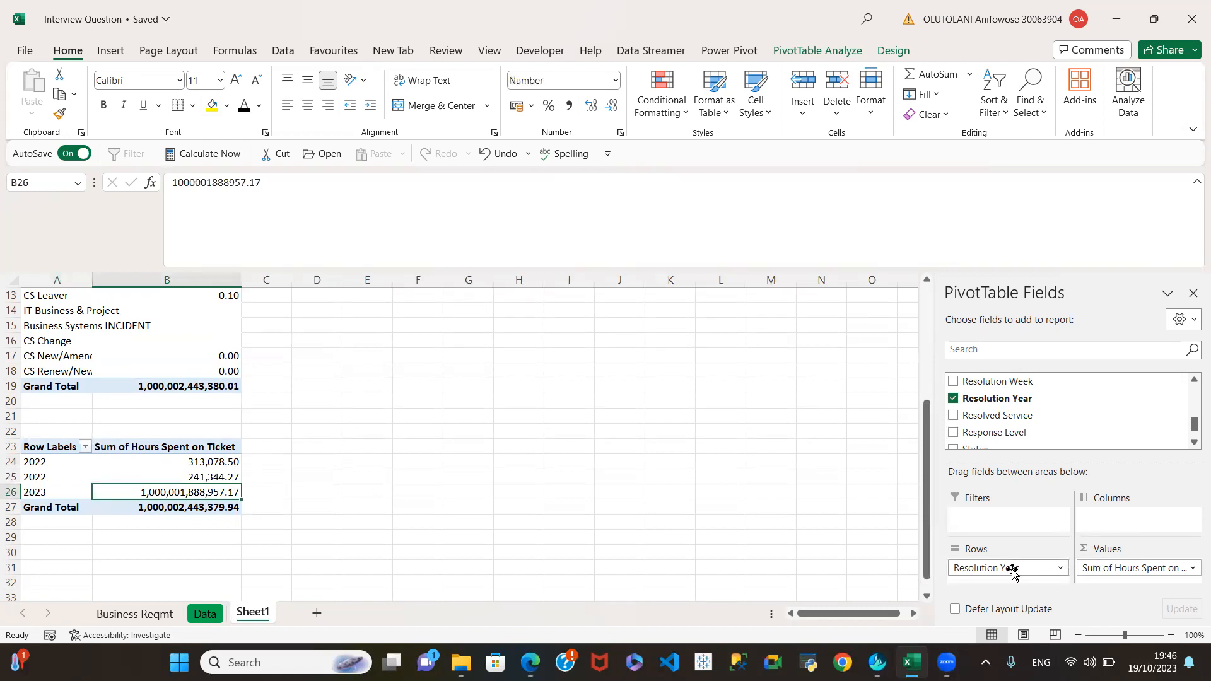
Step: Move Resolution Year to the columns of the lower PivotTable and add Known Error as its row field
drag(1011, 568, 1128, 516)
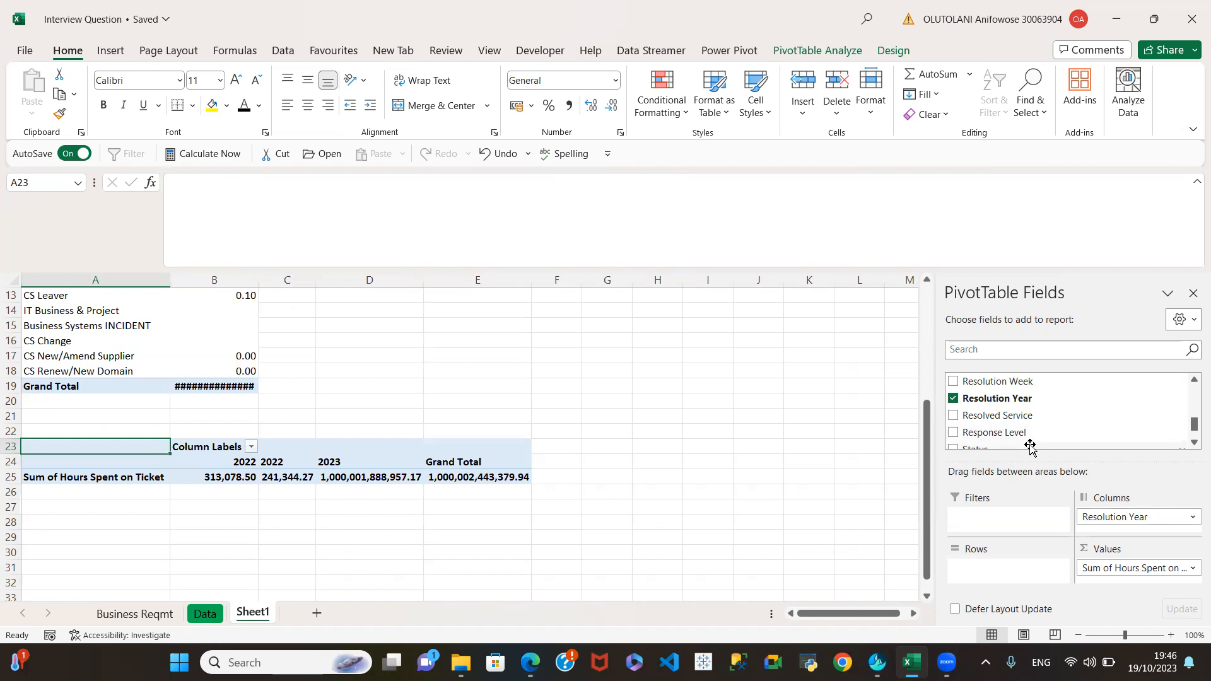
scroll(1082, 413, up, 2)
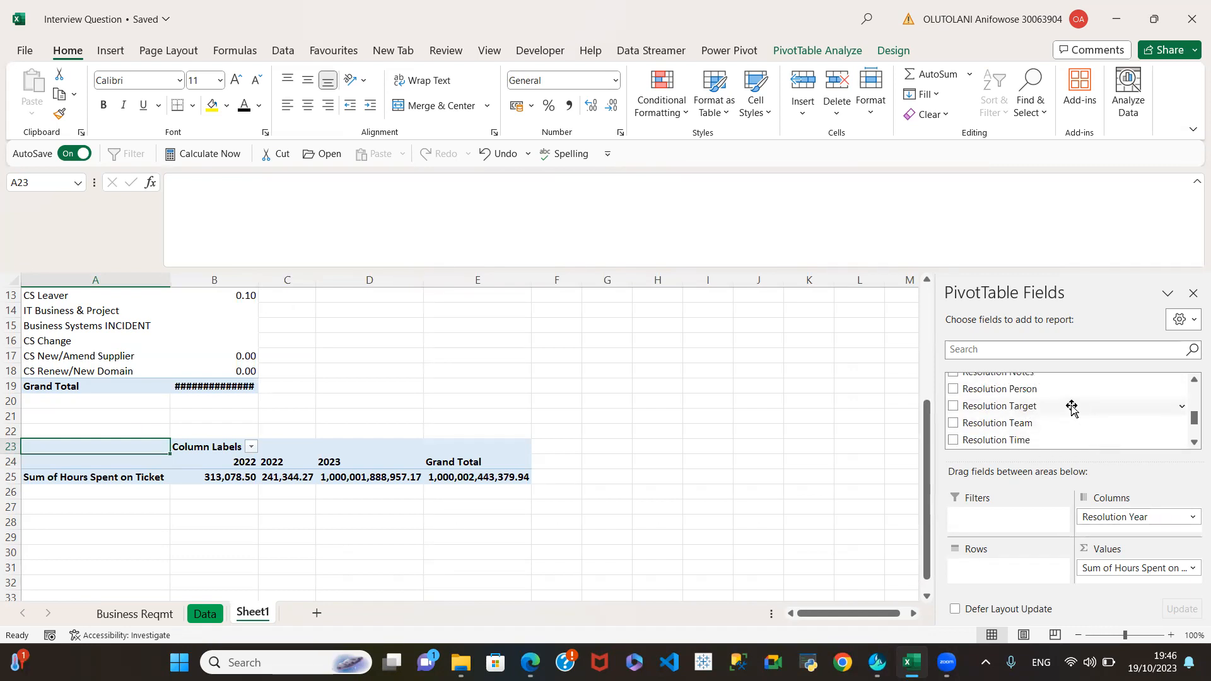
scroll(1059, 411, down, 3)
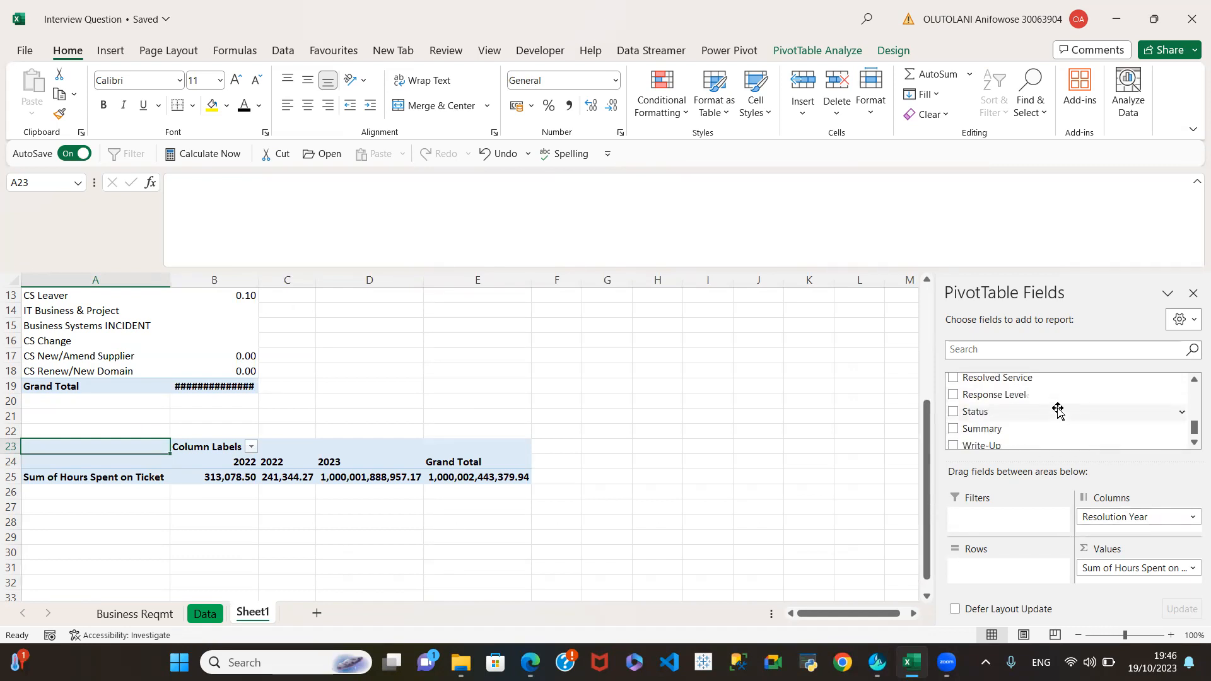
scroll(1058, 411, up, 12)
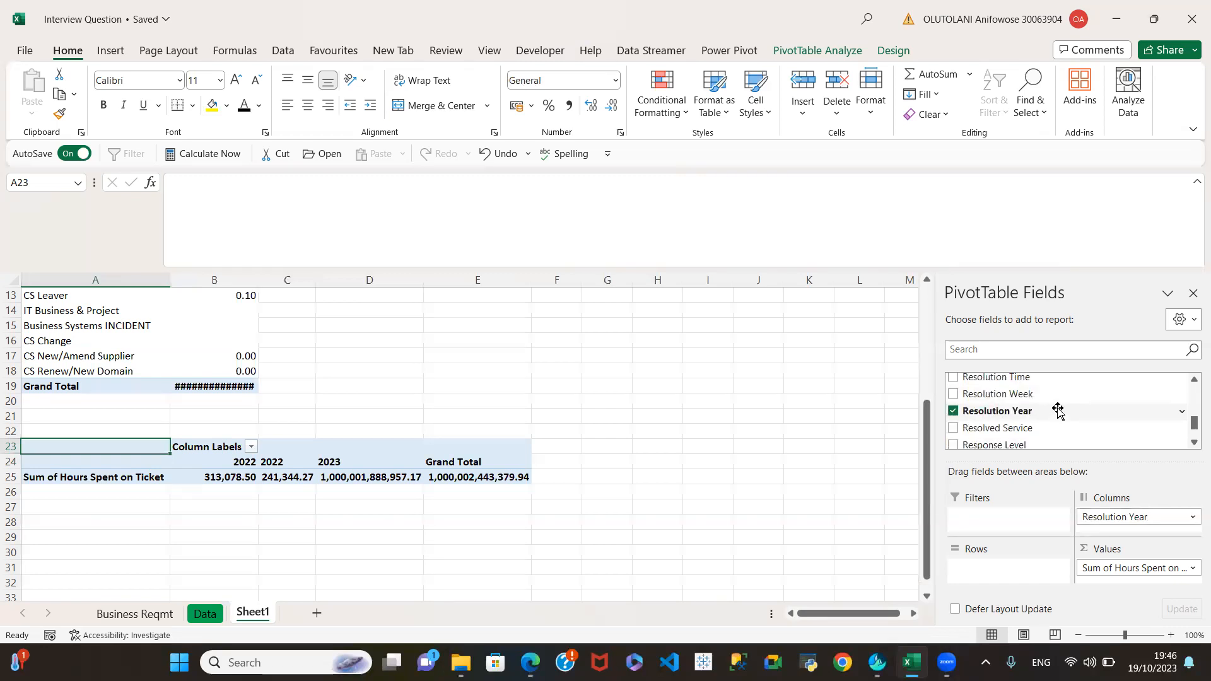
scroll(1057, 412, down, 3)
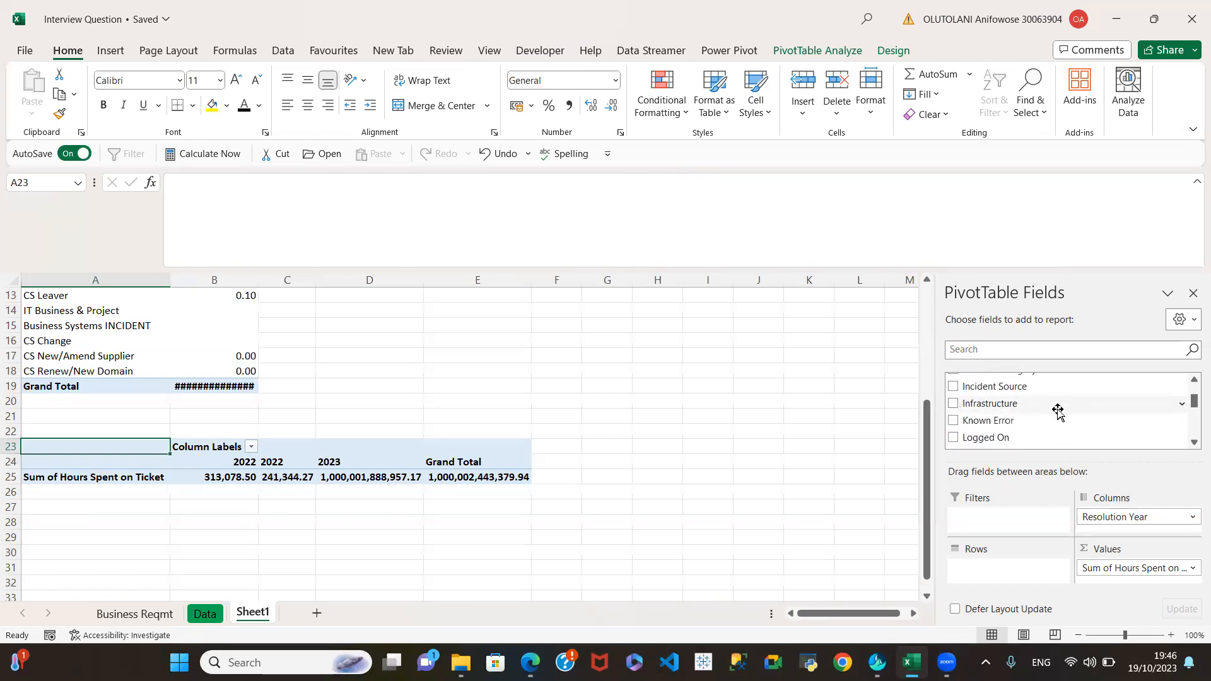
scroll(1054, 411, up, 1)
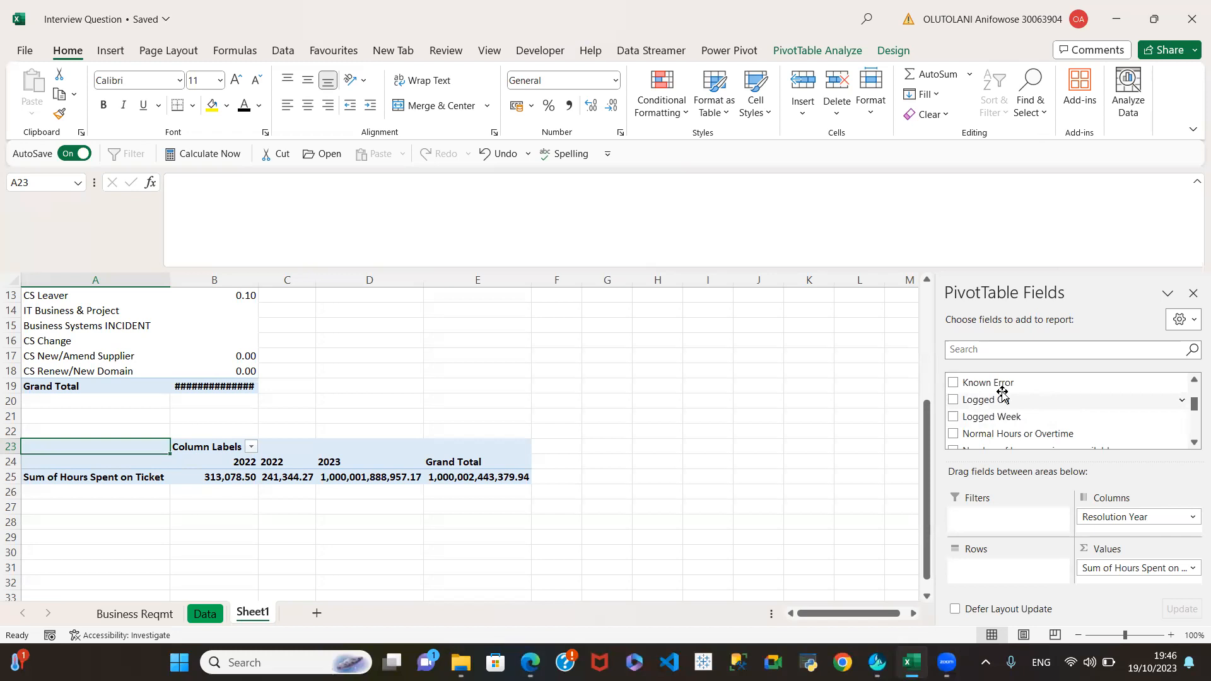
drag(978, 383, 1005, 574)
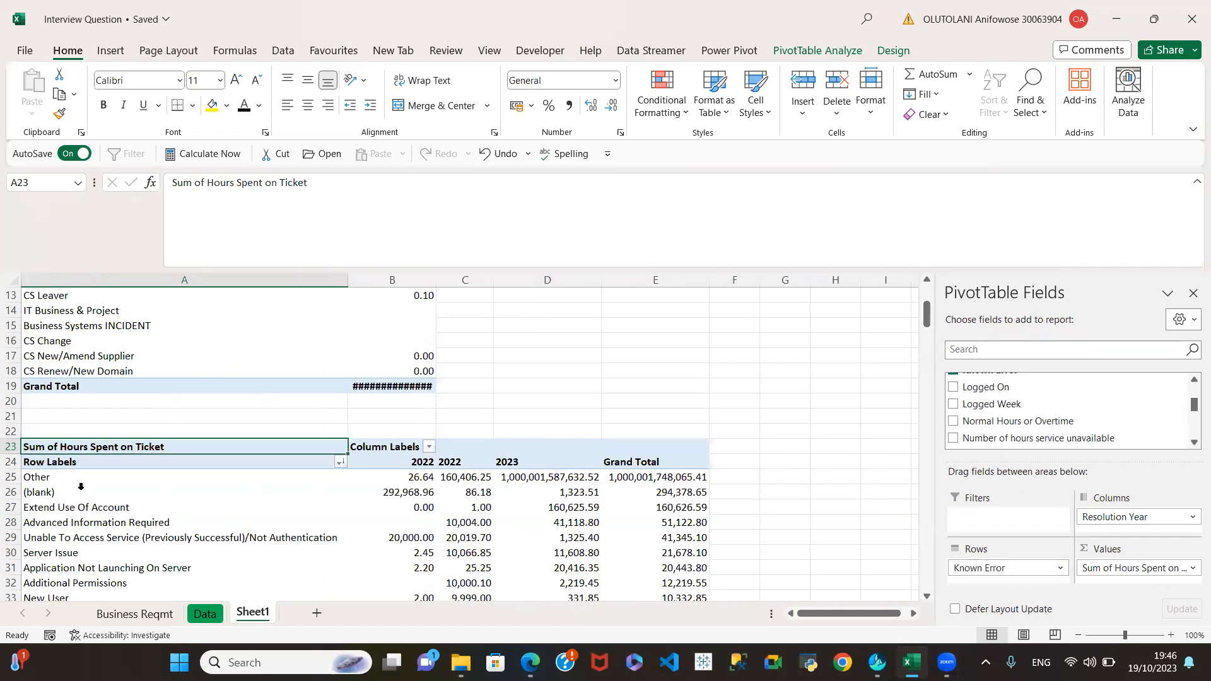
scroll(484, 566, down, 2)
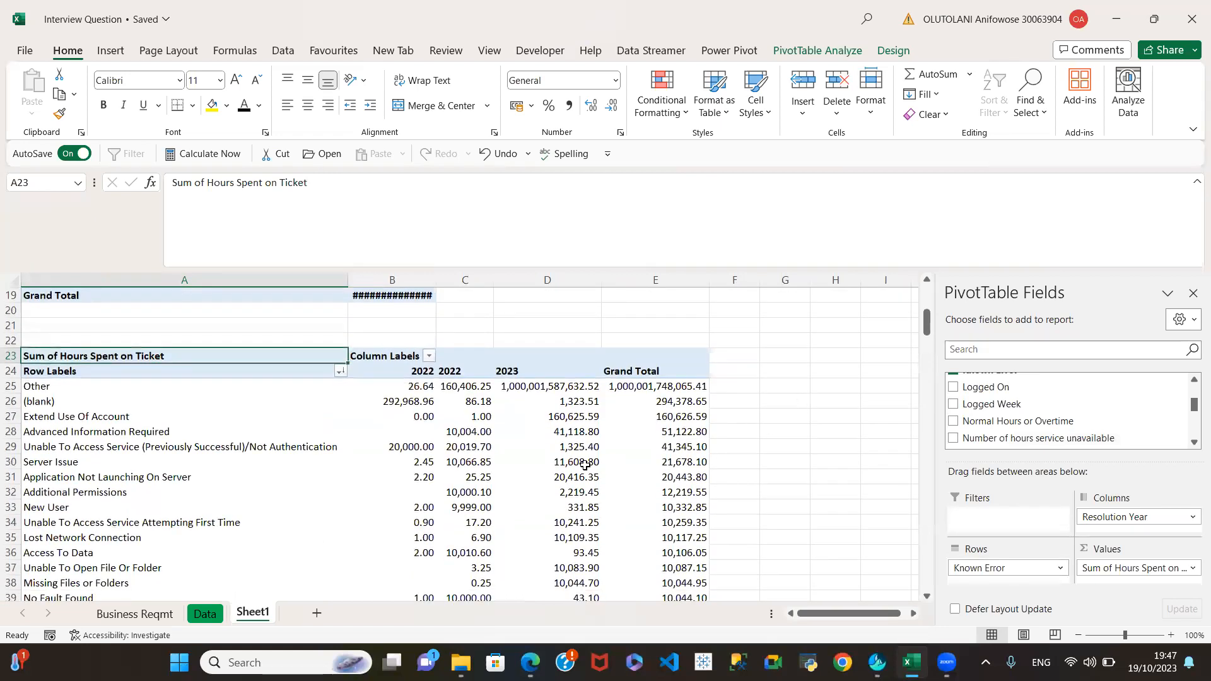
Step: Compare the hours per resolution year for the Other, Extend Use Of Account and Advanced Information Required rows of the lower PivotTable
scroll(584, 465, down, 1)
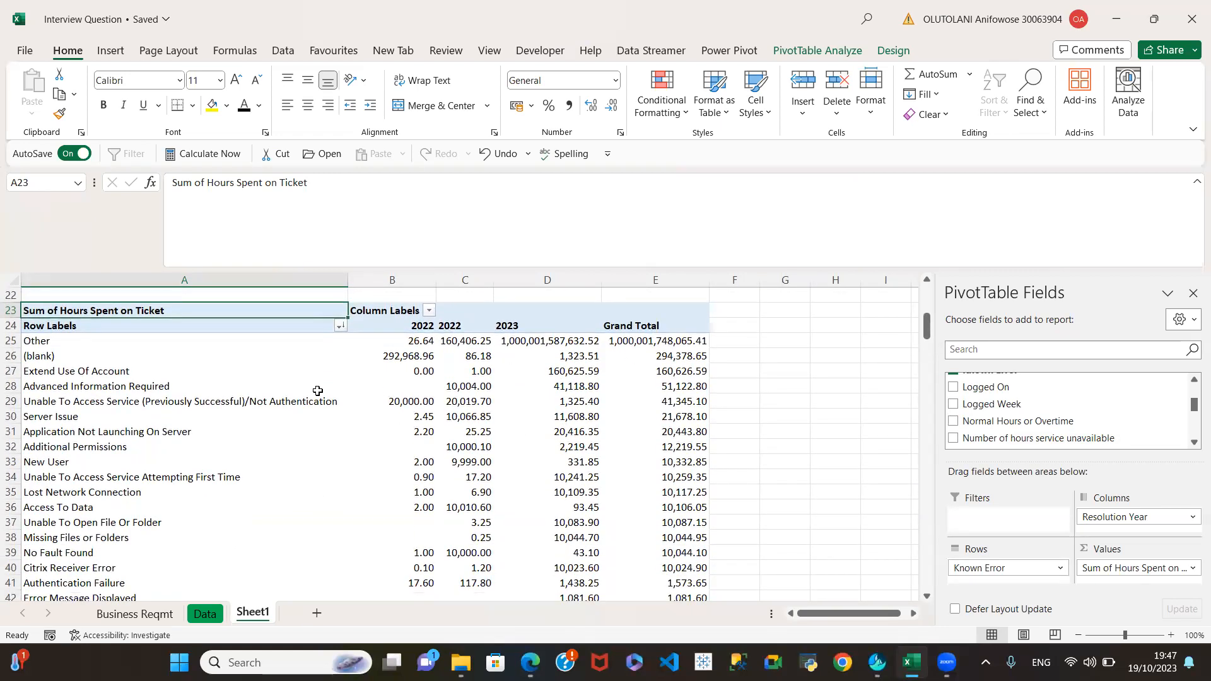
click(409, 342)
click(466, 343)
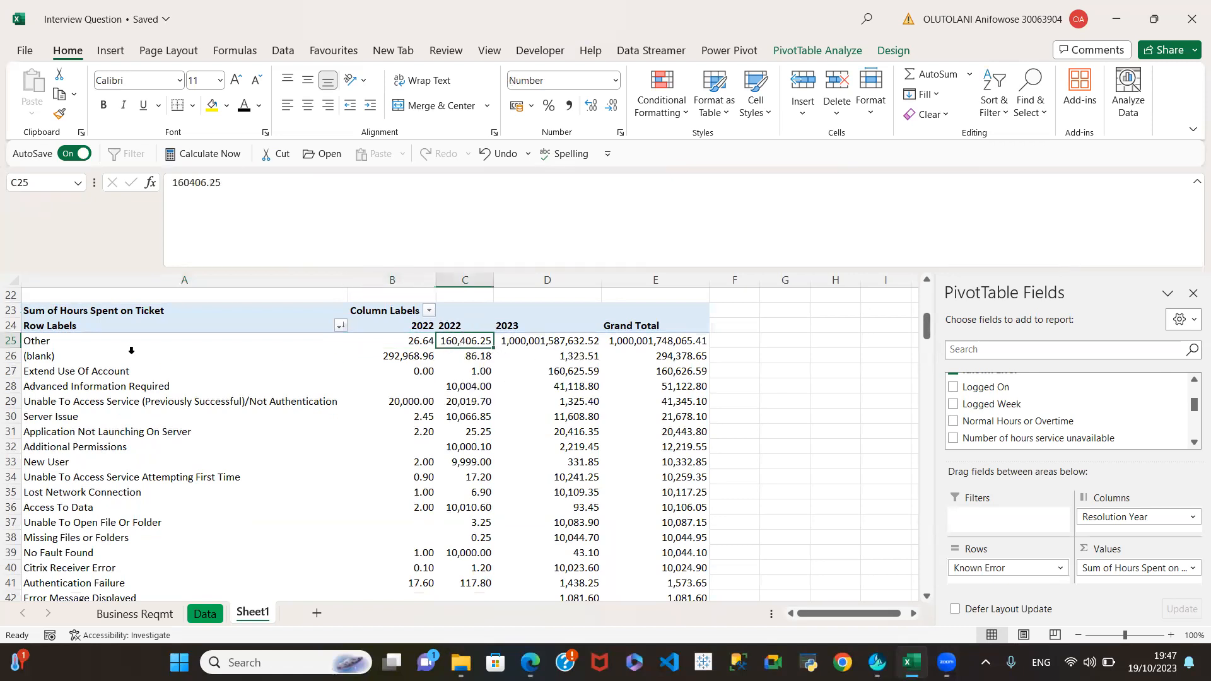
click(16, 340)
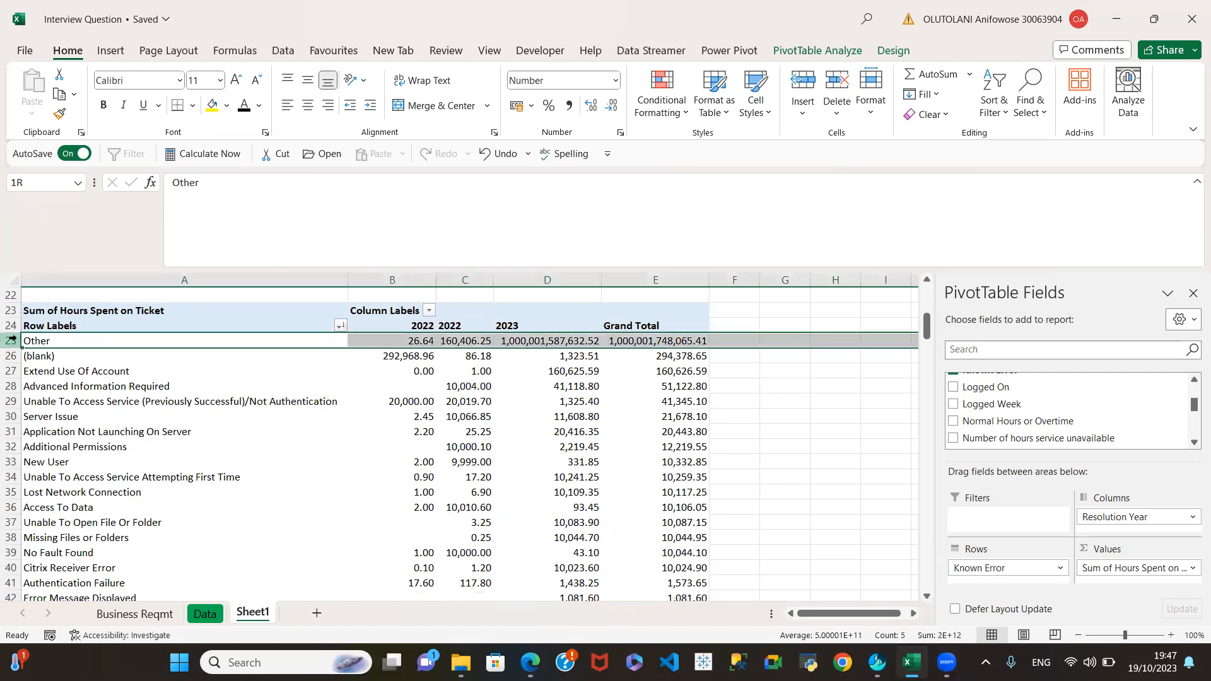
click(419, 341)
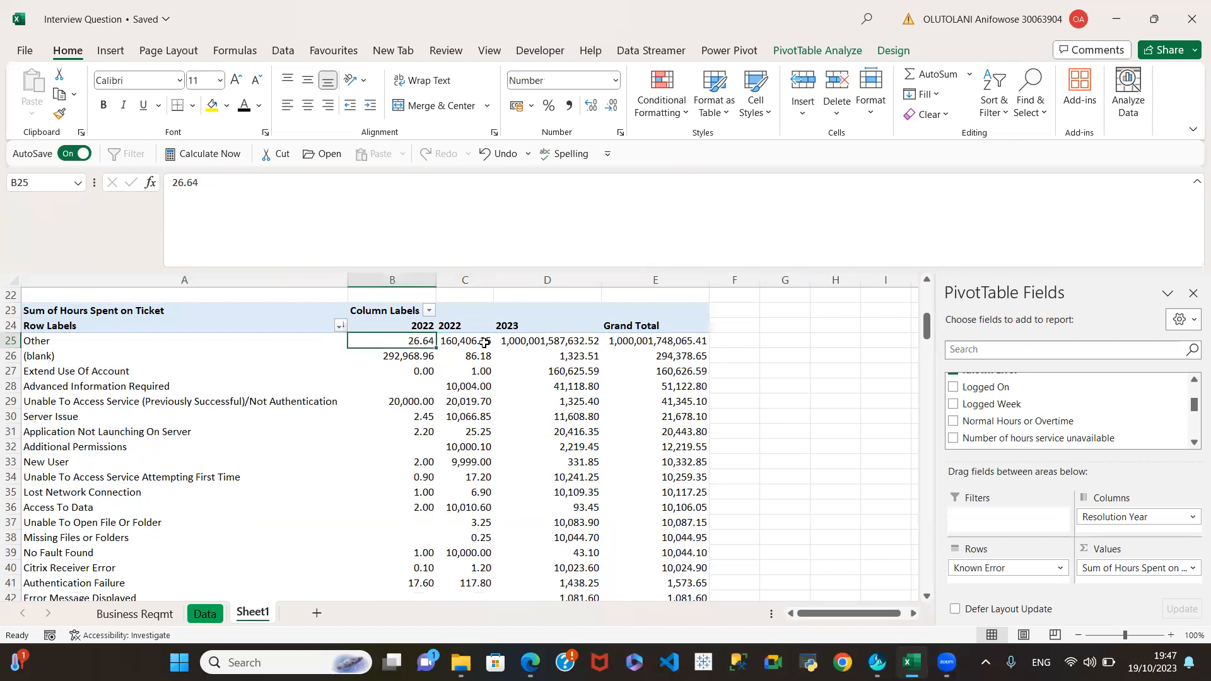
click(546, 342)
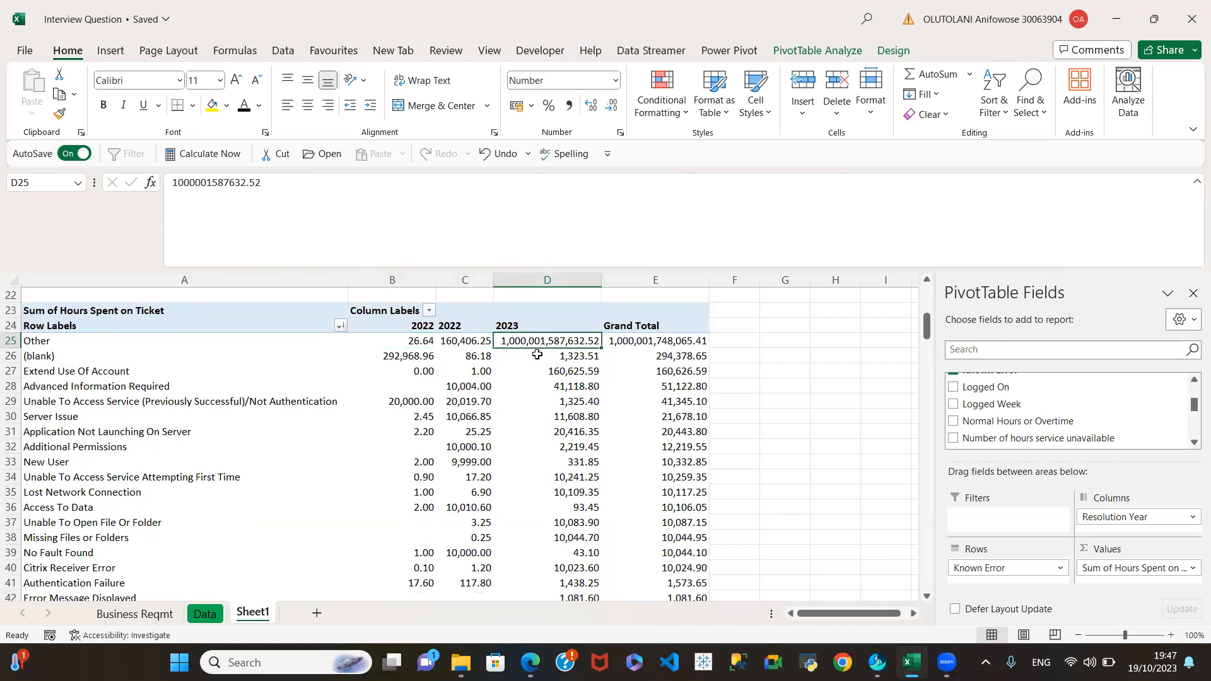
click(10, 371)
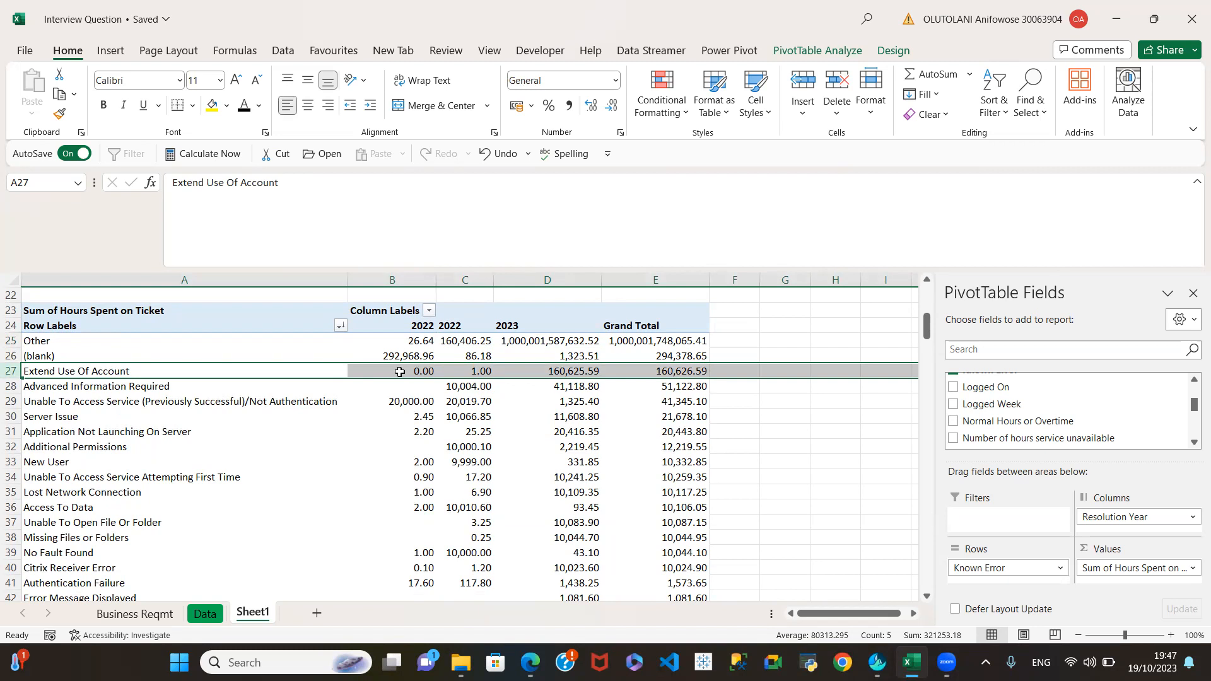
click(428, 371)
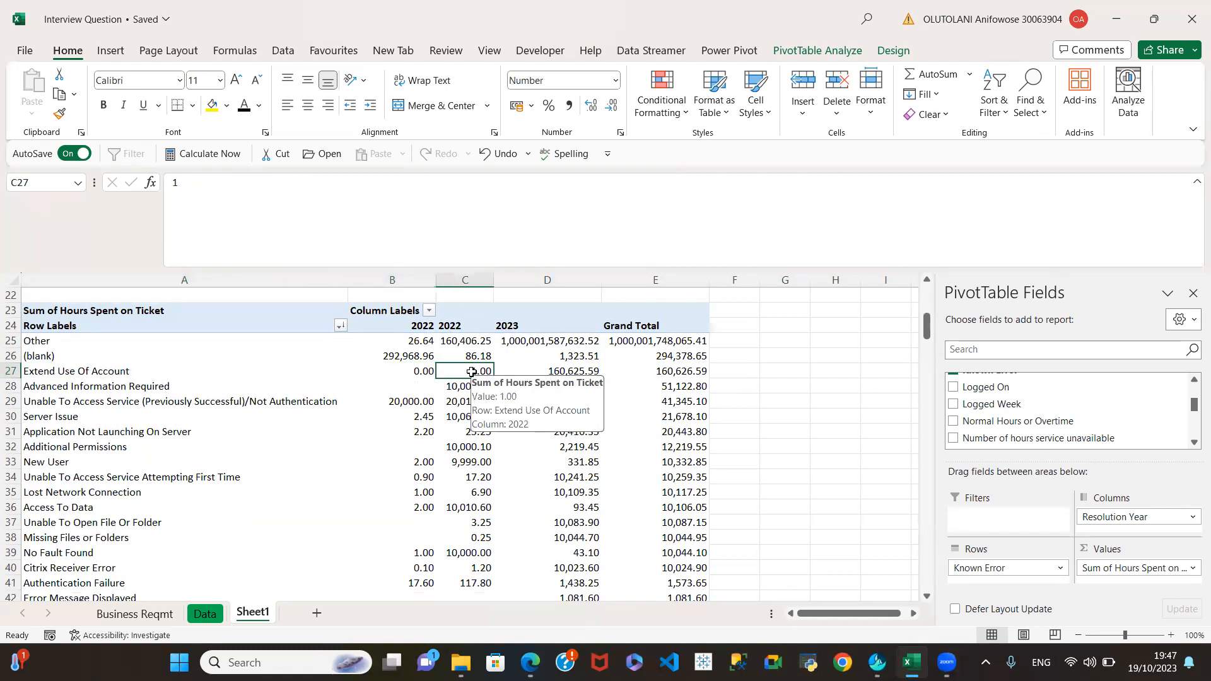
click(456, 372)
click(581, 376)
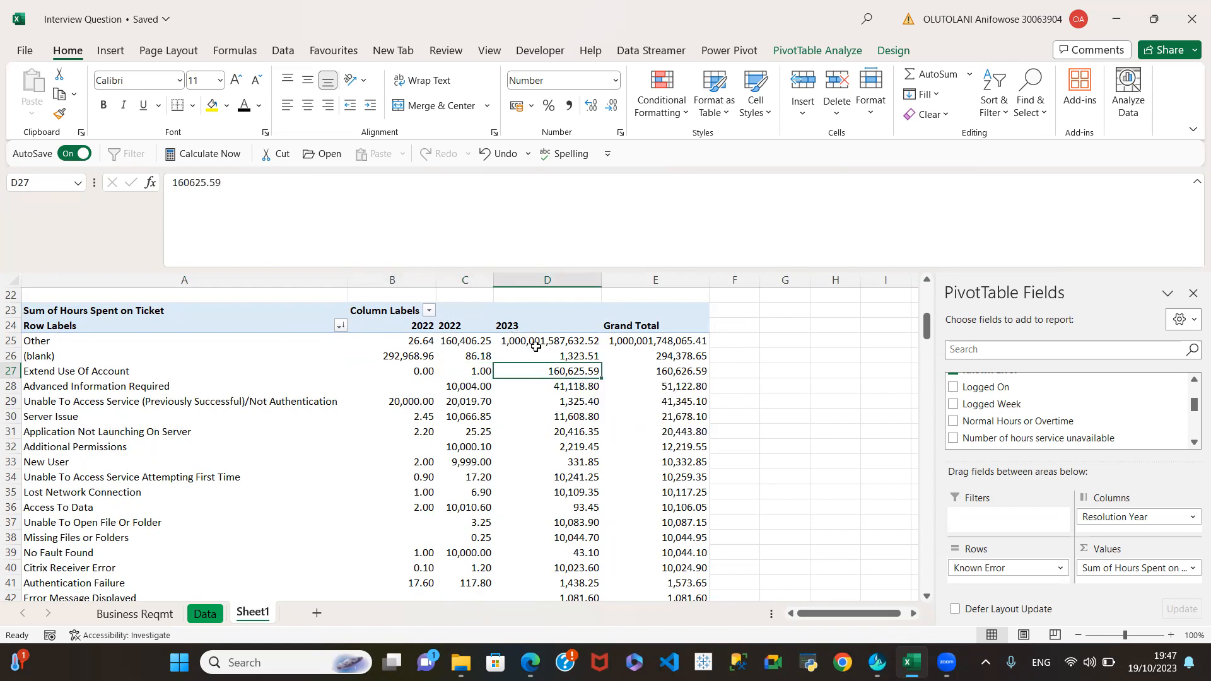
click(29, 372)
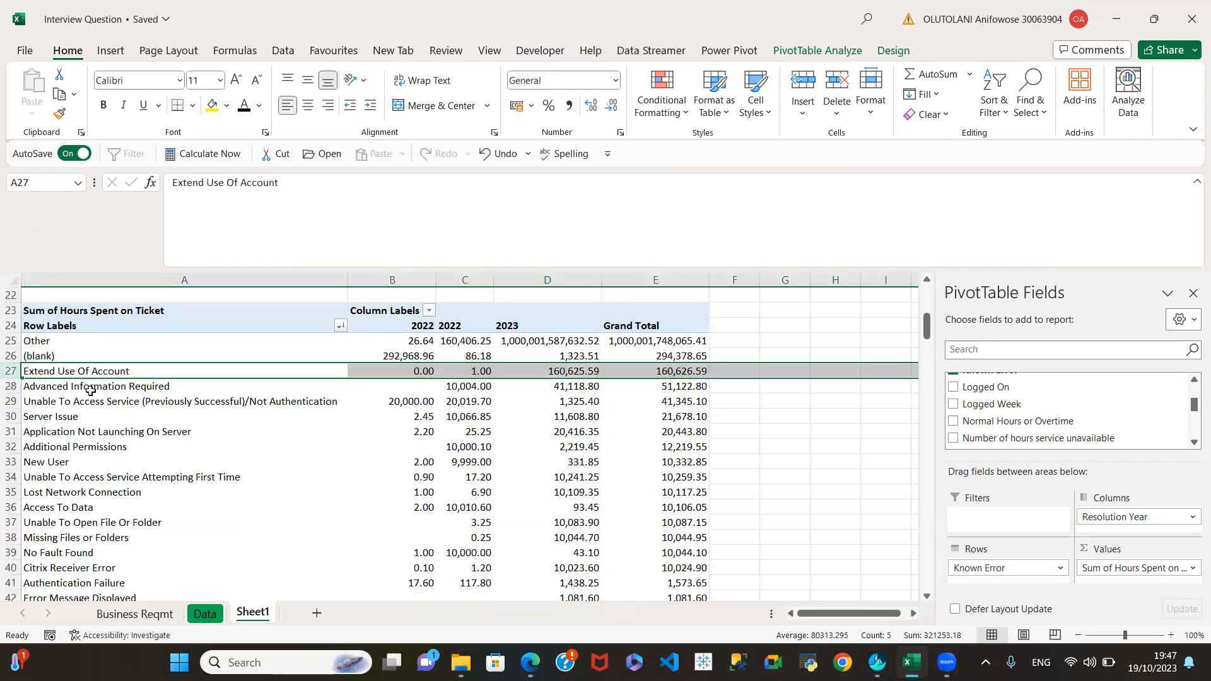
click(13, 386)
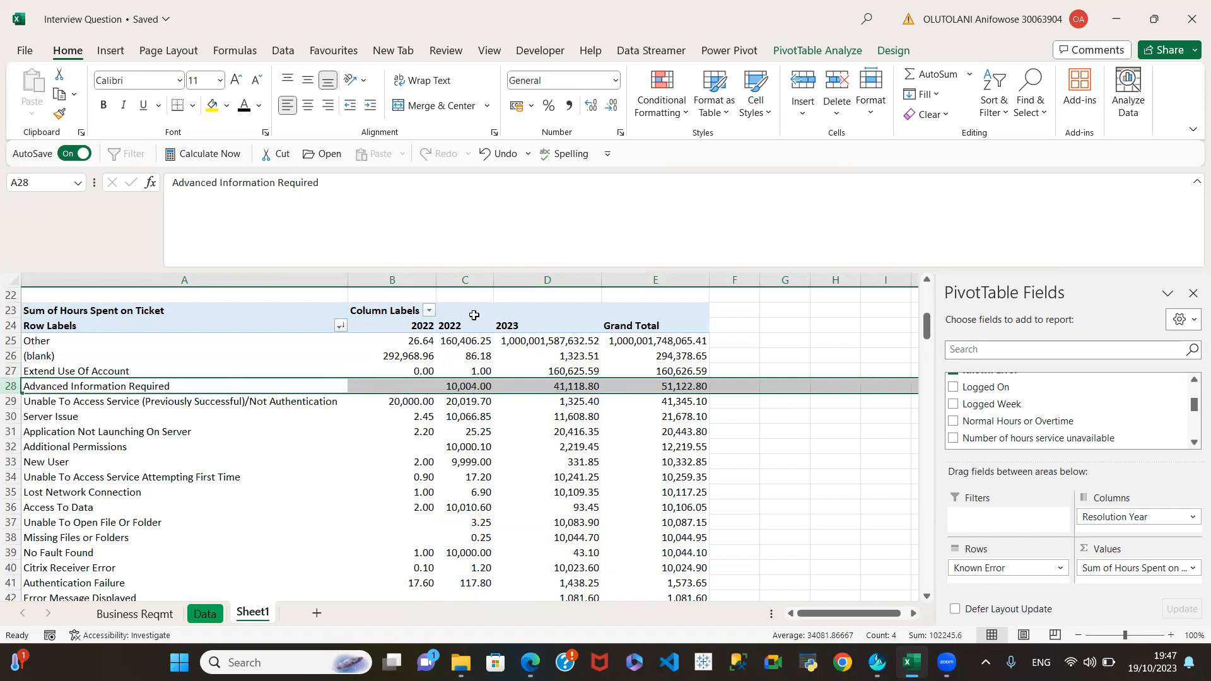
Step: Look through the ranked known errors in the lower PivotTable and review their 2023 hours from Other down to Account Not Configured
scroll(453, 327, down, 11)
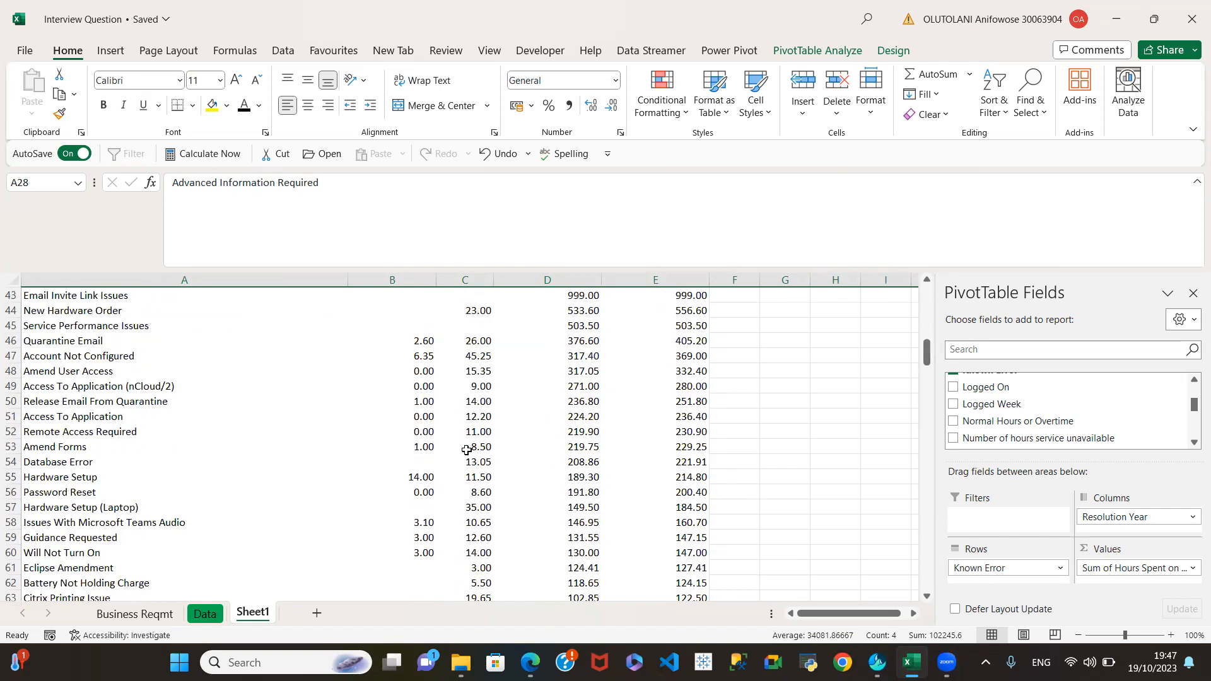
scroll(466, 450, down, 4)
scroll(467, 452, up, 18)
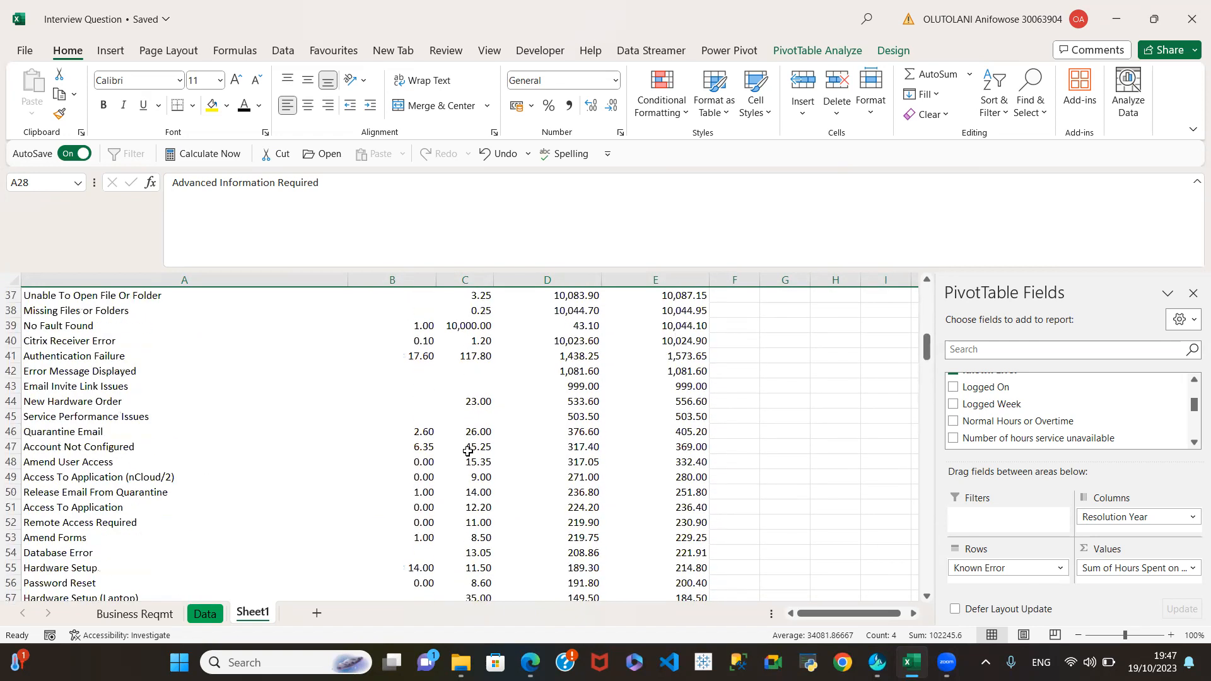
scroll(474, 452, down, 1)
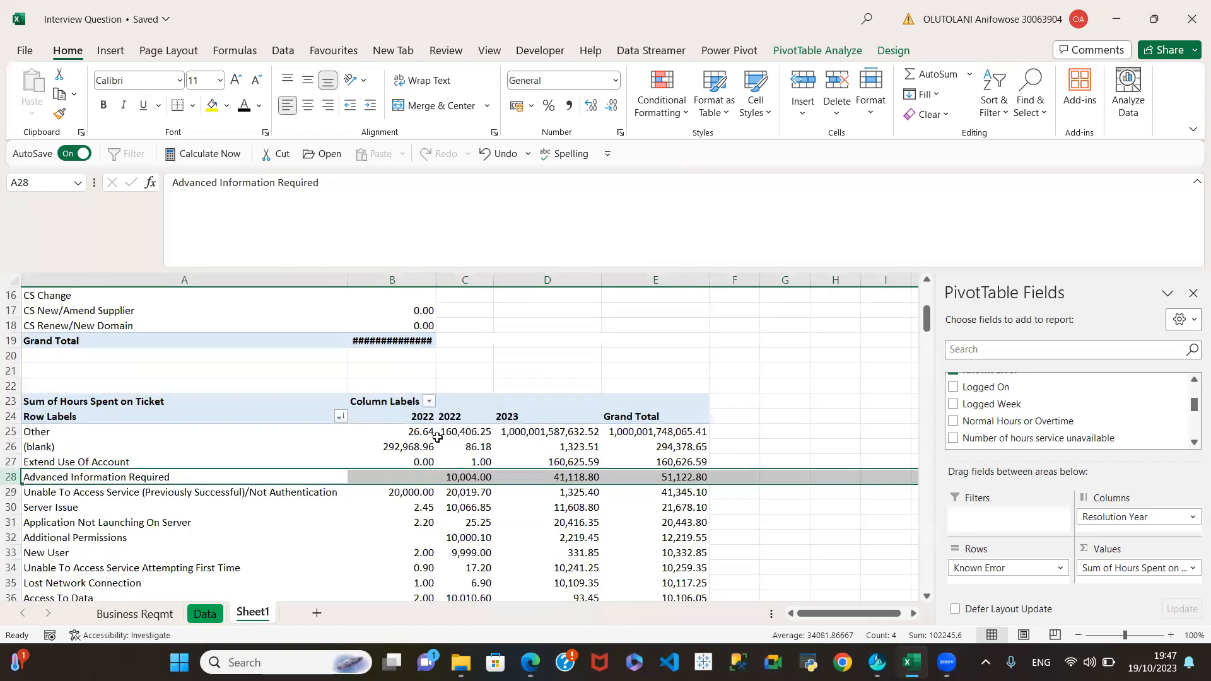
scroll(530, 459, down, 3)
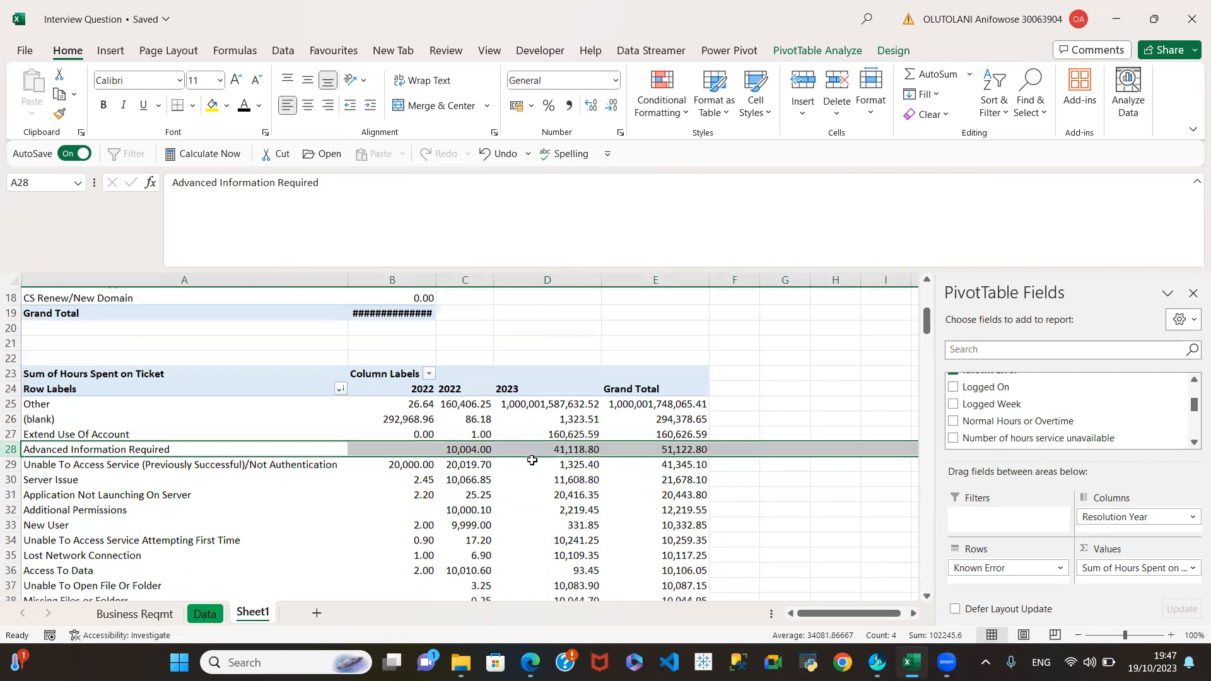
scroll(534, 461, up, 4)
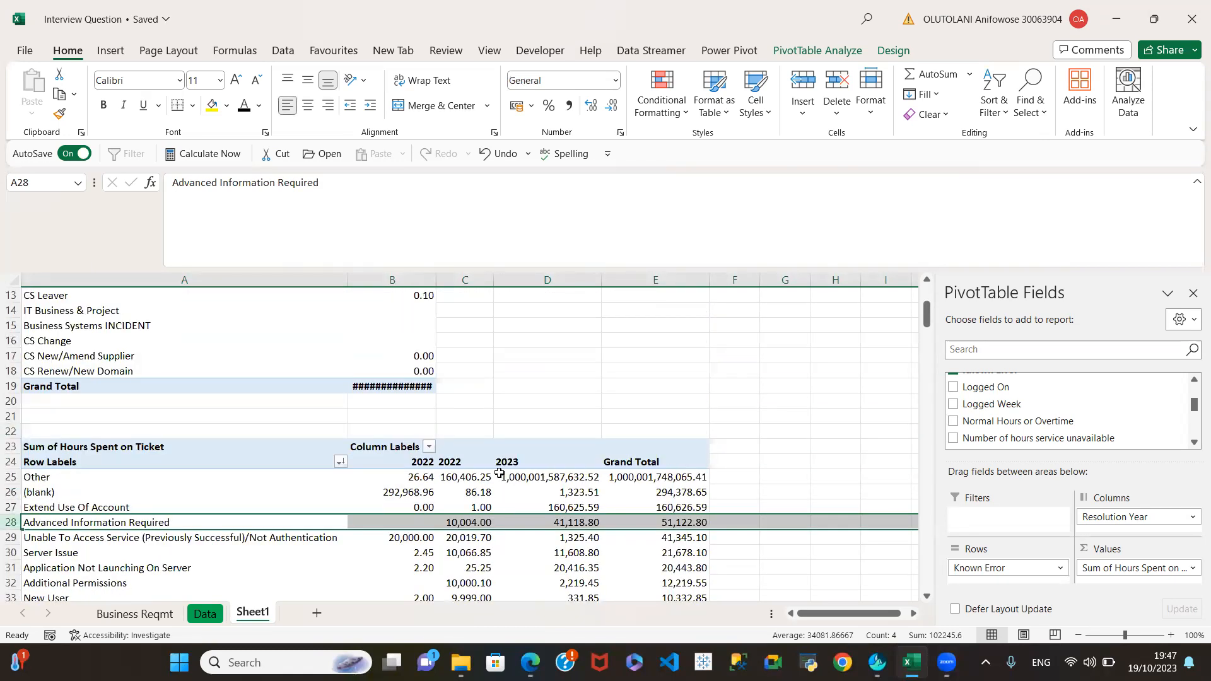
scroll(479, 476, down, 2)
click(554, 387)
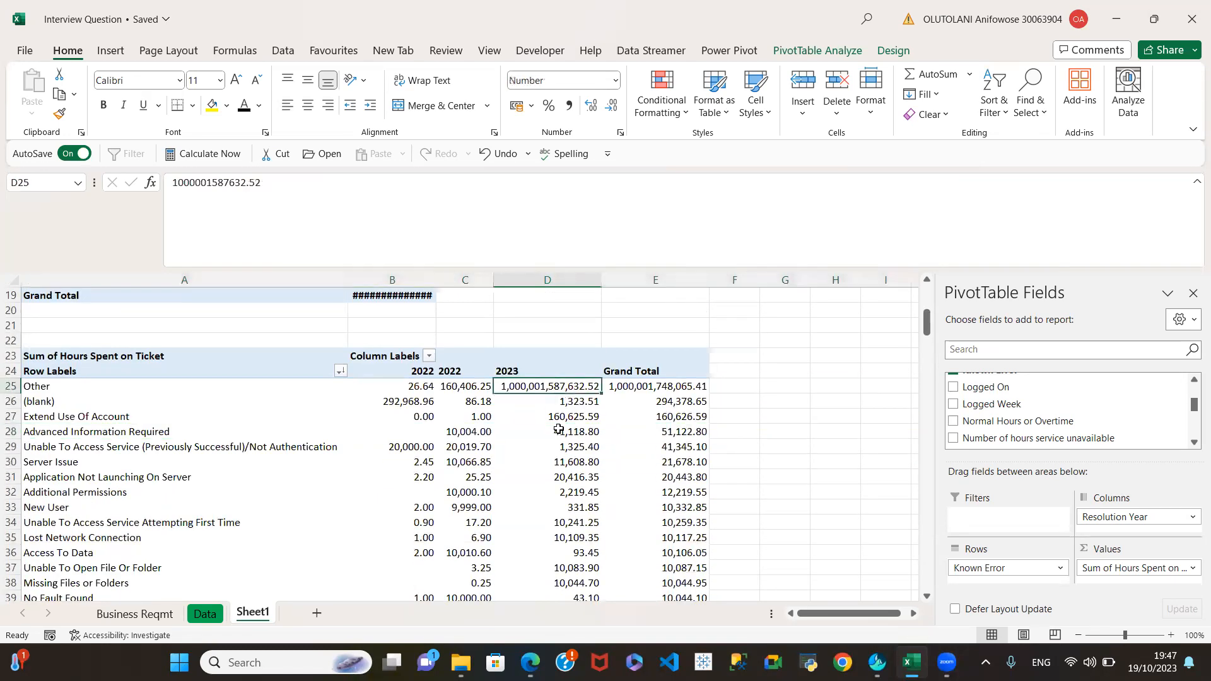
scroll(558, 522, down, 2)
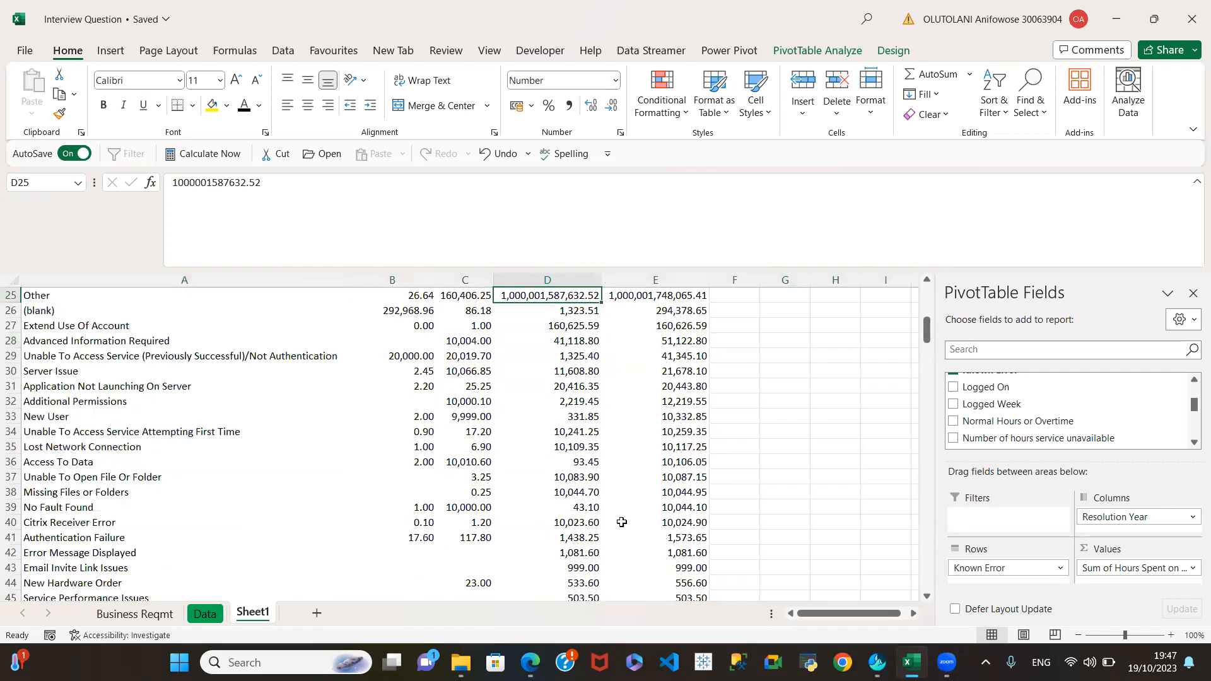
click(561, 517)
click(559, 450)
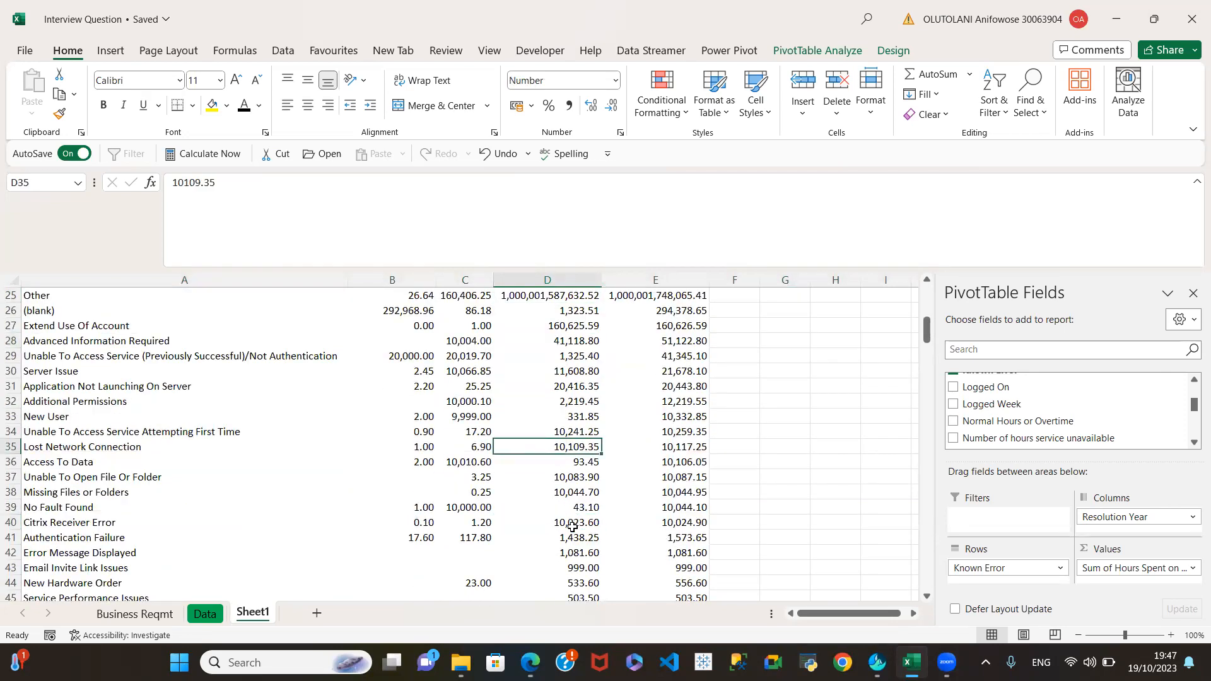
scroll(572, 526, down, 3)
click(577, 493)
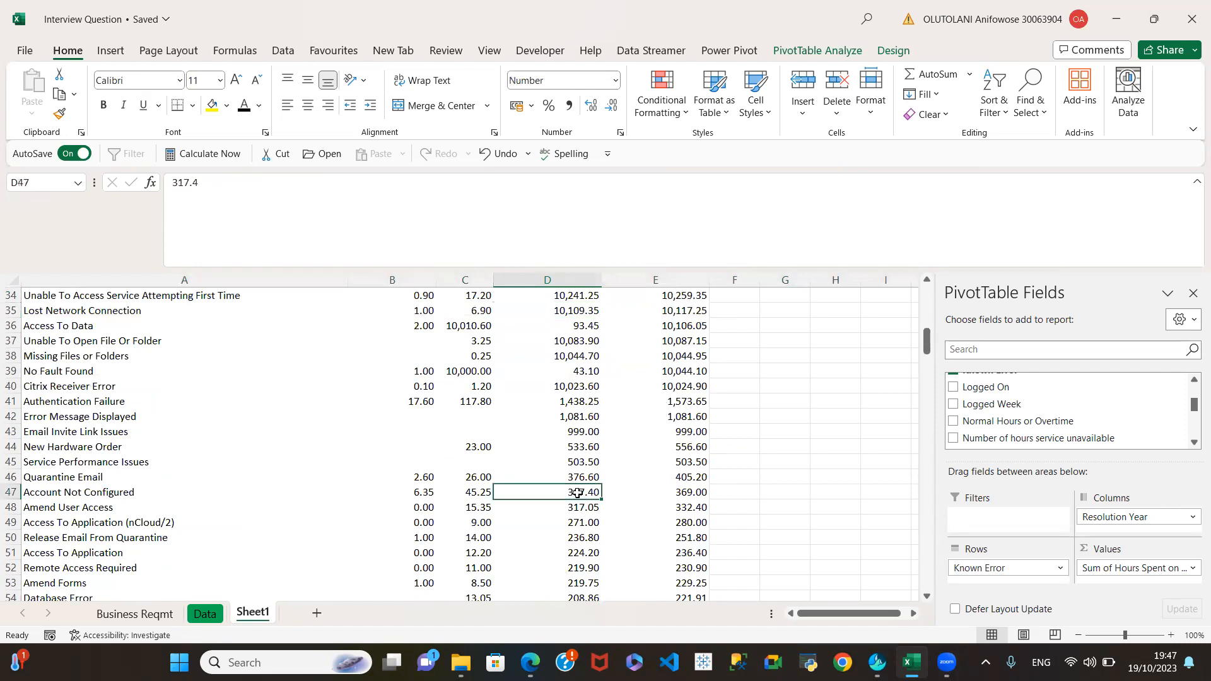
scroll(540, 491, up, 4)
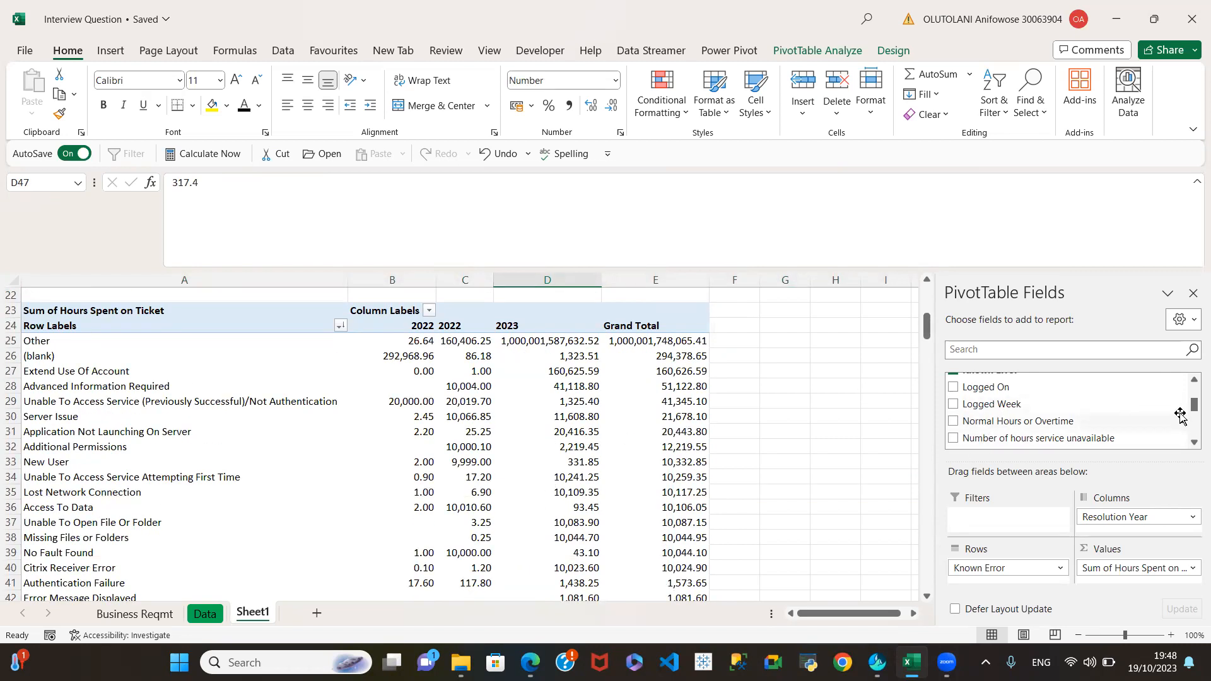
Step: Add Client as the outer row field above Known Error in the lower PivotTable
scroll(1183, 420, down, 2)
scroll(1182, 417, up, 3)
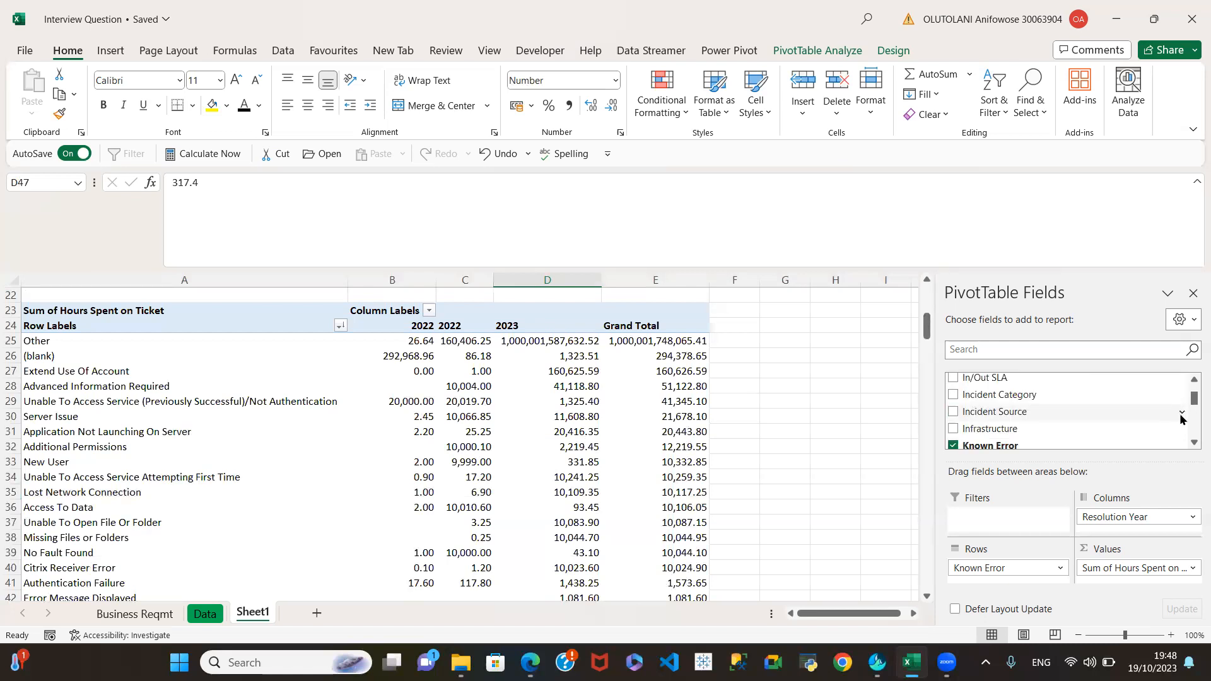
scroll(1074, 421, up, 2)
scroll(1072, 422, up, 1)
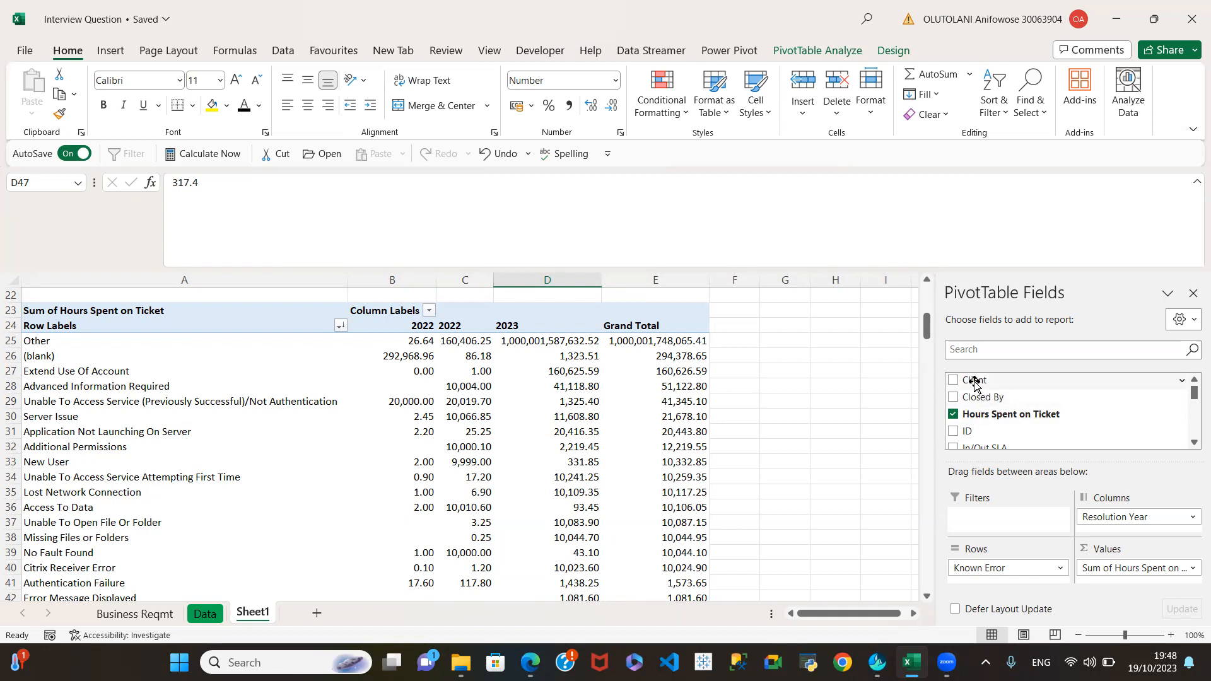
drag(976, 380, 1006, 564)
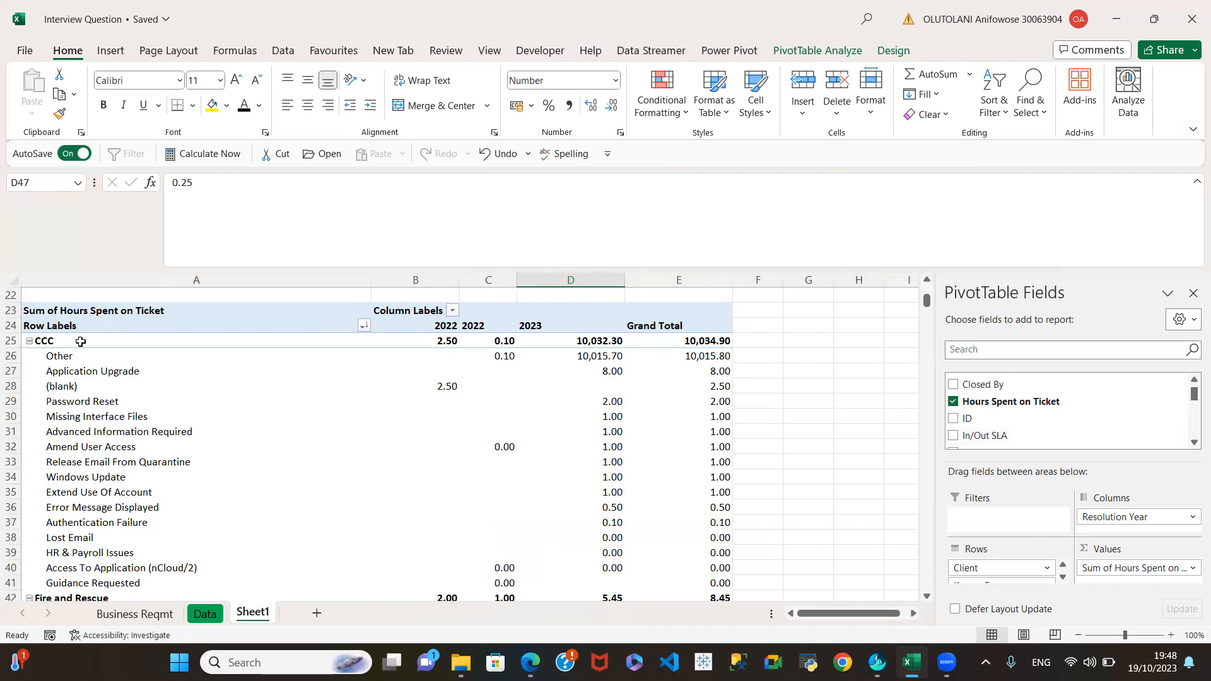
Step: Examine the CCC client's yearly hours, comparing its Other and Application Upgrade rows, and look through the known errors of the clients below
click(26, 345)
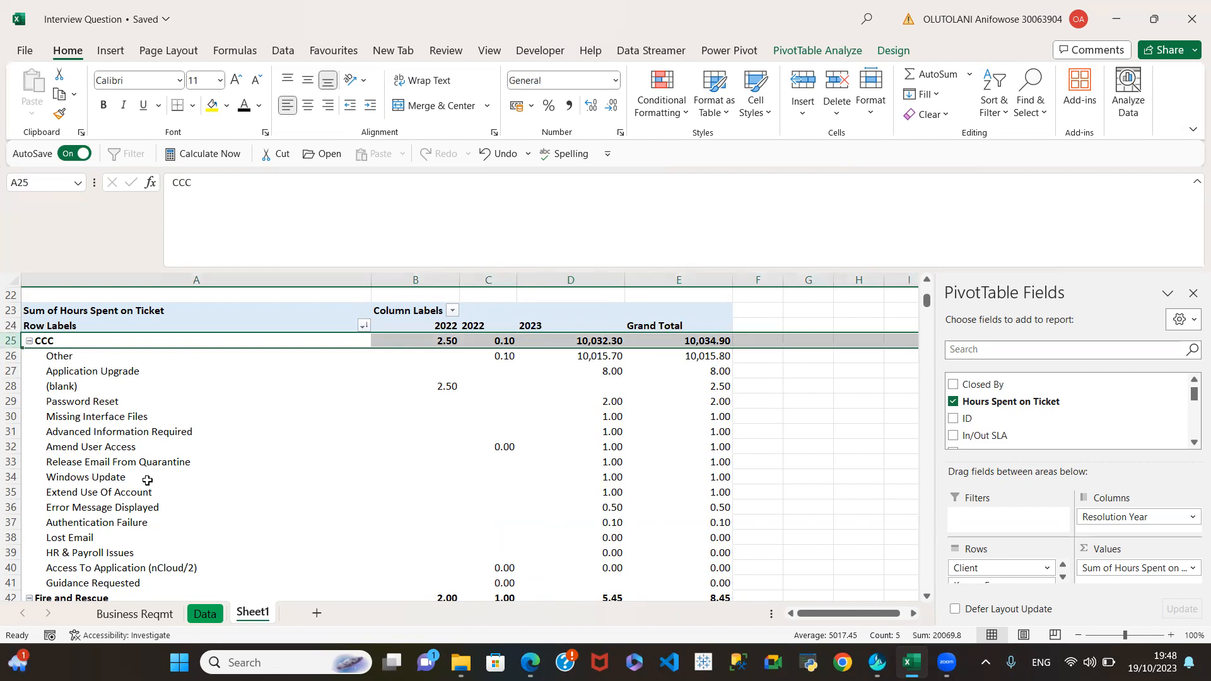
scroll(147, 480, down, 3)
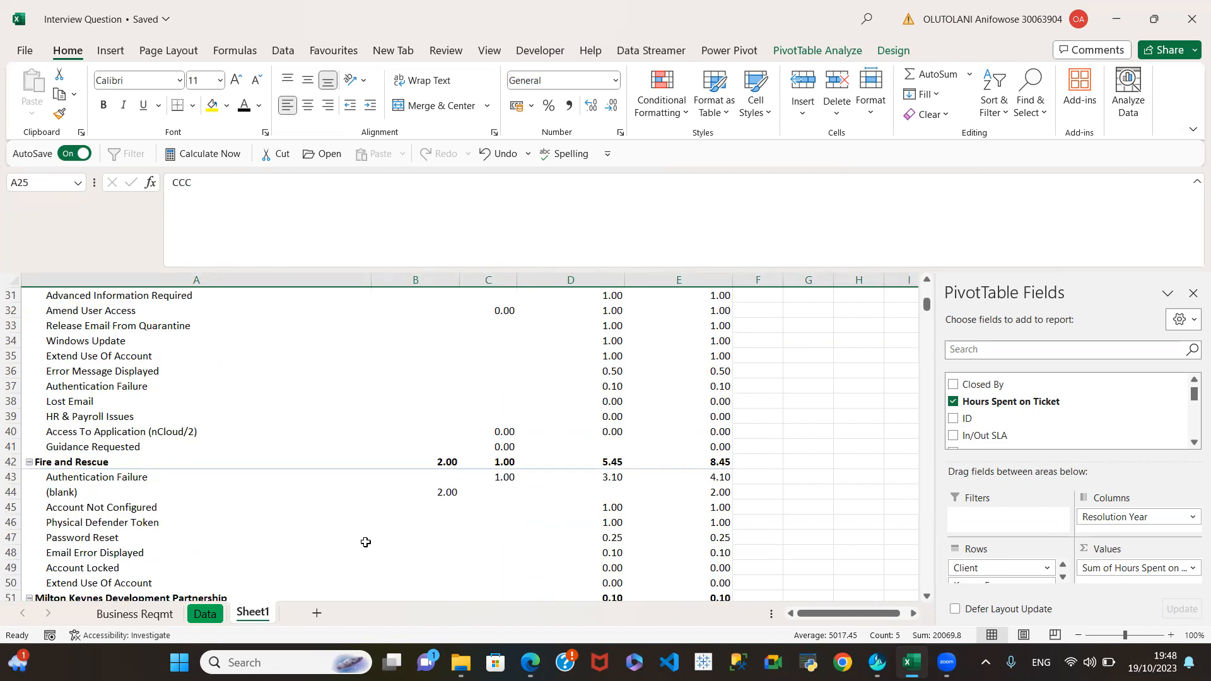
scroll(686, 515, up, 5)
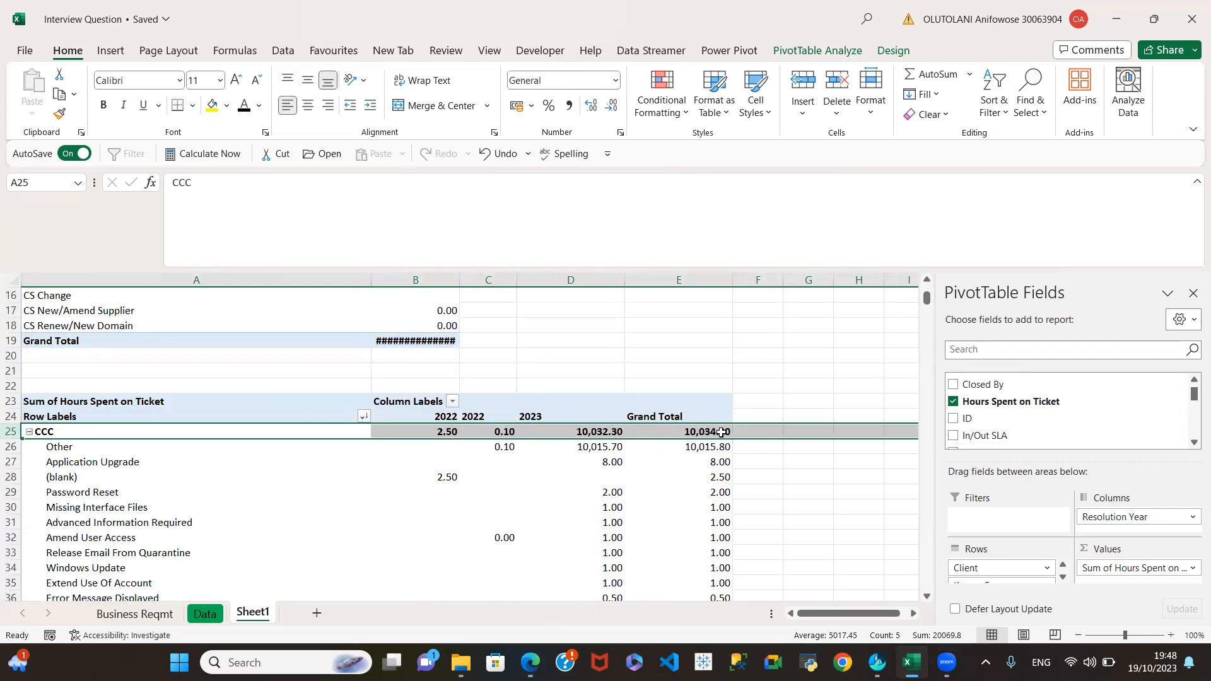
scroll(383, 496, down, 3)
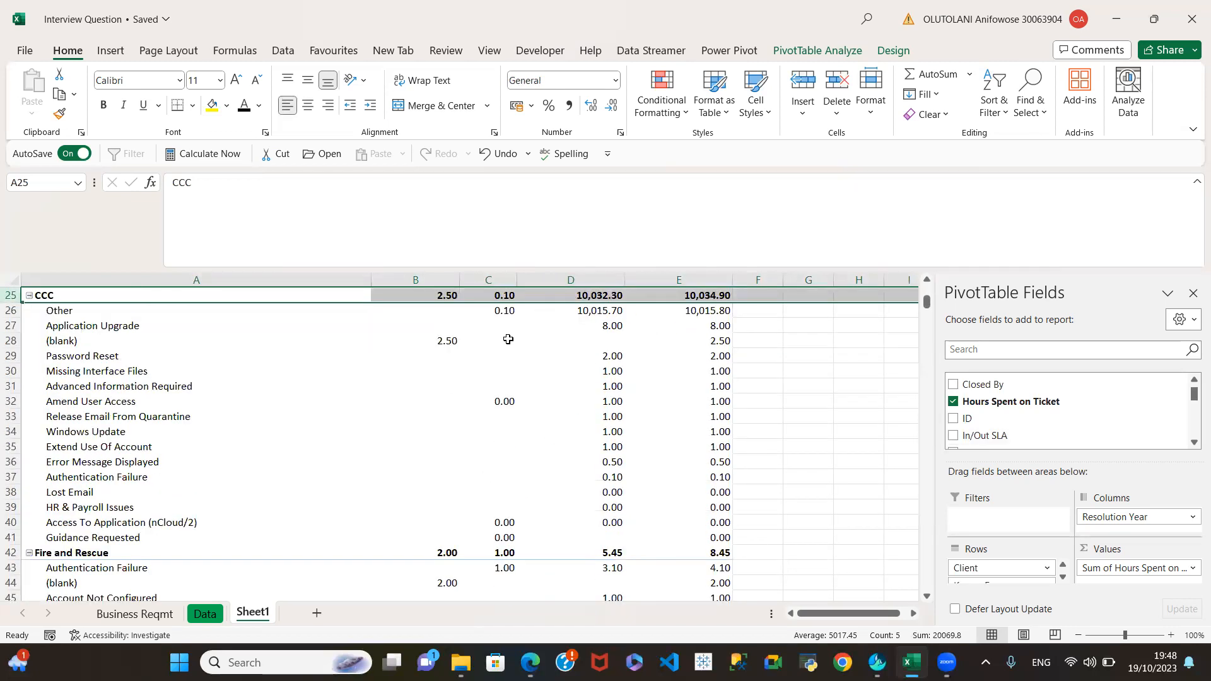
click(508, 312)
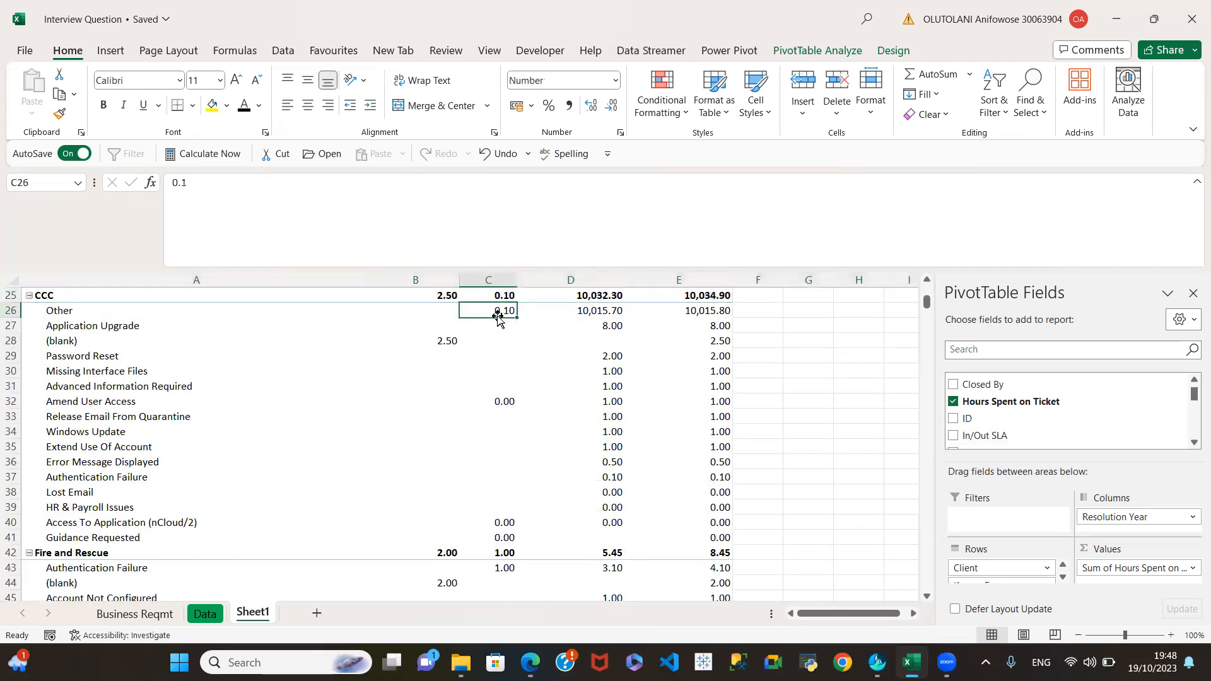
click(11, 326)
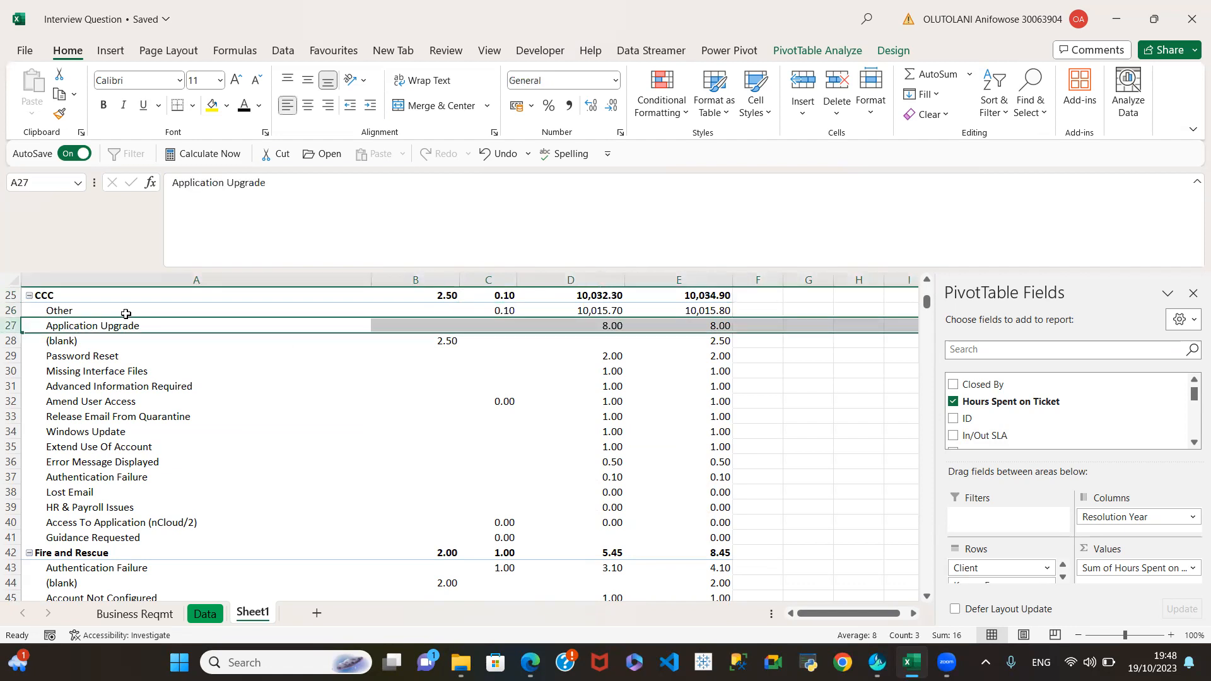
click(10, 311)
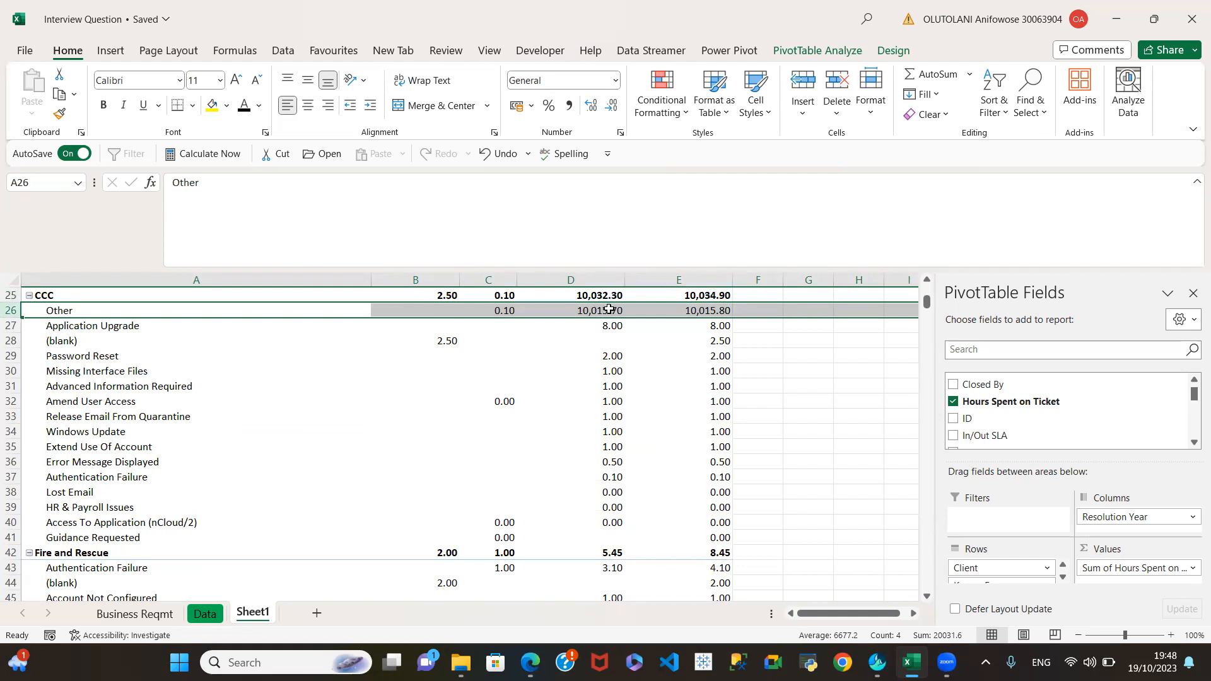
click(10, 325)
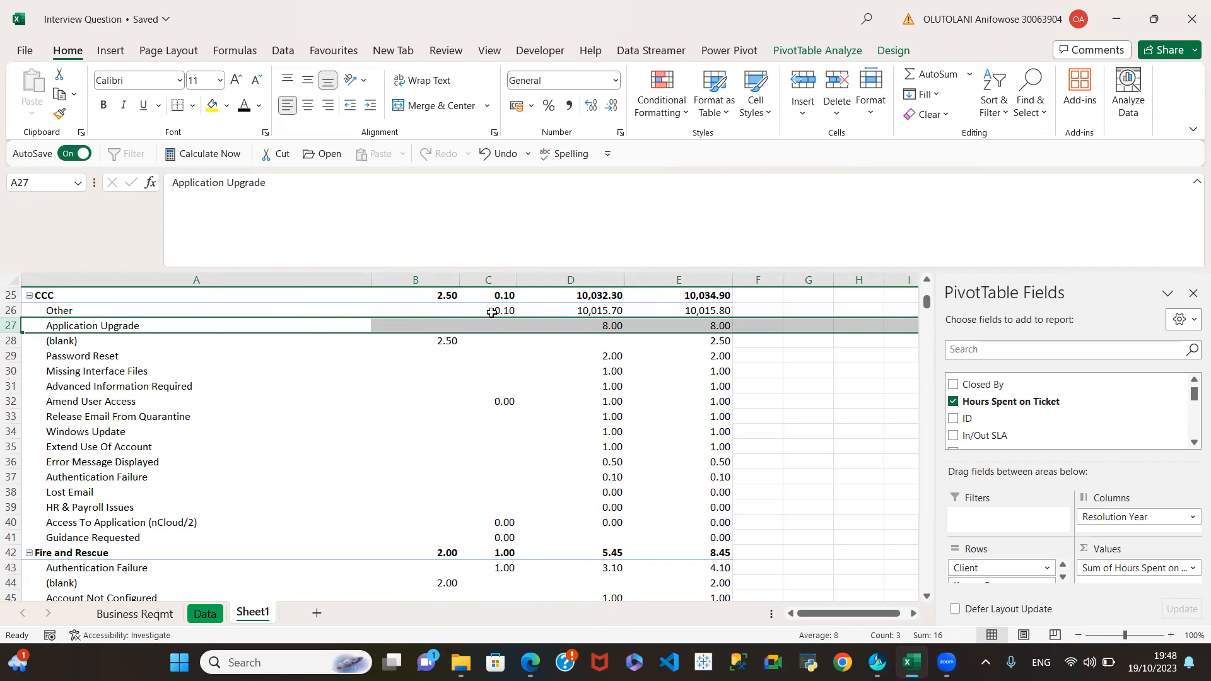
scroll(504, 322, up, 3)
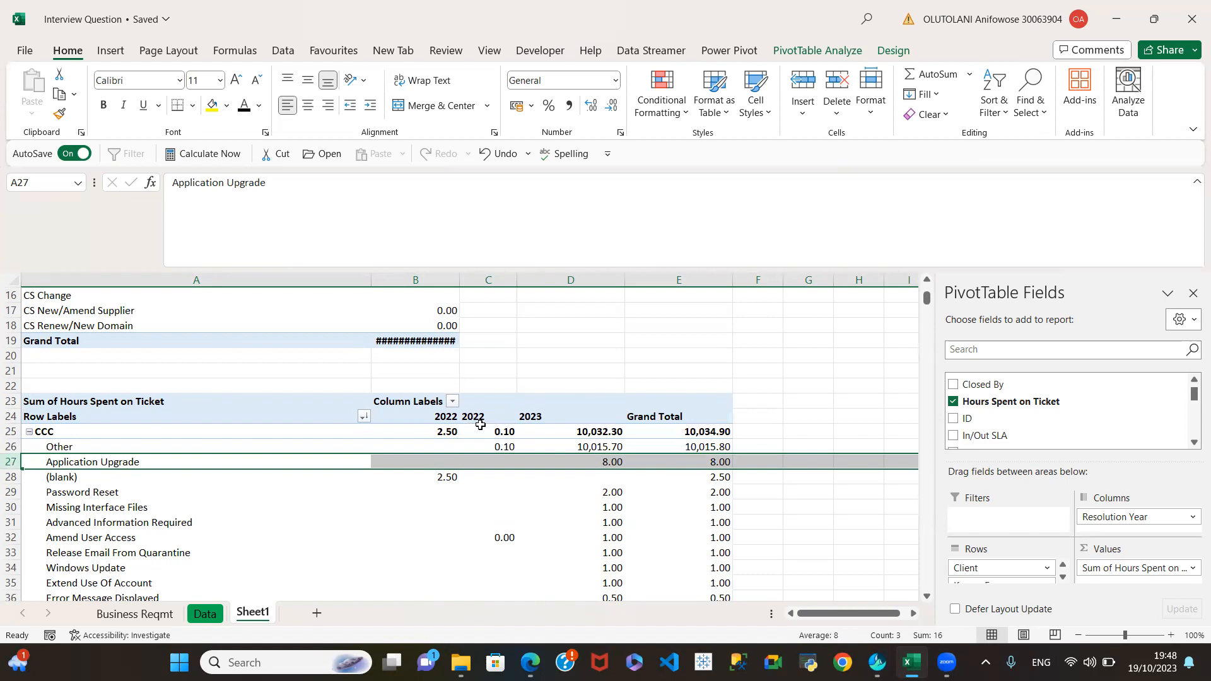
click(606, 446)
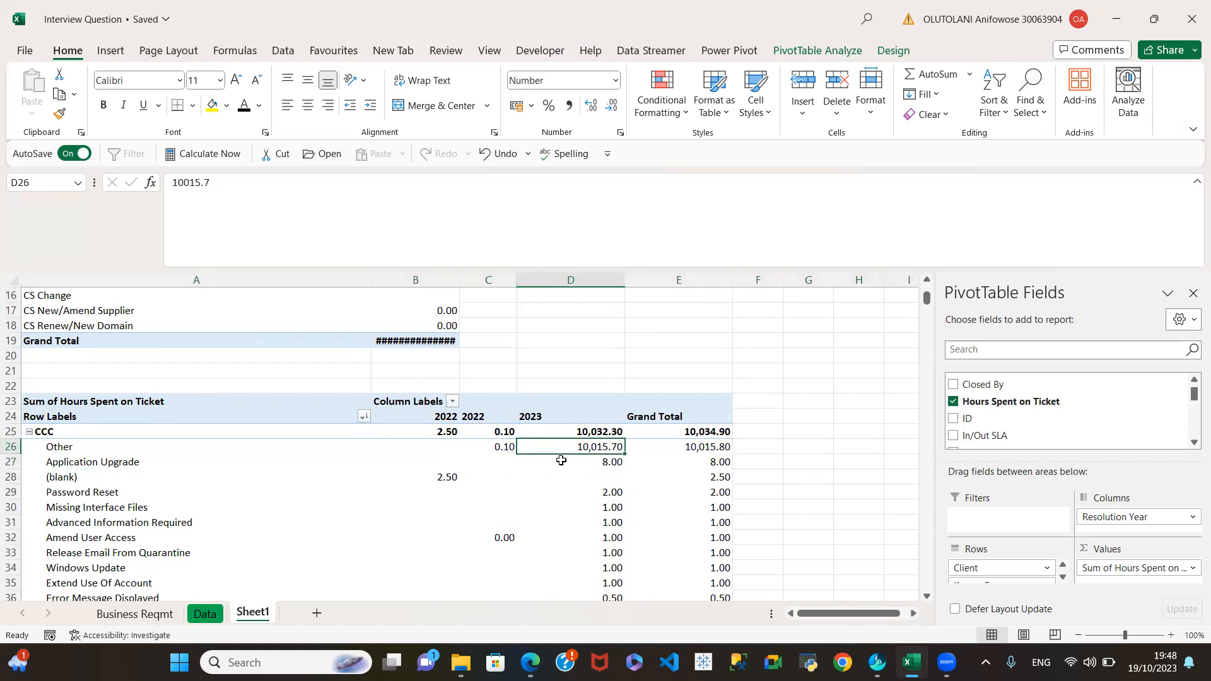
scroll(575, 488, down, 13)
scroll(586, 502, down, 19)
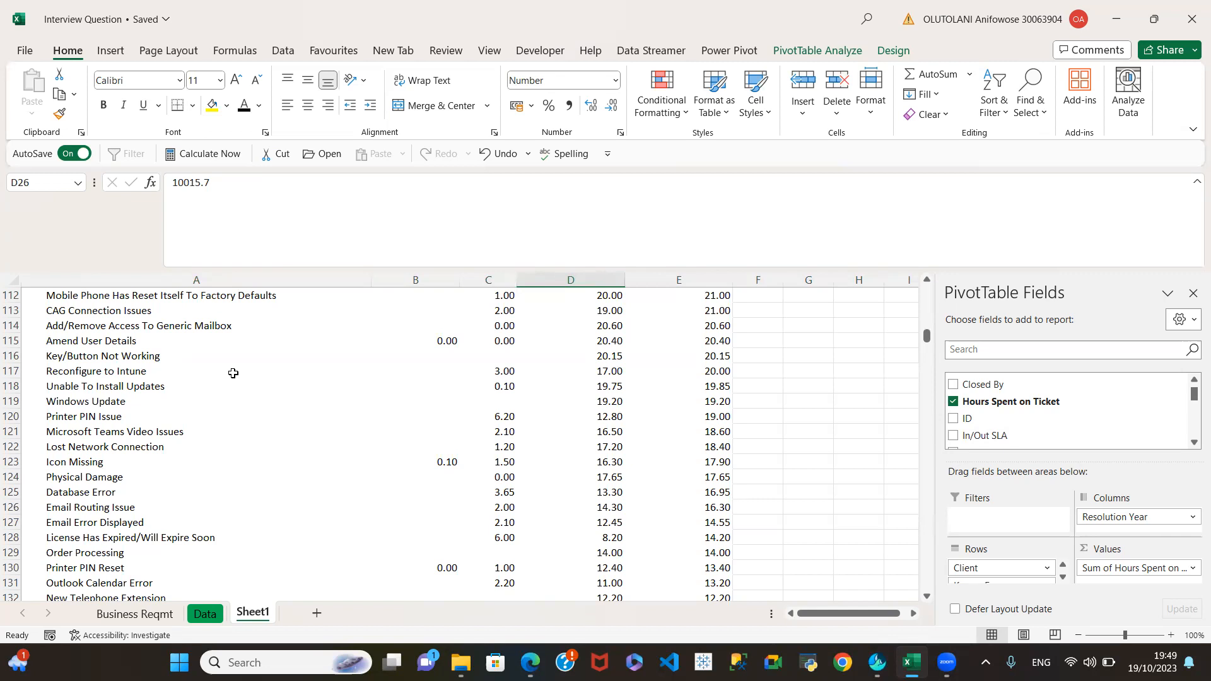
scroll(182, 495, down, 6)
scroll(641, 465, up, 4)
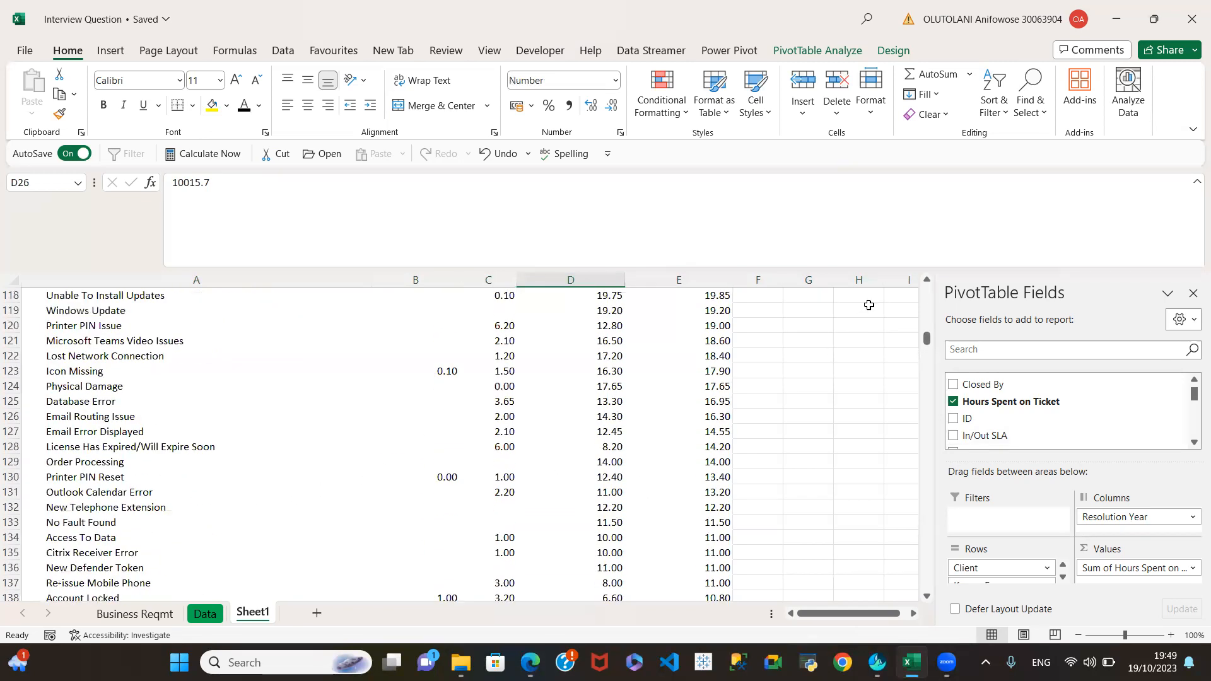
Step: Widen column B so the upper PivotTable's Hours Spent on Ticket values display in full
drag(927, 338, 926, 274)
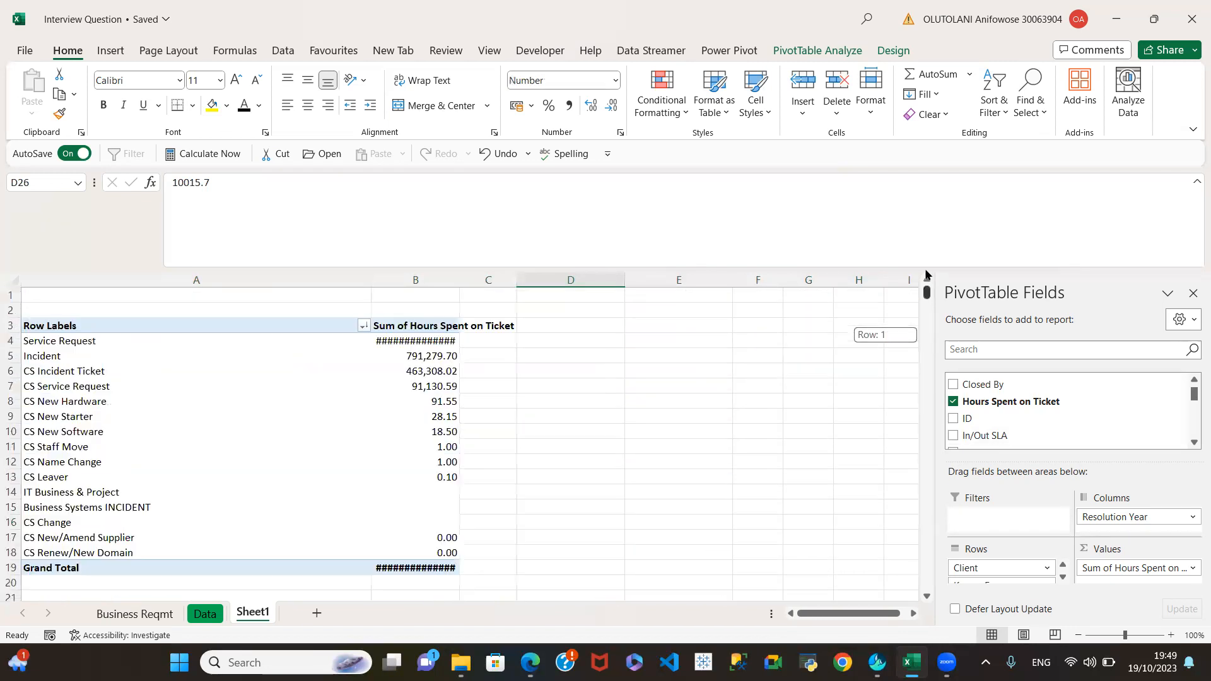
drag(459, 280, 484, 281)
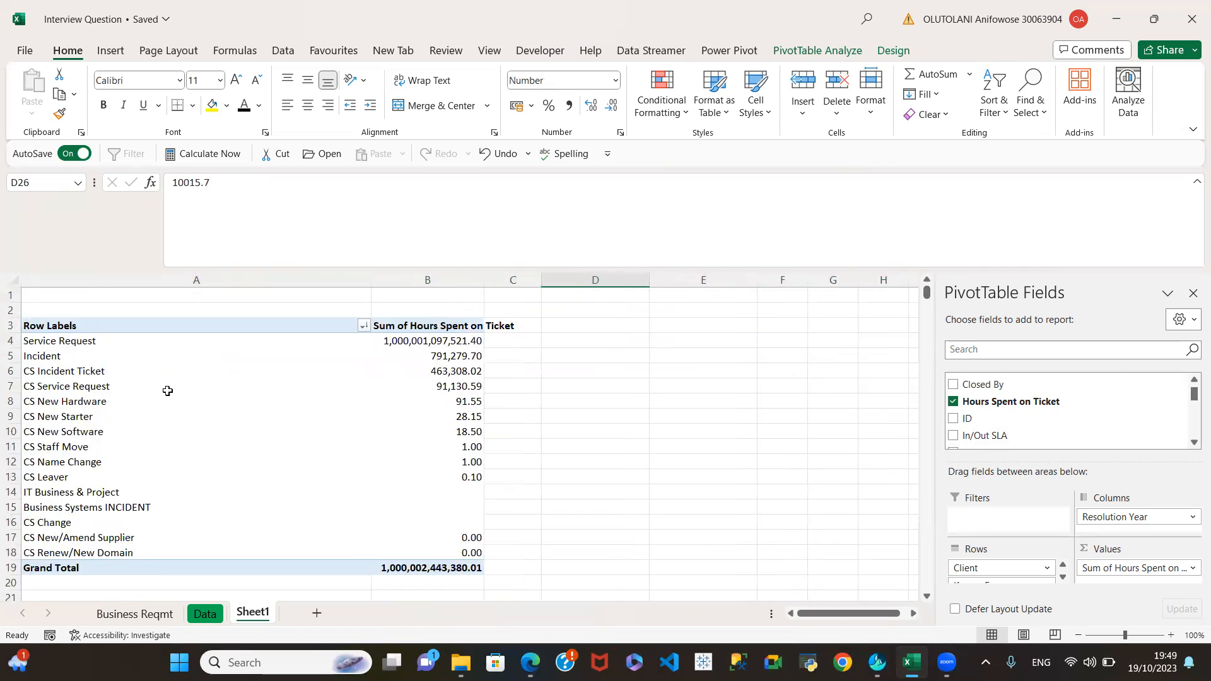
Step: Examine the CCC client's known errors in the lower PivotTable, including Application Upgrade's hours, and look through the Fire and Rescue and MKC breakdowns
scroll(495, 545, down, 4)
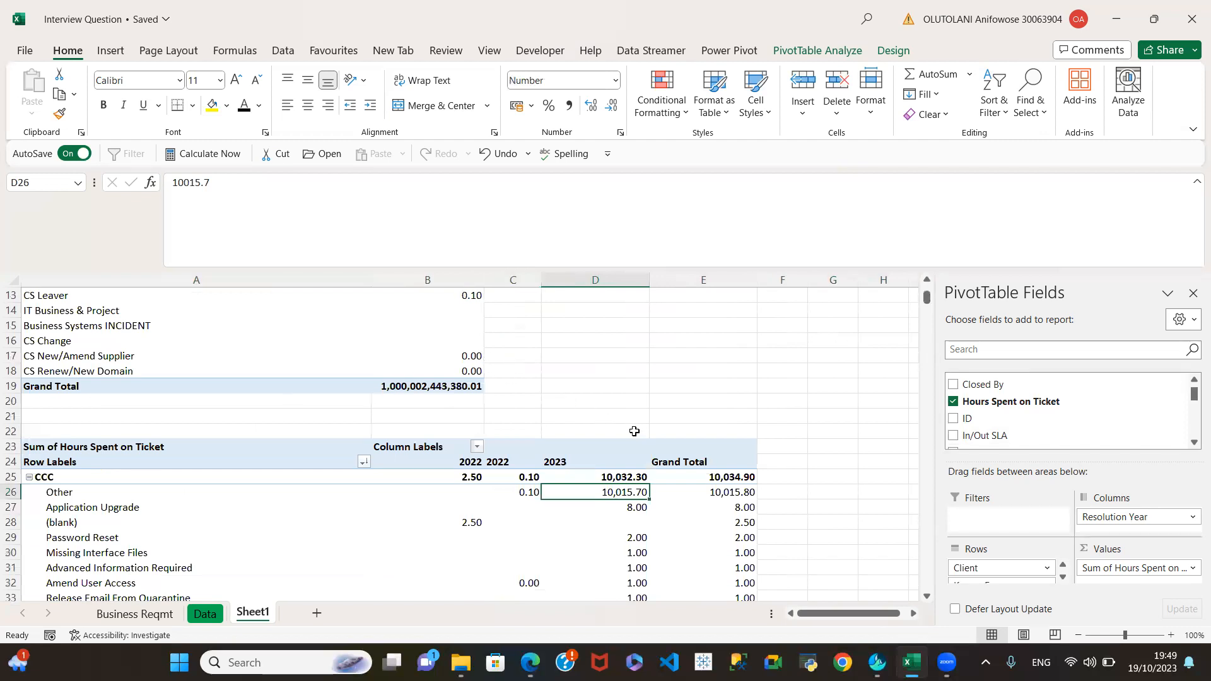
scroll(628, 490, down, 3)
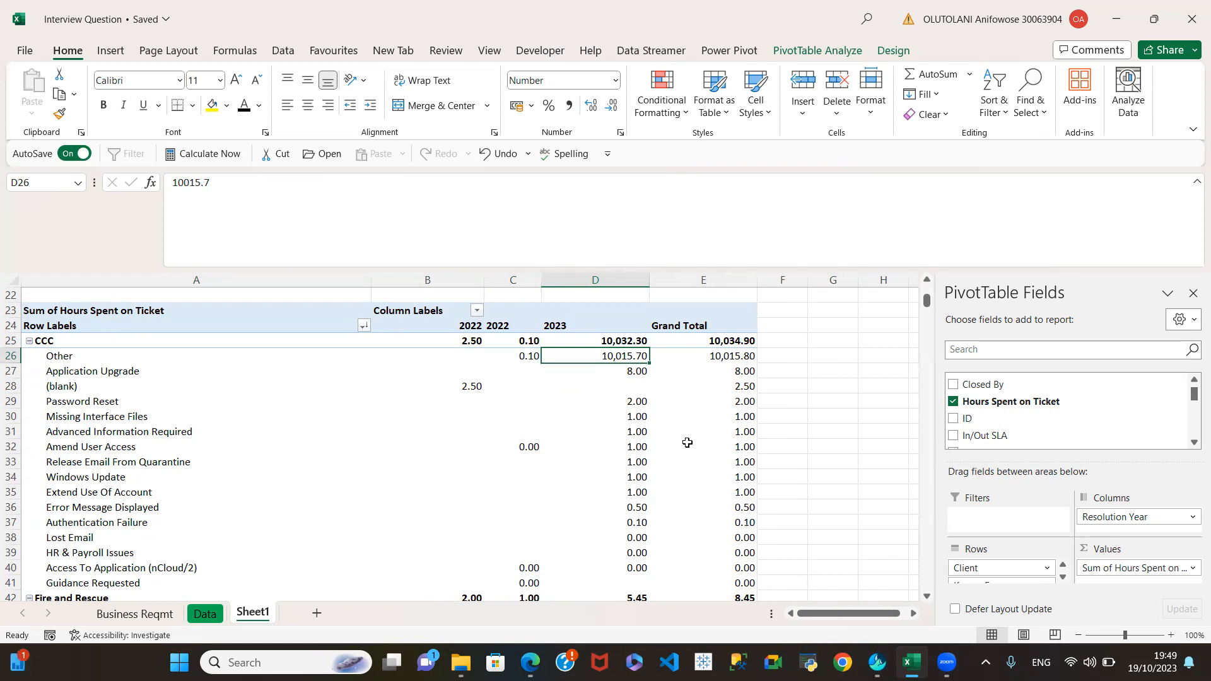
click(119, 434)
click(144, 478)
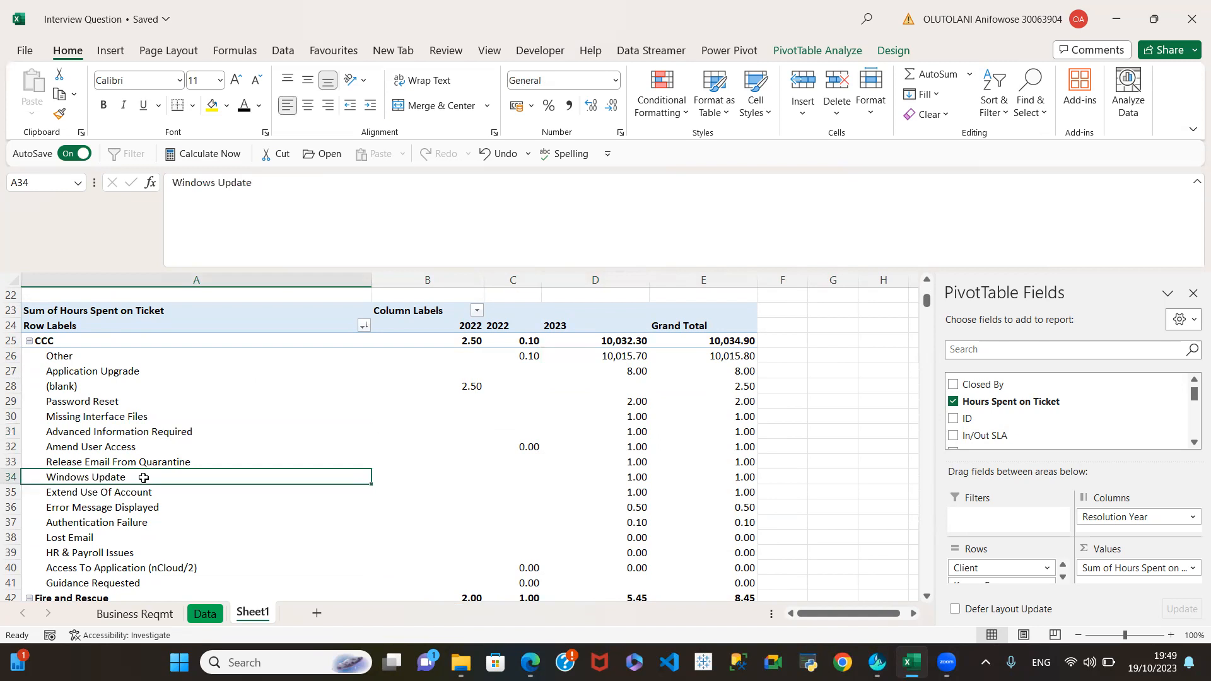
click(143, 431)
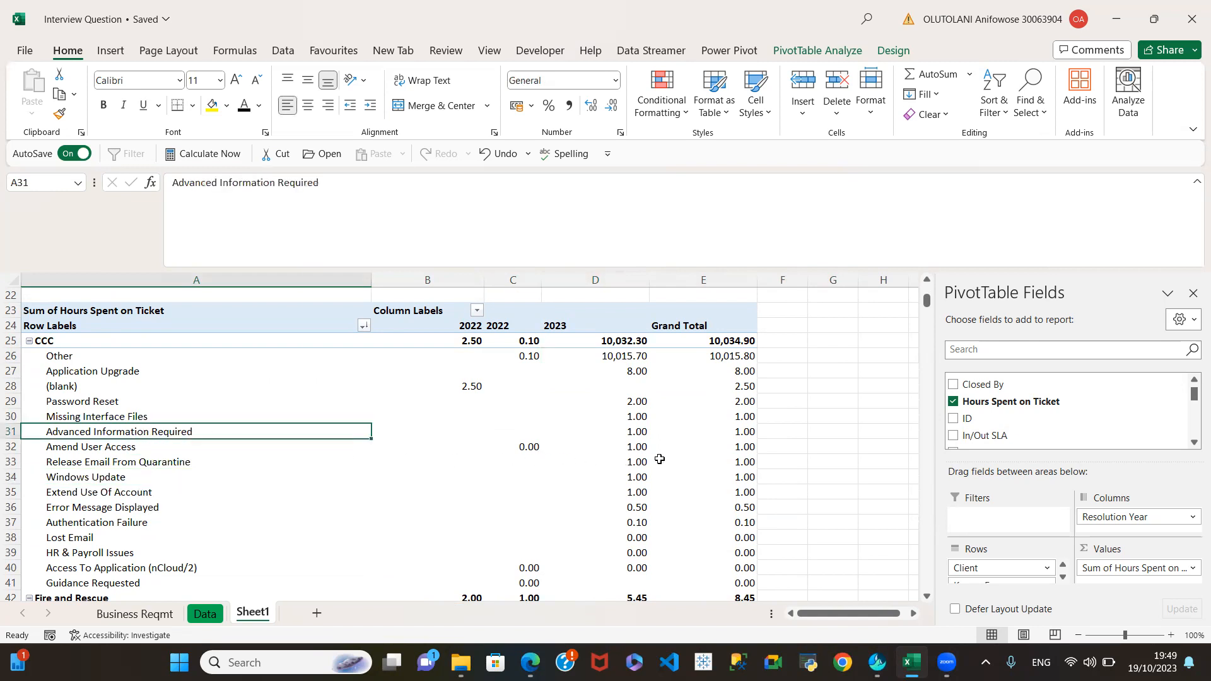
click(632, 370)
click(747, 370)
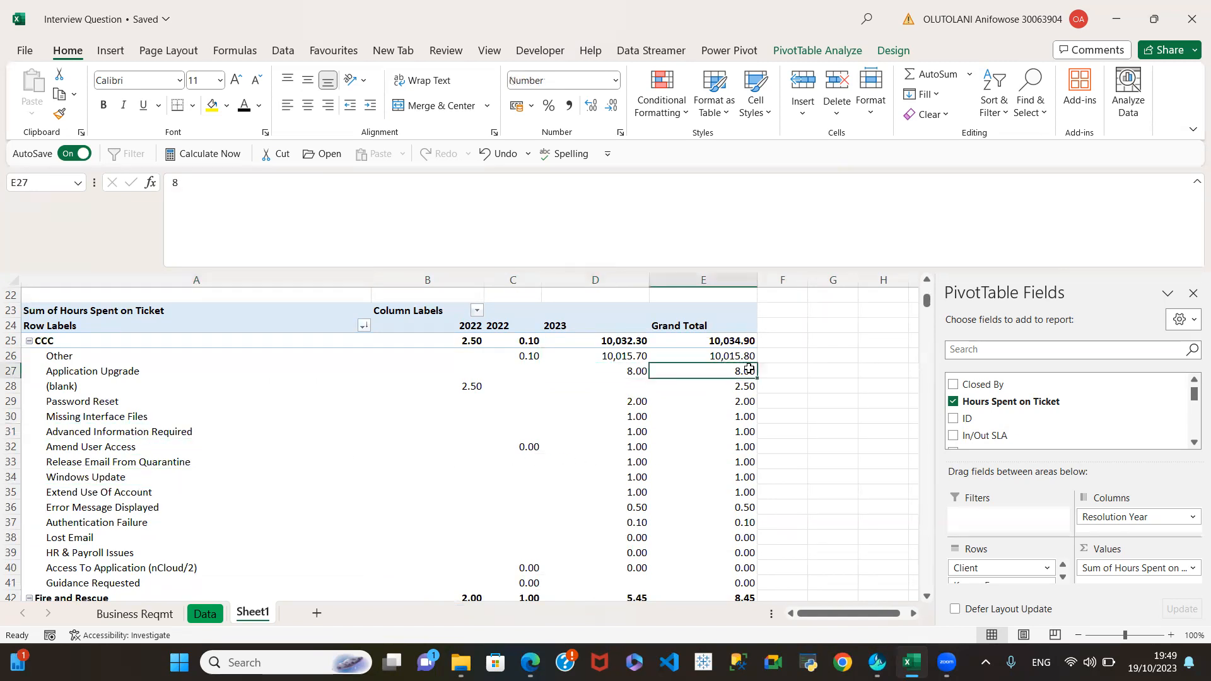
scroll(521, 512, down, 7)
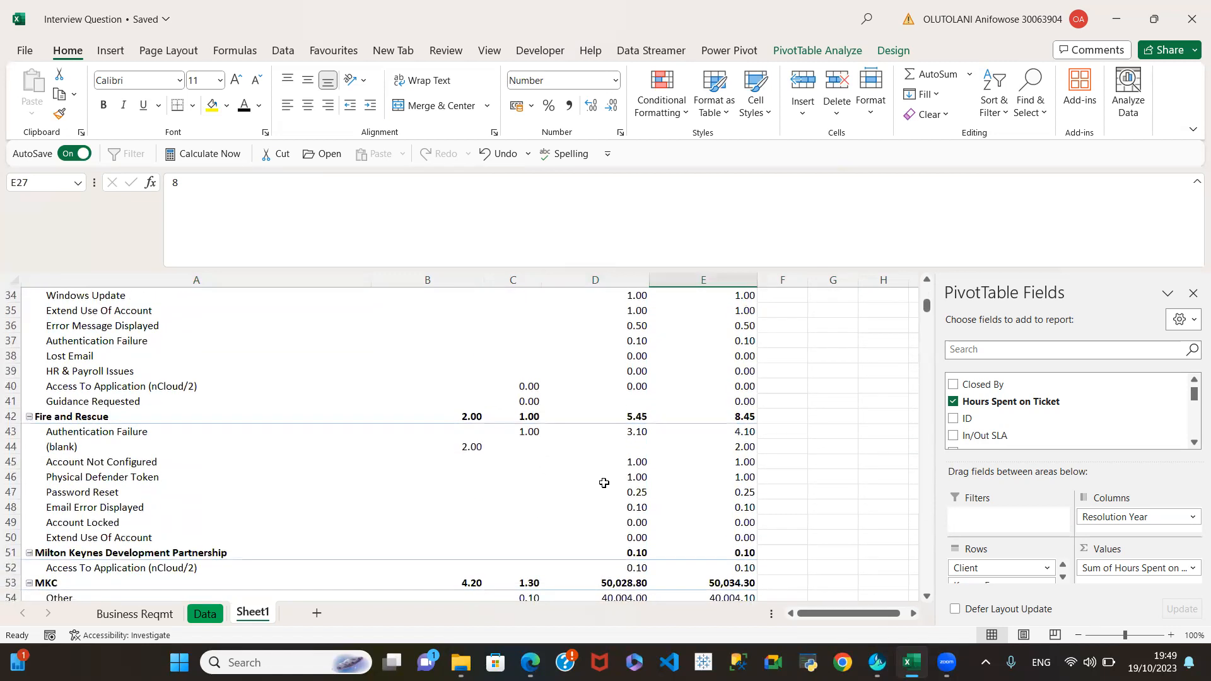
scroll(611, 479, down, 3)
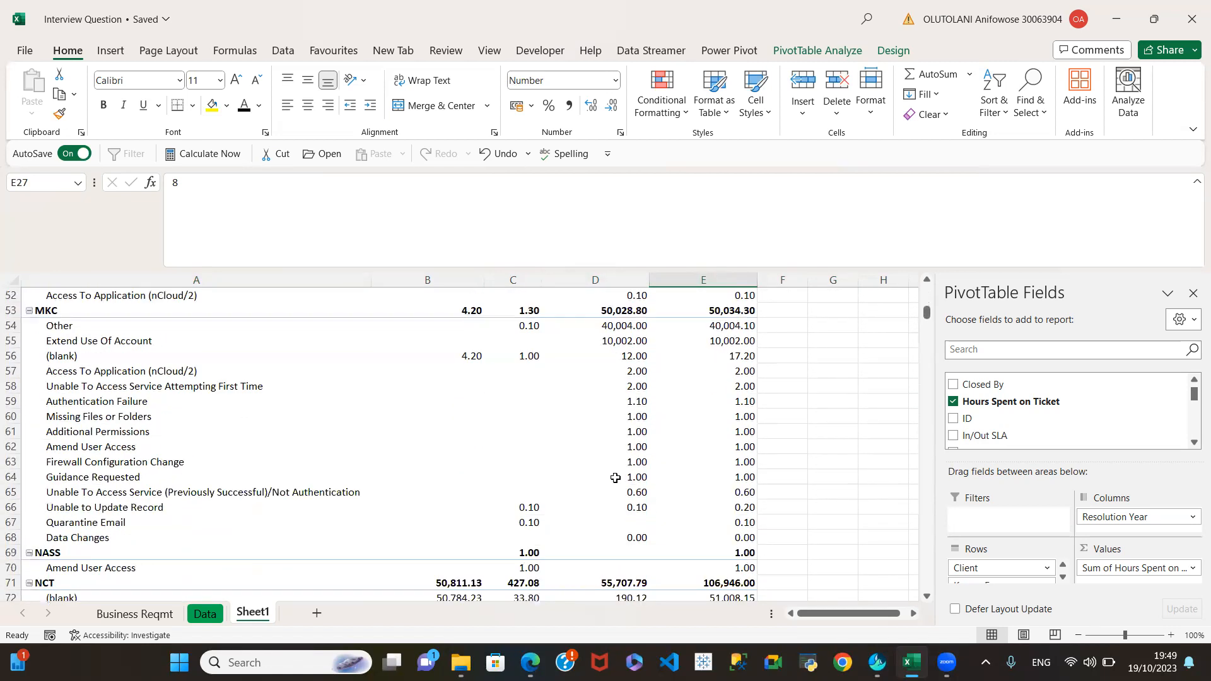
scroll(614, 477, up, 12)
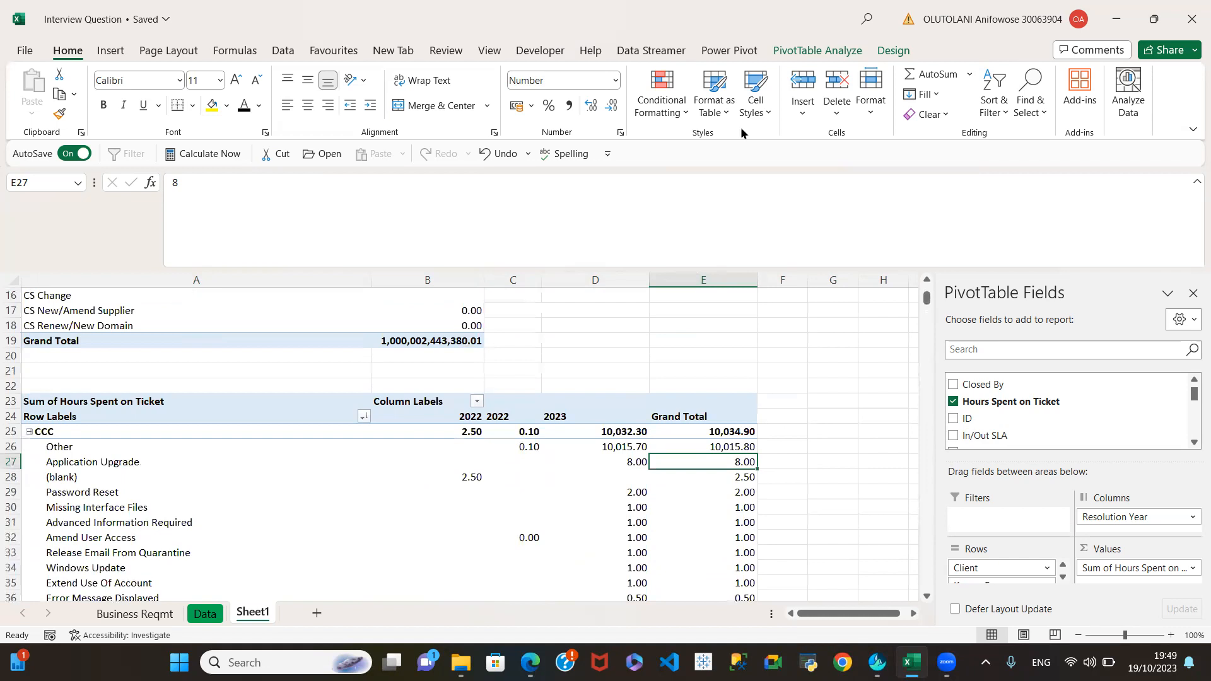